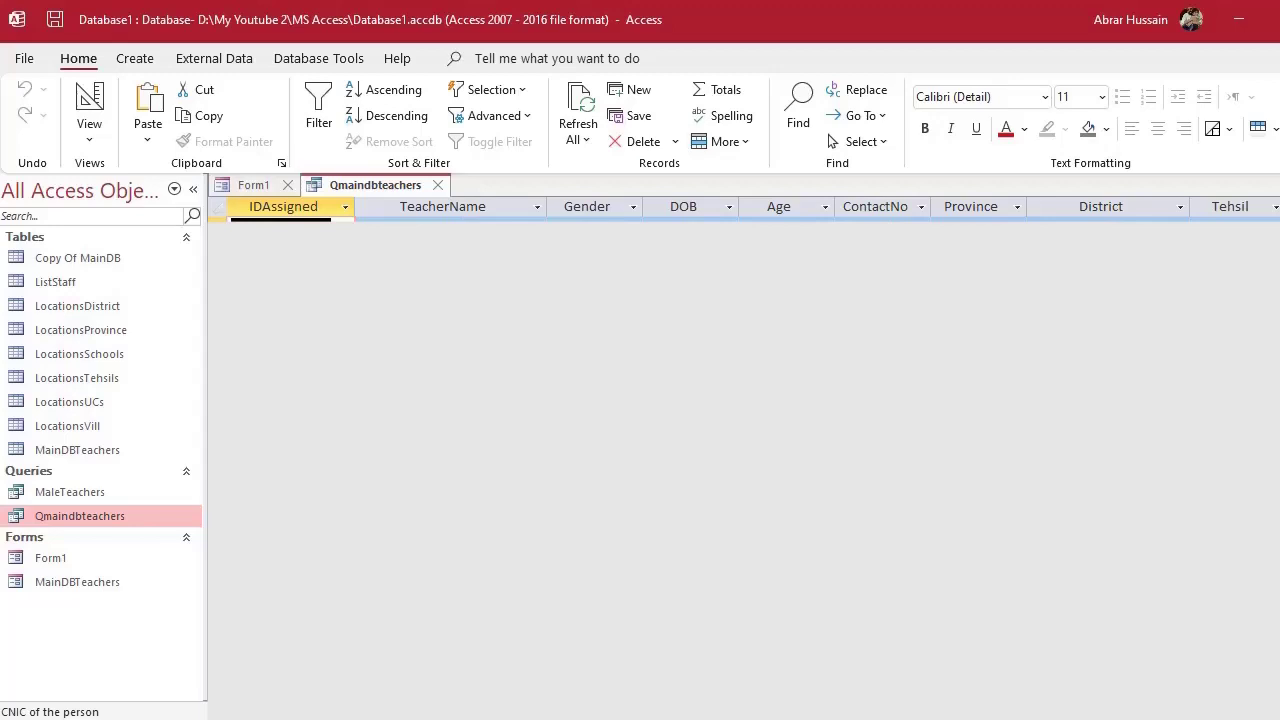
# Search for a teacher from Form1 by entering a first name in Search by Name
pyautogui.click(268, 184)
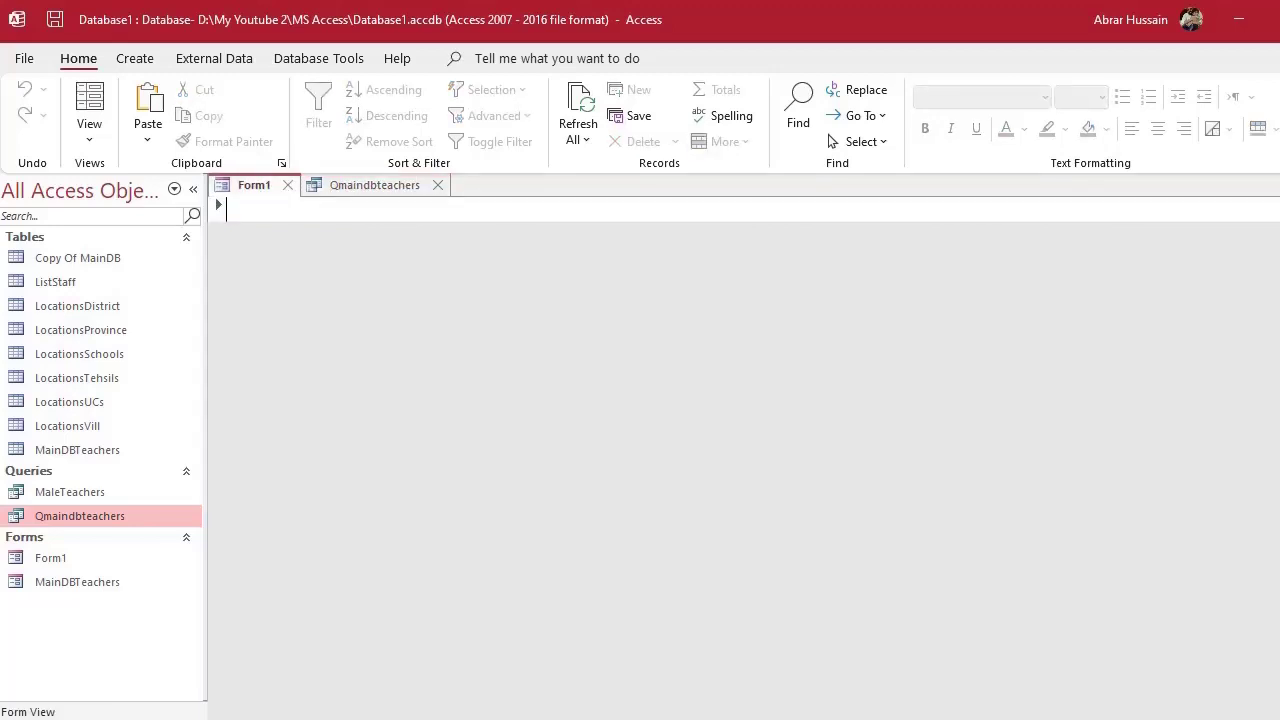
pyautogui.click(365, 190)
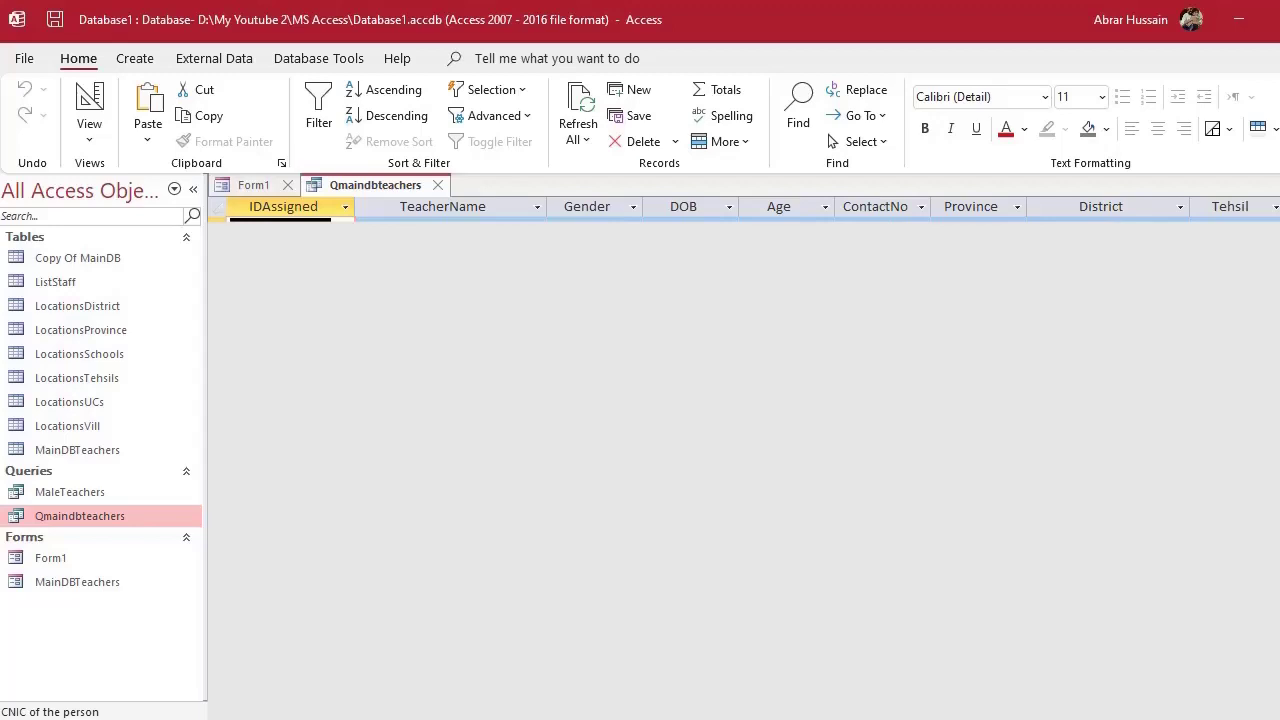
pyautogui.click(250, 188)
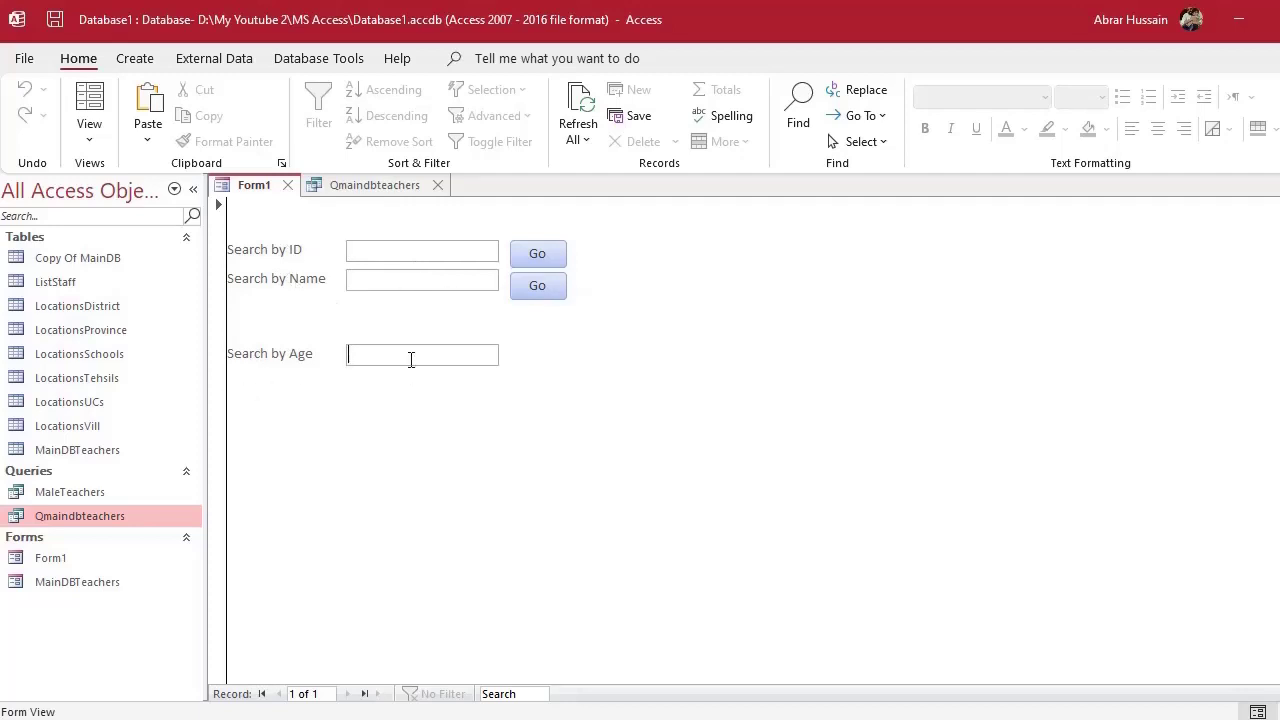
pyautogui.click(381, 277)
pyautogui.write('Hassan')
pyautogui.click(530, 290)
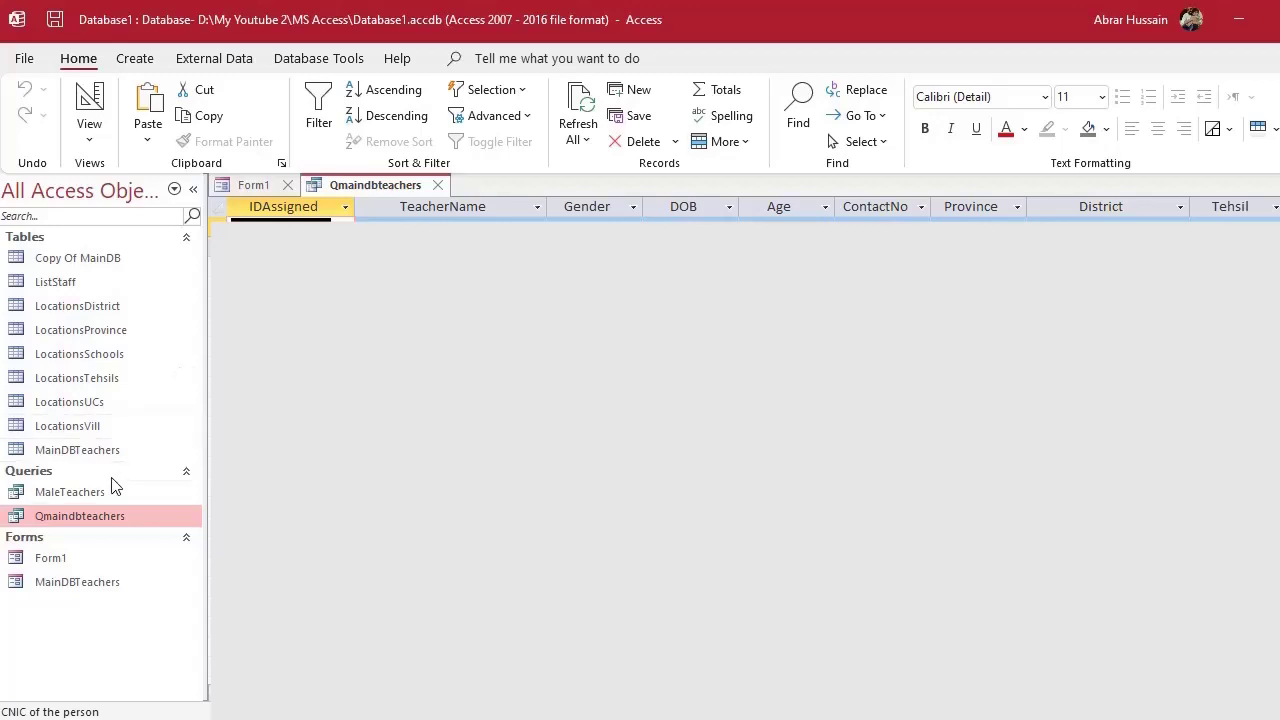
pyautogui.click(100, 333)
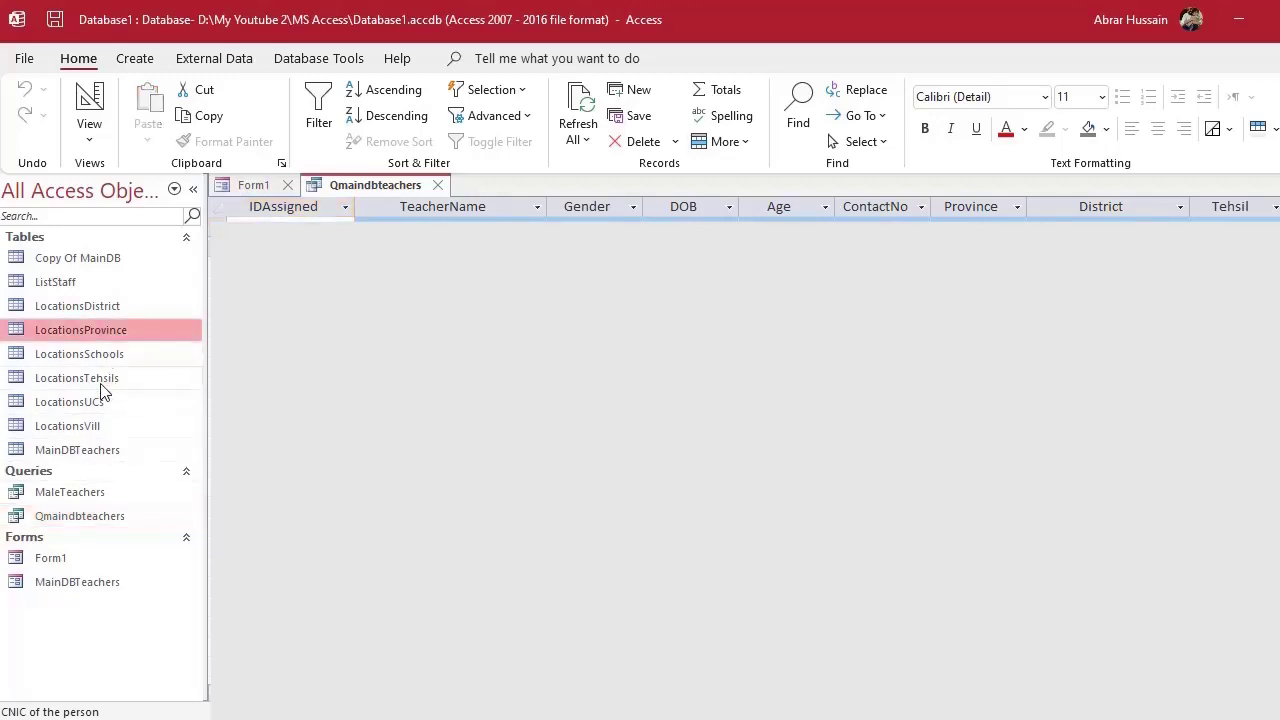
pyautogui.click(75, 492)
pyautogui.click(80, 520)
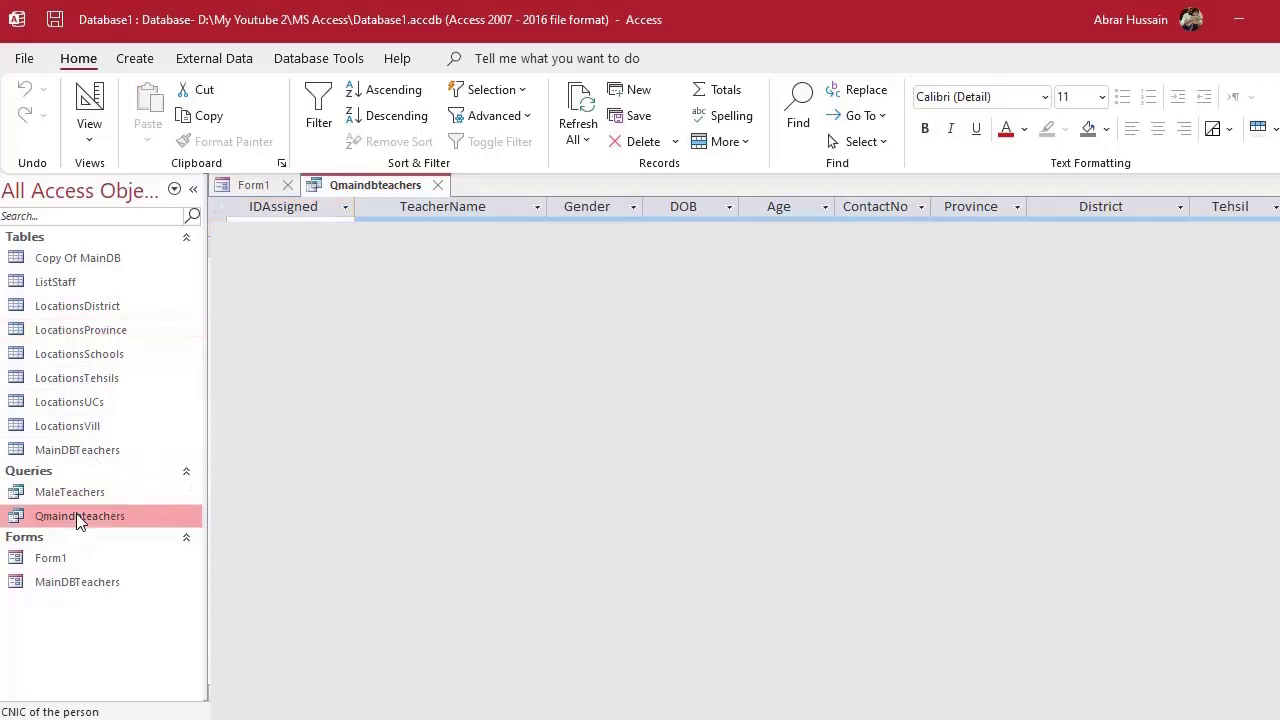
pyautogui.click(66, 583)
pyautogui.click(55, 565)
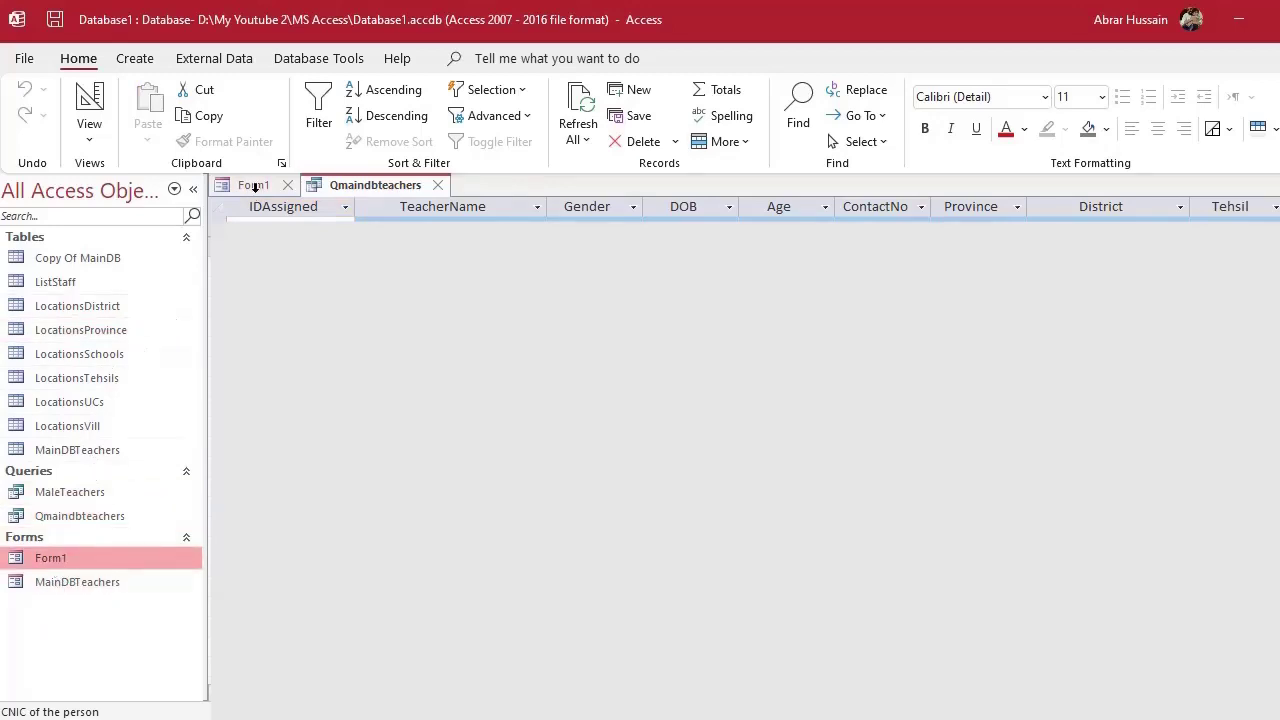
pyautogui.click(257, 187)
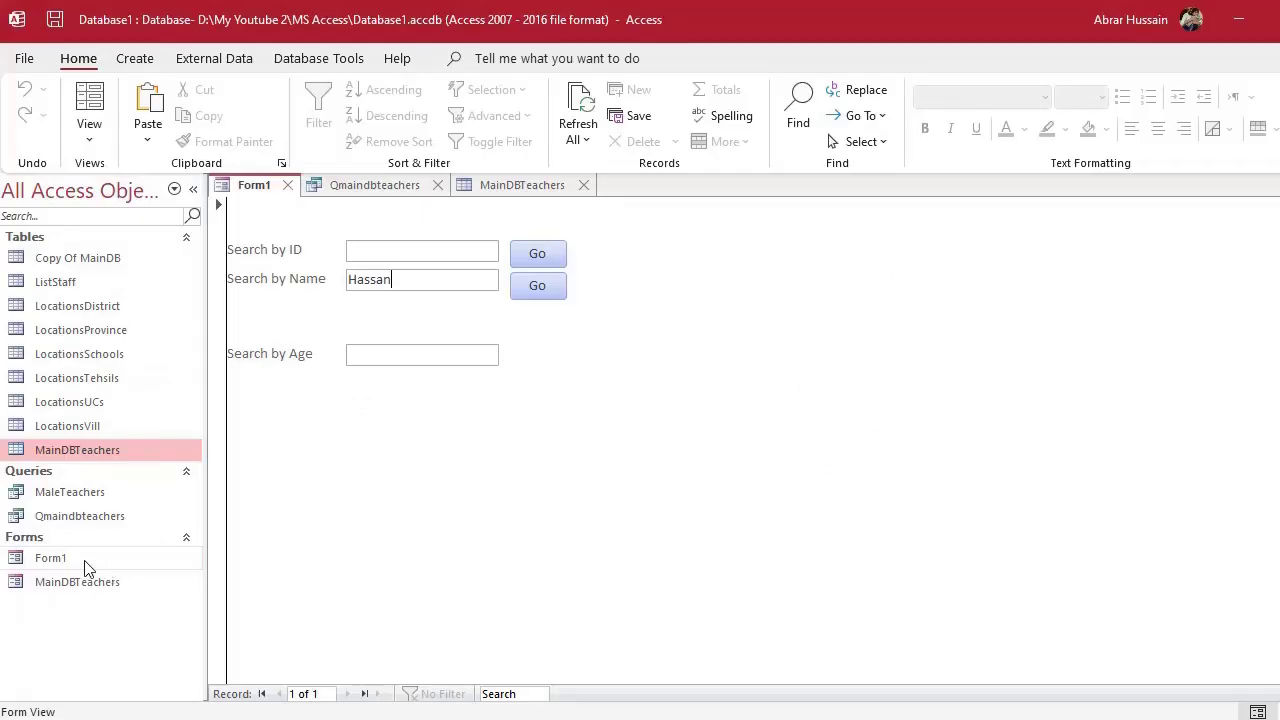
# Examine the Qmaindbteachers query design, checking which fields have criteria linked to Form1
pyautogui.click(84, 560)
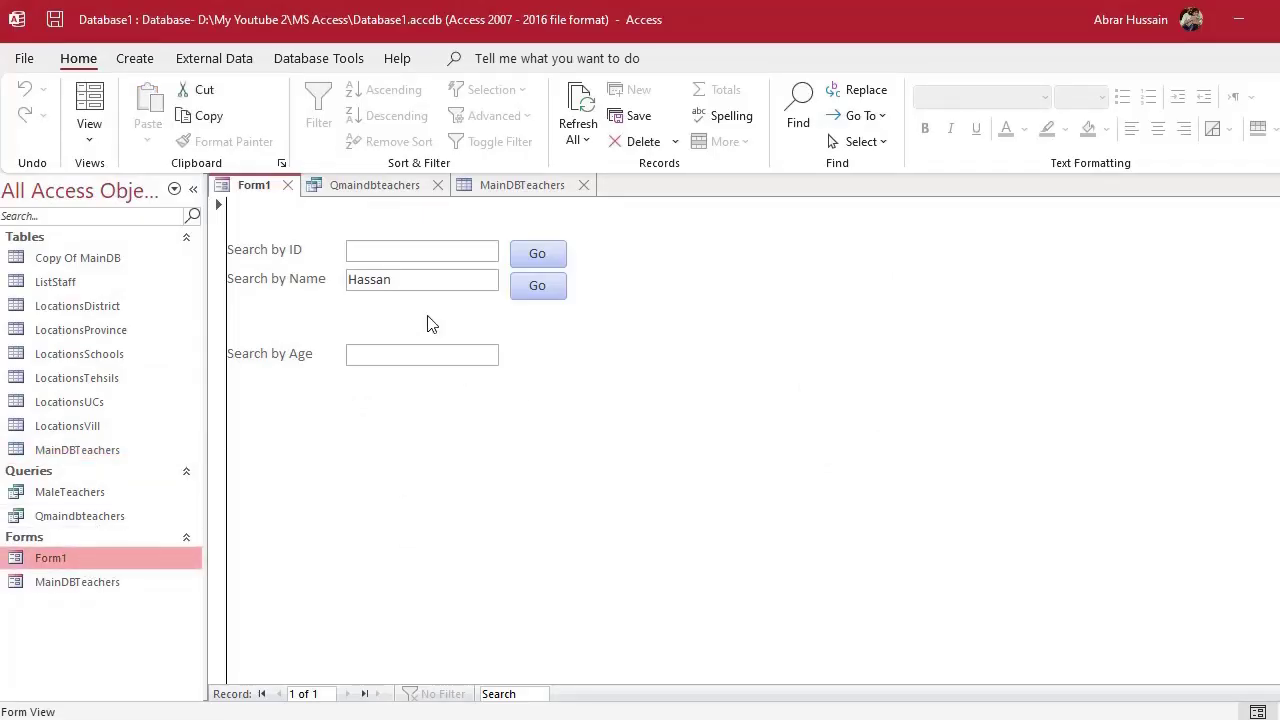
pyautogui.click(375, 185)
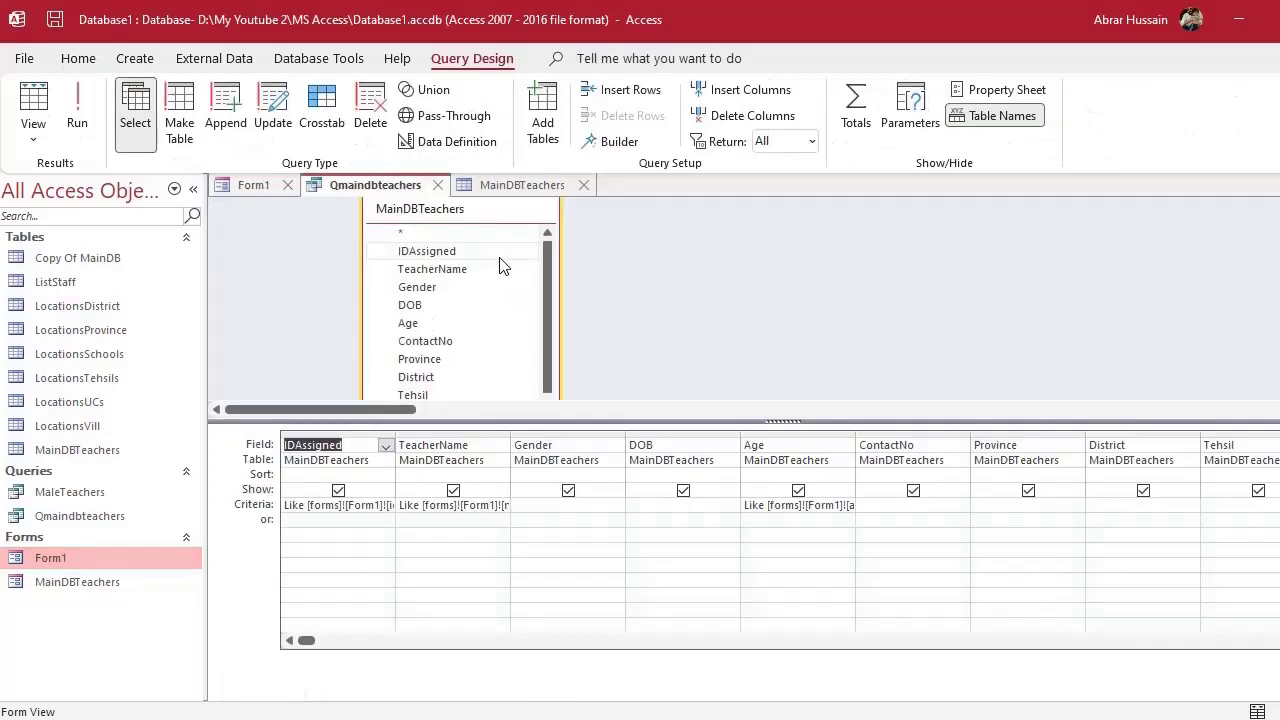
pyautogui.click(335, 519)
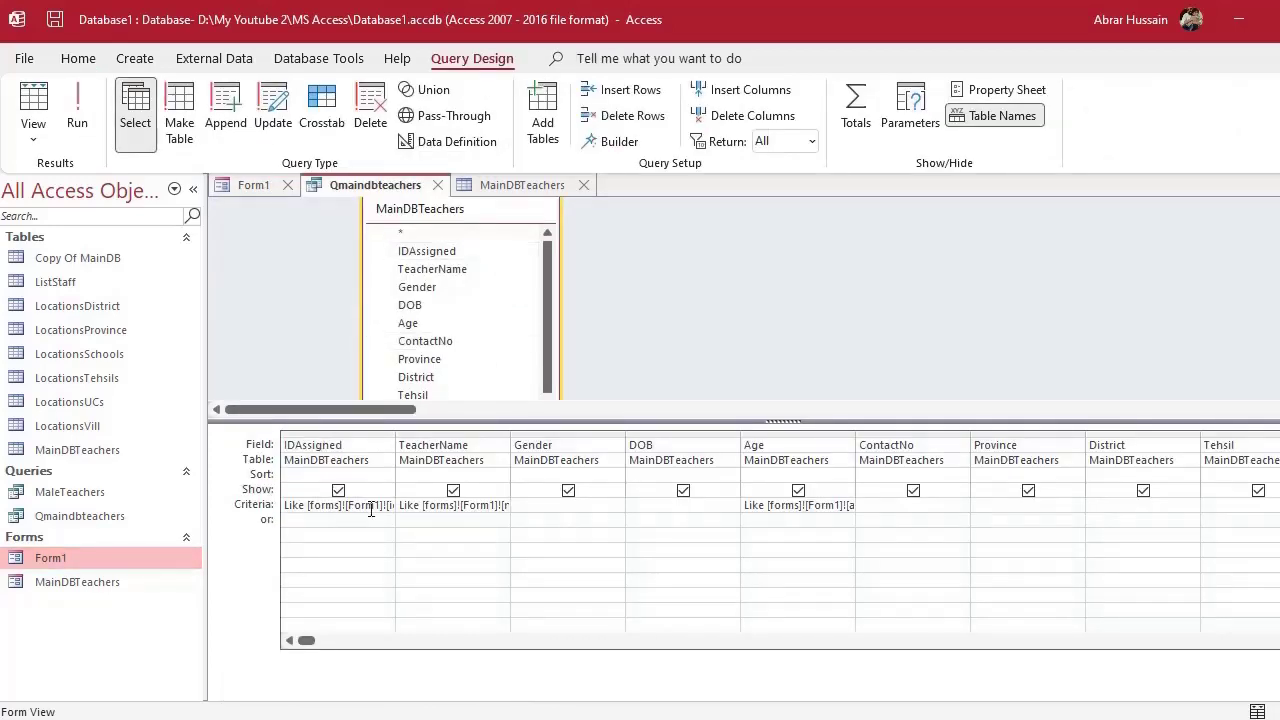
pyautogui.click(560, 444)
pyautogui.click(568, 509)
# Clear the name search on Form1, search by age 30, and check the Age column in the query results
pyautogui.click(248, 187)
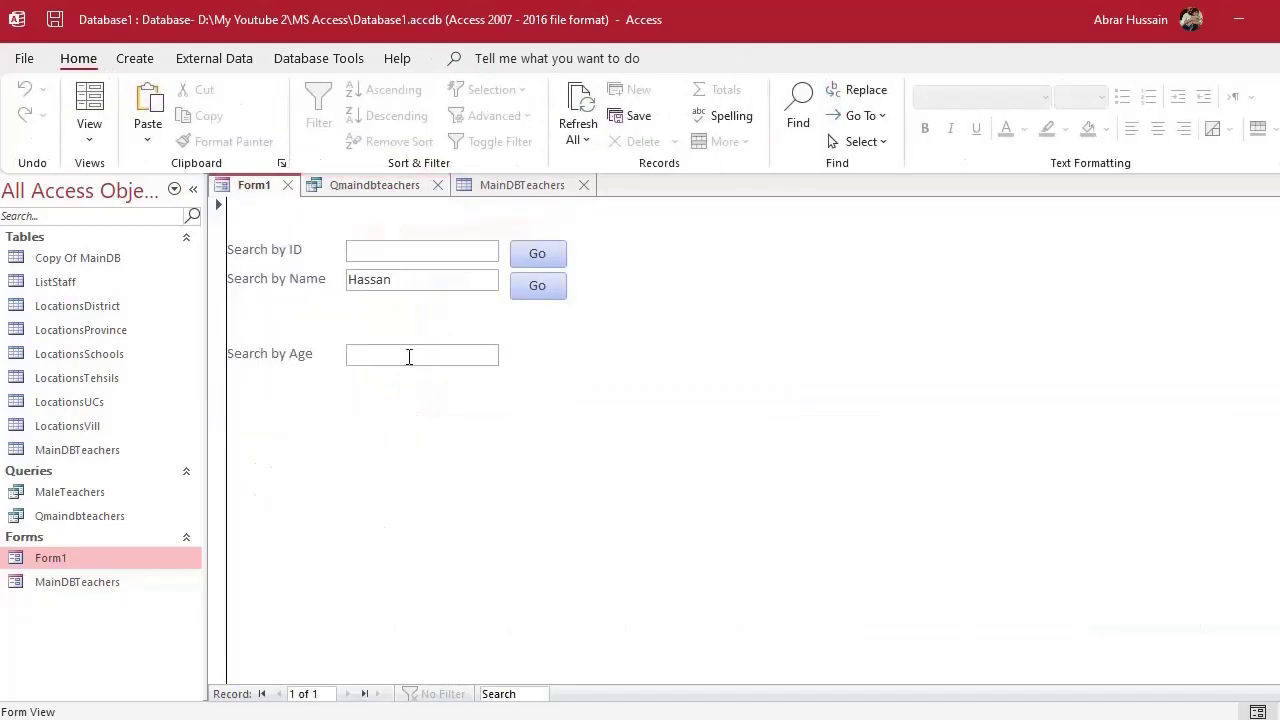
pyautogui.doubleClick(414, 278)
pyautogui.press('Delete')
pyautogui.click(373, 353)
pyautogui.write('30')
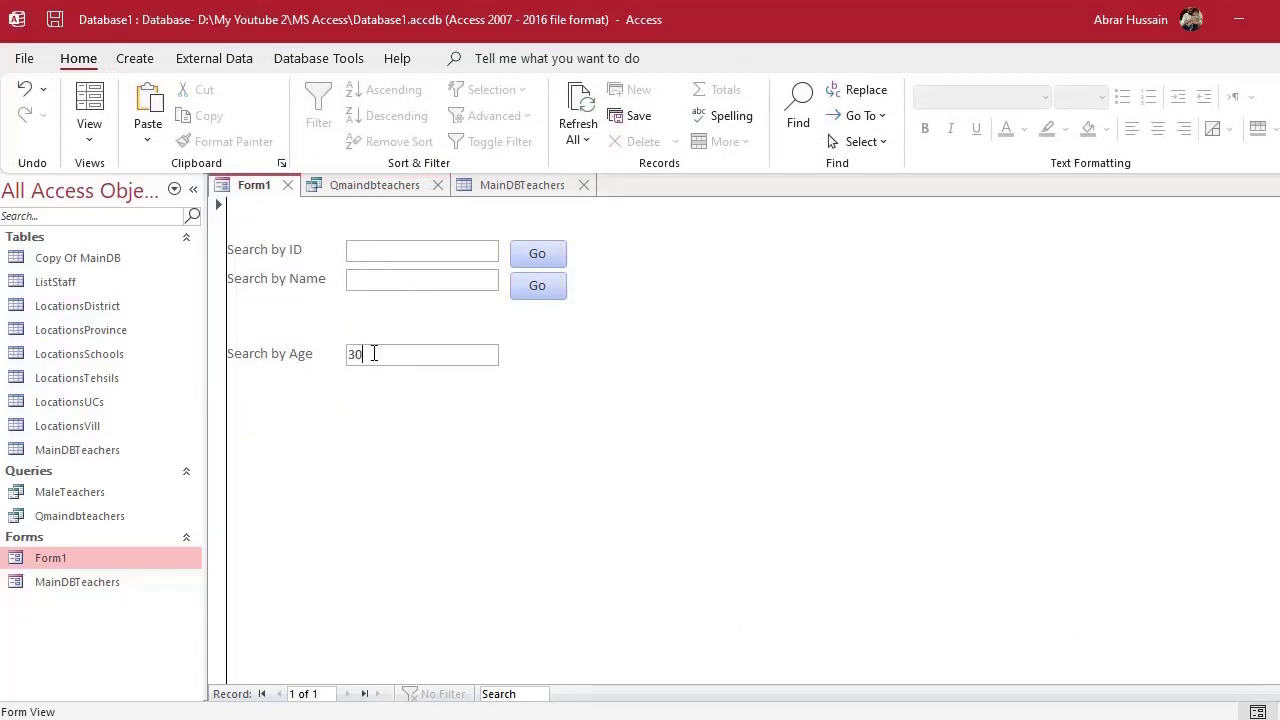
pyautogui.click(537, 286)
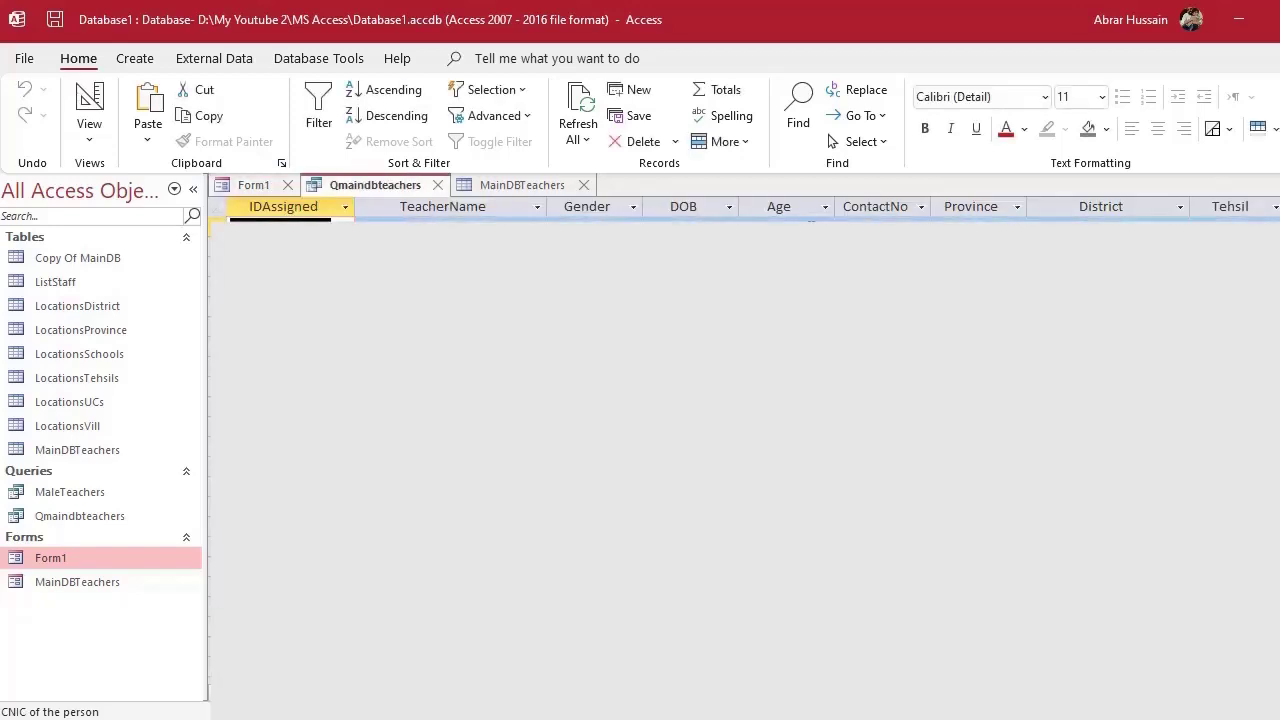
pyautogui.click(804, 205)
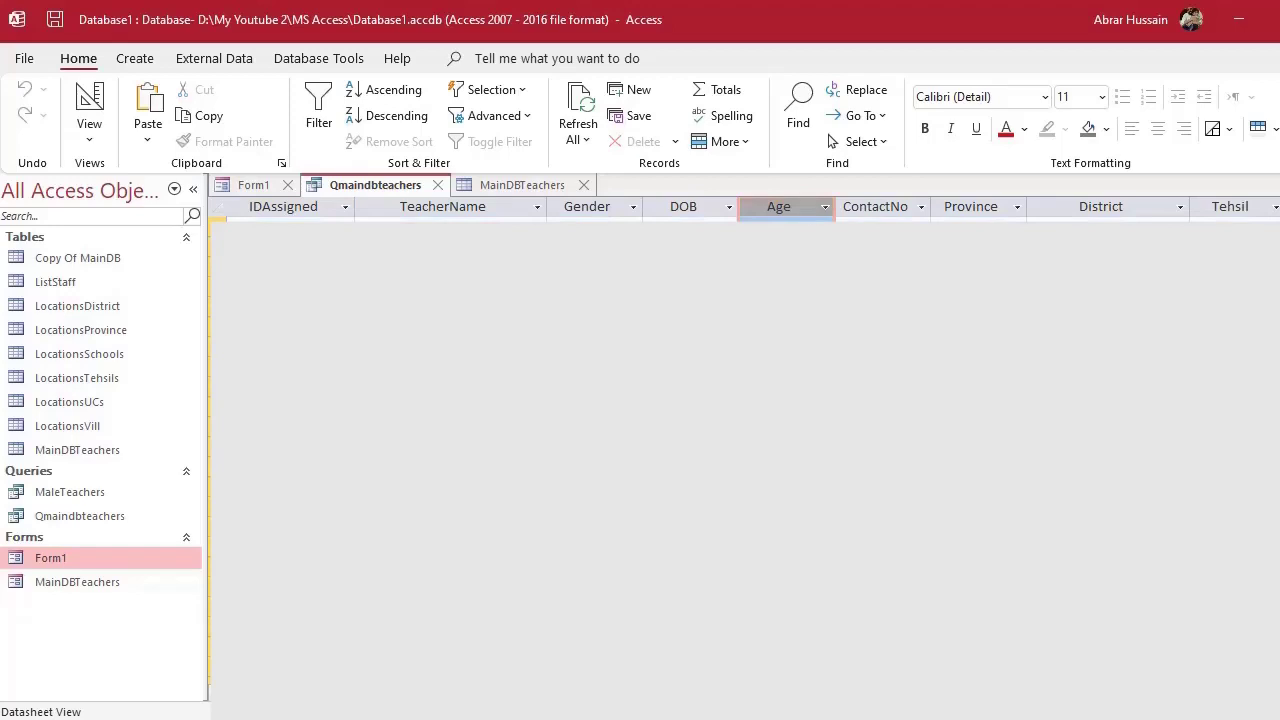
# Try >30 as the Search by Age value on Form1 and clear it again
pyautogui.click(262, 185)
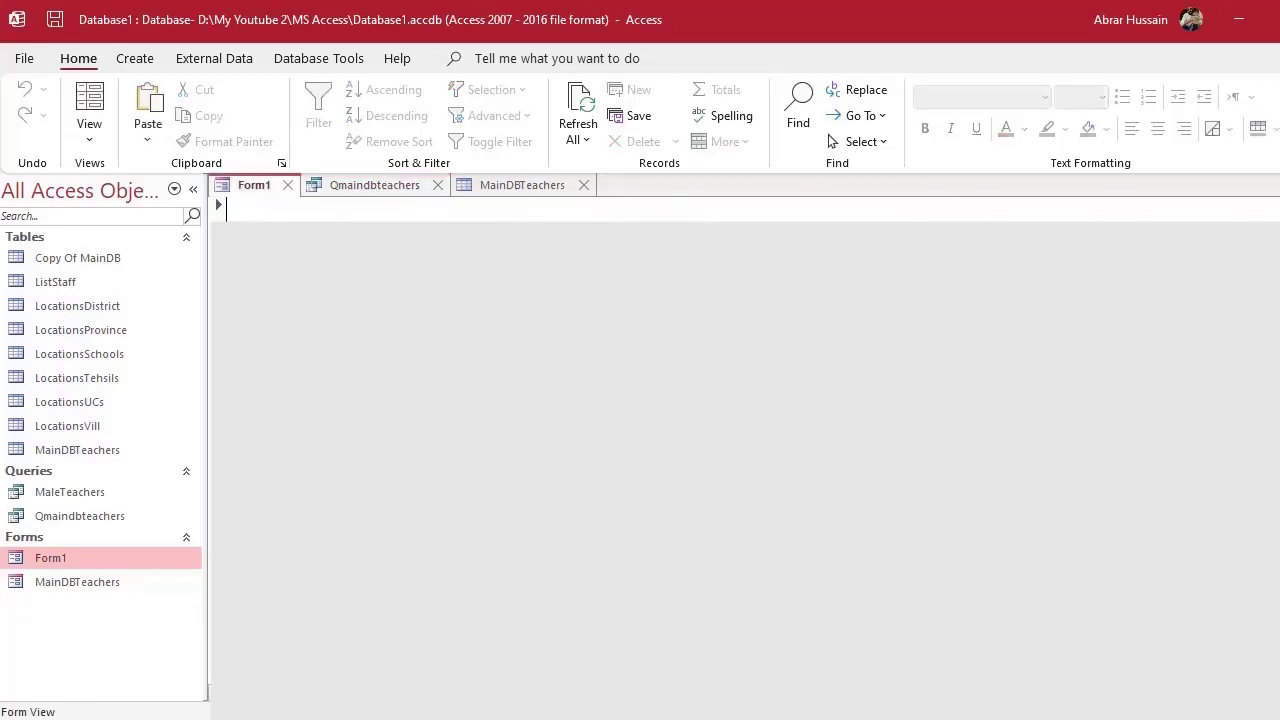
pyautogui.write('>30')
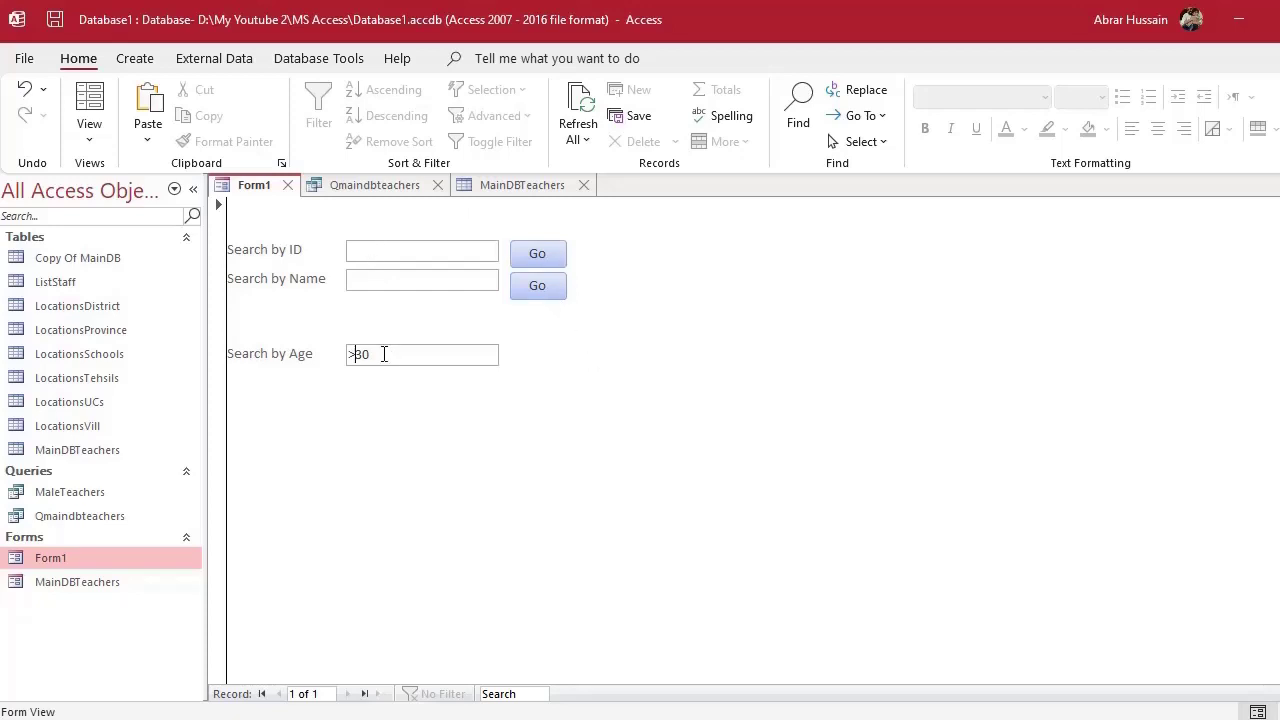
pyautogui.click(383, 354)
pyautogui.press('Return')
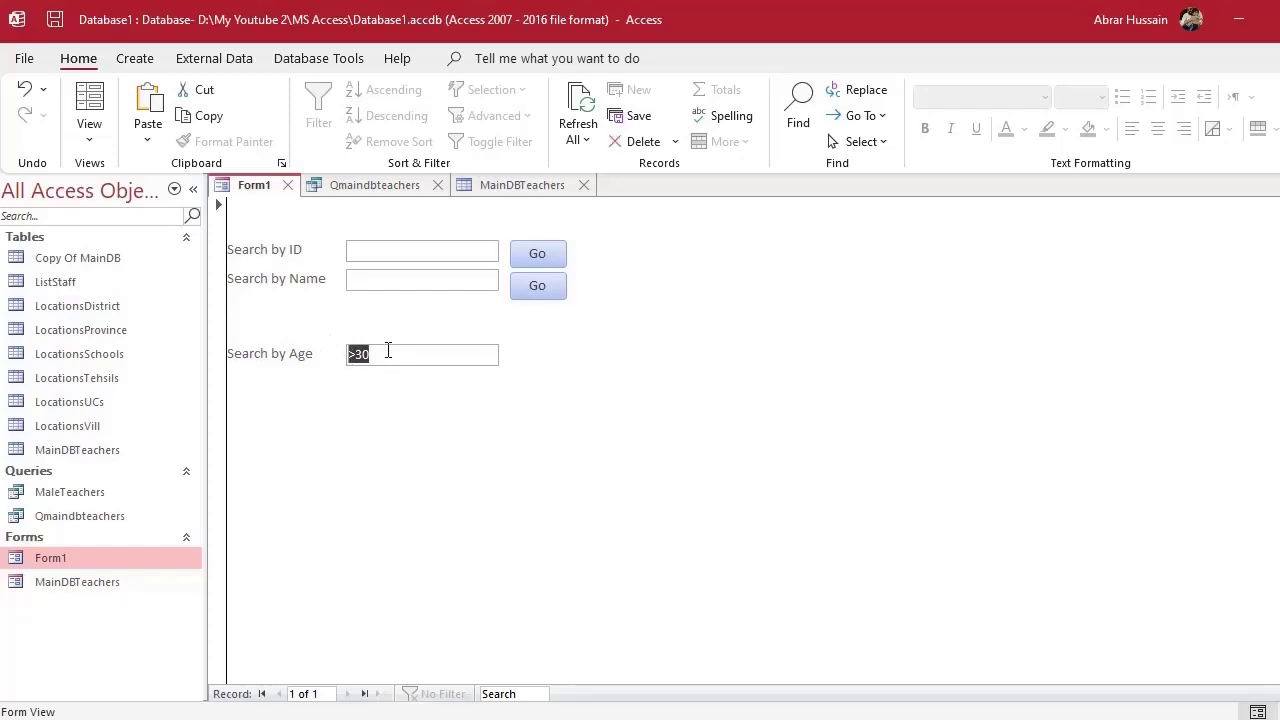
pyautogui.click(403, 363)
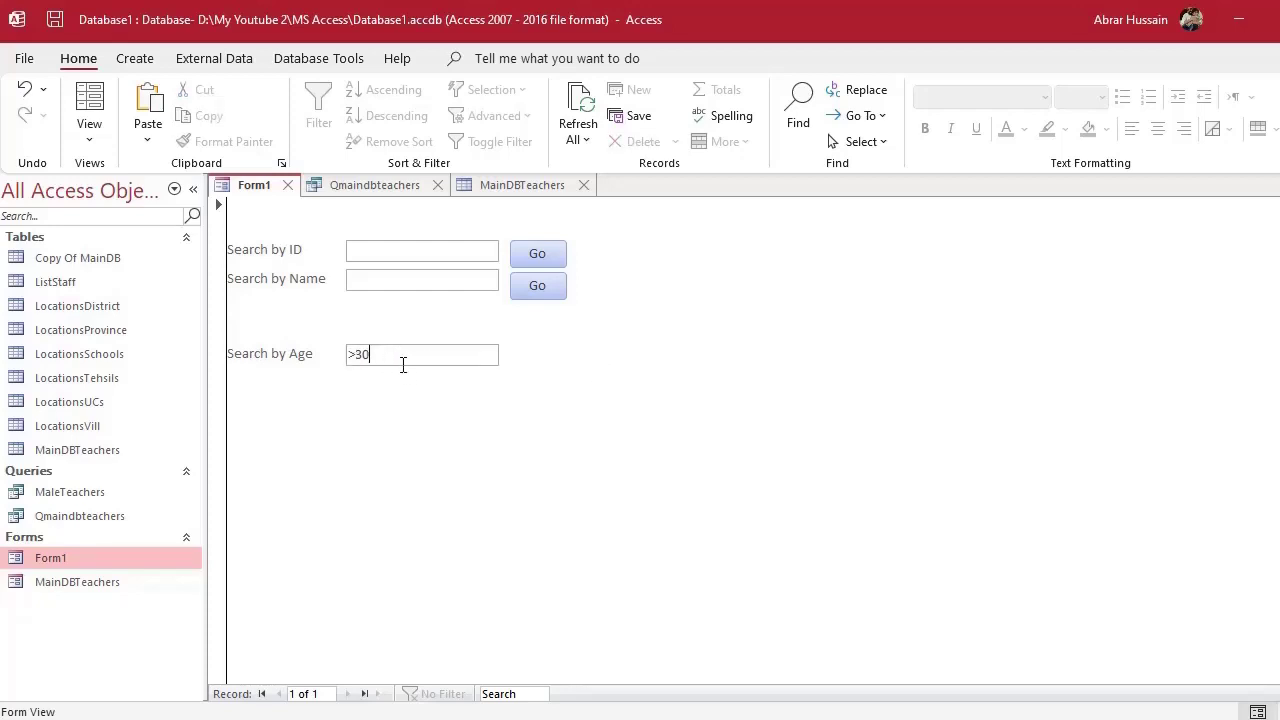
pyautogui.press('Return')
pyautogui.press('BackSpace')
# Switch Form1 to Design View and draw a command button below and to the right of the Search by Age box
pyautogui.click(89, 137)
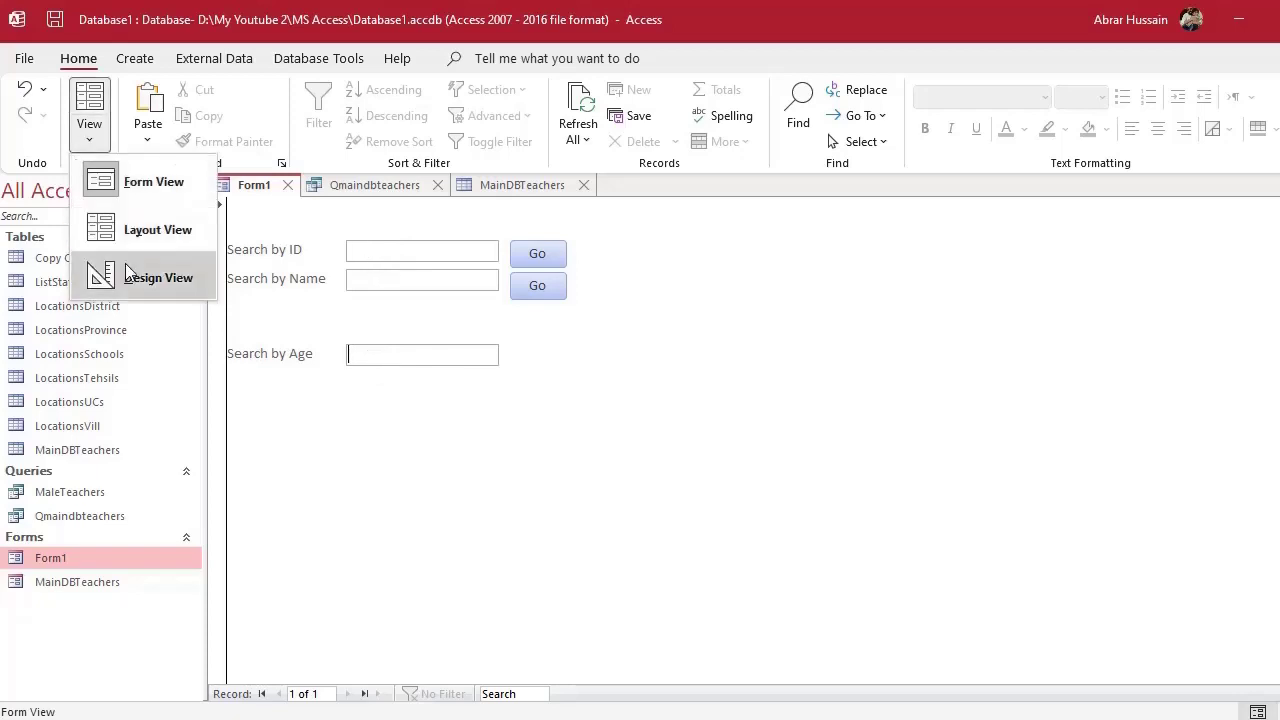
pyautogui.click(105, 277)
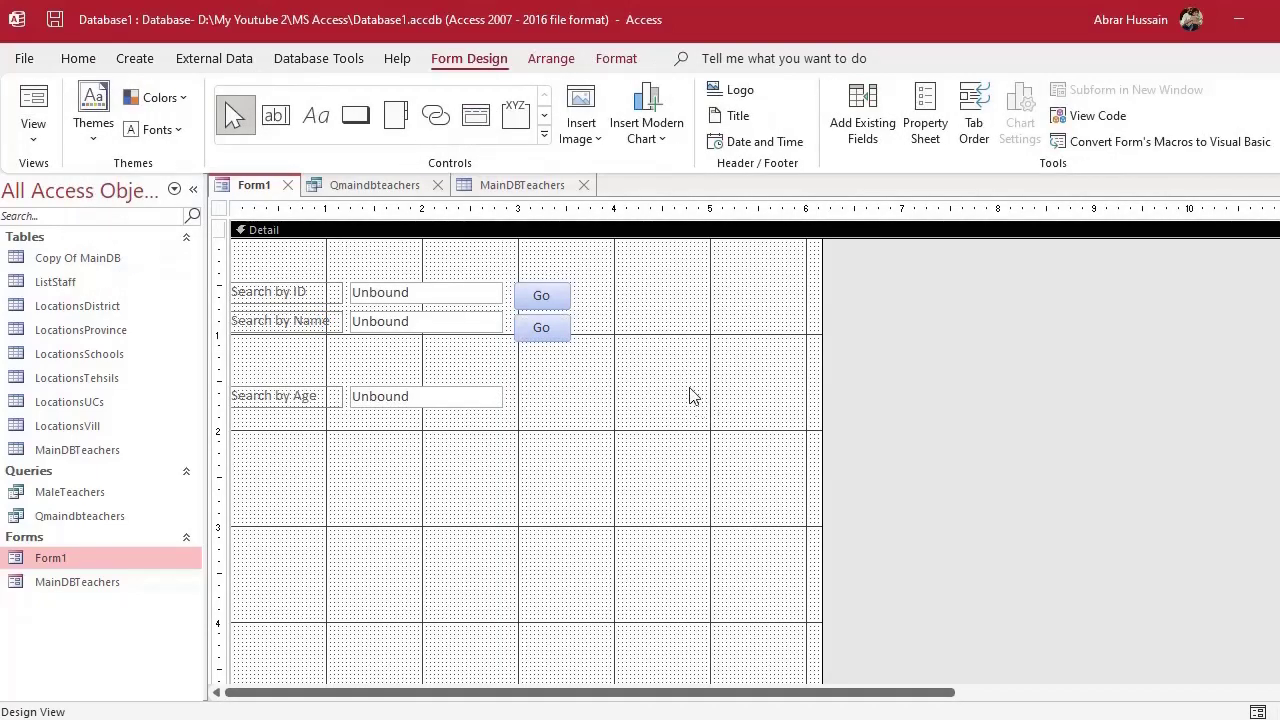
pyautogui.click(356, 116)
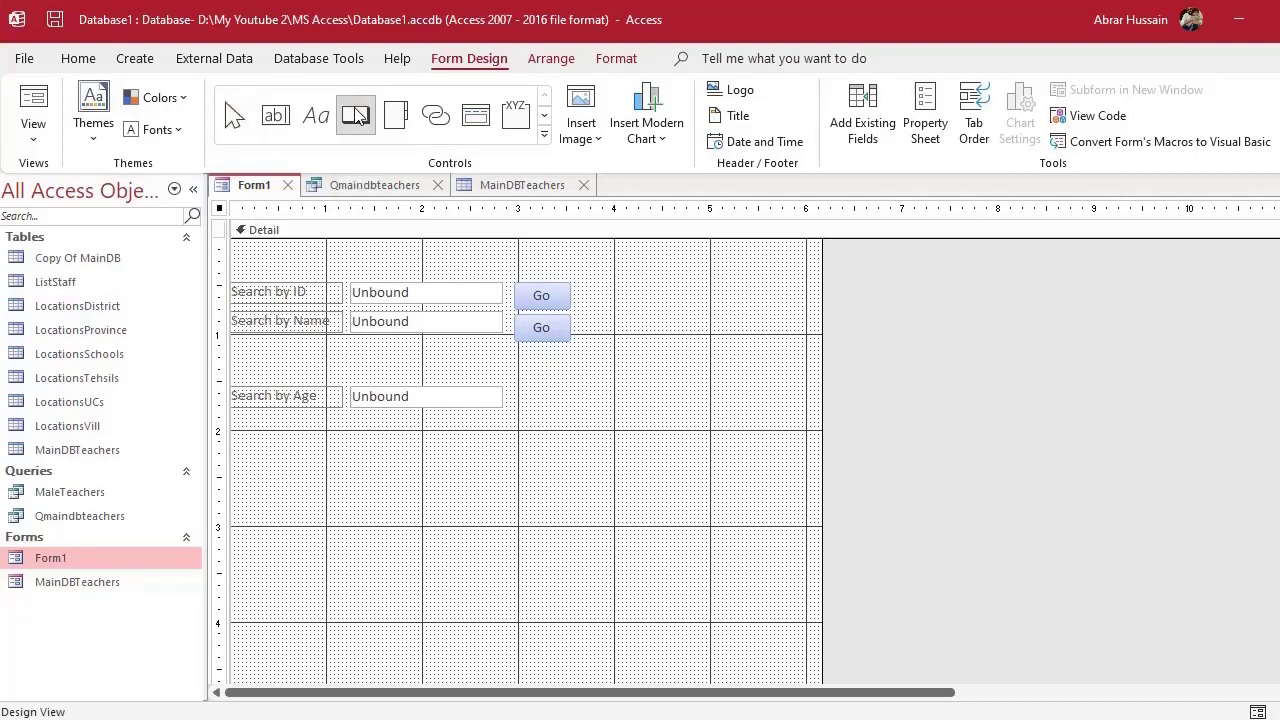
pyautogui.moveTo(560, 383); pyautogui.dragTo(646, 443)
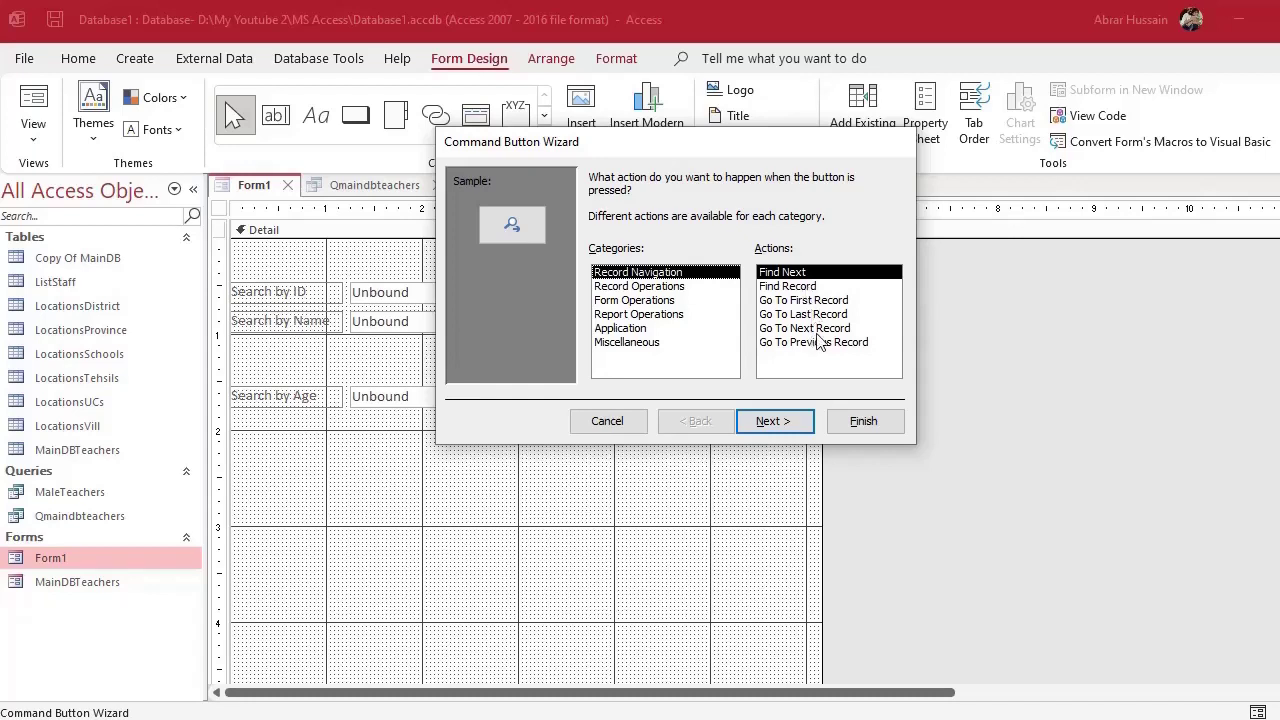
# Look through the actions in the Command Button Wizard's categories, and cancel the wizard without assigning an action
pyautogui.click(655, 288)
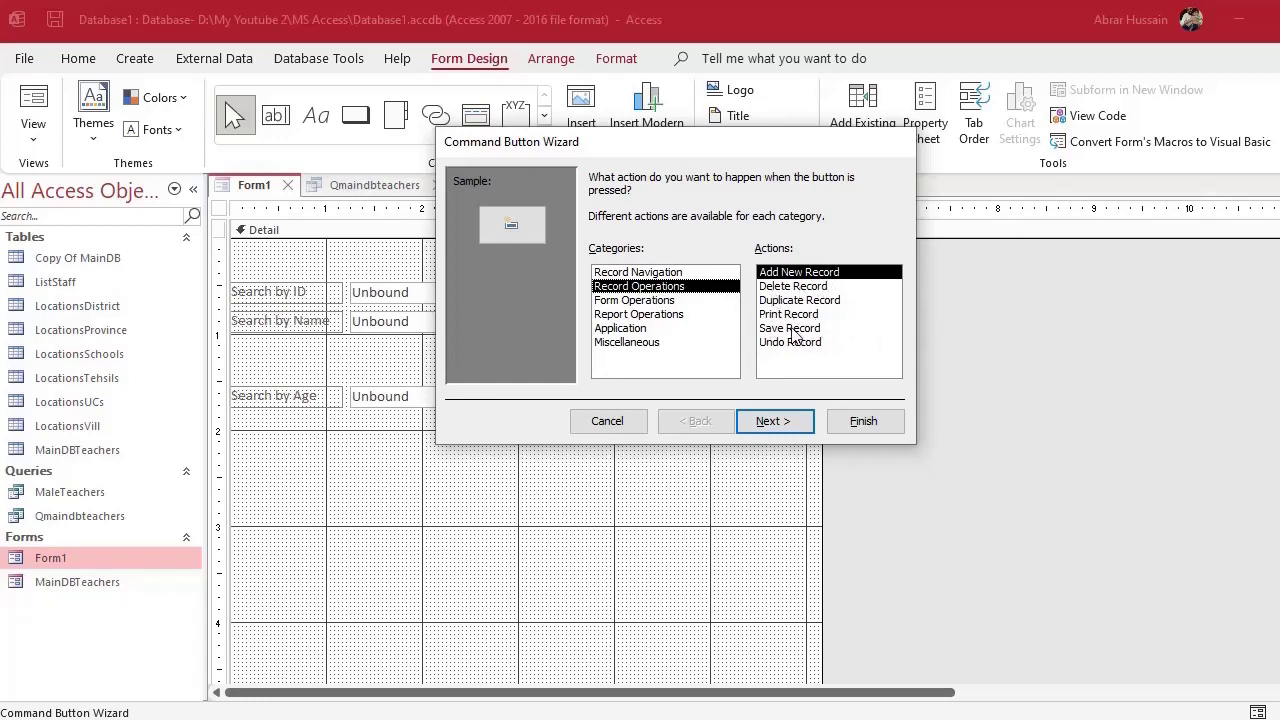
pyautogui.click(621, 305)
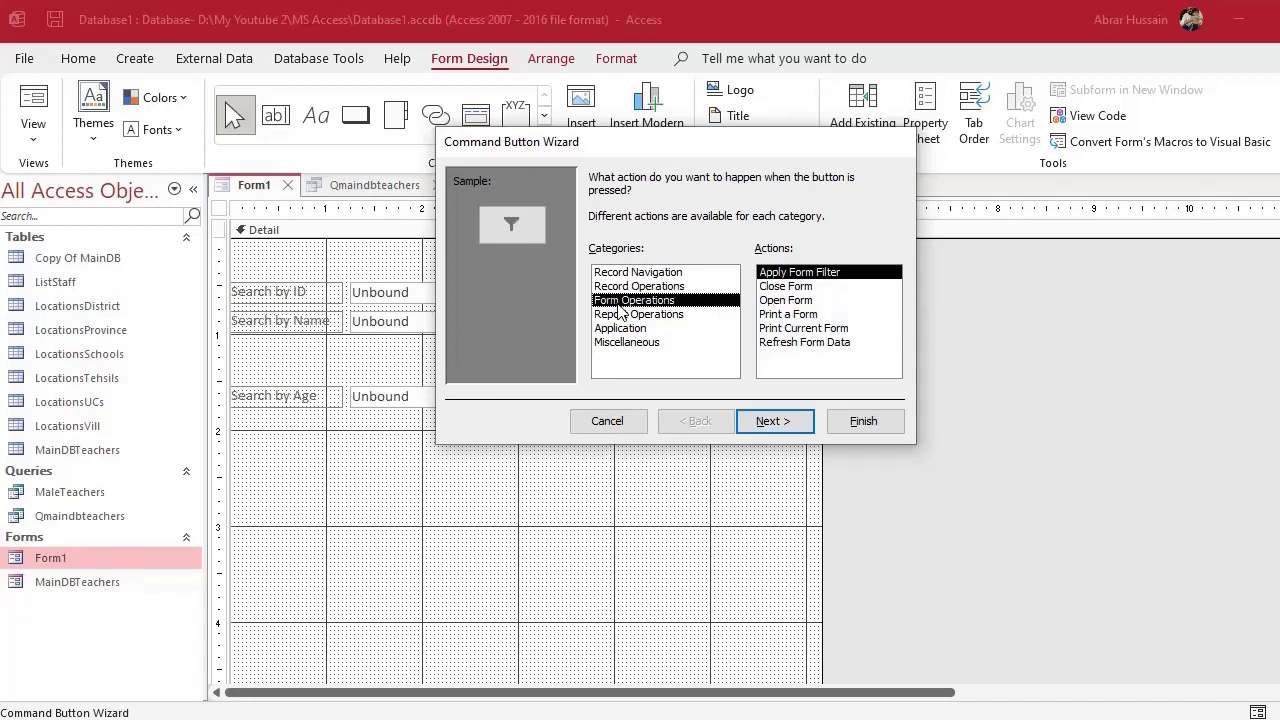
pyautogui.click(655, 288)
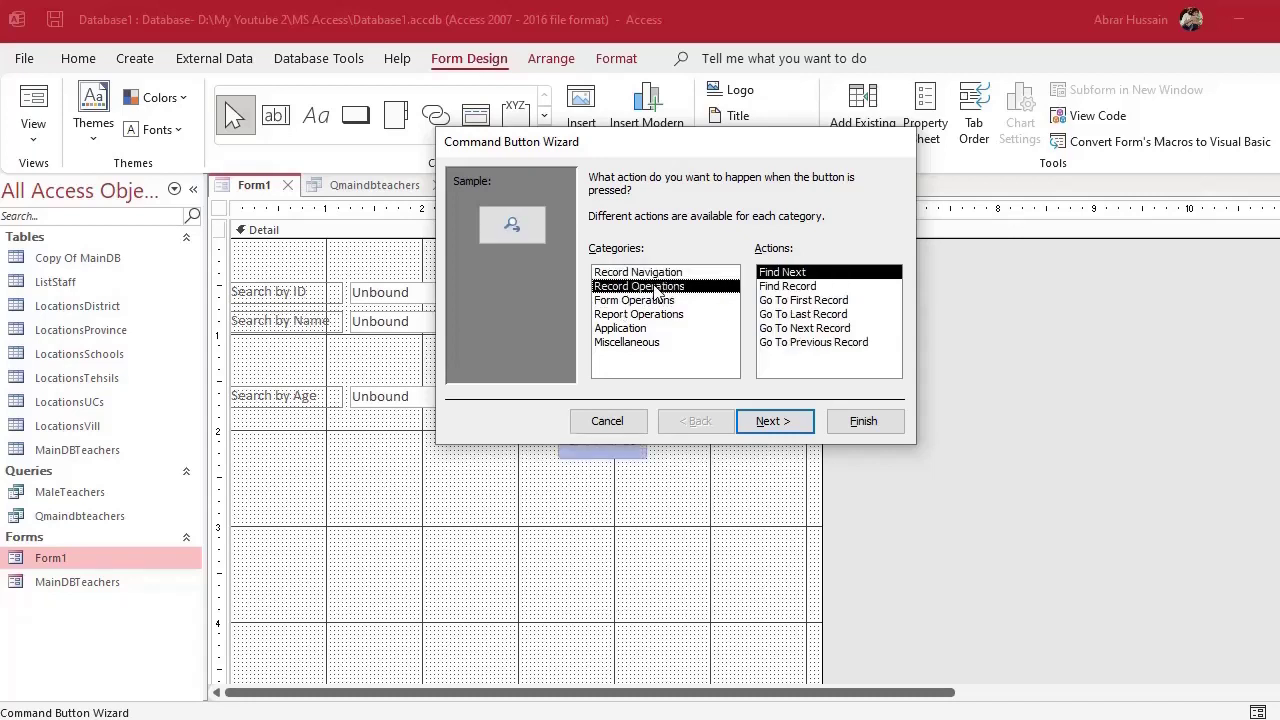
pyautogui.click(641, 301)
pyautogui.click(640, 314)
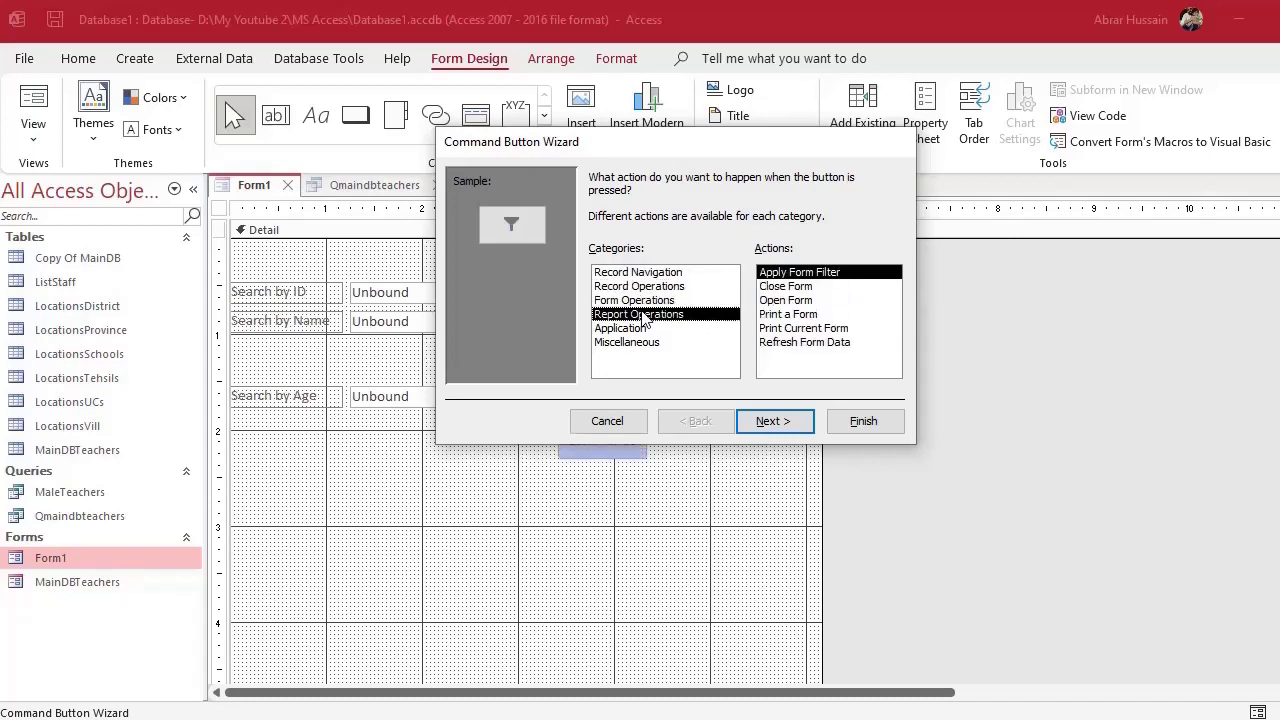
pyautogui.click(632, 328)
pyautogui.click(634, 342)
pyautogui.click(637, 314)
pyautogui.click(636, 300)
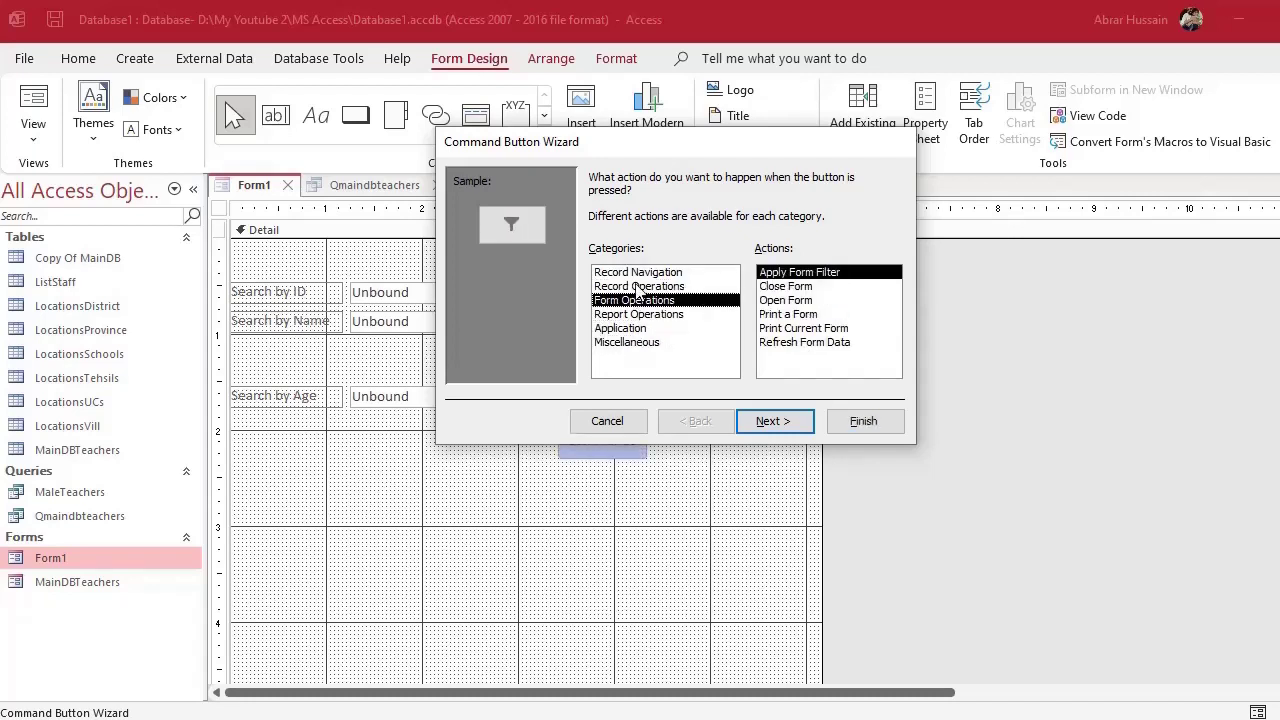
pyautogui.click(636, 286)
pyautogui.click(636, 272)
pyautogui.click(634, 301)
pyautogui.click(603, 423)
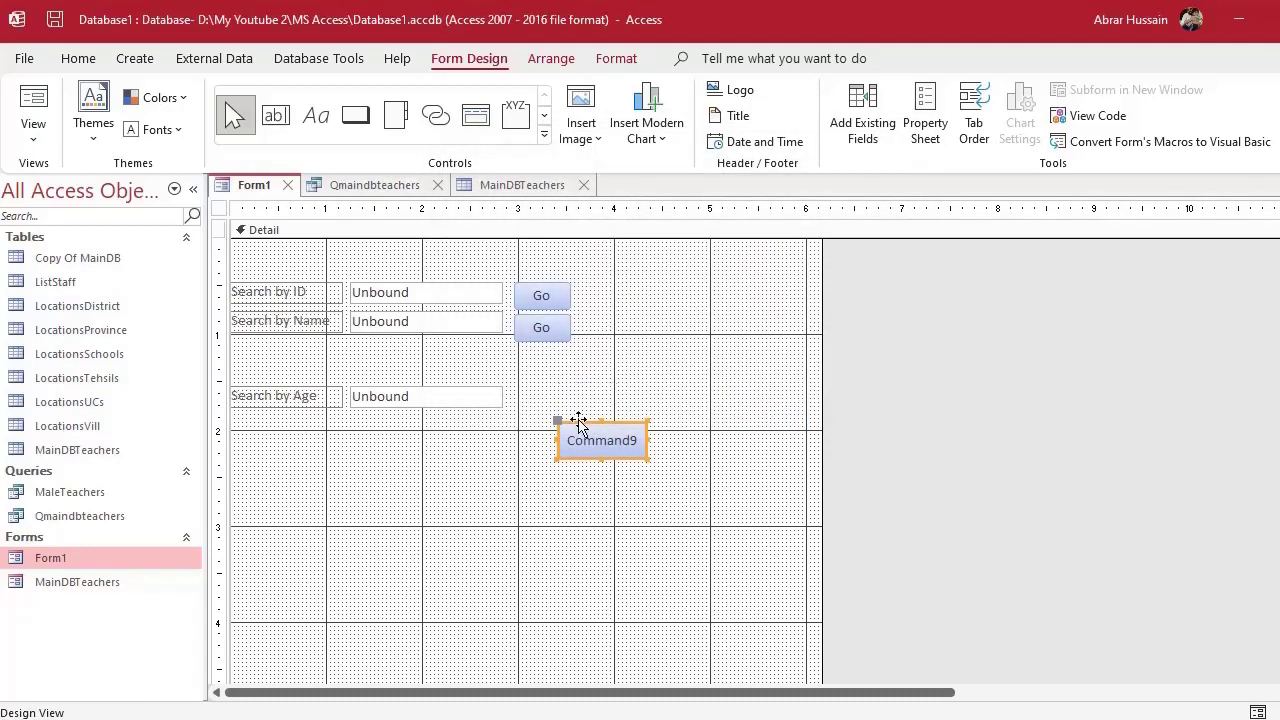
# Move the new button up beside the Search by Age box and caption it "Clear Form"
pyautogui.moveTo(577, 423); pyautogui.dragTo(565, 392)
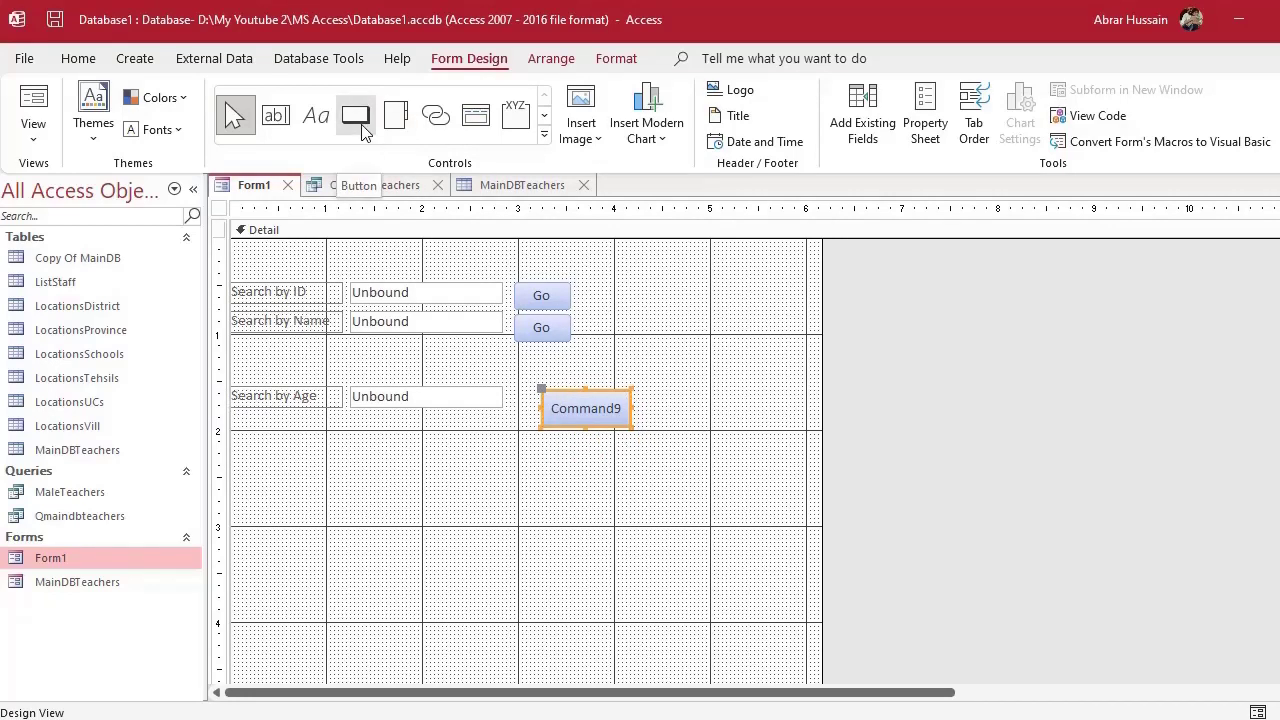
pyautogui.doubleClick(620, 409)
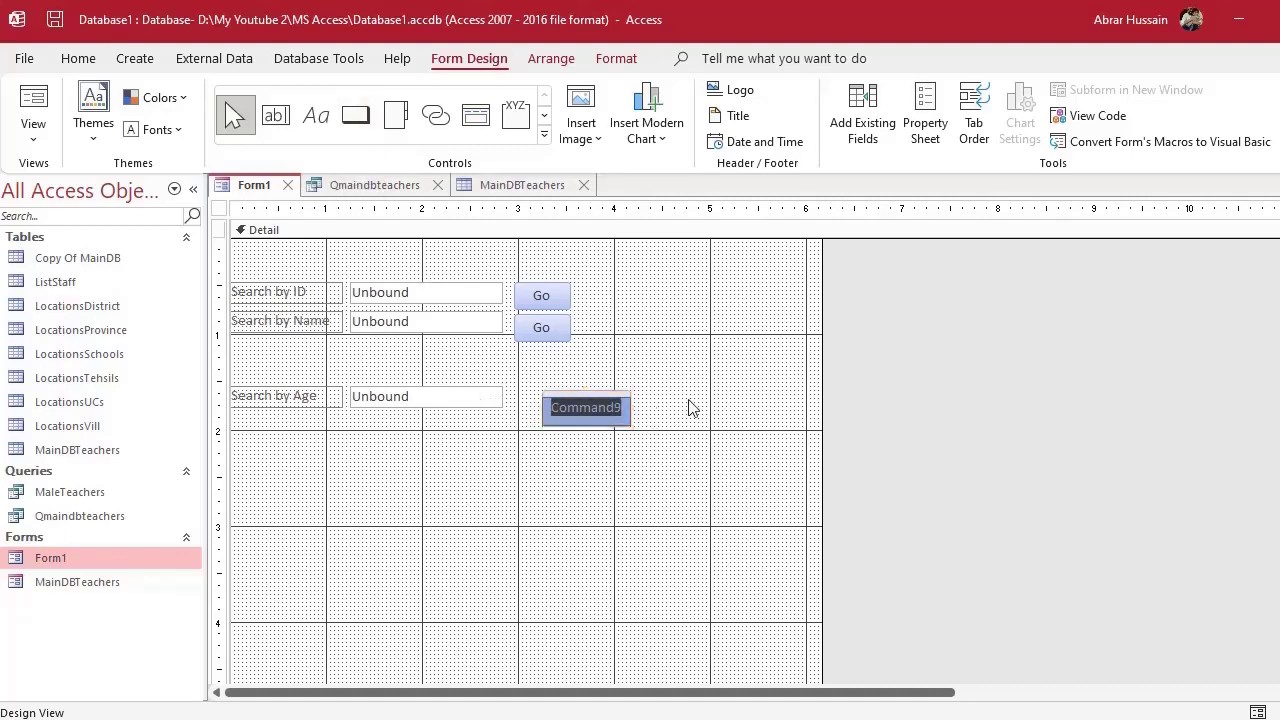
pyautogui.write('Clear Form')
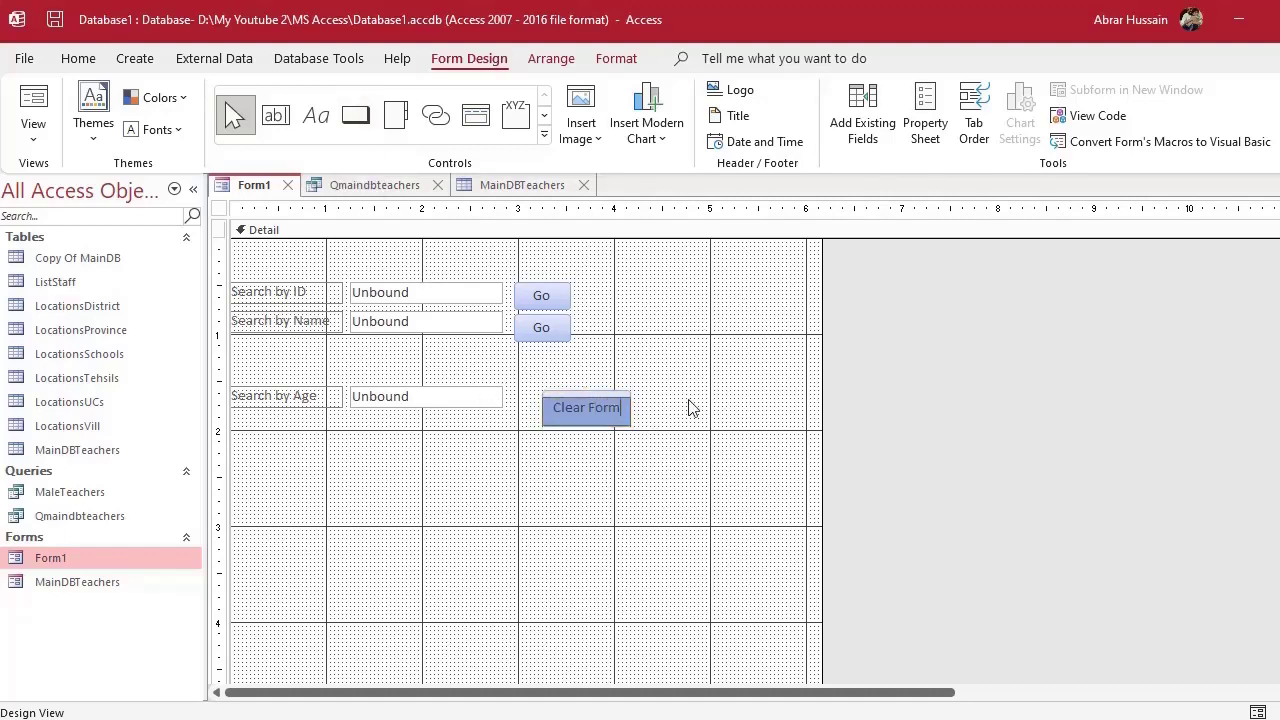
pyautogui.click(671, 452)
# Set the Name property of the Clear Form button to clearform
pyautogui.click(569, 409)
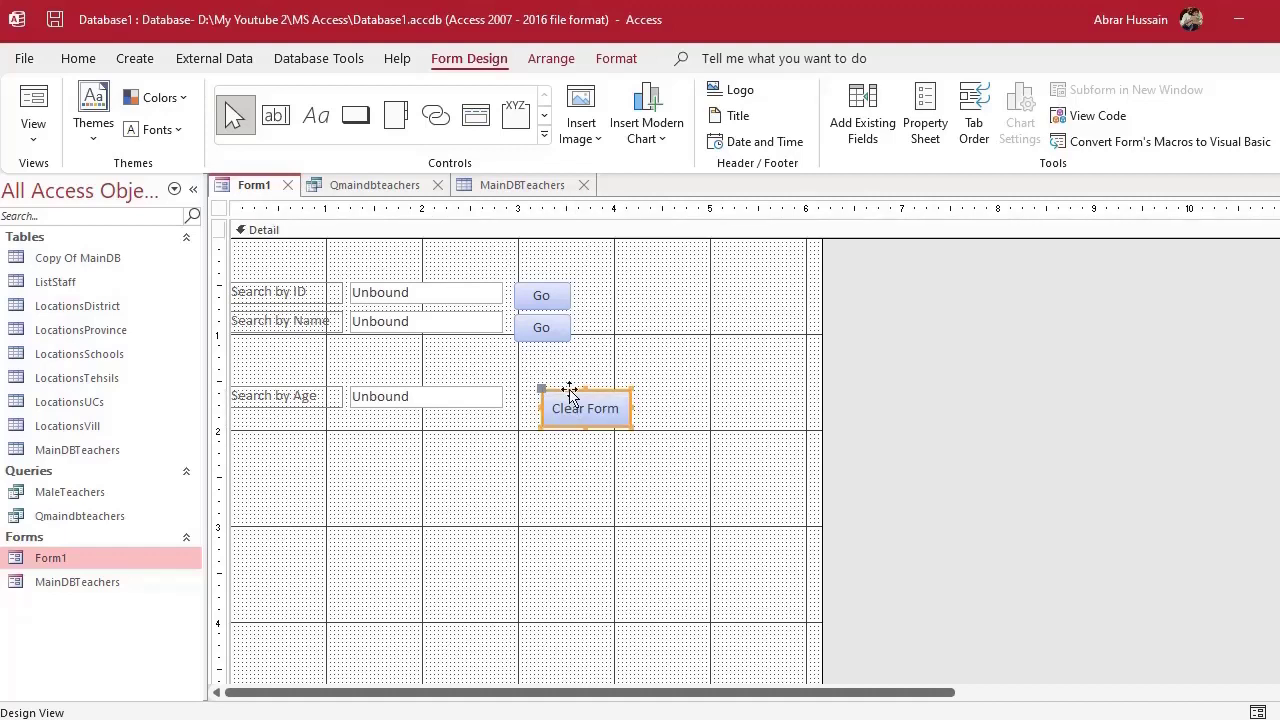
pyautogui.press('F4')
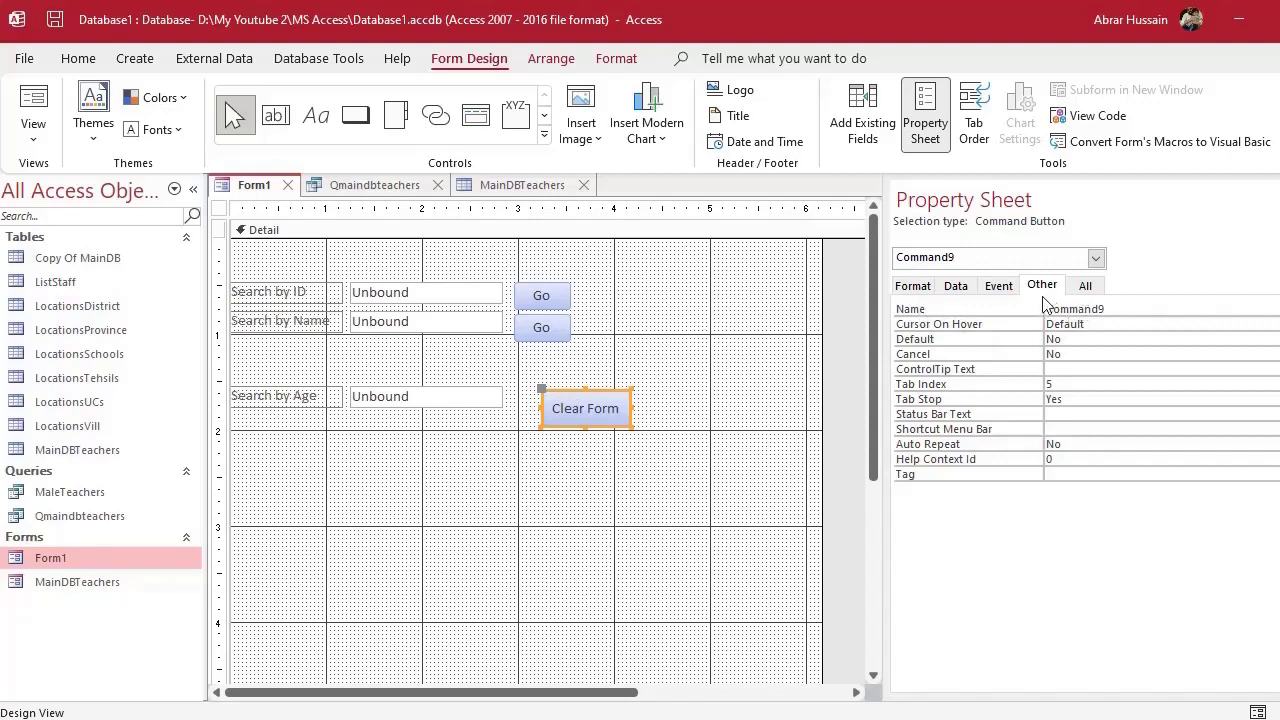
pyautogui.doubleClick(1117, 311)
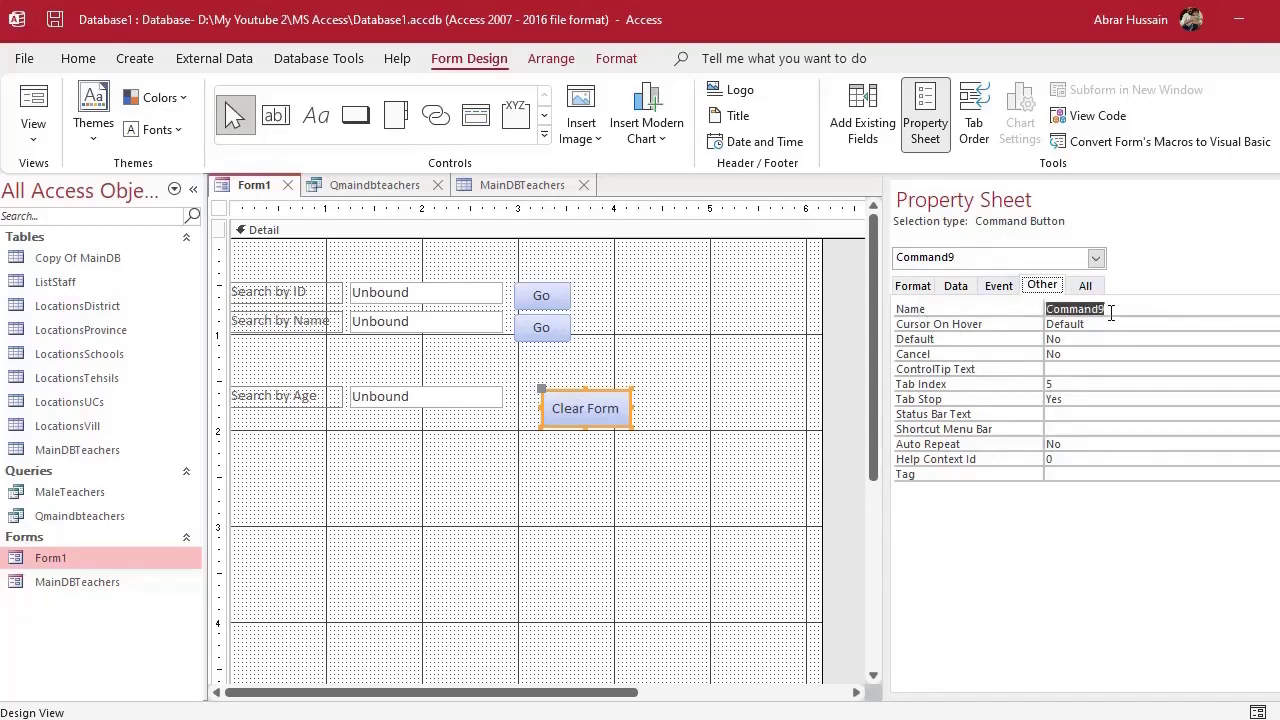
pyautogui.write('clear')
pyautogui.doubleClick(1273, 308)
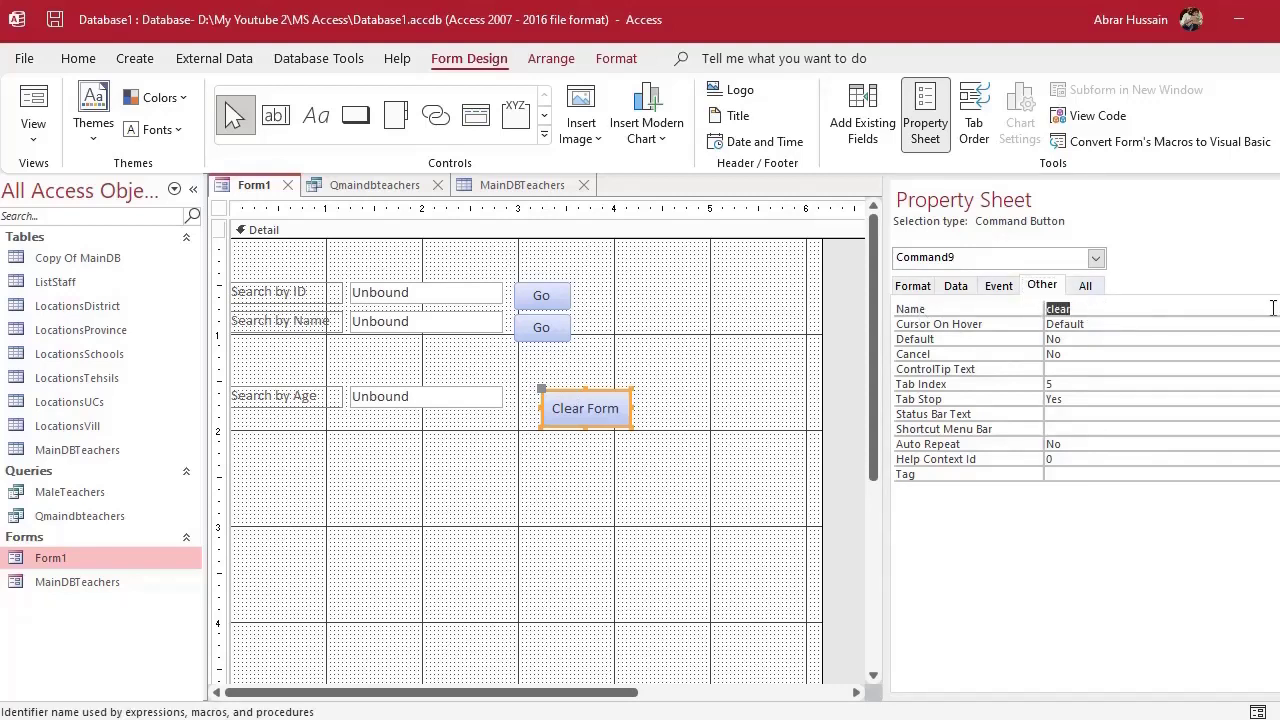
pyautogui.click(1088, 313)
pyautogui.click(976, 309)
pyautogui.press('Return')
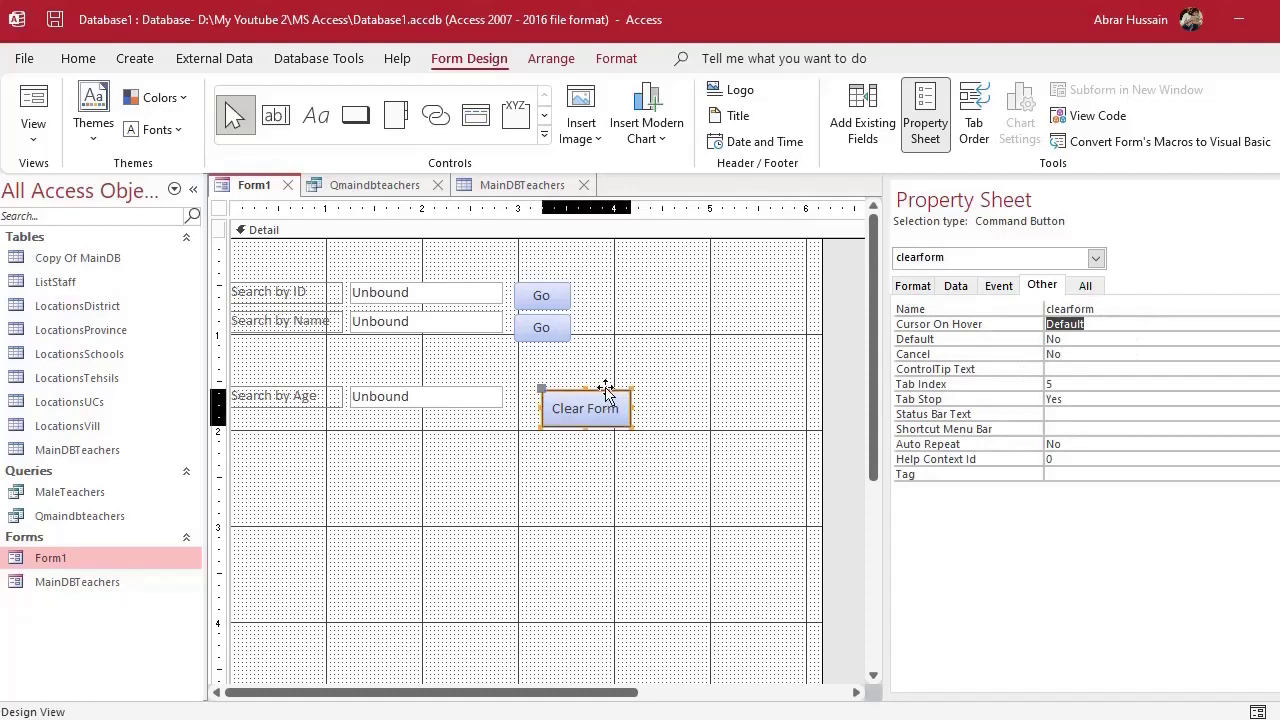
# Create an On Click event procedure for the Clear Form button with the Code Builder
pyautogui.click(955, 285)
pyautogui.click(998, 287)
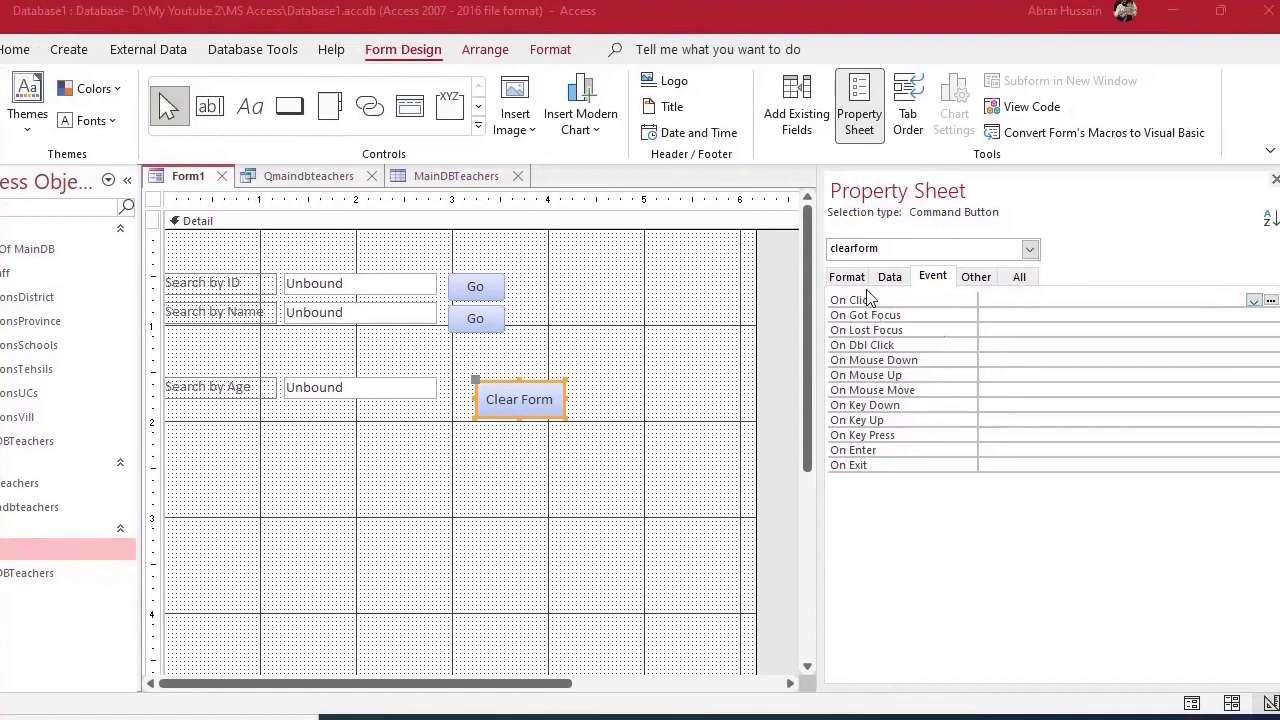
pyautogui.click(1049, 300)
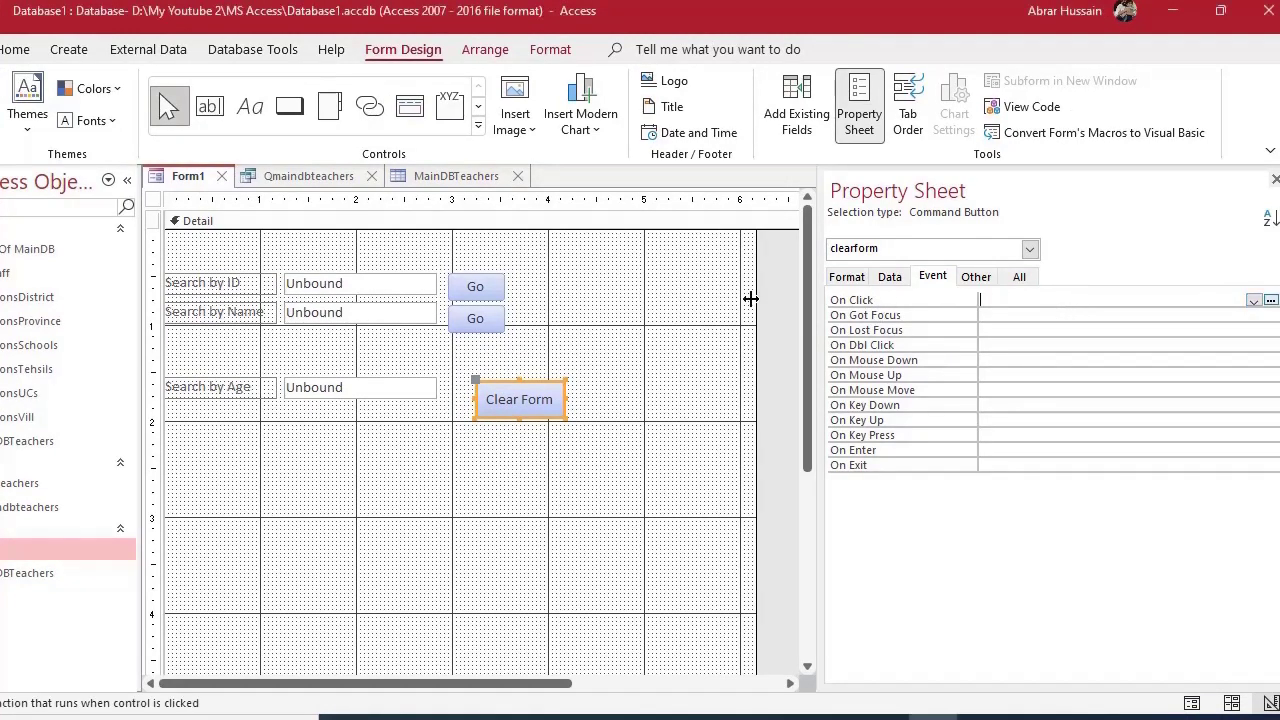
pyautogui.click(1271, 301)
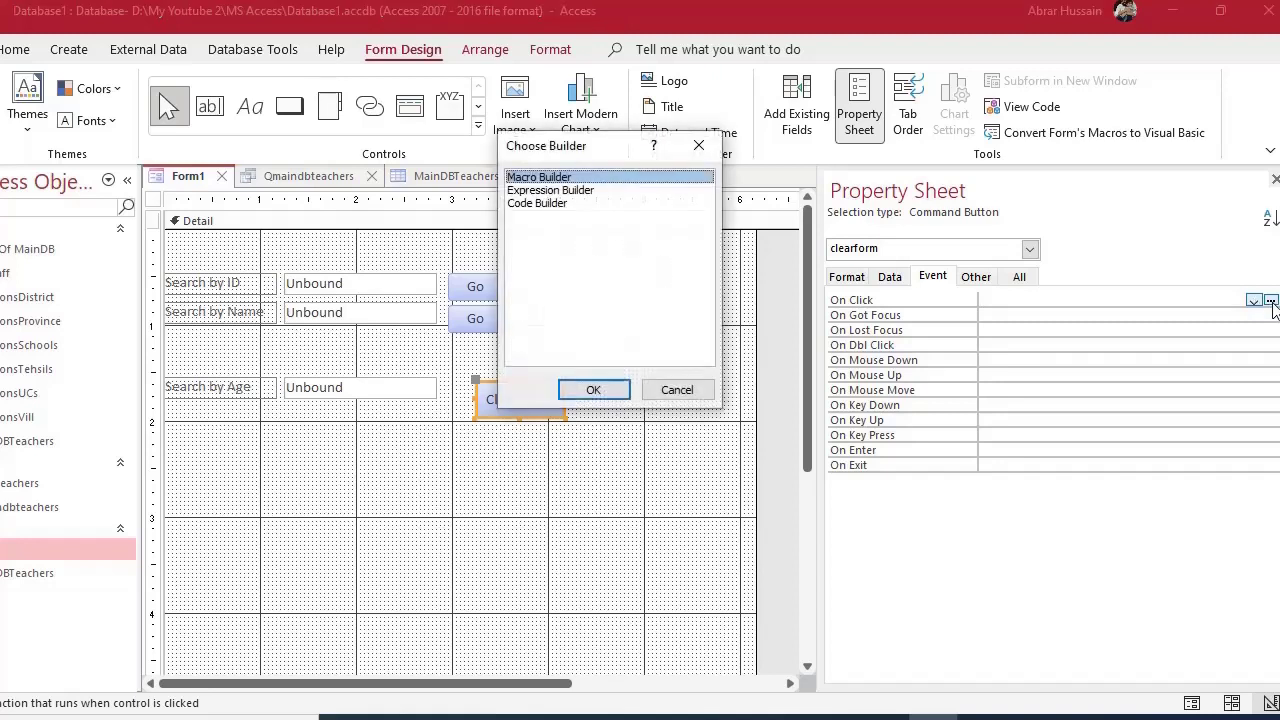
pyautogui.click(540, 192)
pyautogui.click(537, 203)
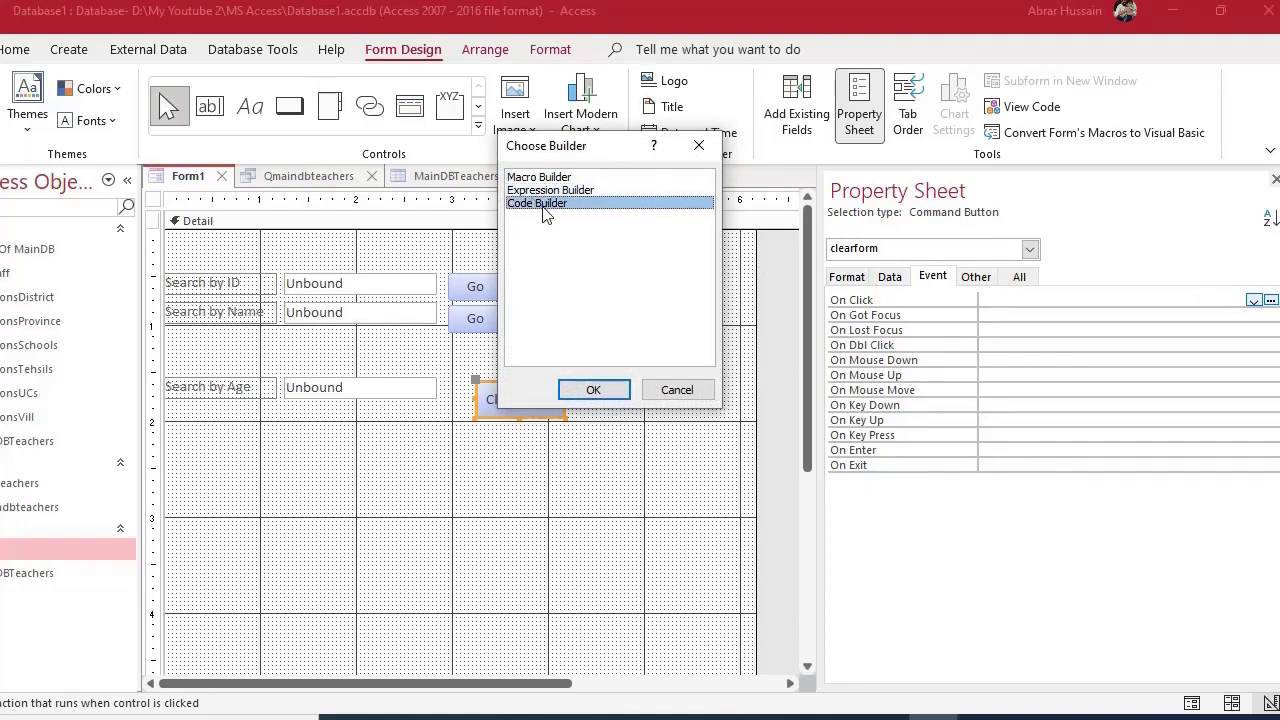
pyautogui.click(595, 390)
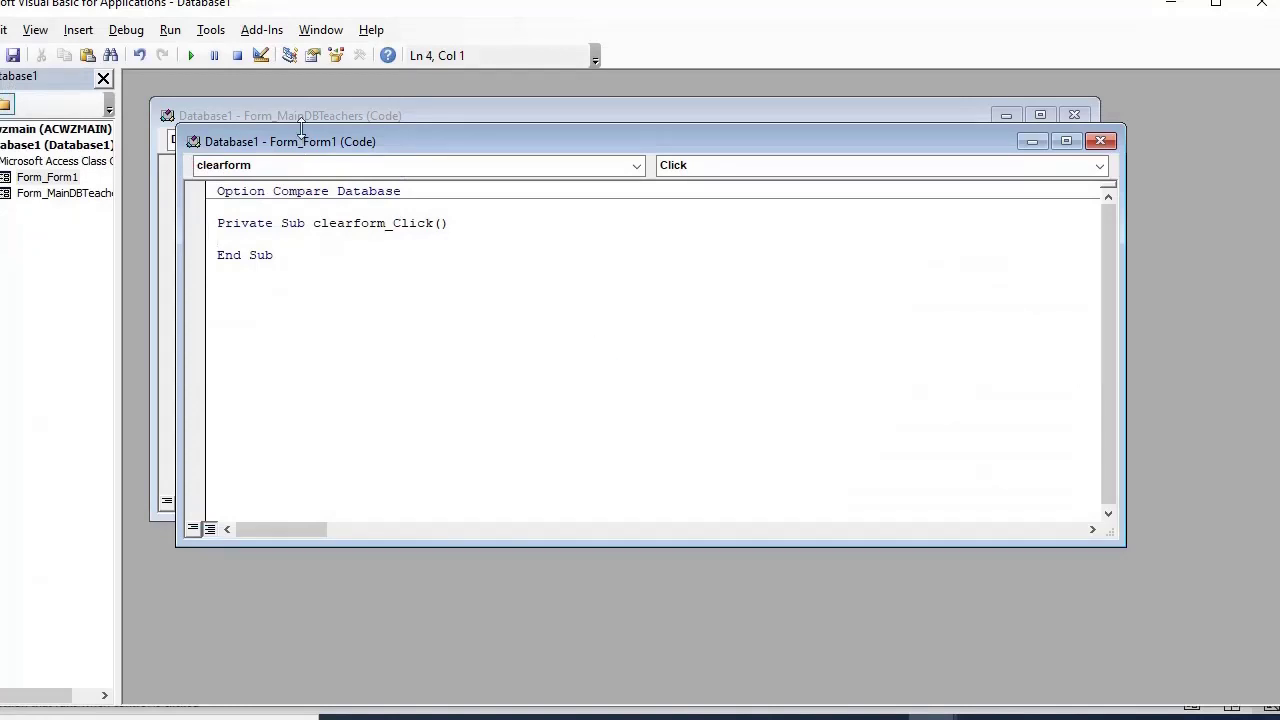
pyautogui.moveTo(336, 144)
pyautogui.mouseDown()
pyautogui.moveTo(466, 92)
pyautogui.moveTo(309, 134)
pyautogui.moveTo(326, 129)
pyautogui.moveTo(343, 149)
pyautogui.mouseUp()
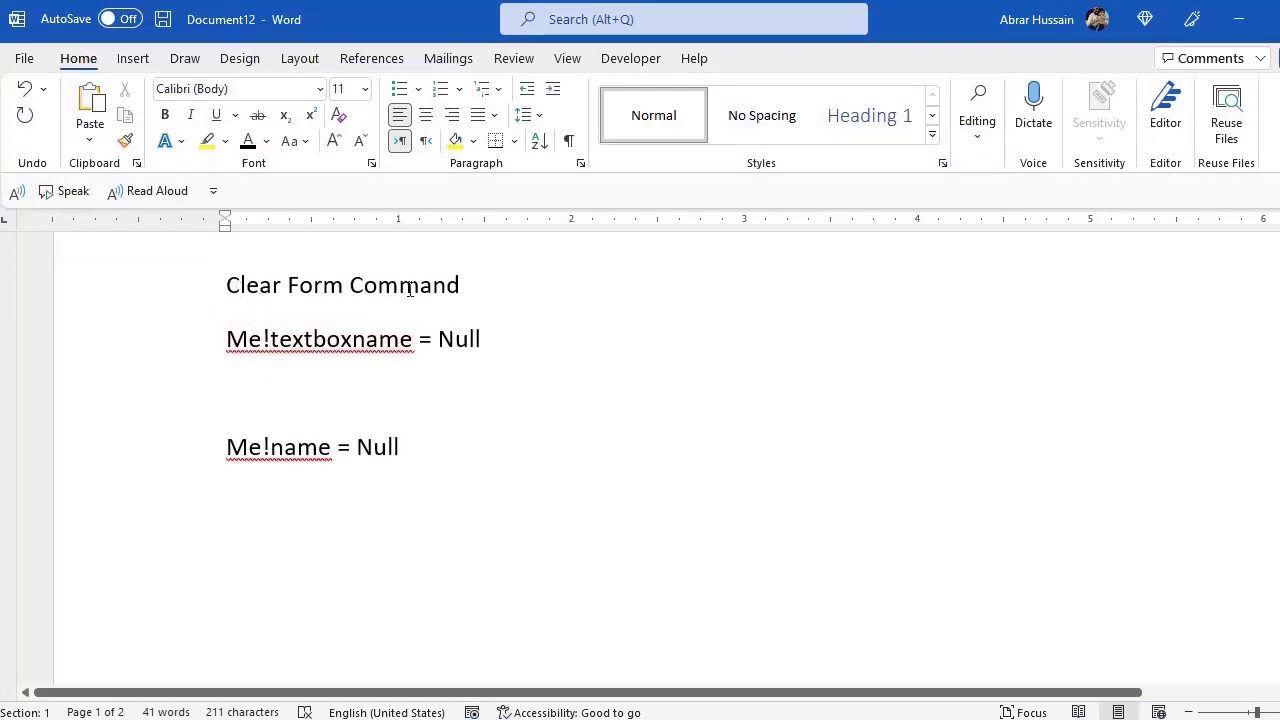
# Switch to Word and examine the parts of the Me!textboxname = Null line under the Clear Form Command heading
pyautogui.click(470, 284)
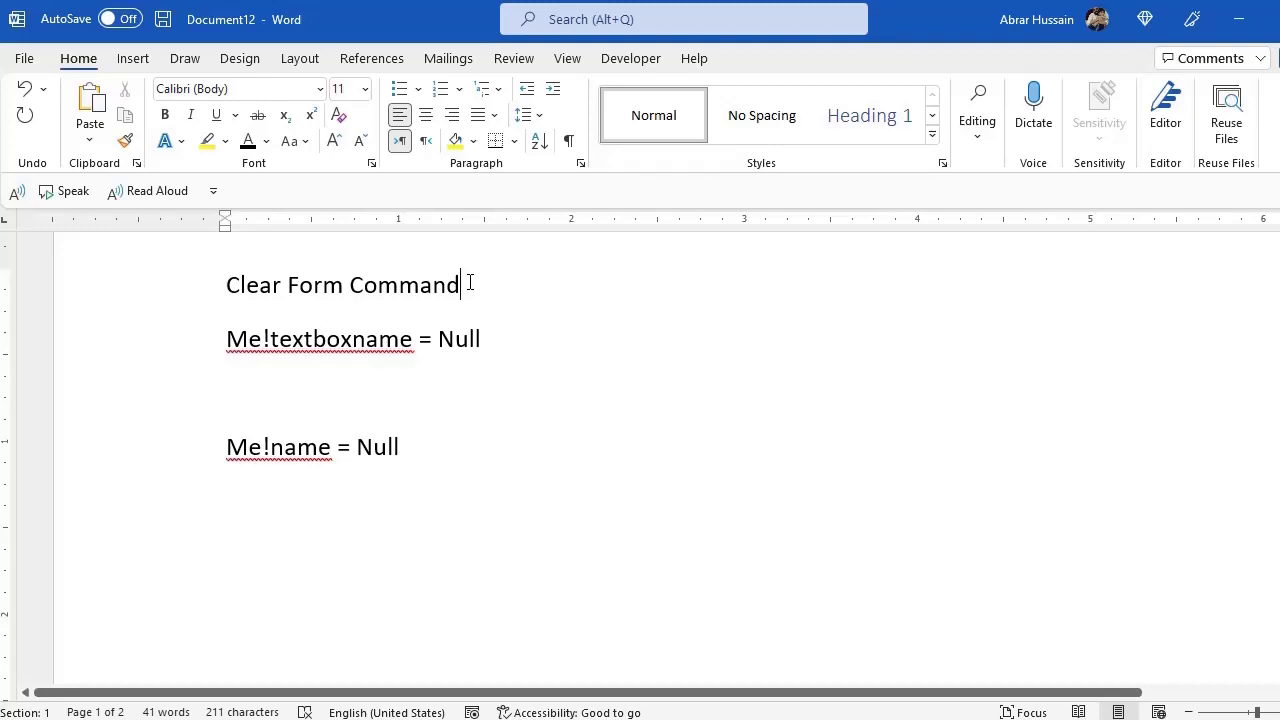
pyautogui.doubleClick(361, 341)
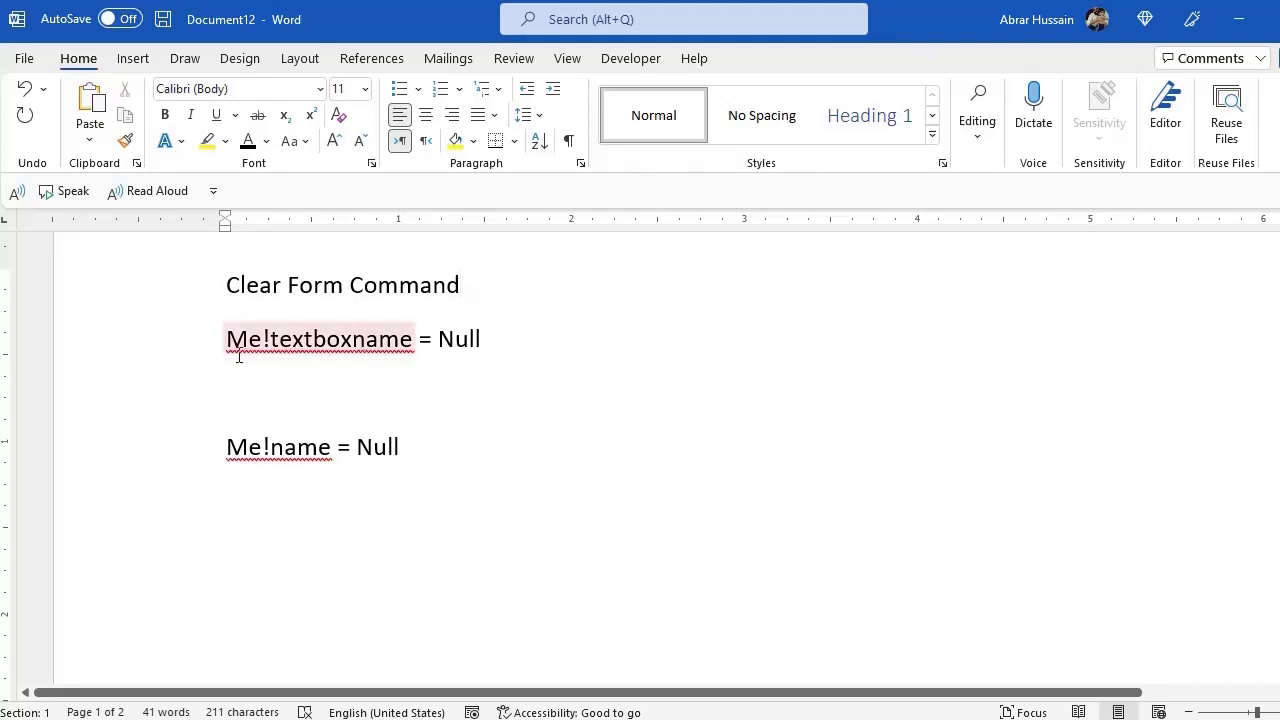
pyautogui.moveTo(228, 338); pyautogui.dragTo(488, 337)
pyautogui.rightClick(272, 341)
pyautogui.click(431, 340)
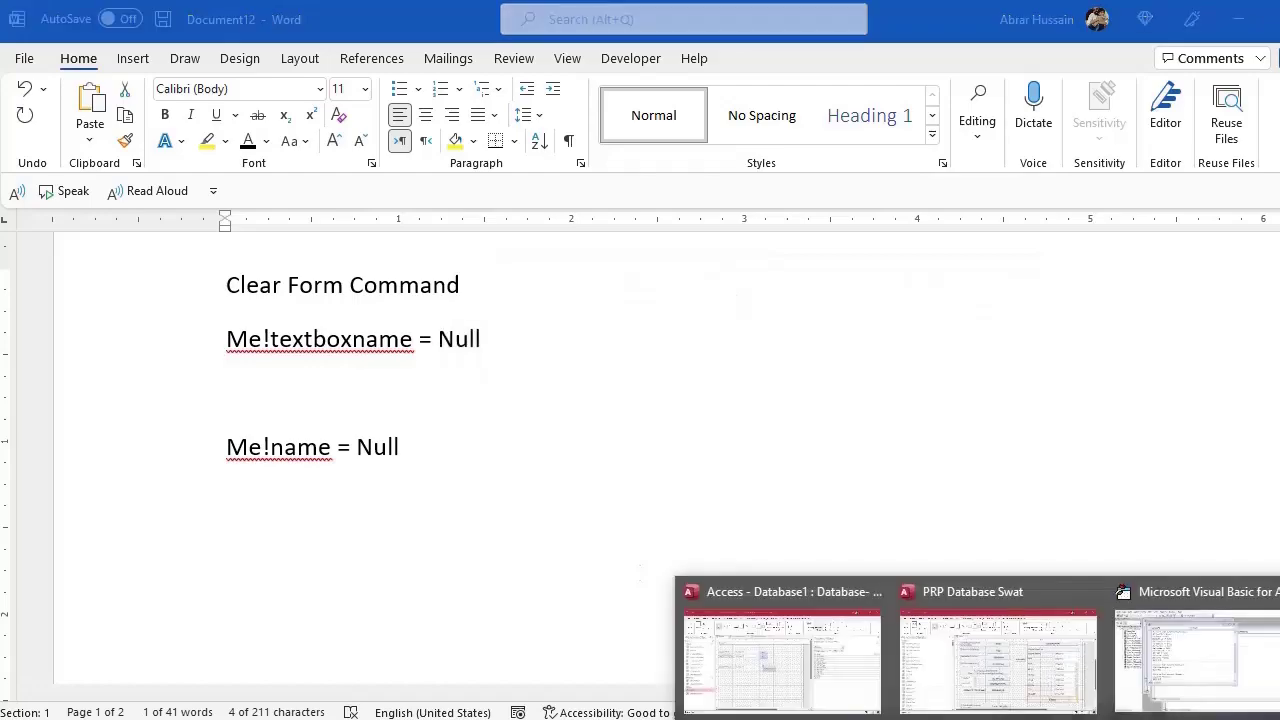
# Switch back to Form1 in Access and check the Name property of the ID, Name and Age search text boxes
pyautogui.click(779, 688)
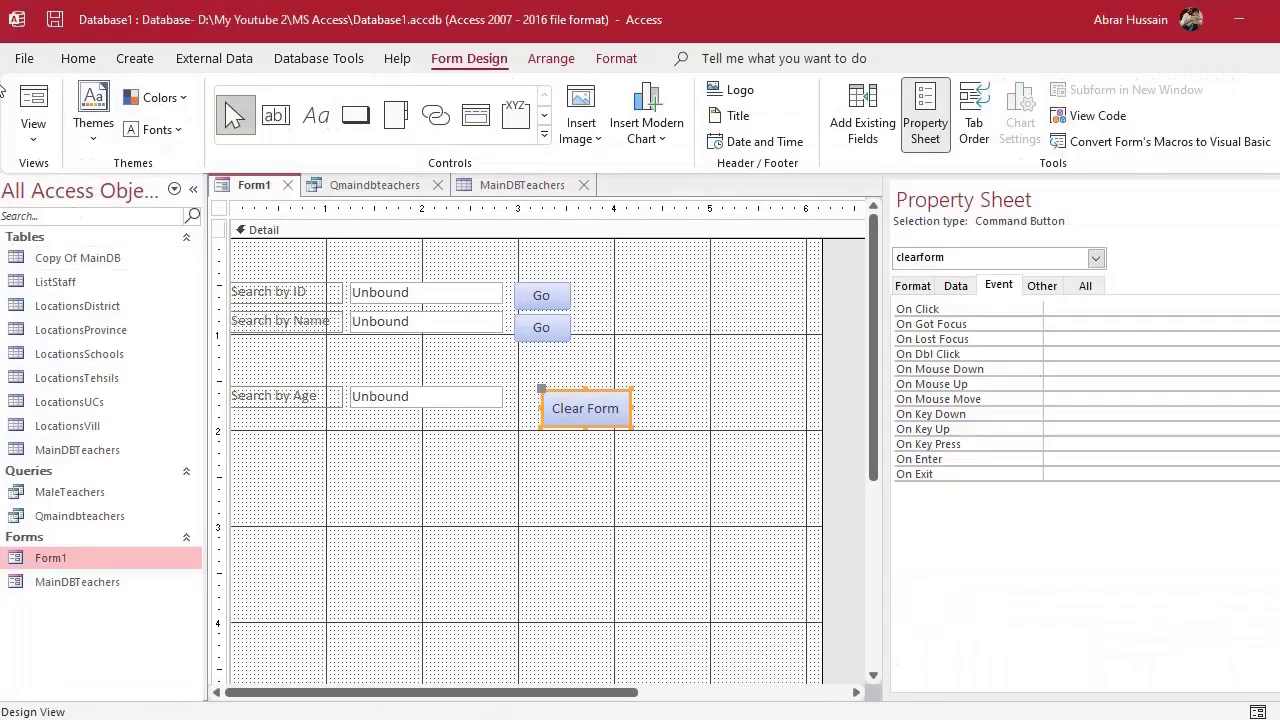
pyautogui.click(336, 466)
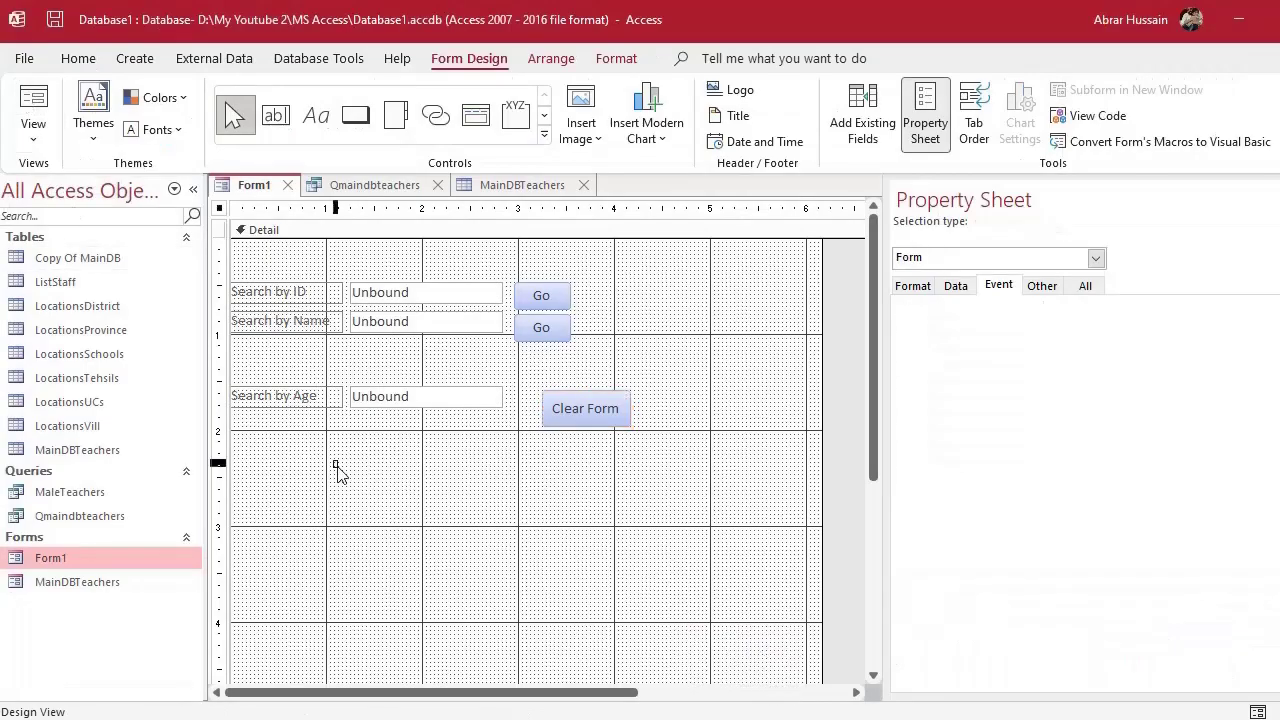
pyautogui.click(294, 290)
pyautogui.click(400, 287)
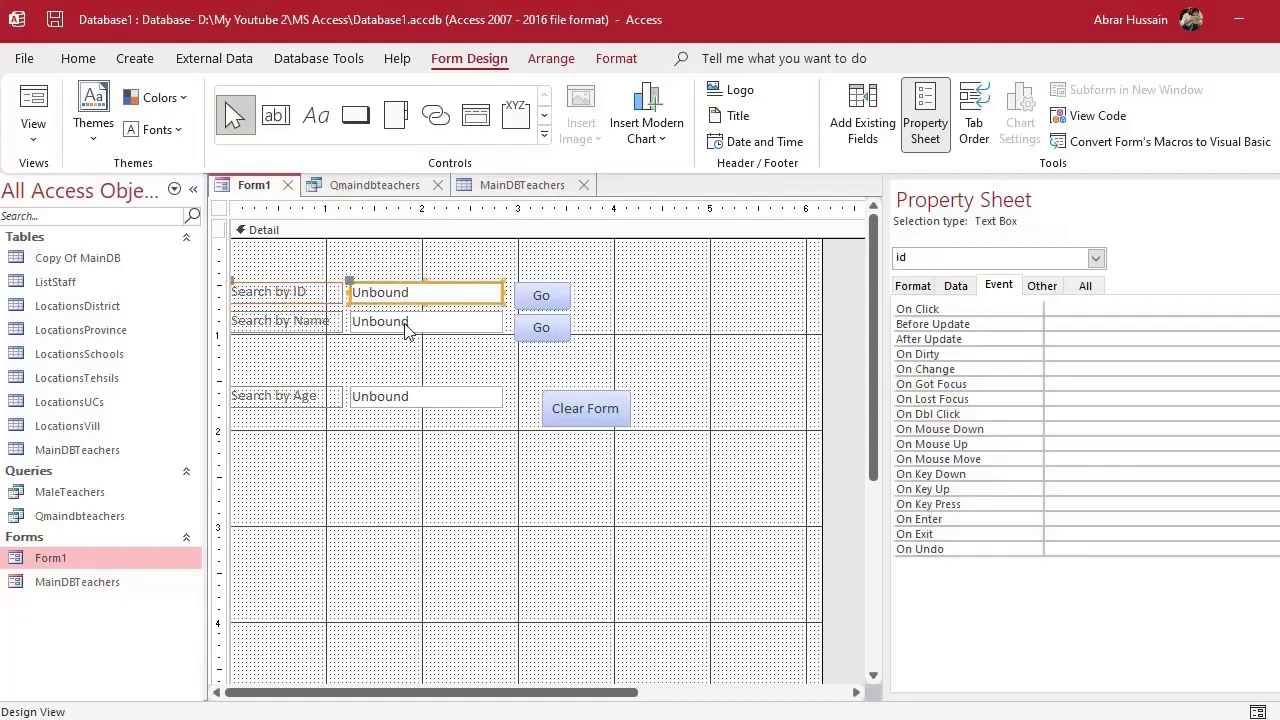
pyautogui.click(406, 322)
pyautogui.click(410, 396)
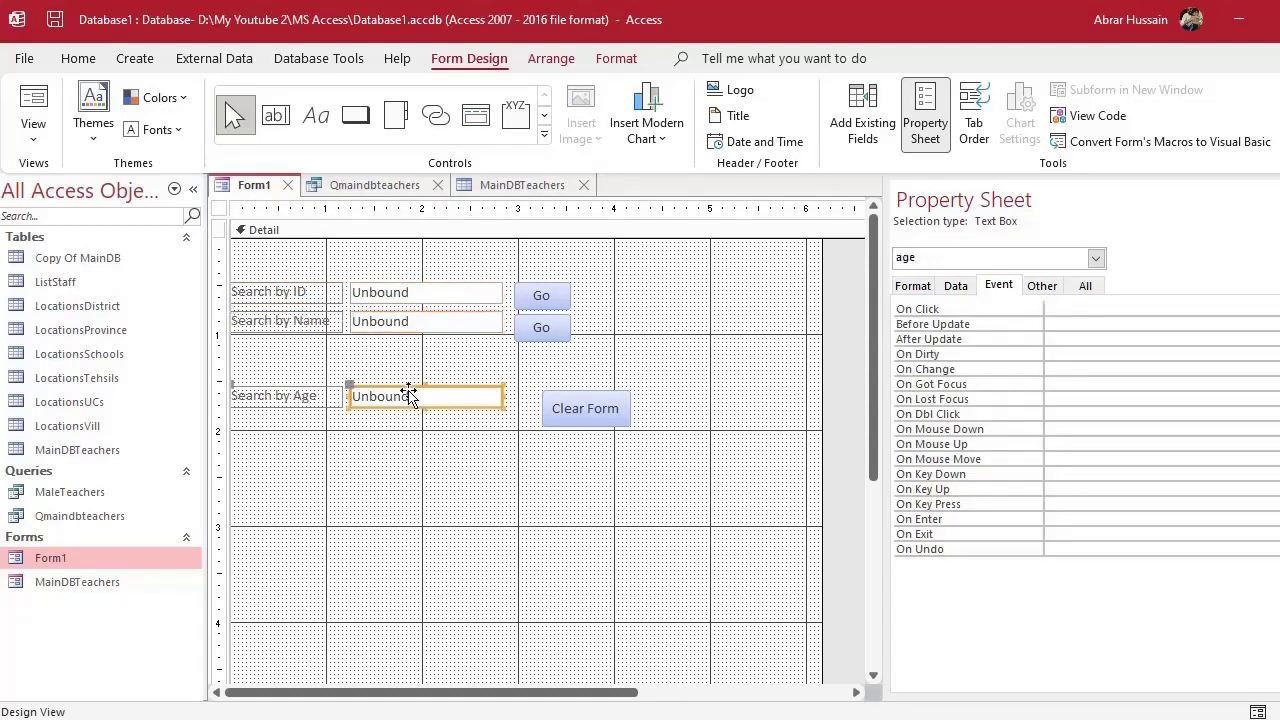
pyautogui.click(408, 292)
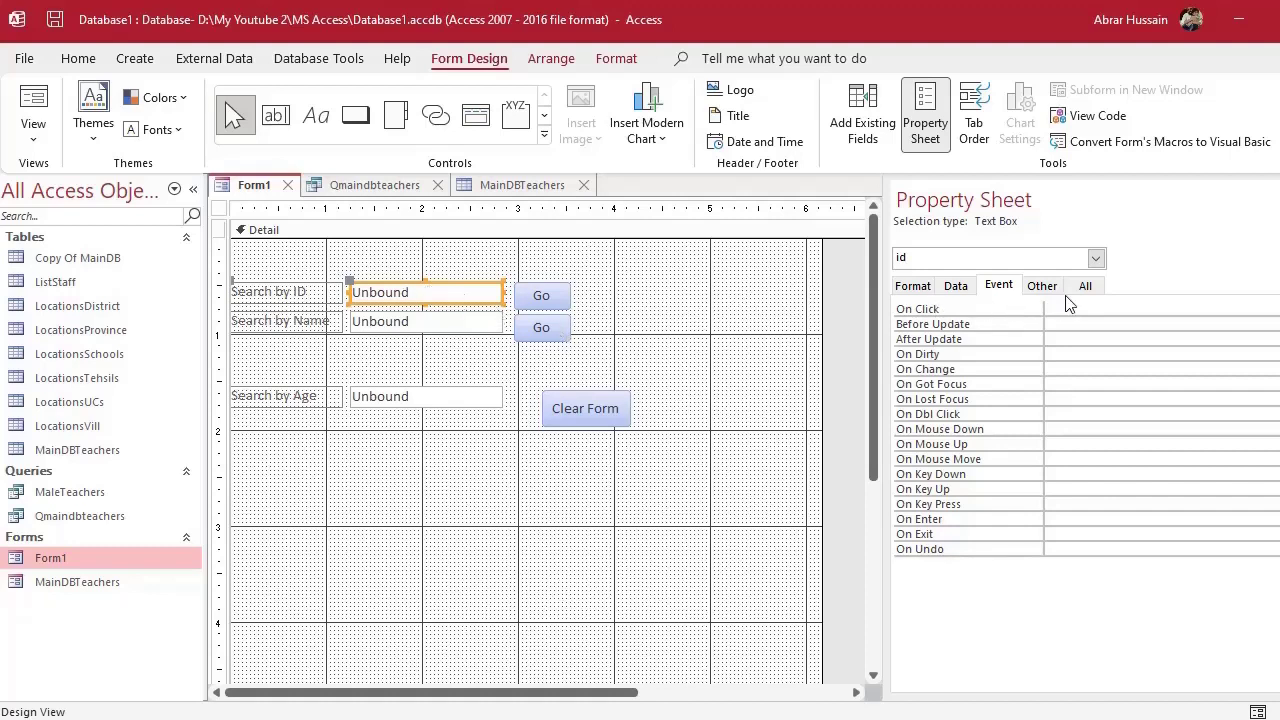
pyautogui.click(1041, 286)
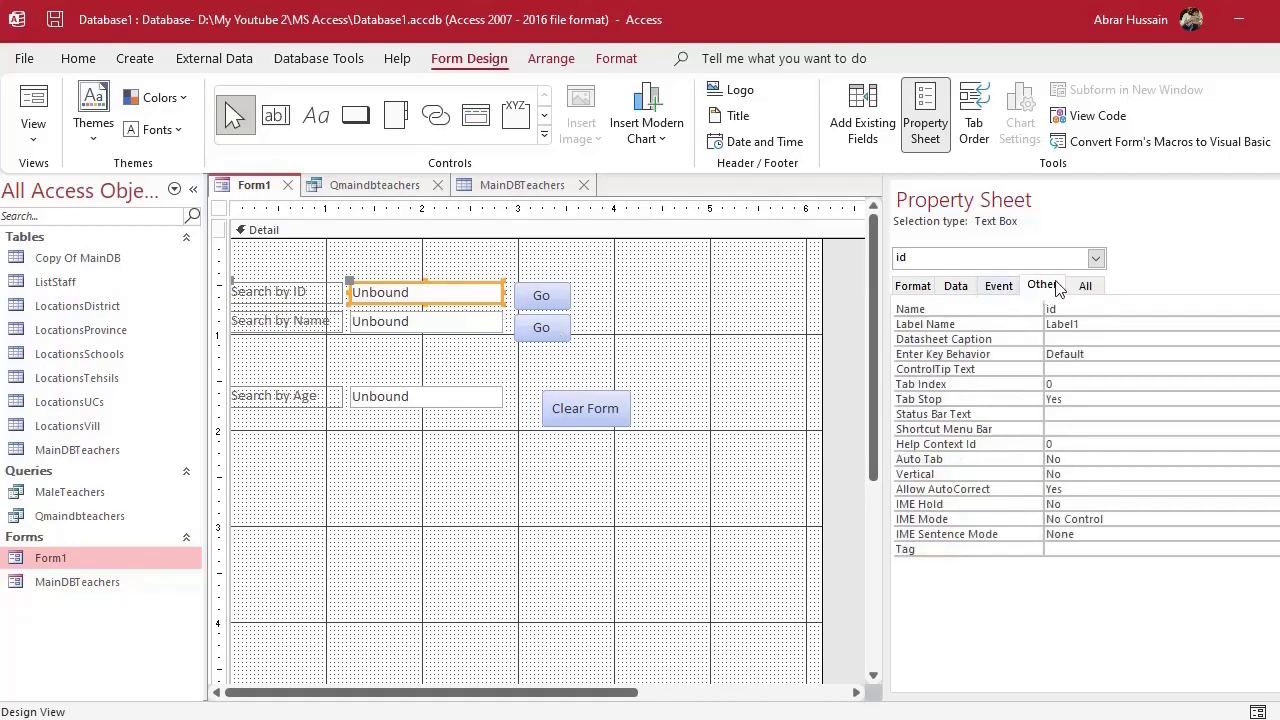
pyautogui.doubleClick(1050, 309)
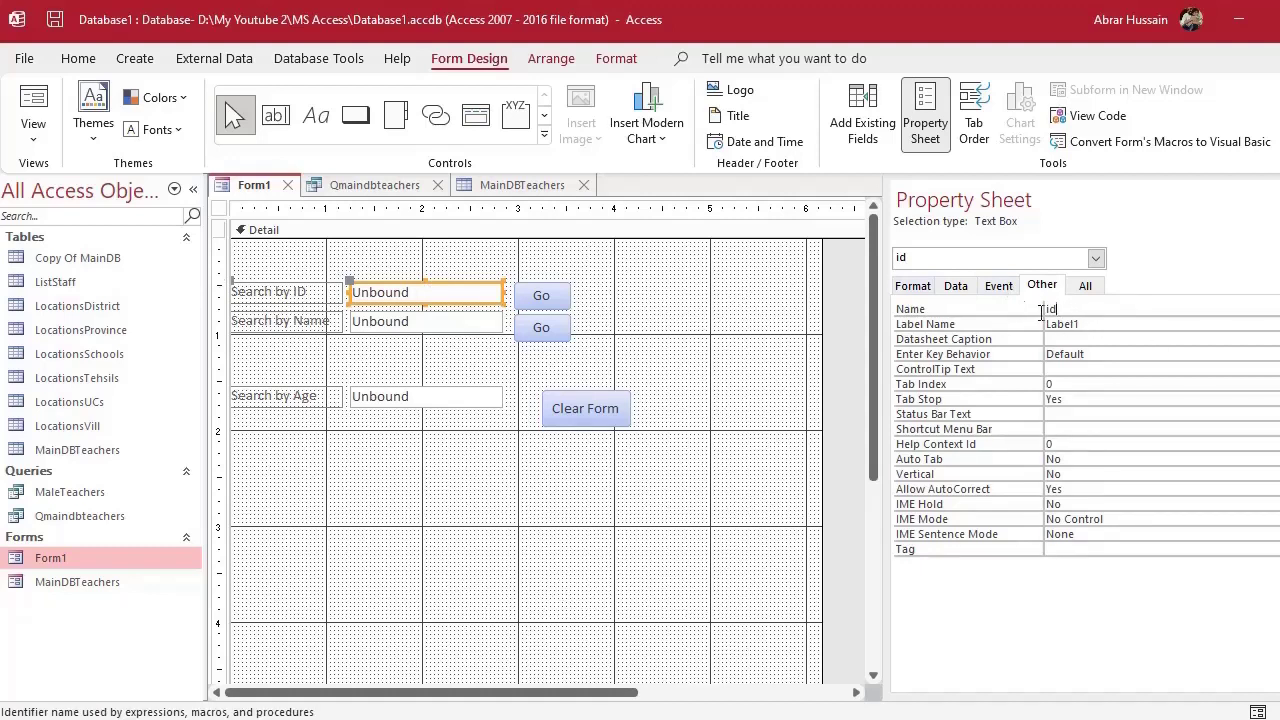
pyautogui.click(432, 321)
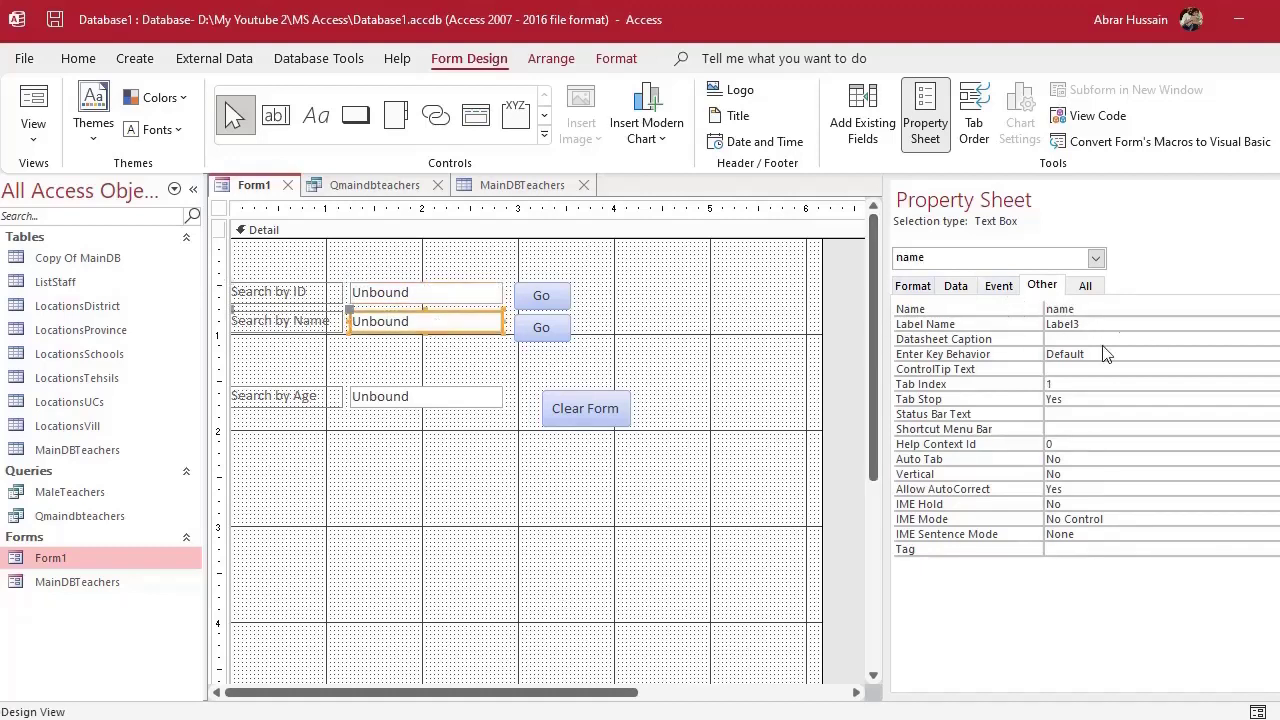
pyautogui.click(1035, 312)
pyautogui.click(414, 394)
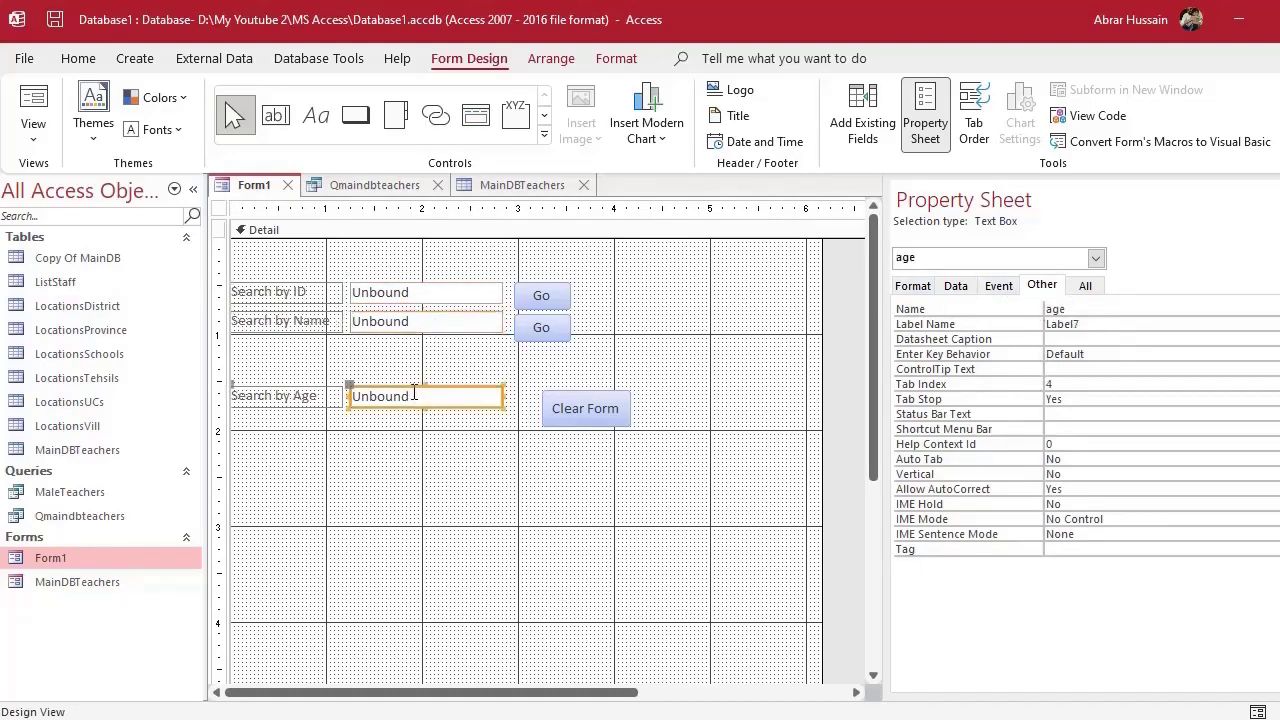
pyautogui.click(1076, 308)
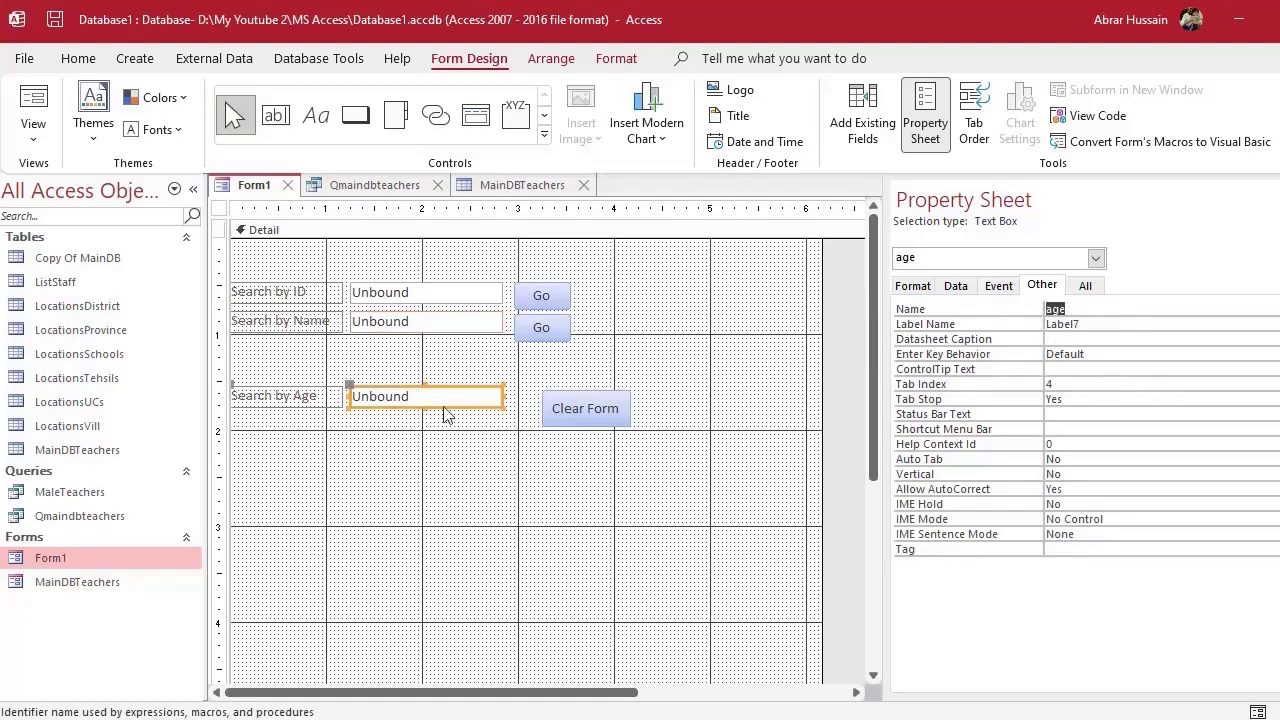
pyautogui.click(420, 291)
# Switch to Word, duplicate the Me!textboxname = Null line below itself and change the copy to Me!id = Null
pyautogui.hotkey('alt', 'Tab')
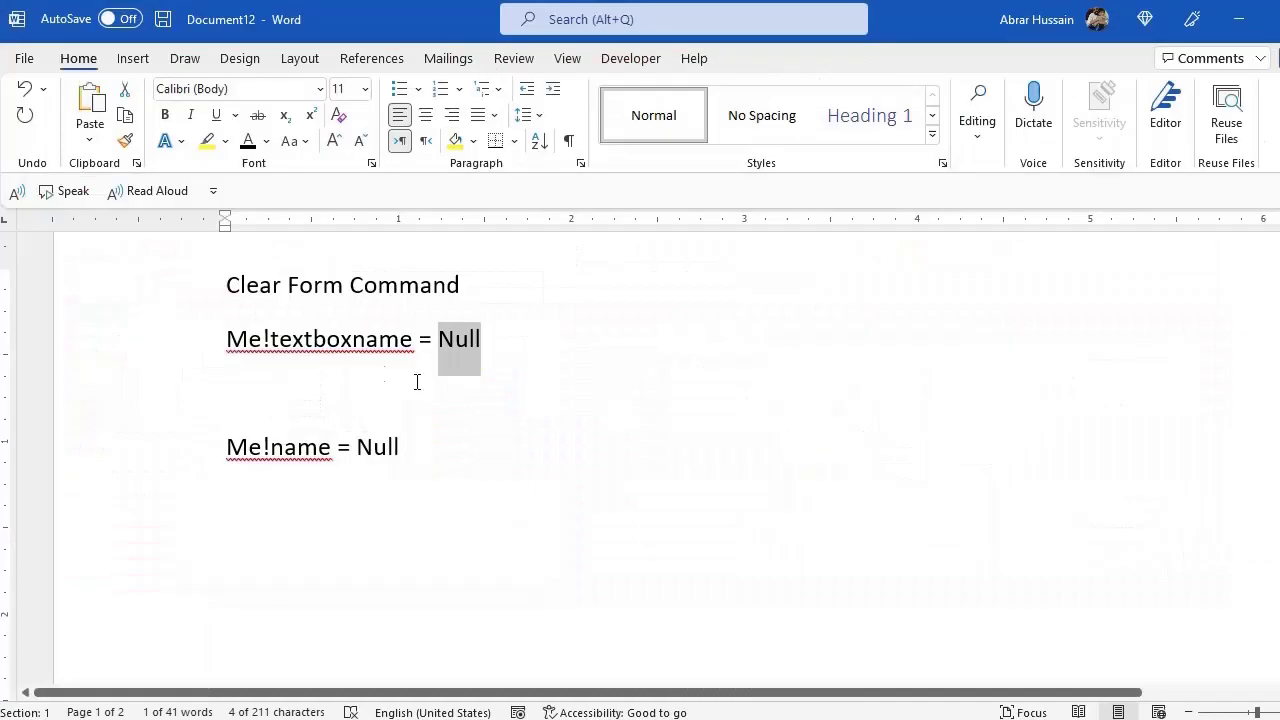
pyautogui.write('Me!textboxname = Null')
pyautogui.press('Up')
pyautogui.press('Right')
pyautogui.press('Right')
pyautogui.press('Right')
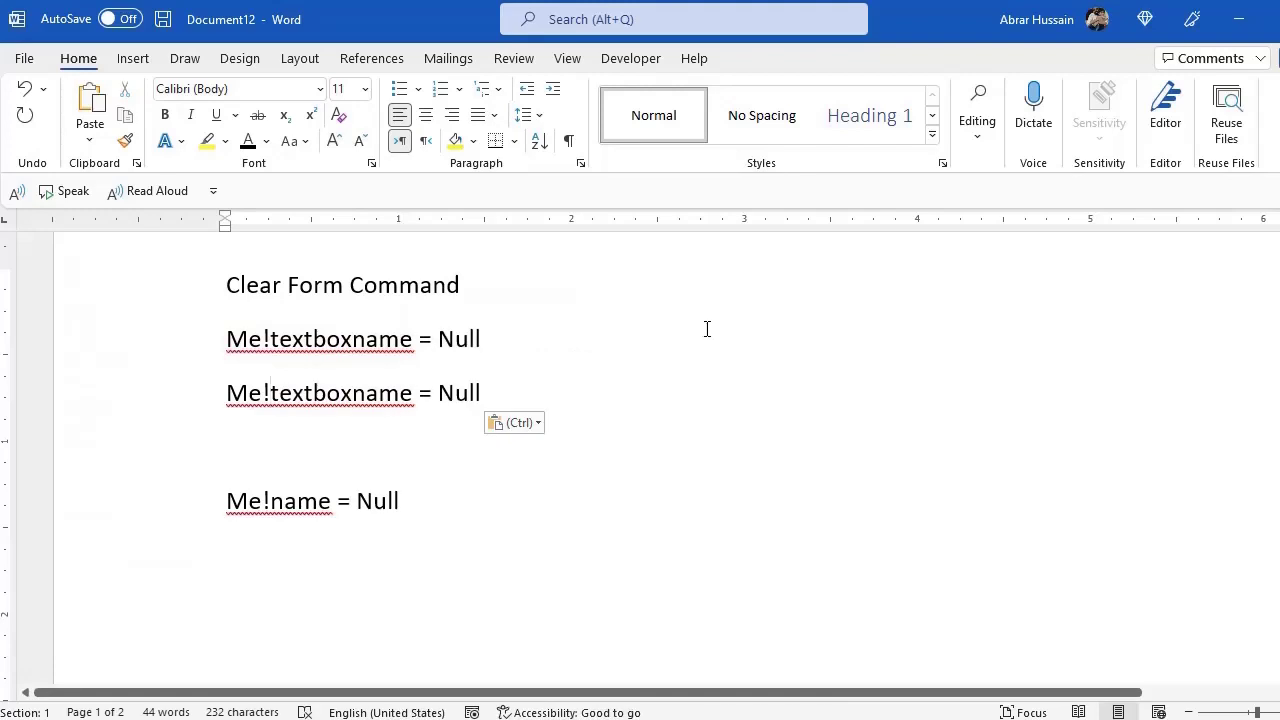
pyautogui.press('Delete')
pyautogui.press('Delete')
pyautogui.press('Delete')
pyautogui.press('Delete')
pyautogui.press('Delete')
pyautogui.press('Delete')
pyautogui.press('Delete')
pyautogui.press('Delete')
pyautogui.press('Delete')
pyautogui.press('Delete')
pyautogui.press('Delete')
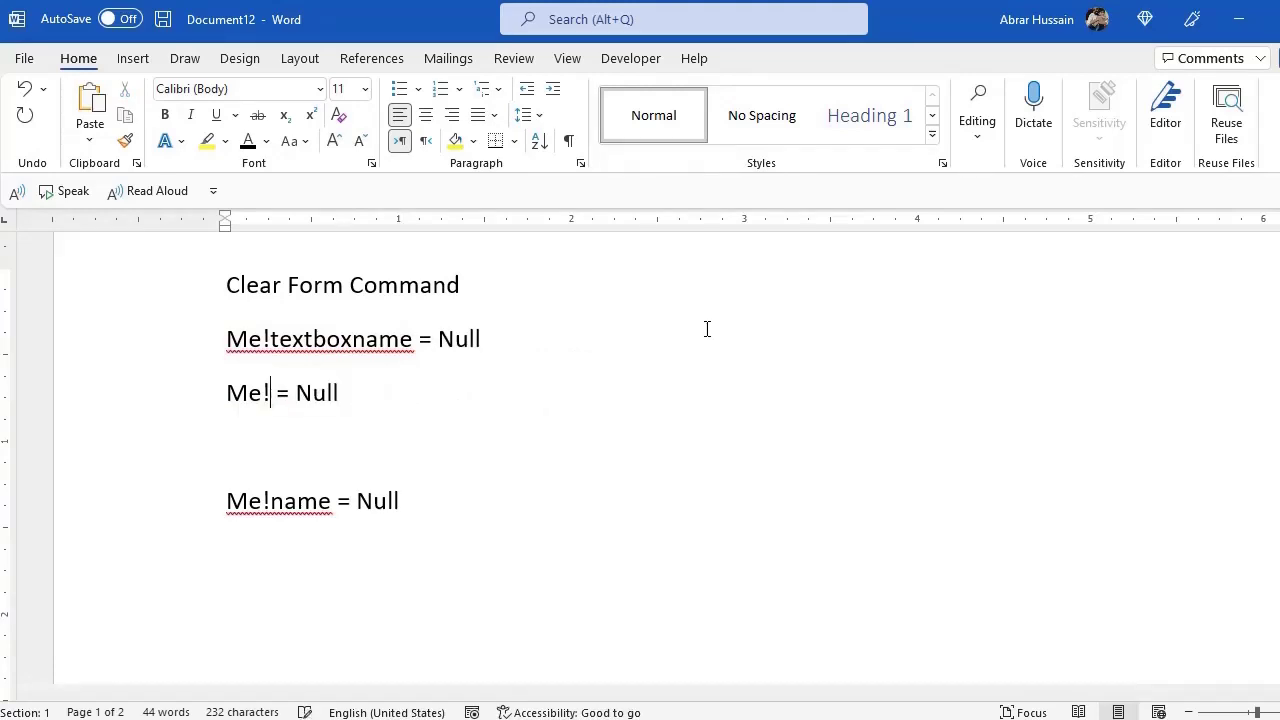
pyautogui.write('id')
pyautogui.press('Right')
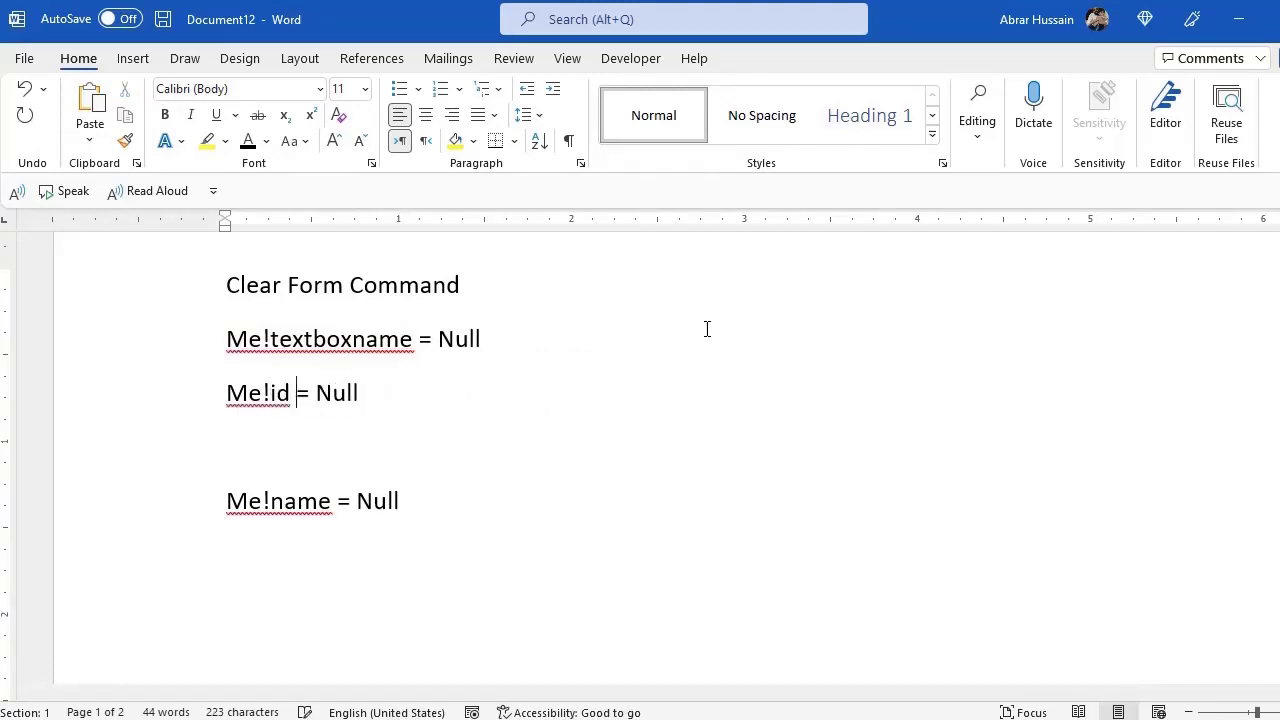
# Copy the Me!id = Null line onto the line below and change the copy to Me!name = Null
pyautogui.press('Home')
pyautogui.hotkey('shift', 'Down')
pyautogui.hotkey('ctrl', 'c')
pyautogui.press('Right')
pyautogui.hotkey('ctrl', 'v')
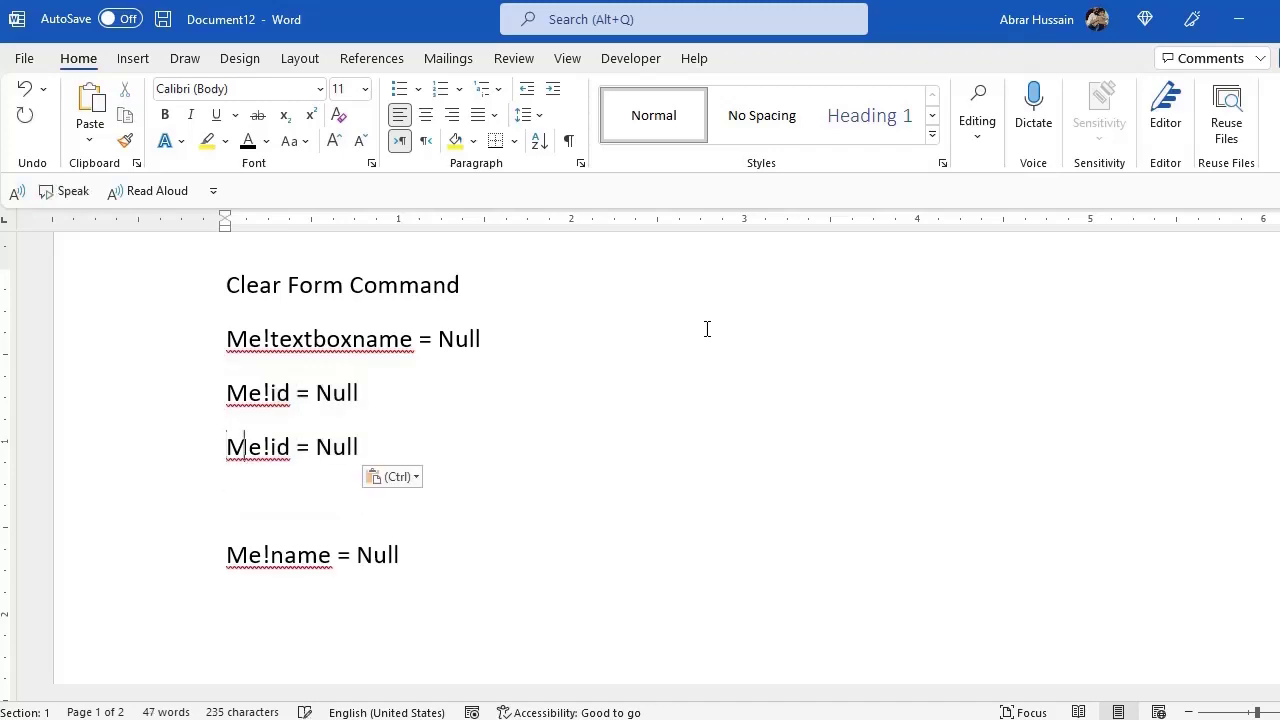
pyautogui.press('ctrl')
pyautogui.press('Left')
pyautogui.press('Left')
pyautogui.press('Return')
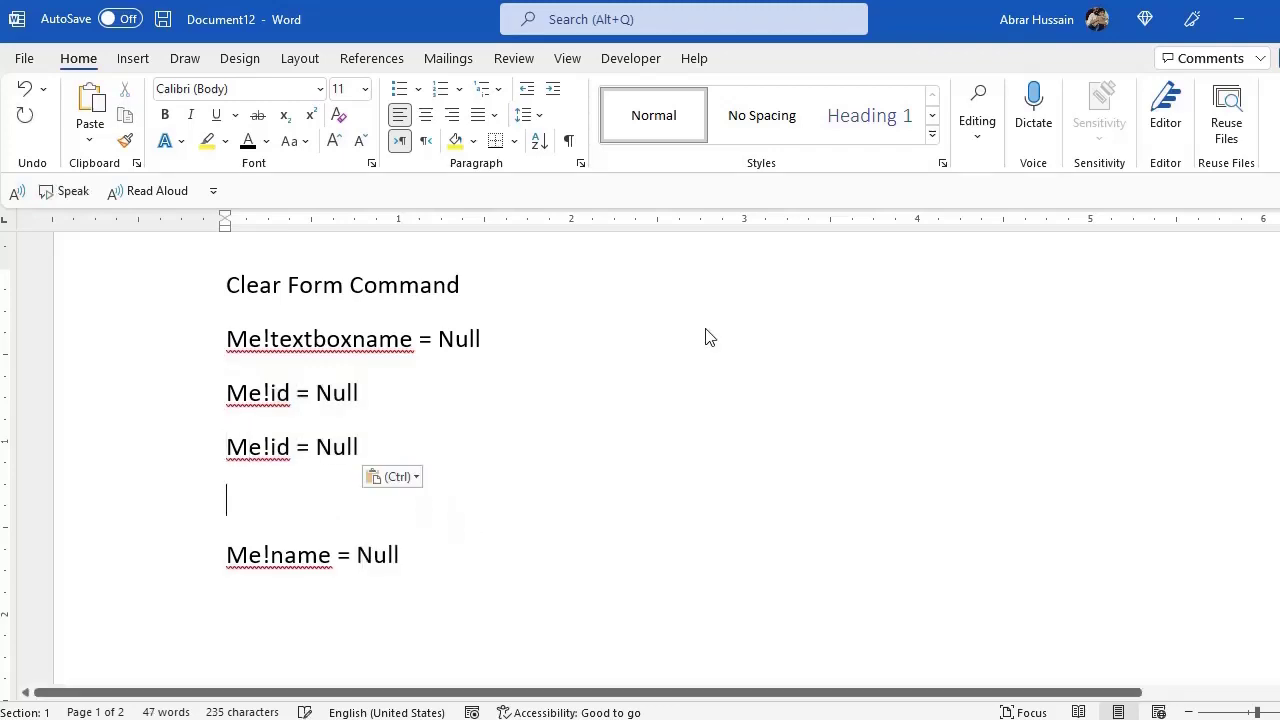
pyautogui.press('Up')
pyautogui.press('Right')
pyautogui.press('Right')
pyautogui.press('Right')
pyautogui.write('name')
pyautogui.press('Delete')
pyautogui.press('Delete')
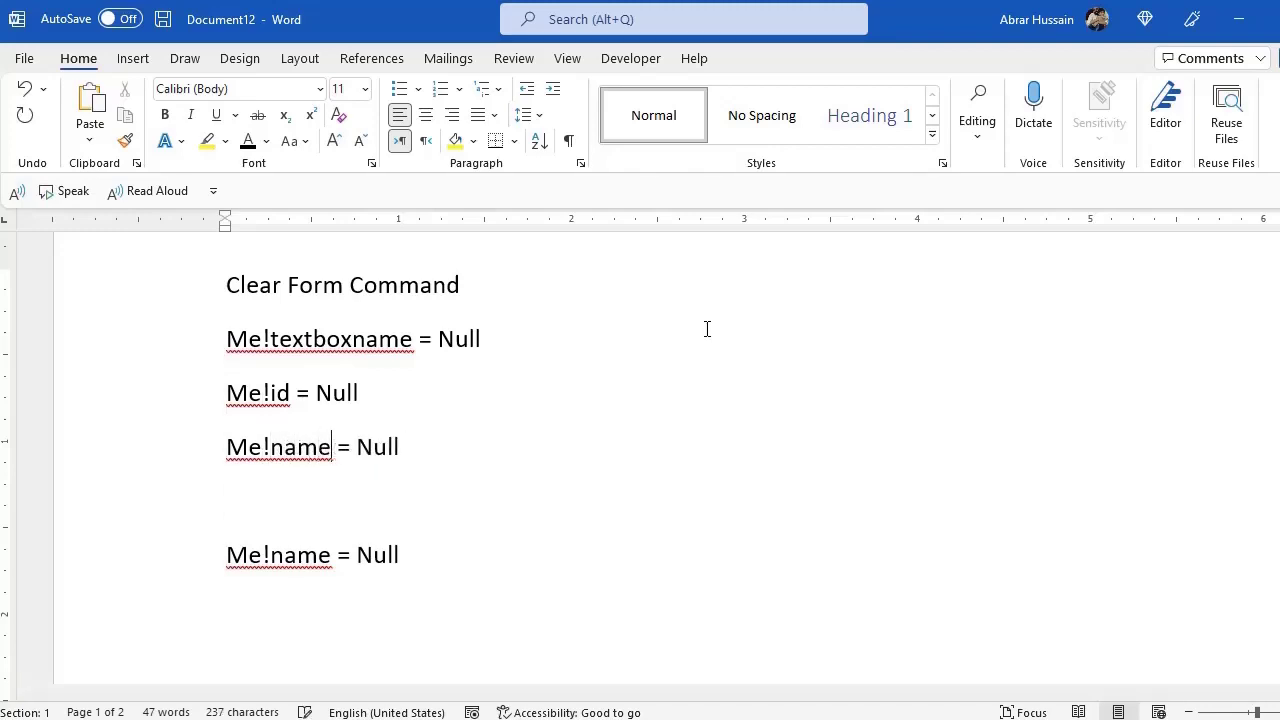
# Paste another Me!id = Null line under the new name line and change it to Me!age = Null
pyautogui.press('Down')
pyautogui.hotkey('ctrl', 'v')
pyautogui.press('Up')
pyautogui.press('Right')
pyautogui.press('Right')
pyautogui.press('Right')
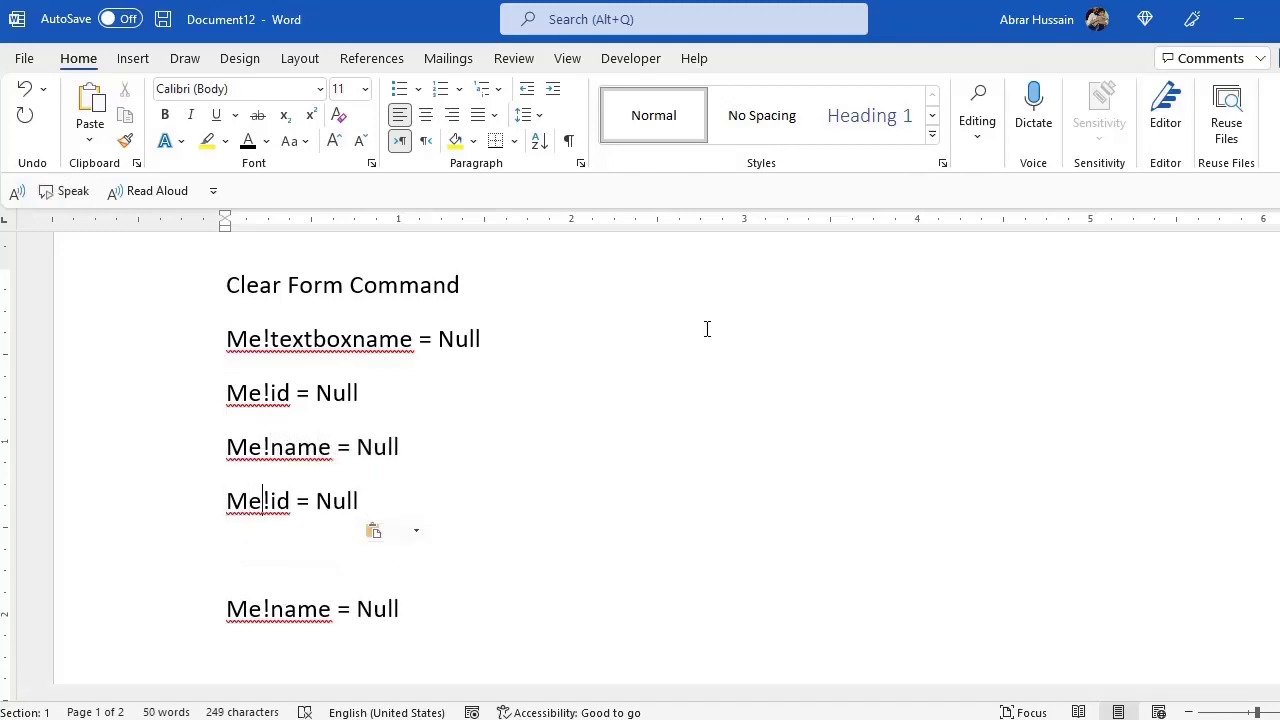
pyautogui.write('age')
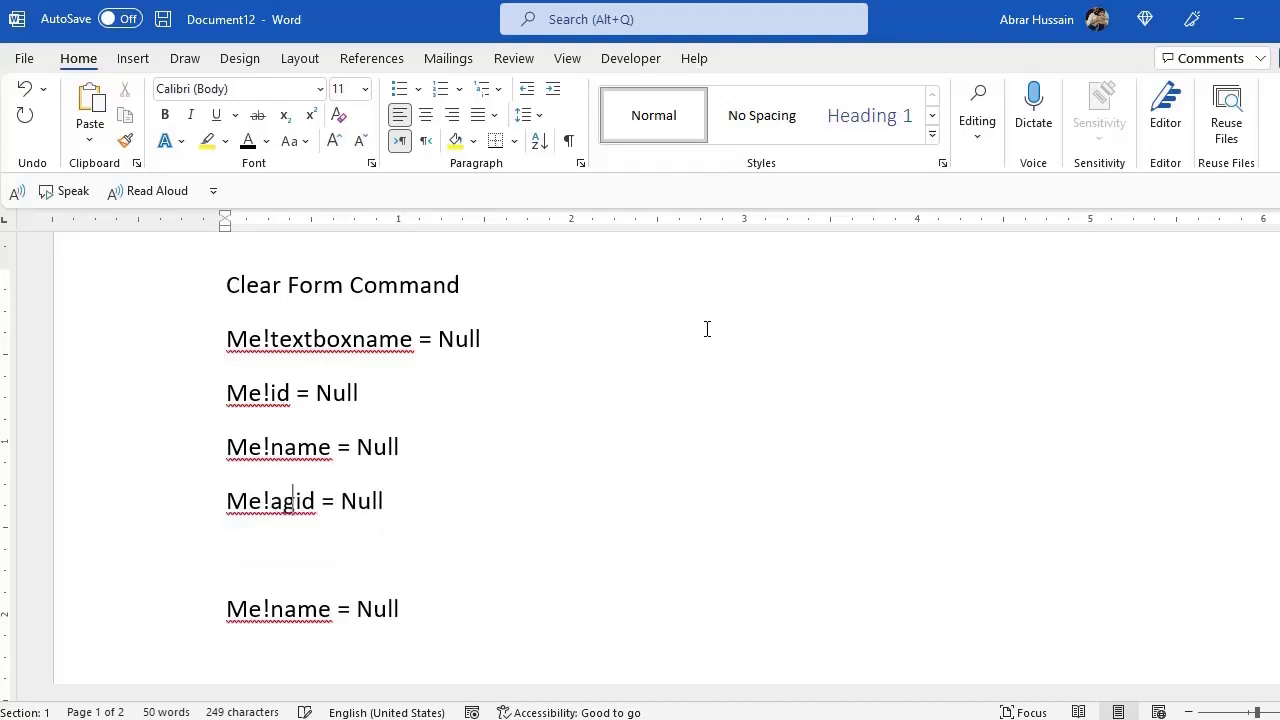
pyautogui.press('Delete')
pyautogui.press('Delete')
pyautogui.press('Down')
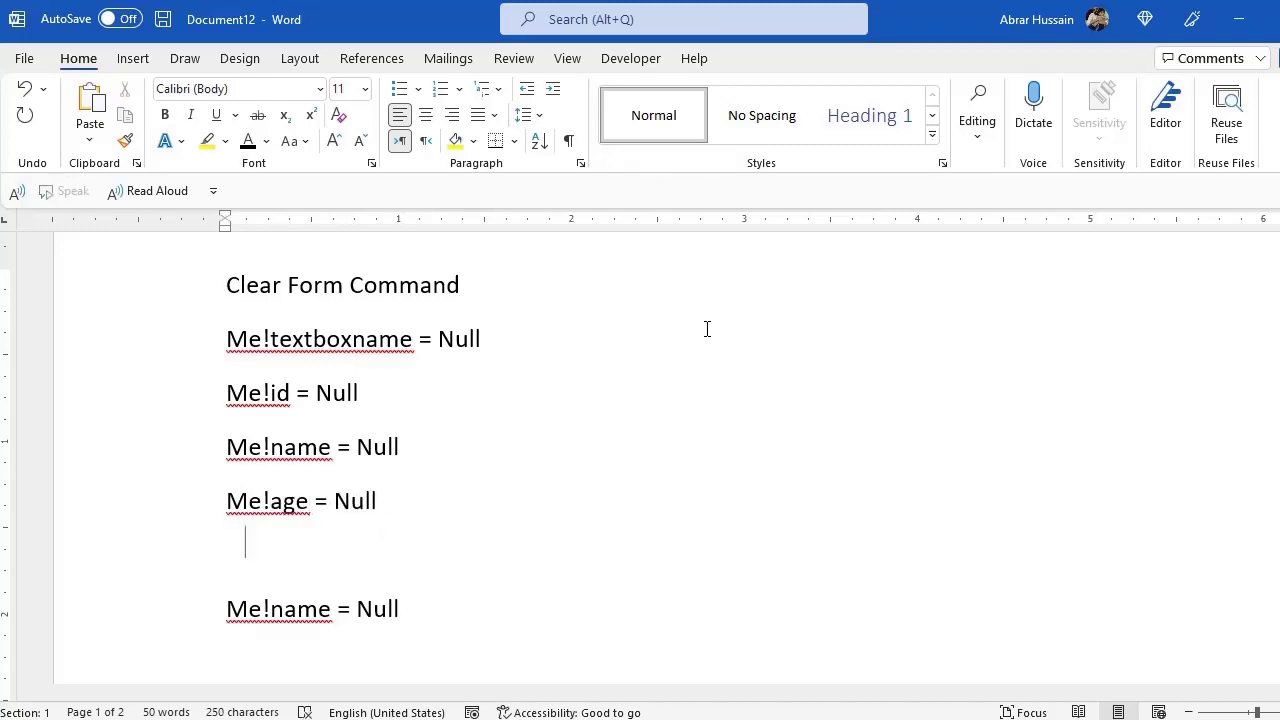
# Review the id, name and age lines, and highlight the textboxname placeholder in the template line
pyautogui.press('Home')
pyautogui.hotkey('shift', 'Up')
pyautogui.hotkey('shift', 'Up')
pyautogui.hotkey('shift', 'Up')
pyautogui.press('Up')
pyautogui.hotkey('shift', 'End')
pyautogui.press('Left')
pyautogui.press('Right')
pyautogui.hotkey('ctrl', 'shift', 'Right')
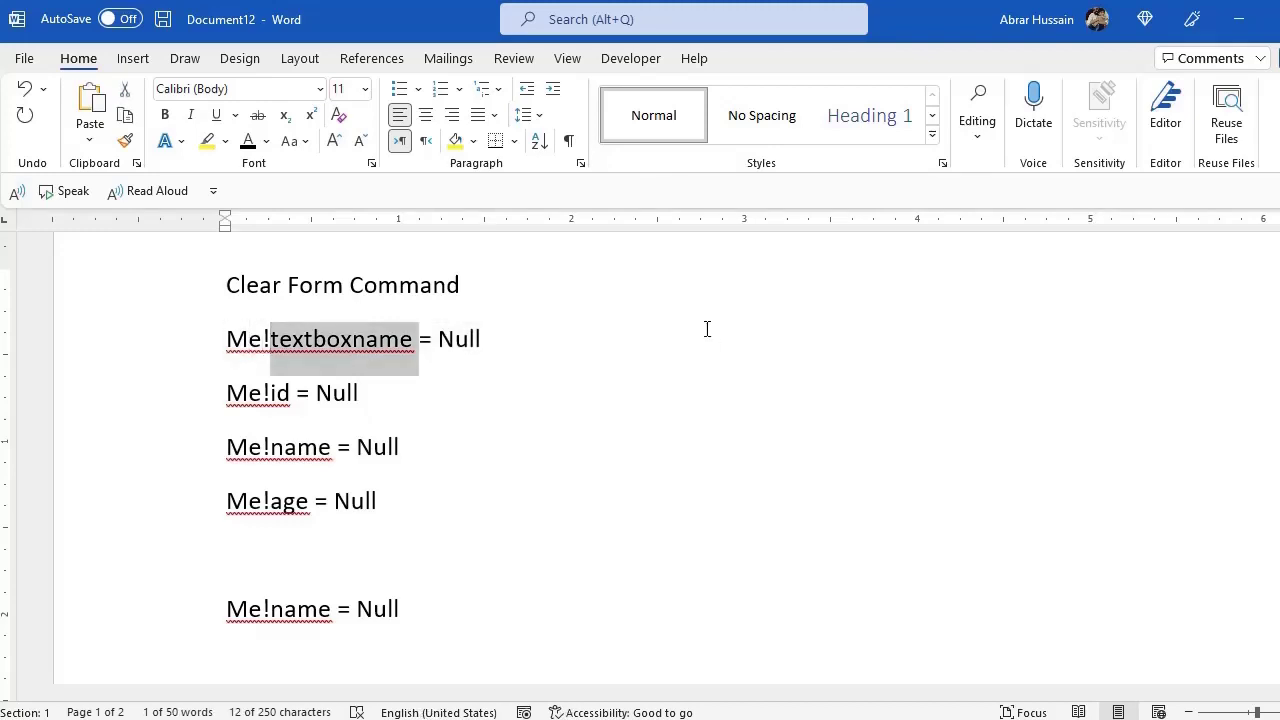
# Delete the Me!textboxname = Null template line and select the id, name and age Null lines for copying
pyautogui.press('Right')
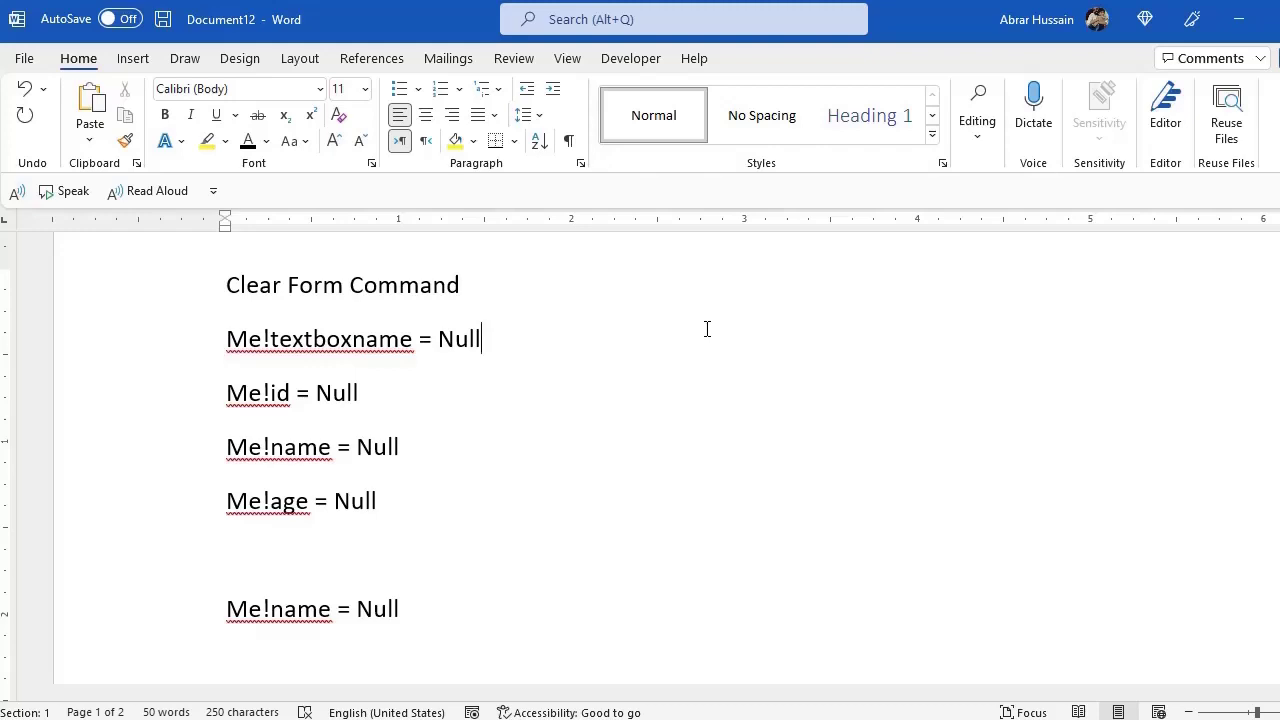
pyautogui.click(206, 337)
pyautogui.press('Delete')
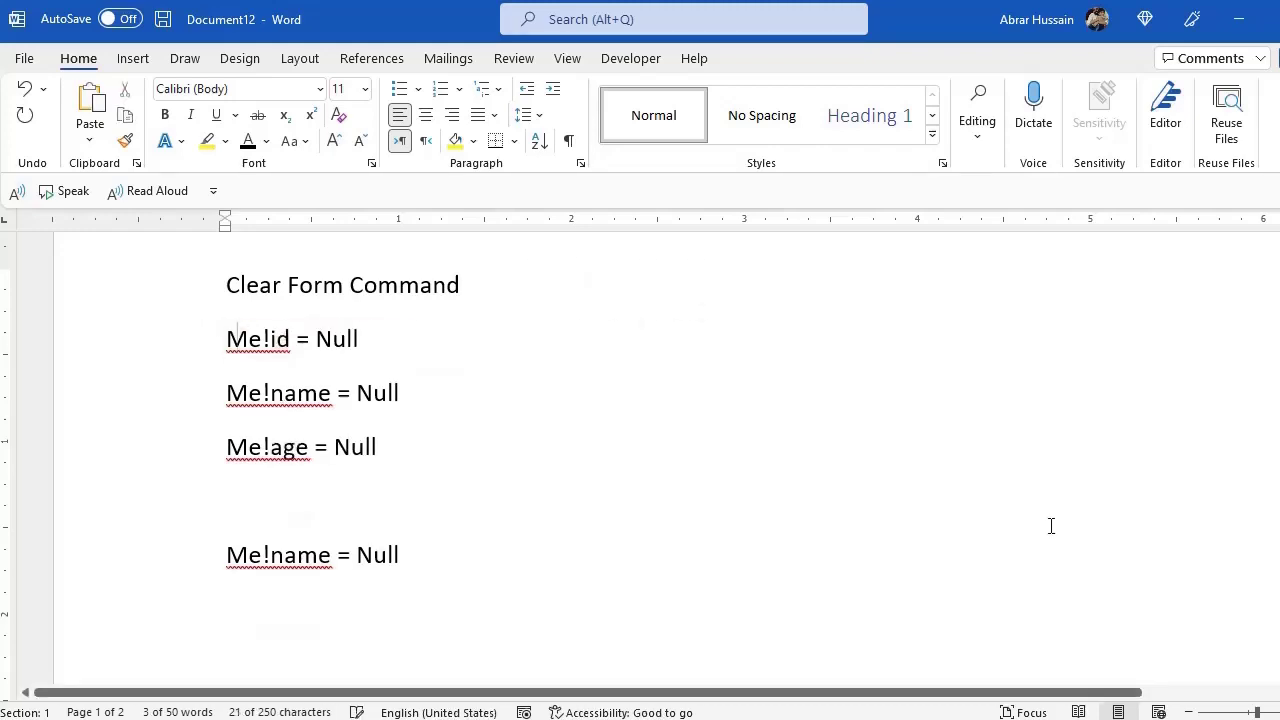
pyautogui.hotkey('shift', 'Down')
pyautogui.hotkey('shift', 'Down')
pyautogui.hotkey('shift', 'Down')
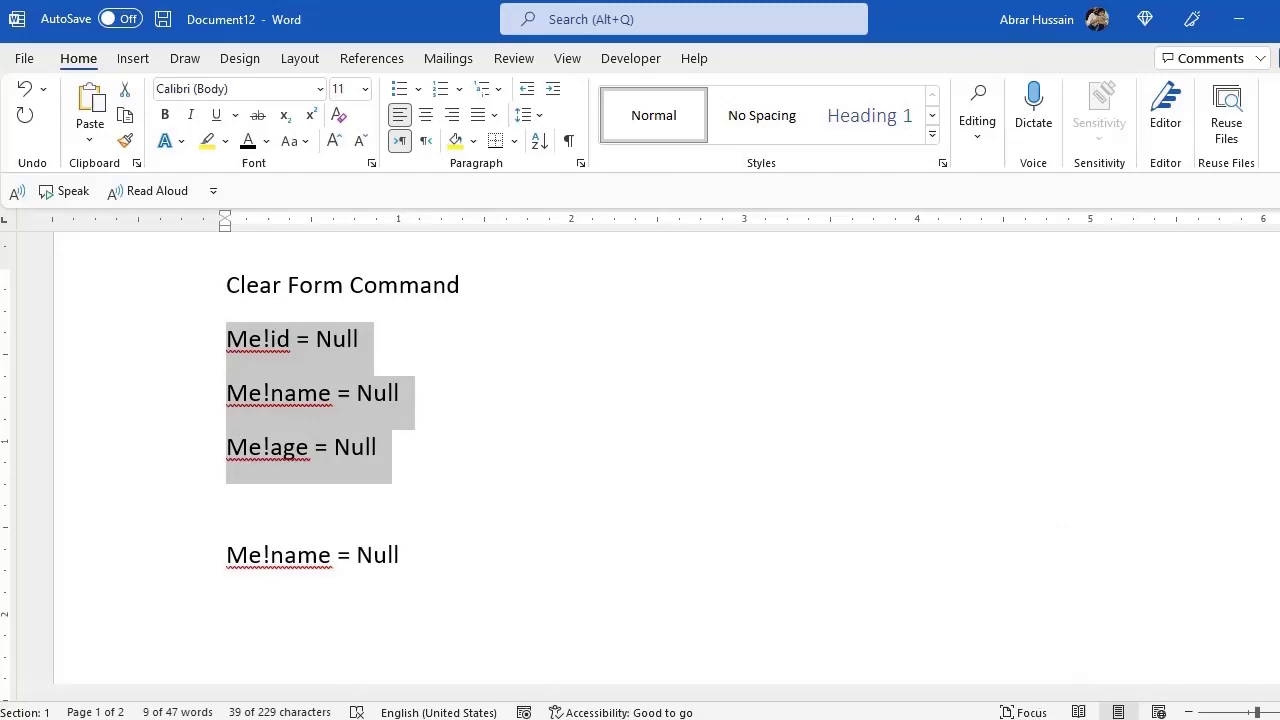
# Switch to Access, create a code-based On Click procedure for the Clear Form button and insert the id, name and age Null lines
pyautogui.click(757, 688)
pyautogui.click(583, 400)
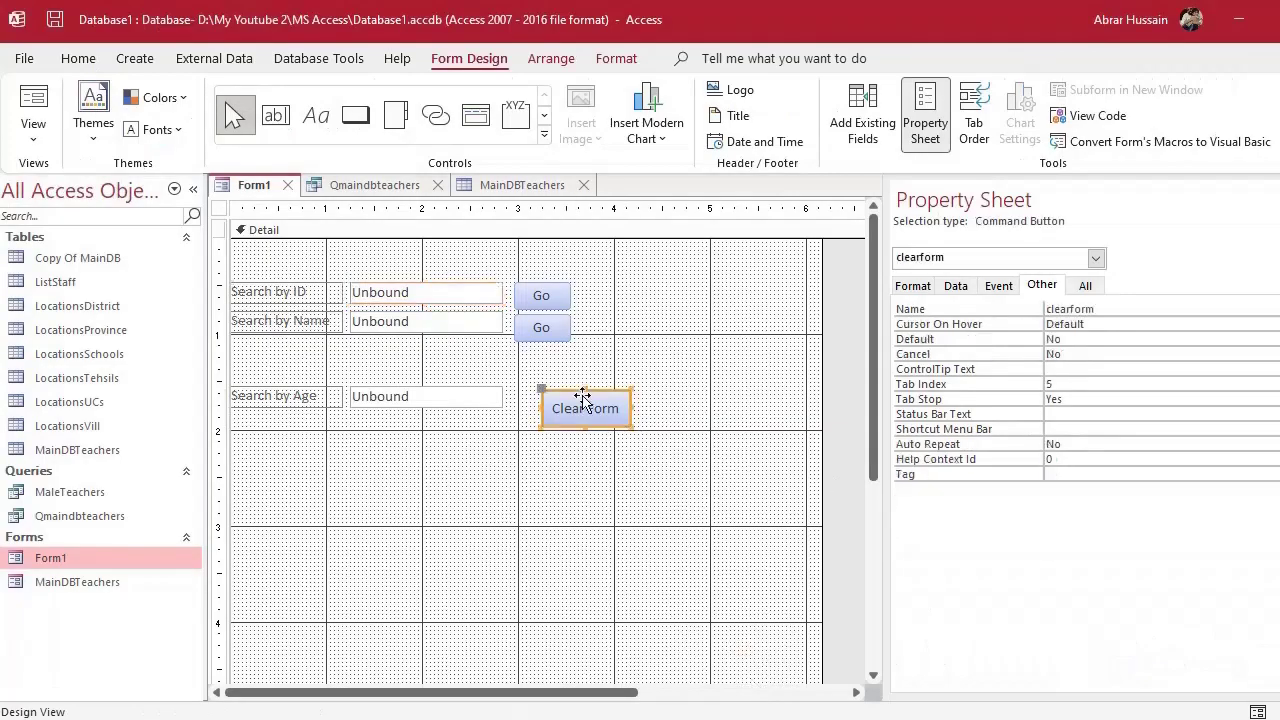
pyautogui.click(997, 286)
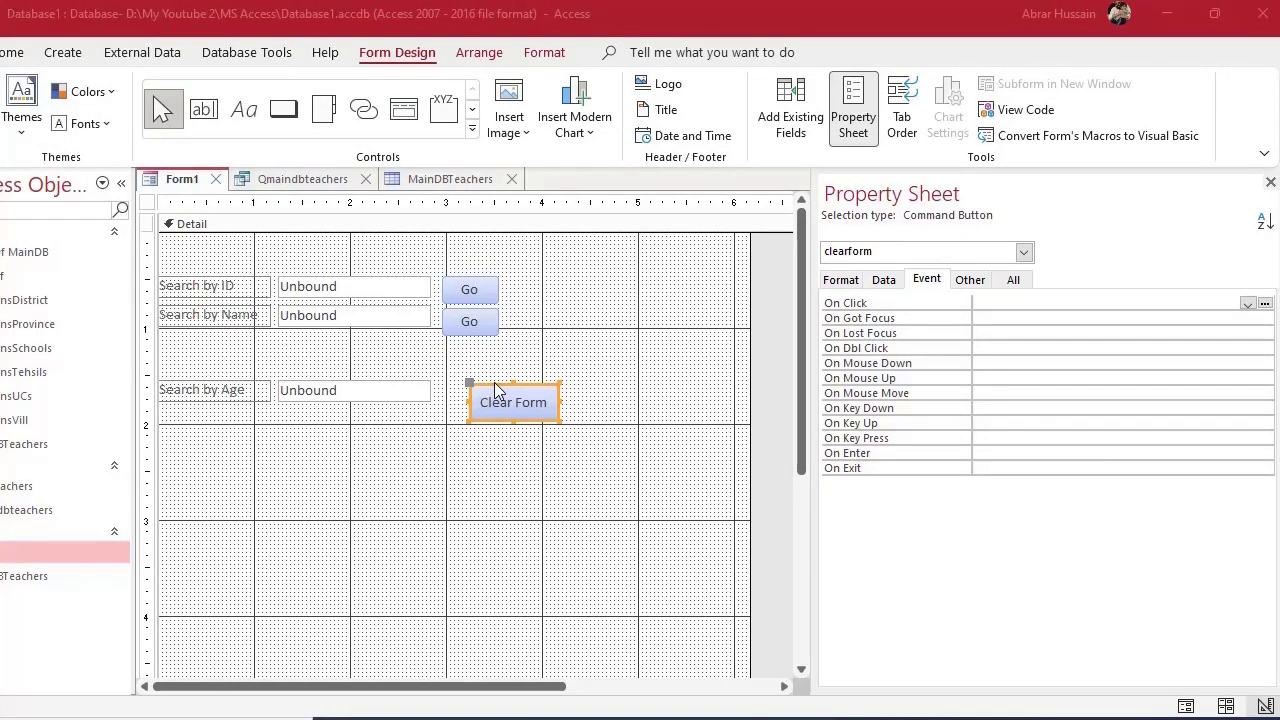
pyautogui.click(1265, 304)
pyautogui.click(540, 207)
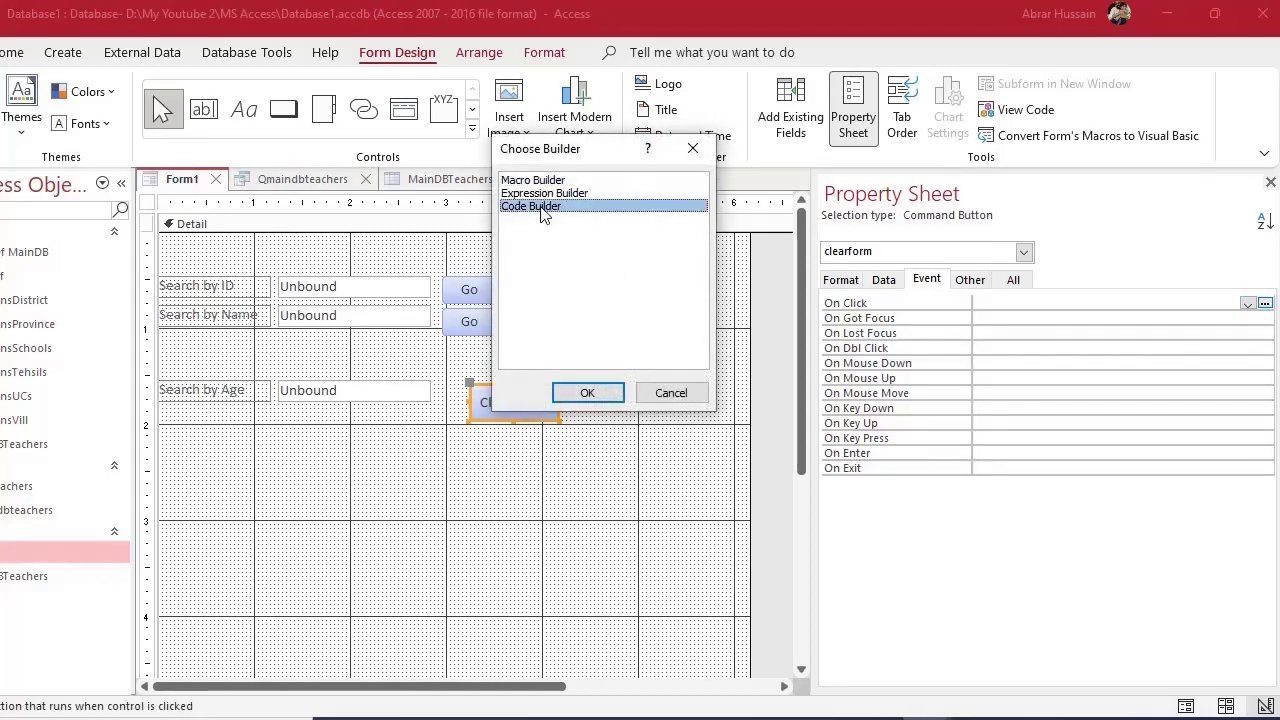
pyautogui.click(588, 393)
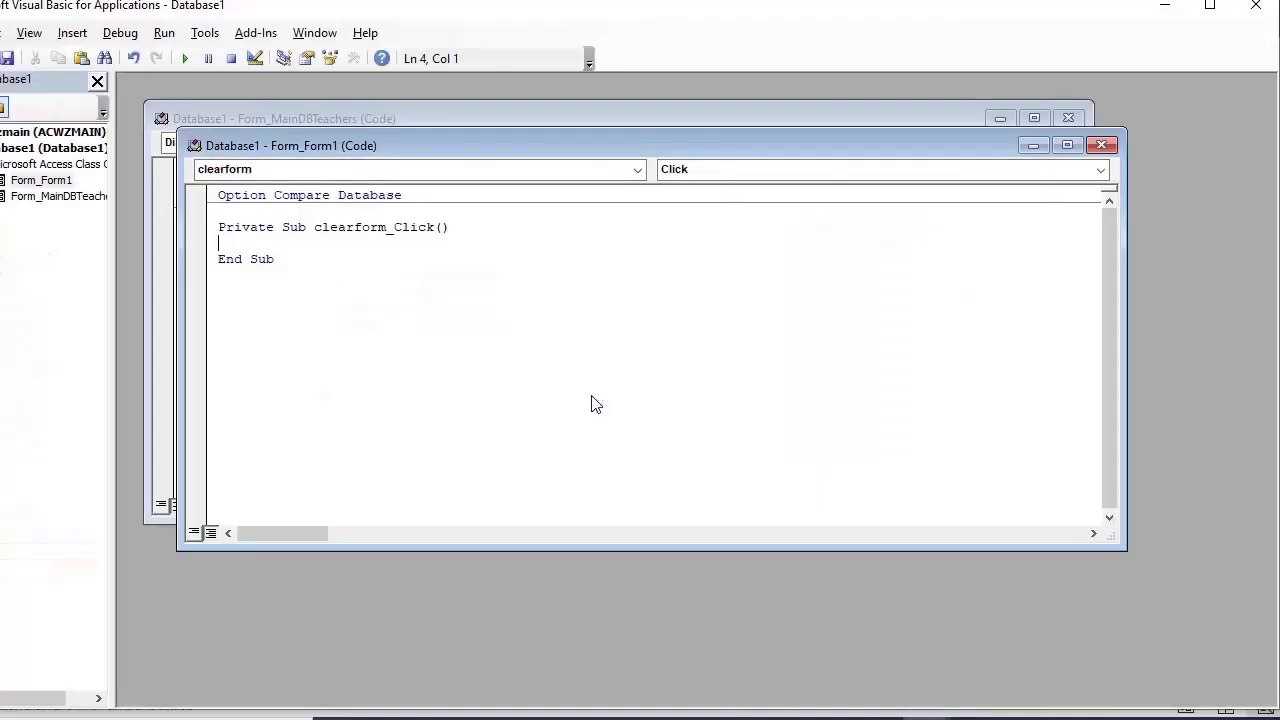
pyautogui.write('Me!id = Null Me!name = Null Me!Age = Null')
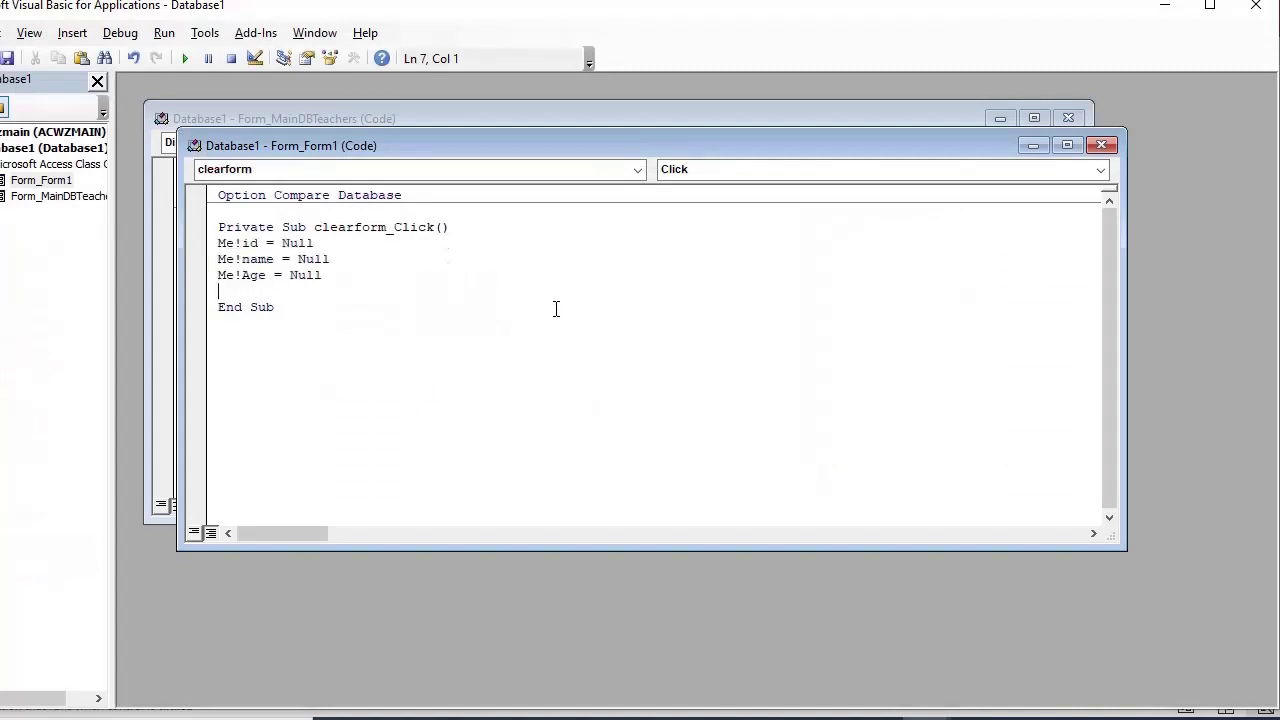
# Review the id, name and age Null lines within the clearform_Click procedure
pyautogui.click(229, 243)
pyautogui.press('Right')
pyautogui.click(326, 241)
pyautogui.click(241, 259)
pyautogui.click(244, 273)
pyautogui.click(326, 277)
pyautogui.click(257, 291)
pyautogui.moveTo(302, 307); pyautogui.dragTo(203, 227)
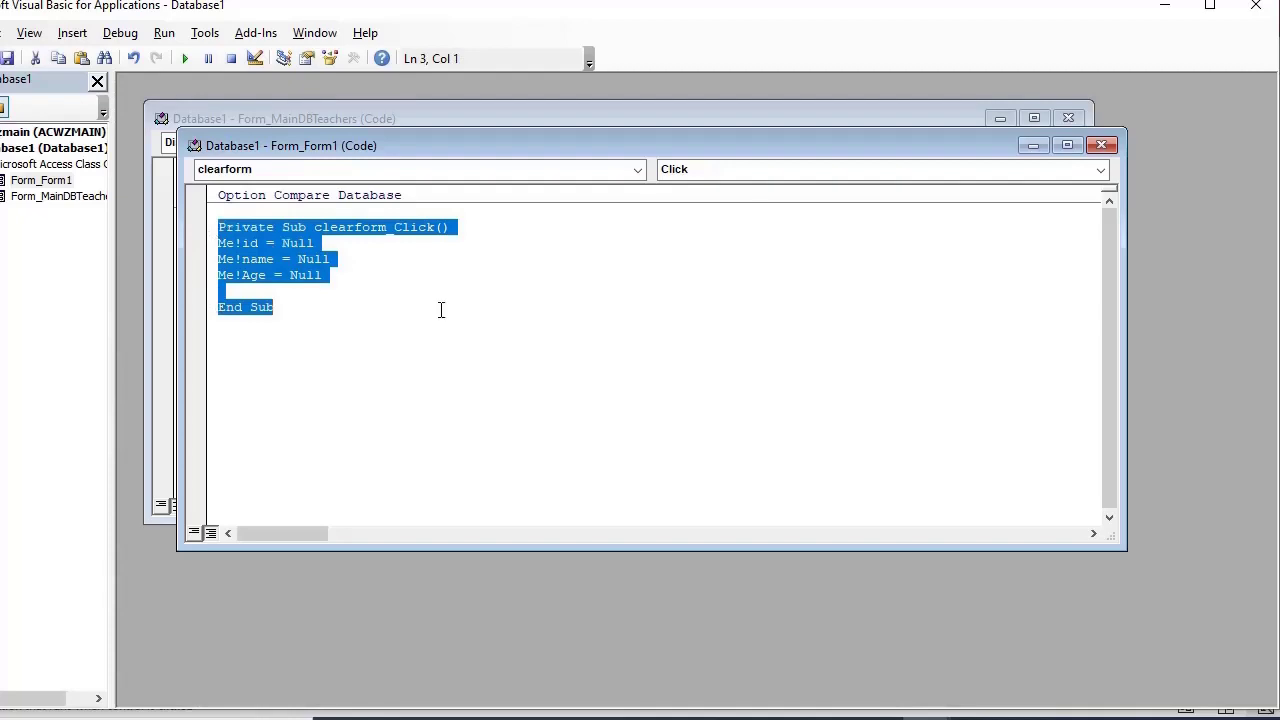
# Save the procedure, close the code editor and show Form1 in Form View
pyautogui.hotkey('ctrl', 's')
pyautogui.click(1254, 7)
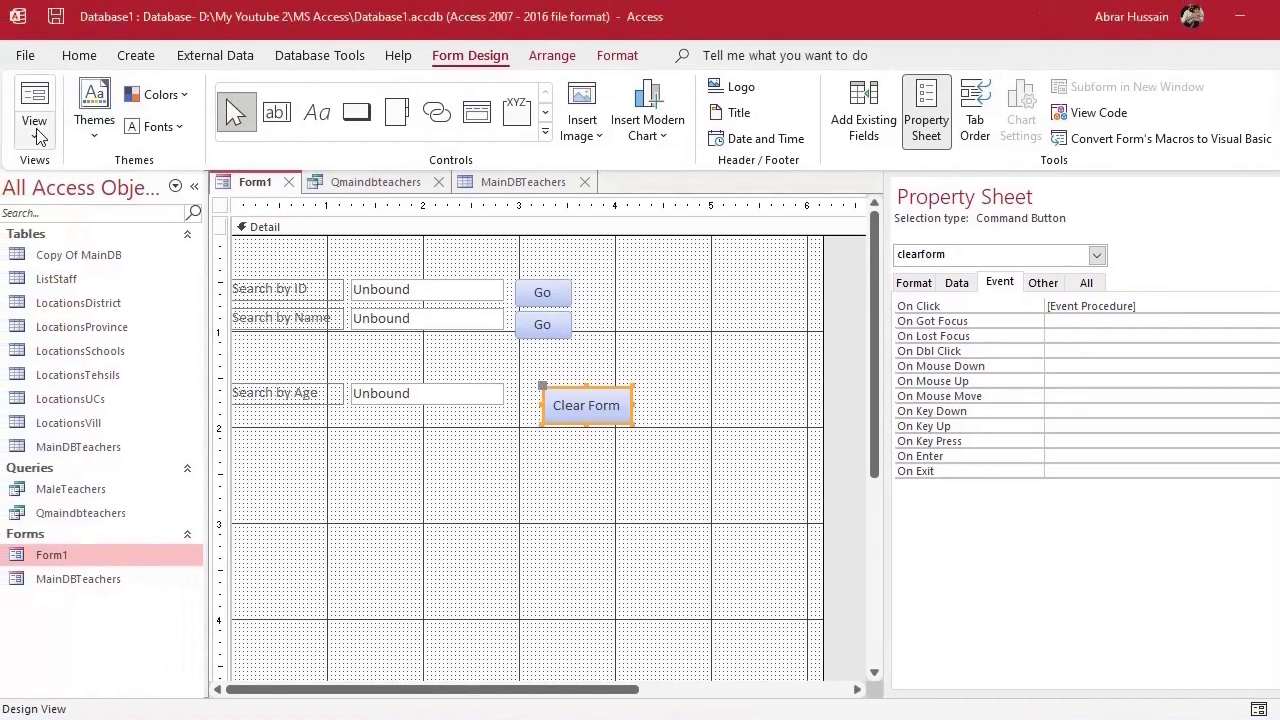
pyautogui.click(37, 137)
pyautogui.click(55, 180)
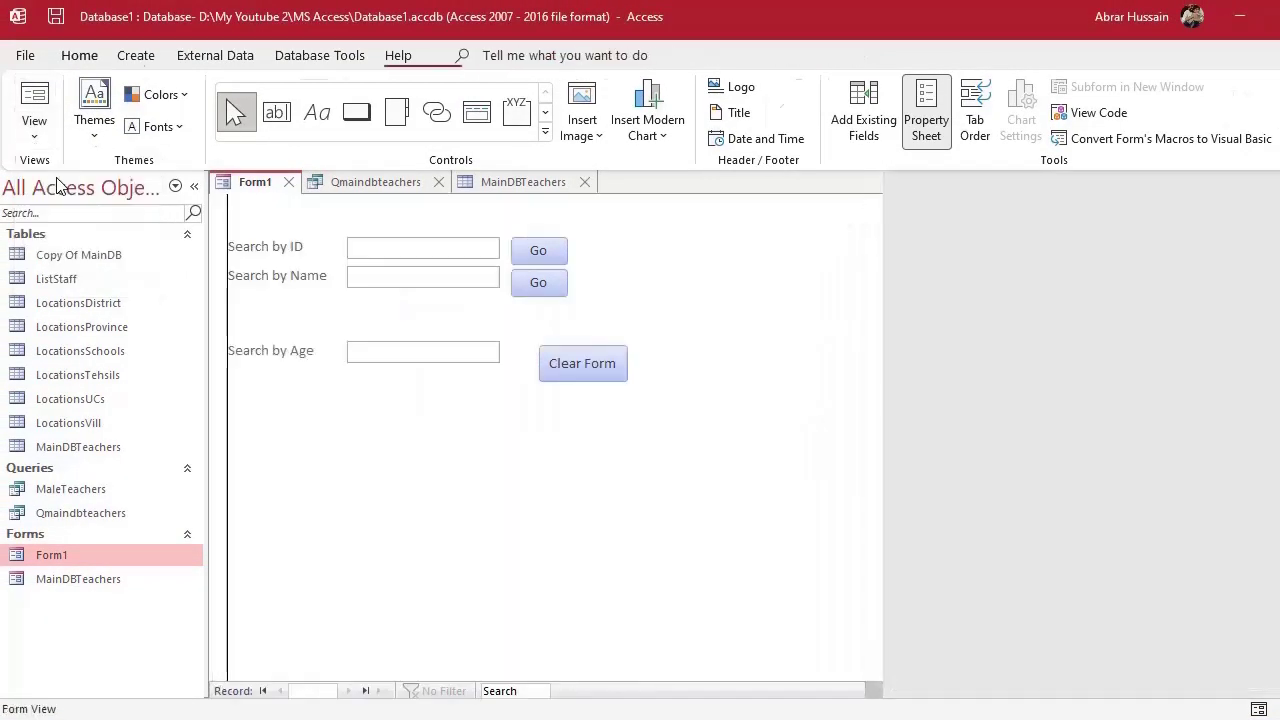
# Test the Clear Form button after filling in a dummy ID, the name dfsdfsdf and the age 44
pyautogui.write('43423423423')
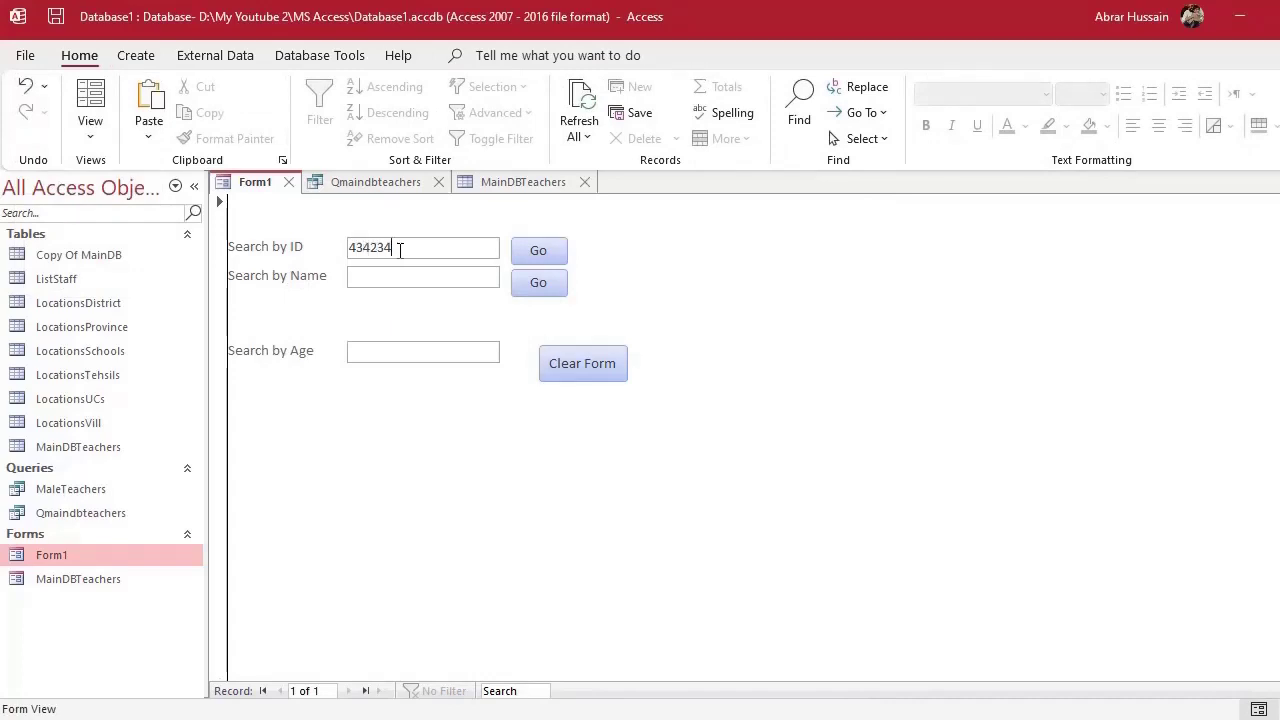
pyautogui.click(383, 281)
pyautogui.write('dfsdfsdf')
pyautogui.click(422, 355)
pyautogui.write('44')
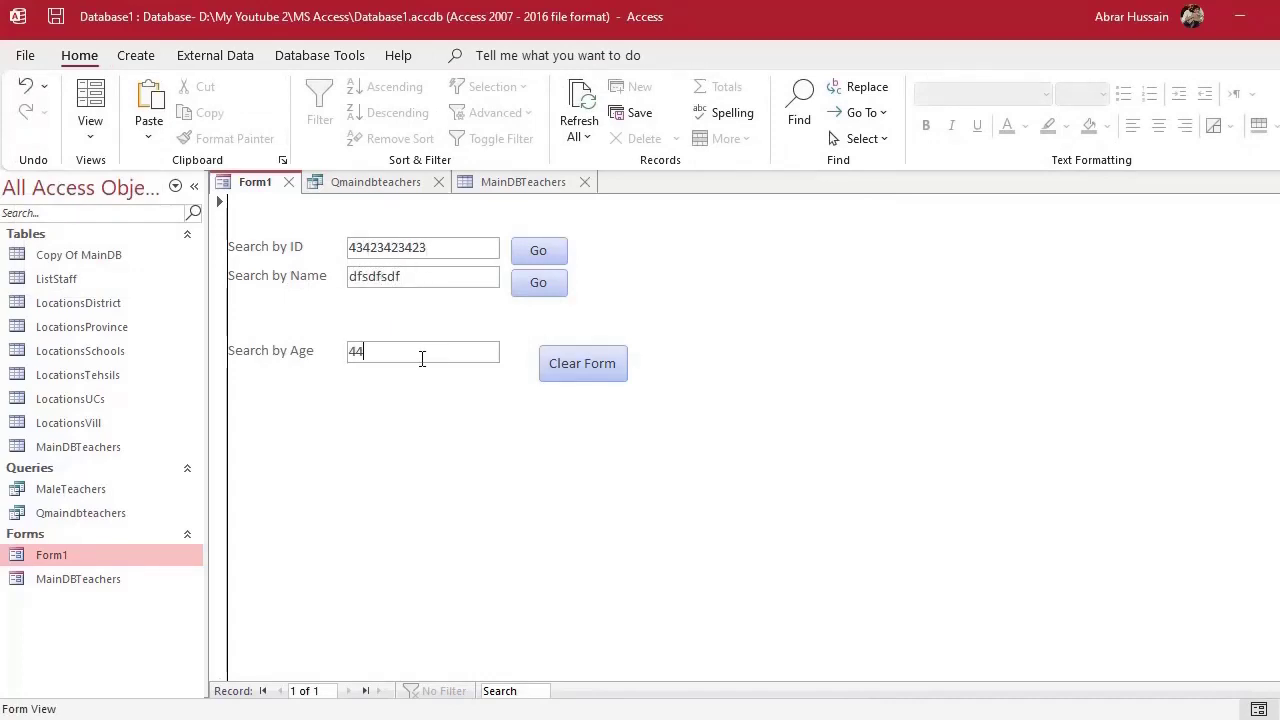
pyautogui.click(583, 368)
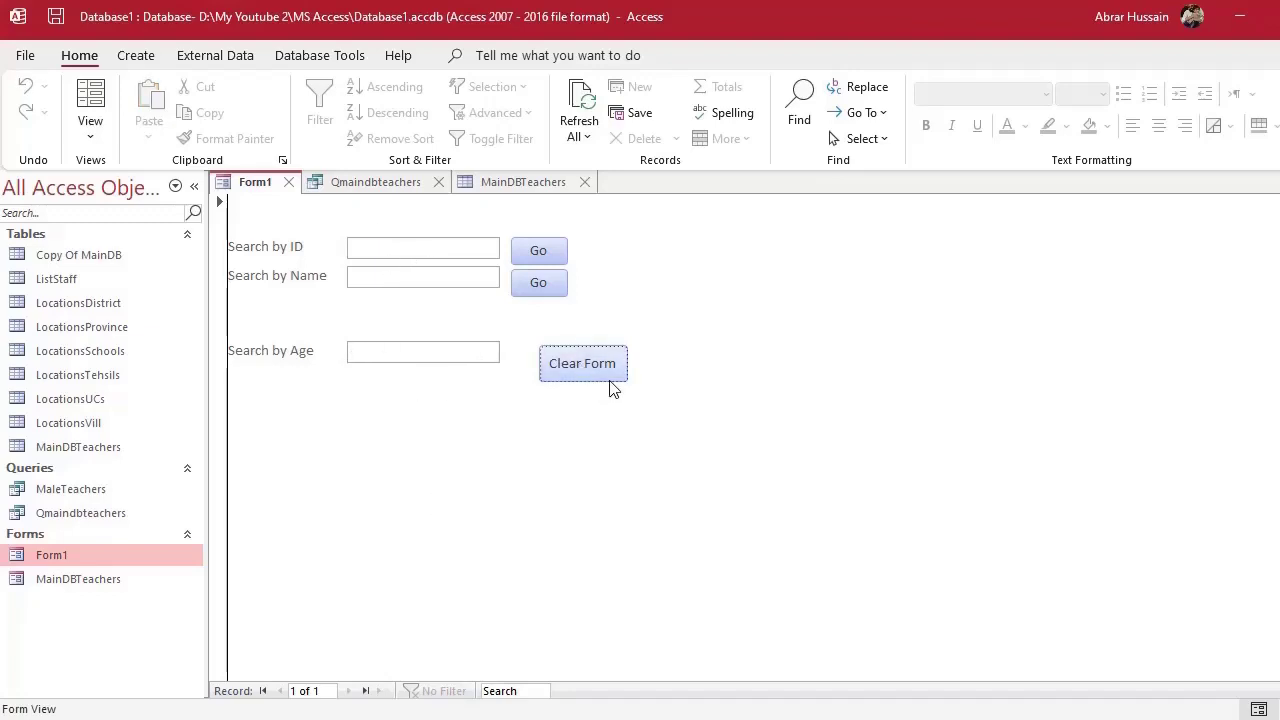
# Return Form1 to Design View and move the Clear Form button down to free space under the Search by Age row
pyautogui.click(106, 138)
pyautogui.click(123, 274)
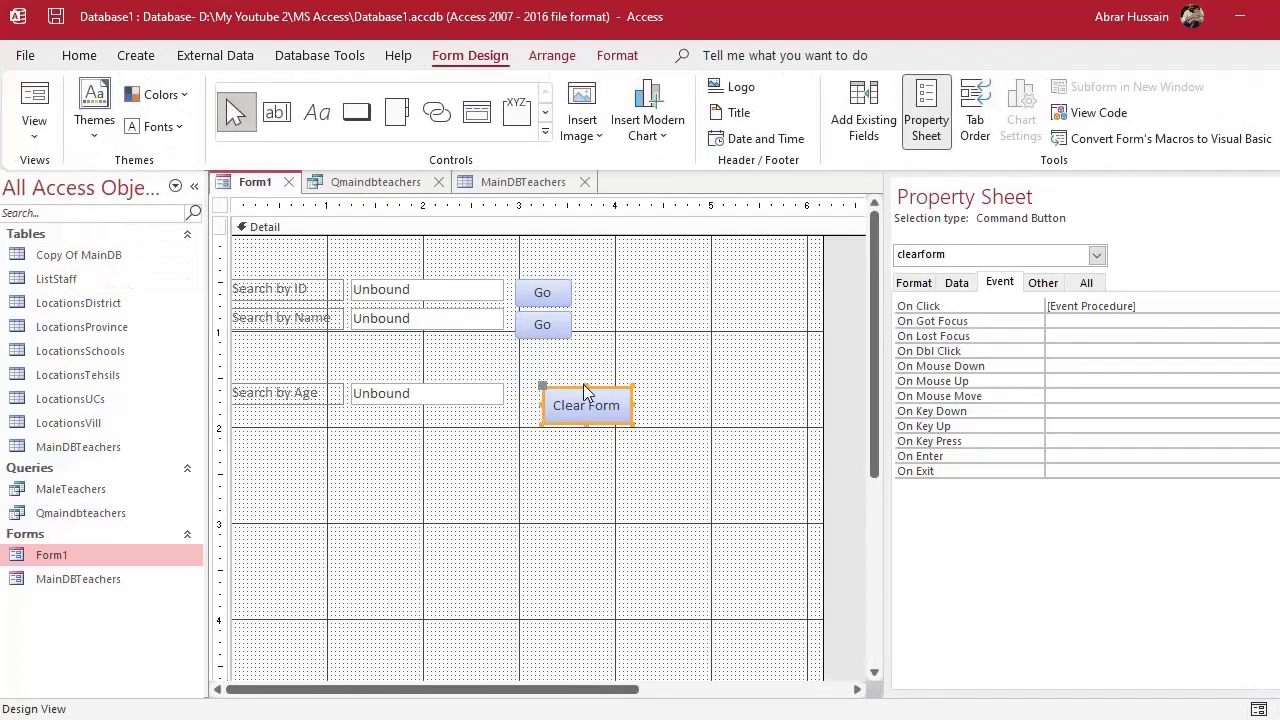
pyautogui.moveTo(553, 403); pyautogui.dragTo(533, 521)
pyautogui.click(323, 392)
pyautogui.click(434, 401)
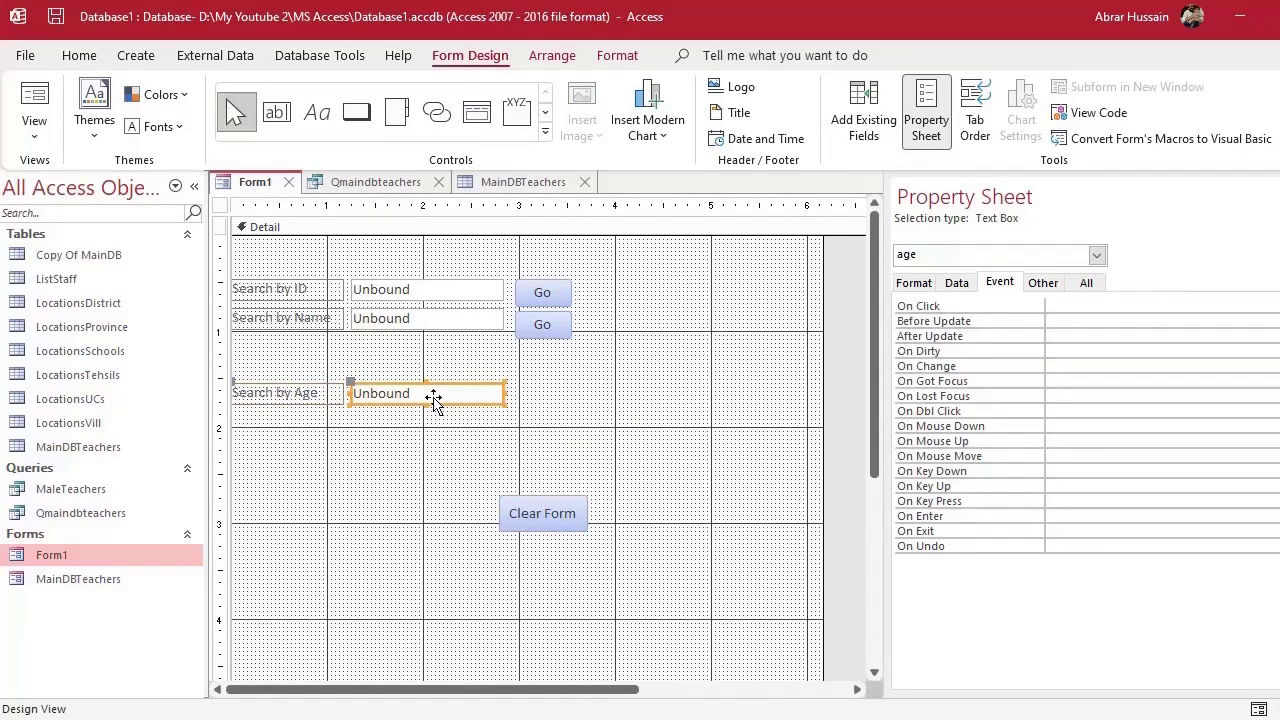
# Show the Qmaindbteachers query in Design View and hide its Property Sheet to examine the ContactNo criteria
pyautogui.click(372, 184)
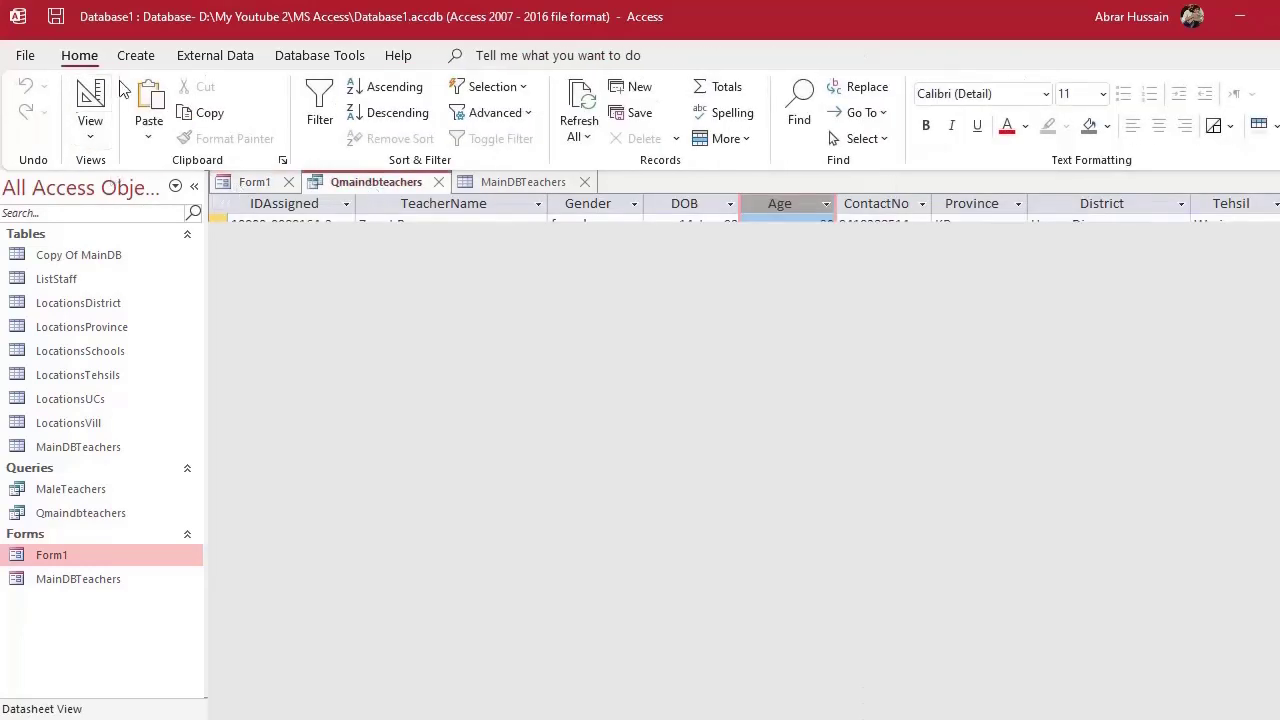
pyautogui.click(90, 100)
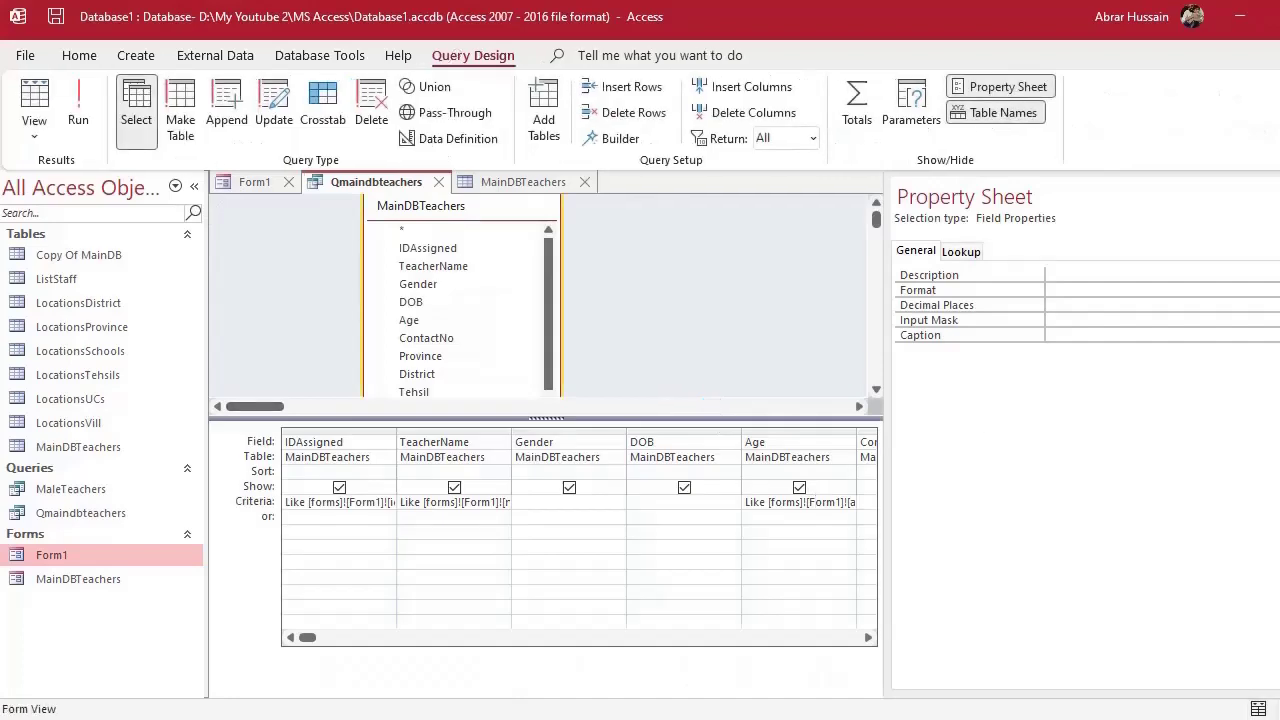
pyautogui.click(1000, 87)
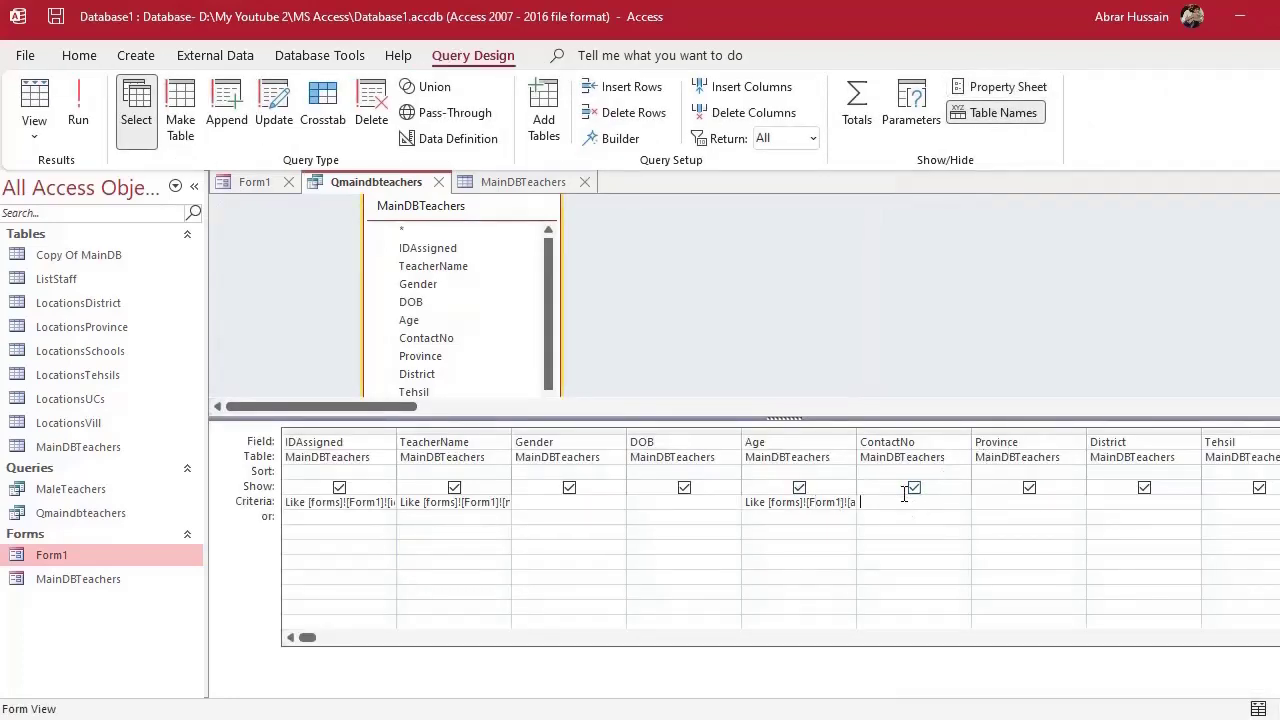
# Go back to Form1 and add a text box about 1.6 inches wide directly under the Search by Age box
pyautogui.click(252, 182)
pyautogui.click(291, 390)
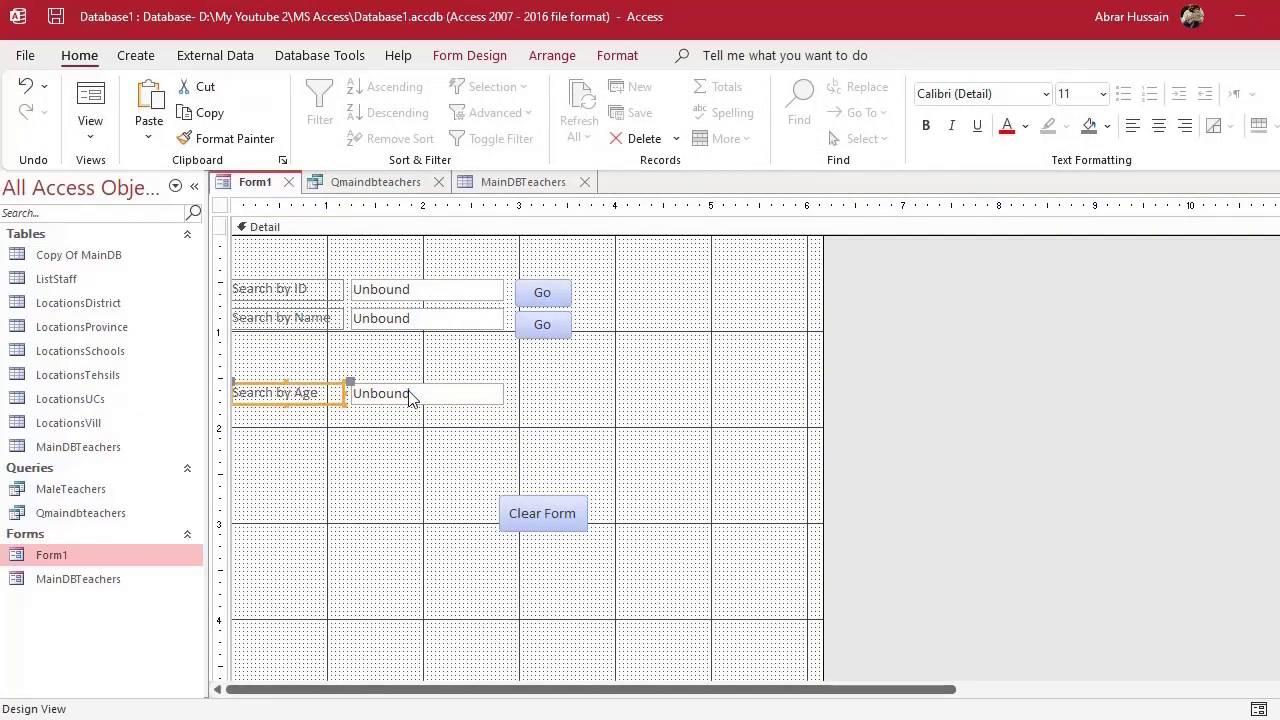
pyautogui.click(405, 395)
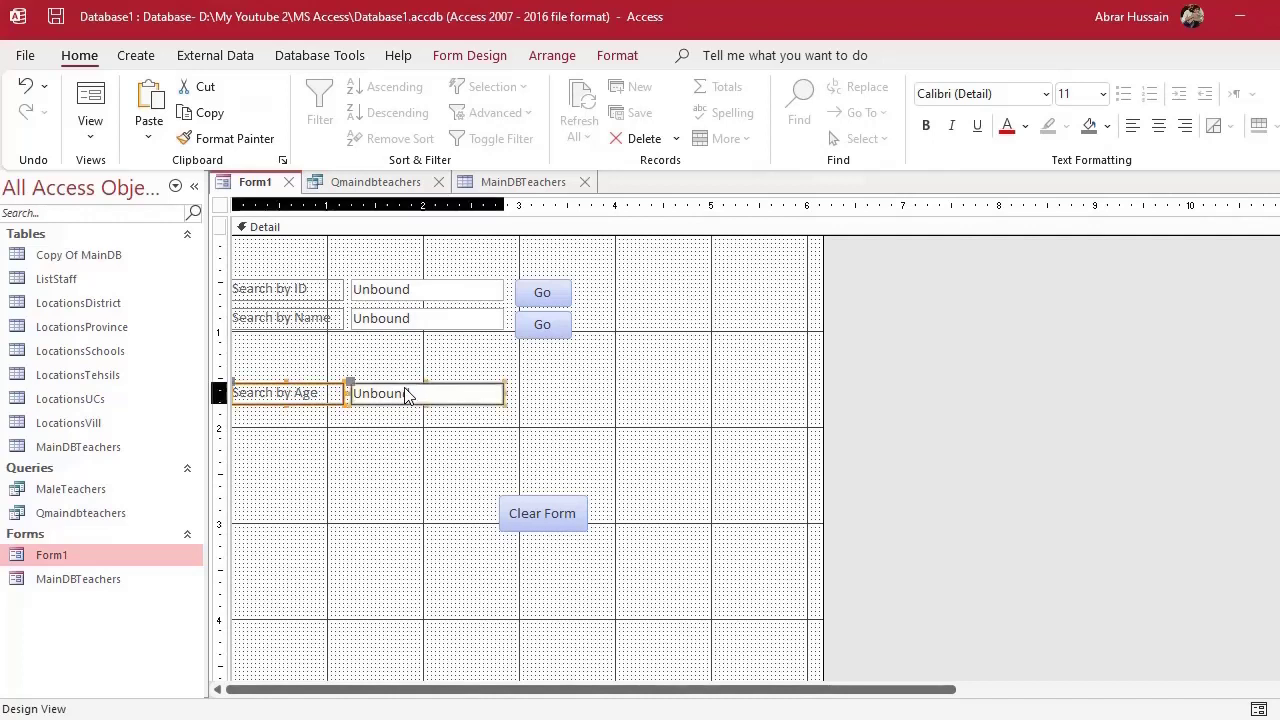
pyautogui.click(370, 454)
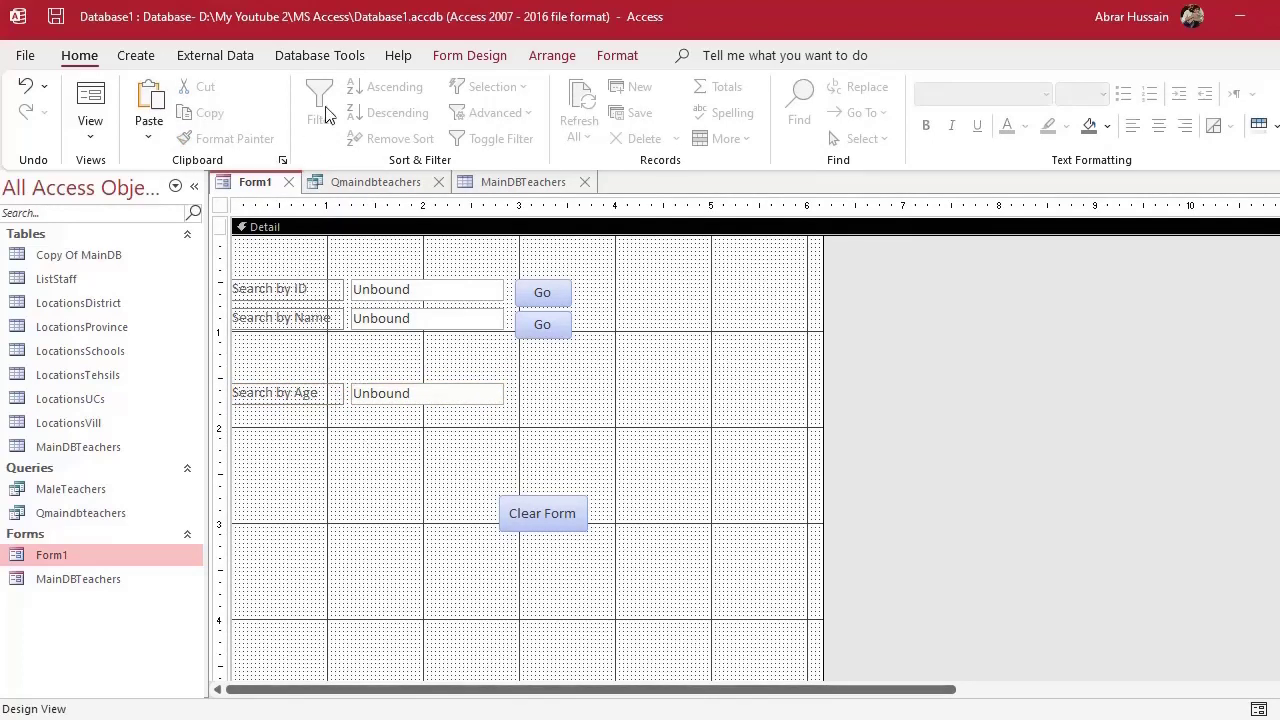
pyautogui.click(140, 60)
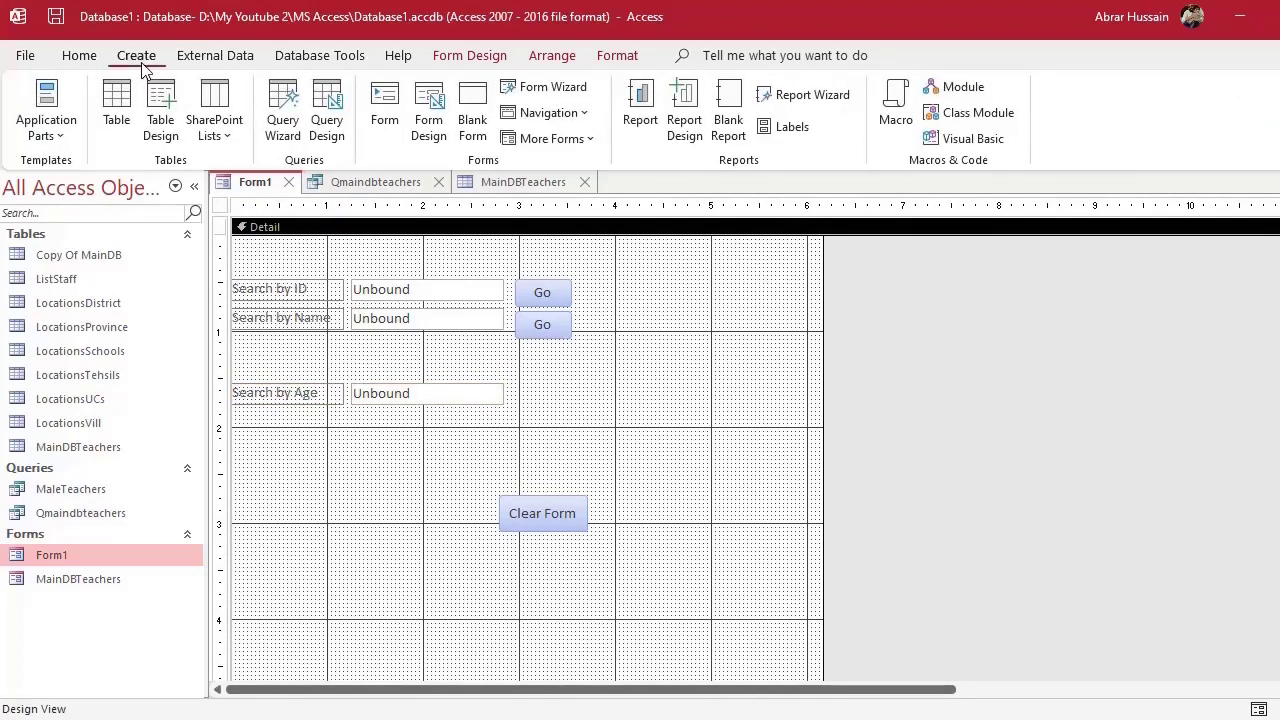
pyautogui.click(470, 56)
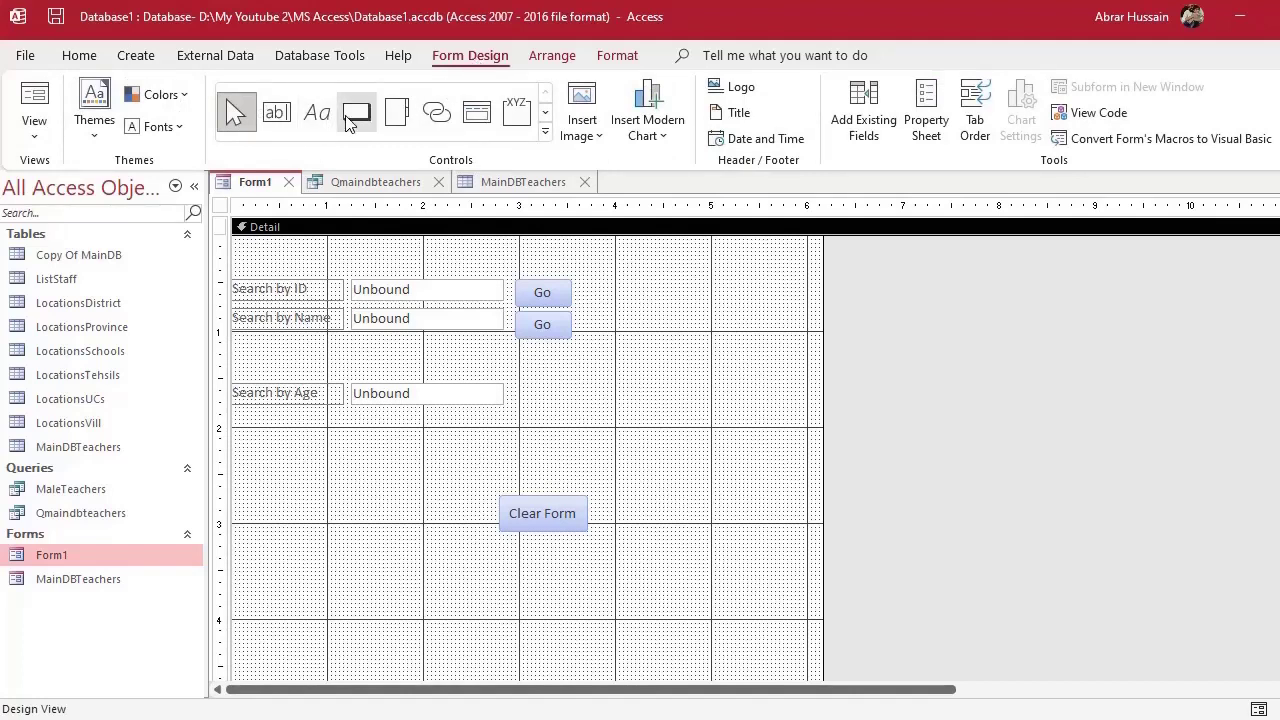
pyautogui.click(278, 117)
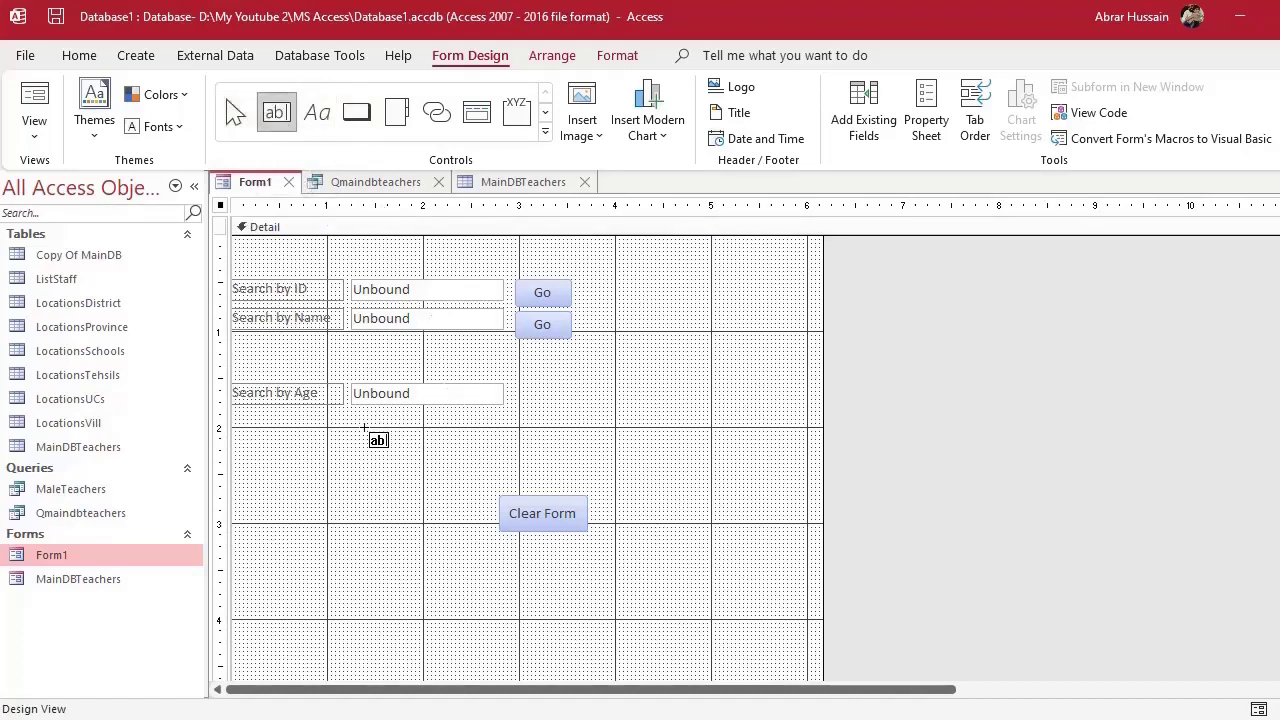
pyautogui.moveTo(352, 420)
pyautogui.mouseDown()
pyautogui.moveTo(431, 441)
pyautogui.moveTo(502, 437)
pyautogui.mouseUp()
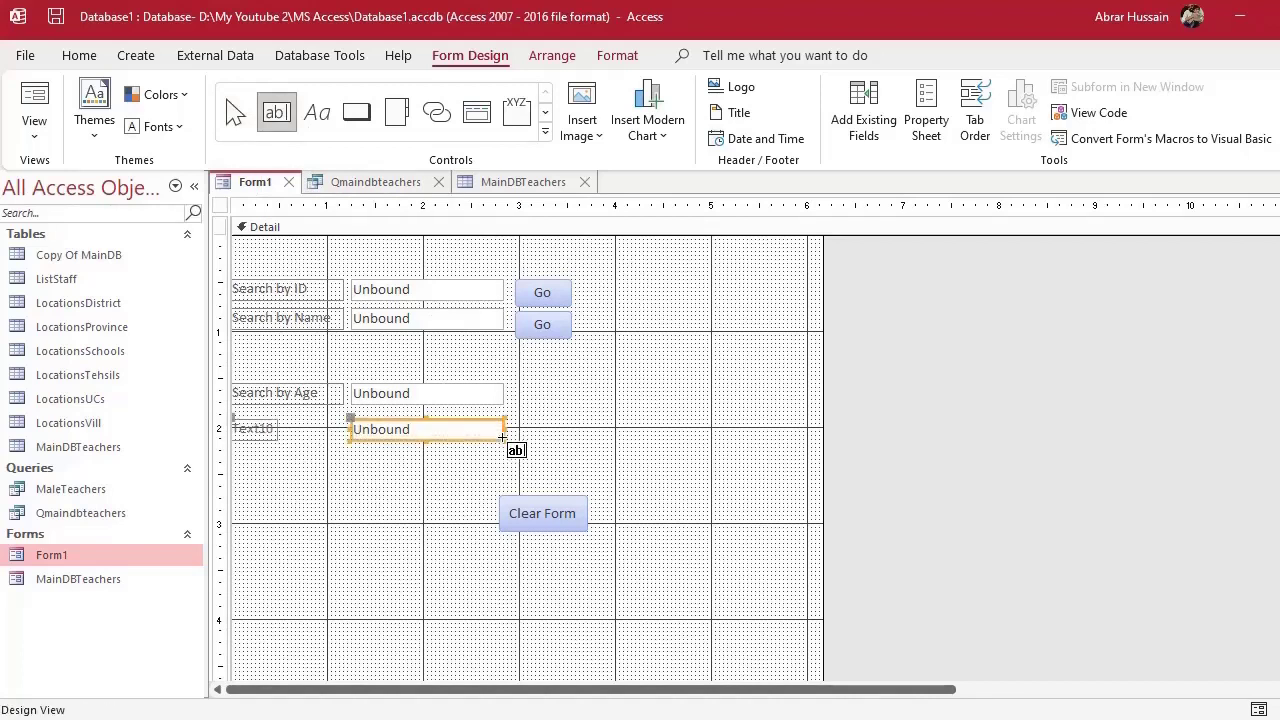
# Widen the new text box's label to match the labels above and caption it Search by Contact
pyautogui.click(260, 428)
pyautogui.moveTo(278, 427); pyautogui.dragTo(344, 427)
pyautogui.doubleClick(295, 430)
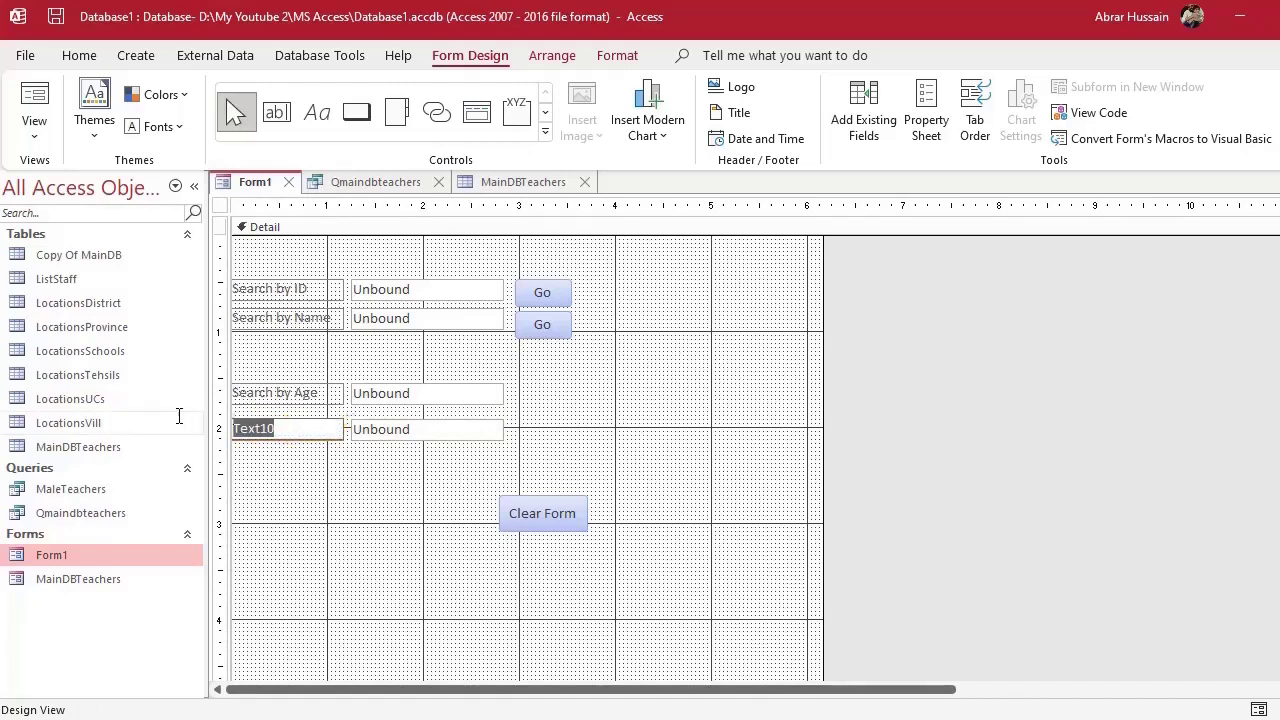
pyautogui.write('Search by Contact')
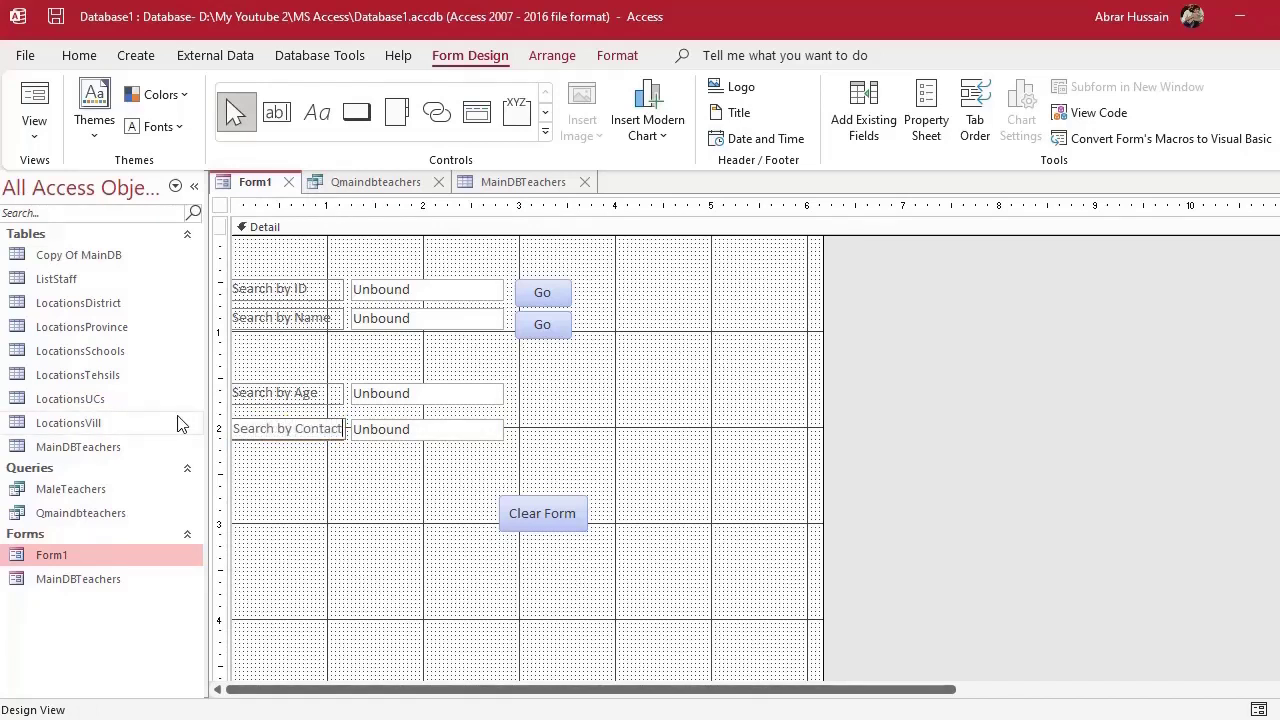
pyautogui.click(400, 457)
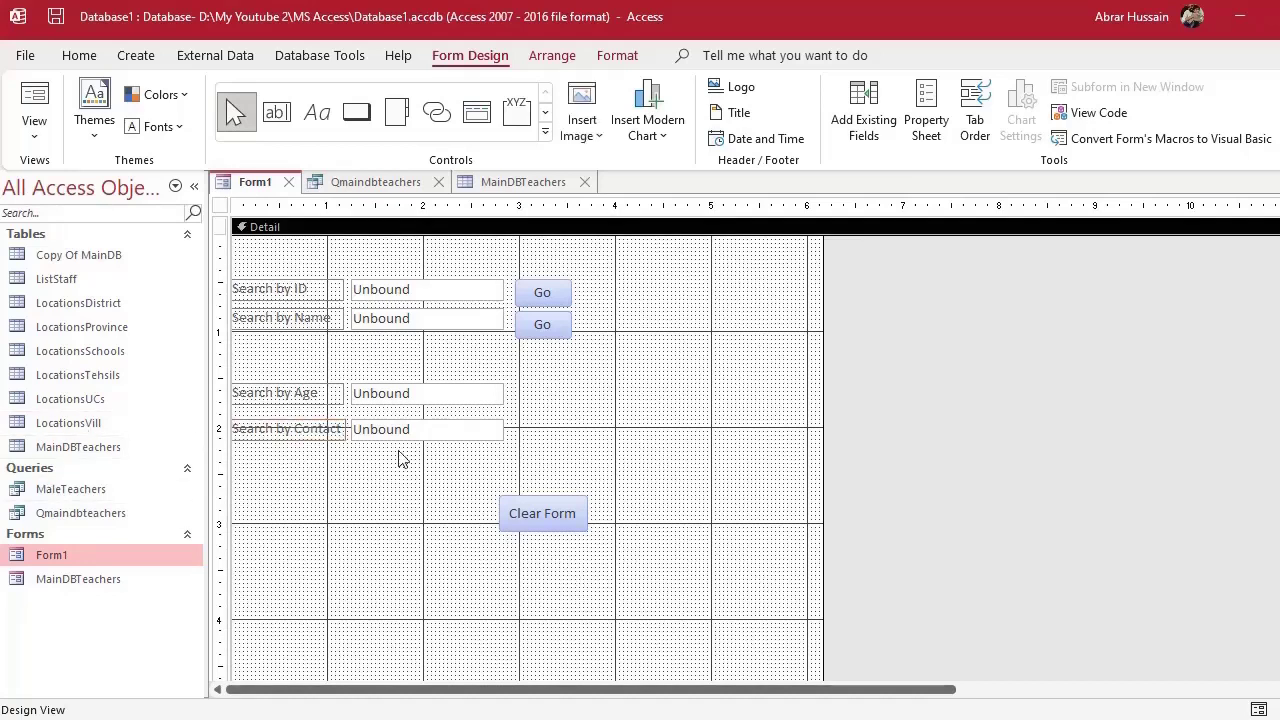
# Name the text box beside the Search by Contact label contactno in its properties
pyautogui.click(394, 426)
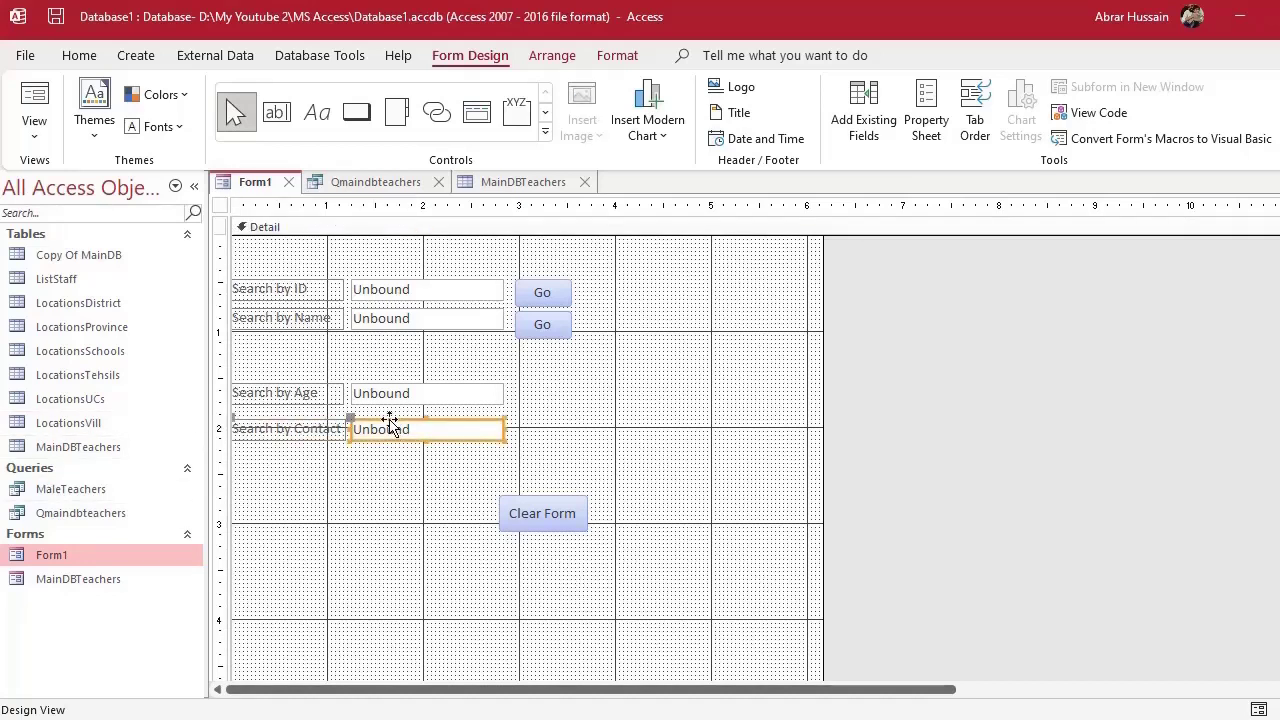
pyautogui.doubleClick(392, 423)
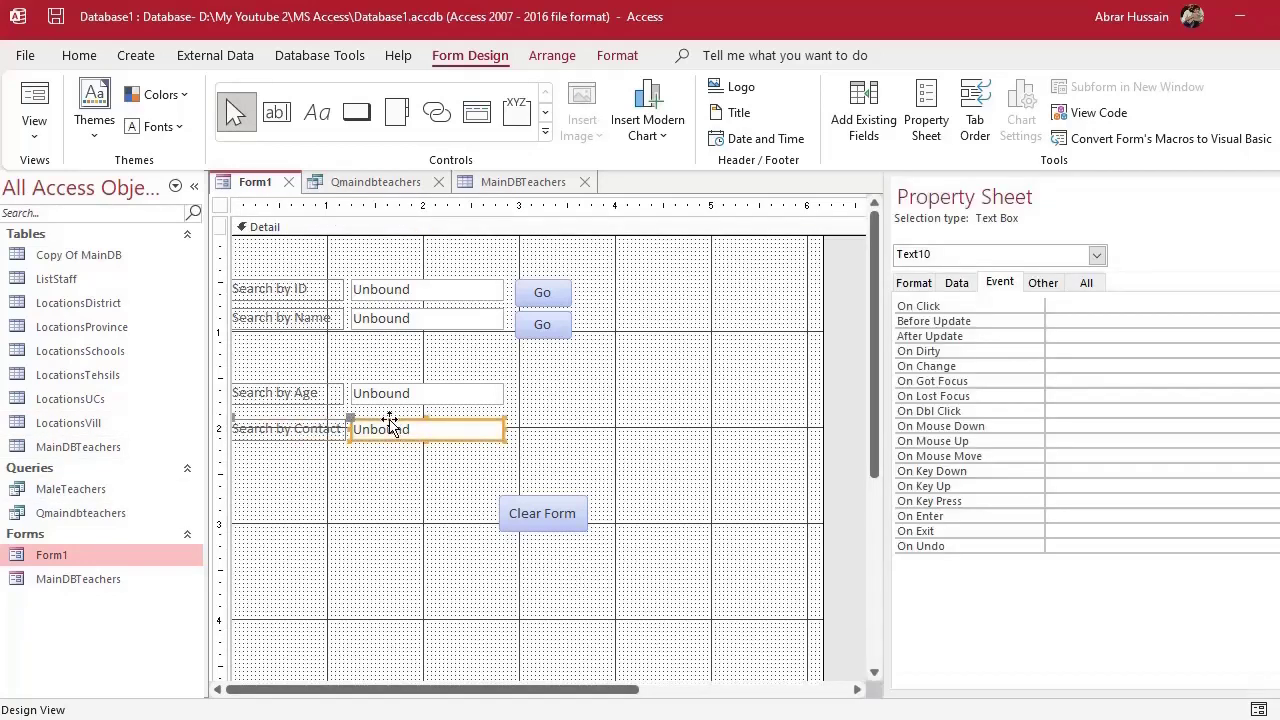
pyautogui.click(1046, 286)
pyautogui.click(1088, 305)
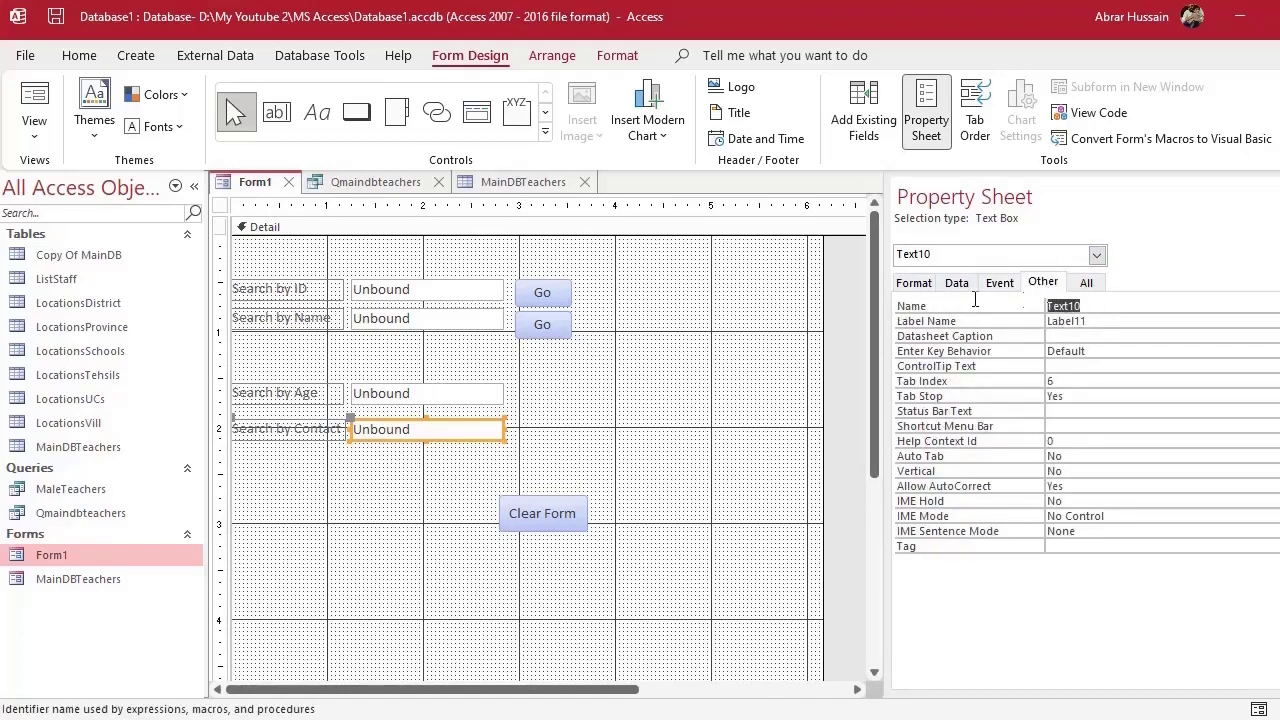
pyautogui.click(1030, 306)
pyautogui.write('contactno')
pyautogui.moveTo(1142, 310); pyautogui.dragTo(1002, 308)
pyautogui.click(400, 422)
# Show Form1 in Form View, enter a dummy number in the Search by Contact box and run the search beside the name box
pyautogui.click(40, 105)
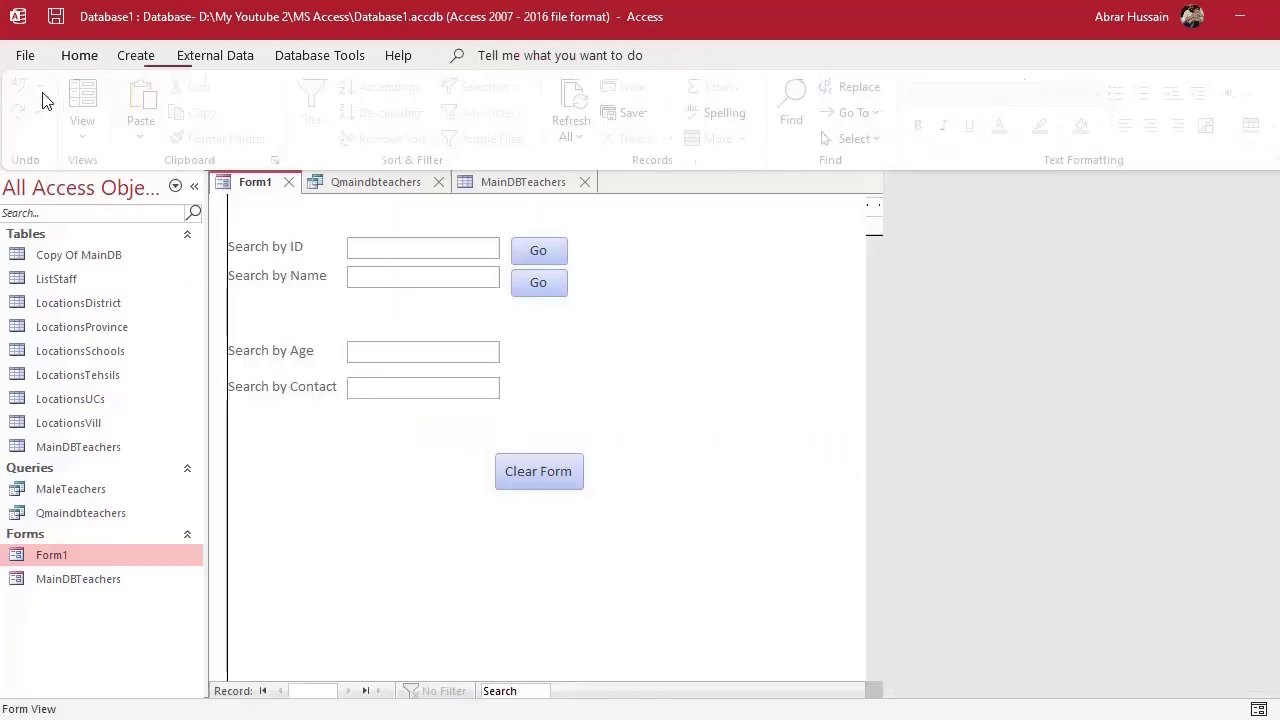
pyautogui.write('er')
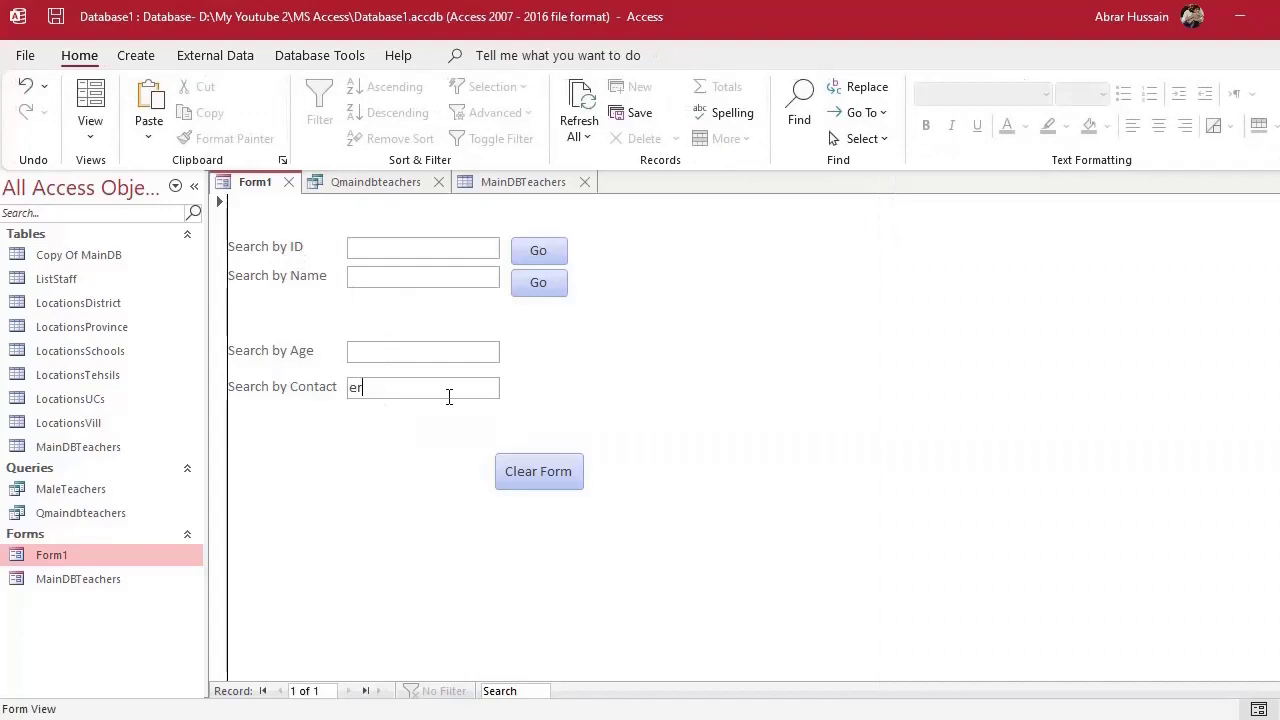
pyautogui.click(292, 386)
pyautogui.press('BackSpace')
pyautogui.write('34324234')
pyautogui.click(559, 284)
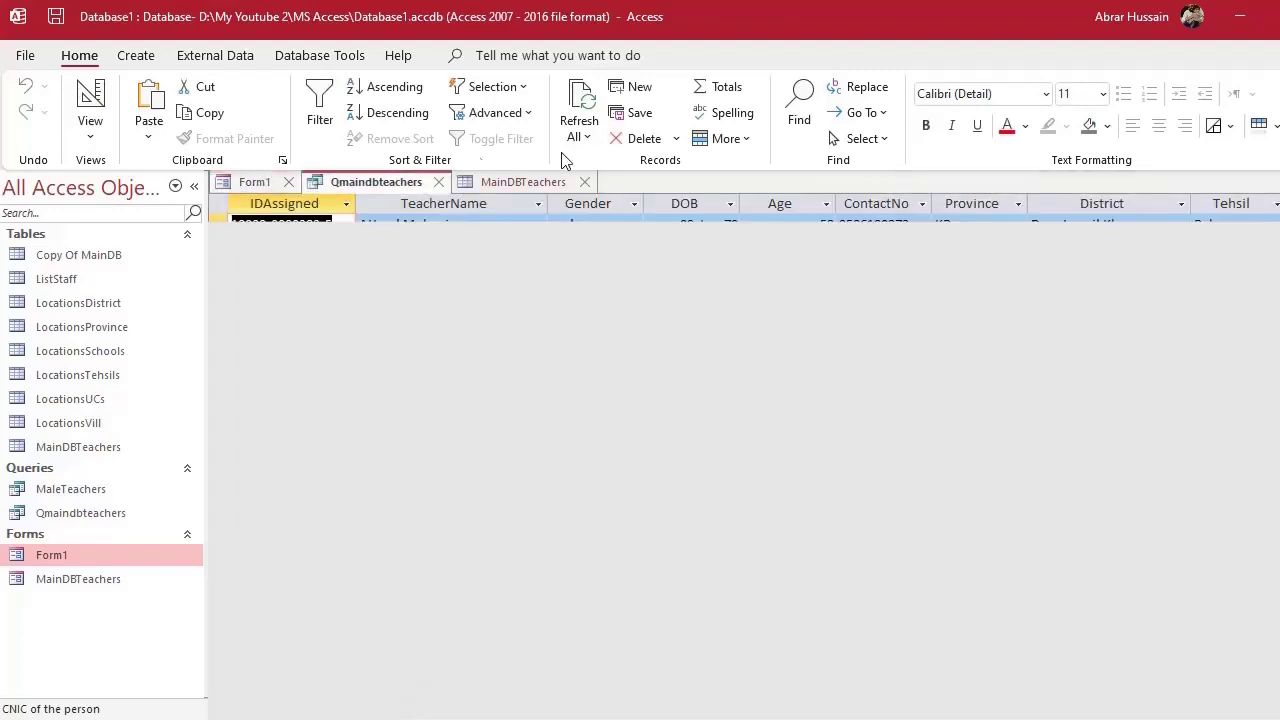
# Close the Qmaindbteachers results and reopen the query in Design View
pyautogui.click(588, 91)
pyautogui.click(438, 182)
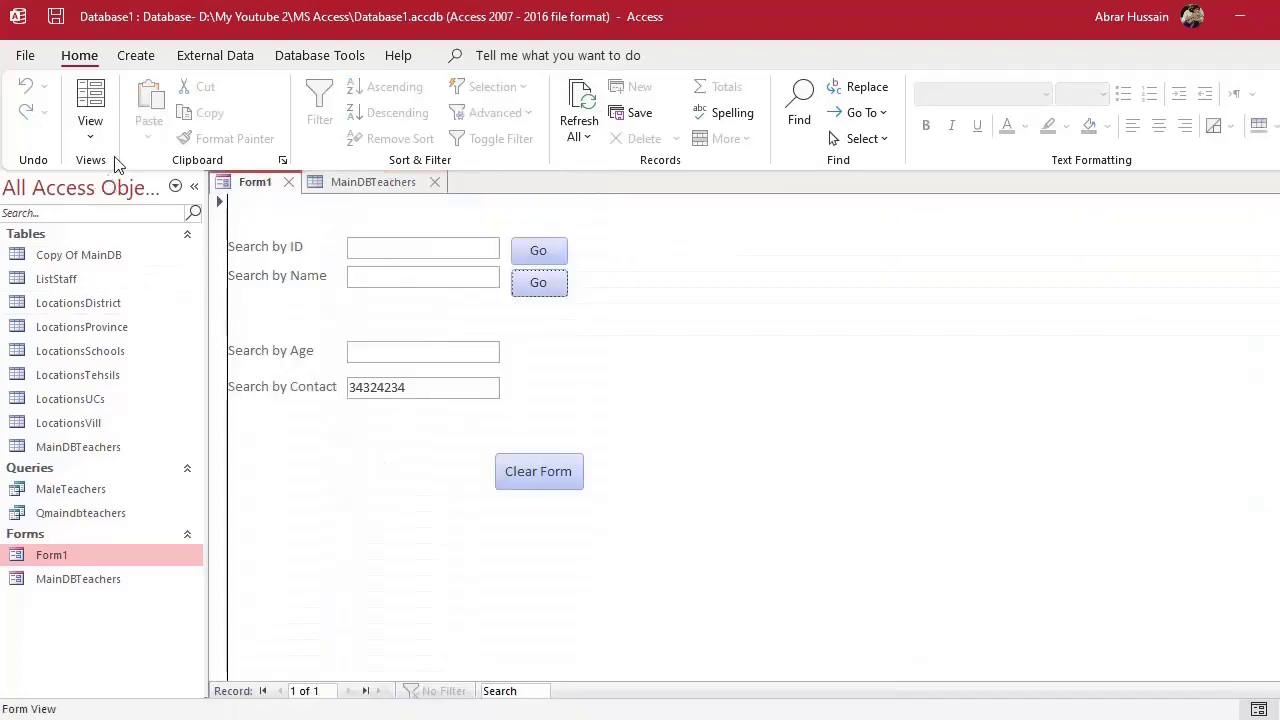
pyautogui.click(90, 130)
pyautogui.click(369, 181)
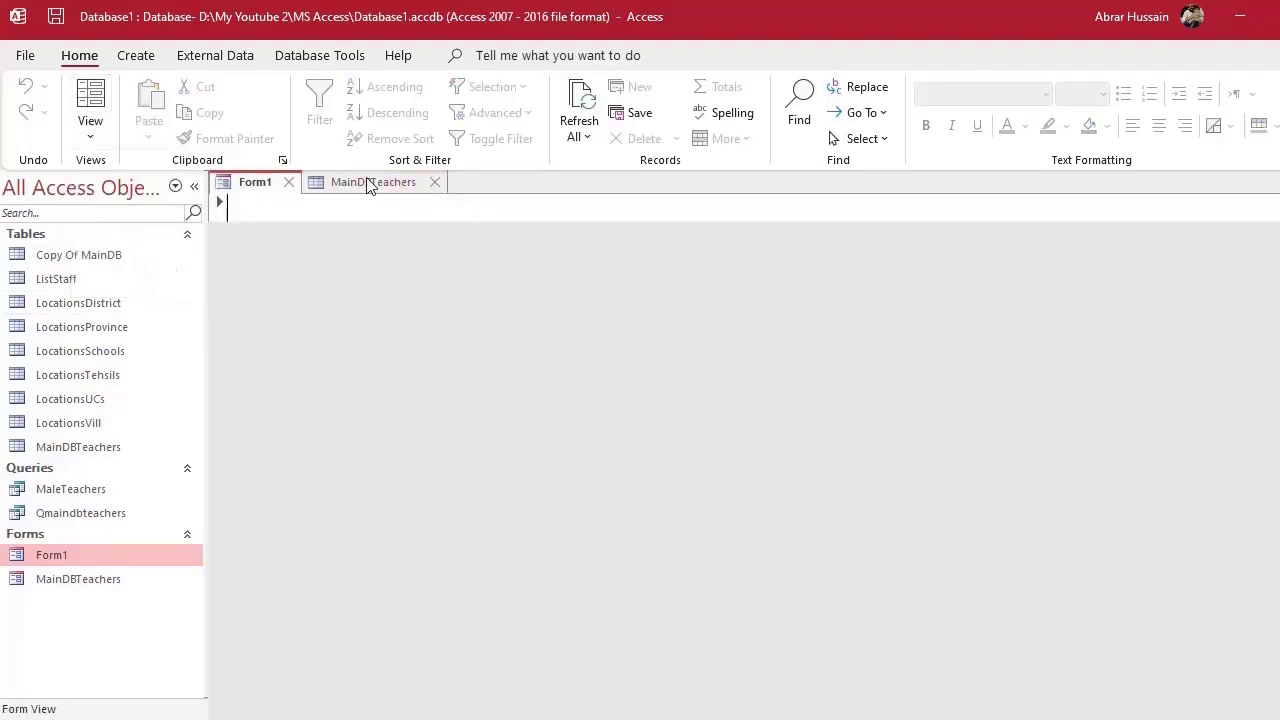
pyautogui.click(256, 184)
pyautogui.click(90, 137)
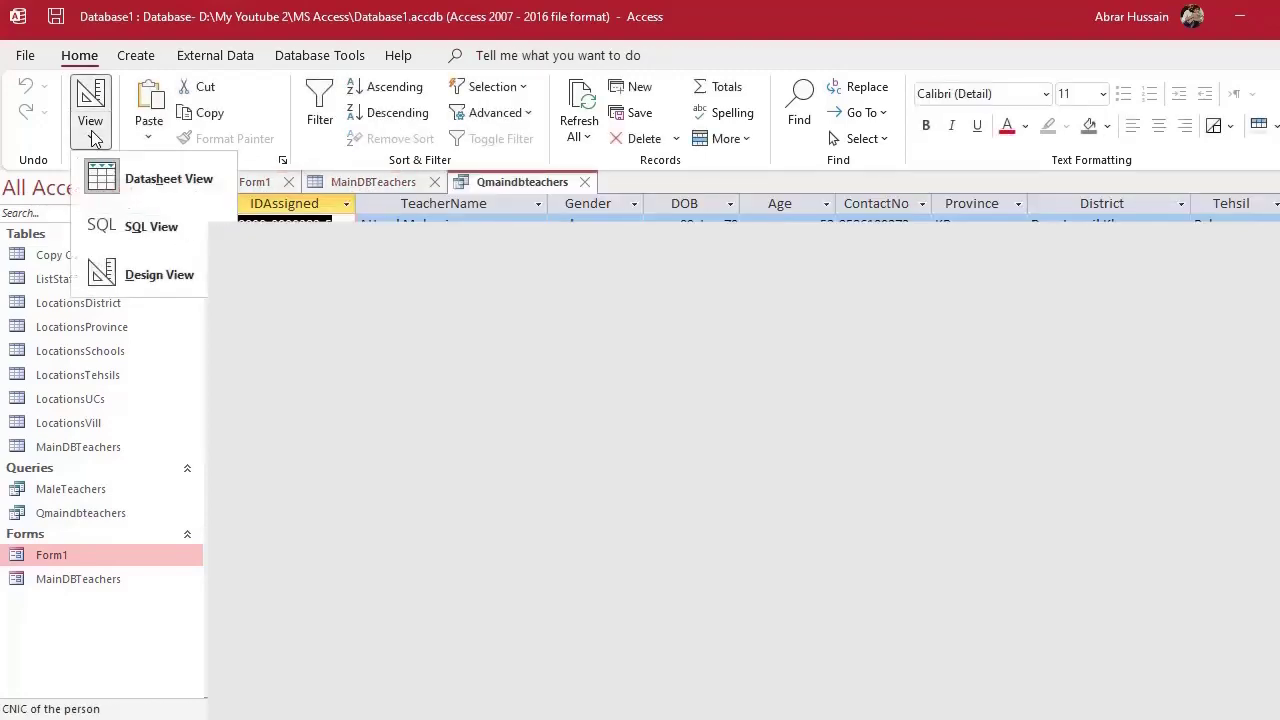
pyautogui.click(159, 274)
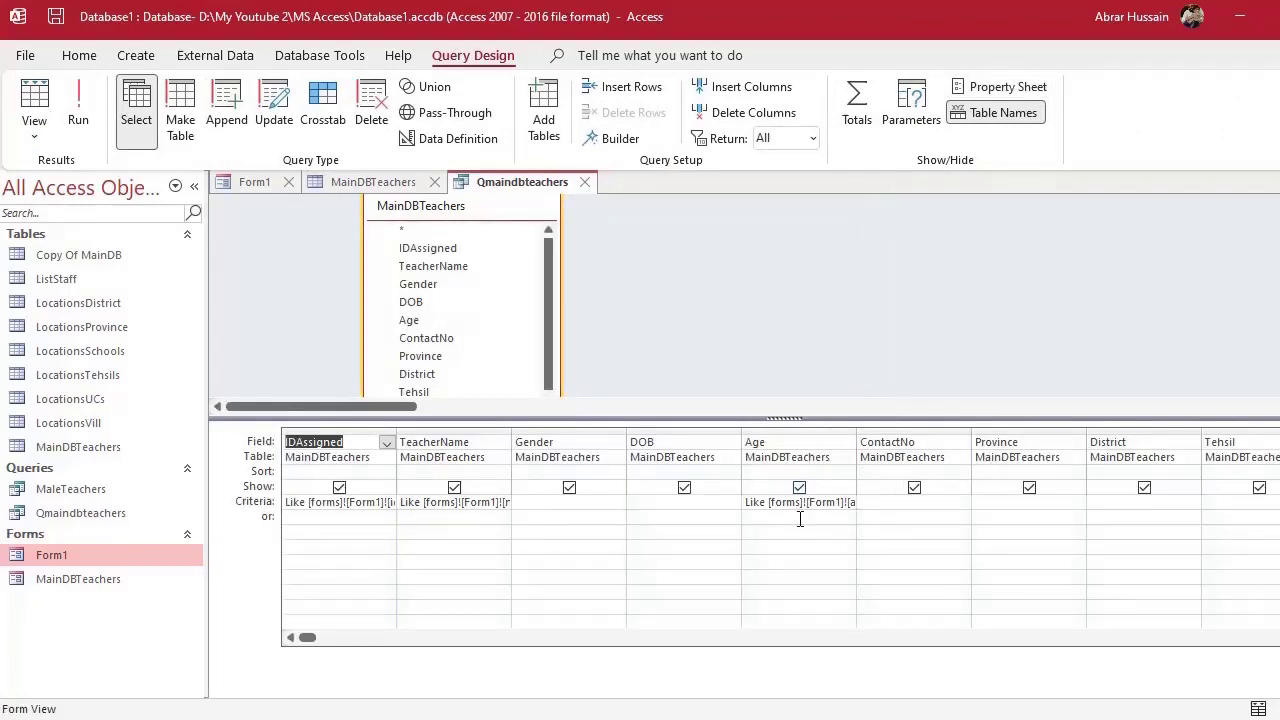
# Widen the Age column and copy its criteria to ContactNo, changing the referenced control so it reads Like [forms]![Form1]![contactno] & "*"
pyautogui.click(800, 517)
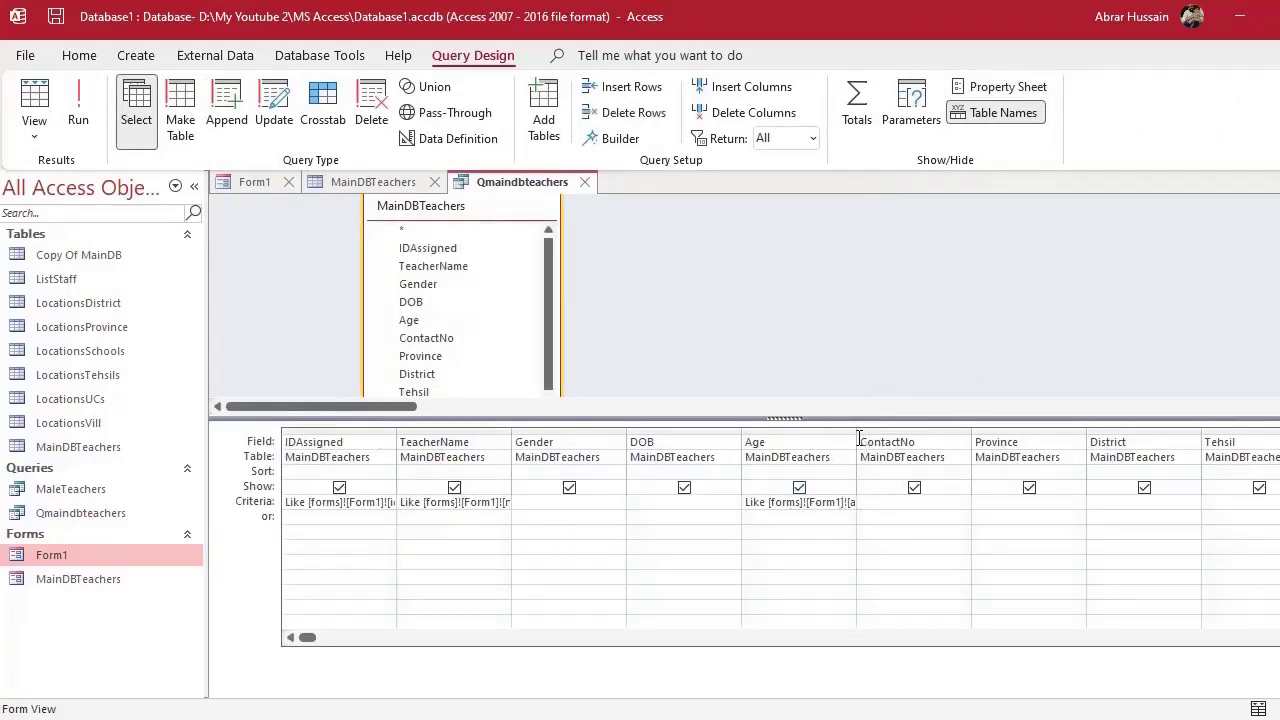
pyautogui.moveTo(857, 426); pyautogui.dragTo(921, 426)
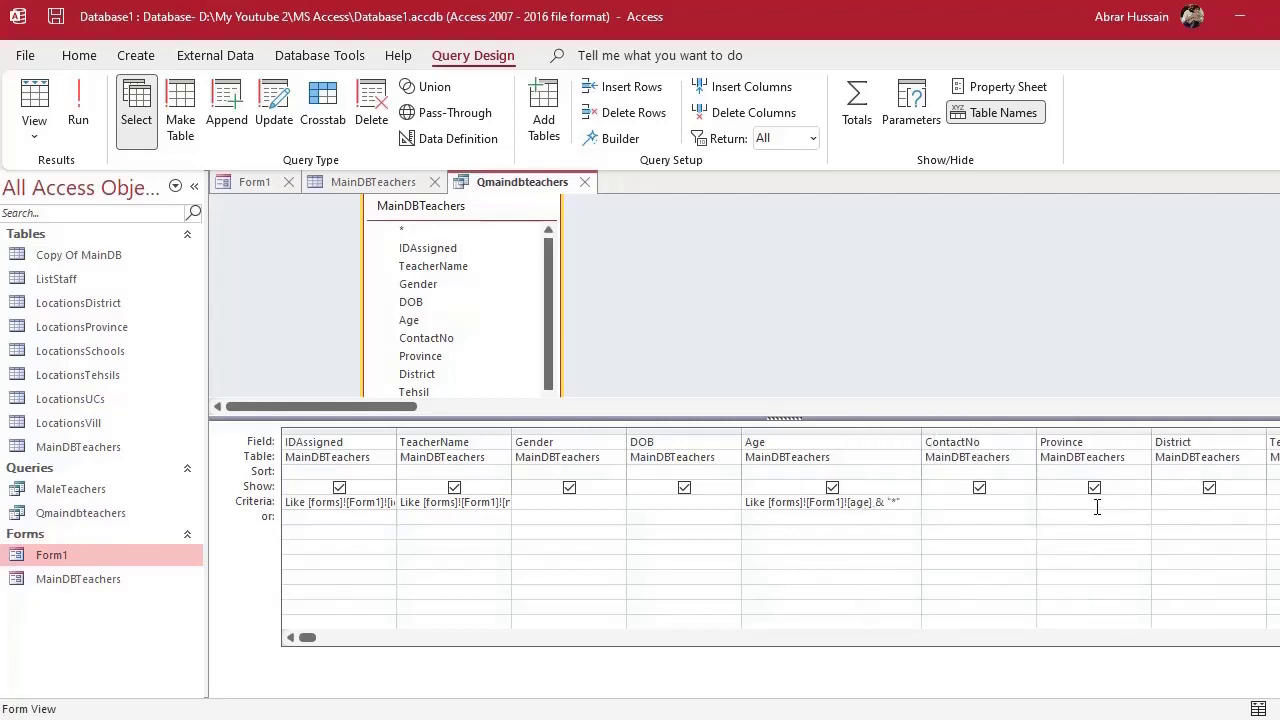
pyautogui.press('Up')
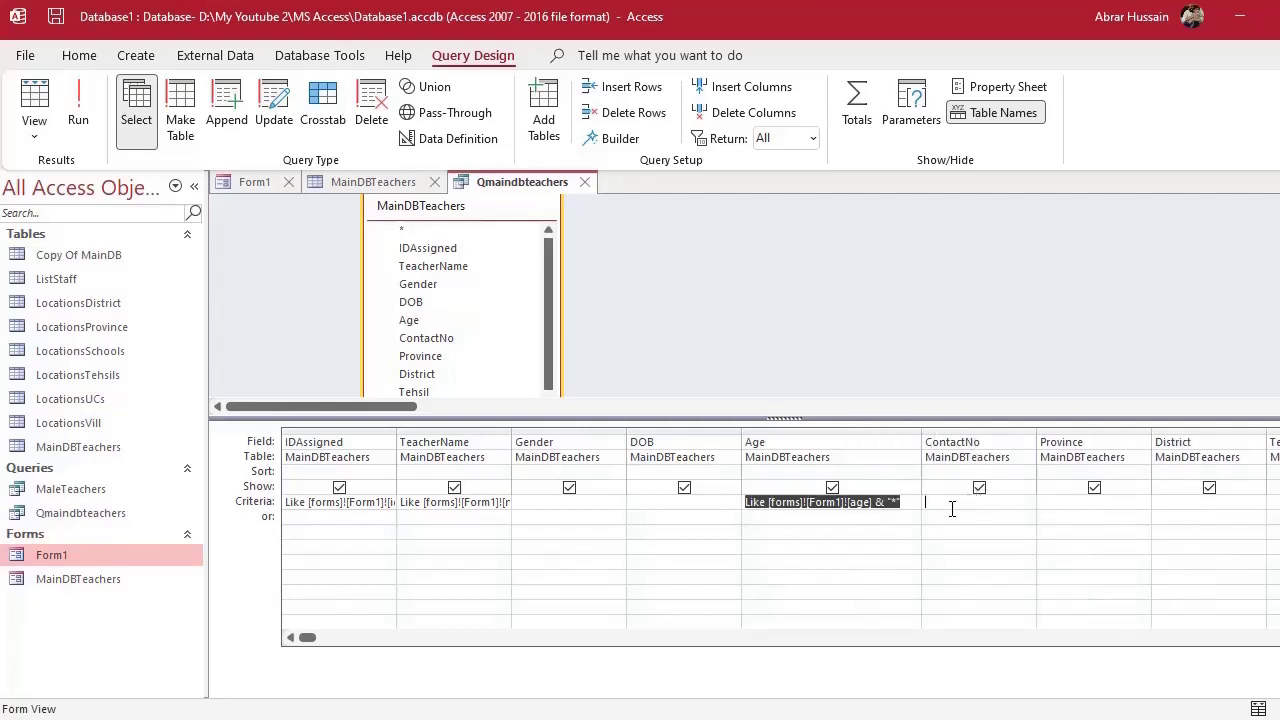
pyautogui.hotkey('ctrl', 'v')
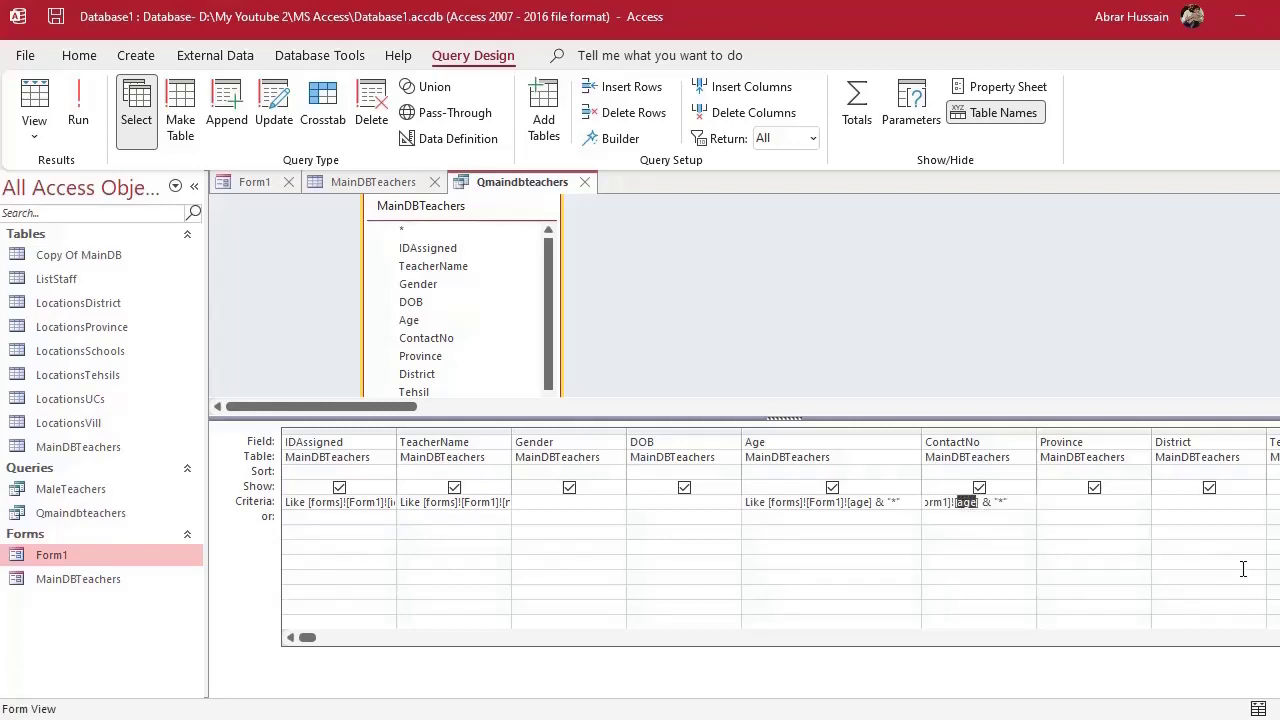
pyautogui.write('contactno')
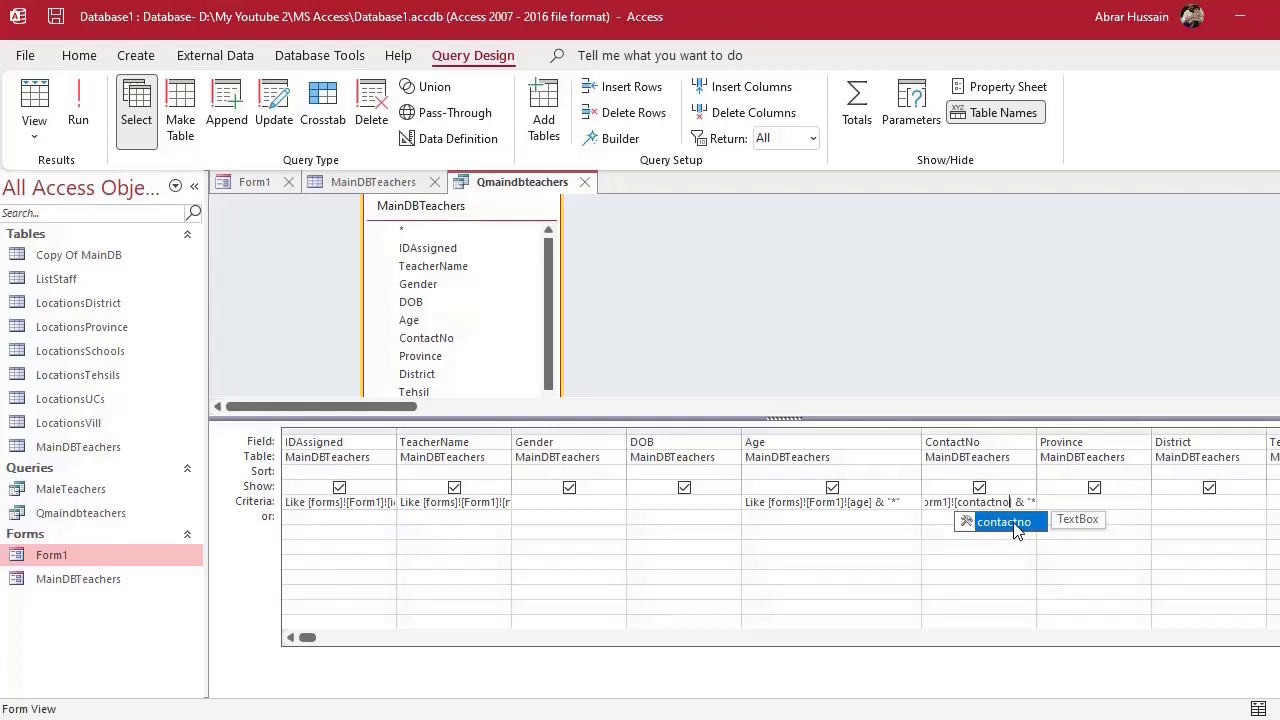
pyautogui.click(1006, 557)
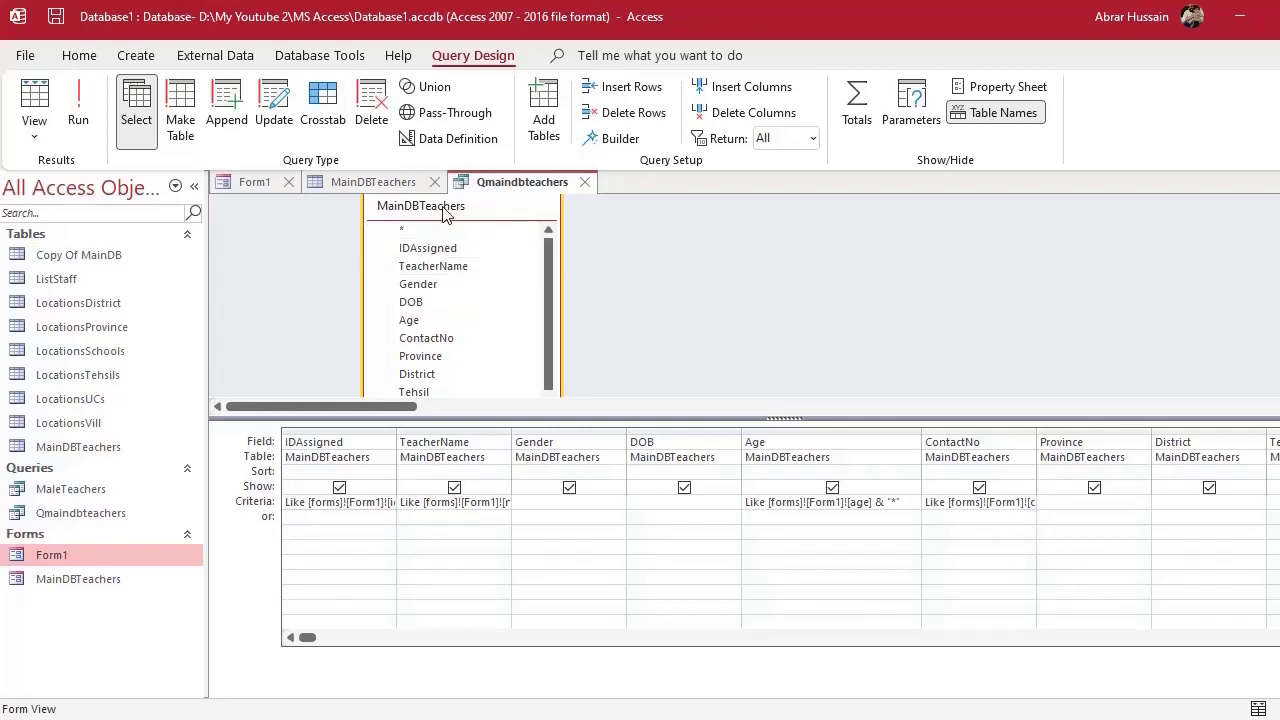
# Return to Form1, run the search beside the name box with the dummy contact number, and close the query results
pyautogui.click(254, 181)
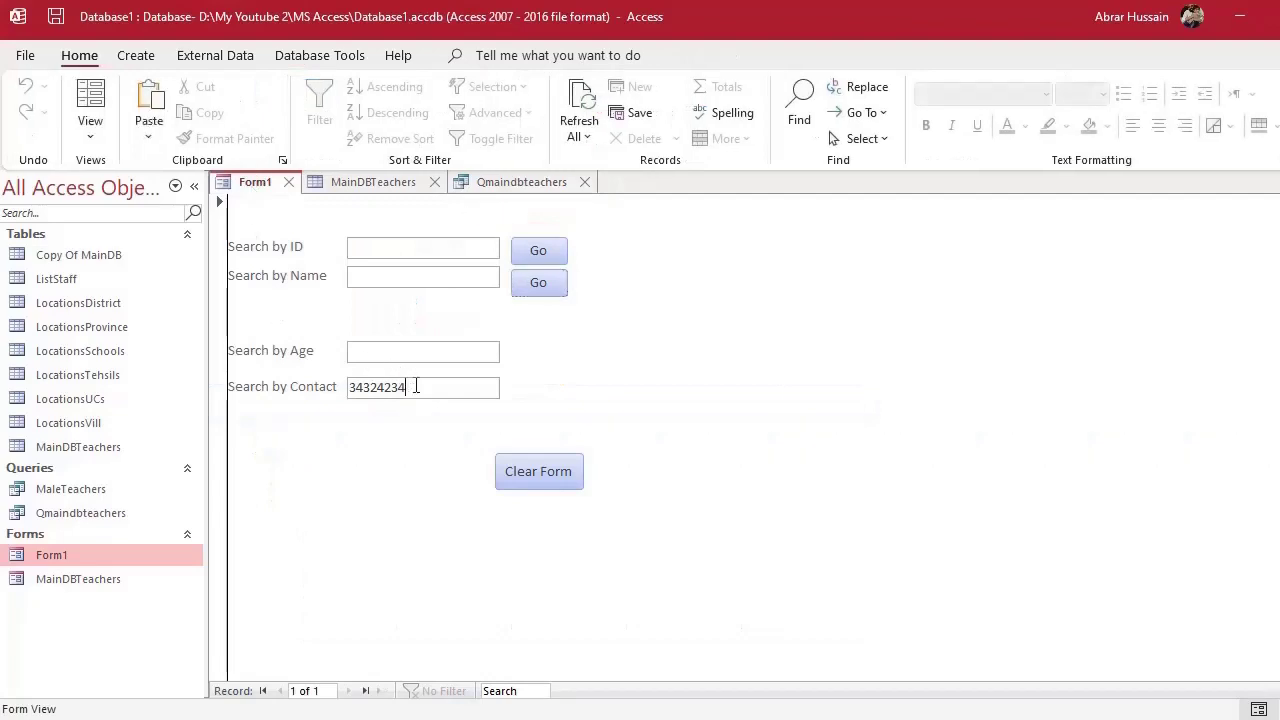
pyautogui.doubleClick(423, 394)
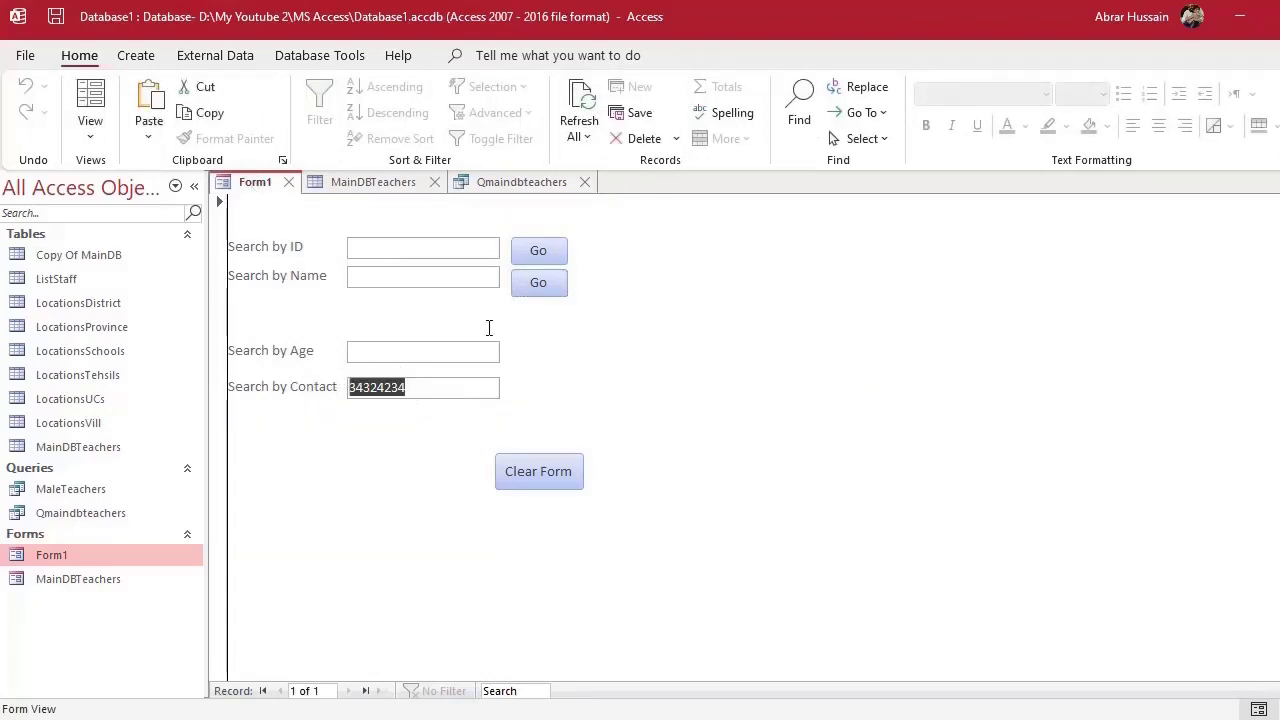
pyautogui.click(533, 286)
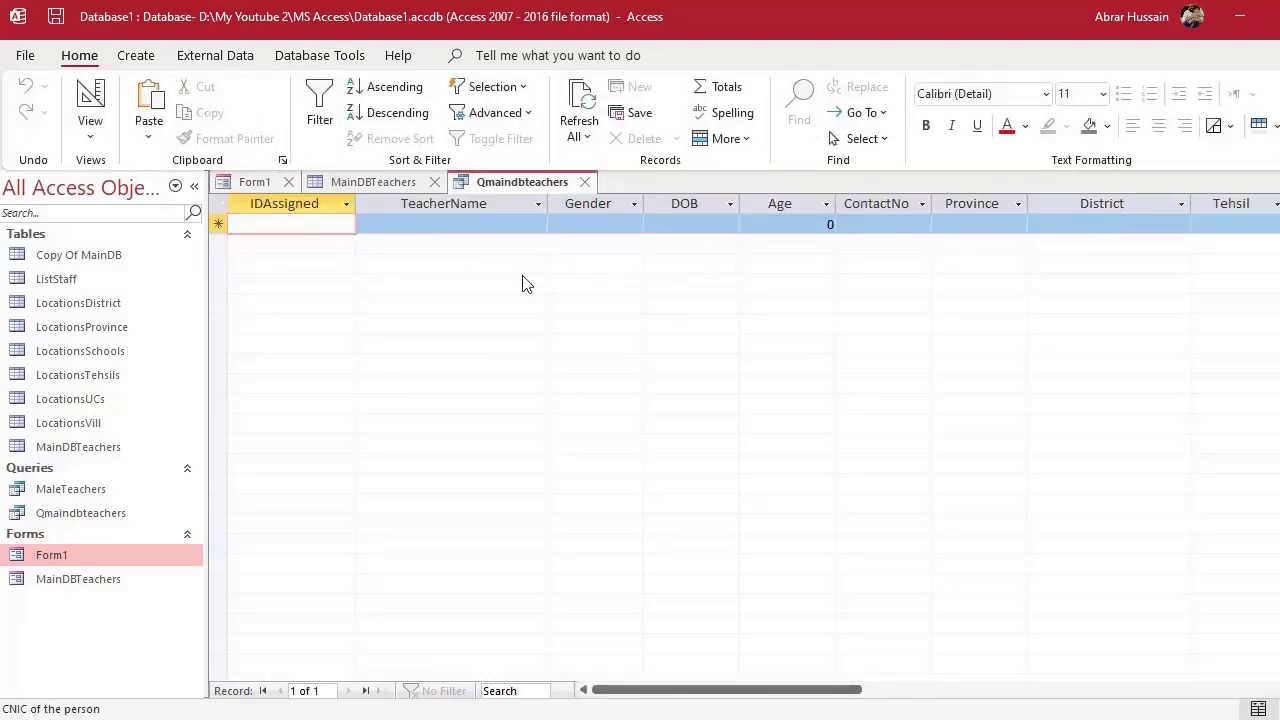
pyautogui.click(585, 182)
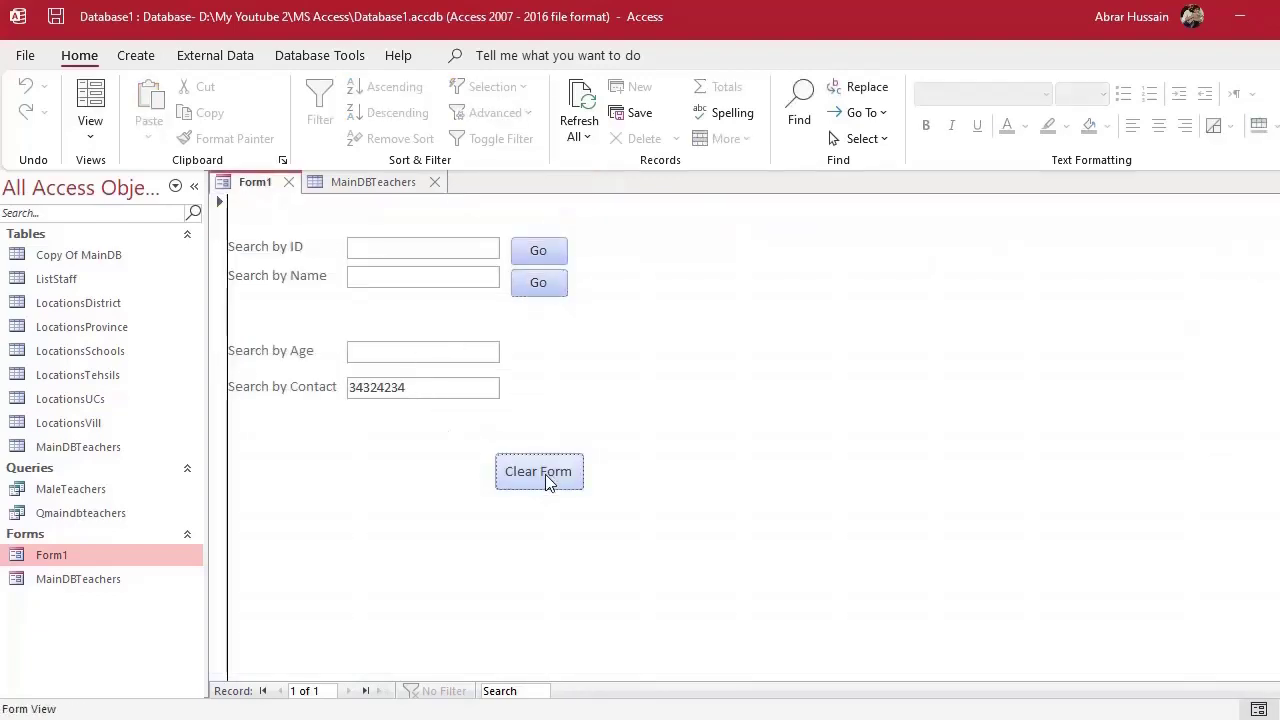
# Enter dummy text in the ID, Name and Age search boxes and test the Clear Form button
pyautogui.click(400, 248)
pyautogui.write('ew')
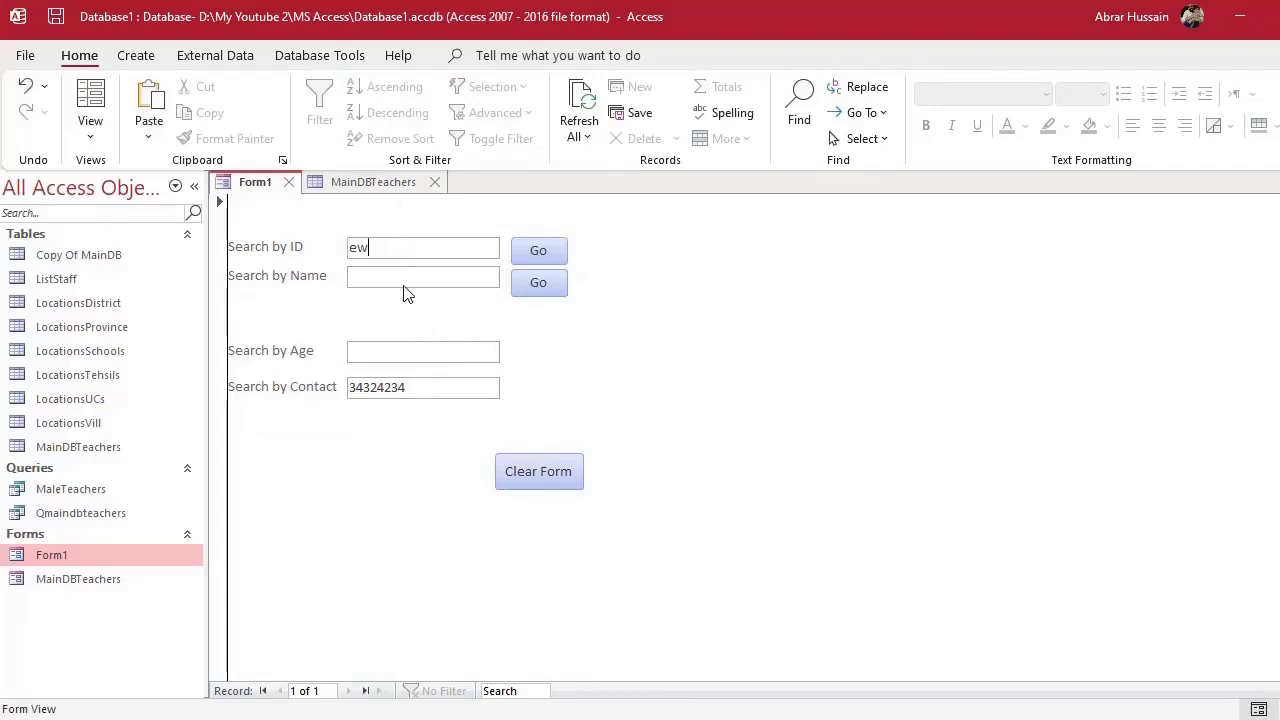
pyautogui.write('w')
pyautogui.click(404, 286)
pyautogui.write('weqwe')
pyautogui.click(428, 352)
pyautogui.write('qweqw')
pyautogui.click(526, 470)
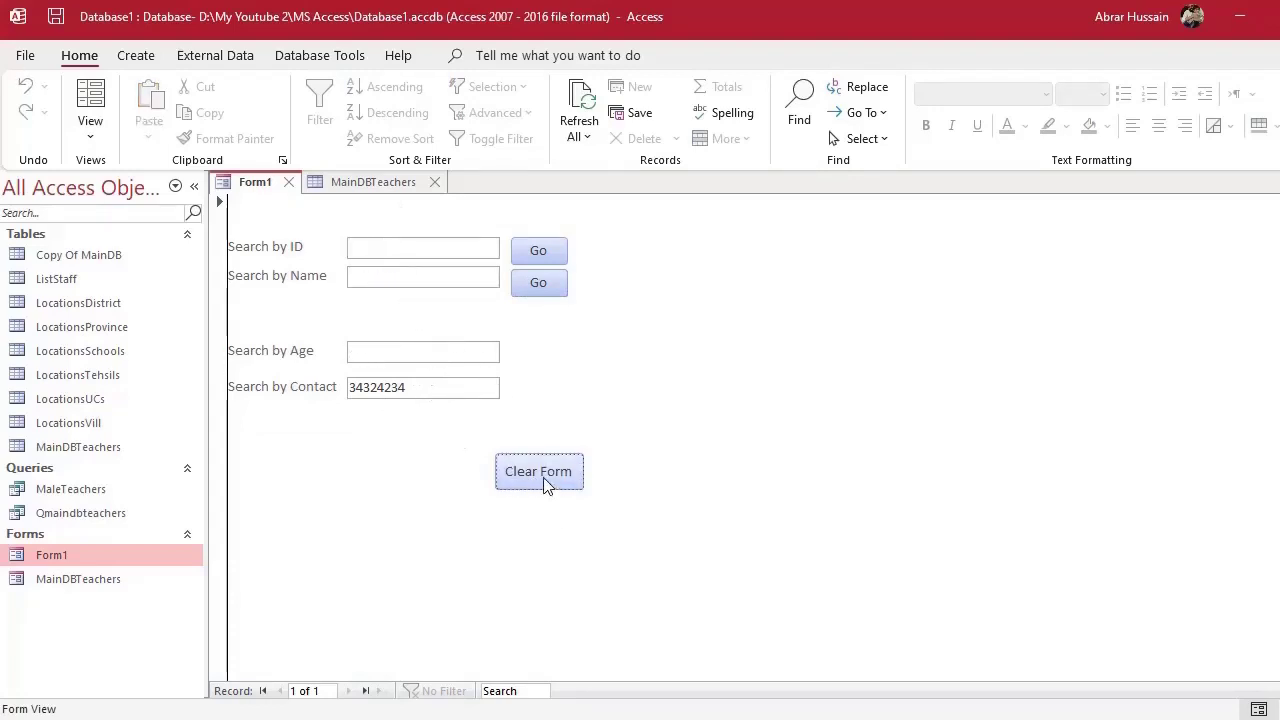
# Switch Form1 to Design View and open the On Click event procedure of the Clear Form button
pyautogui.click(90, 135)
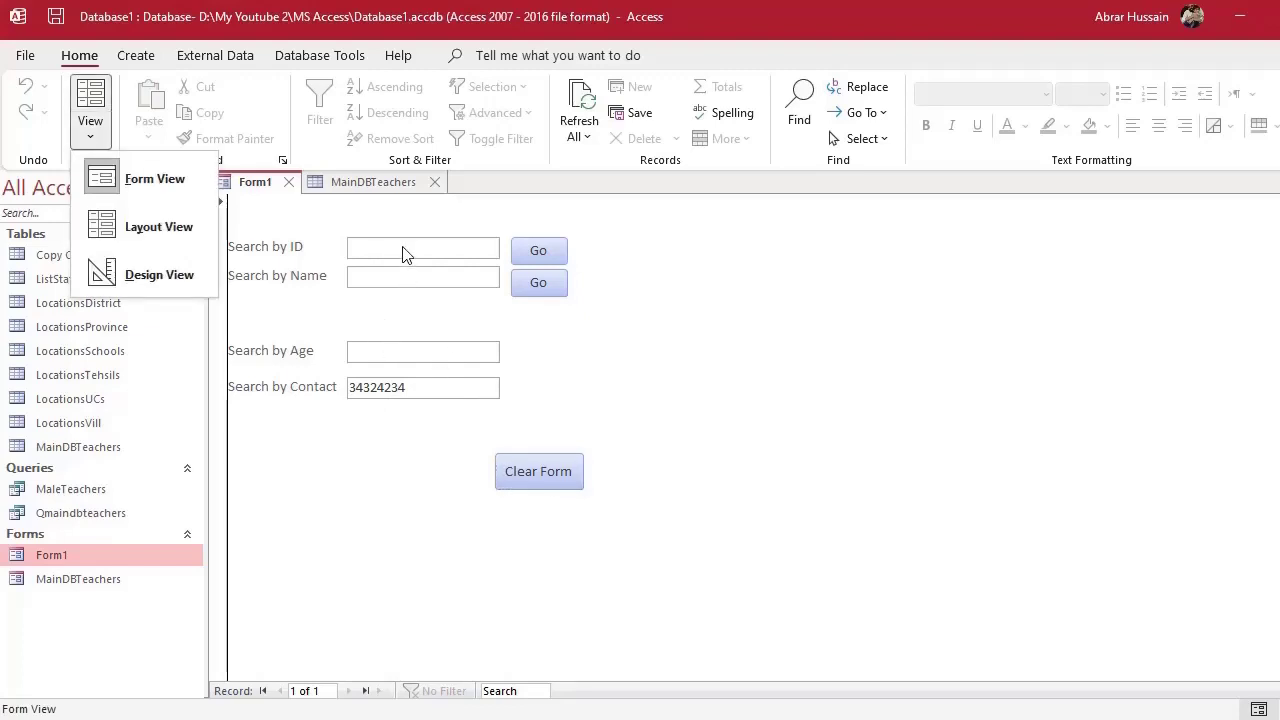
pyautogui.click(150, 275)
pyautogui.click(557, 415)
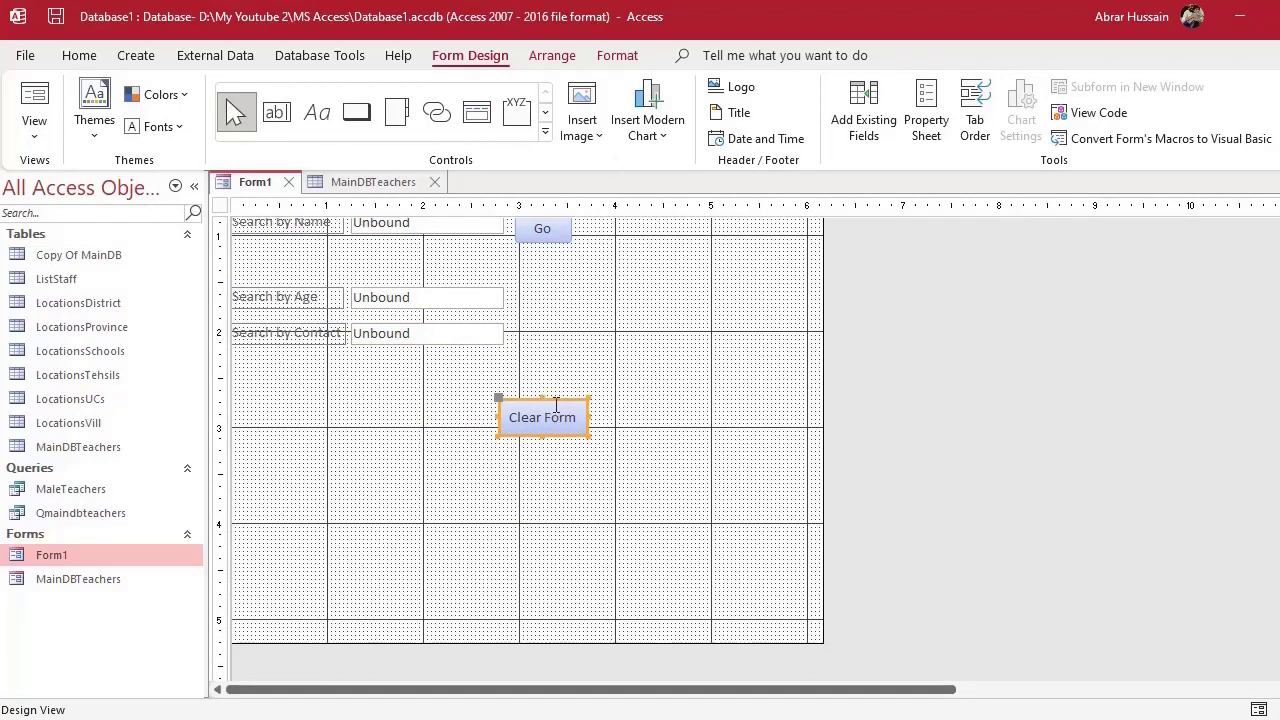
pyautogui.doubleClick(550, 412)
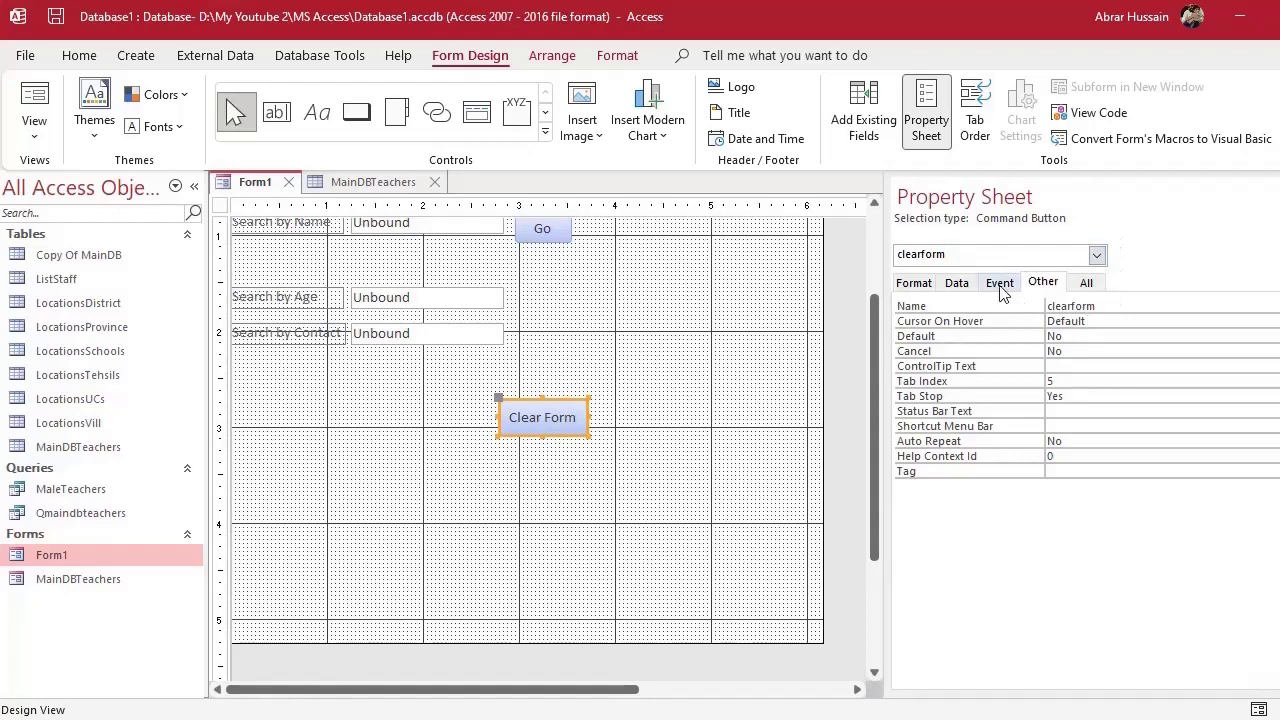
pyautogui.click(1000, 284)
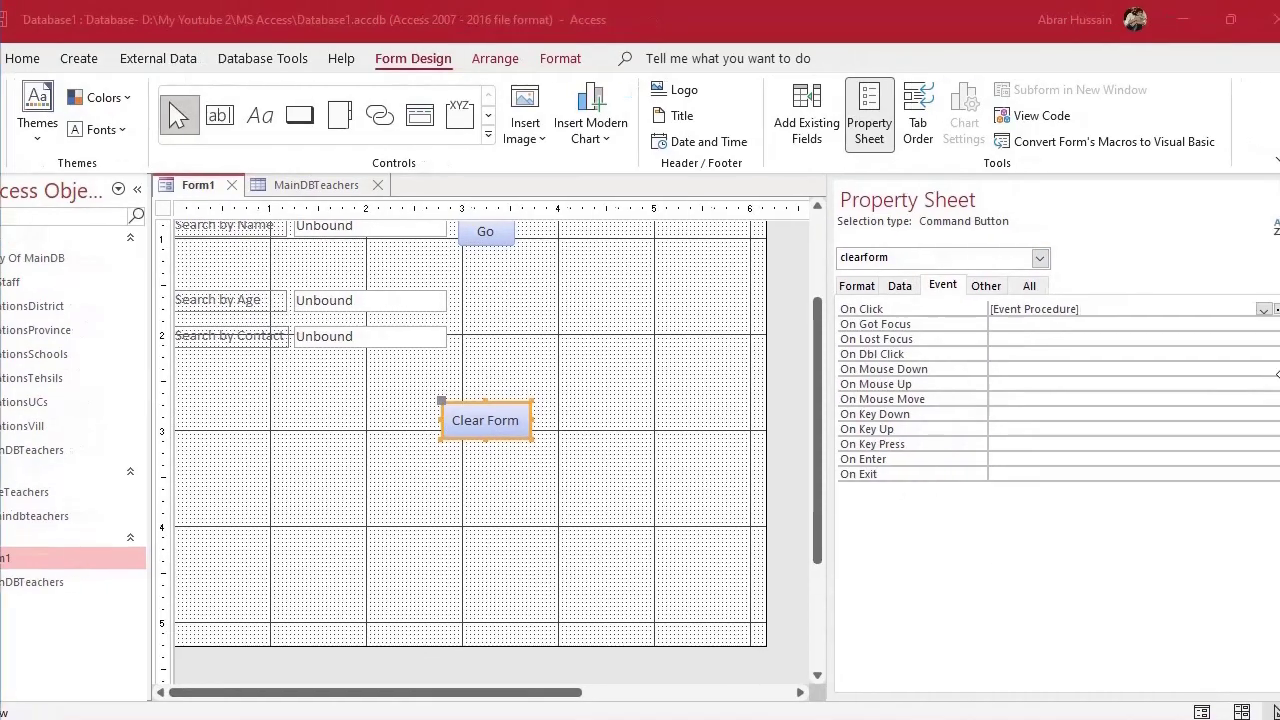
pyautogui.click(1267, 312)
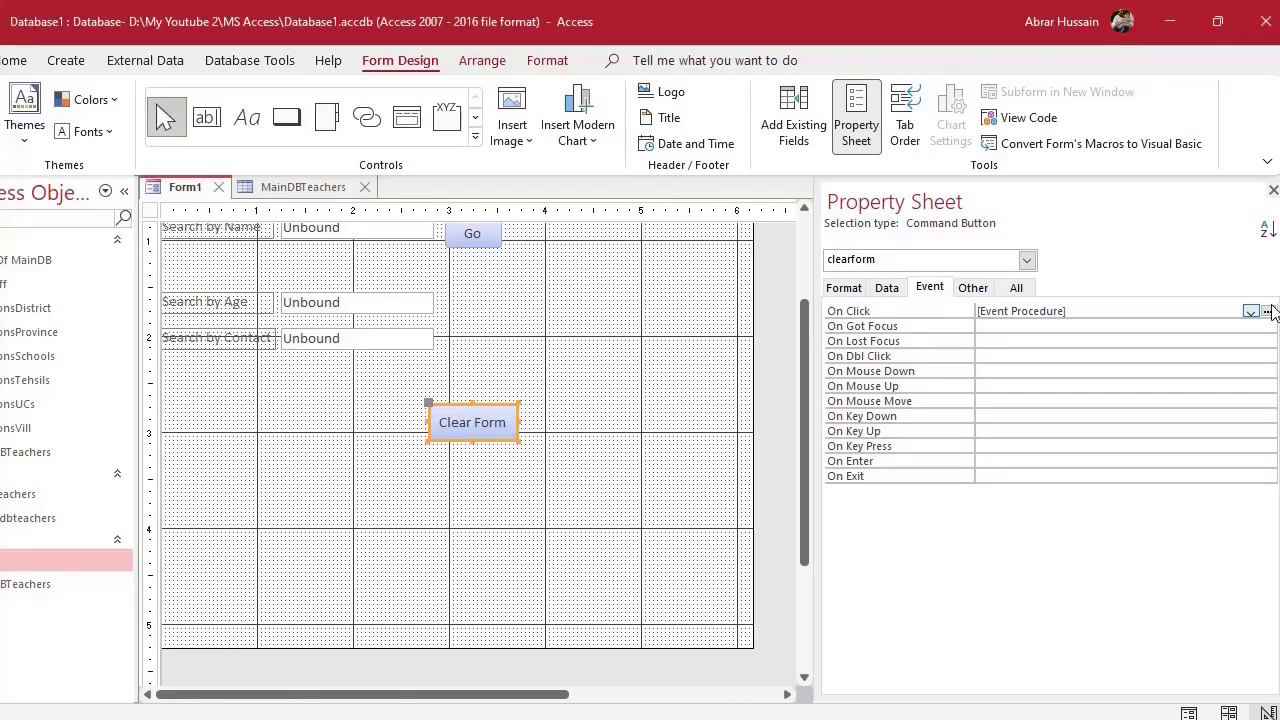
pyautogui.click(1267, 312)
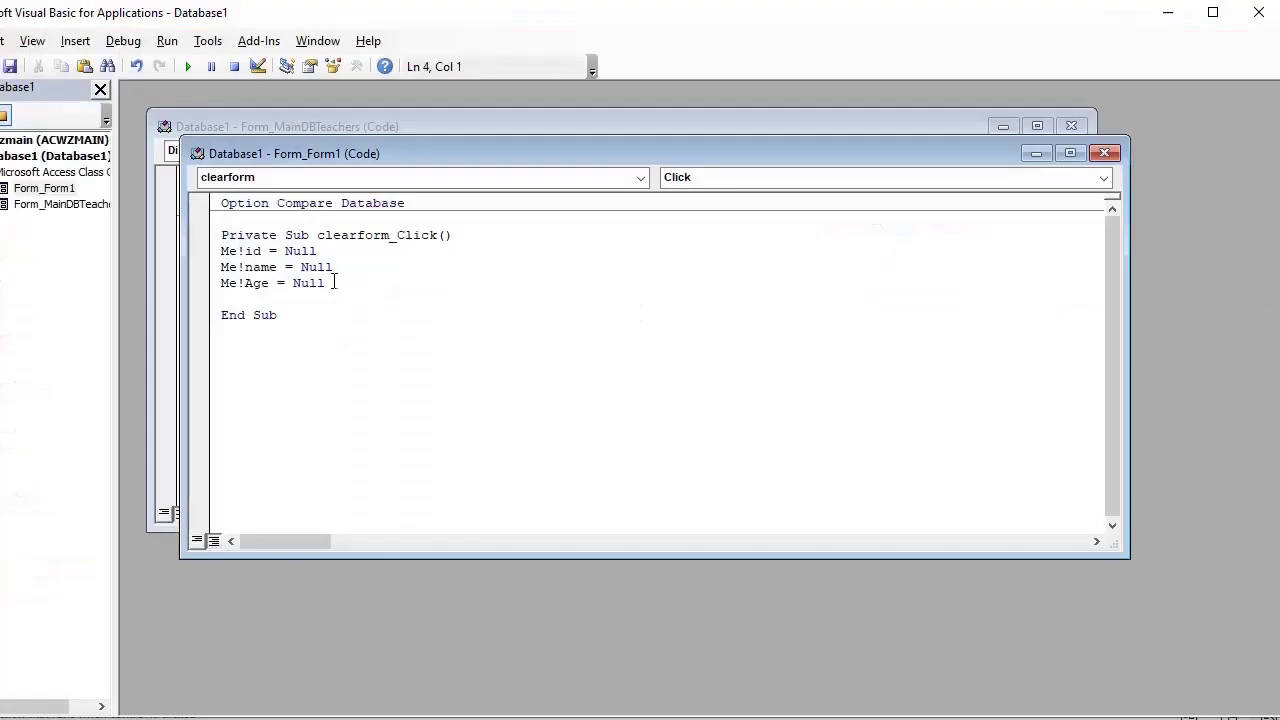
# Add the line Me!contactno = Null below the Age line in clearform_Click and close the code editor
pyautogui.moveTo(328, 283); pyautogui.dragTo(220, 284)
pyautogui.hotkey('ctrl', 'c')
pyautogui.click(250, 299)
pyautogui.hotkey('ctrl', 'v')
pyautogui.doubleClick(266, 298)
pyautogui.write('contactno')
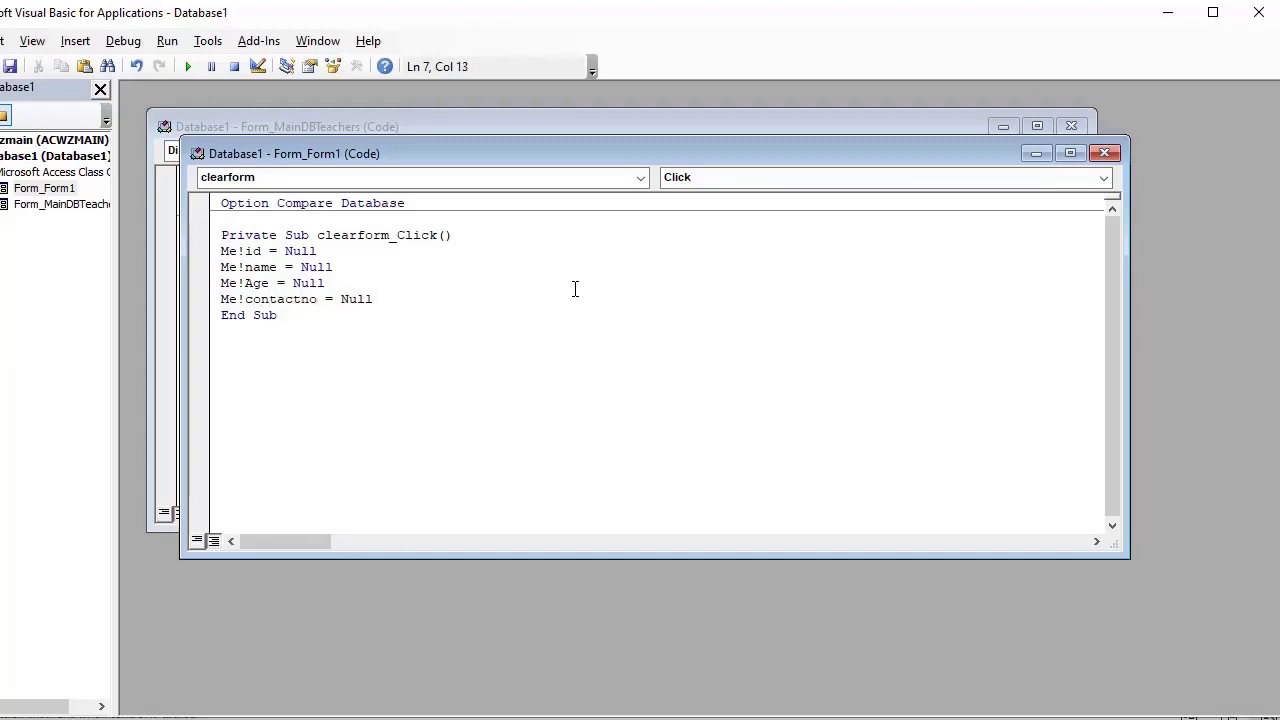
pyautogui.click(382, 318)
pyautogui.click(1258, 12)
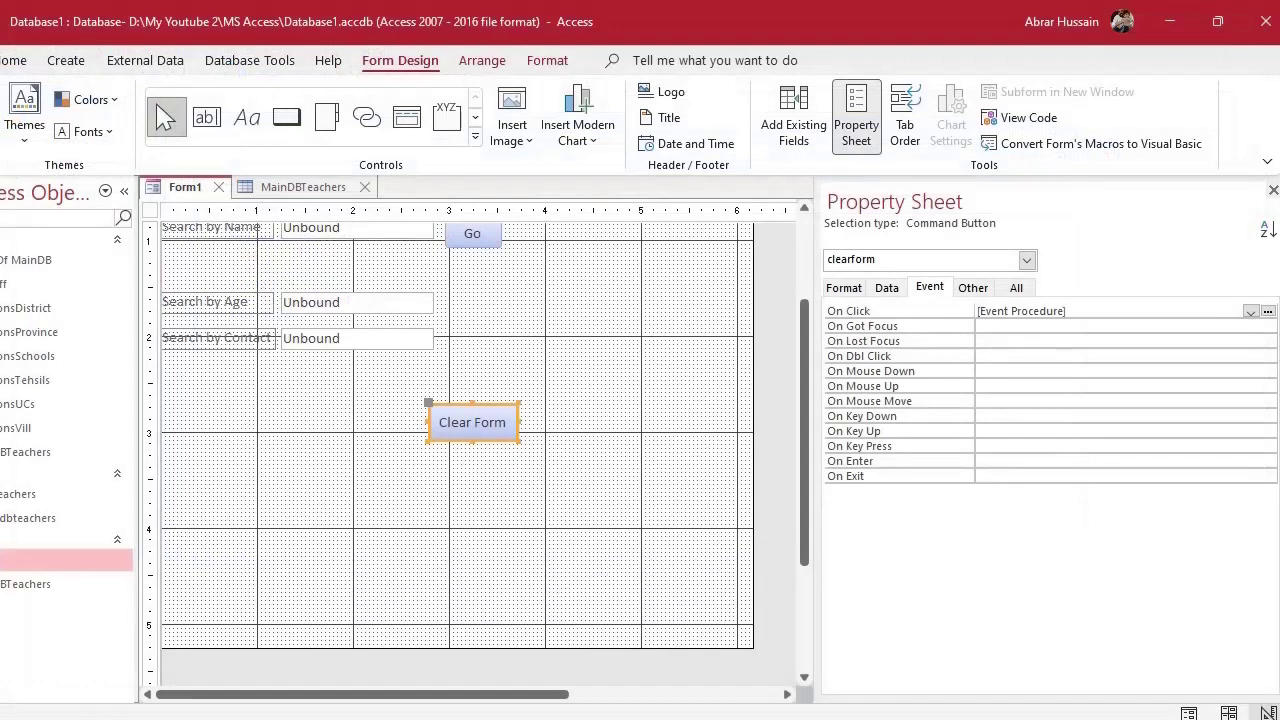
# Show Form1 in Form View and test Clear Form with wseqweqwe and 2012 entered in the Search by Contact box
pyautogui.press('F5')
pyautogui.click(466, 478)
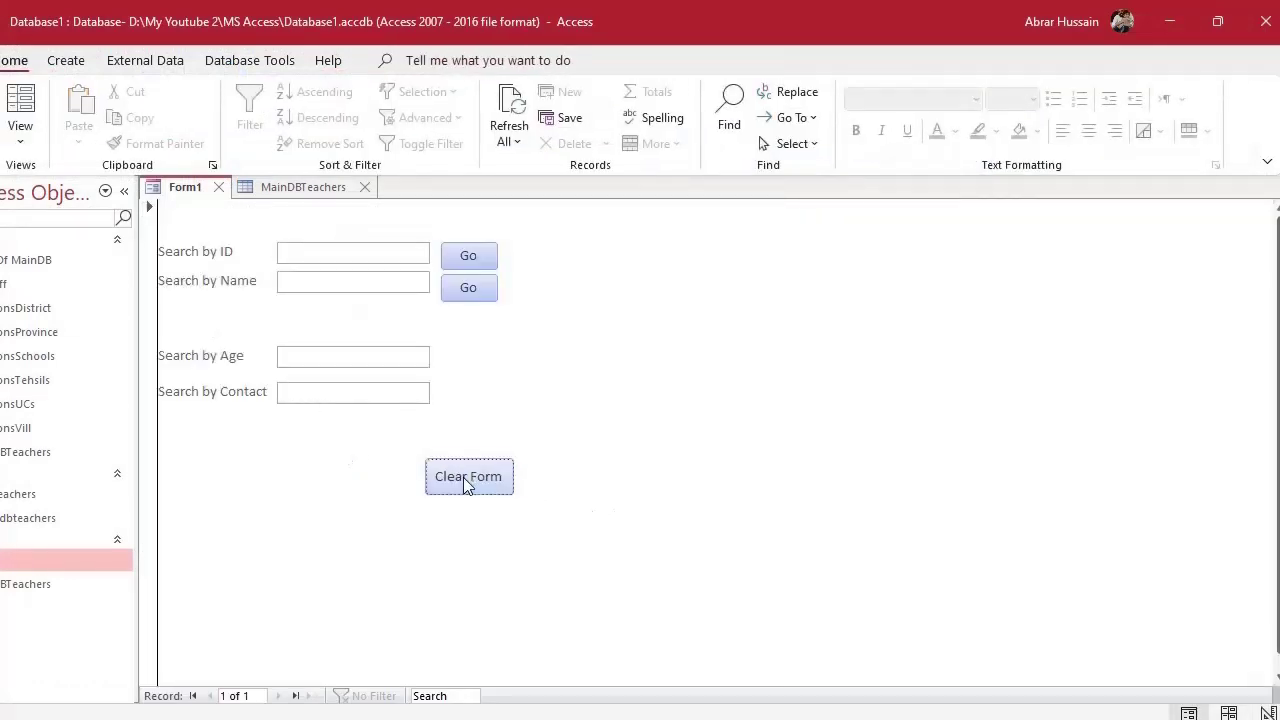
pyautogui.click(334, 396)
pyautogui.write('wseqweqwe')
pyautogui.click(485, 472)
pyautogui.click(334, 394)
pyautogui.write('2012')
pyautogui.click(466, 474)
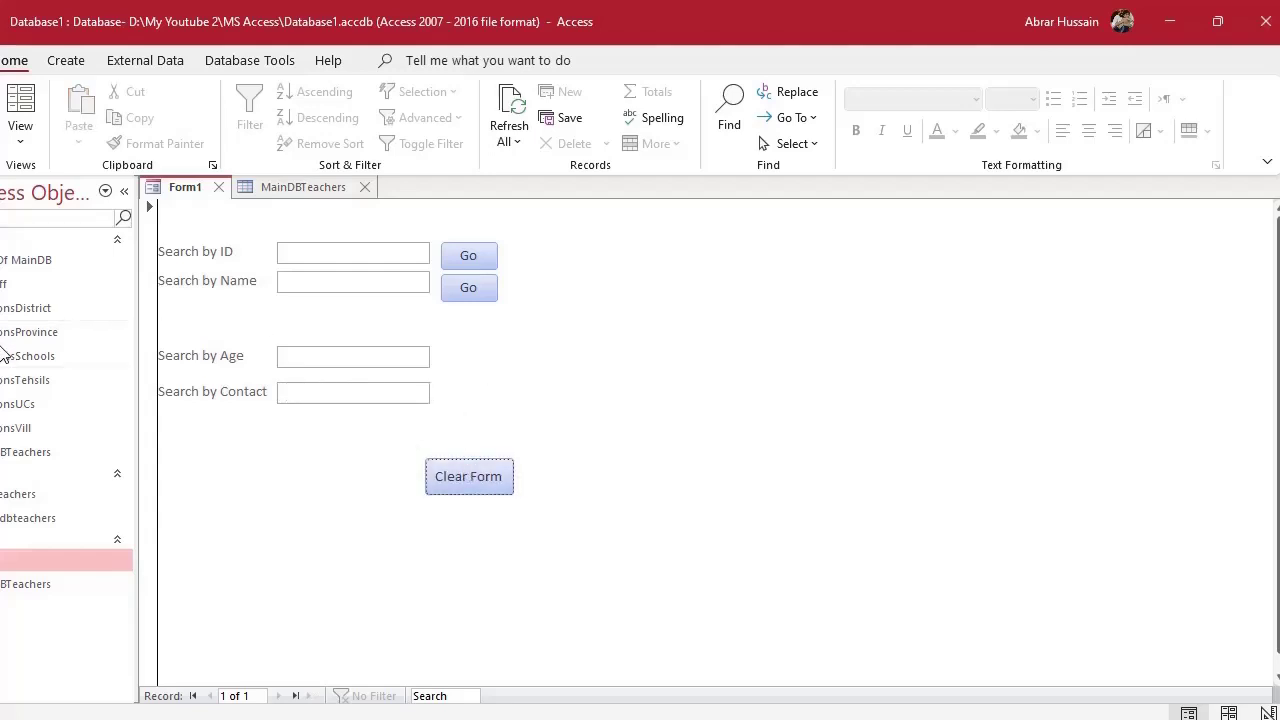
# Open the Qmaindbteachers query in Design View, hide the property sheet and check the District column's criteria and show setting
pyautogui.click(280, 189)
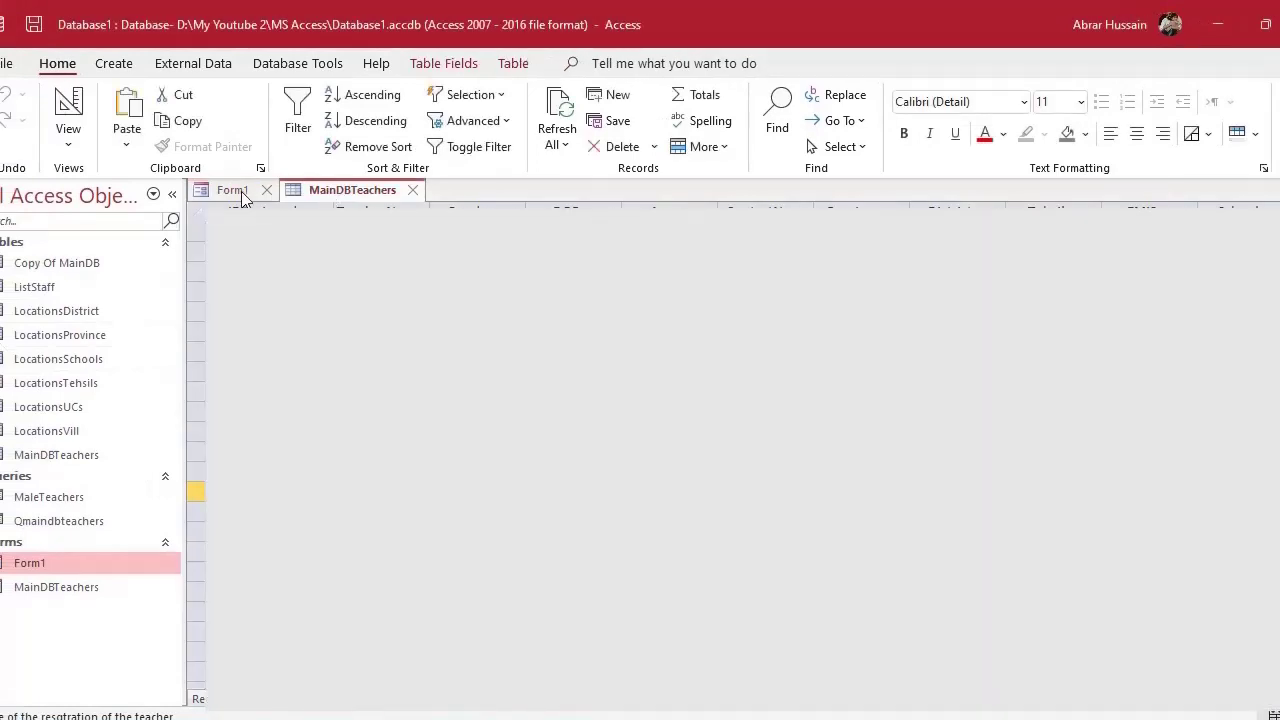
pyautogui.click(232, 190)
pyautogui.doubleClick(58, 521)
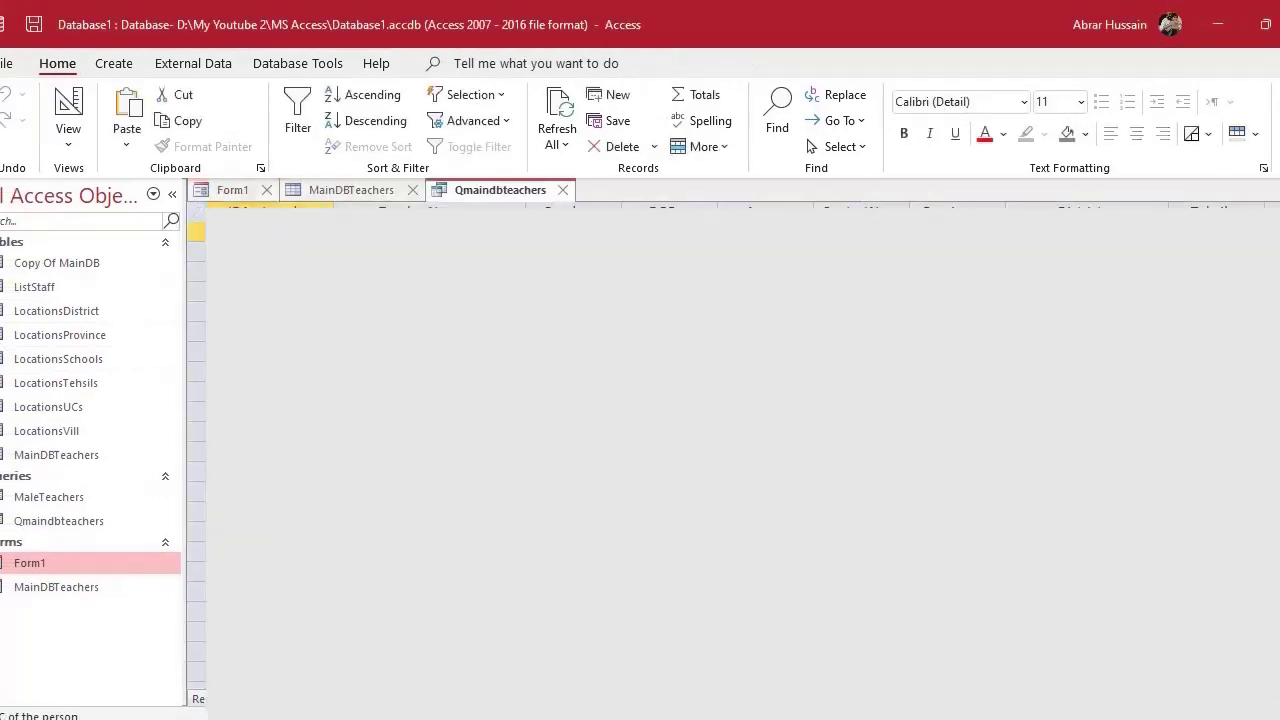
pyautogui.click(68, 103)
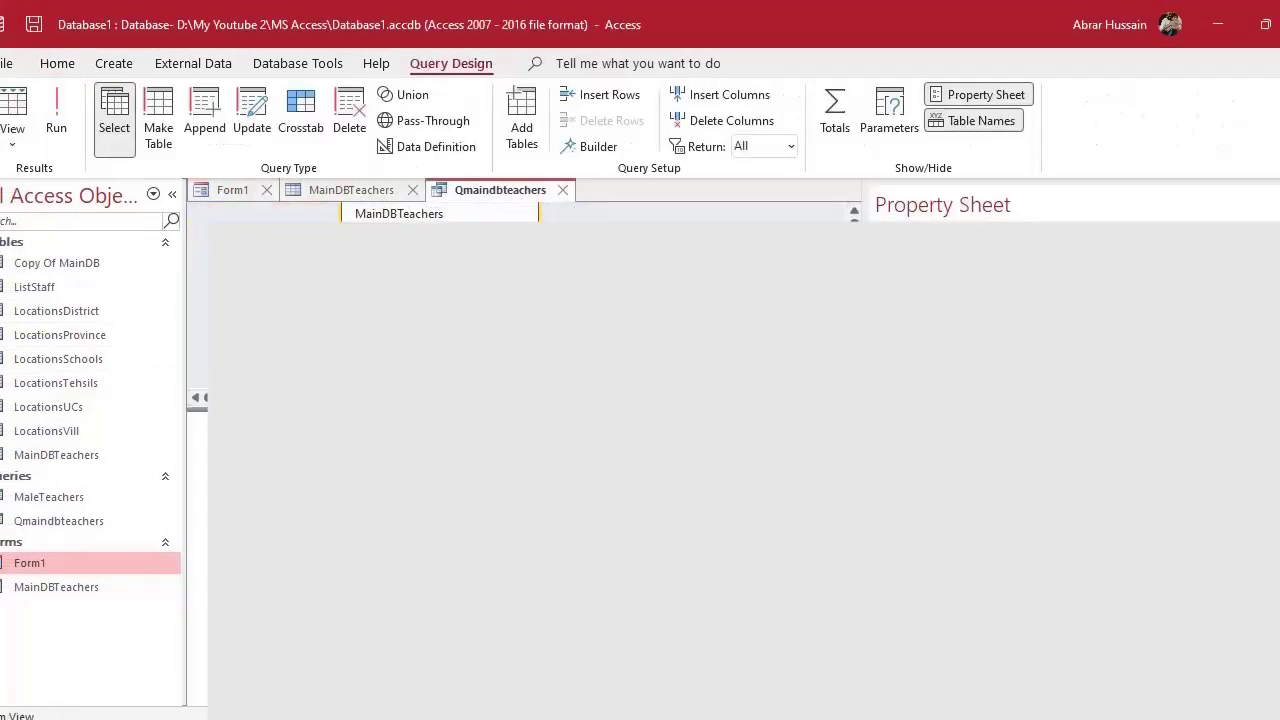
pyautogui.press('F4')
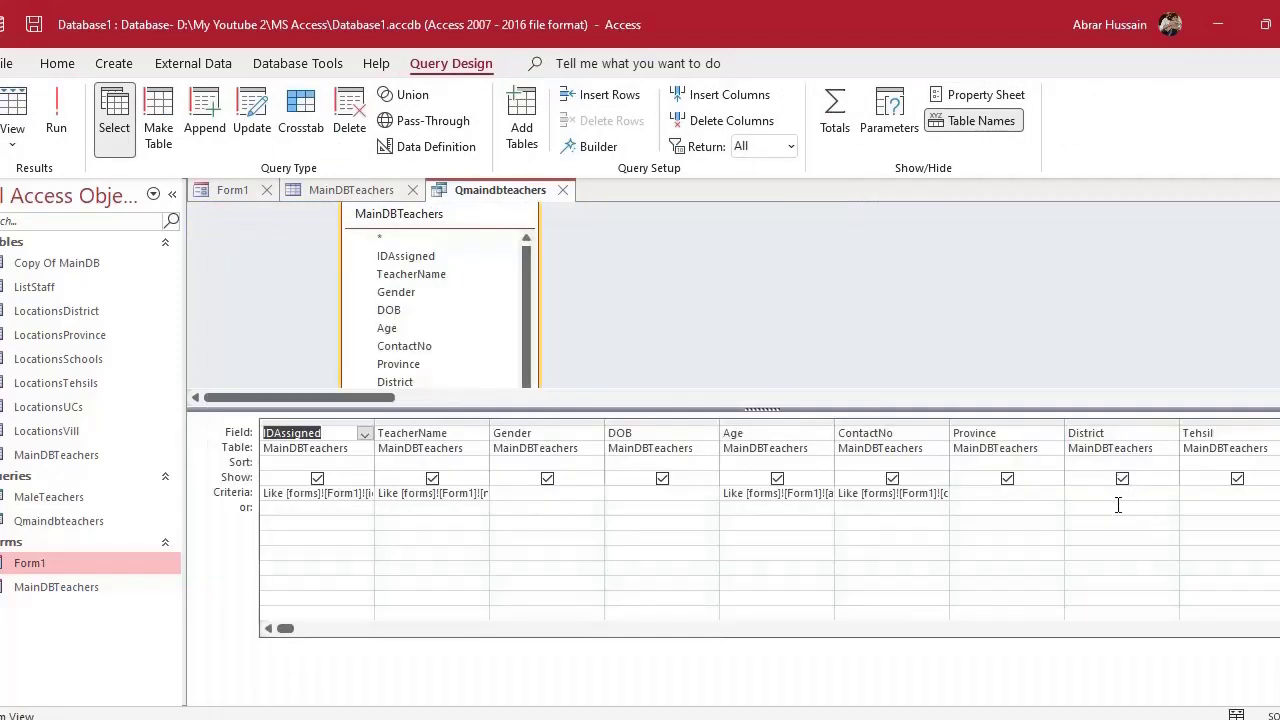
pyautogui.click(1118, 505)
pyautogui.click(1104, 436)
pyautogui.click(1121, 481)
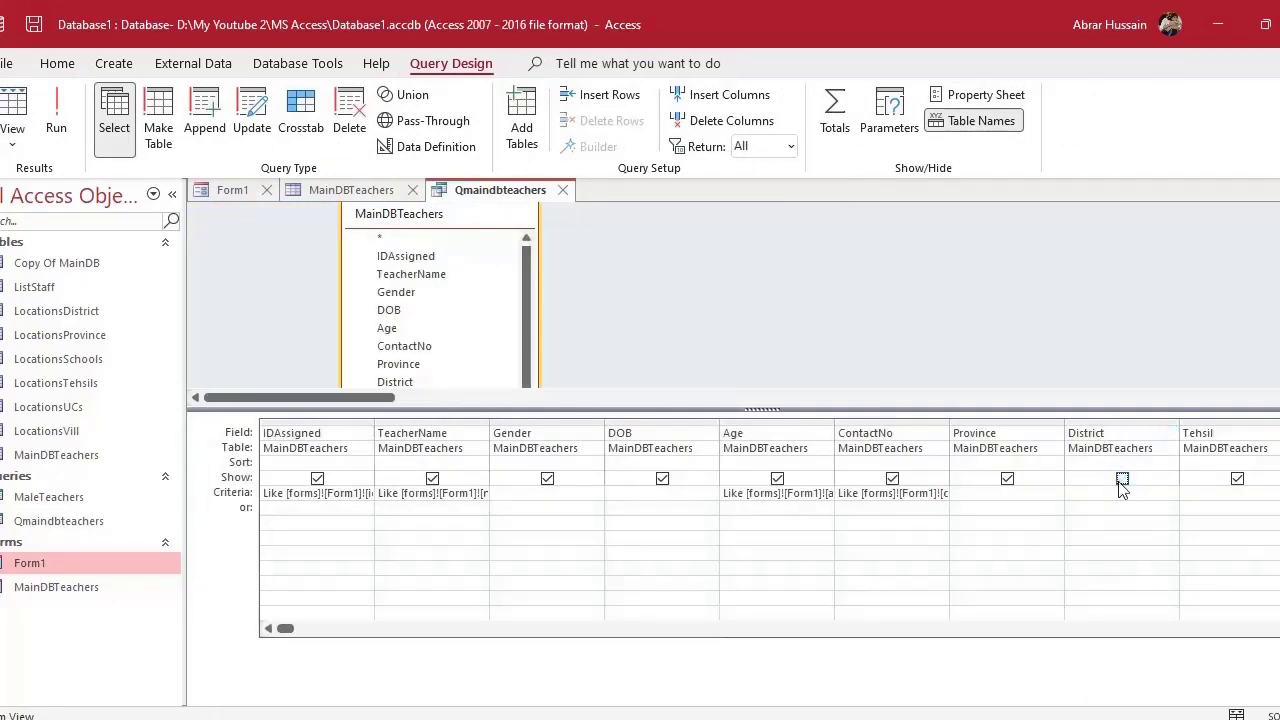
pyautogui.click(1122, 482)
# Switch Form1 to Design View and duplicate the Search by Contact label and text box directly below the originals
pyautogui.click(243, 191)
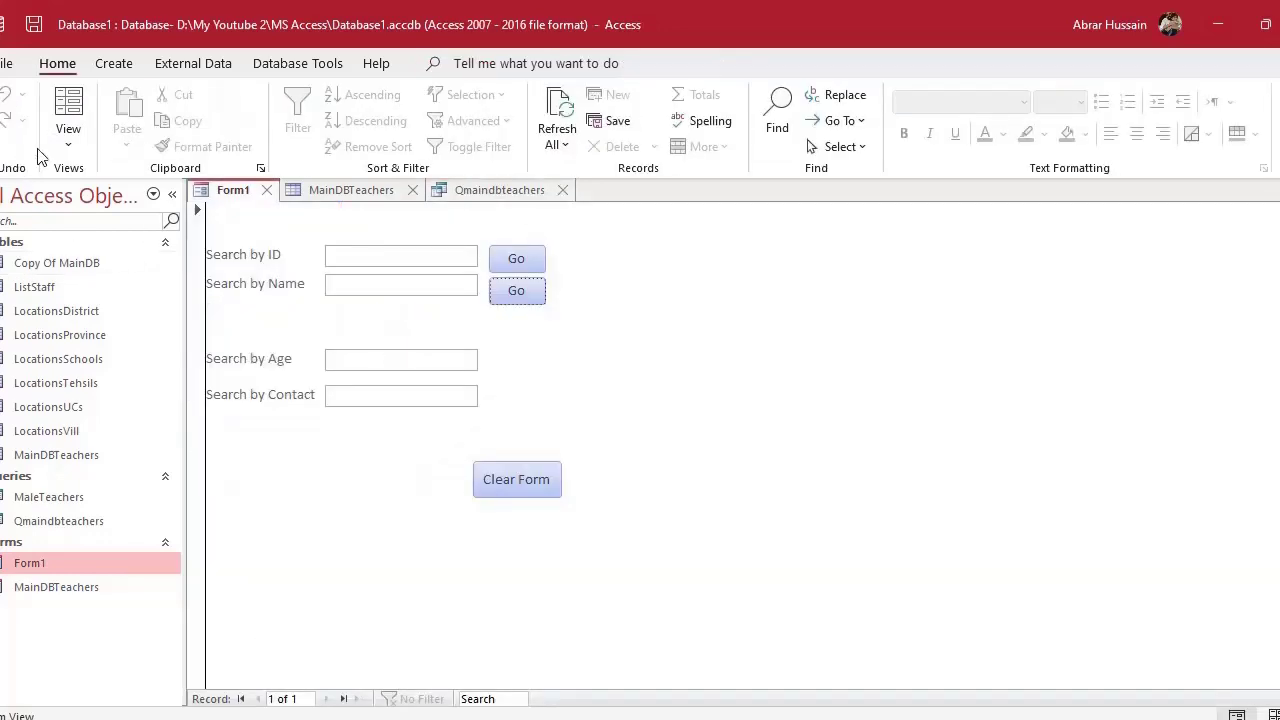
pyautogui.click(62, 140)
pyautogui.click(80, 281)
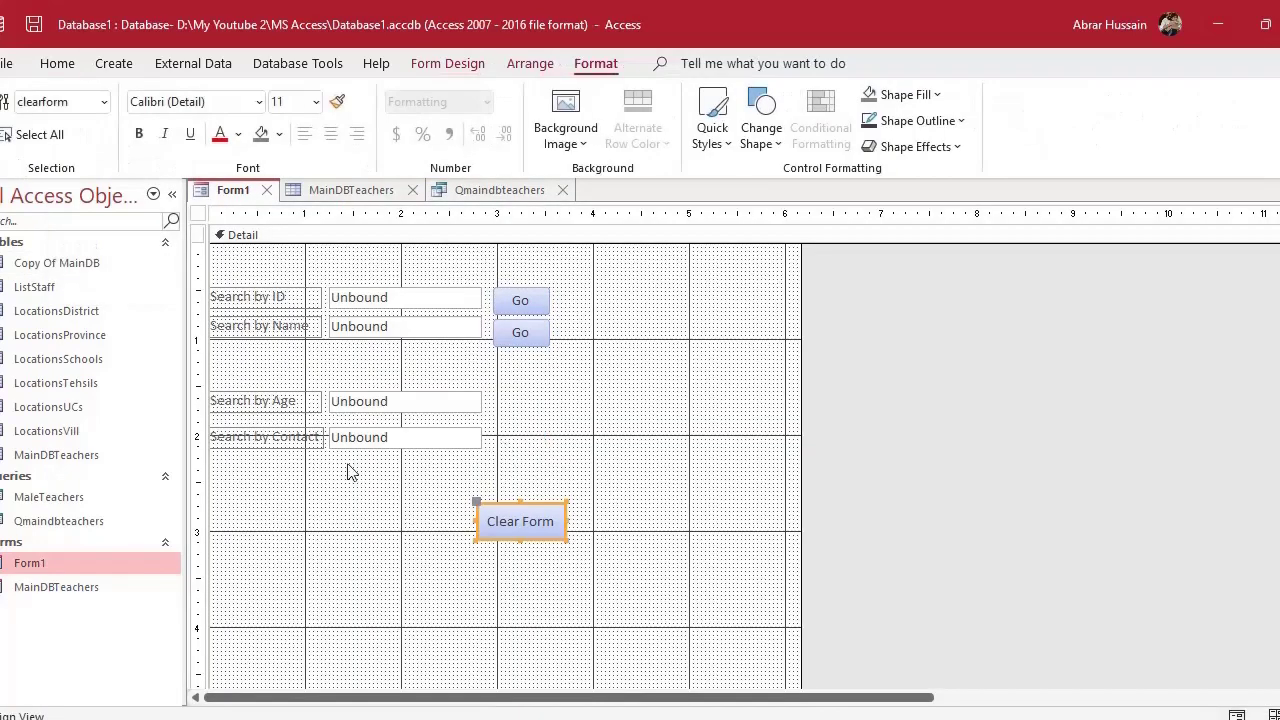
pyautogui.click(297, 448)
pyautogui.keyDown('shift'); pyautogui.click(408, 437); pyautogui.keyUp('shift')
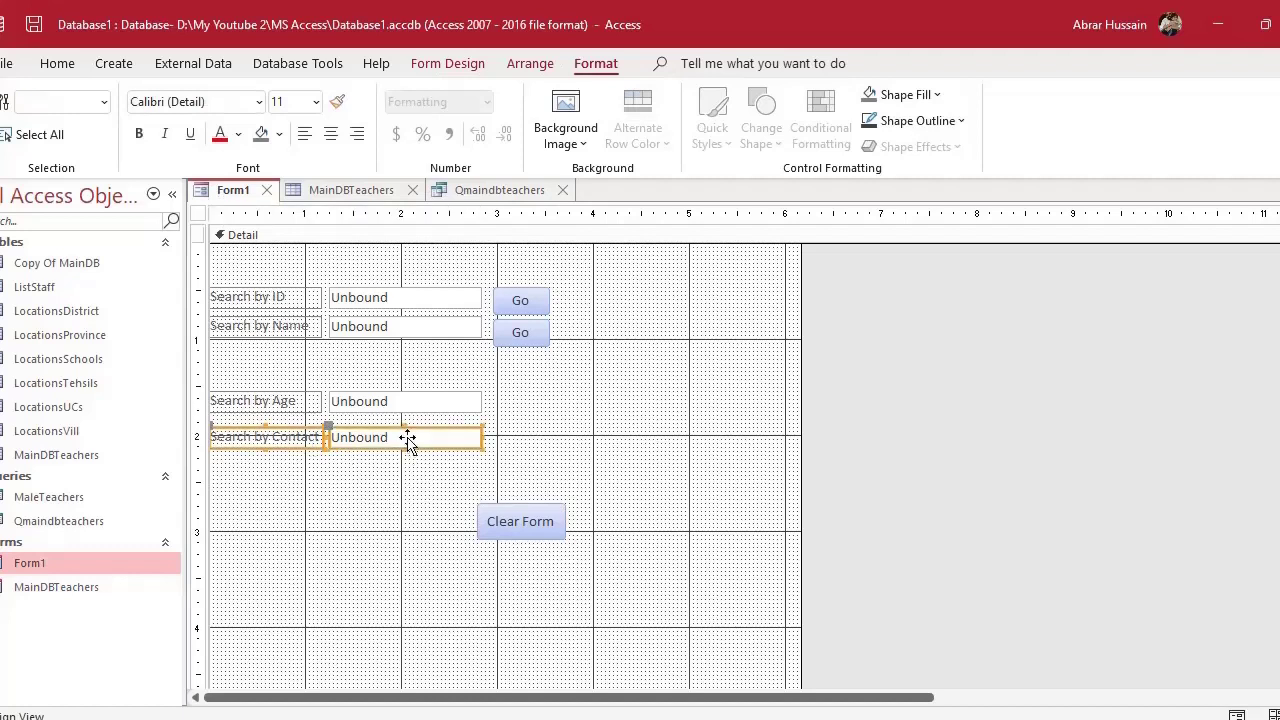
pyautogui.hotkey('ctrl', 'c')
pyautogui.hotkey('ctrl', 'v')
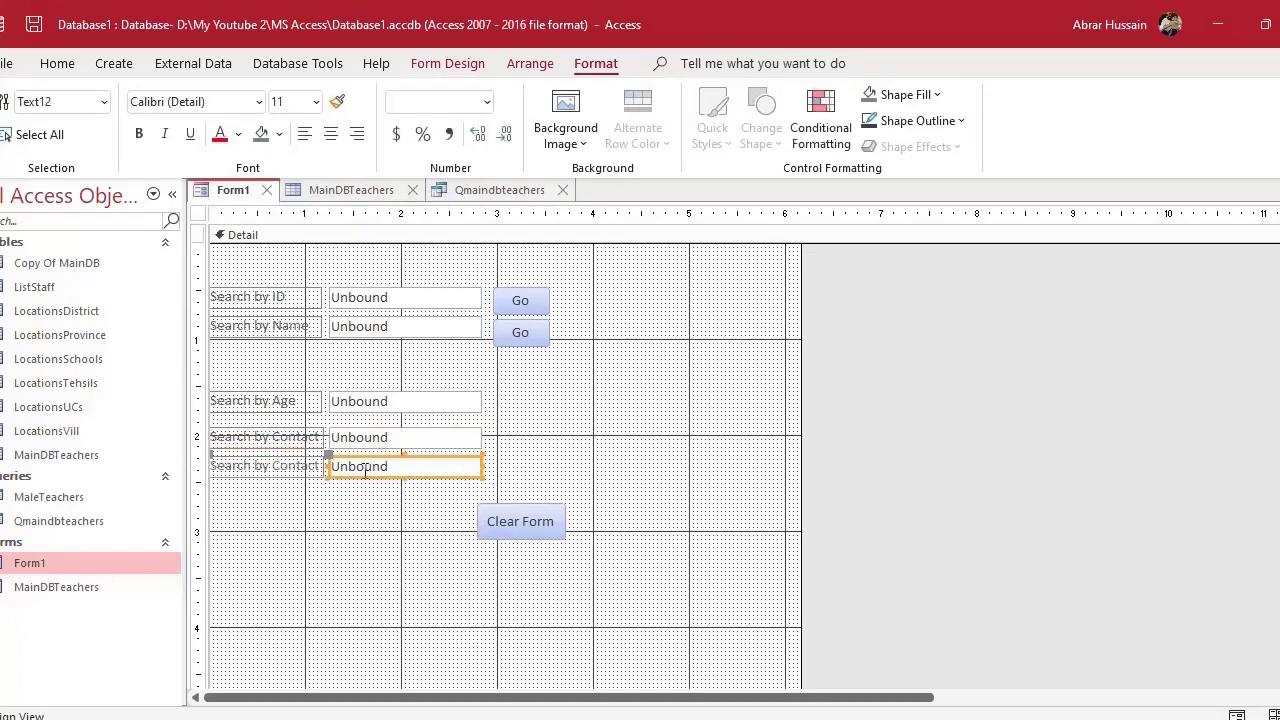
# Change the duplicated label's caption to Search by District
pyautogui.click(291, 521)
pyautogui.click(278, 466)
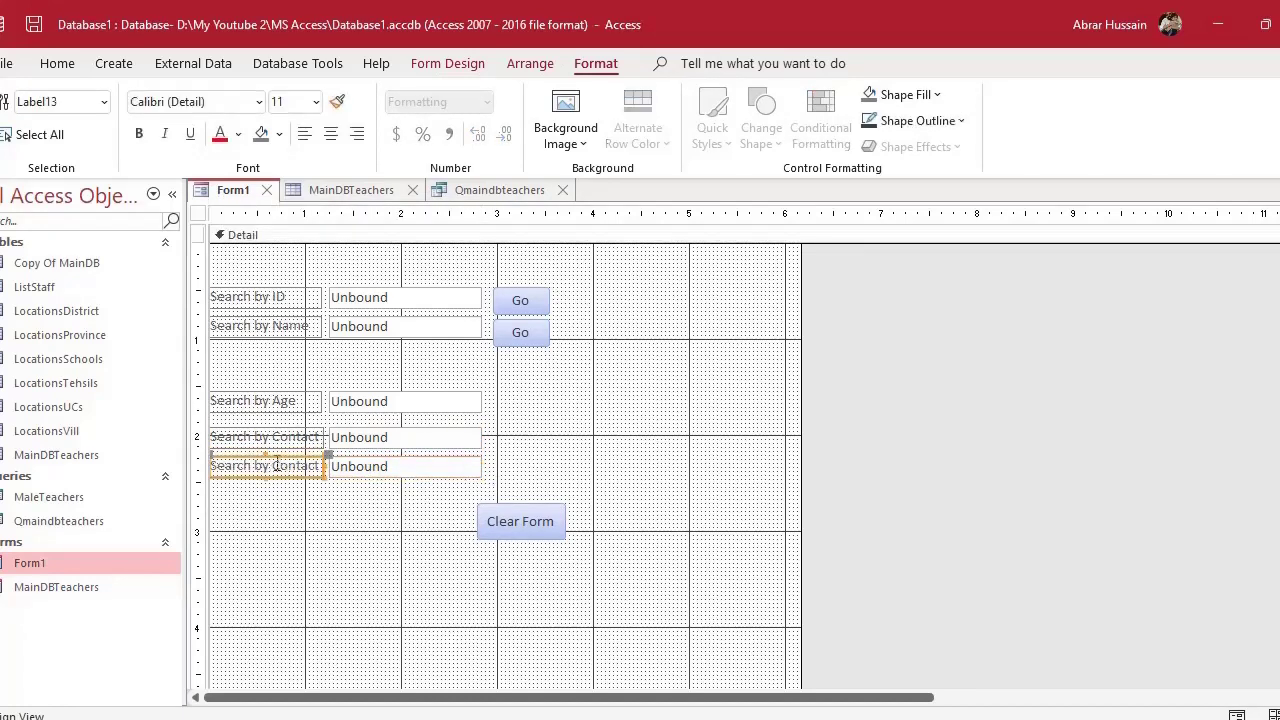
pyautogui.moveTo(273, 466); pyautogui.dragTo(327, 466)
pyautogui.write('Dis')
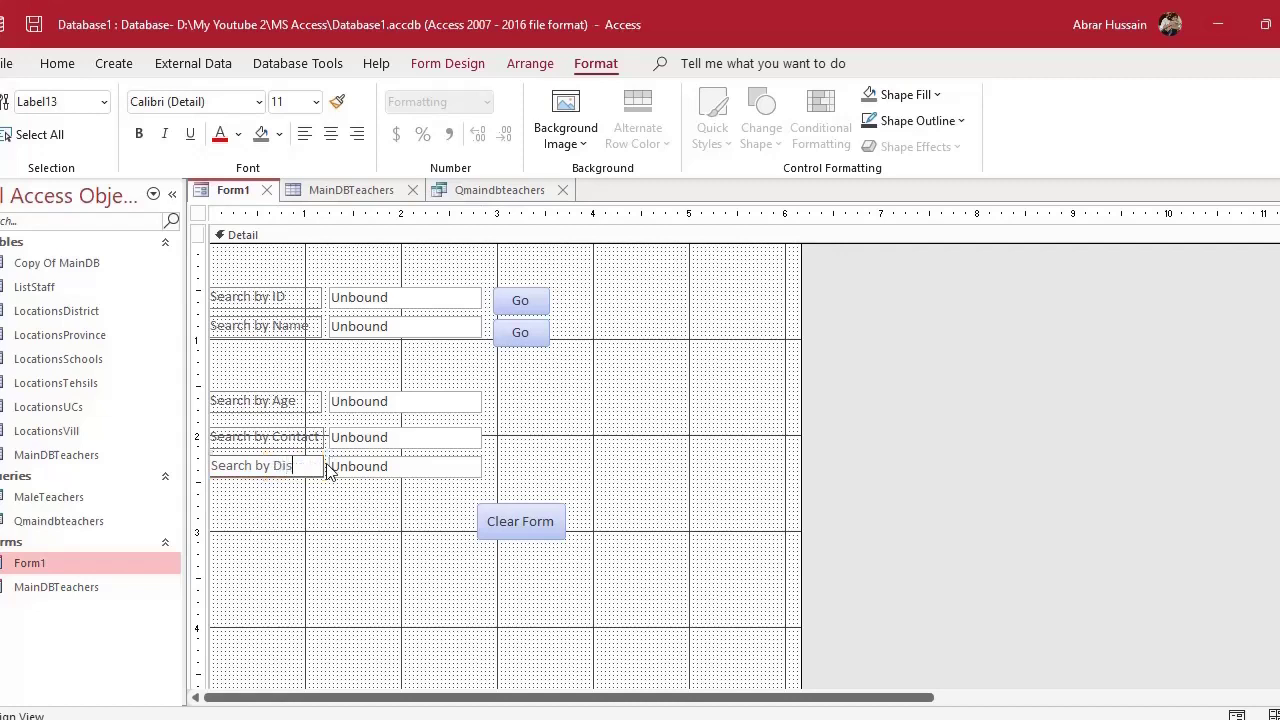
pyautogui.write('truct')
pyautogui.click(390, 483)
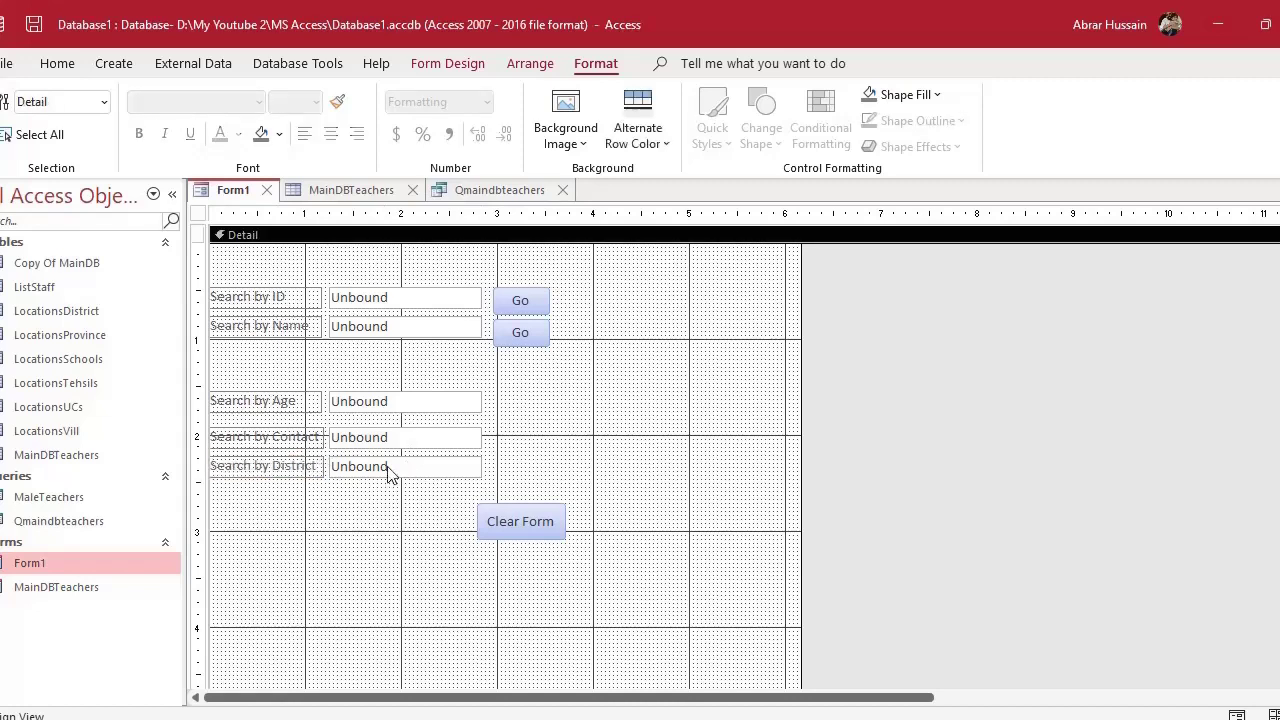
# Name the text box beside the Search by District label district
pyautogui.click(383, 460)
pyautogui.doubleClick(383, 460)
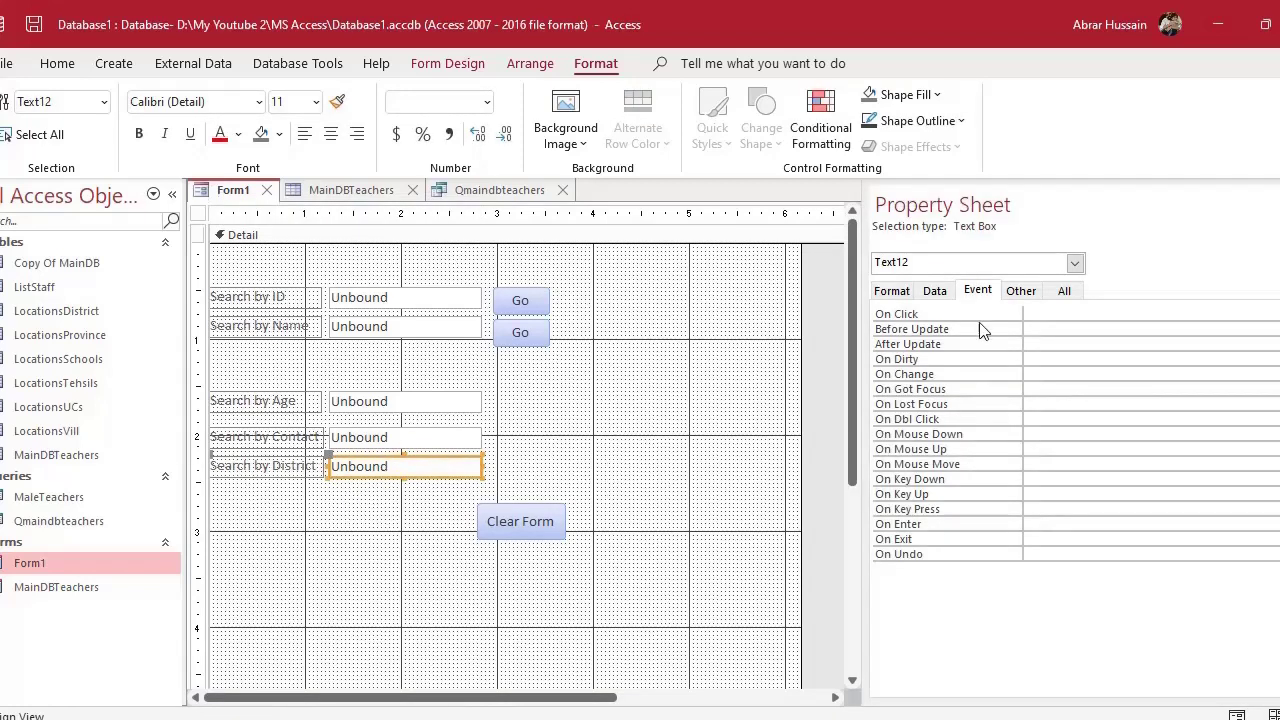
pyautogui.click(1020, 290)
pyautogui.doubleClick(1059, 316)
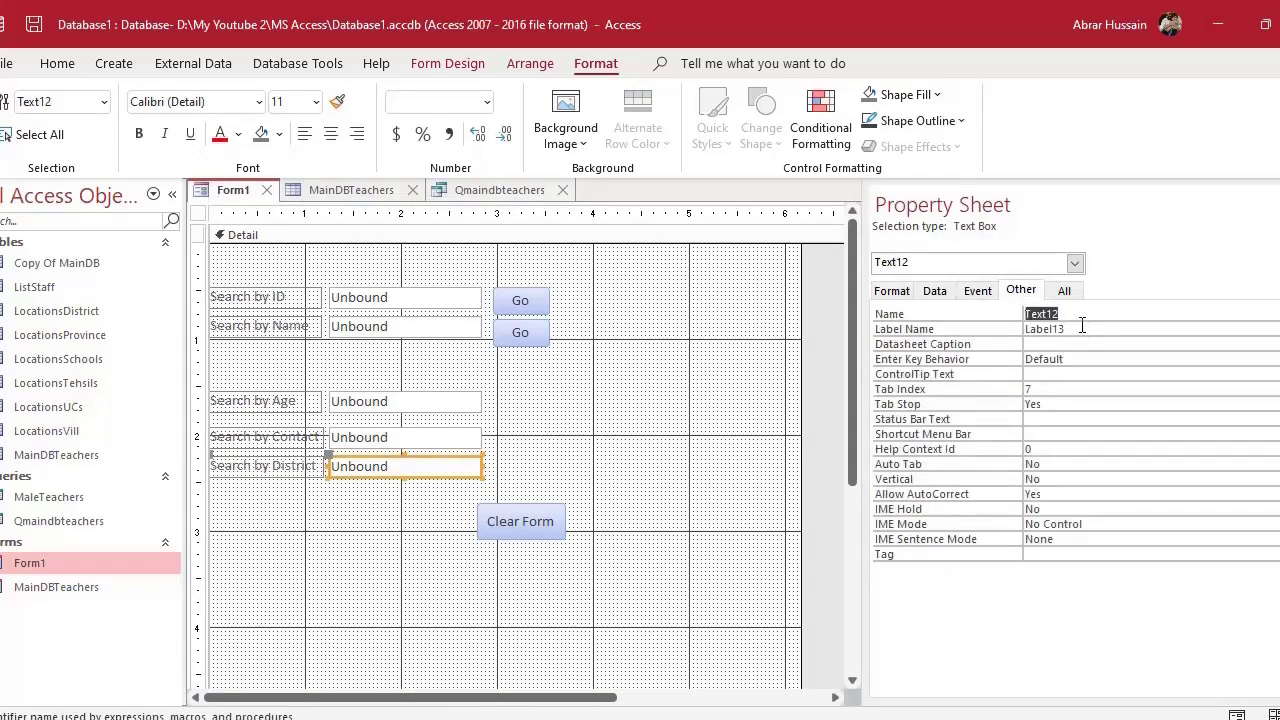
pyautogui.write('district')
pyautogui.click(367, 492)
pyautogui.click(371, 462)
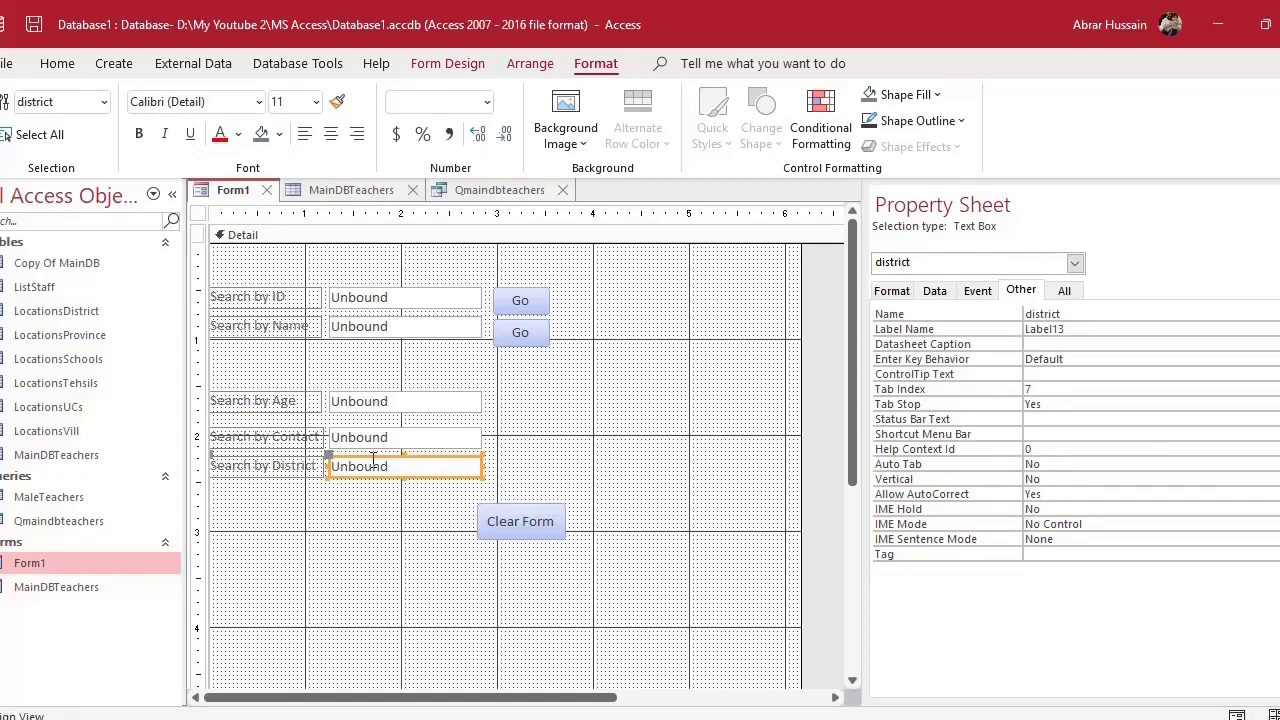
# Convert the district text box on Form1 into a combo box
pyautogui.click(934, 290)
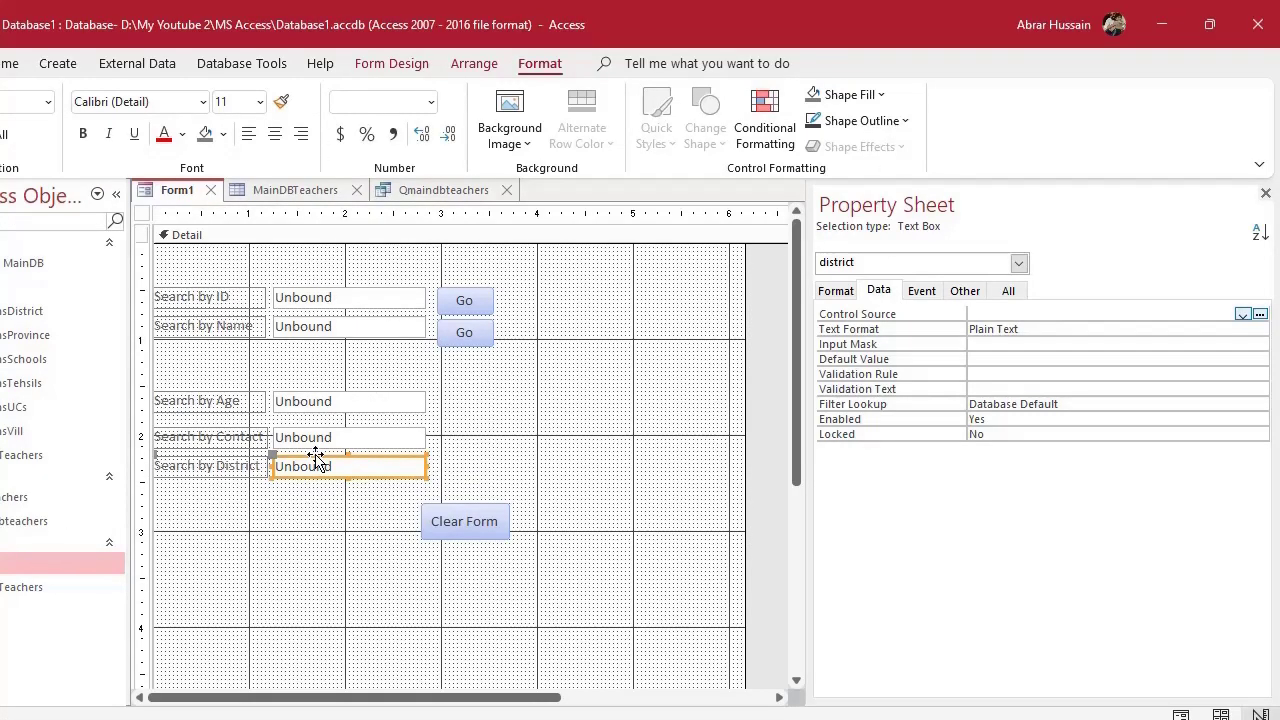
pyautogui.rightClick(315, 458)
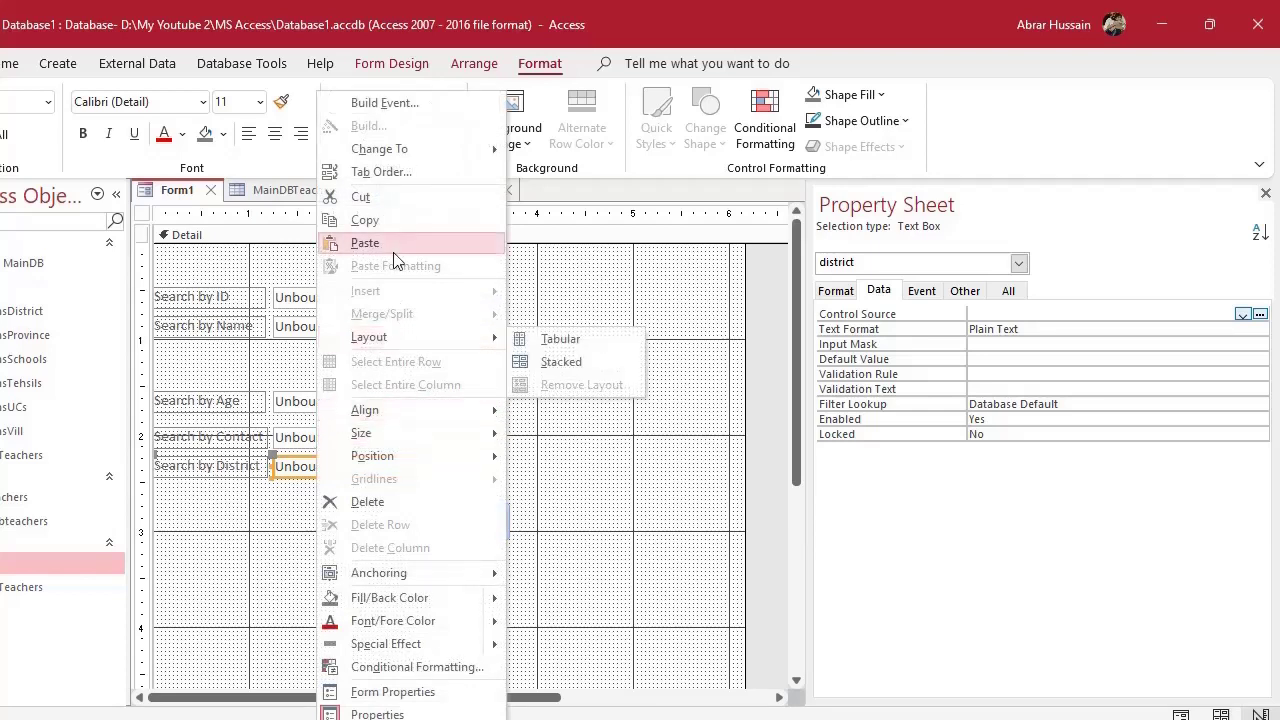
pyautogui.moveTo(407, 154)
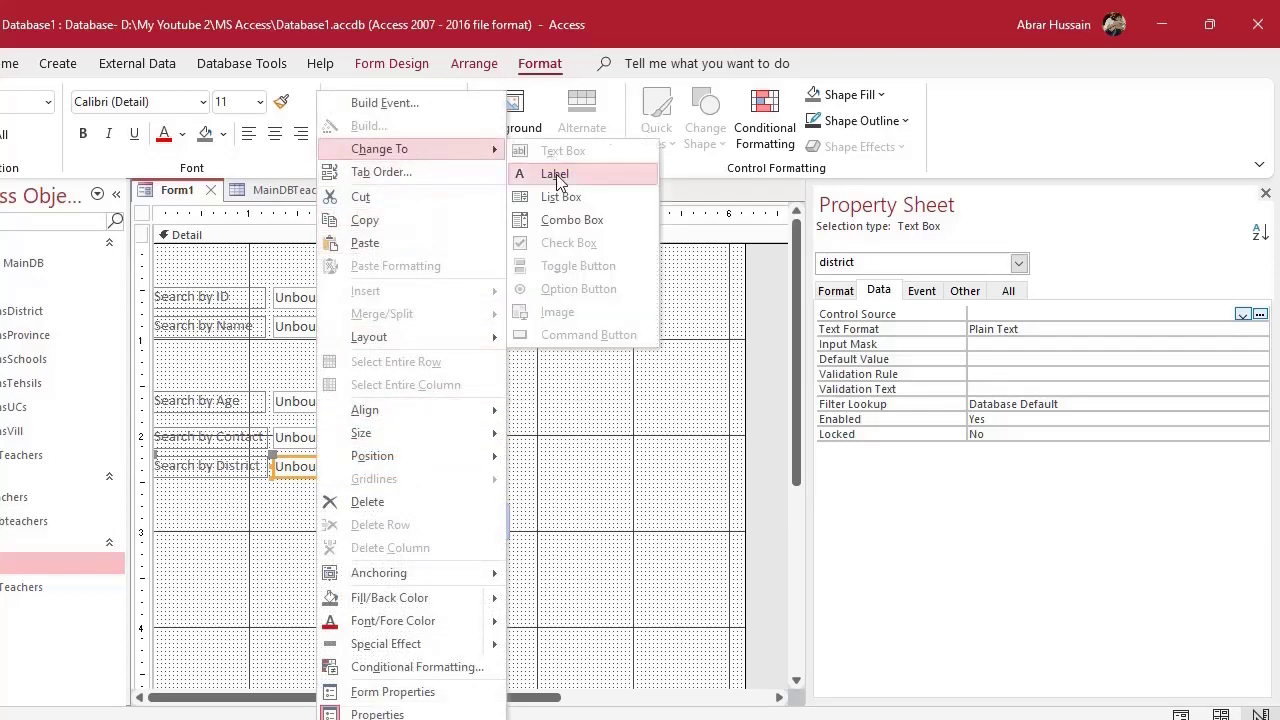
pyautogui.click(571, 222)
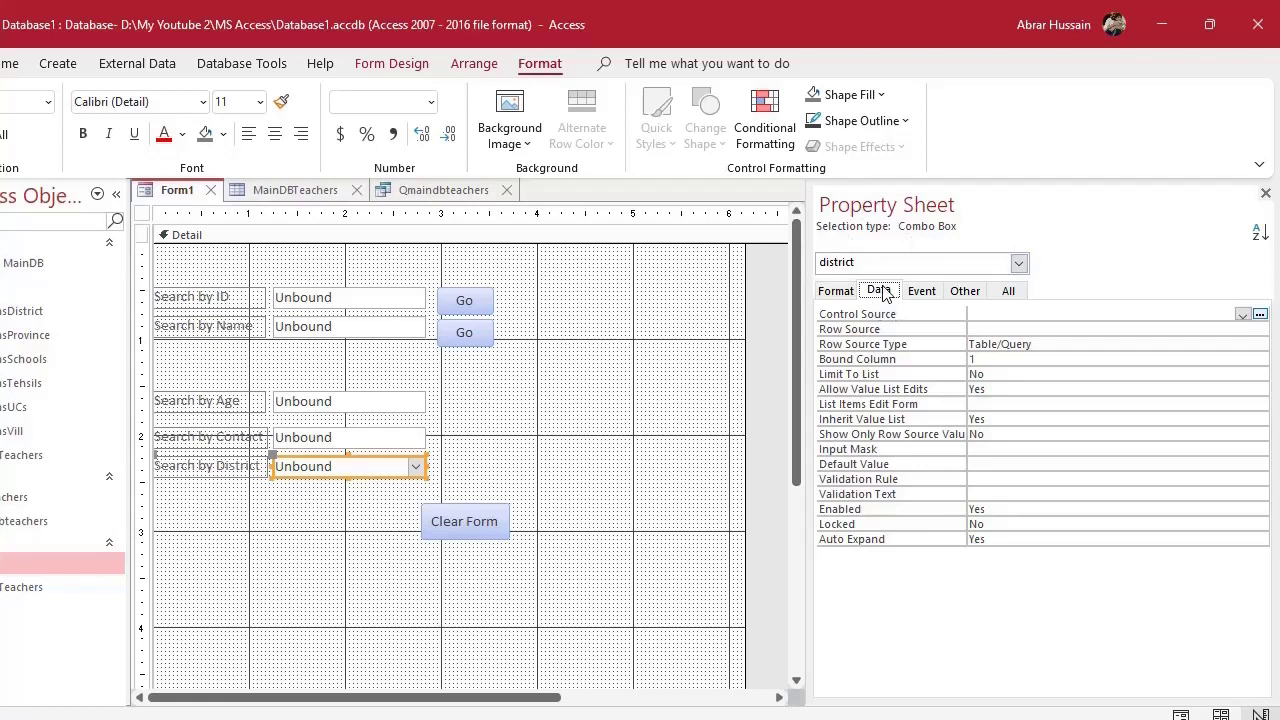
# Set the district combo box's row source to the LocationsDistrict table, leaving its control source empty
pyautogui.click(1243, 315)
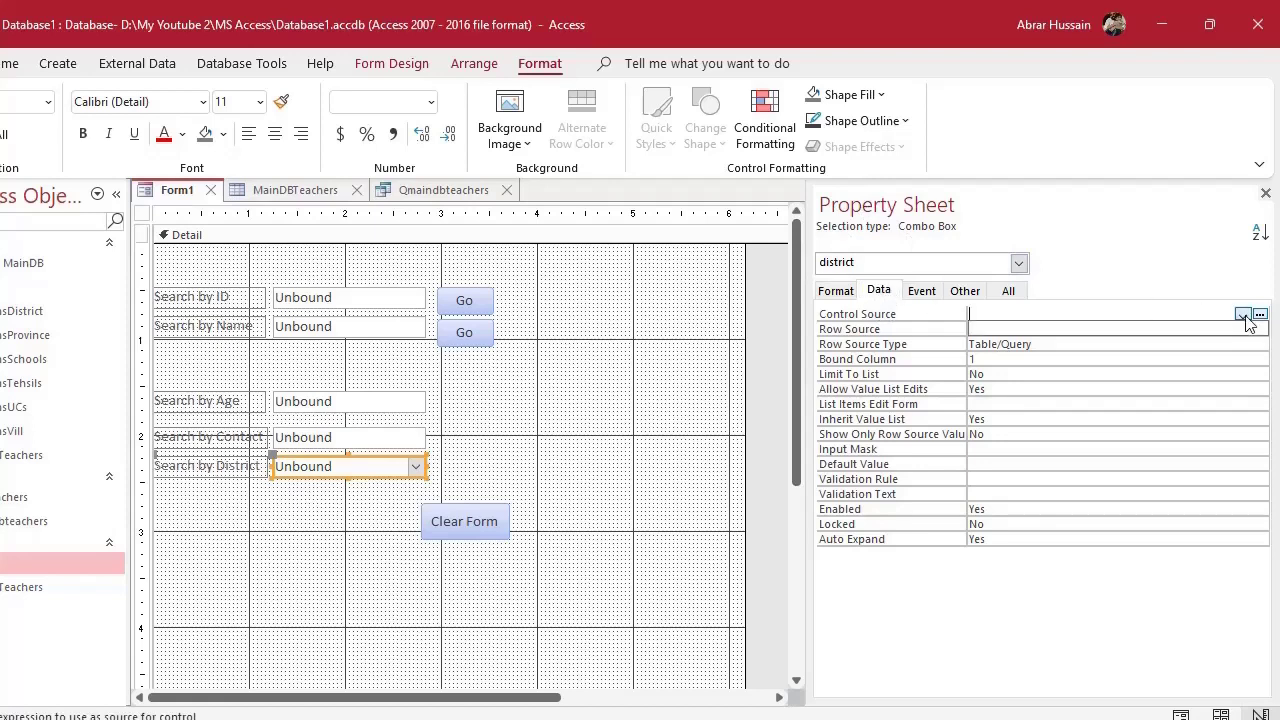
pyautogui.click(1243, 315)
pyautogui.click(1068, 328)
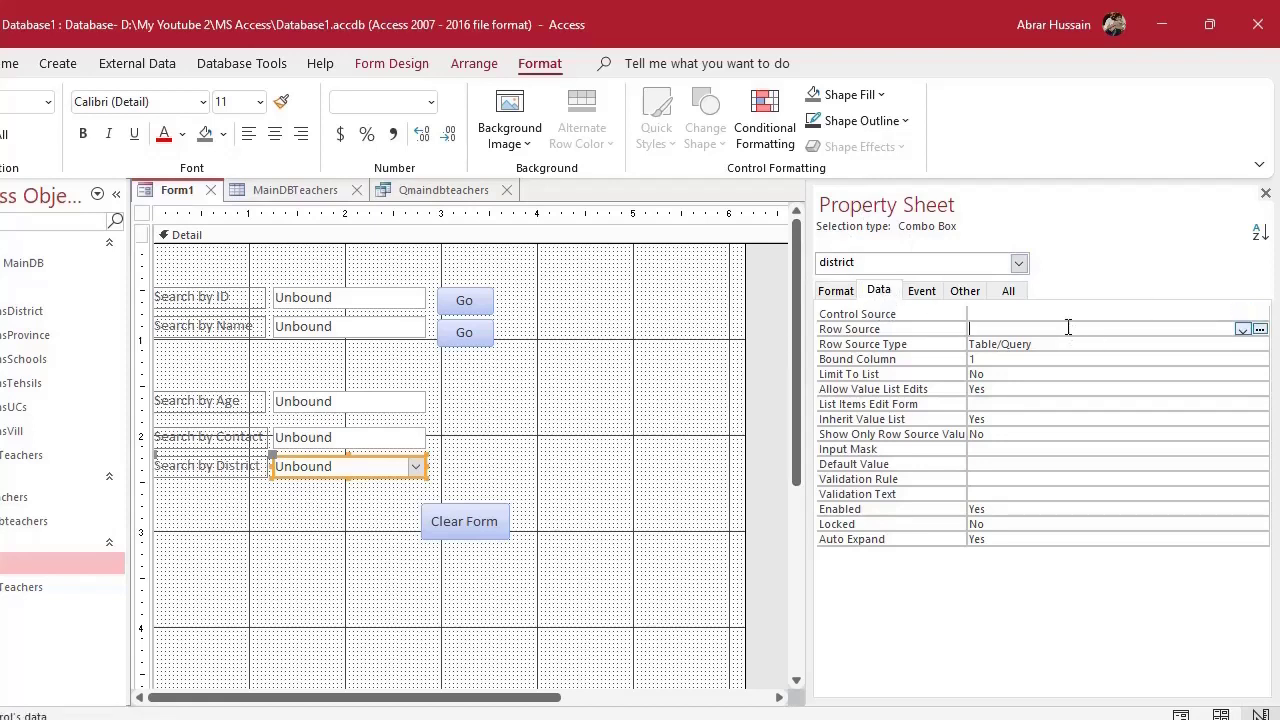
pyautogui.click(1242, 329)
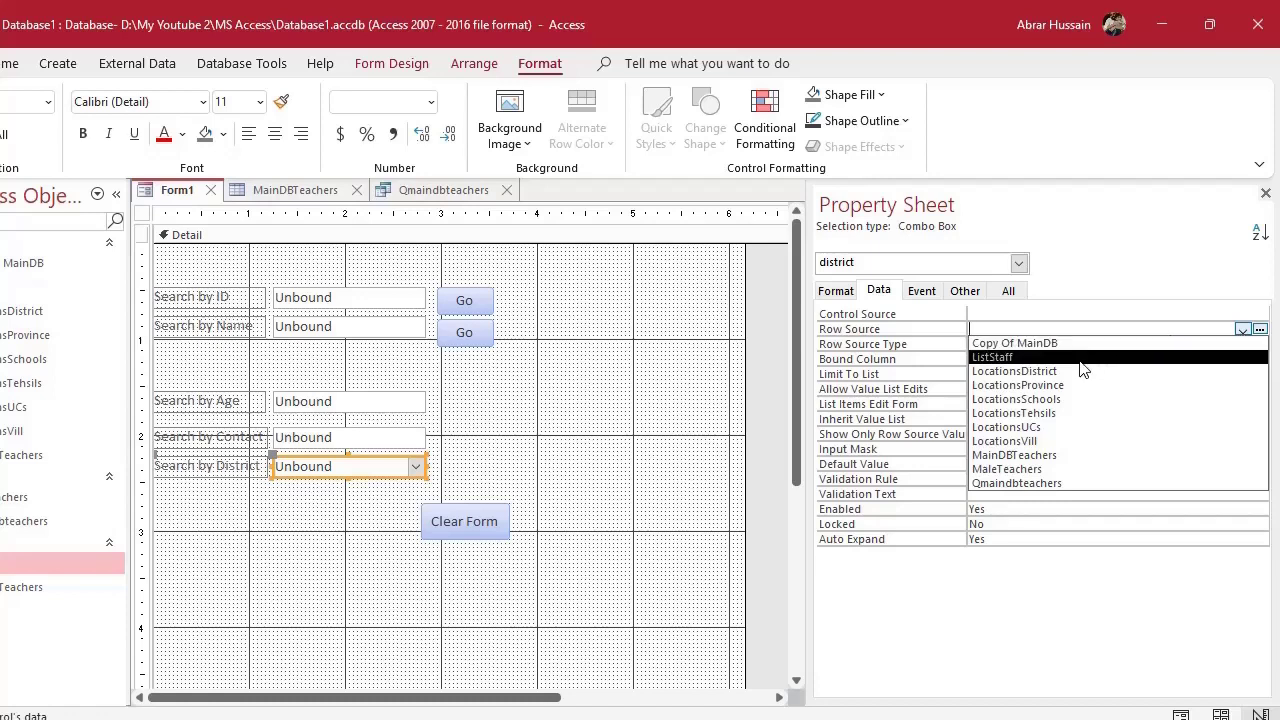
pyautogui.click(1048, 374)
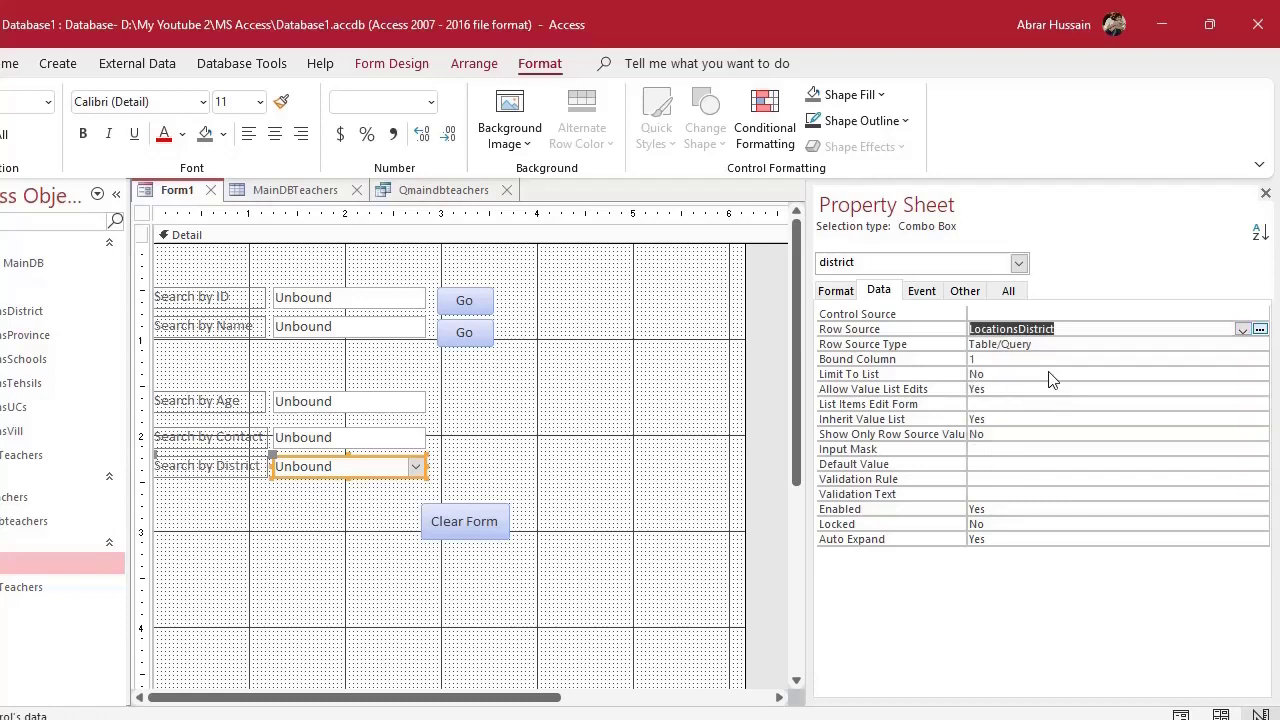
pyautogui.click(1001, 359)
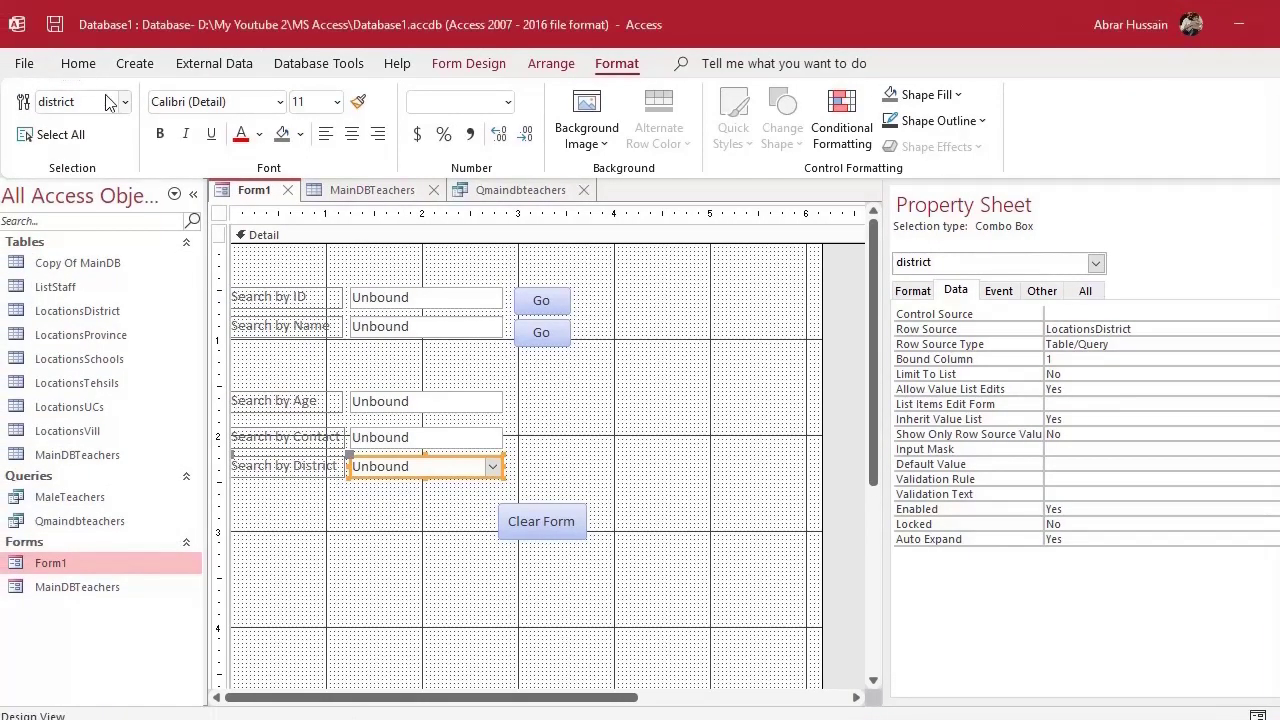
# Show Form1 in Form View and check the list of choices in the Search by District combo box
pyautogui.click(70, 64)
pyautogui.click(89, 110)
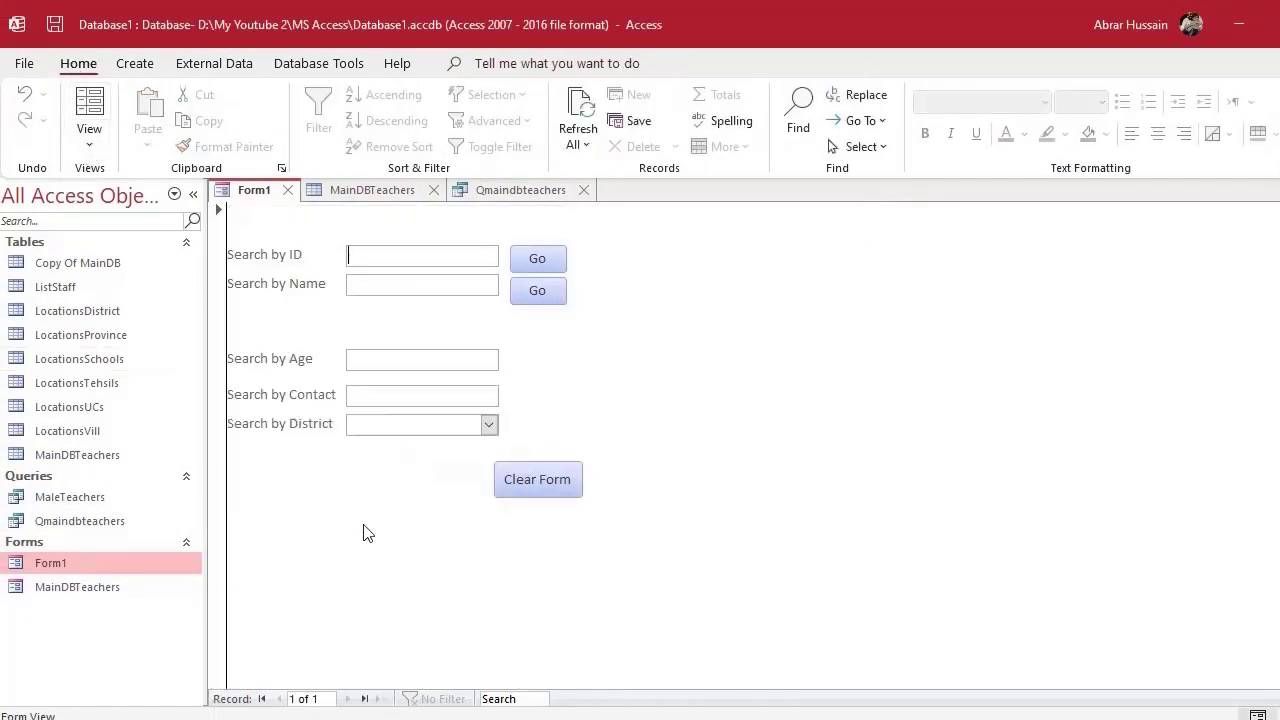
pyautogui.click(488, 424)
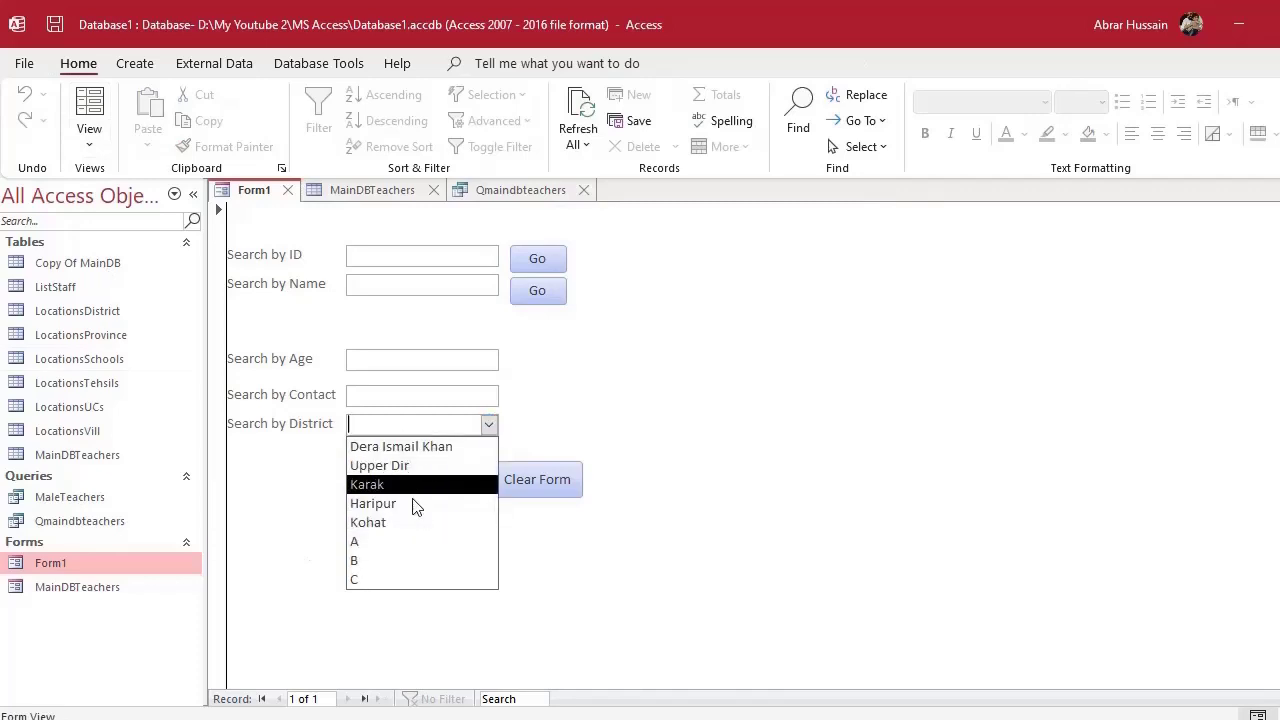
pyautogui.click(630, 445)
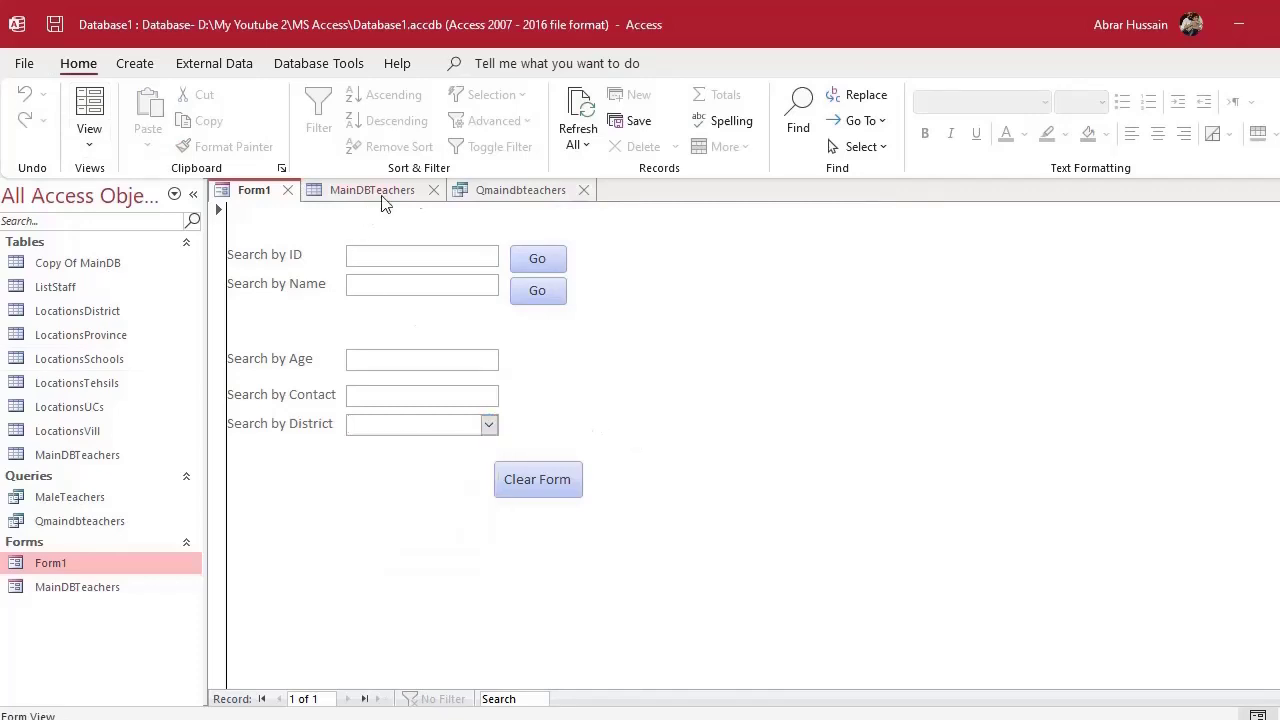
# Copy the ContactNo criteria to the District column of Qmaindbteachers, replace contactno with district in it, and close the query
pyautogui.click(520, 192)
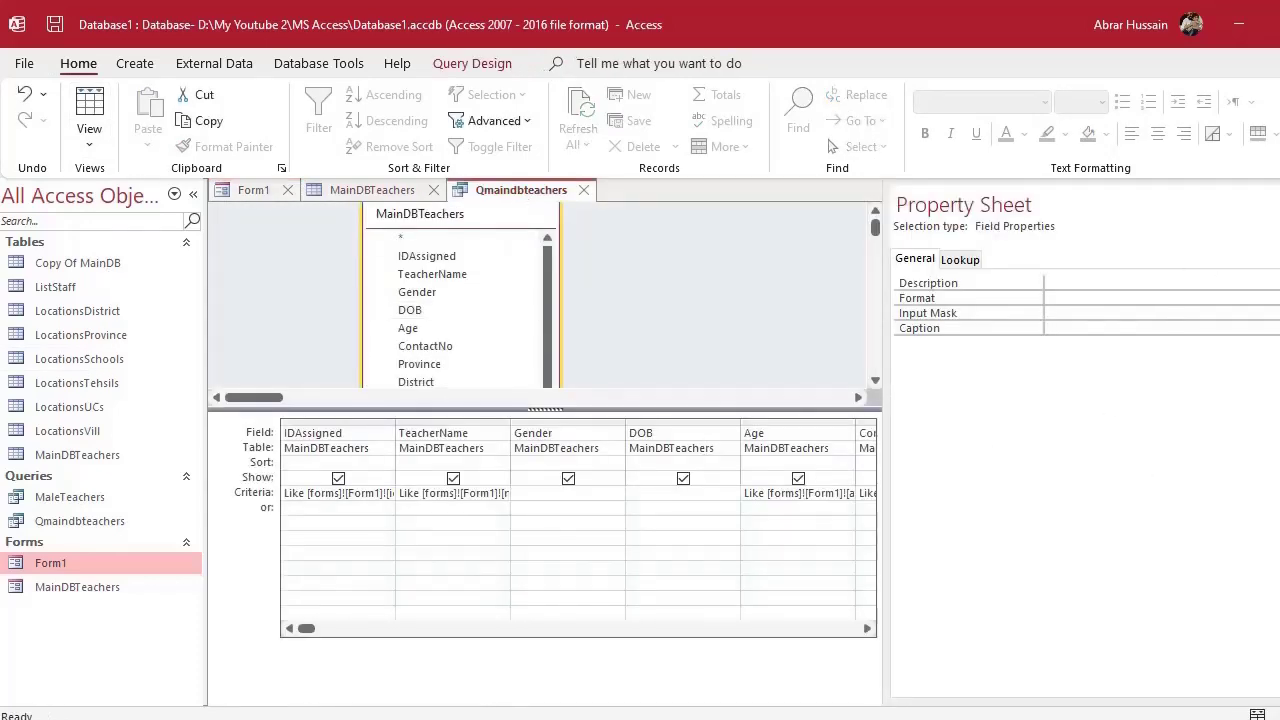
pyautogui.press('F4')
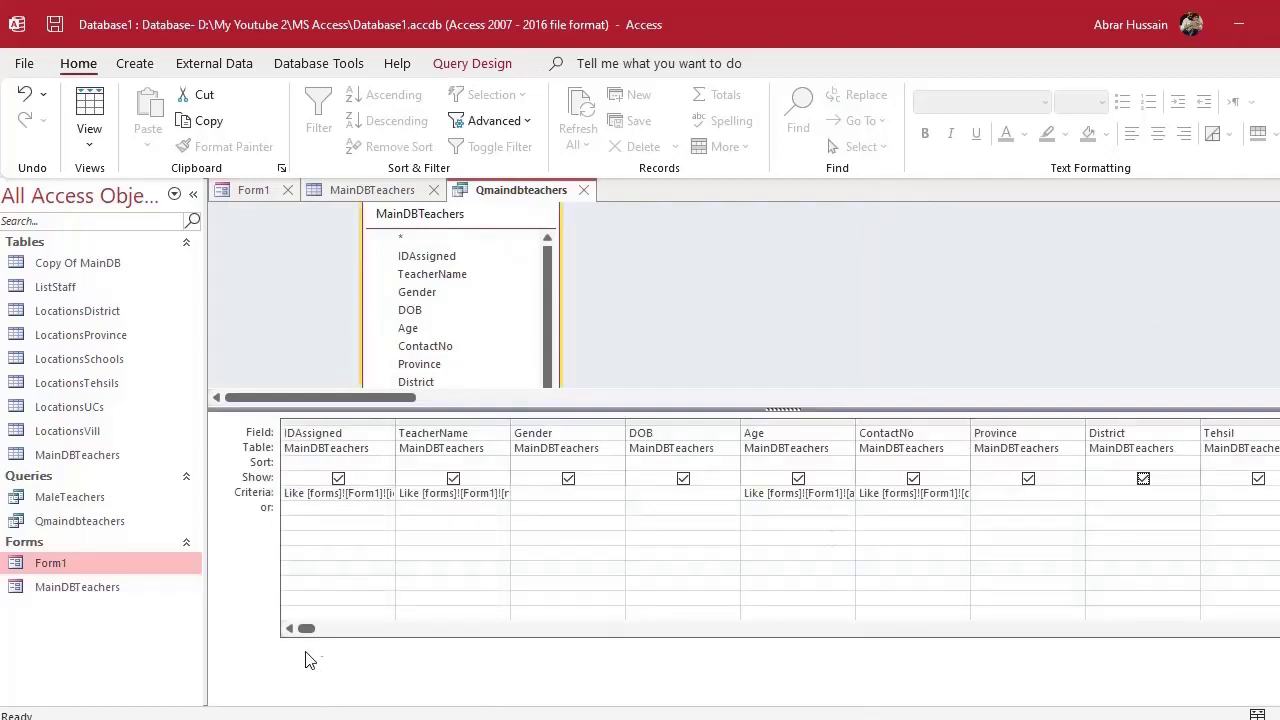
pyautogui.hscroll(3, 1255, 628)
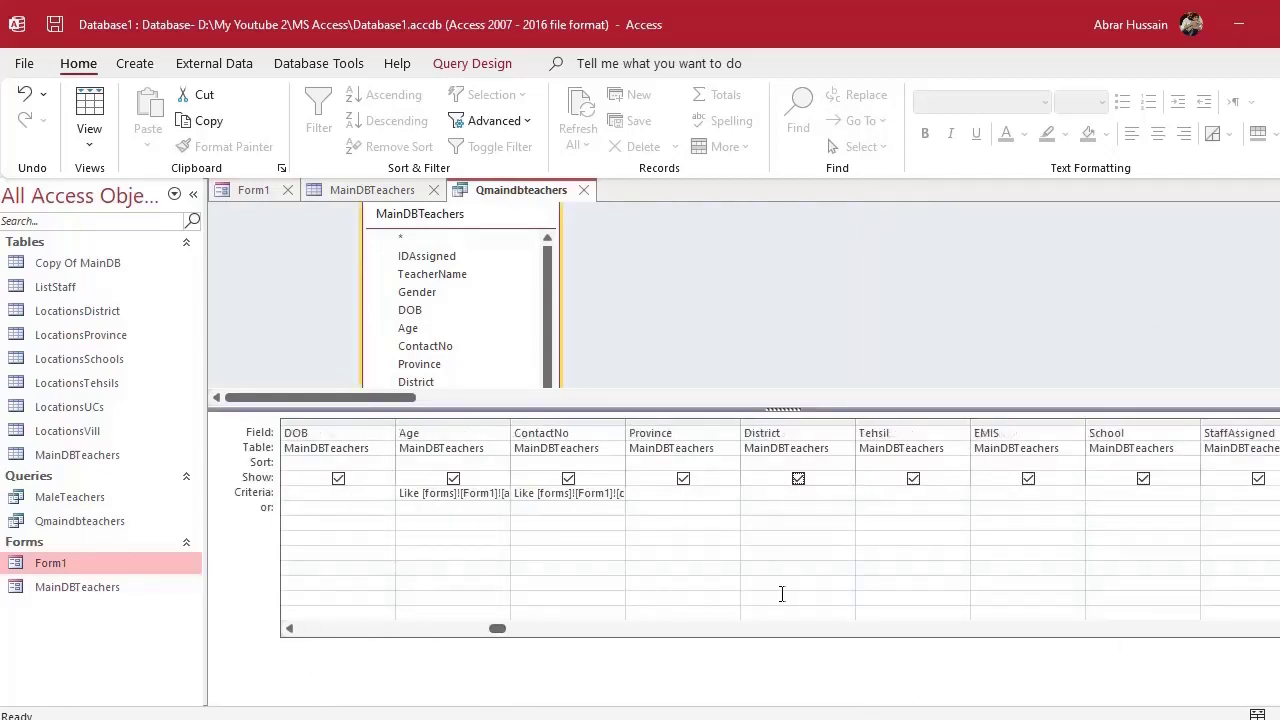
pyautogui.press('Tab')
pyautogui.hotkey('ctrl', 'c')
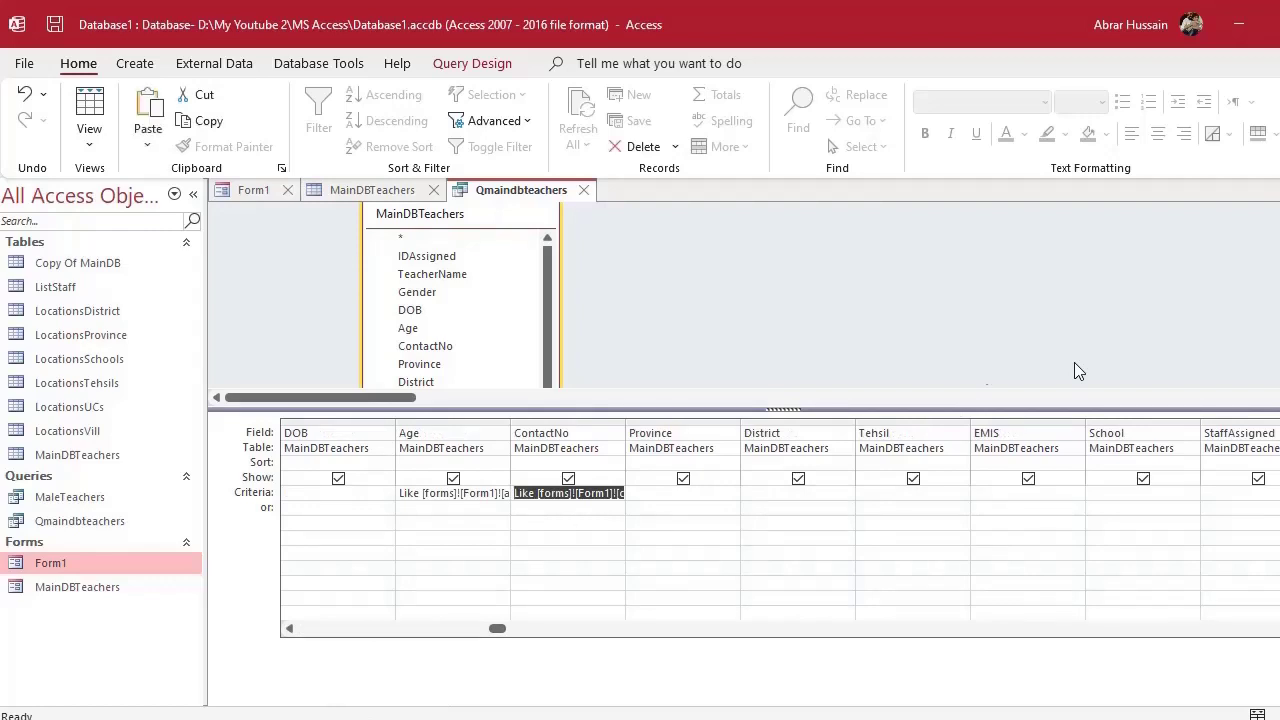
pyautogui.click(760, 493)
pyautogui.hotkey('ctrl', 'v')
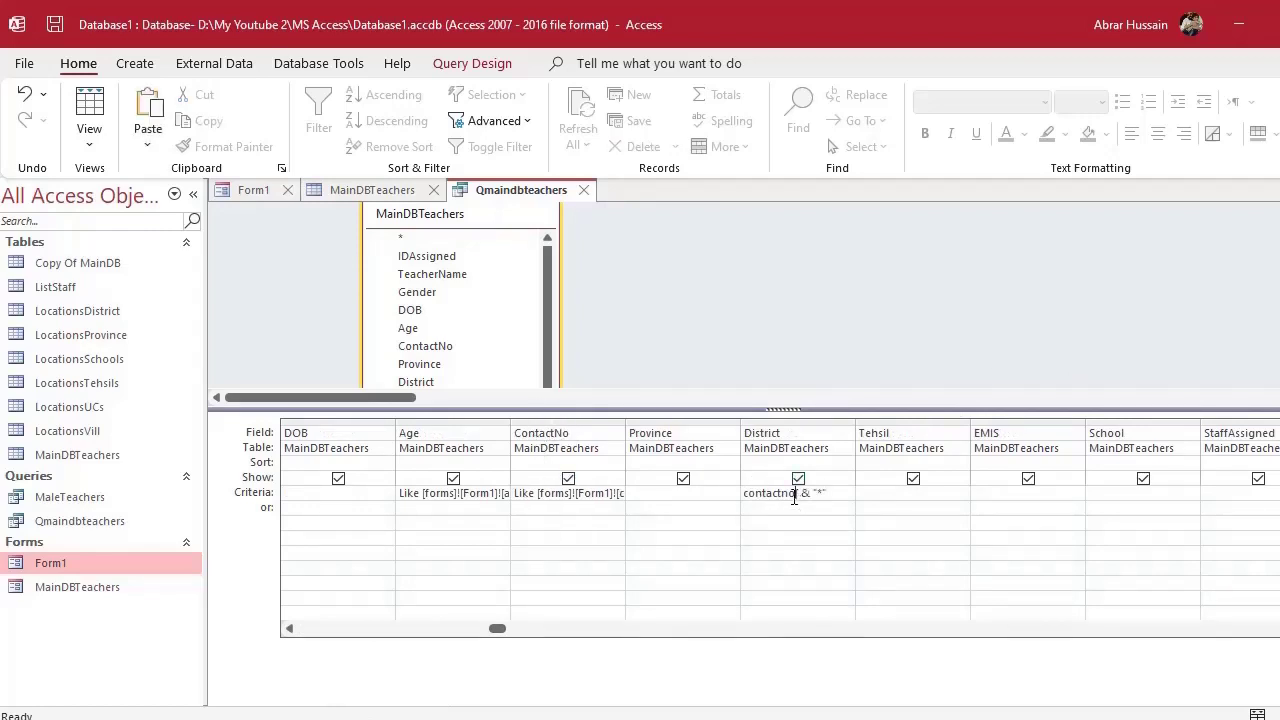
pyautogui.moveTo(795, 497); pyautogui.dragTo(756, 496)
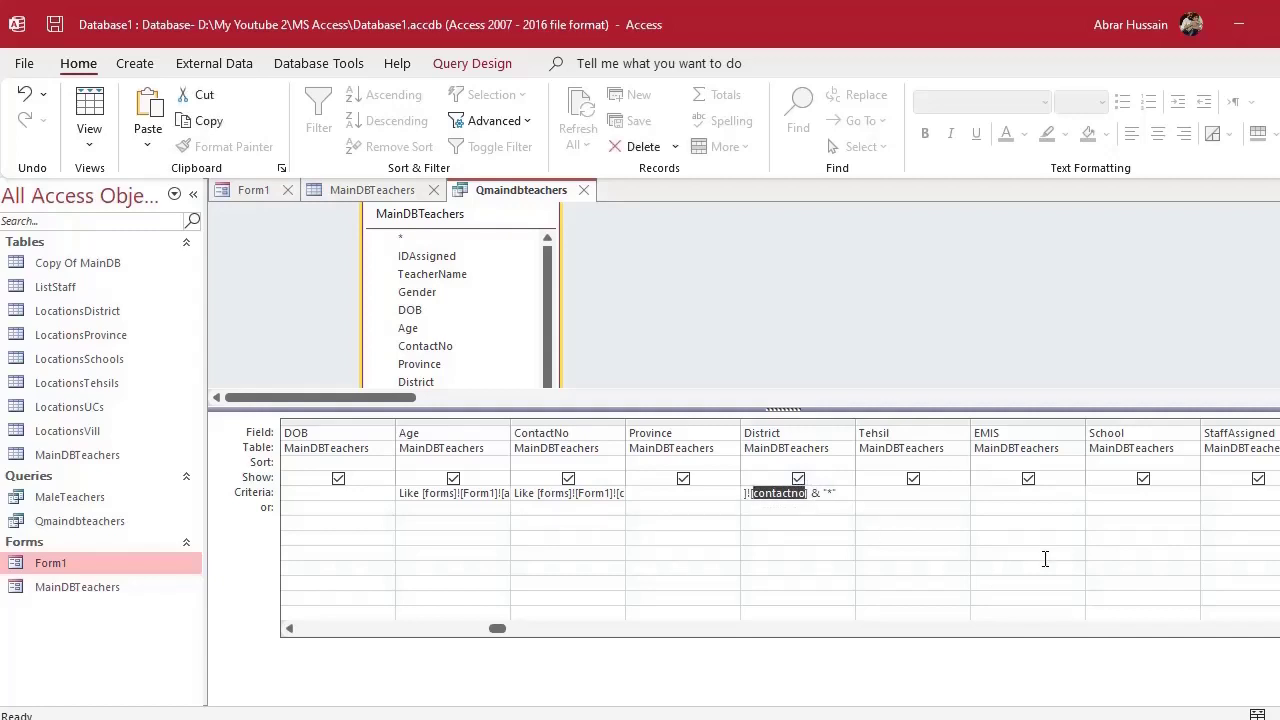
pyautogui.write('district')
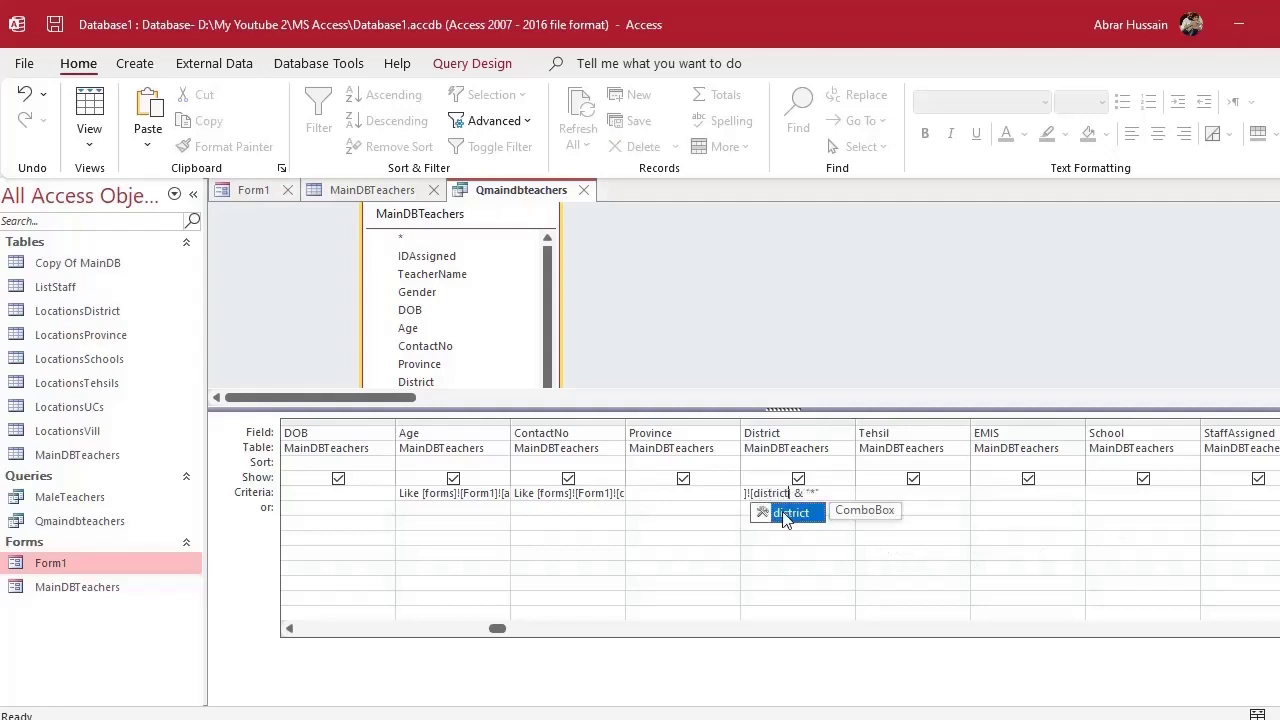
pyautogui.click(798, 550)
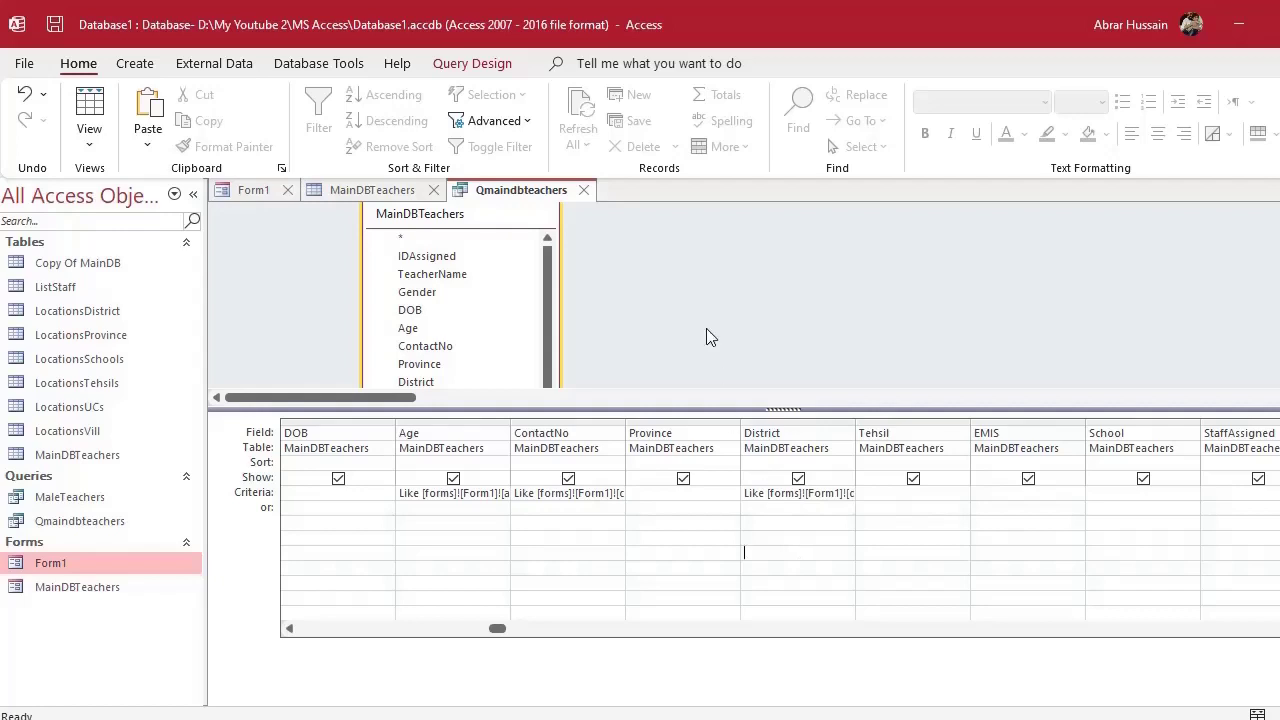
pyautogui.click(583, 190)
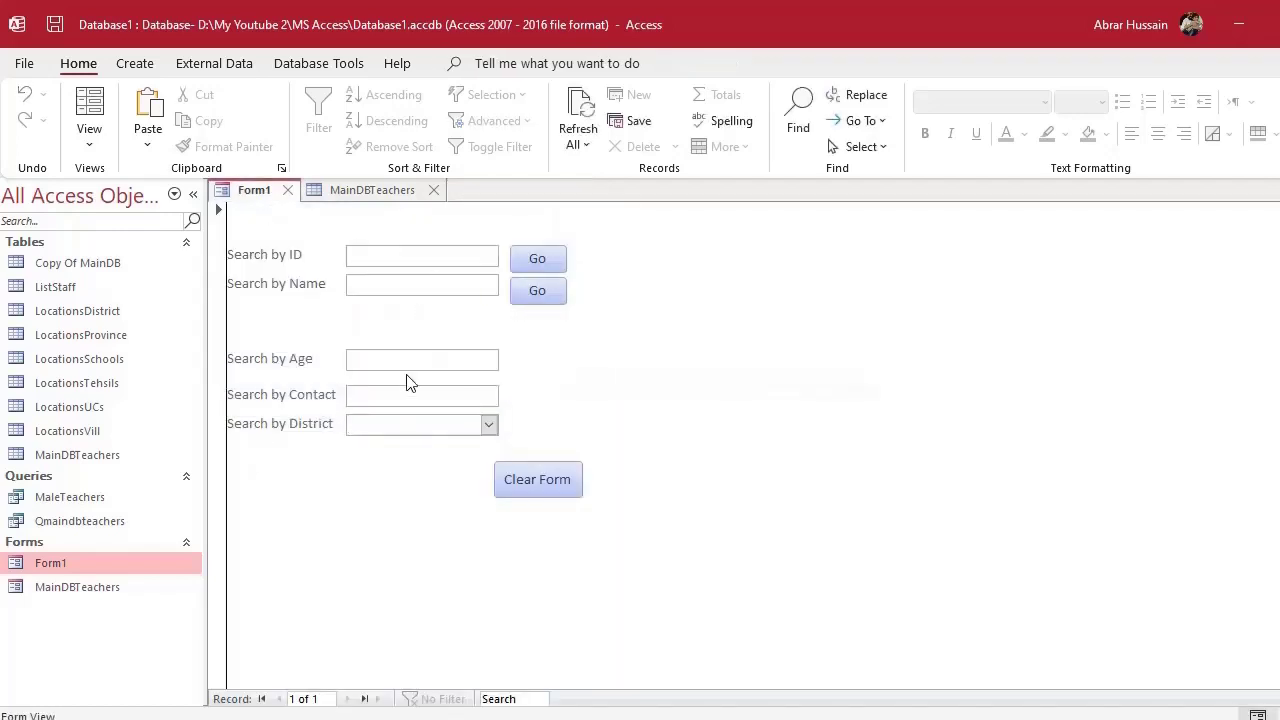
# Test the district search on Form1 with Upper Dir, check the District column, and close the results and the MainDBTeachers table
pyautogui.click(489, 425)
pyautogui.click(451, 463)
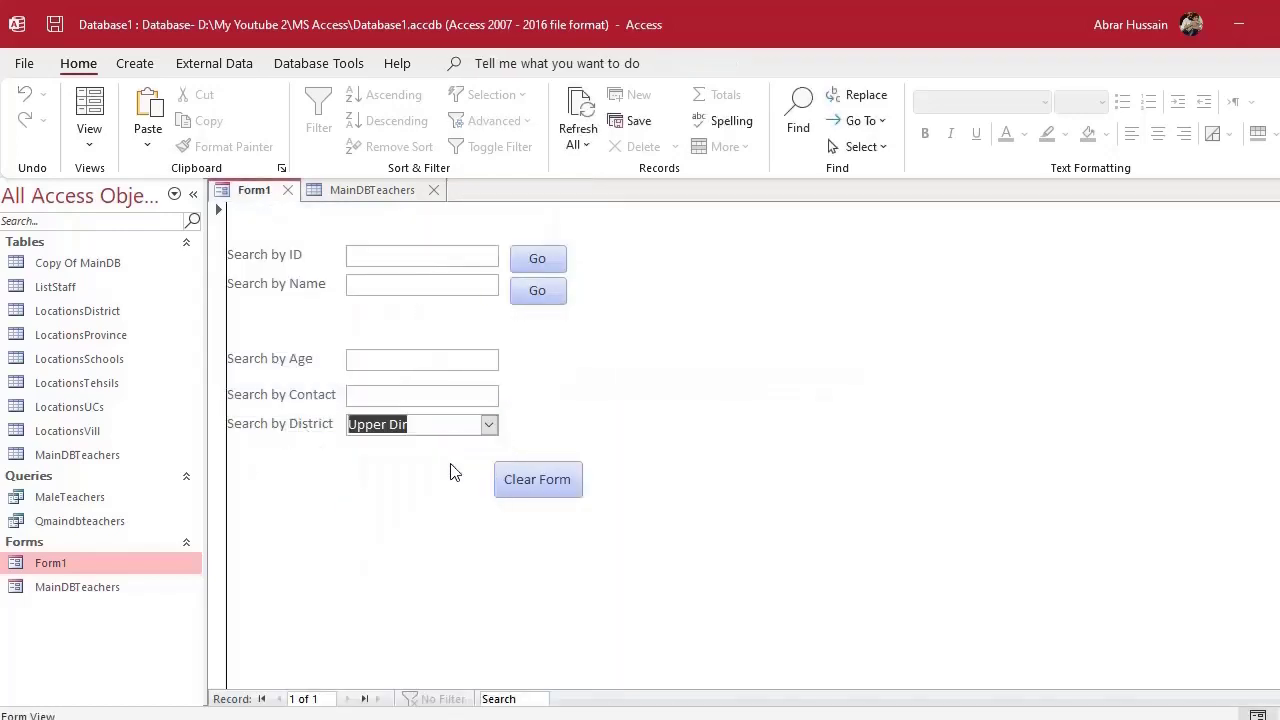
pyautogui.click(537, 290)
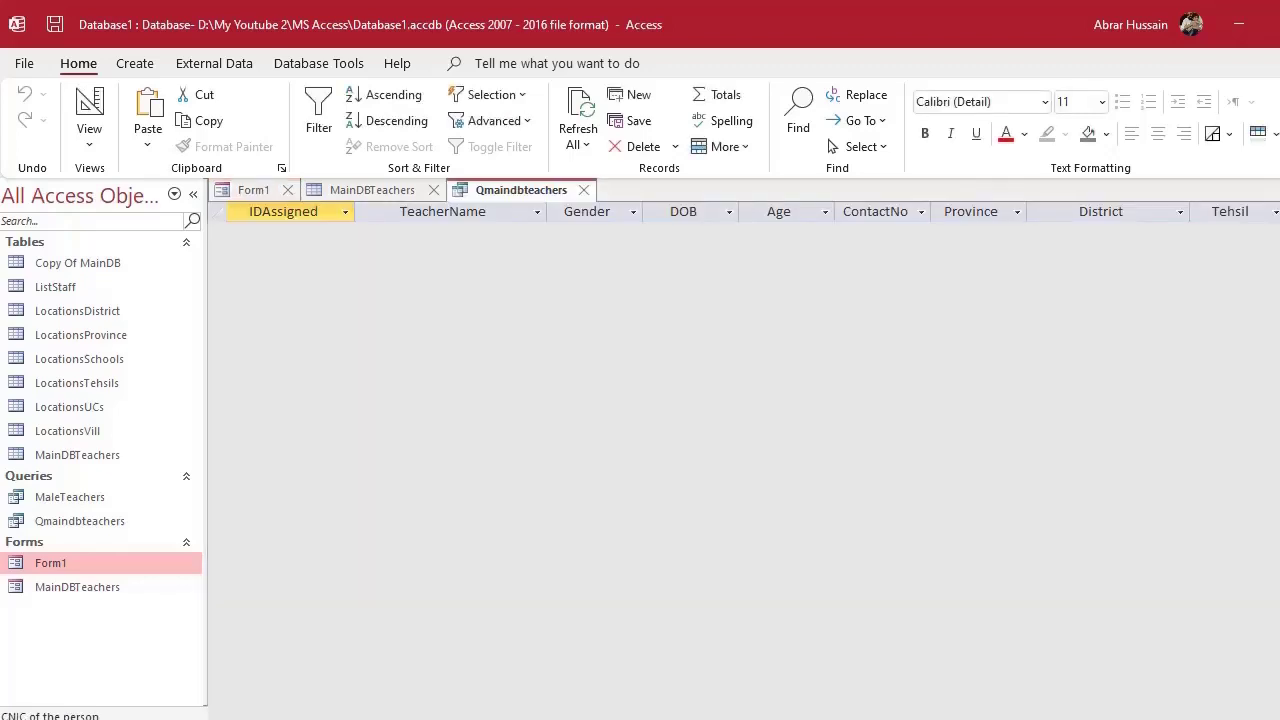
pyautogui.click(1083, 215)
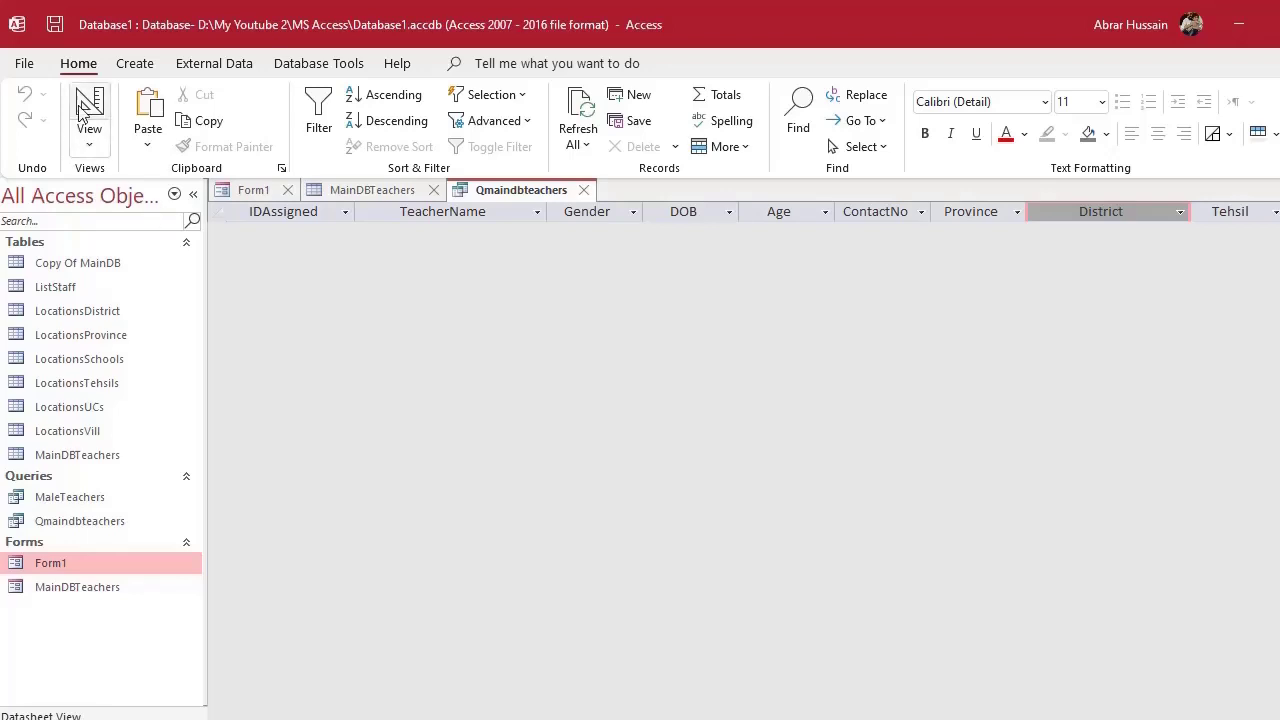
pyautogui.click(584, 190)
pyautogui.click(436, 190)
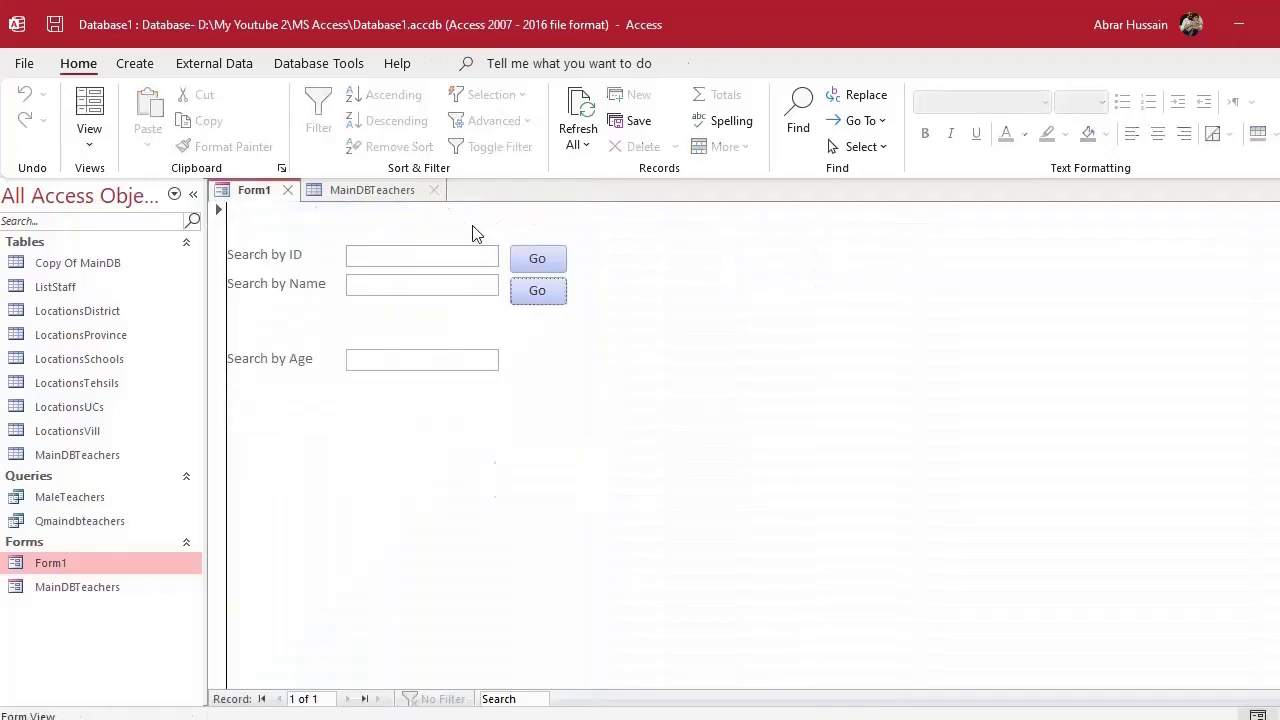
# Create a new query in Design View, add the MainDBTeachers table and enlarge its field list
pyautogui.click(86, 458)
pyautogui.click(134, 64)
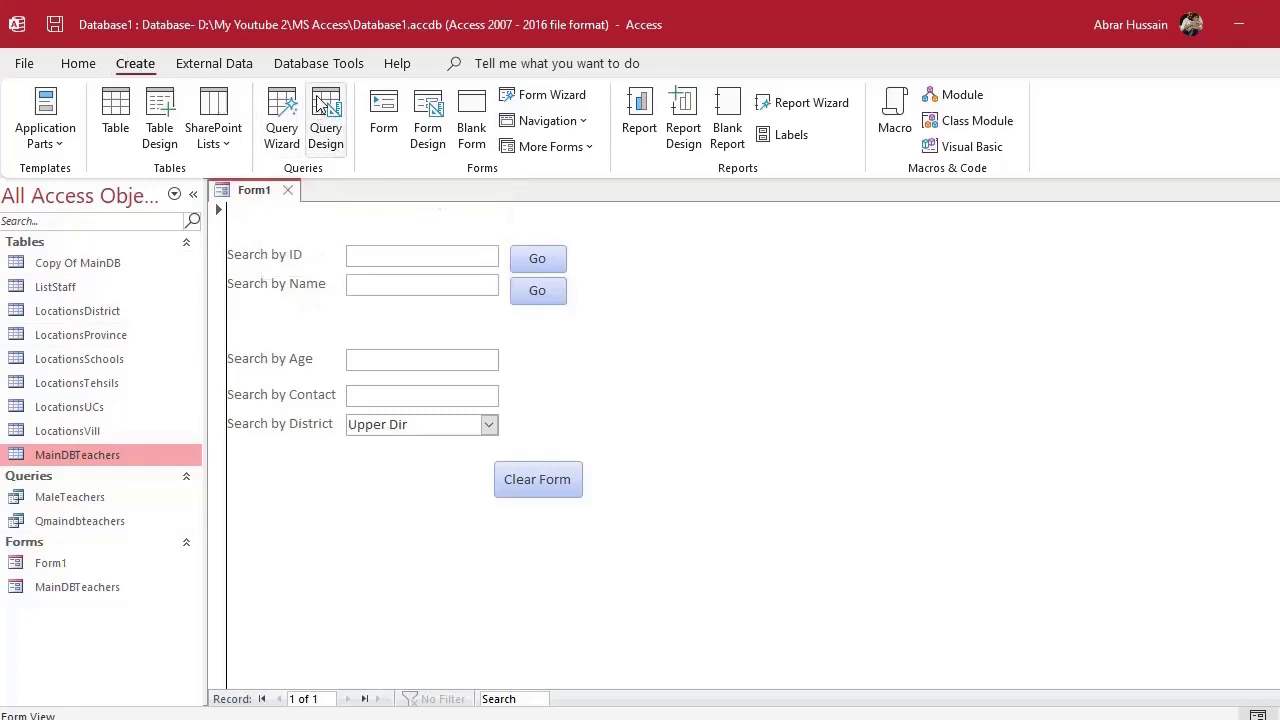
pyautogui.click(327, 125)
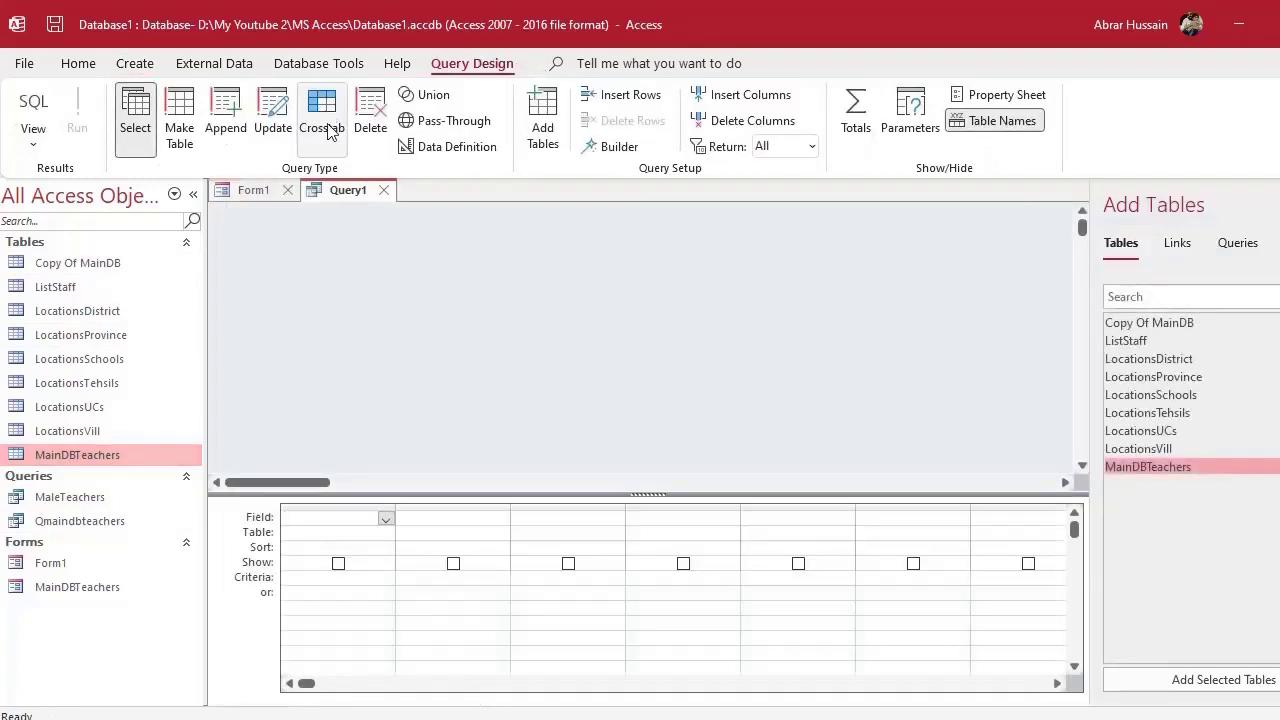
pyautogui.moveTo(77, 457); pyautogui.dragTo(355, 243)
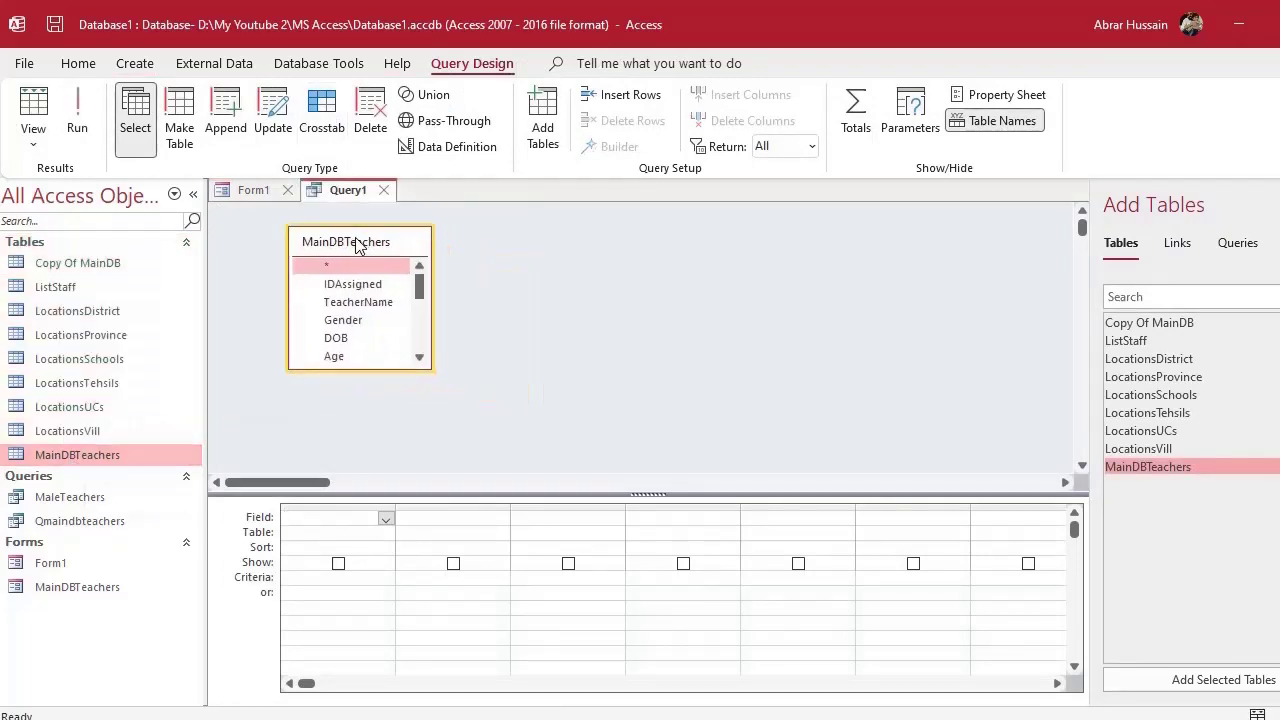
pyautogui.moveTo(431, 370); pyautogui.dragTo(780, 468)
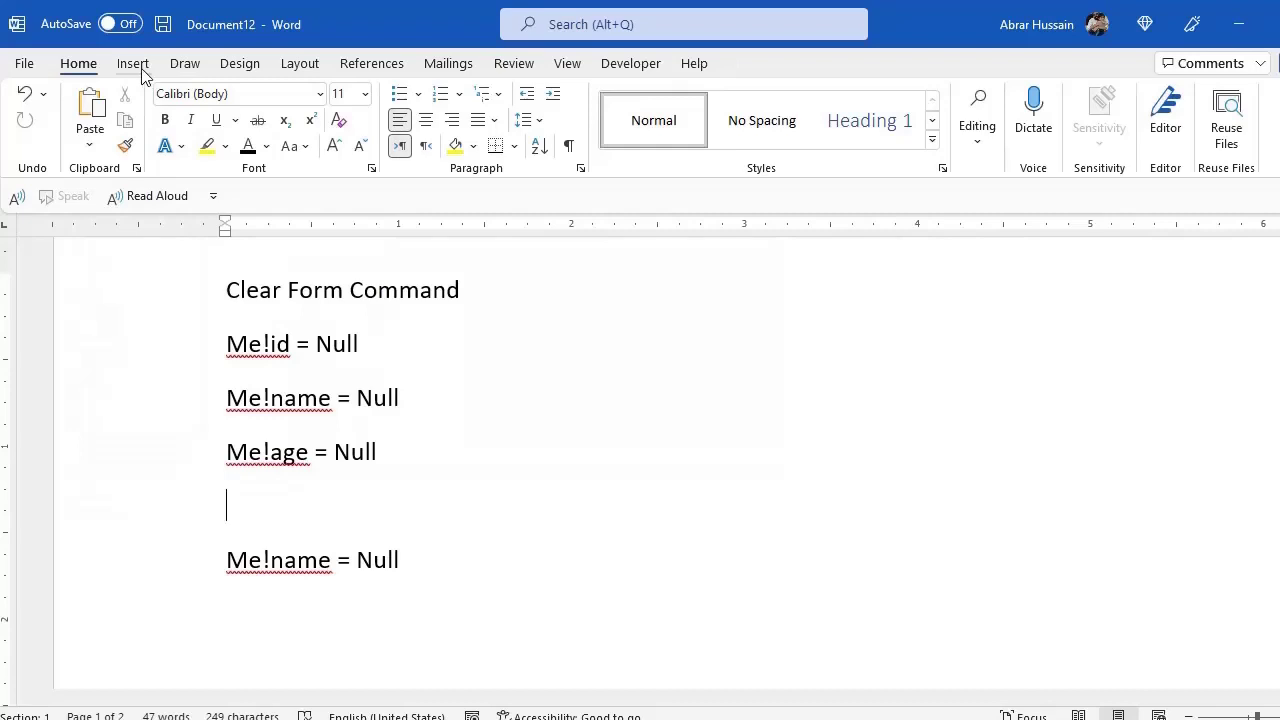
# Insert a one-row, four-column table below the Me!age line, with District Name and Number of Teachers in its first two cells
pyautogui.click(135, 65)
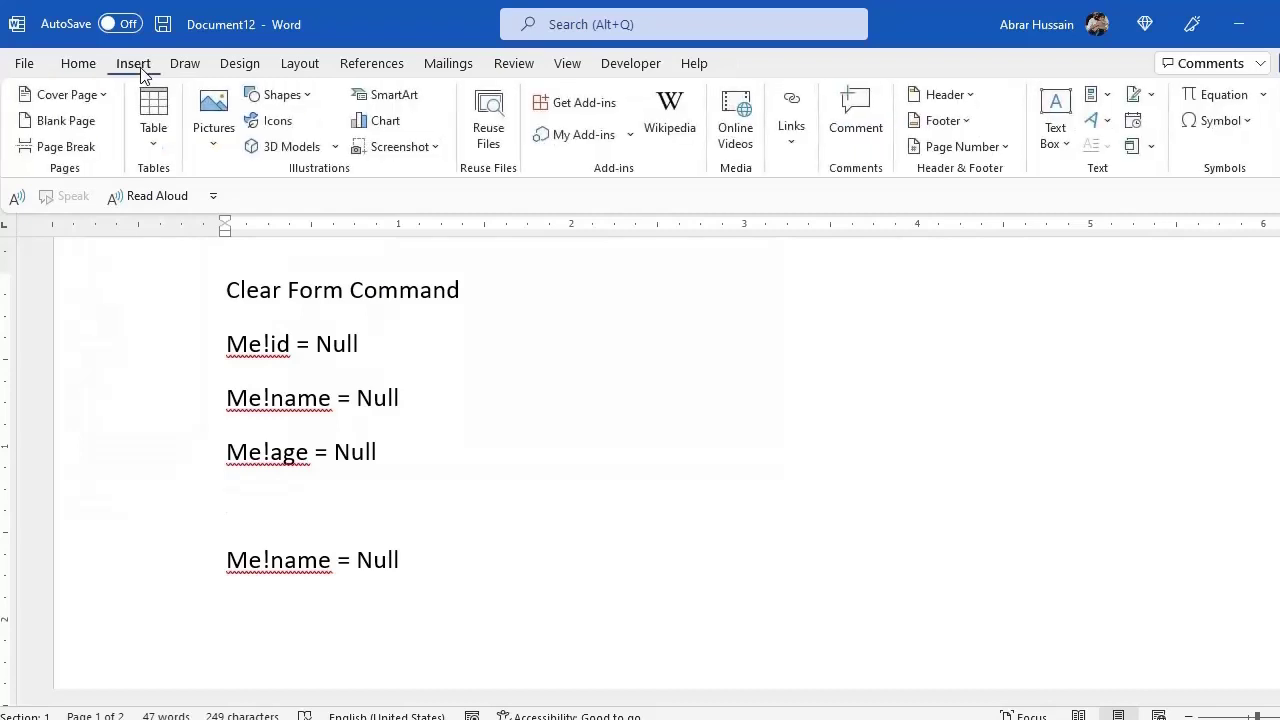
pyautogui.click(154, 140)
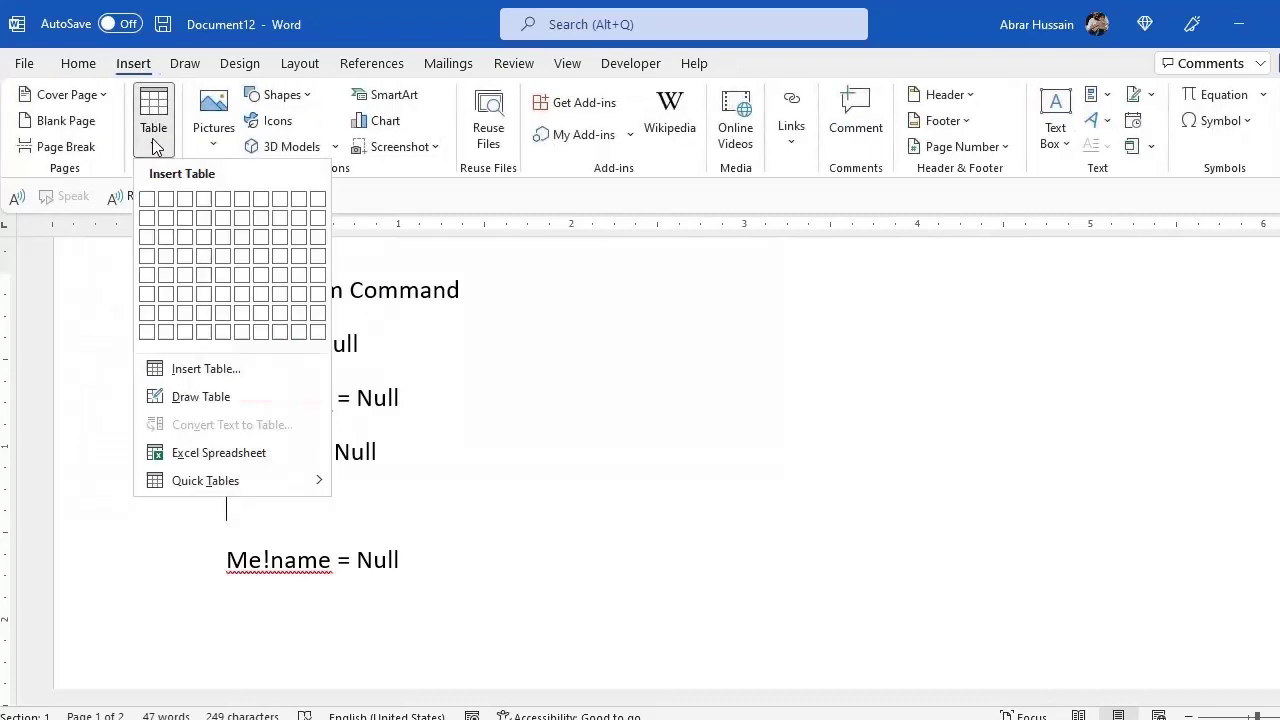
pyautogui.click(205, 201)
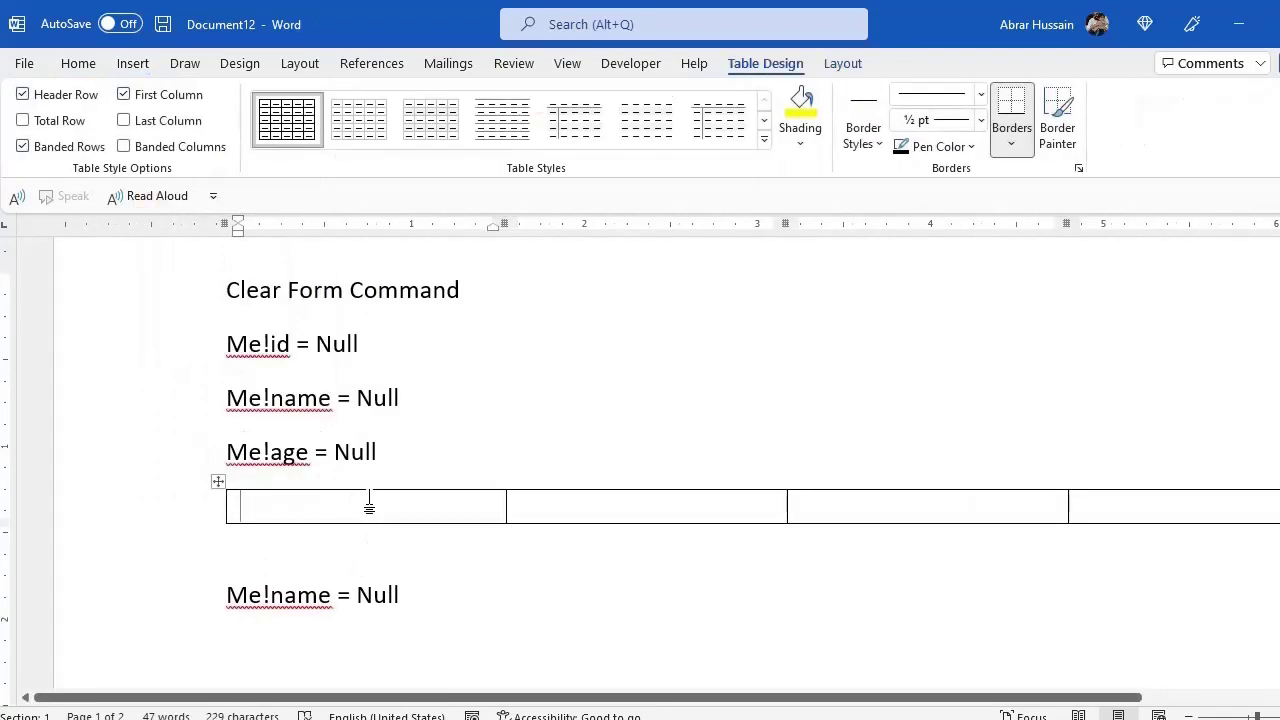
pyautogui.write('District Name')
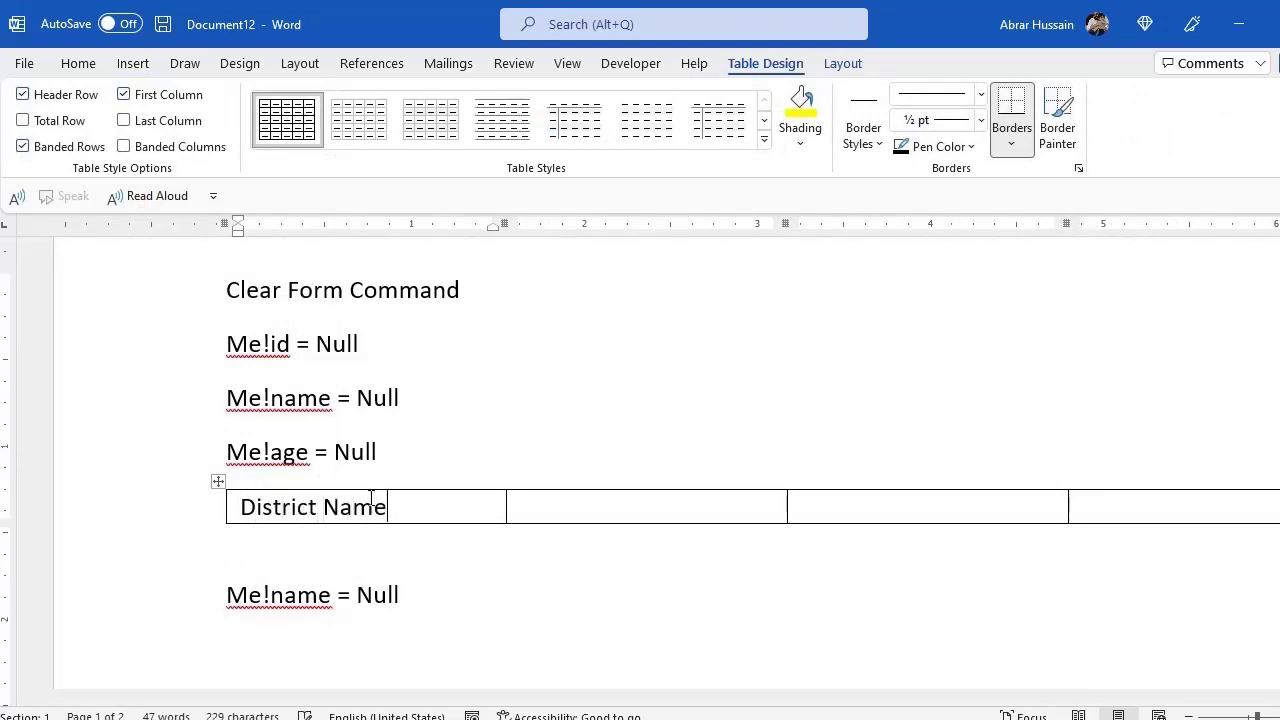
pyautogui.press('Tab')
pyautogui.write('Number of ')
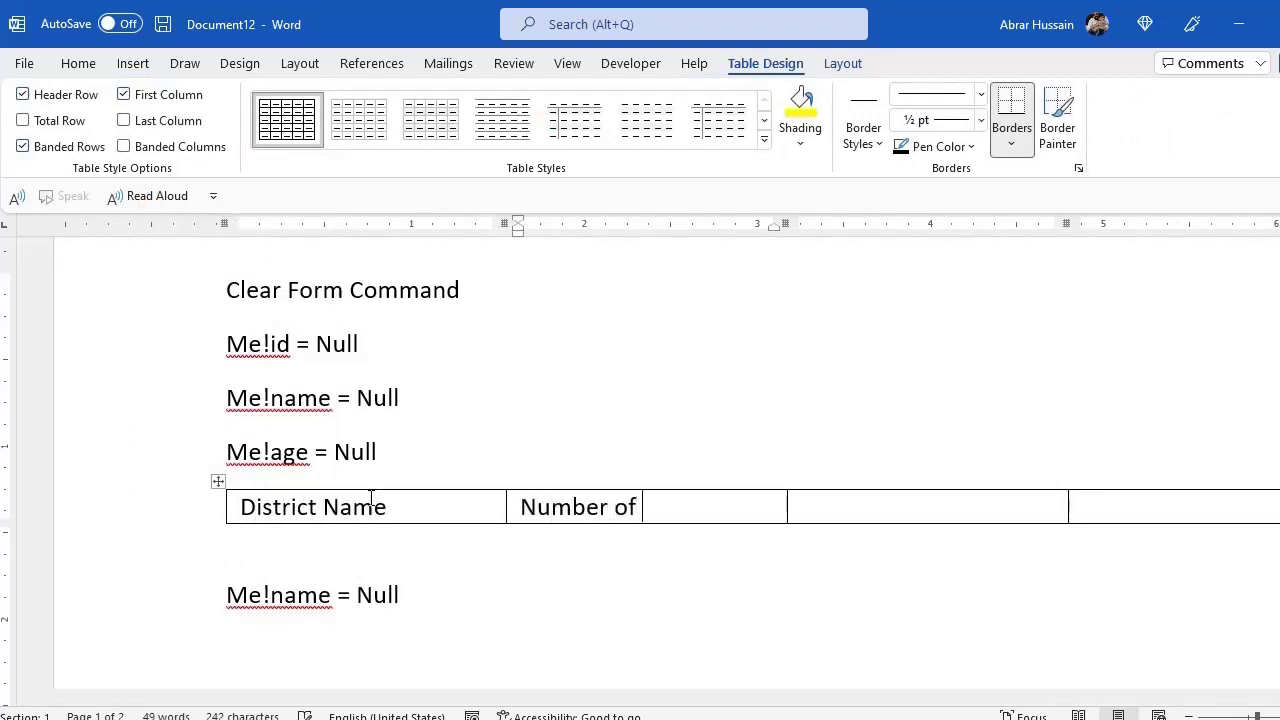
pyautogui.write('Teachers')
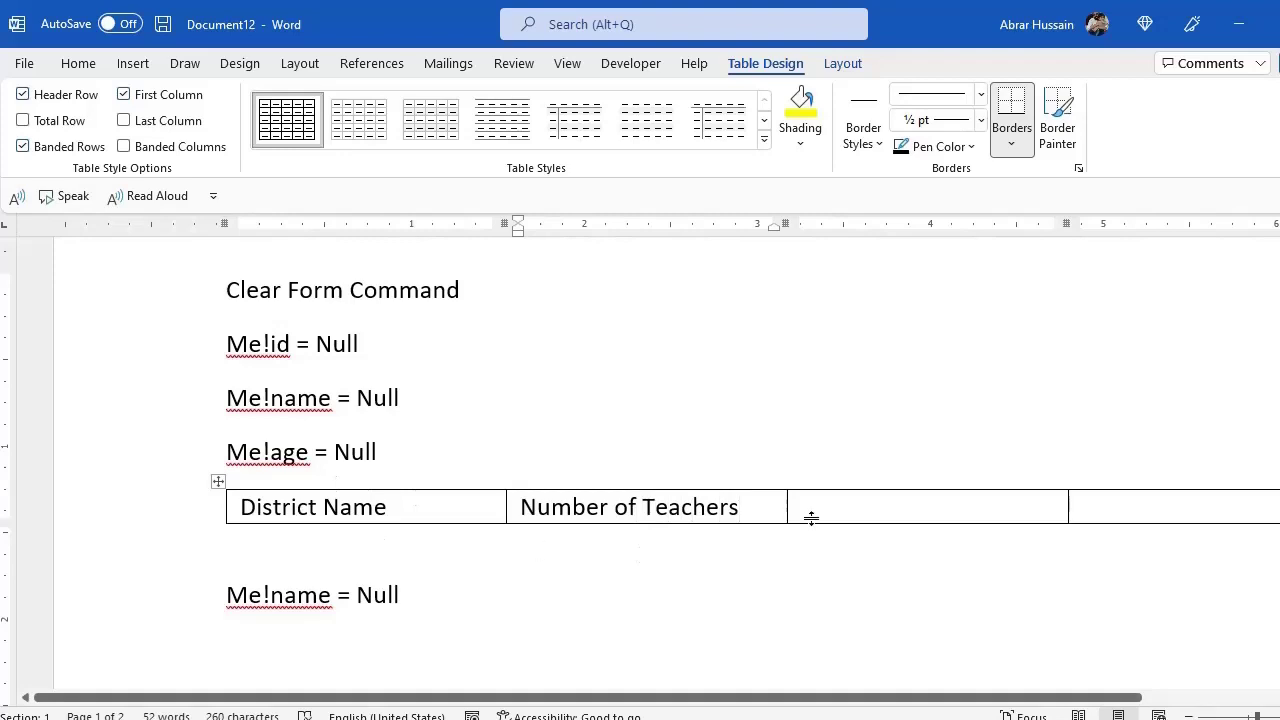
# Delete the table's empty columns after Number of Teachers and add four blank rows below the headings
pyautogui.moveTo(881, 486); pyautogui.dragTo(1131, 500)
pyautogui.press('BackSpace')
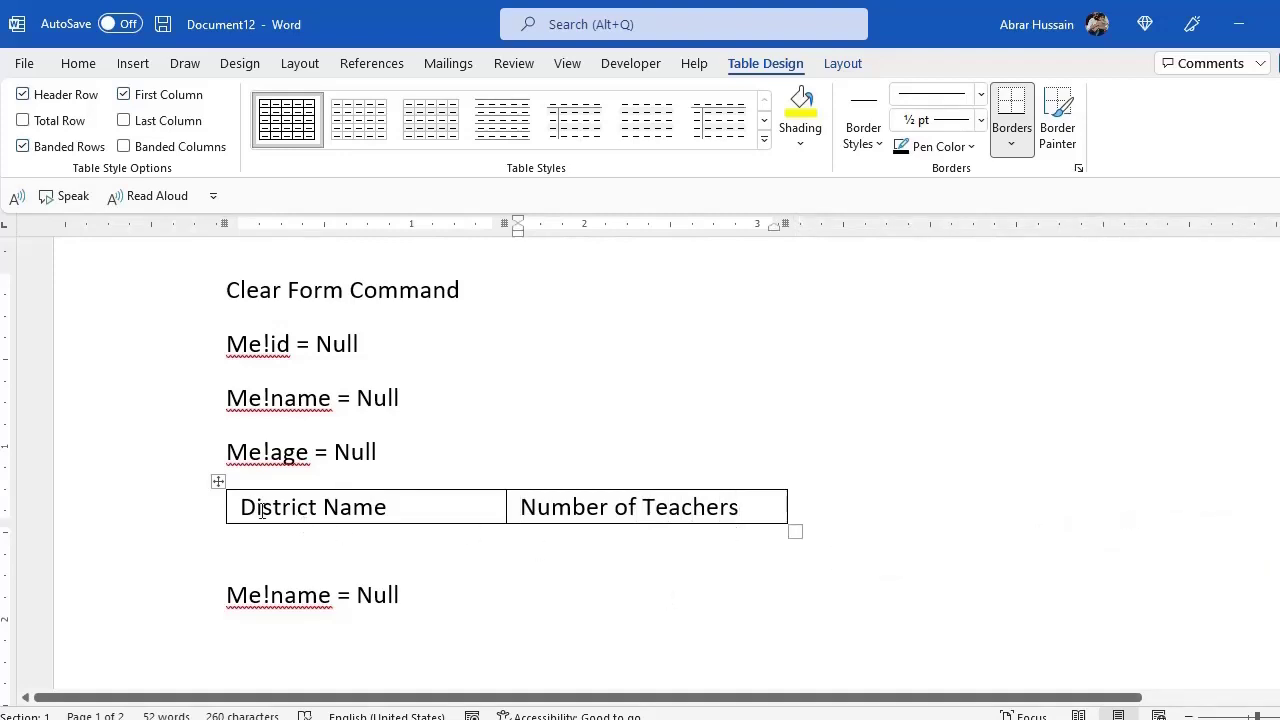
pyautogui.press('Tab')
pyautogui.click(612, 532)
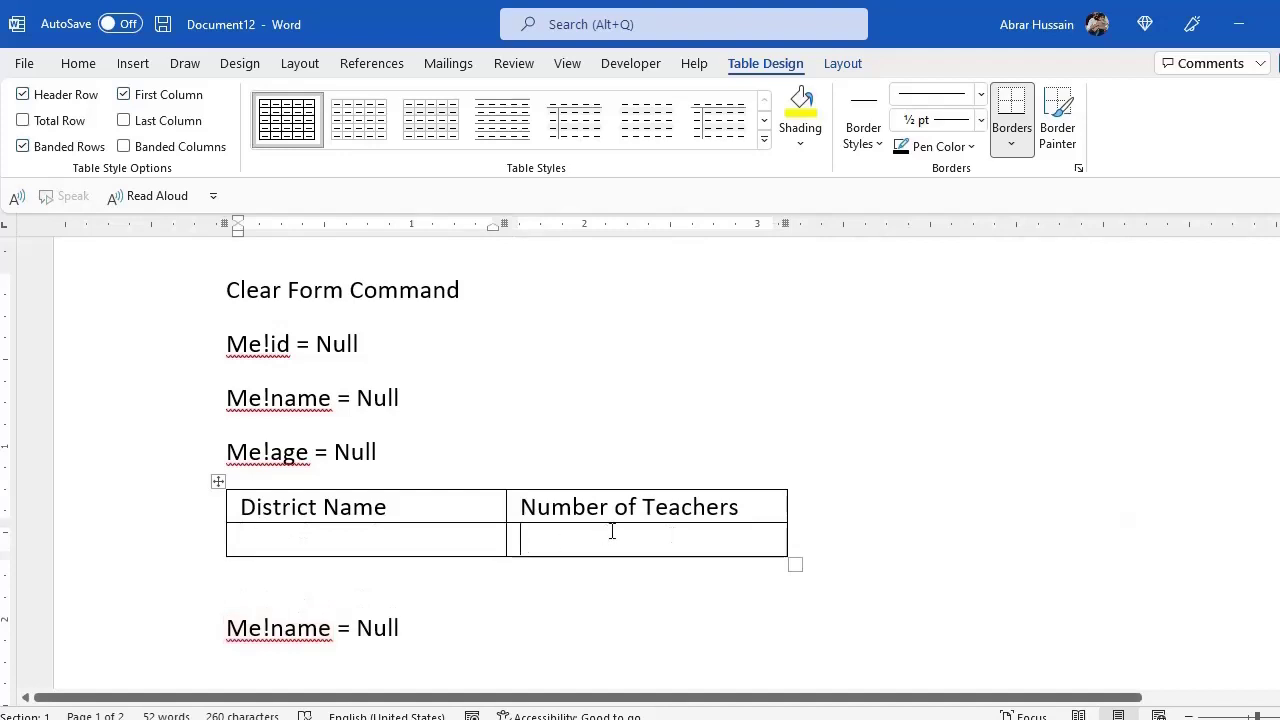
pyautogui.press('Tab')
pyautogui.press('Tab')
pyautogui.press('Tab')
pyautogui.press('Tab')
pyautogui.press('Tab')
pyautogui.scroll(-1, 598, 561)
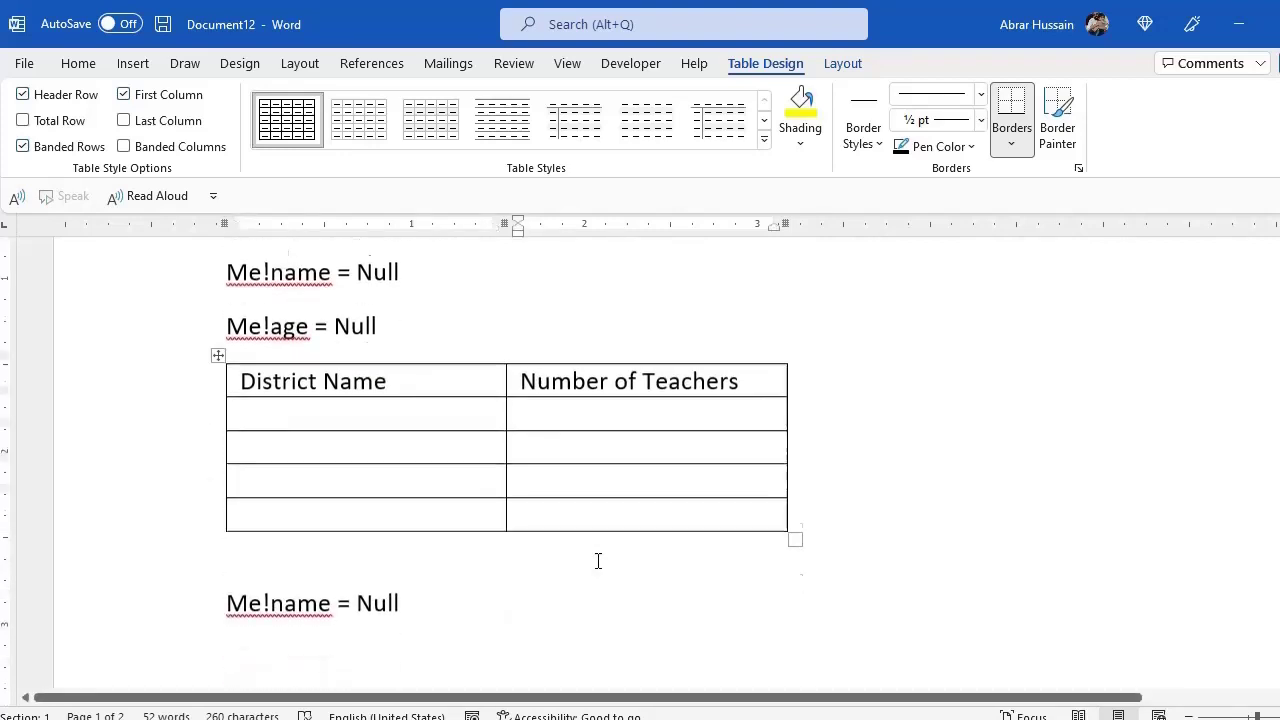
pyautogui.scroll(-1, 598, 561)
# Switch to Access, close the Add Tables pane beside the new query, and review the planned table in Word
pyautogui.hotkey('alt', 'Tab')
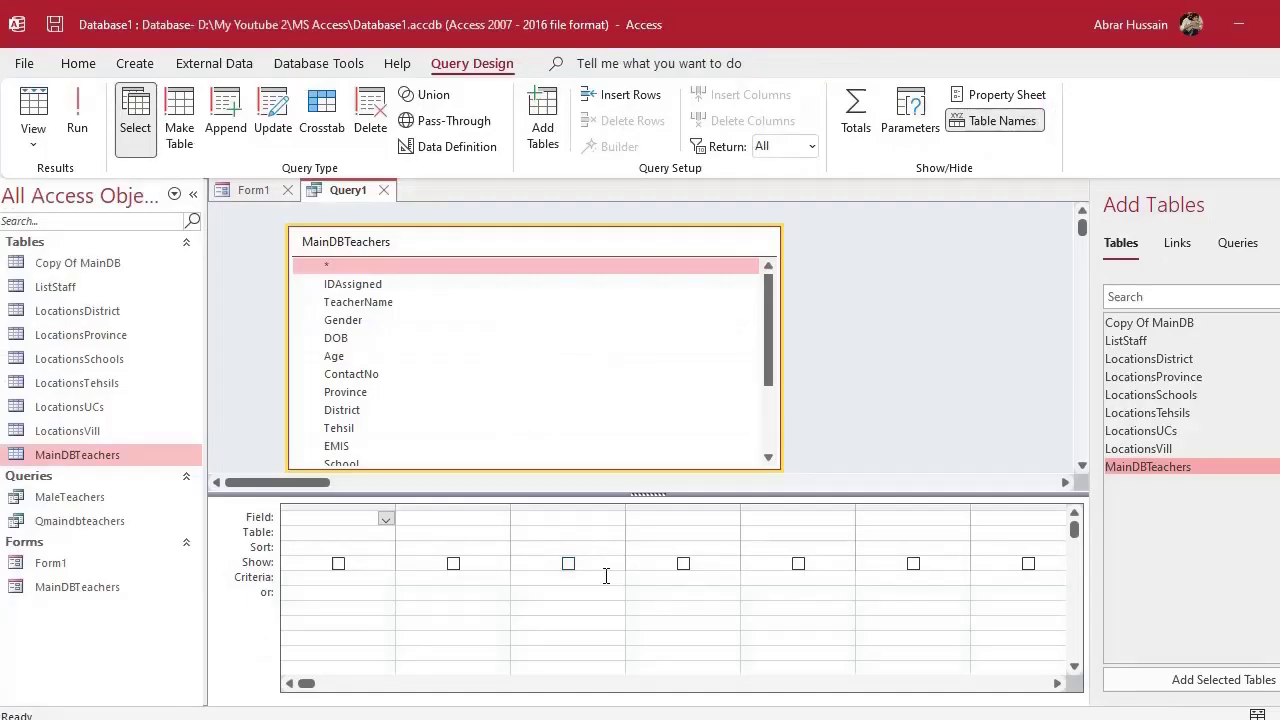
pyautogui.click(1278, 204)
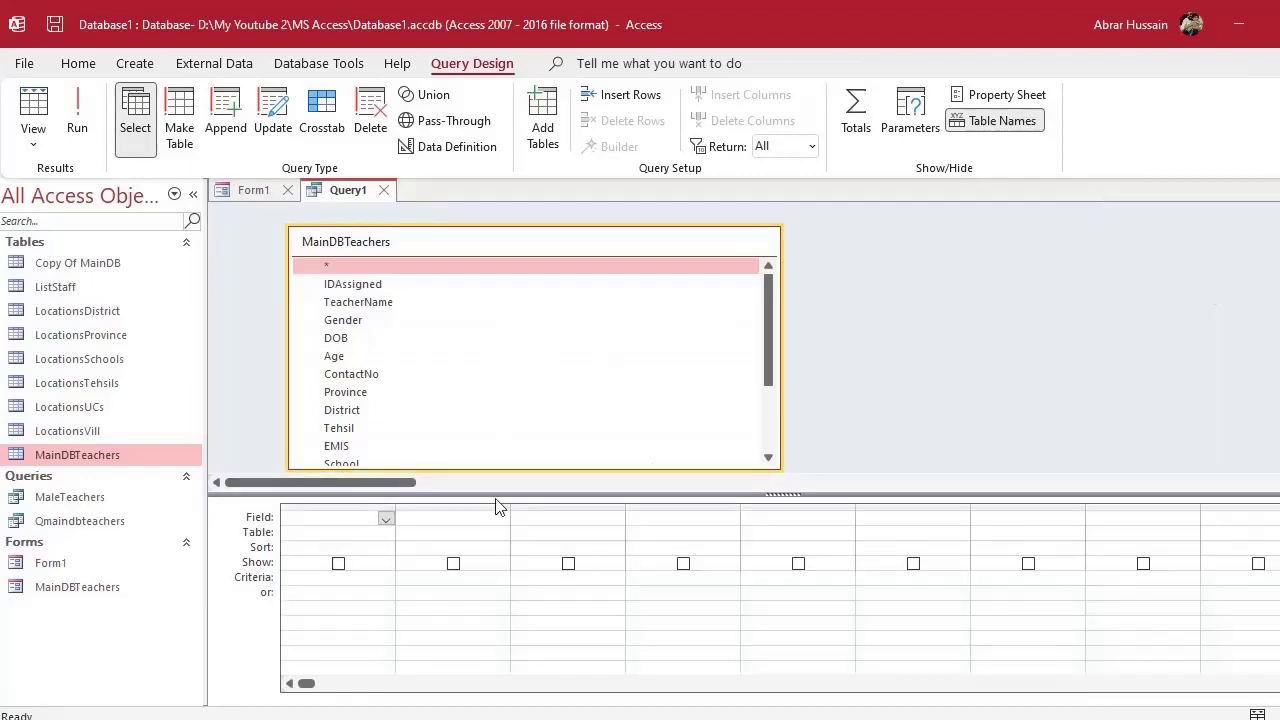
pyautogui.hotkey('alt', 'Tab')
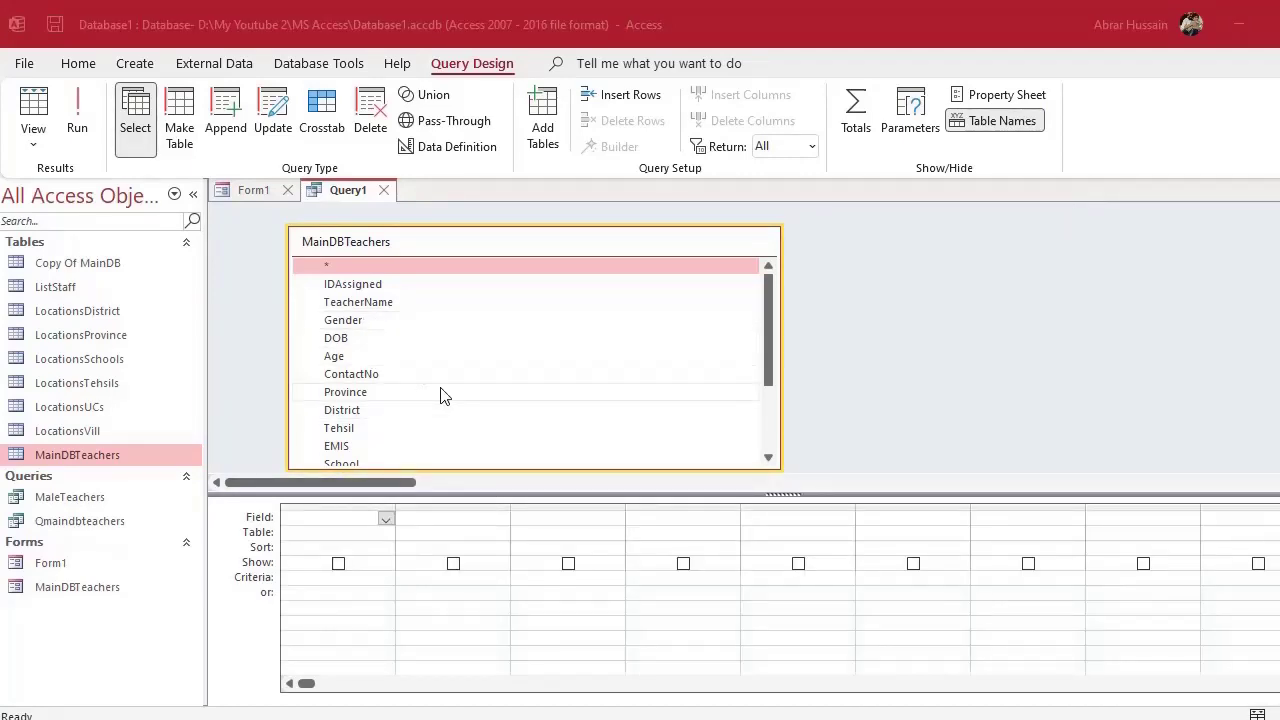
pyautogui.hotkey('alt', 'Tab')
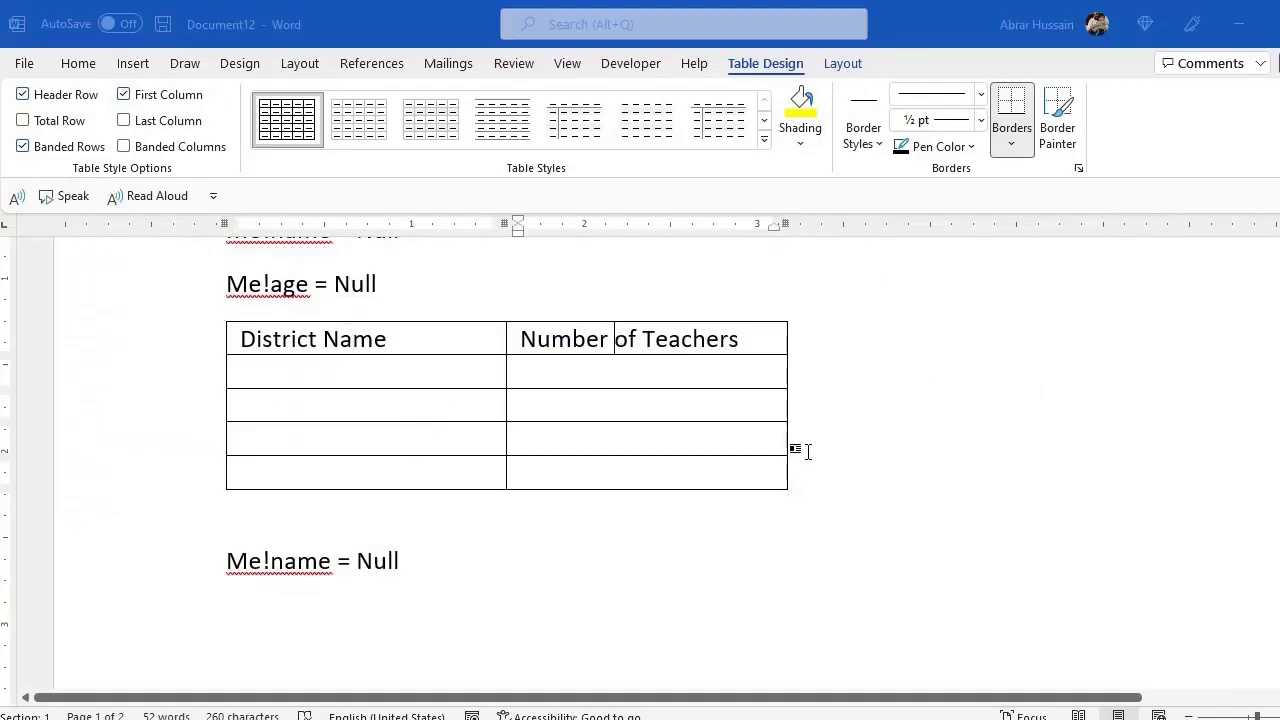
# In Access, add District and TeacherName from MainDBTeachers to the query grid and preview the query's records
pyautogui.click(352, 410)
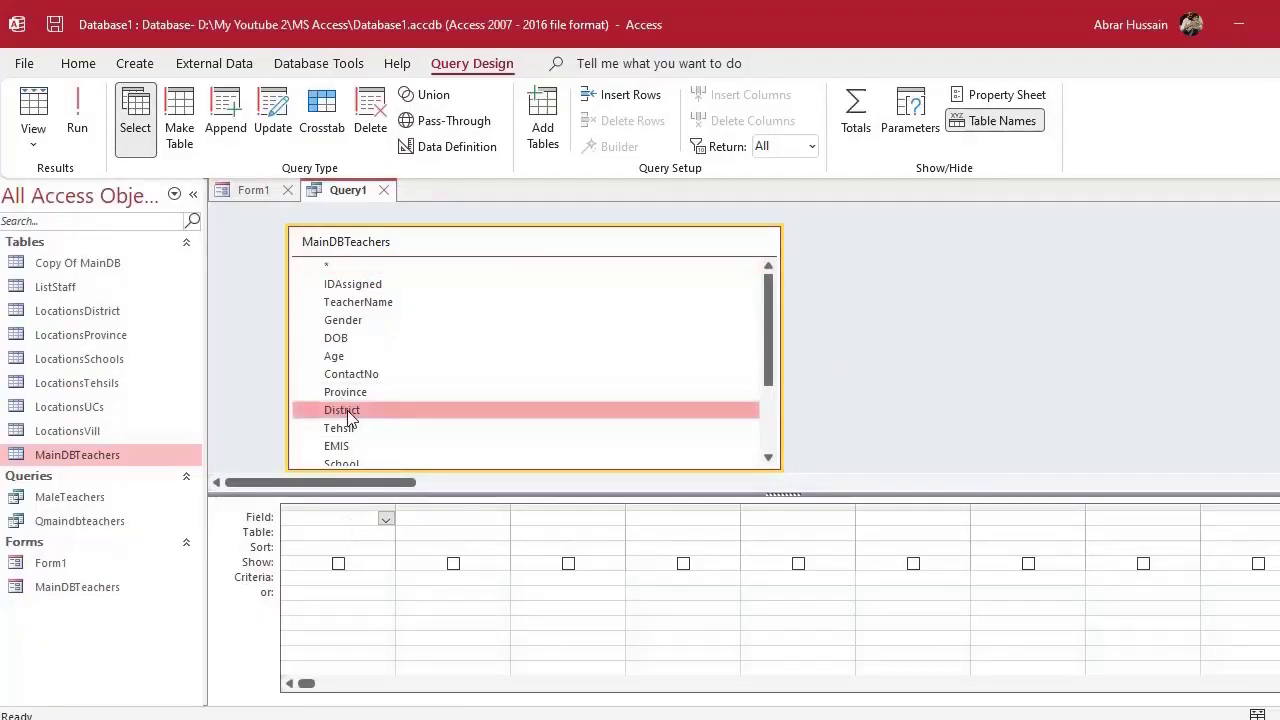
pyautogui.moveTo(334, 412); pyautogui.dragTo(335, 528)
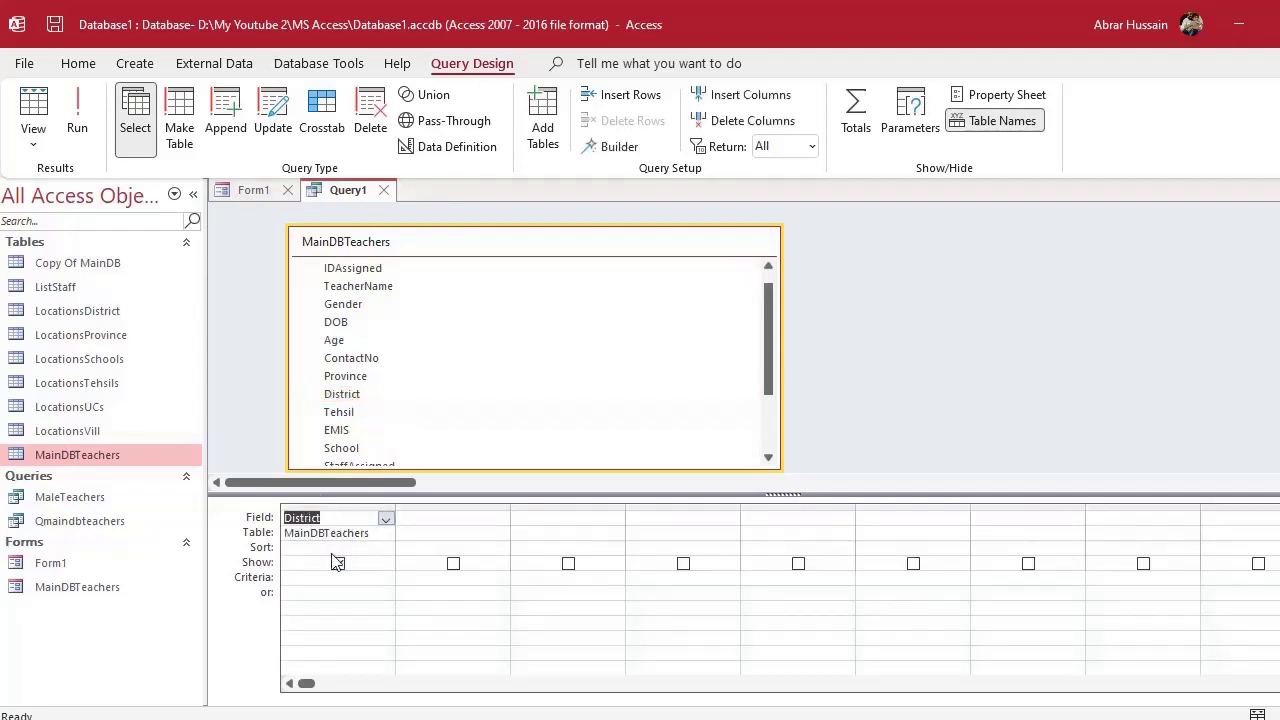
pyautogui.click(368, 288)
pyautogui.moveTo(365, 295); pyautogui.dragTo(477, 540)
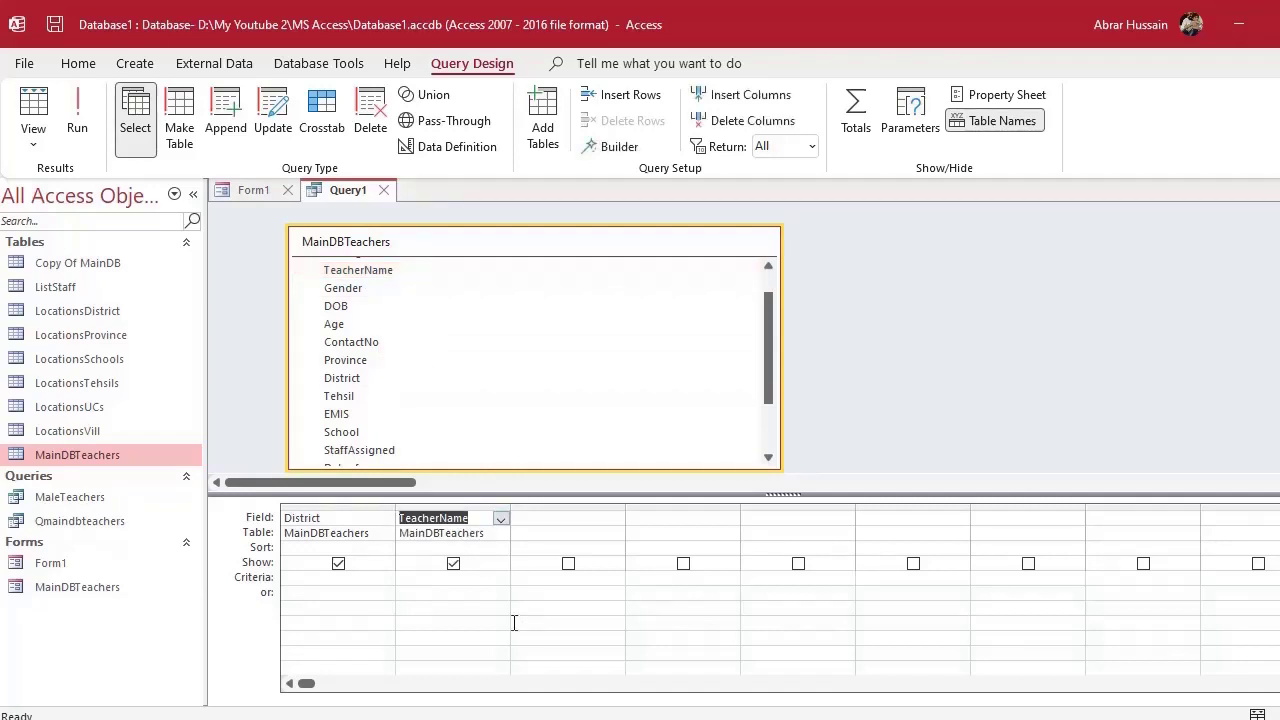
pyautogui.click(77, 122)
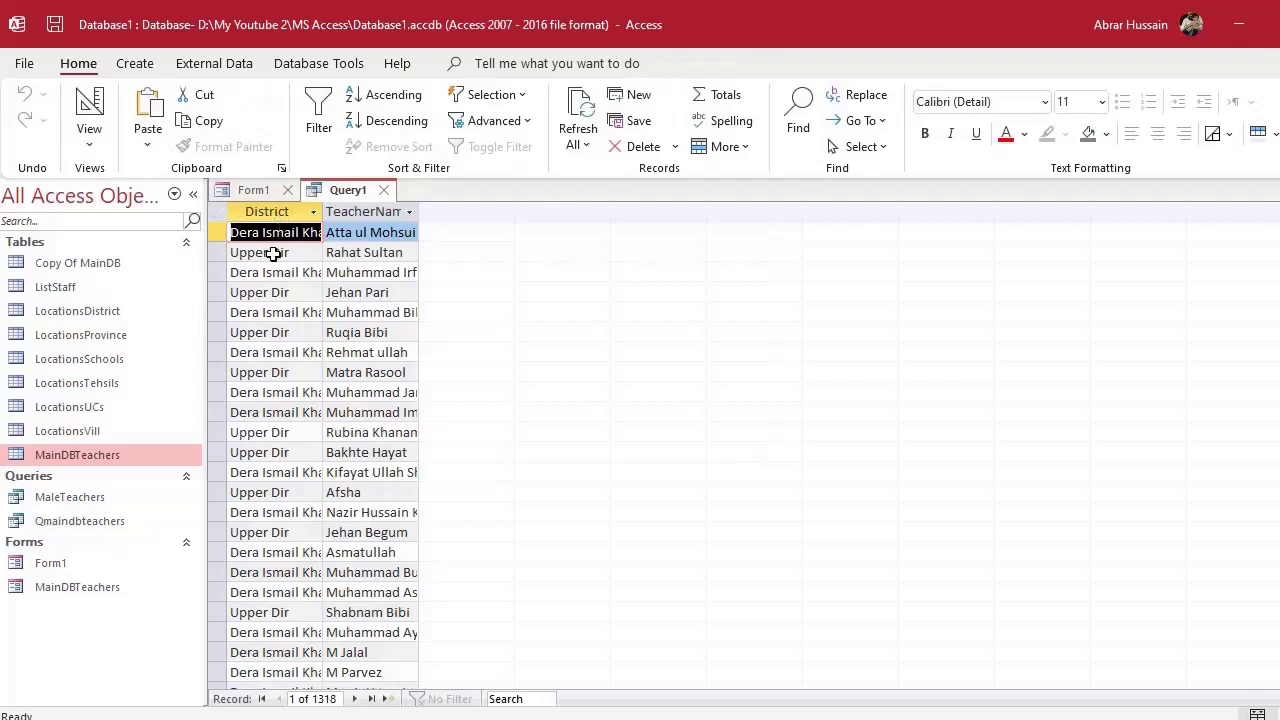
pyautogui.click(89, 112)
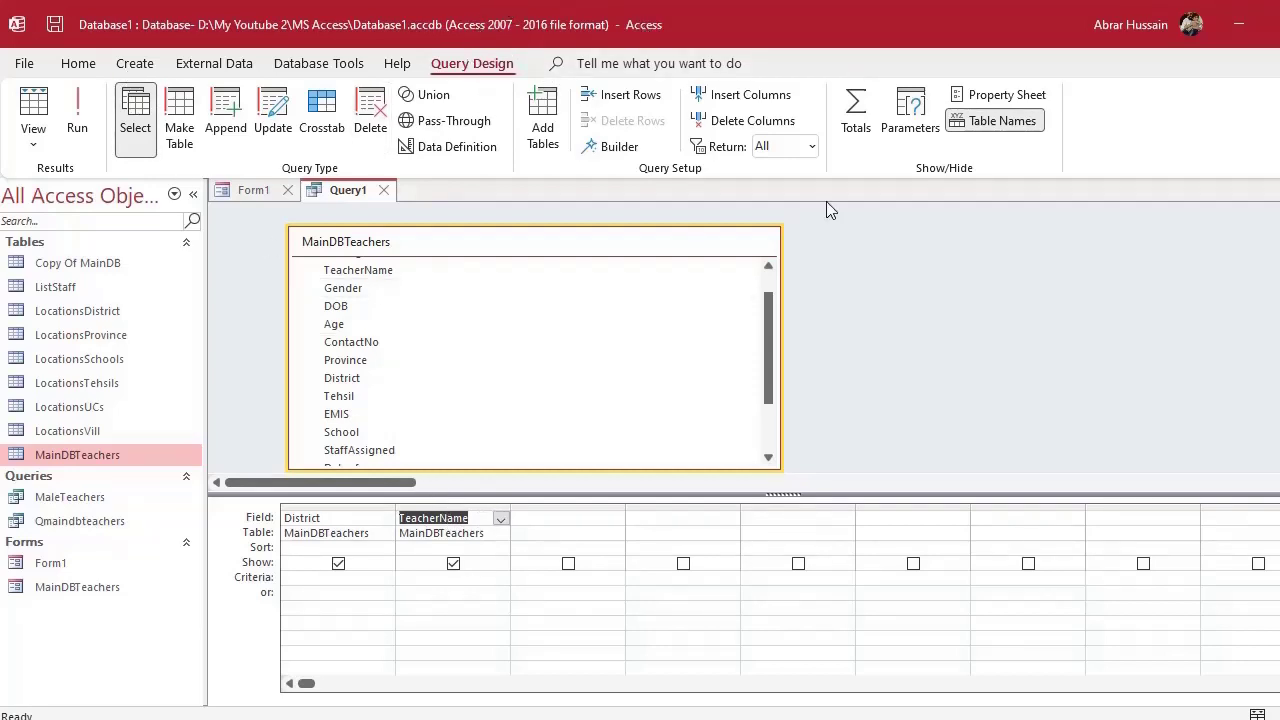
# Show the Total row in the query grid and review District's aggregate options, keeping Group By
pyautogui.click(854, 121)
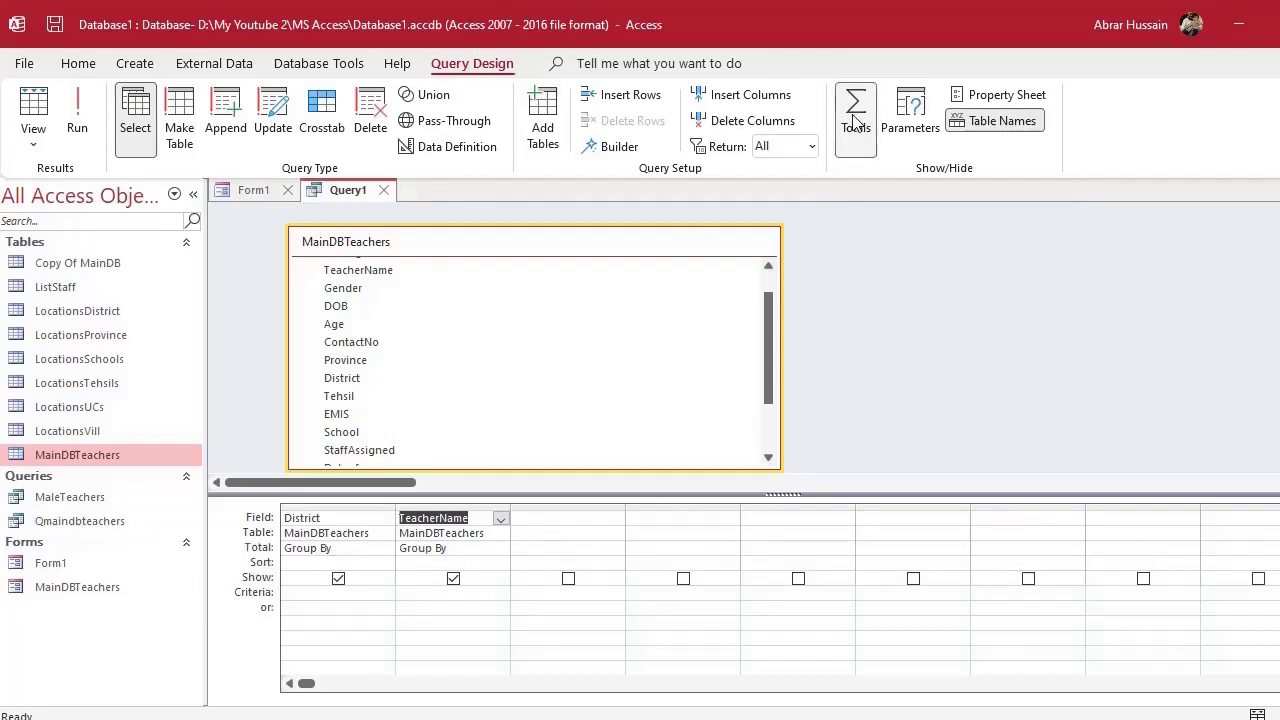
pyautogui.click(854, 121)
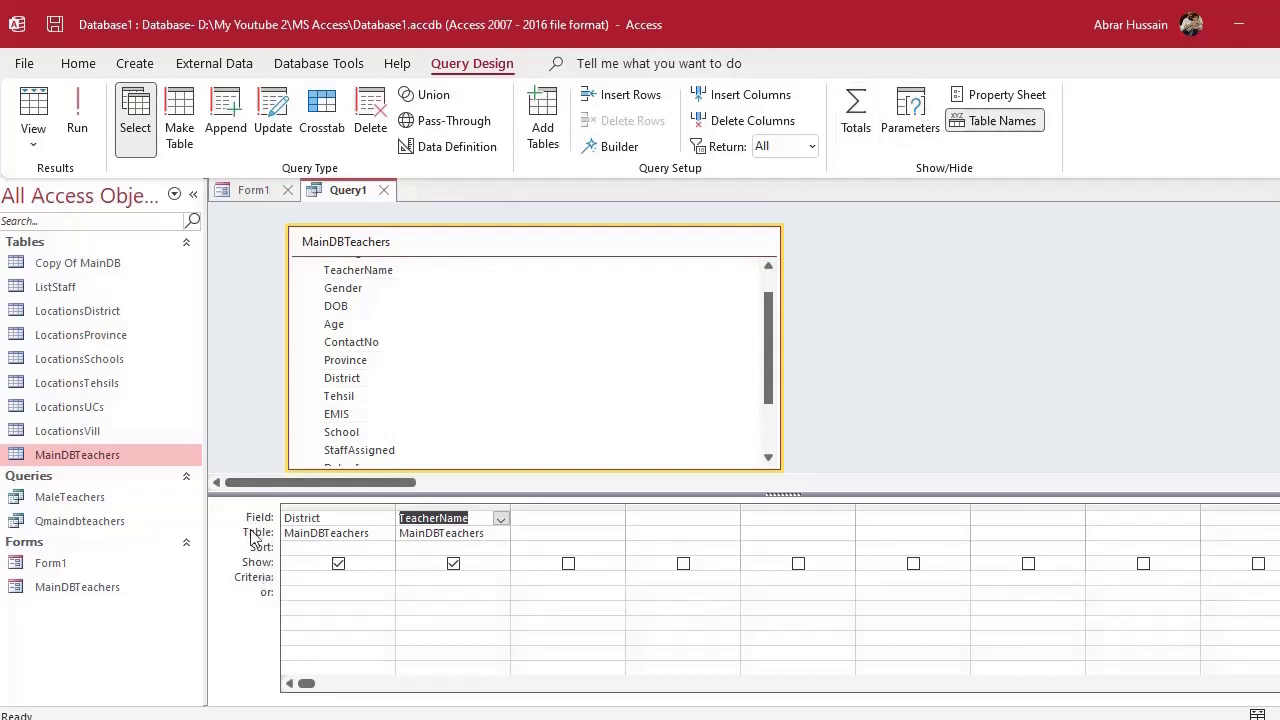
pyautogui.click(855, 107)
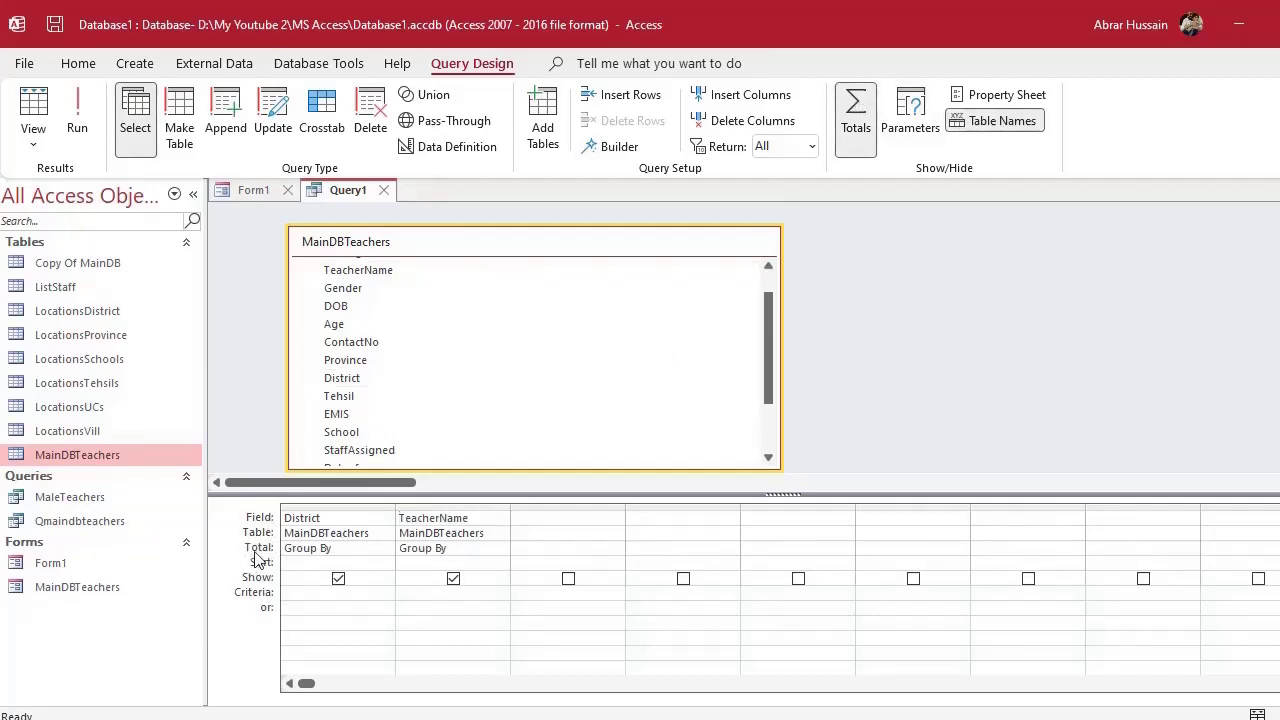
pyautogui.click(476, 552)
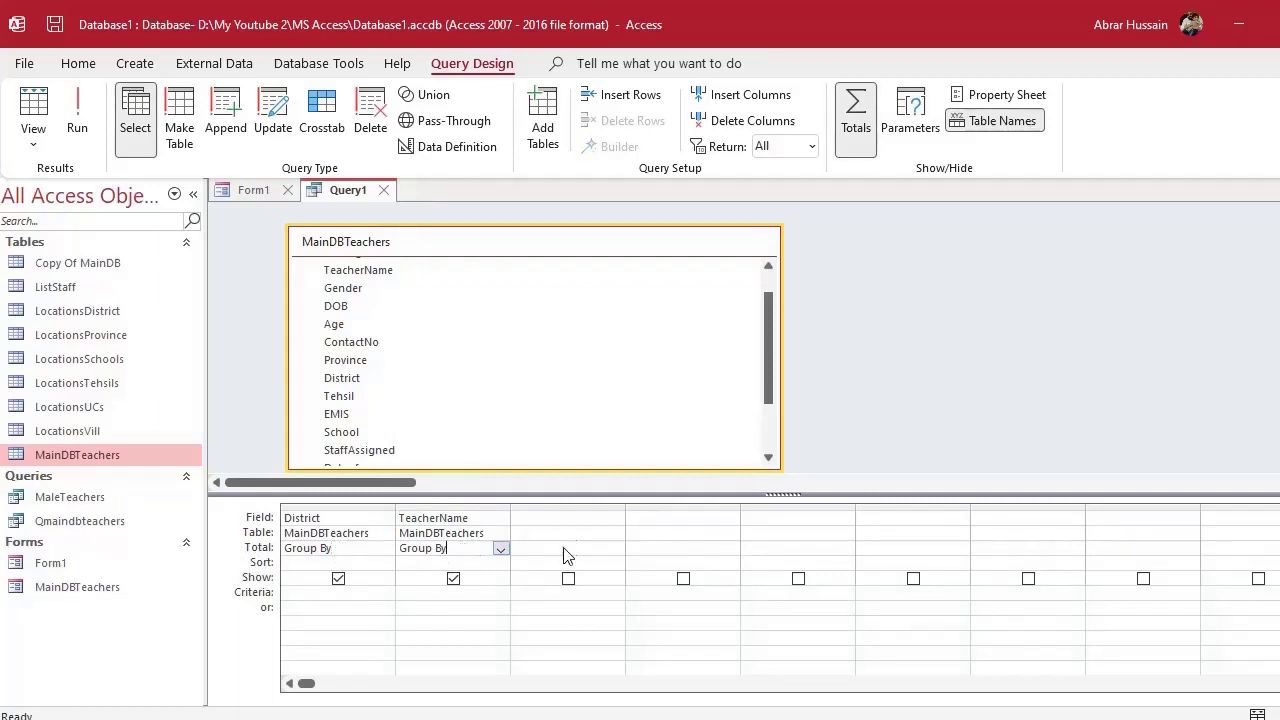
pyautogui.click(325, 548)
pyautogui.click(385, 551)
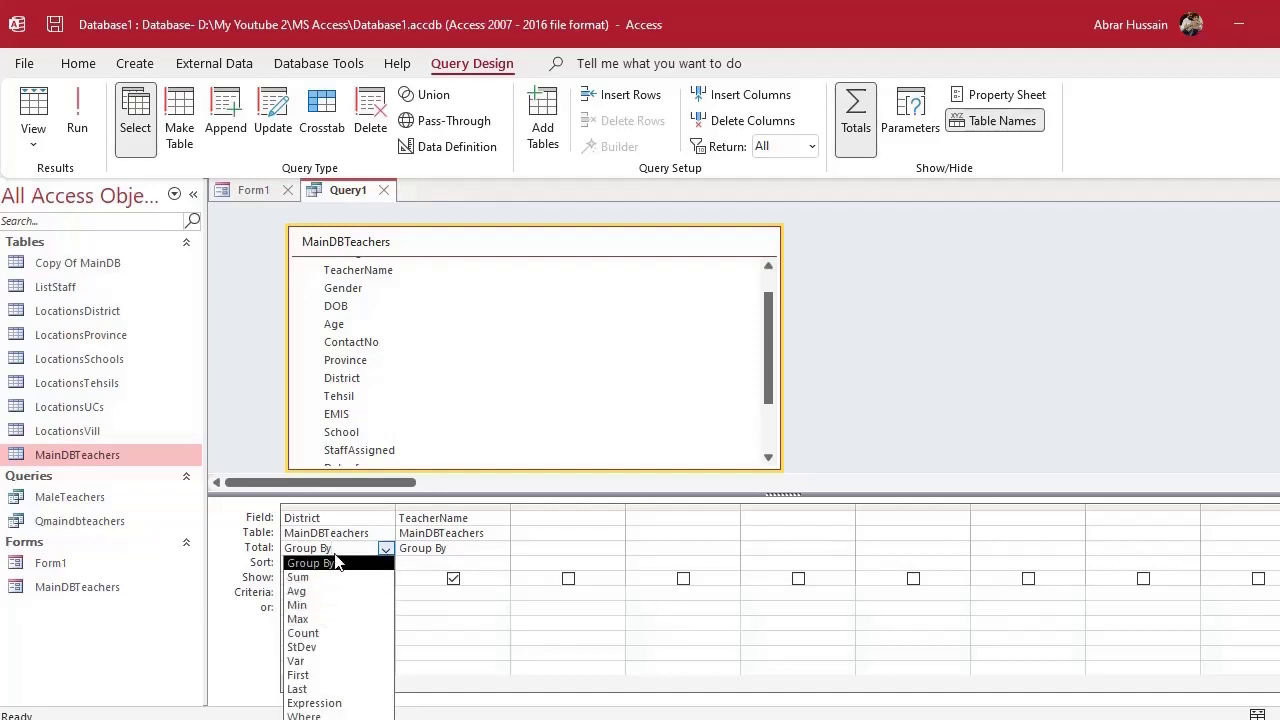
pyautogui.click(514, 637)
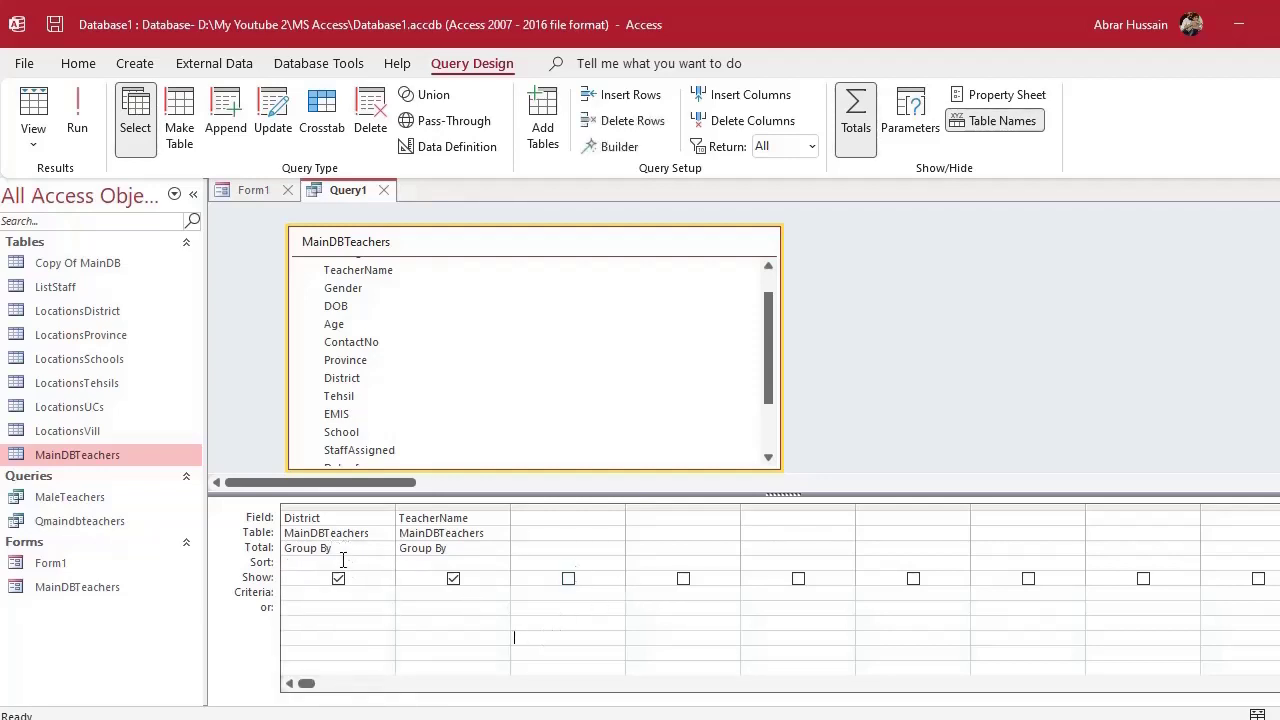
pyautogui.moveTo(338, 547); pyautogui.dragTo(234, 540)
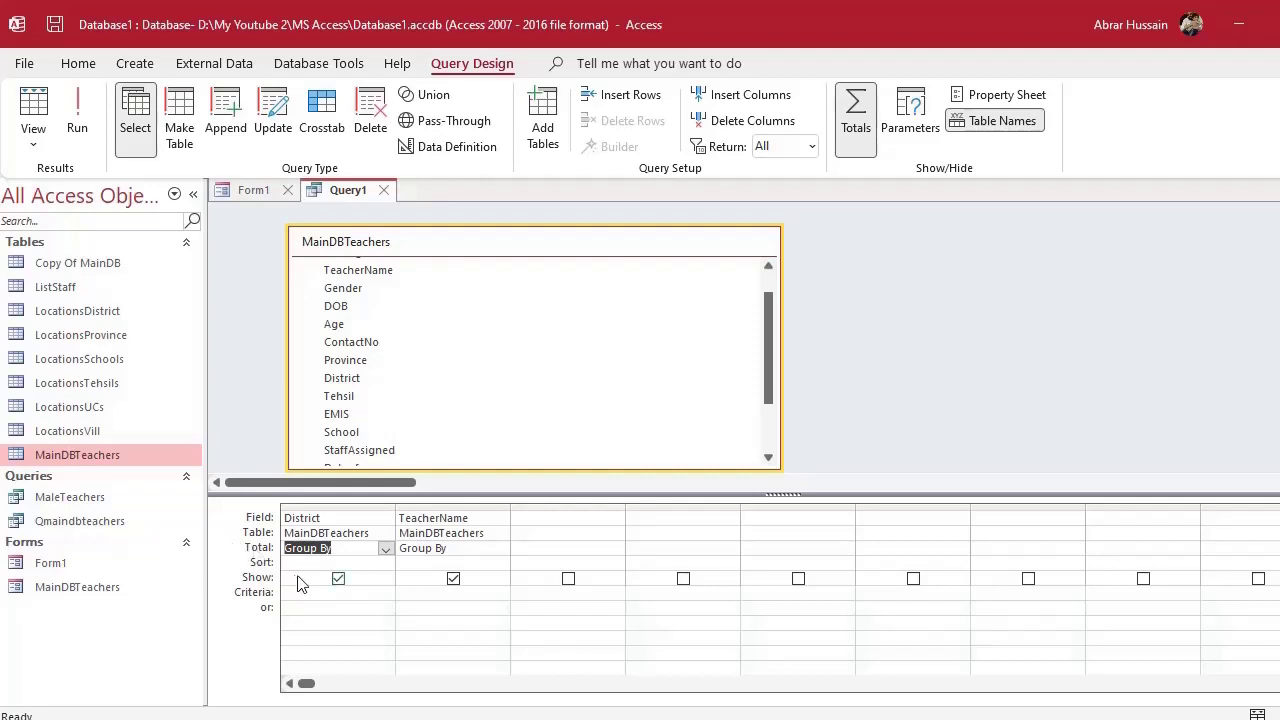
# Set the Total of the TeacherName column to Count and run the query
pyautogui.click(453, 549)
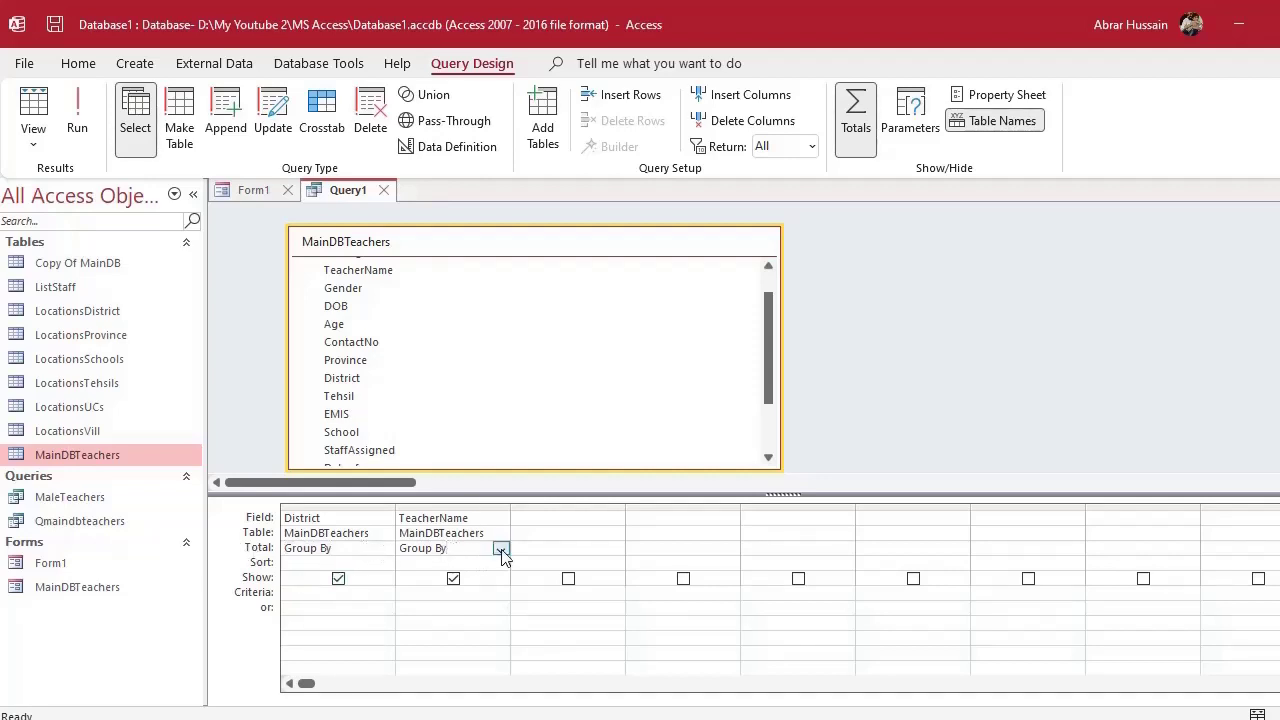
pyautogui.click(500, 549)
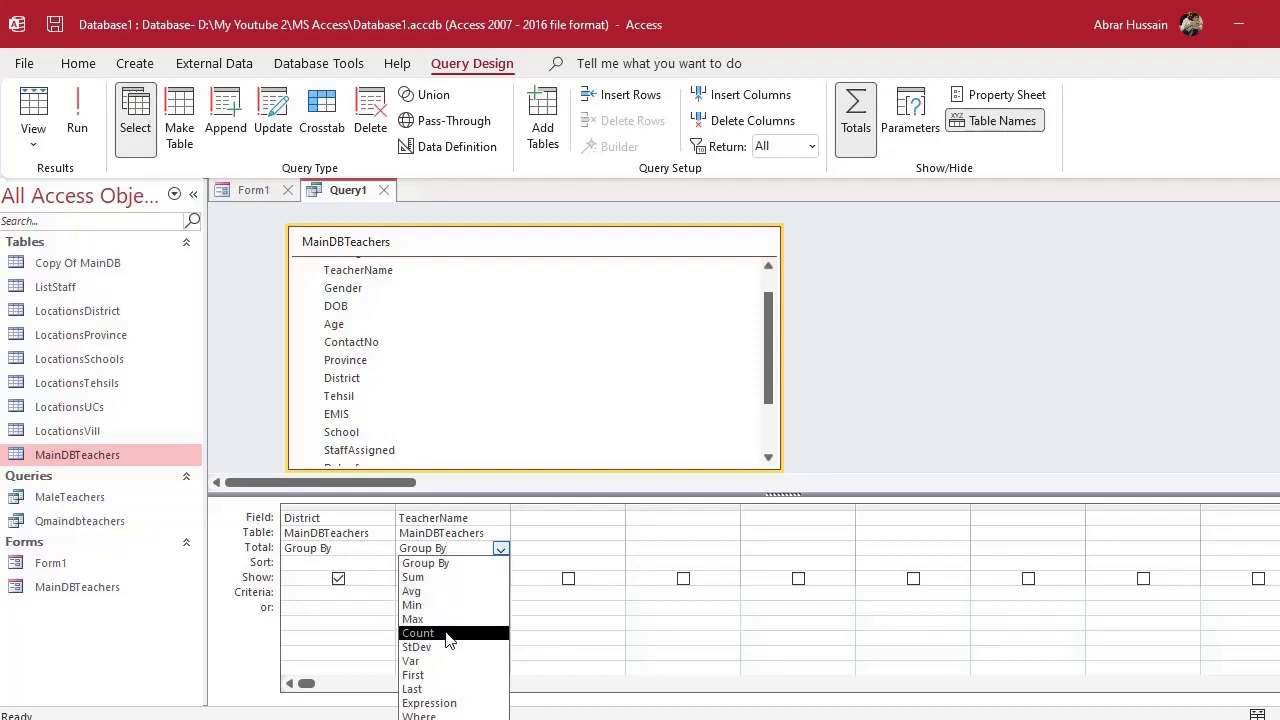
pyautogui.click(446, 633)
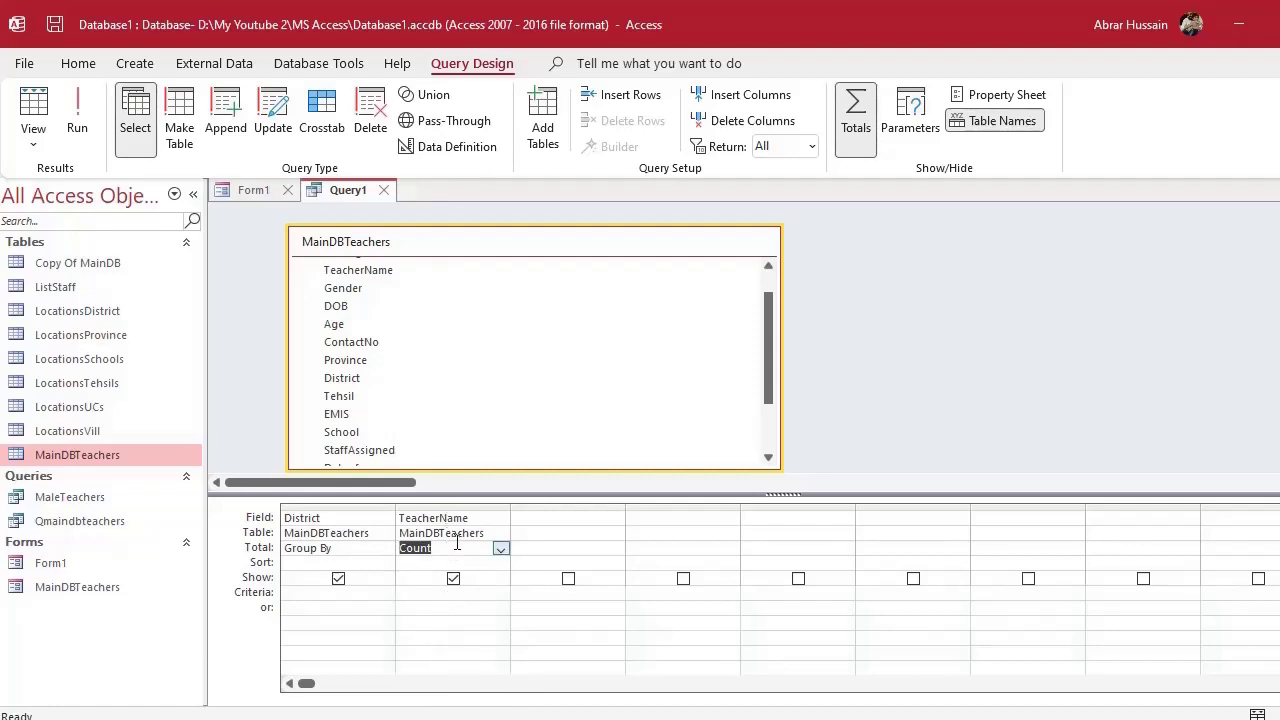
pyautogui.click(85, 112)
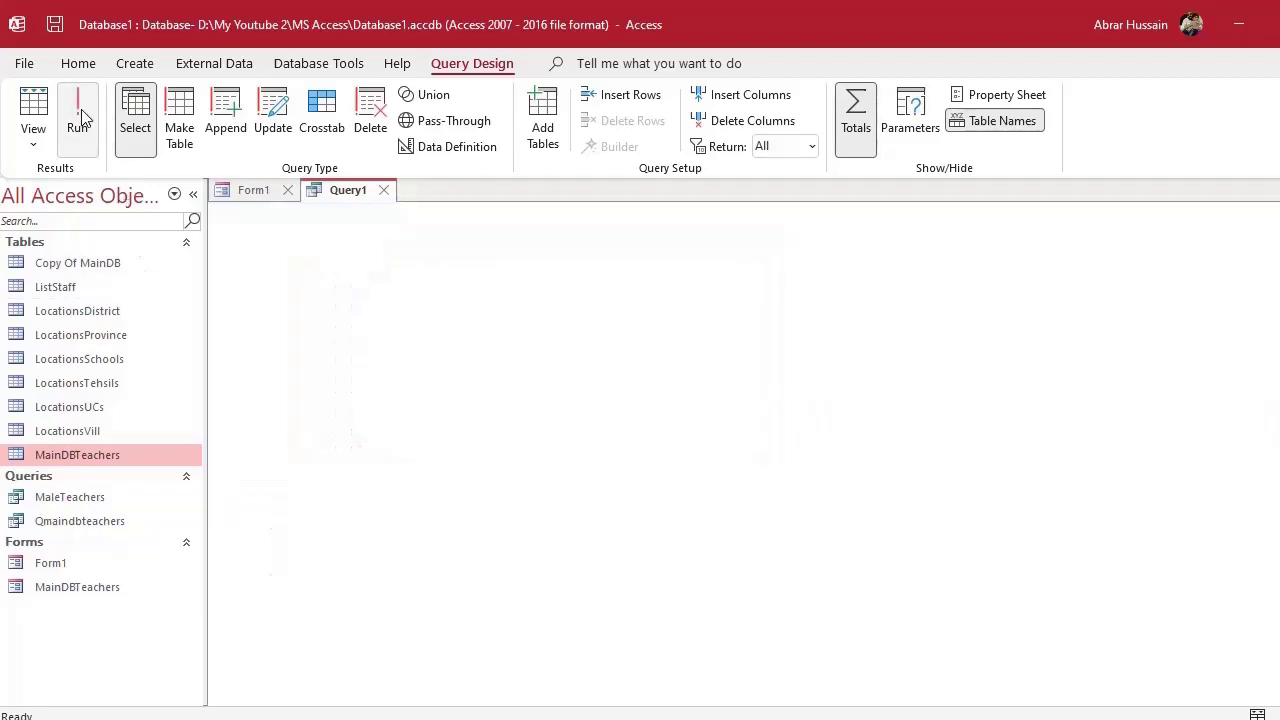
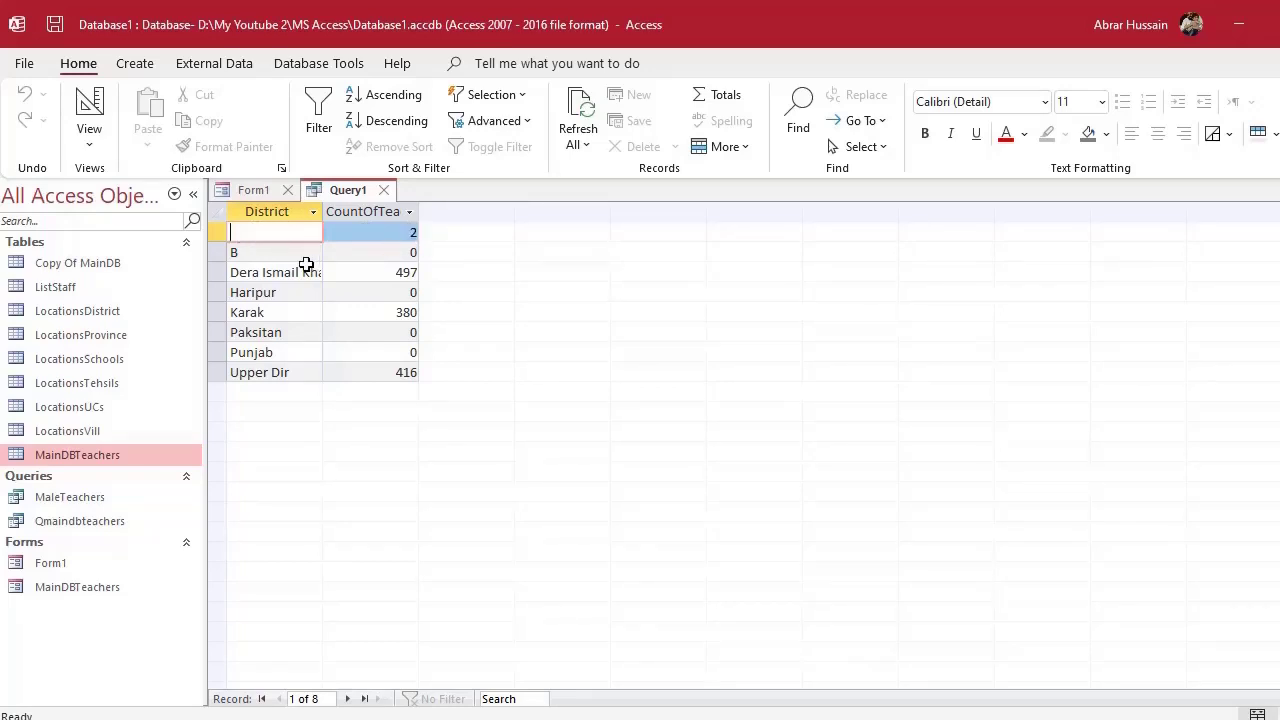
# Examine the teacher count for each district in the query results, from B down to Upper Dir
pyautogui.click(256, 257)
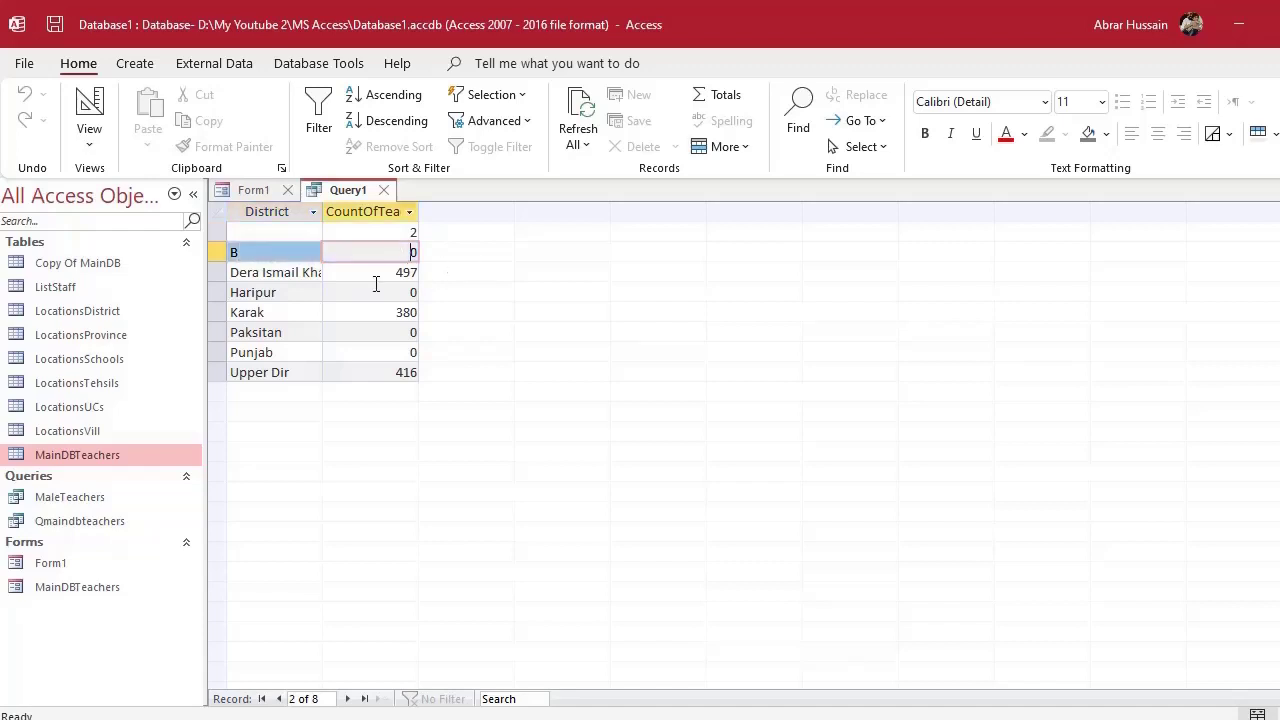
pyautogui.click(284, 272)
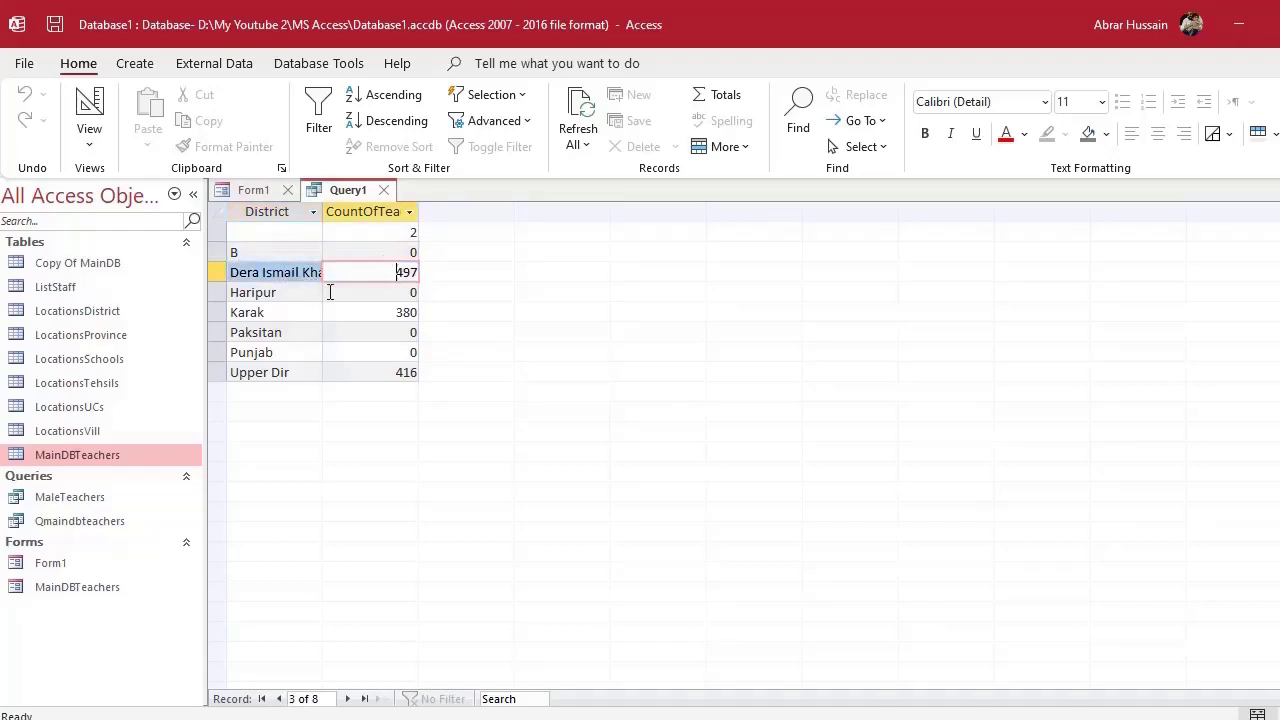
pyautogui.doubleClick(257, 293)
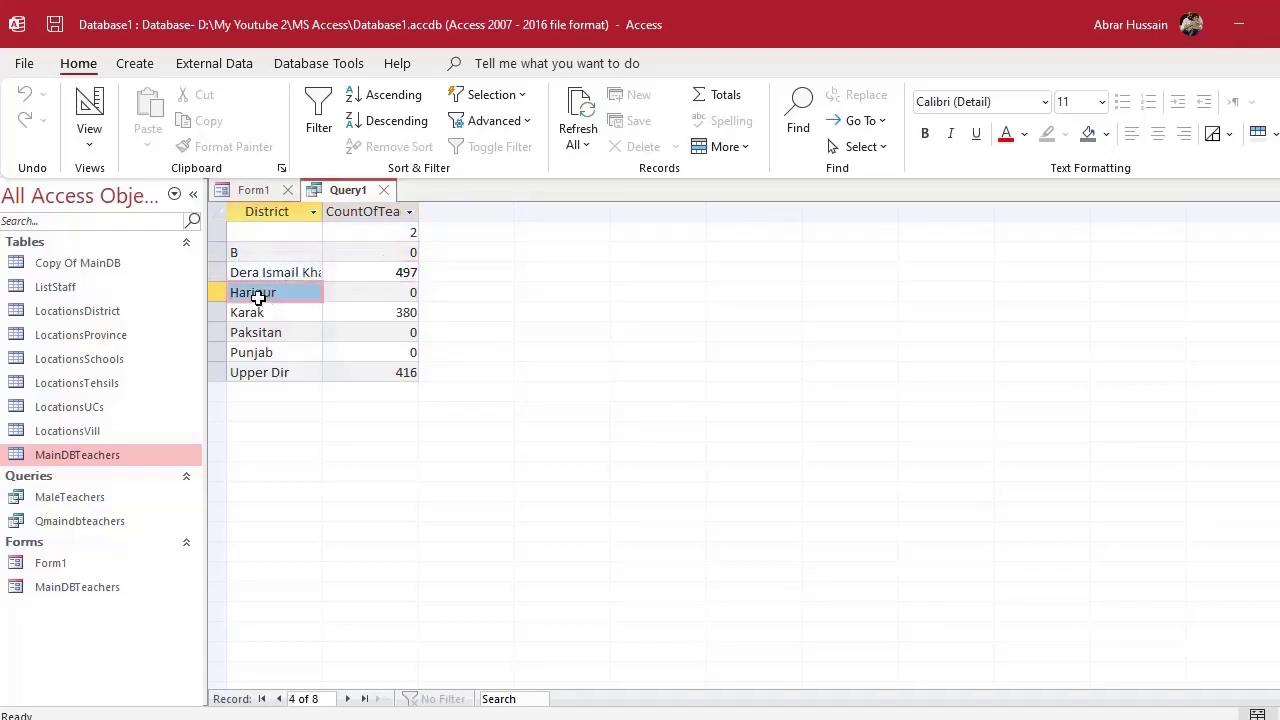
pyautogui.click(374, 310)
pyautogui.click(328, 336)
pyautogui.click(376, 357)
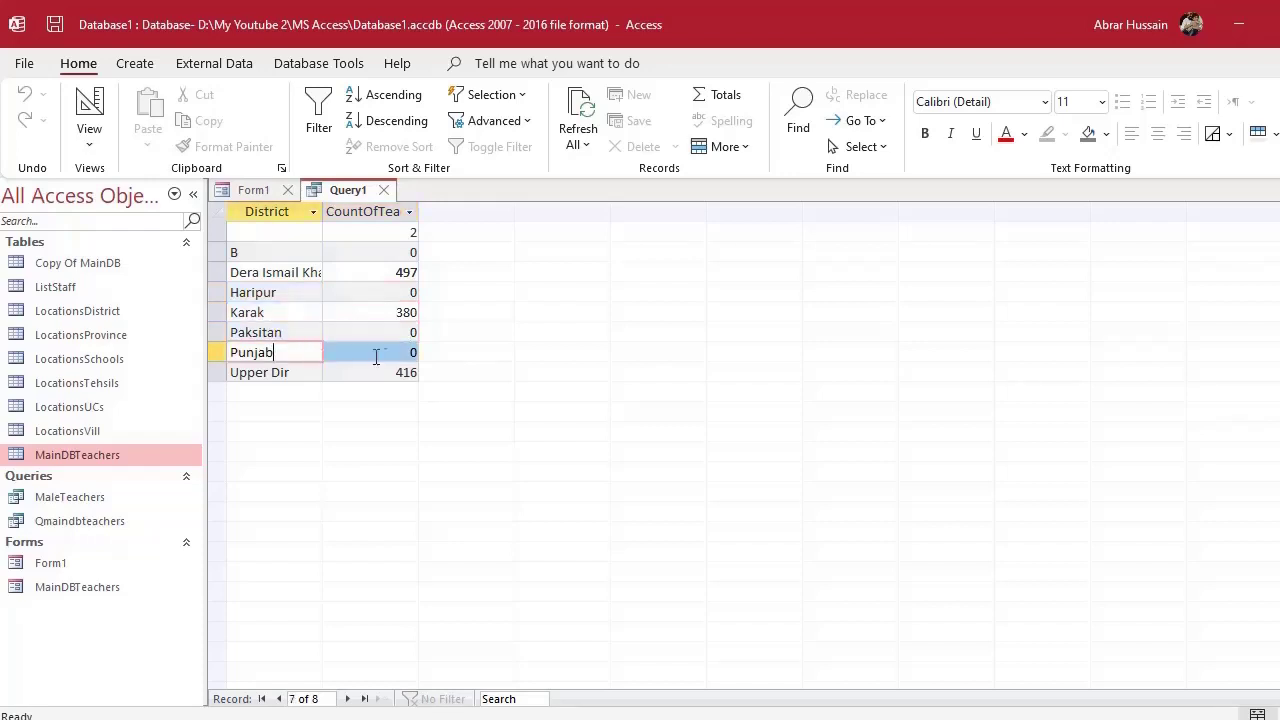
pyautogui.click(304, 376)
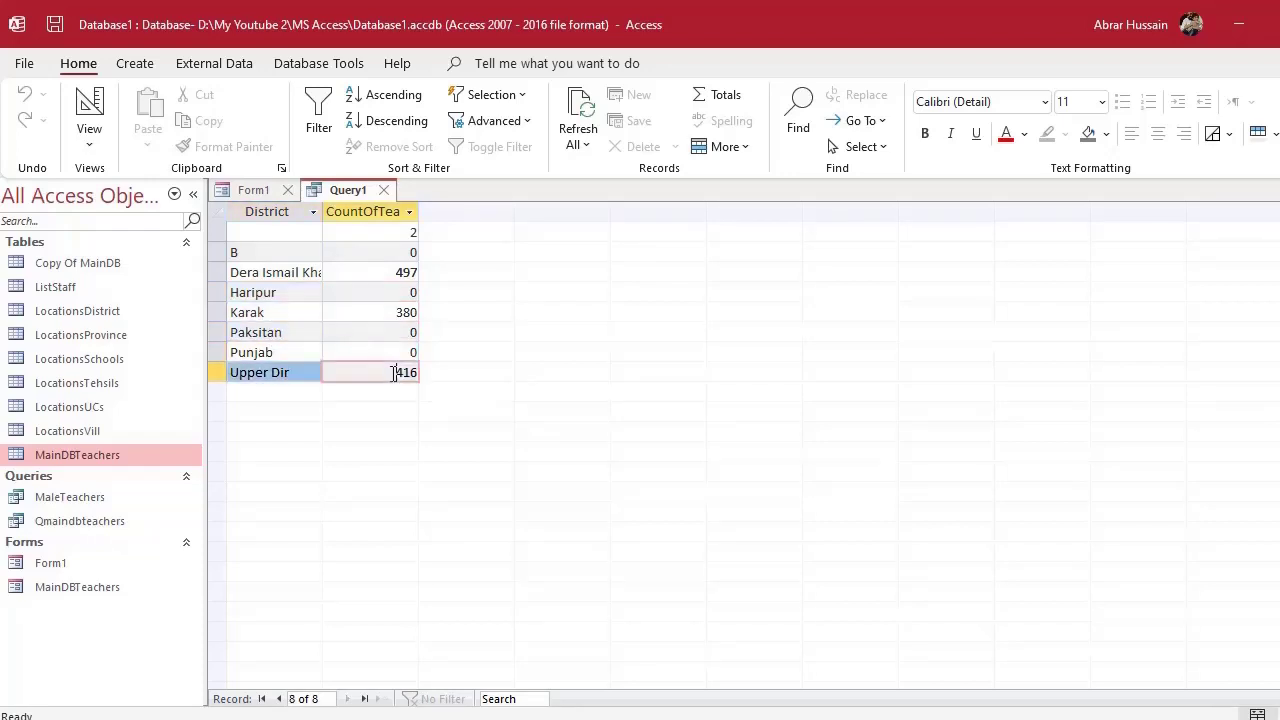
# Check the Paksitan and blank district rows in the query results and widen the CountOfTeacherName column to fit its heading
pyautogui.doubleClick(276, 334)
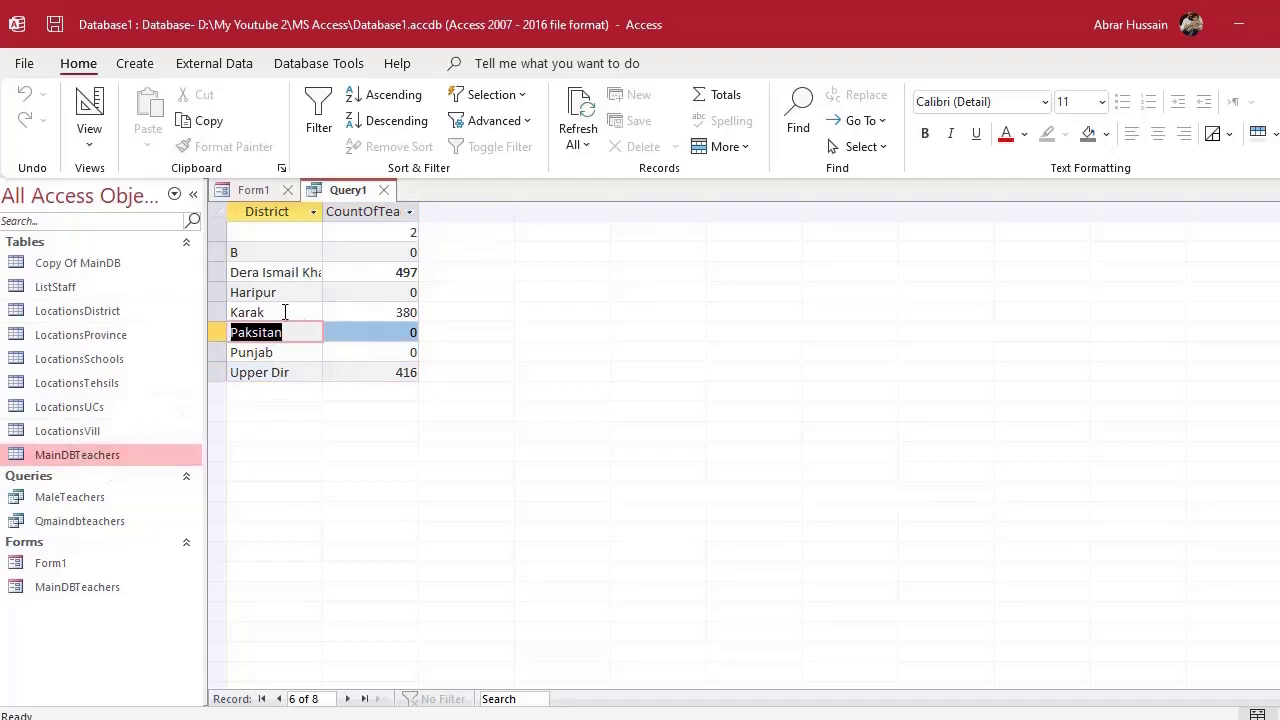
pyautogui.click(268, 235)
pyautogui.doubleClick(278, 335)
pyautogui.click(248, 234)
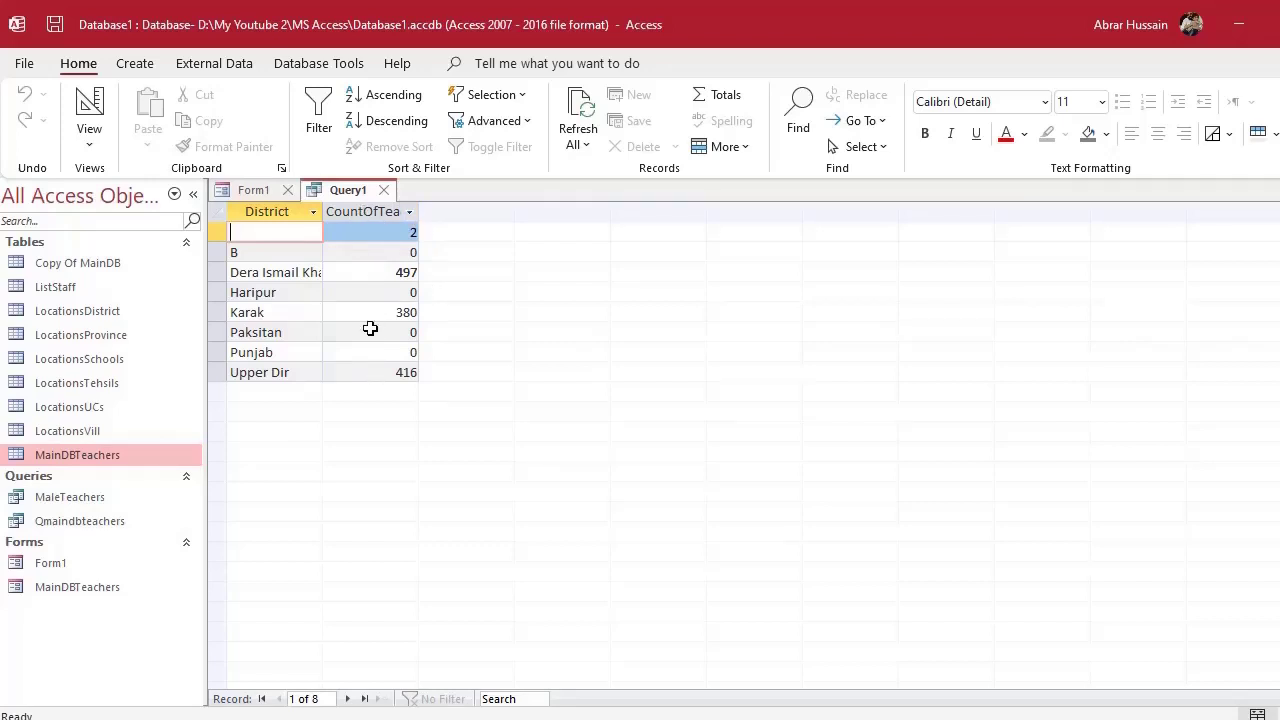
pyautogui.doubleClick(418, 211)
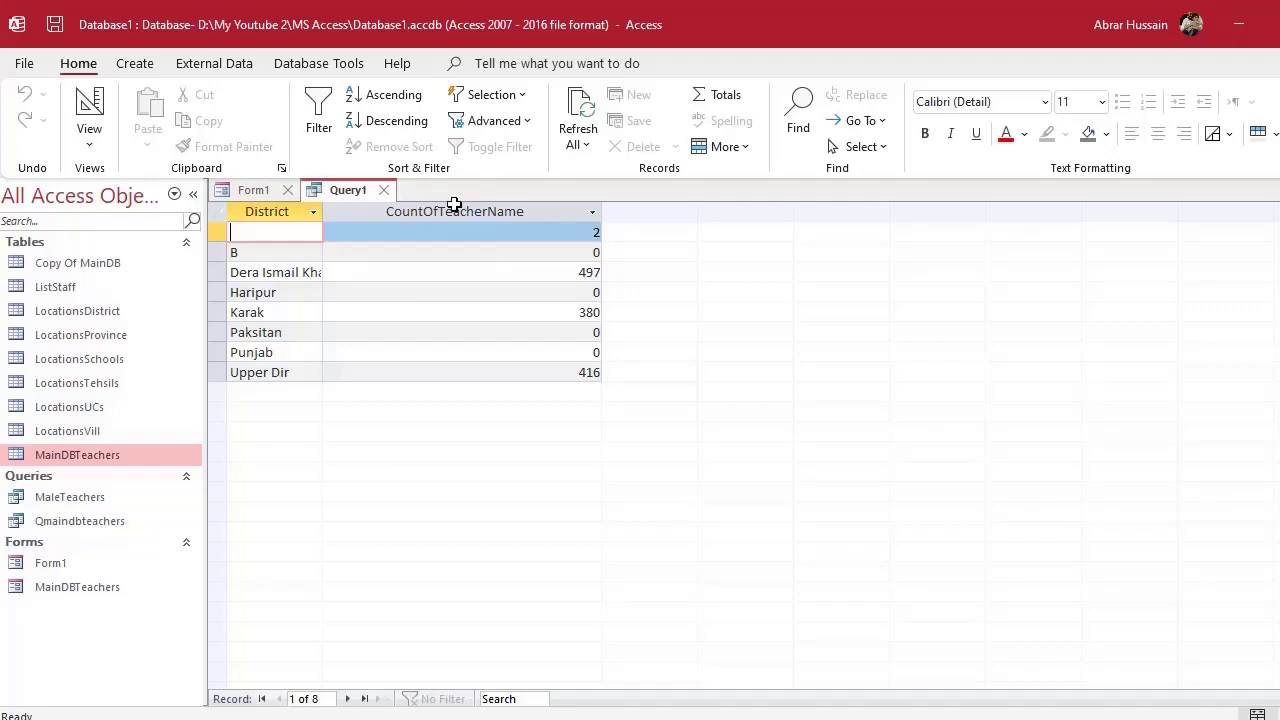
# In the query design, widen the TeacherName column, give the field the caption "Number of Teachers:" and run the query
pyautogui.click(89, 135)
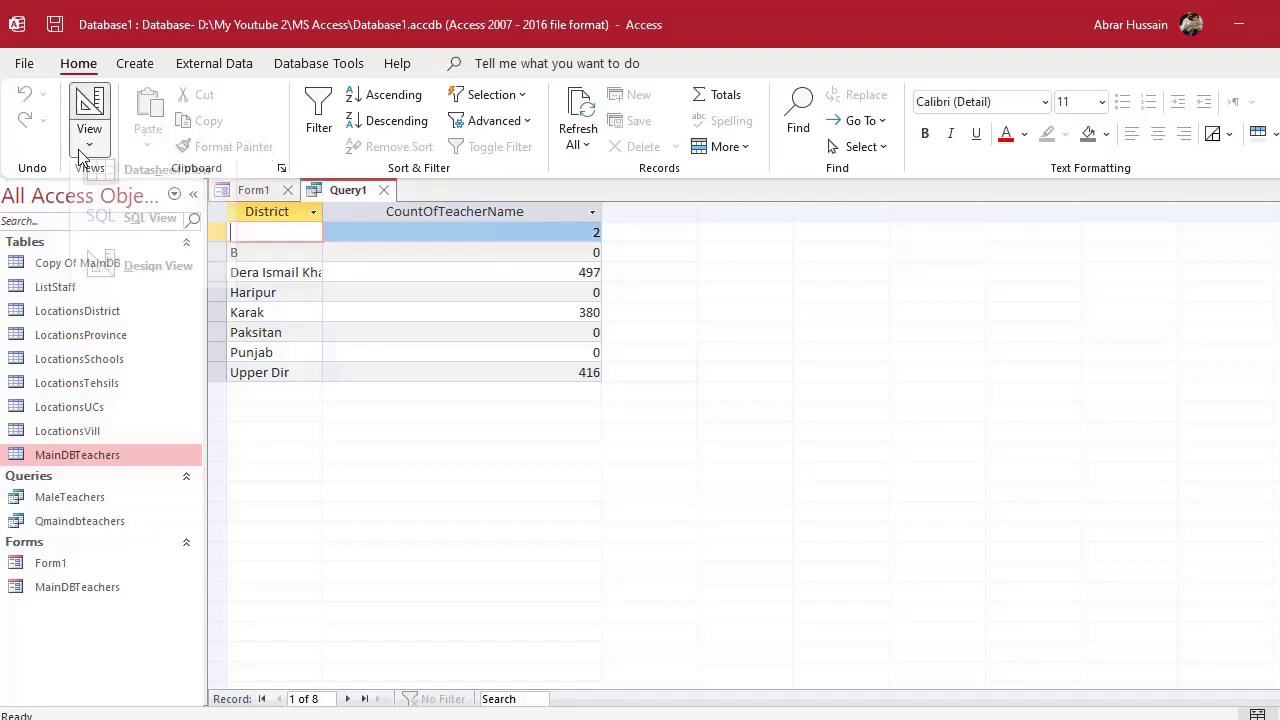
pyautogui.click(157, 283)
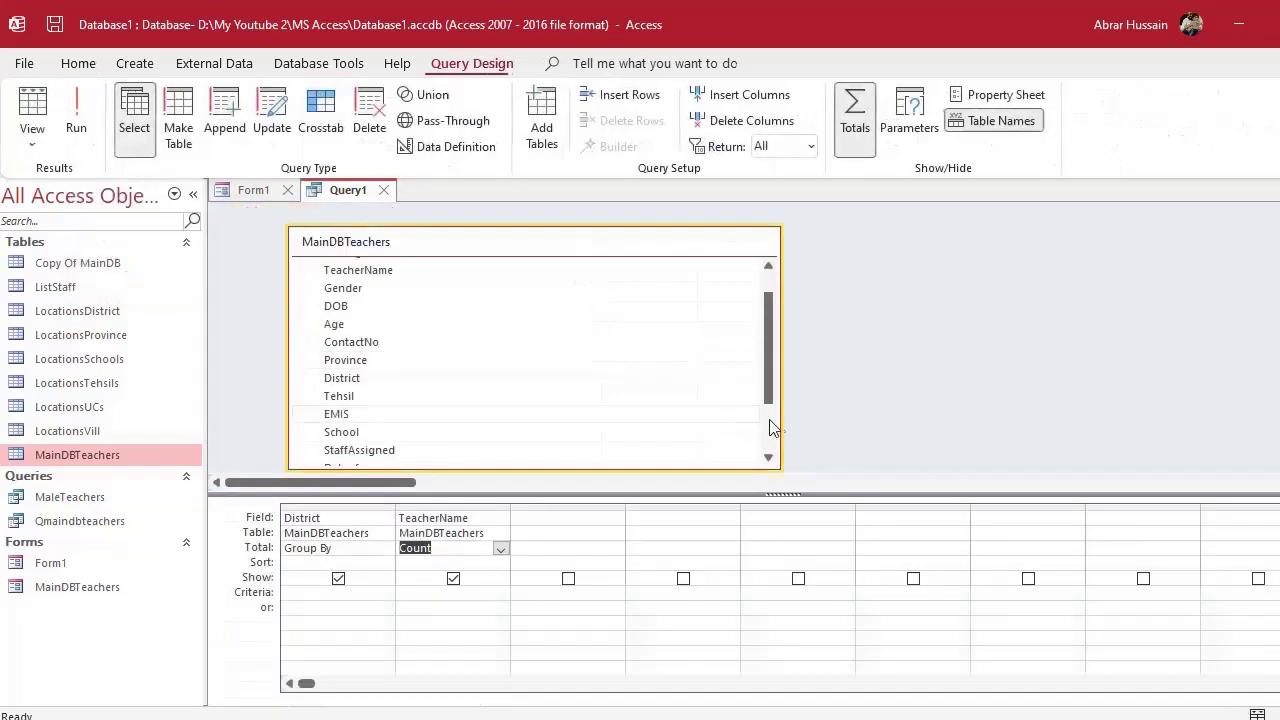
pyautogui.click(430, 519)
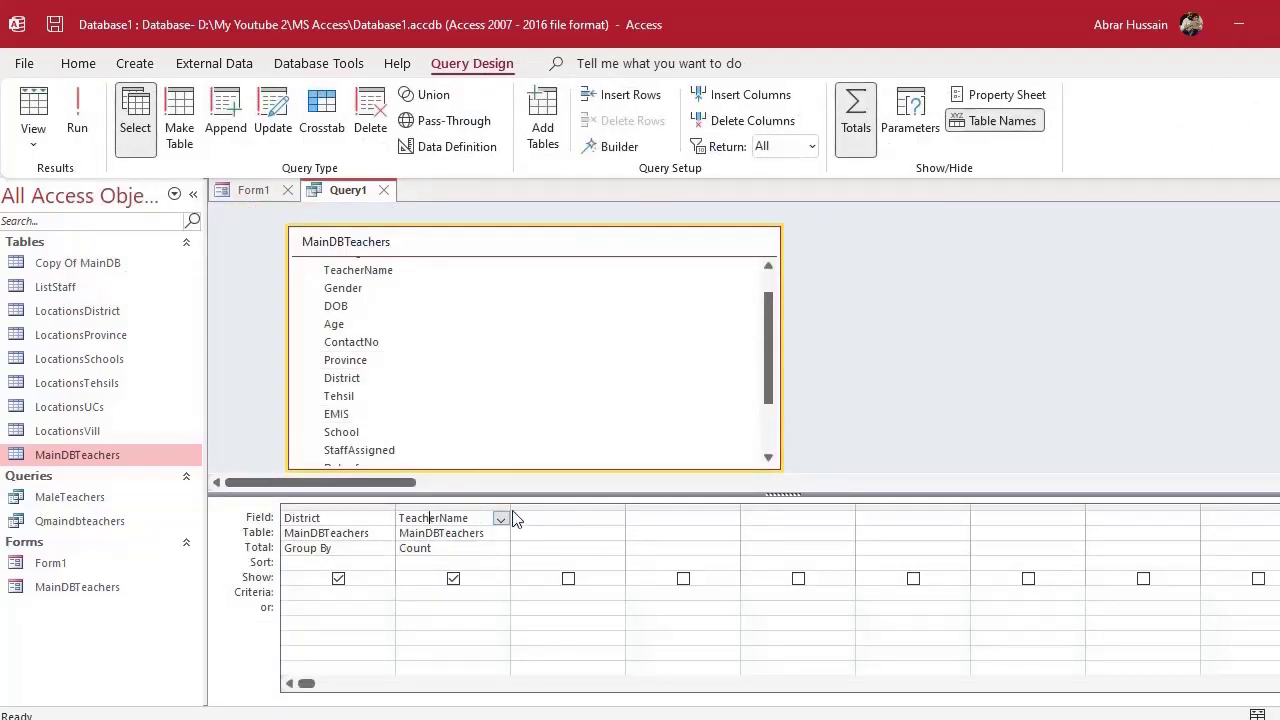
pyautogui.moveTo(510, 505); pyautogui.dragTo(615, 505)
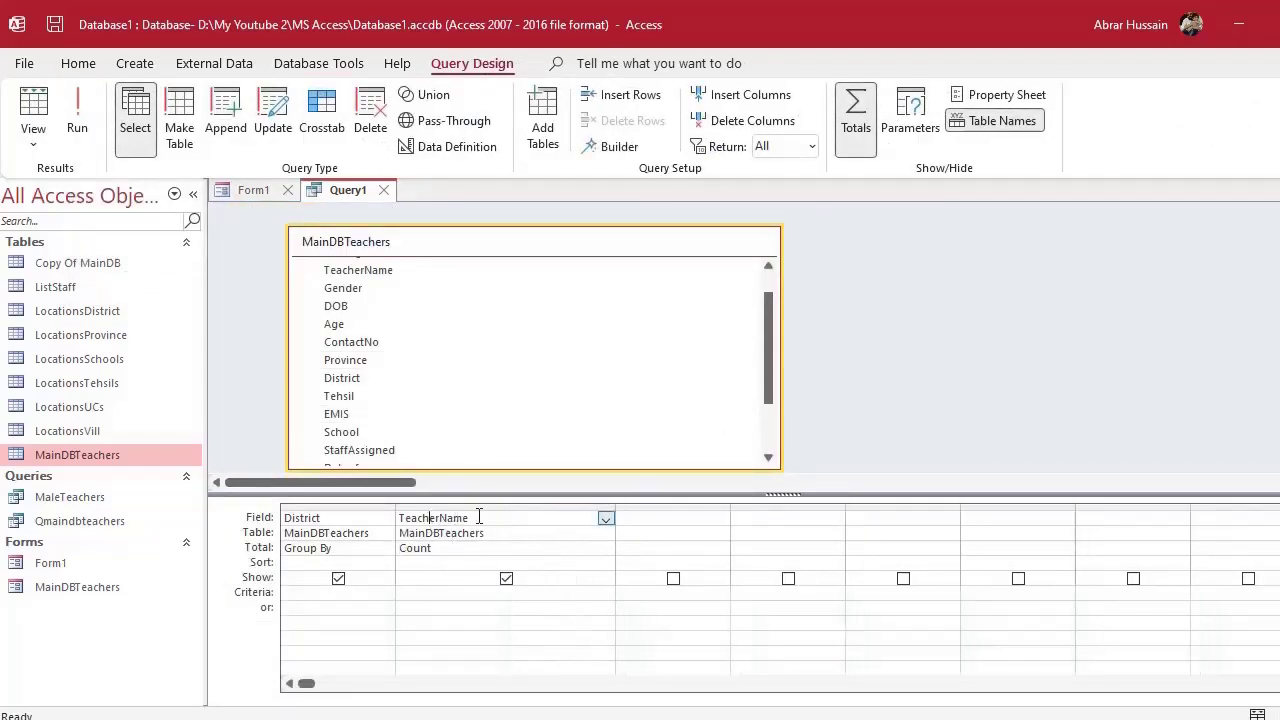
pyautogui.doubleClick(433, 550)
pyautogui.click(402, 518)
pyautogui.write('Number of Teachers:')
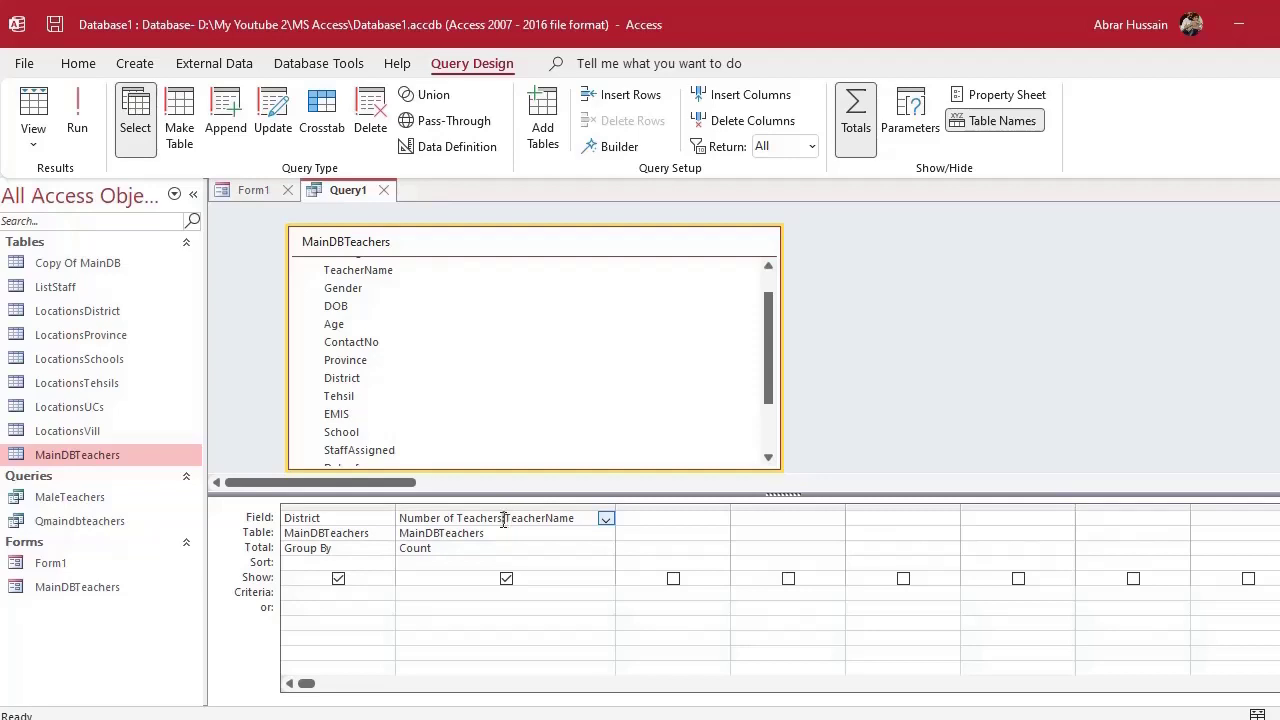
pyautogui.click(76, 112)
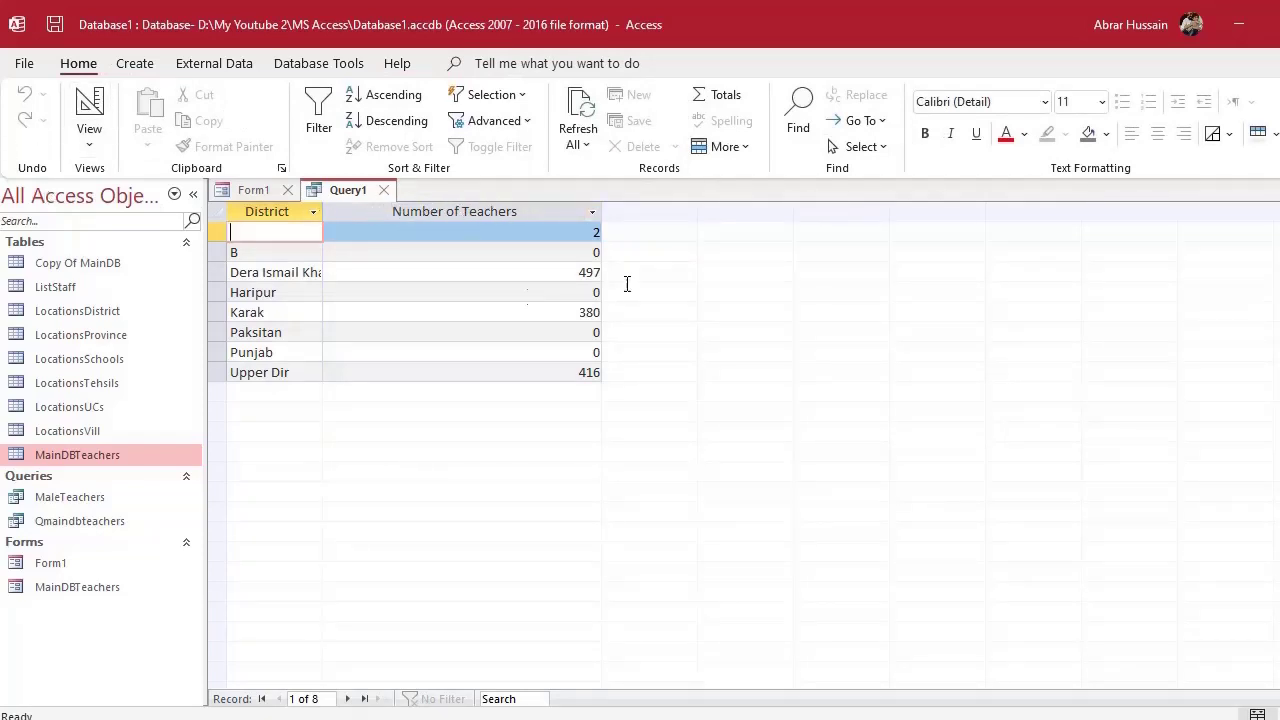
# Review the TeacherName field expression and its source table in the query design, and run the query again
pyautogui.click(89, 120)
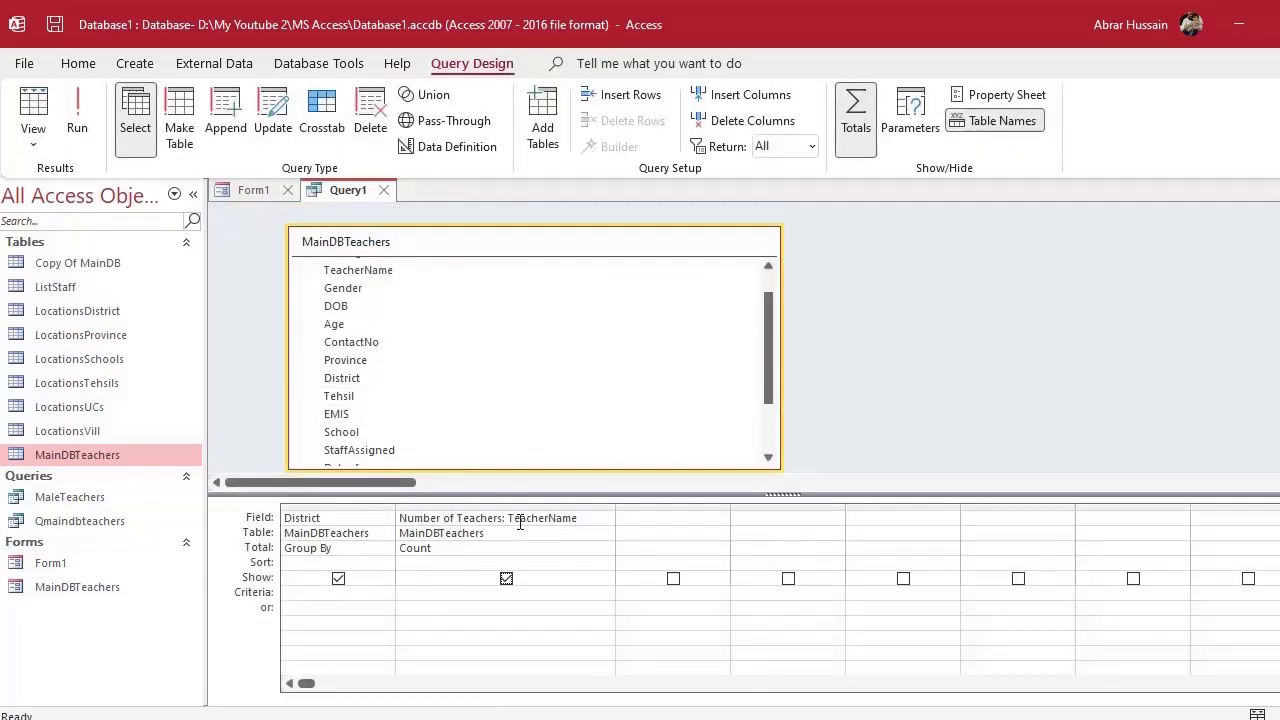
pyautogui.moveTo(508, 518); pyautogui.dragTo(602, 529)
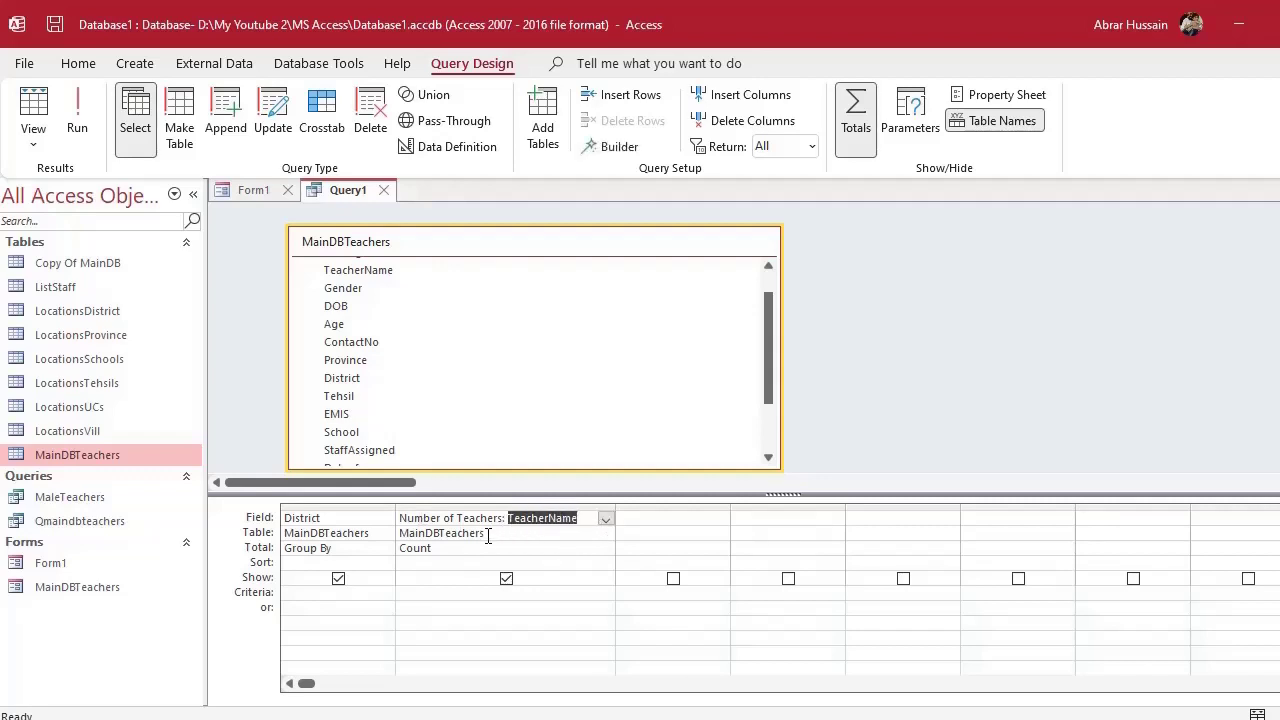
pyautogui.moveTo(488, 536); pyautogui.dragTo(397, 546)
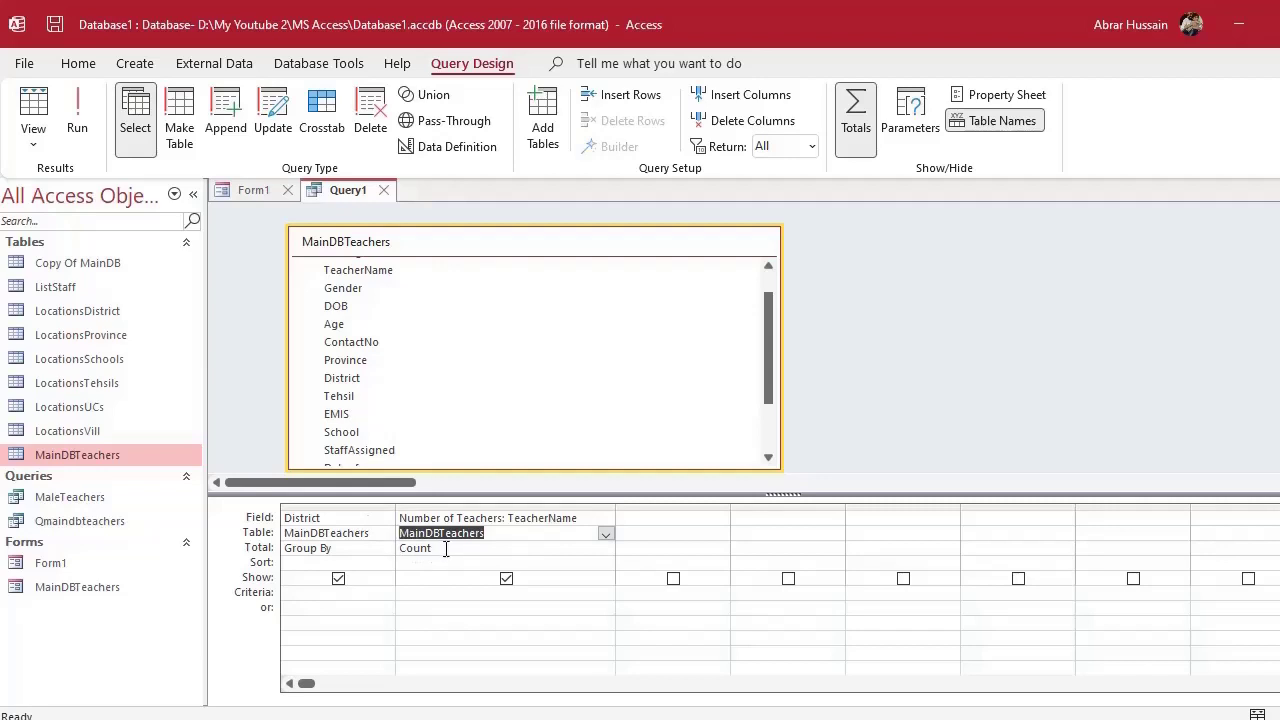
pyautogui.click(77, 125)
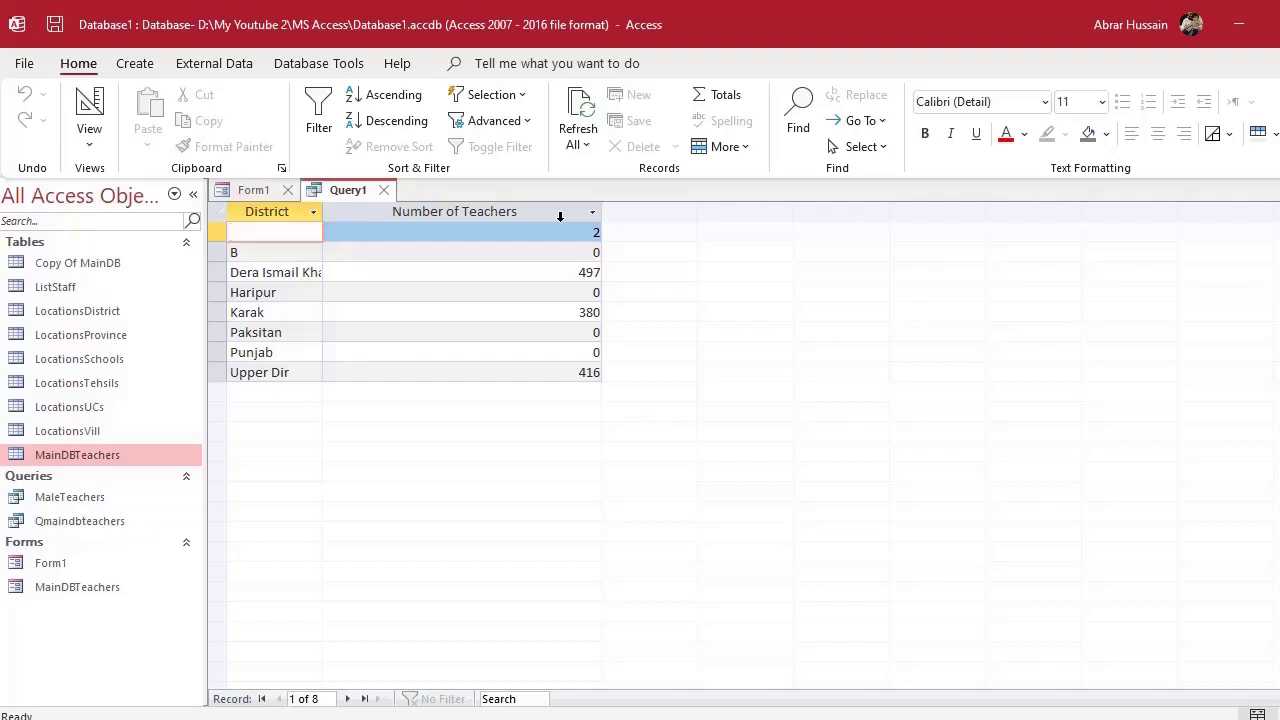
# Switch to Word, add two columns after Number of Teachers in the district table, and narrow the last column
pyautogui.hotkey('alt', 'Tab')
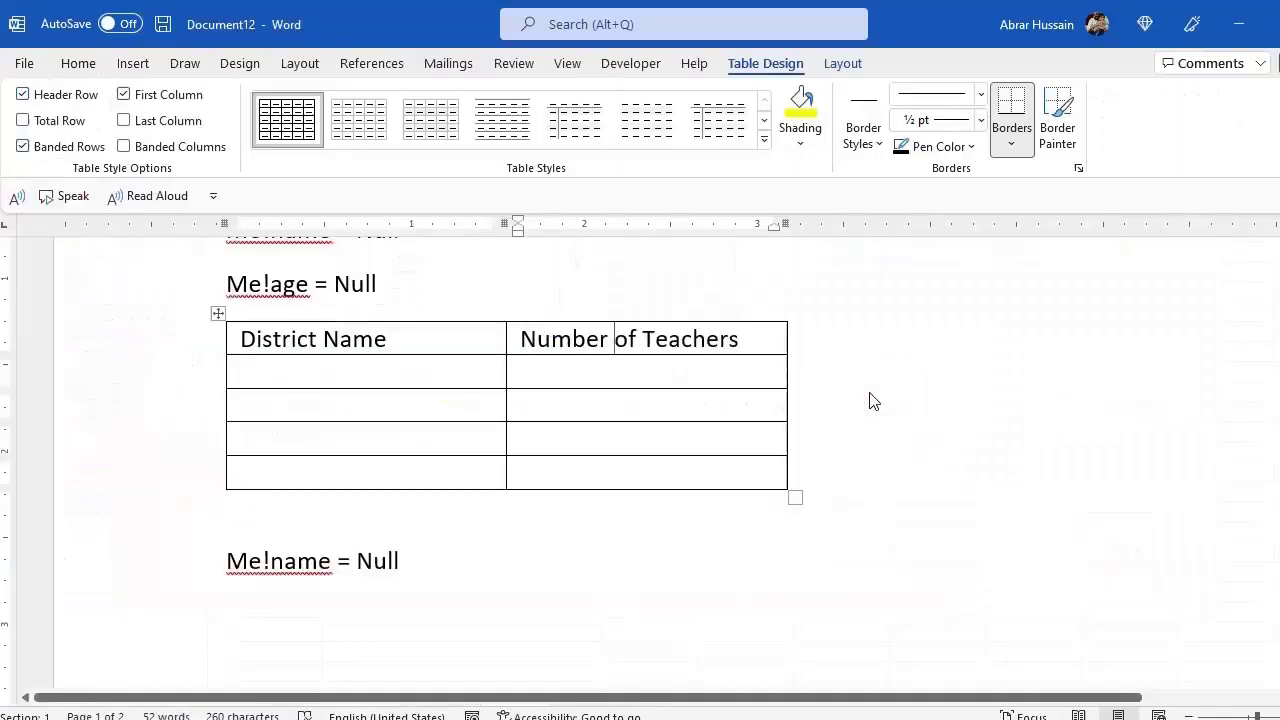
pyautogui.click(789, 315)
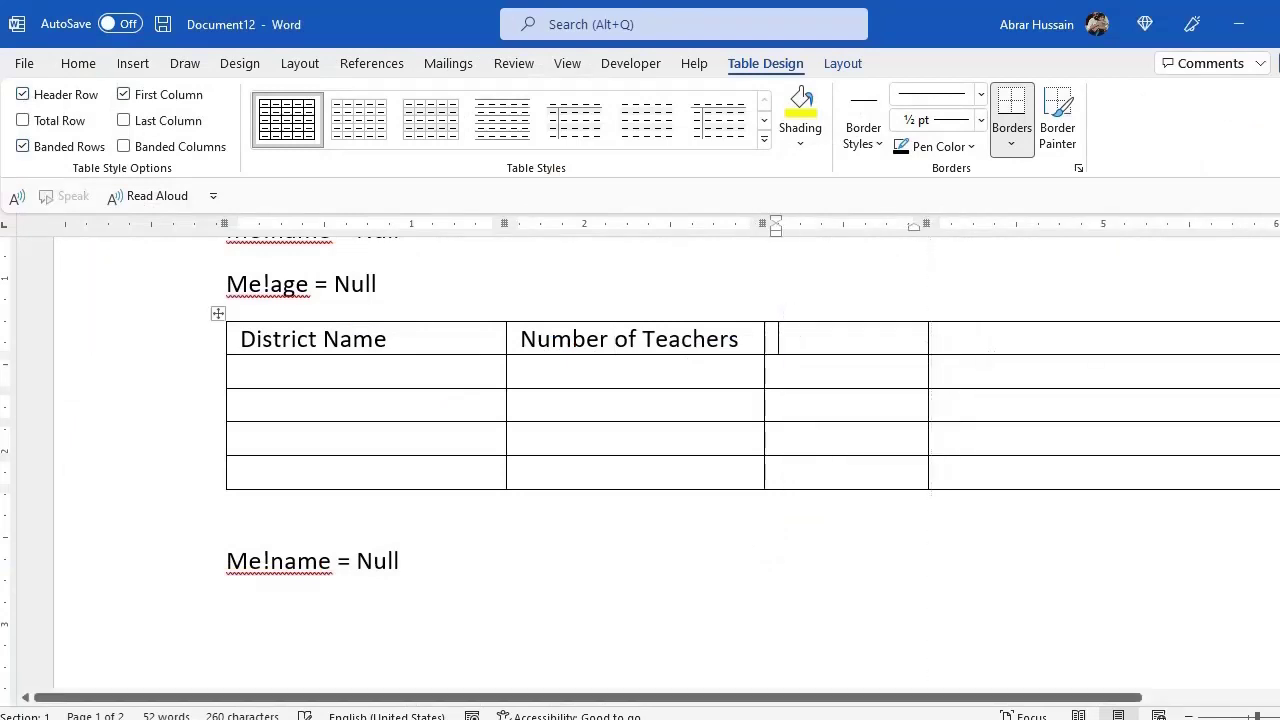
pyautogui.moveTo(1279, 343); pyautogui.dragTo(1089, 343)
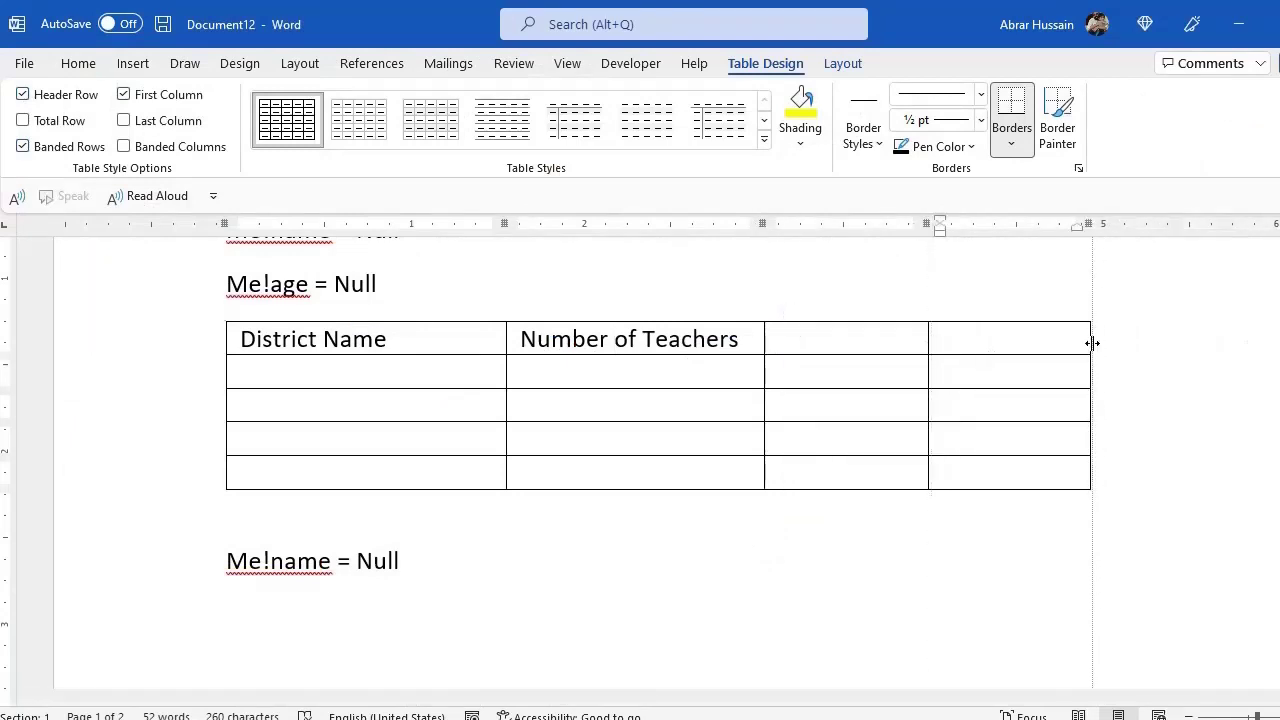
# Copy the Number of Teachers heading into the header cell of the table's last column
pyautogui.tripleClick(744, 339)
pyautogui.hotkey('ctrl', 'c')
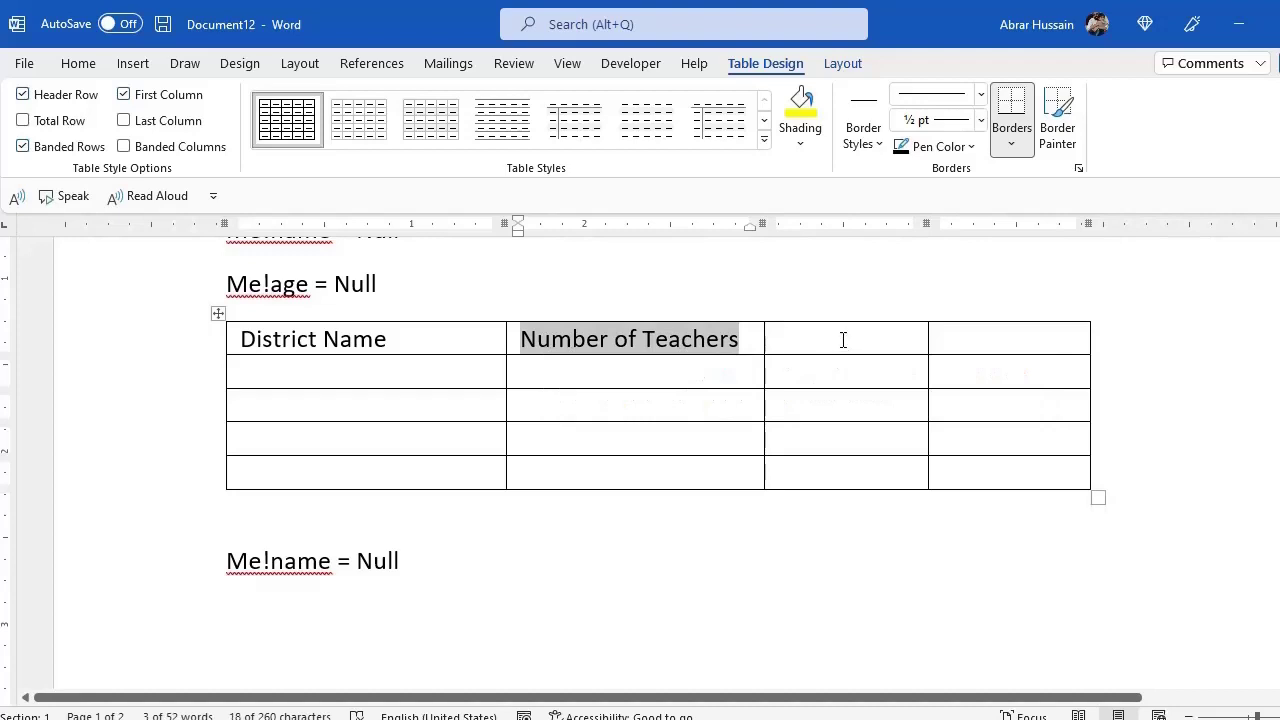
pyautogui.click(1023, 337)
pyautogui.hotkey('ctrl', 'v')
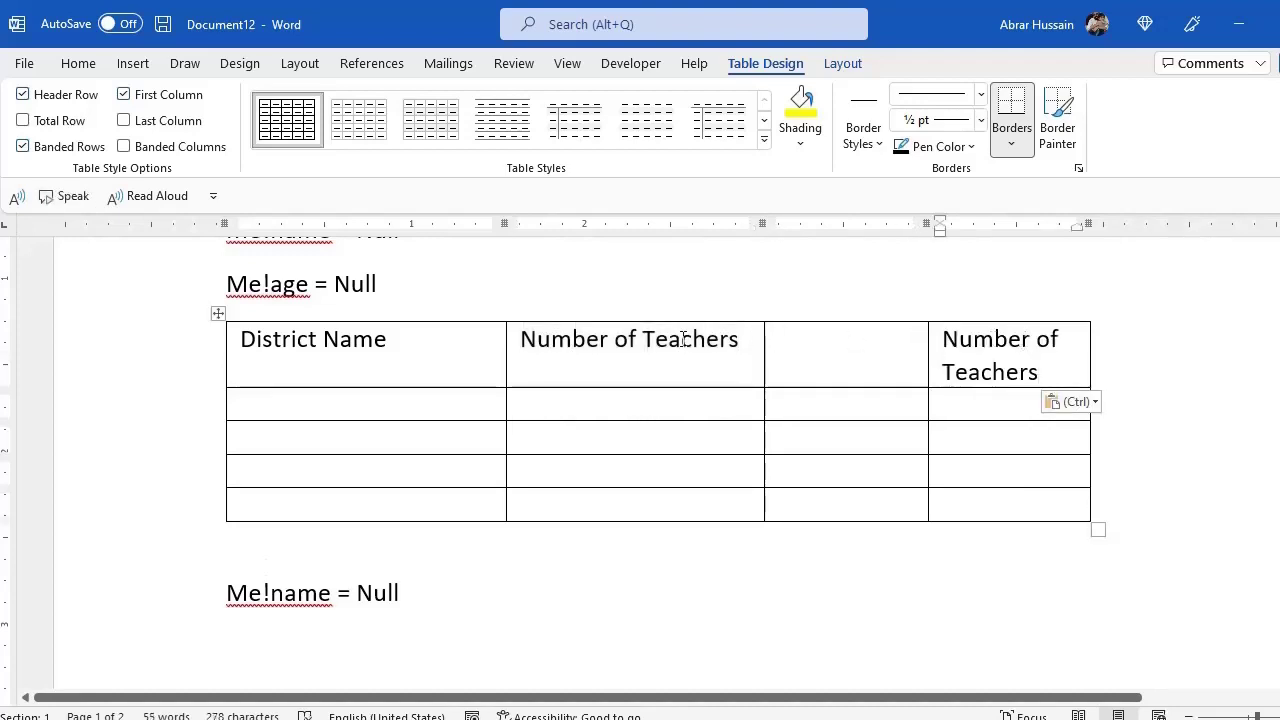
# Change the heading of the table's second column to Male Teachers
pyautogui.click(645, 348)
pyautogui.hotkey('shift', 'Home')
pyautogui.write('MAle')
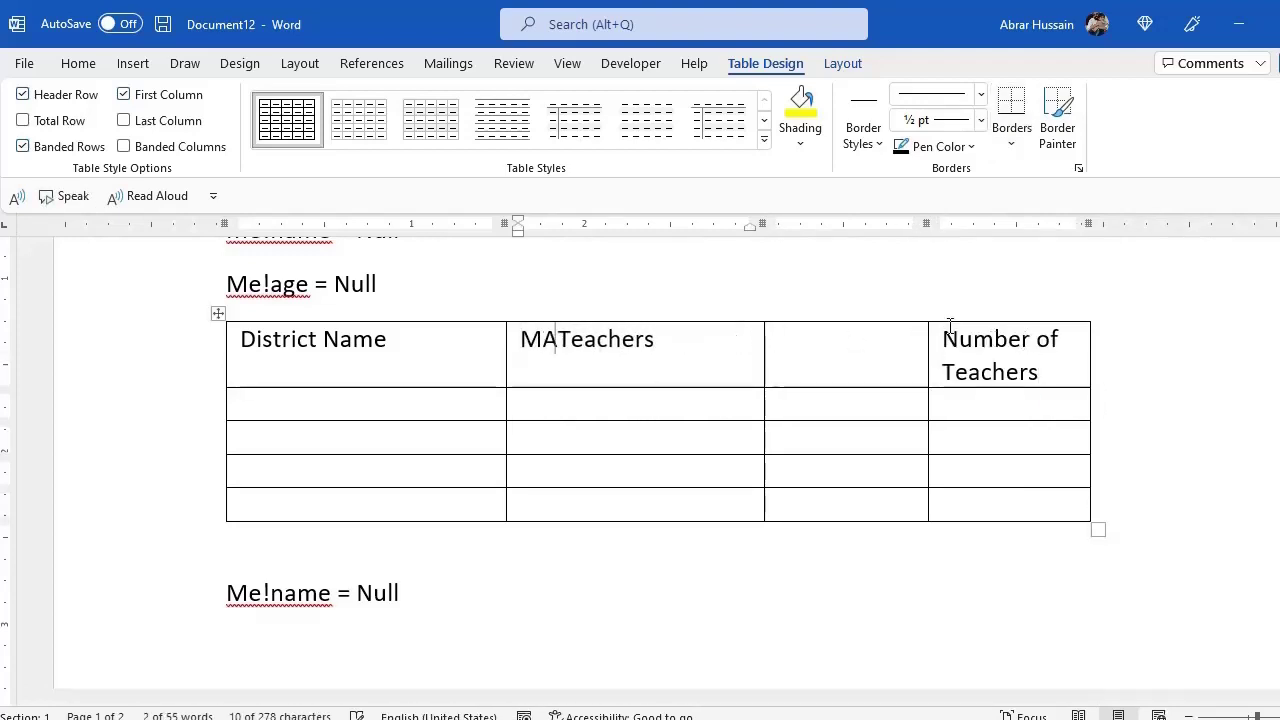
pyautogui.press('Home')
pyautogui.press('Right')
pyautogui.press('Right')
pyautogui.press('Right')
pyautogui.press('Right')
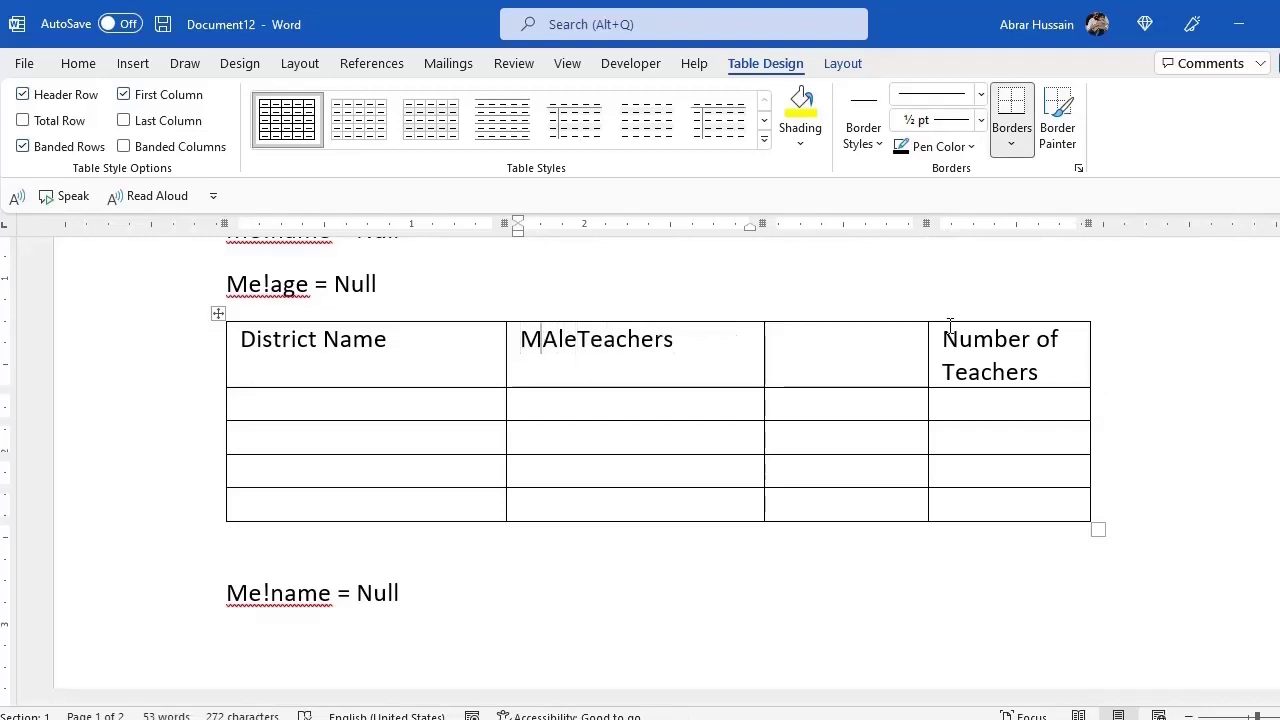
# Copy the Male Teachers heading into the header cell of the third column
pyautogui.press('Home')
pyautogui.hotkey('shift', 'End')
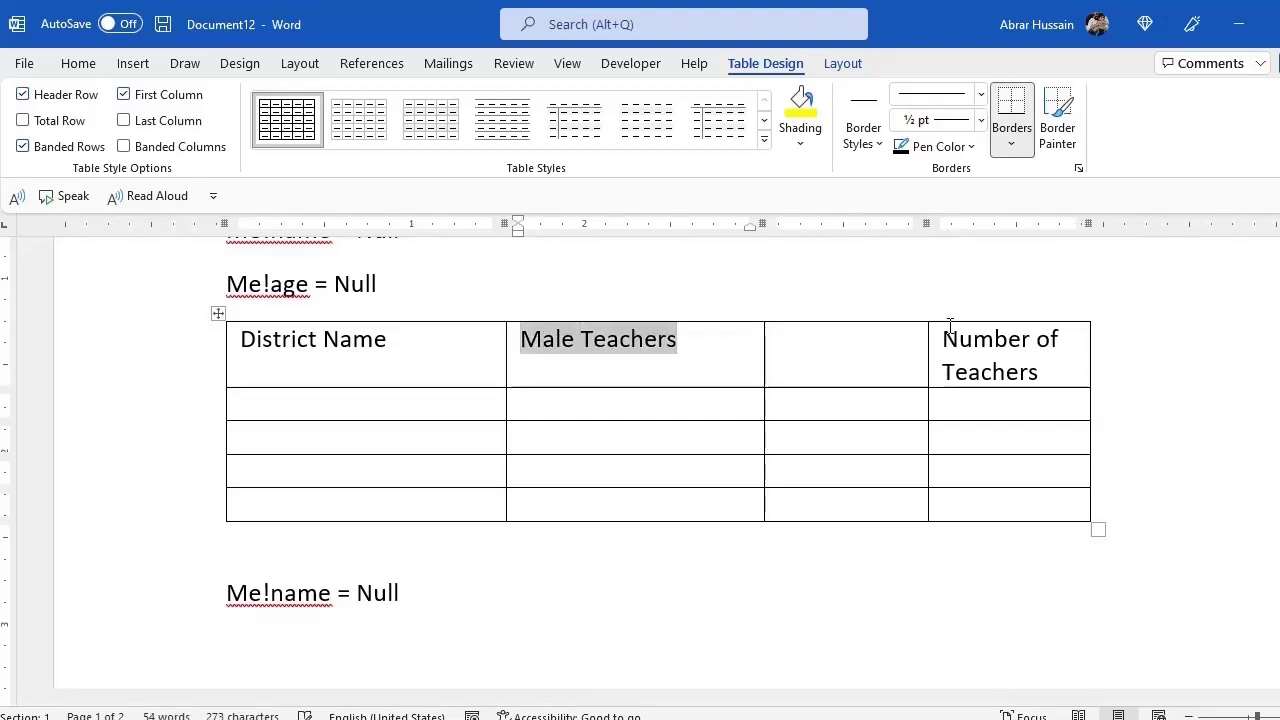
pyautogui.hotkey('ctrl', 'c')
pyautogui.press('Tab')
pyautogui.hotkey('ctrl', 'v')
pyautogui.press('ctrl')
pyautogui.press('Escape')
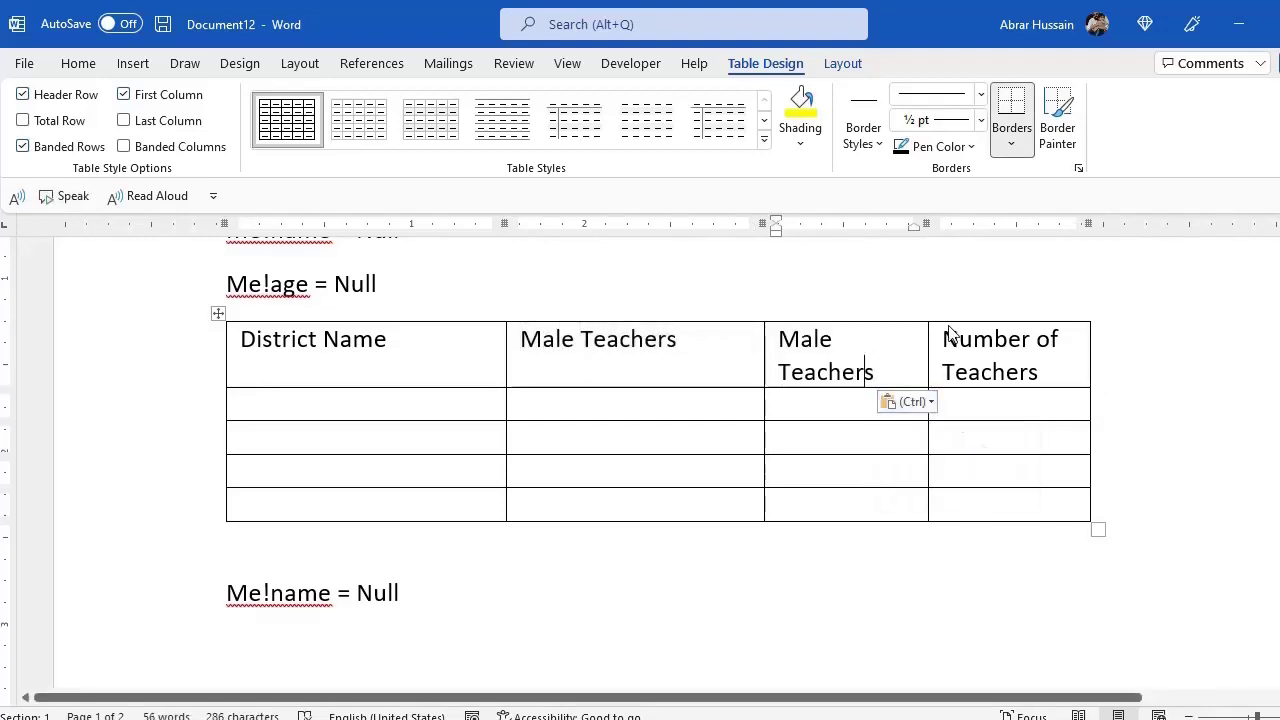
pyautogui.press('ctrl')
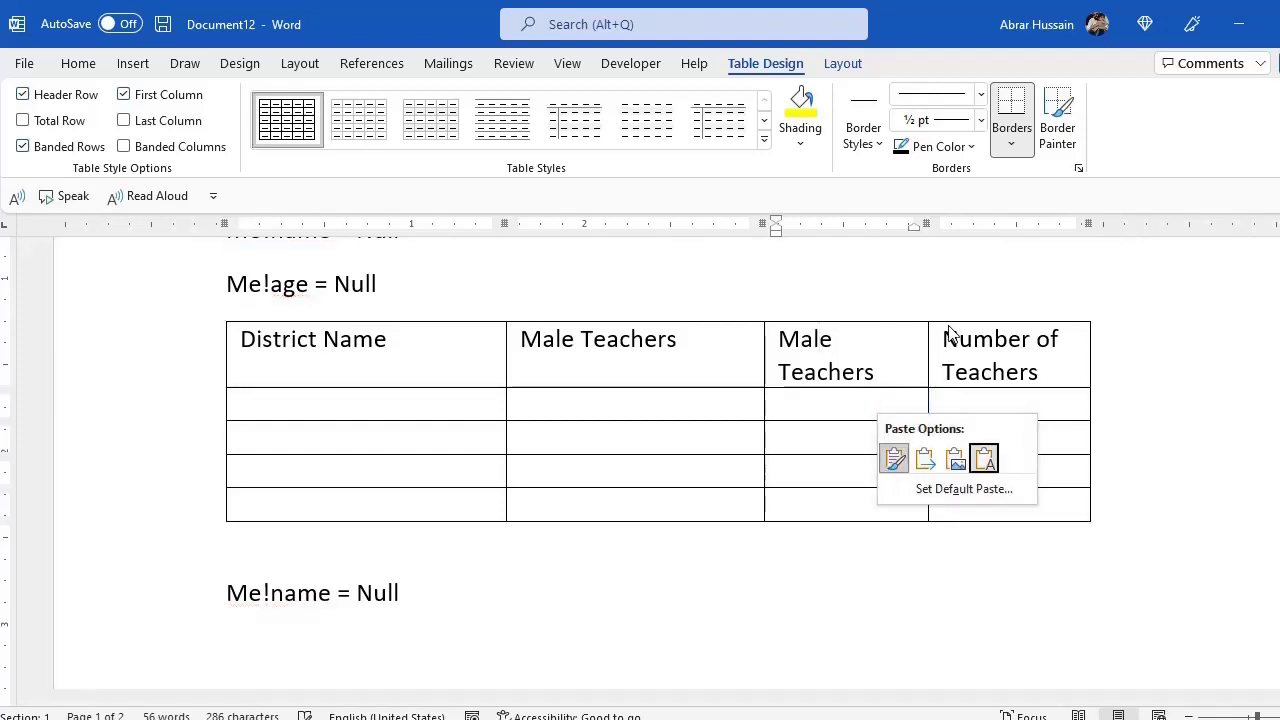
pyautogui.press('Escape')
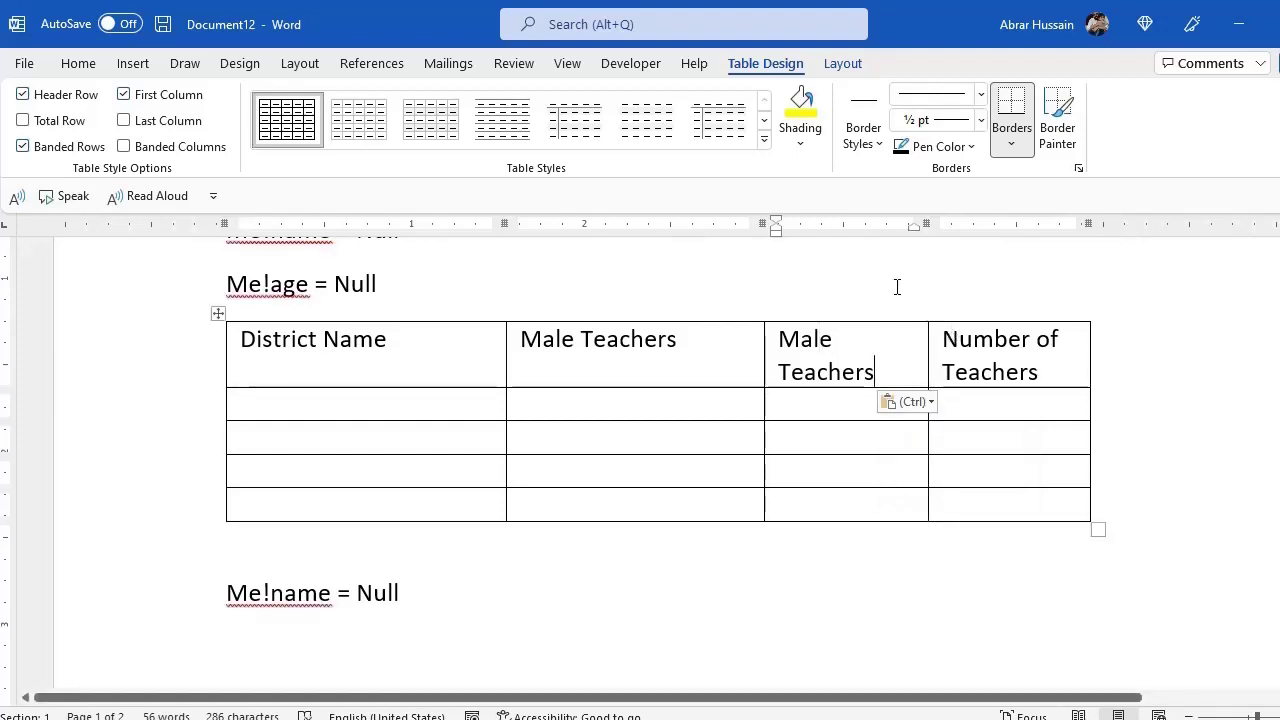
# Change the third column's heading to Female Teachers
pyautogui.press('Up')
pyautogui.press('Home')
pyautogui.write('Fe')
pyautogui.press('Delete')
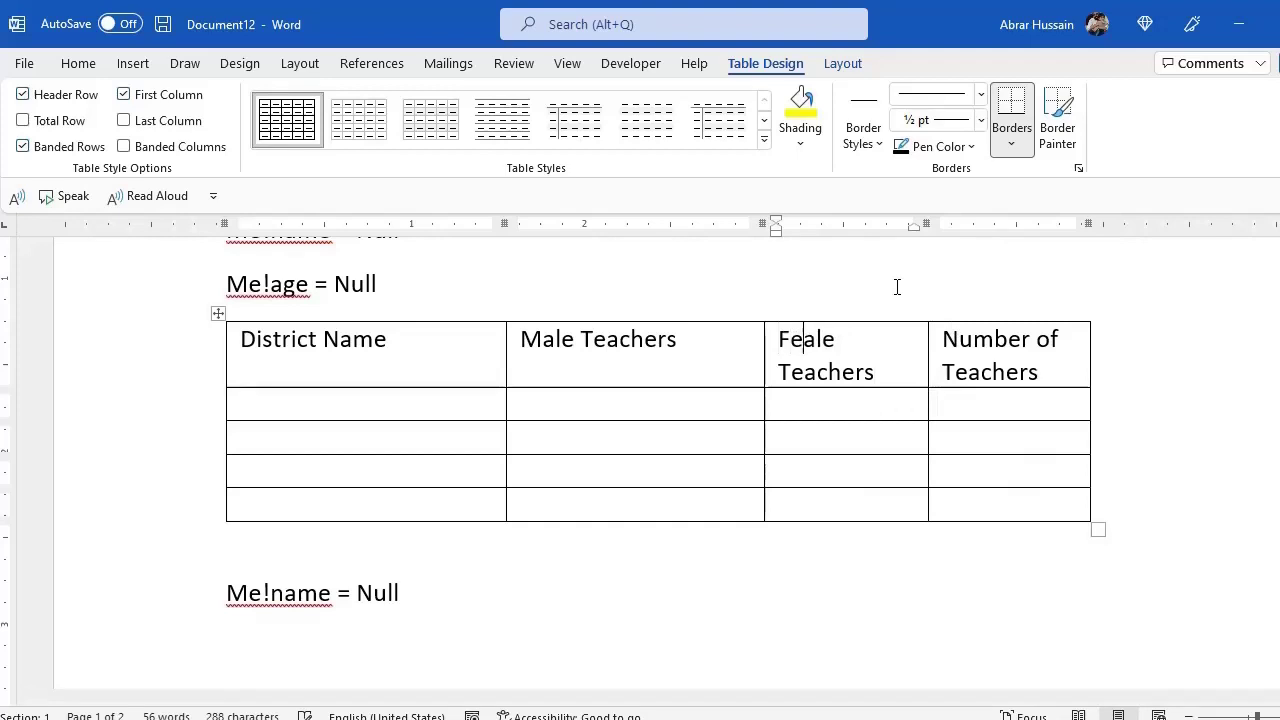
pyautogui.write('m')
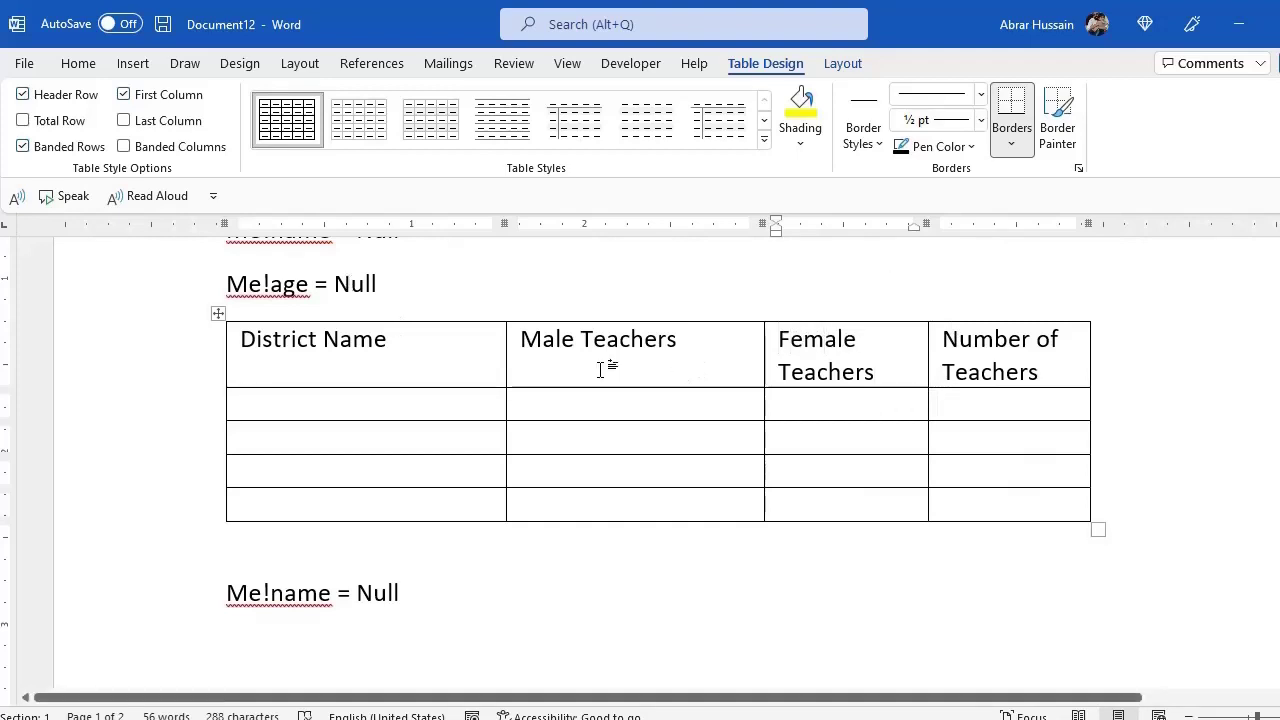
# Make the table's header row bold and narrow the Male Teachers, Female Teachers and Number of Teachers columns
pyautogui.moveTo(340, 349); pyautogui.dragTo(937, 360)
pyautogui.hotkey('ctrl', 'b')
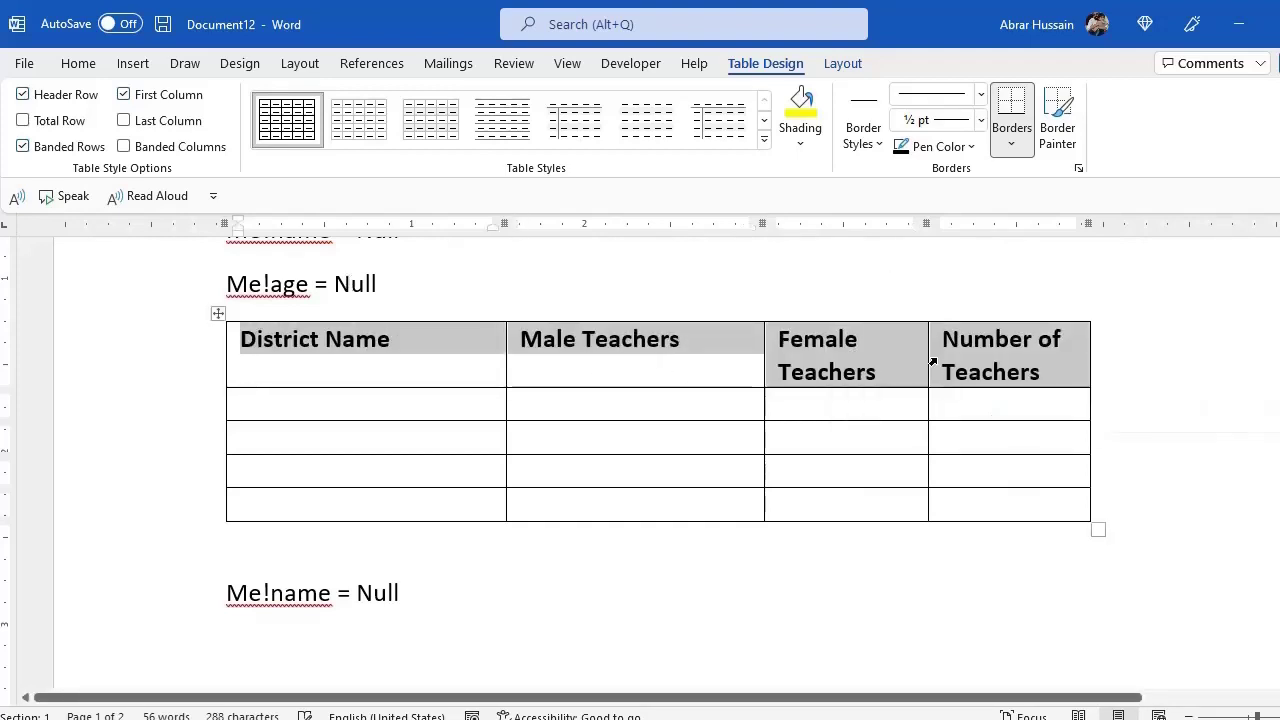
pyautogui.click(705, 340)
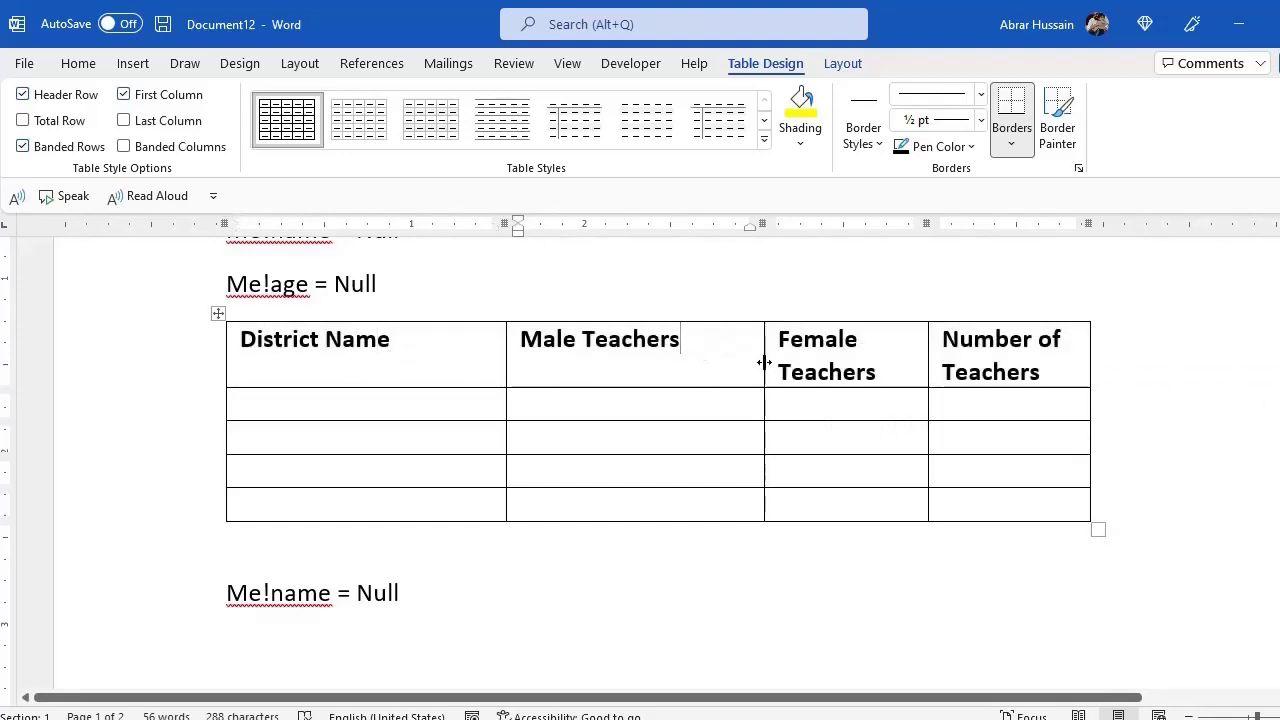
pyautogui.moveTo(763, 364); pyautogui.dragTo(682, 392)
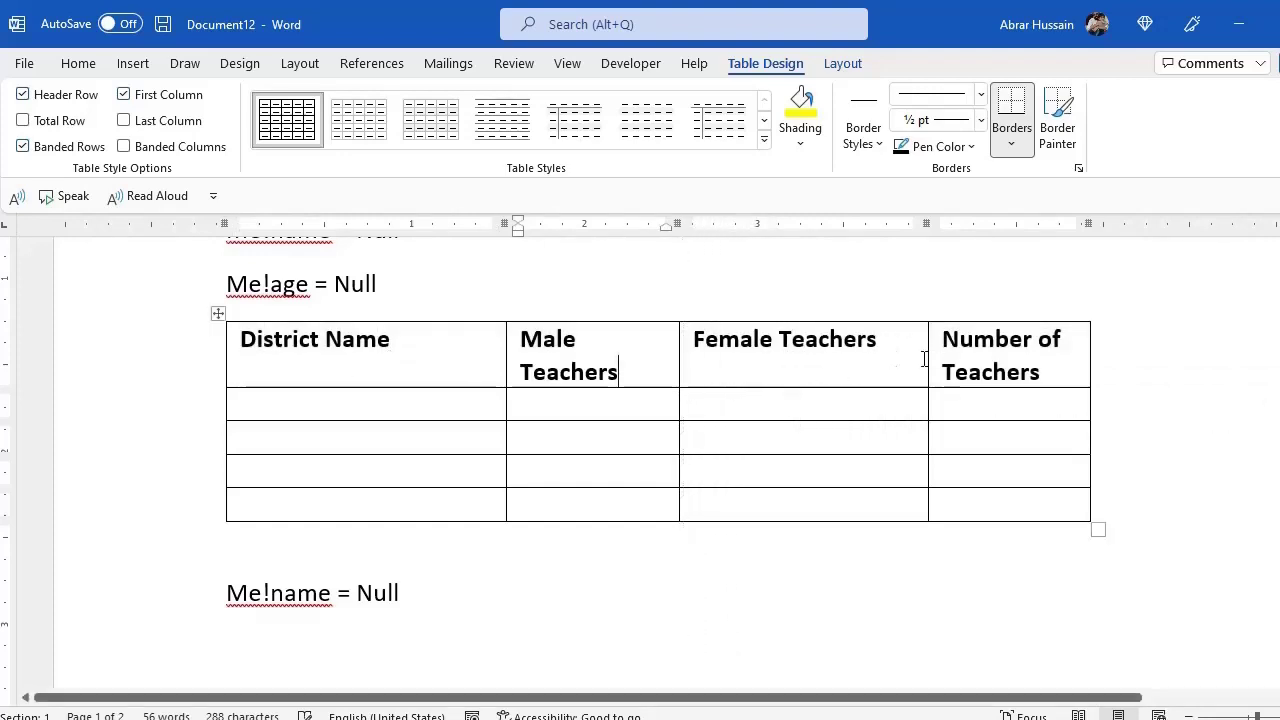
pyautogui.moveTo(930, 355); pyautogui.dragTo(824, 363)
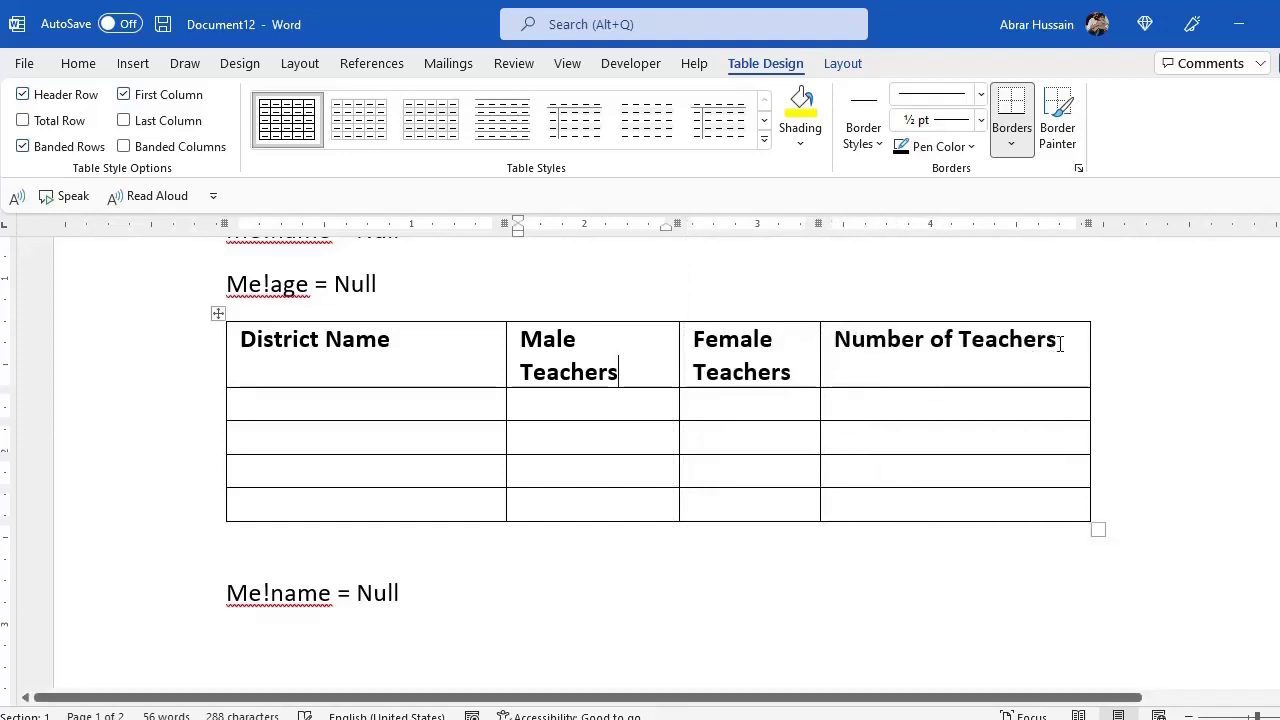
pyautogui.moveTo(1088, 340); pyautogui.dragTo(975, 358)
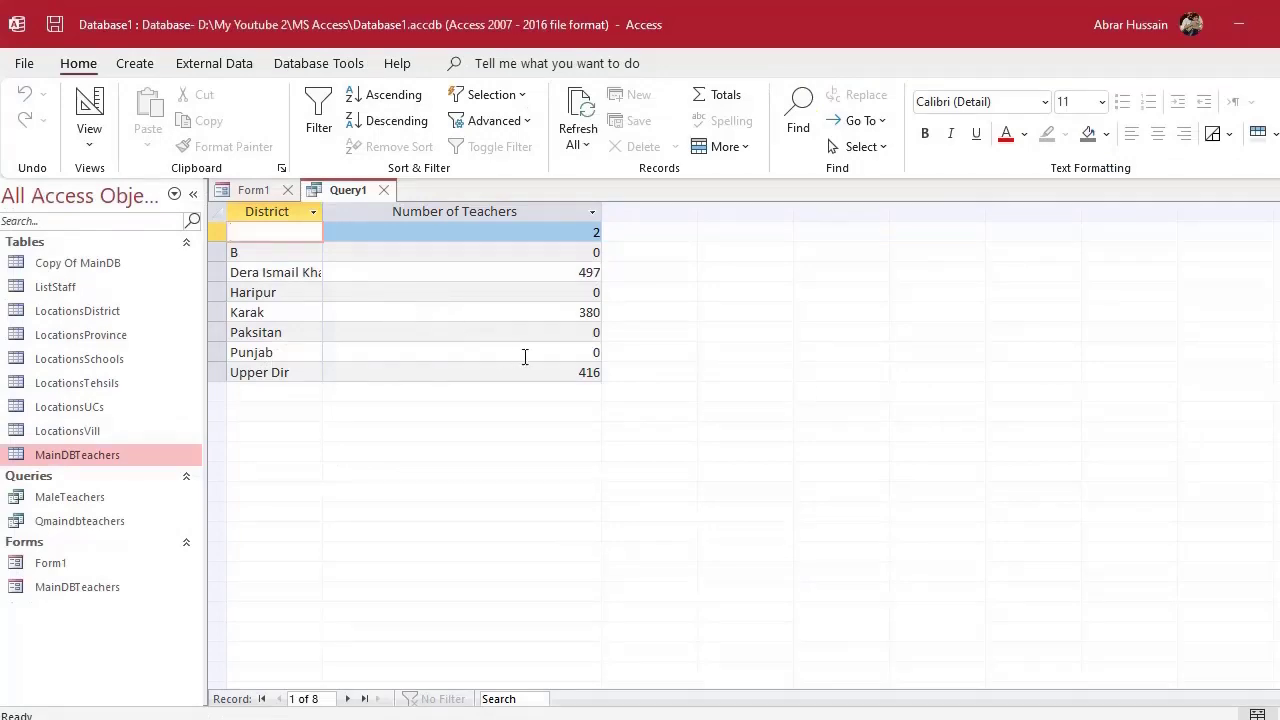
# Compare the Word table layout with the Access query results, and open the Qmaindbteachers query in Access
pyautogui.hotkey('alt', 'Tab')
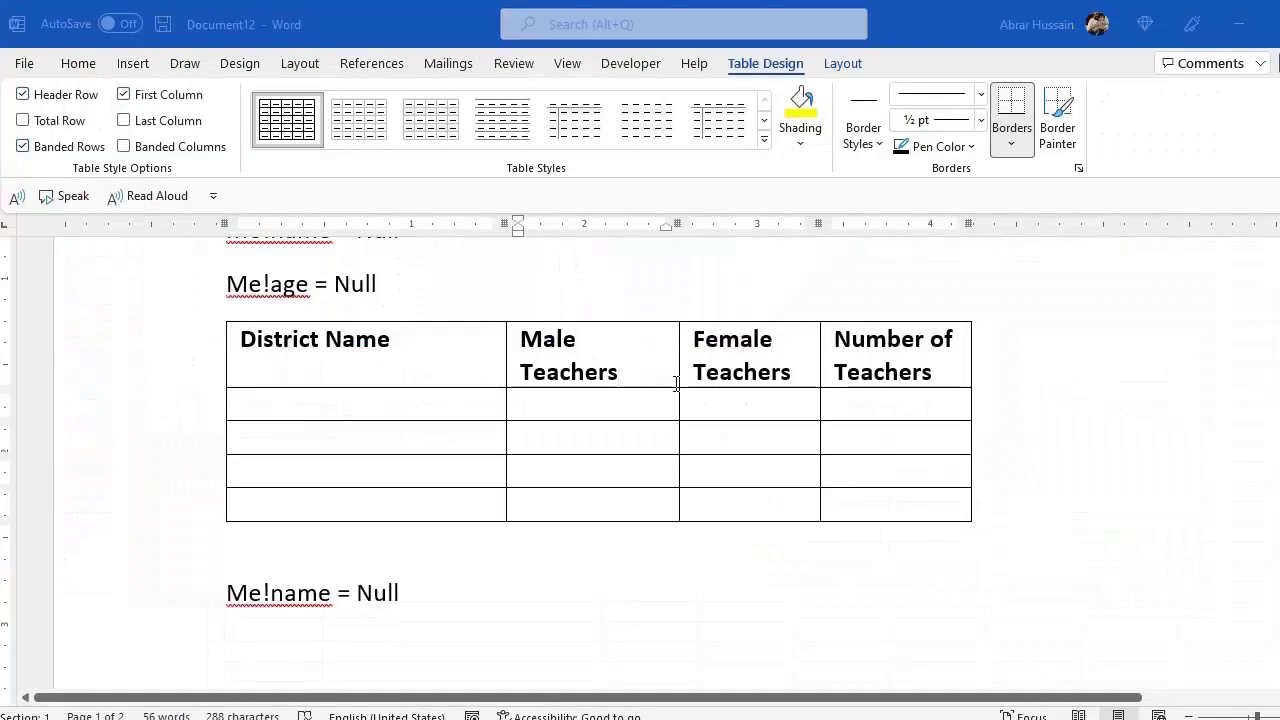
pyautogui.hotkey('alt', 'Tab')
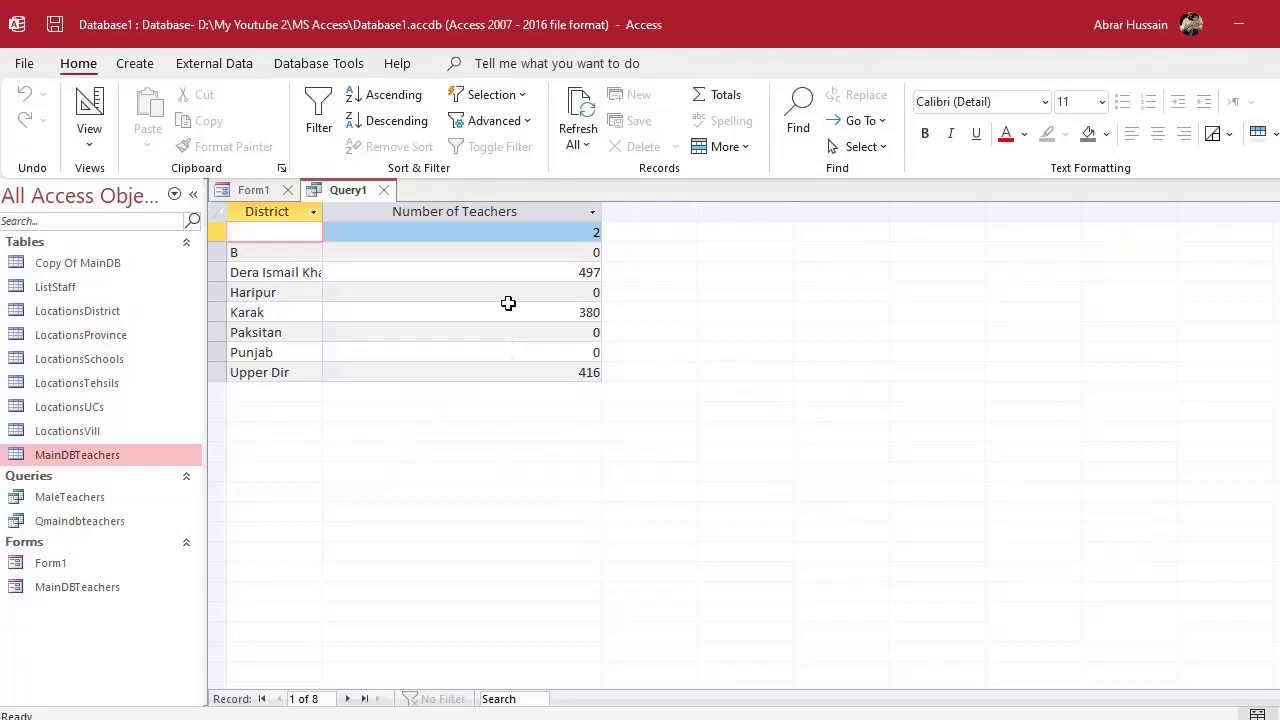
pyautogui.press('alt')
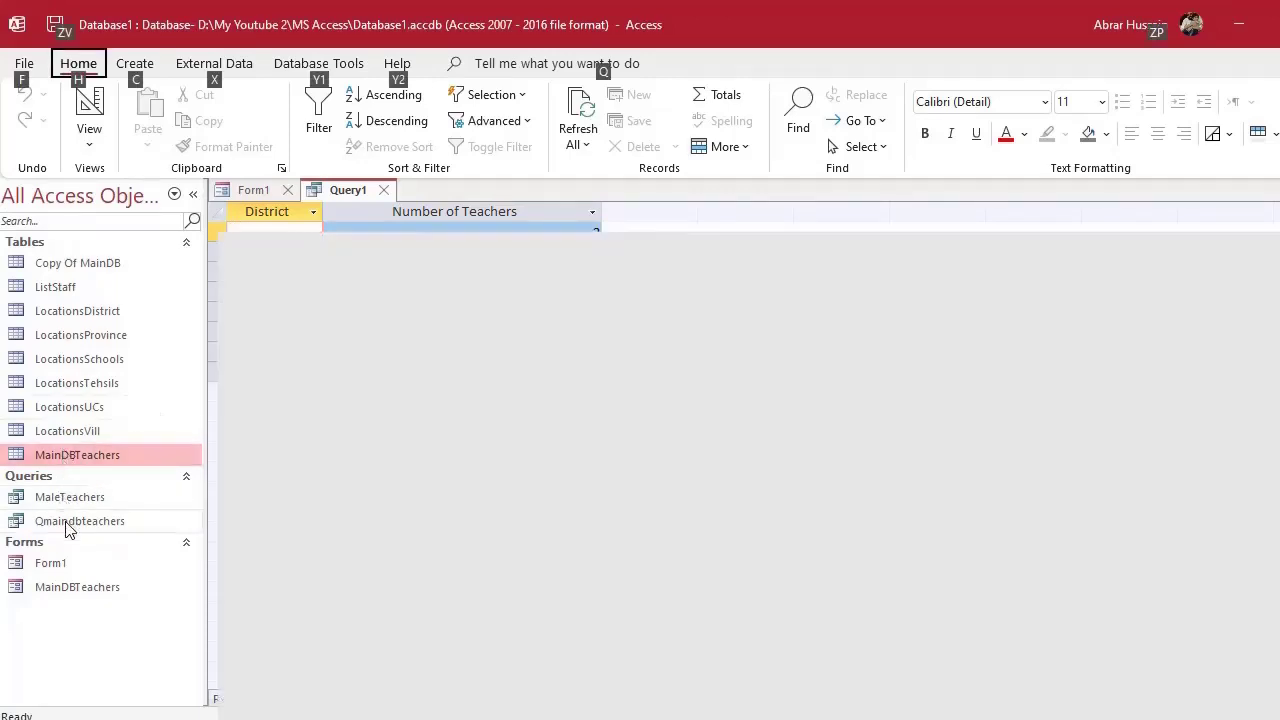
pyautogui.doubleClick(67, 522)
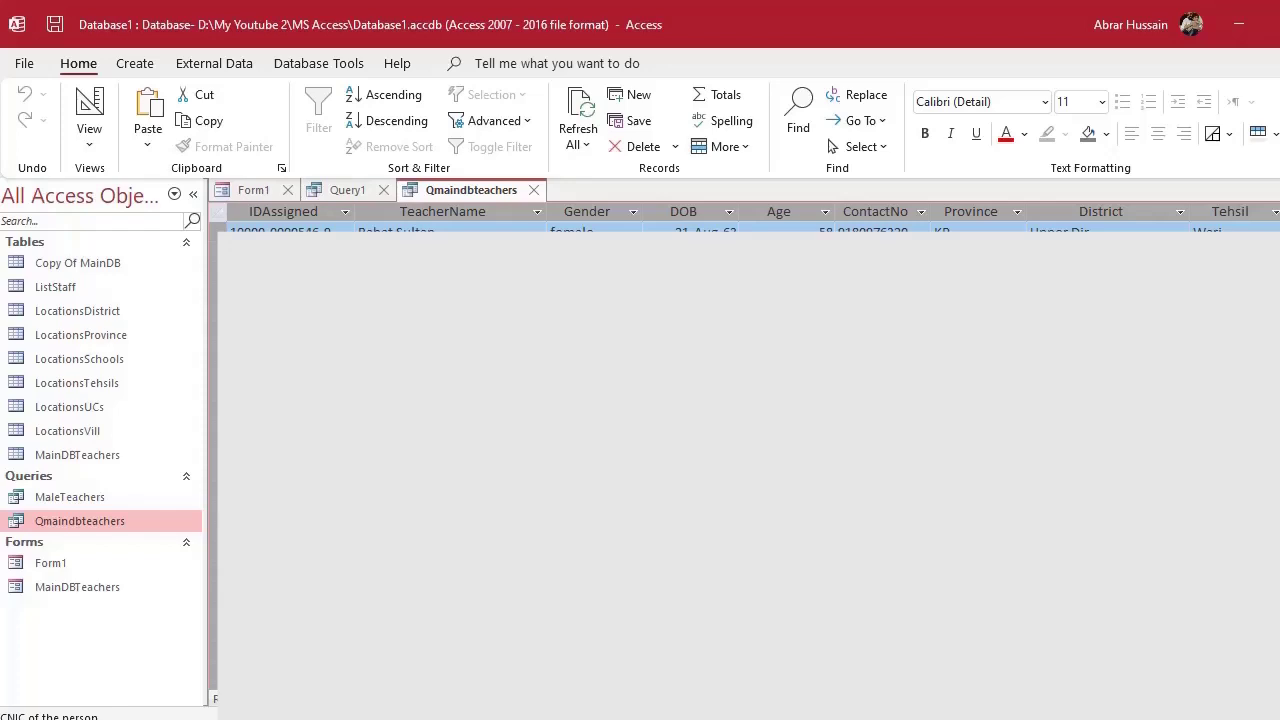
# Save the Query1 district totals query under the name NumberofTeachersAll
pyautogui.click(362, 191)
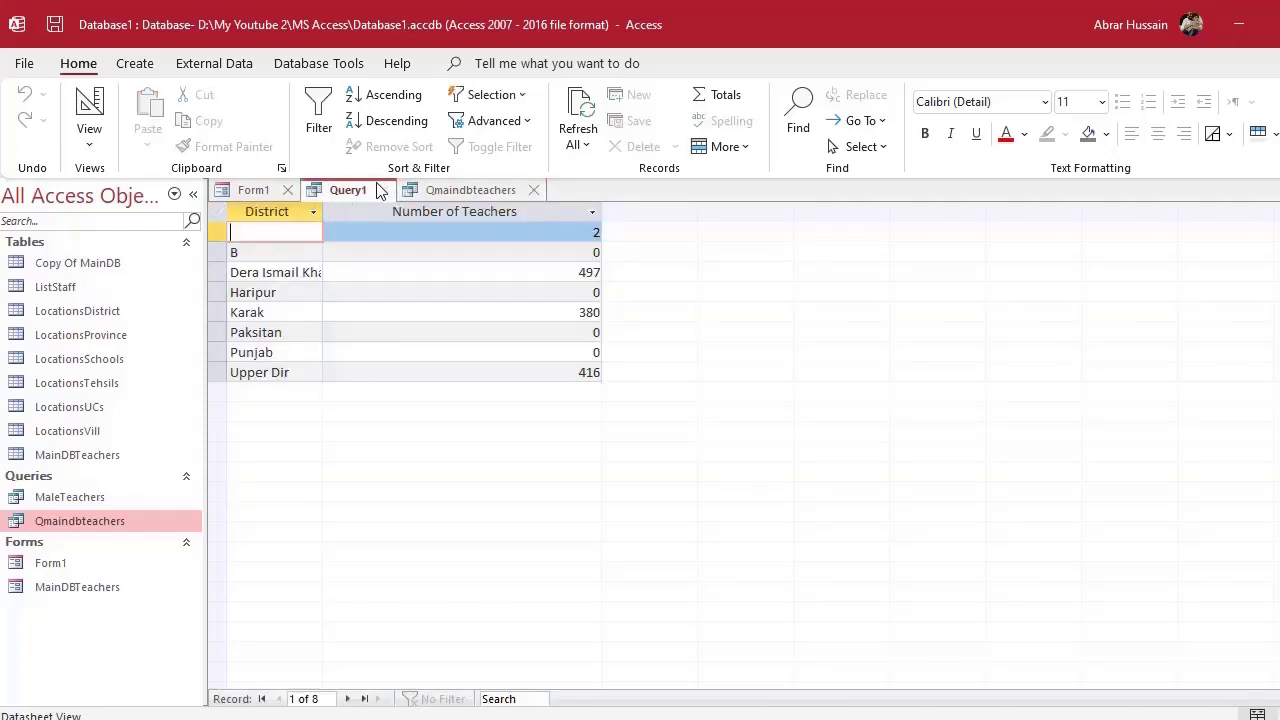
pyautogui.hotkey('ctrl', 's')
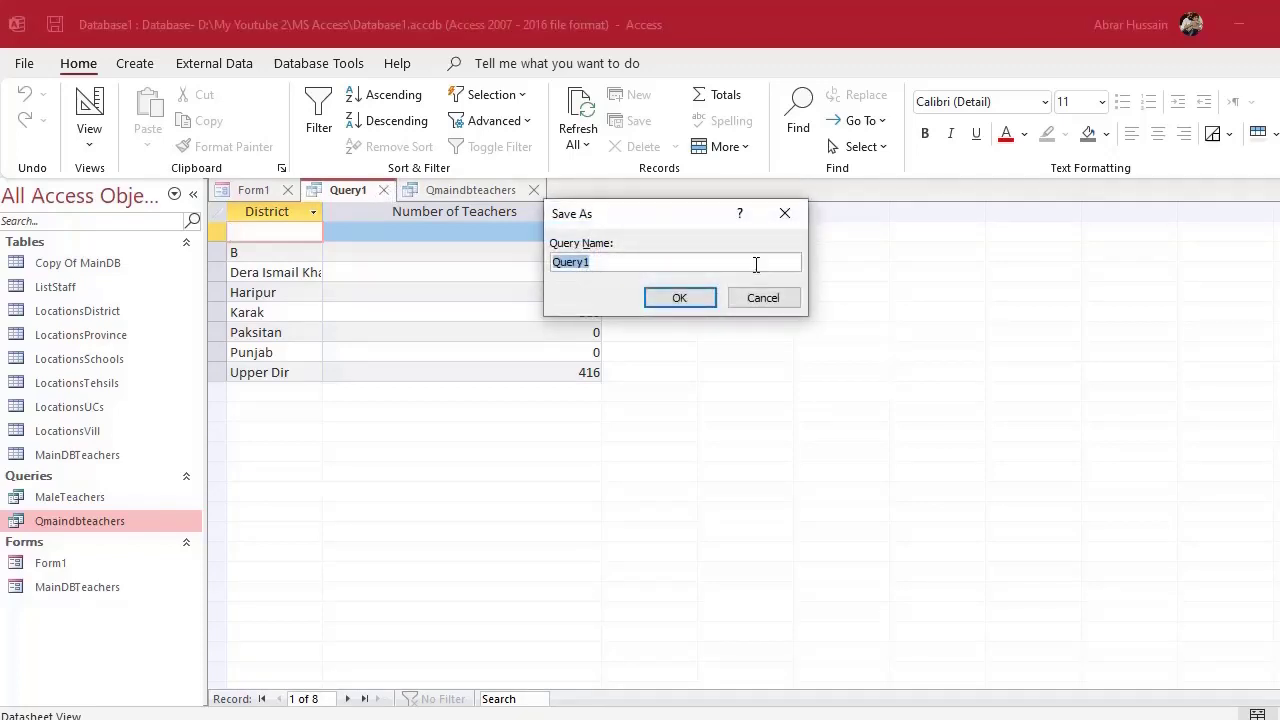
pyautogui.write('NumberofTeachersAll')
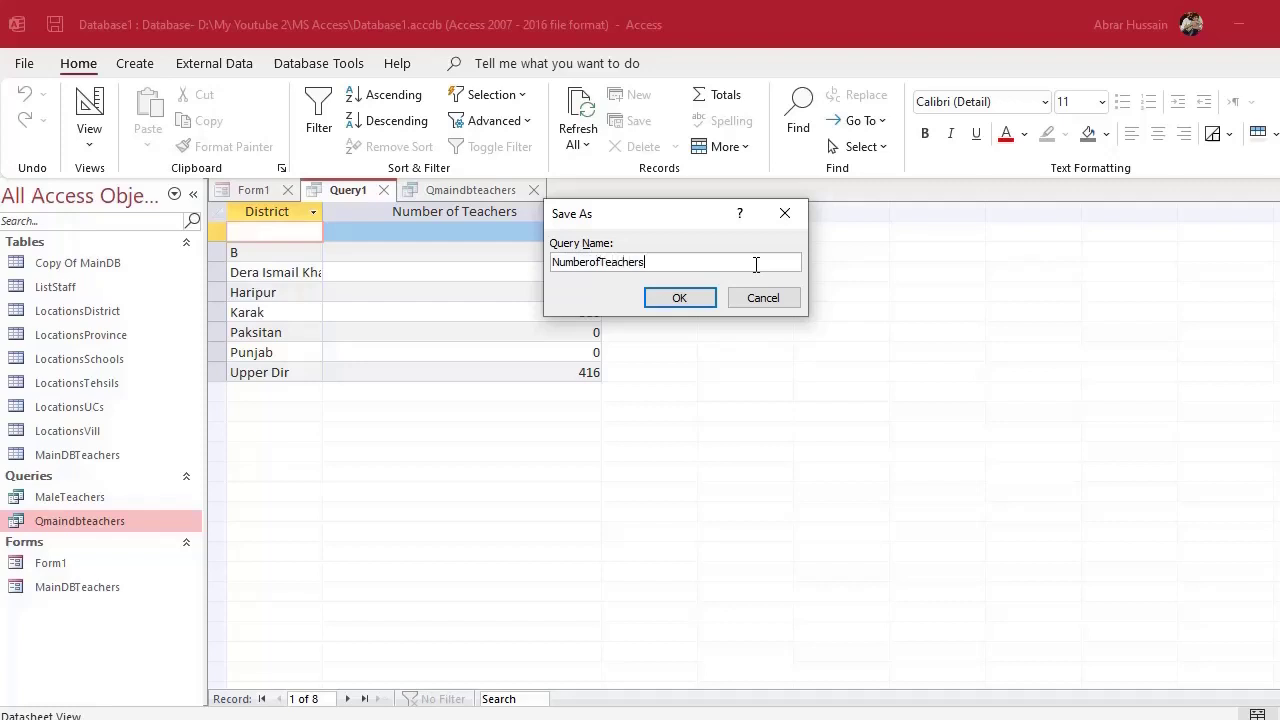
pyautogui.click(679, 297)
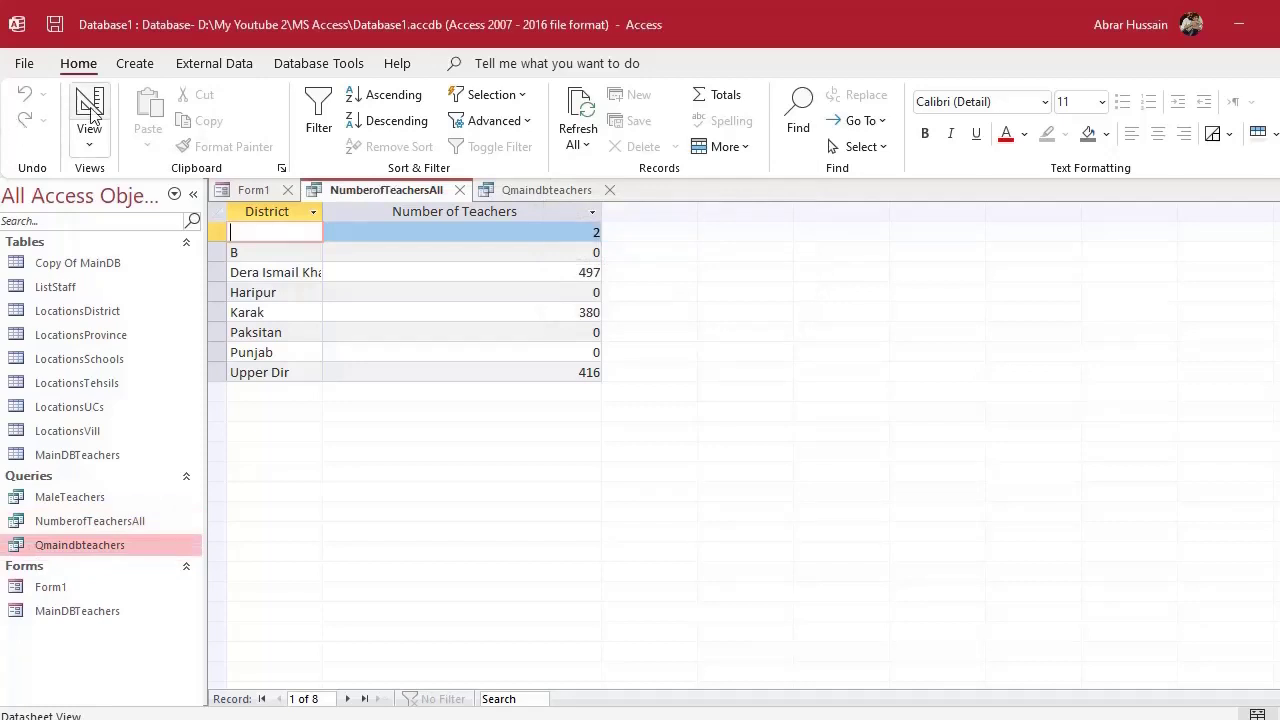
# Add the Gender field to the NumberofTeachersAll query design as a Group By column and run the query
pyautogui.click(90, 108)
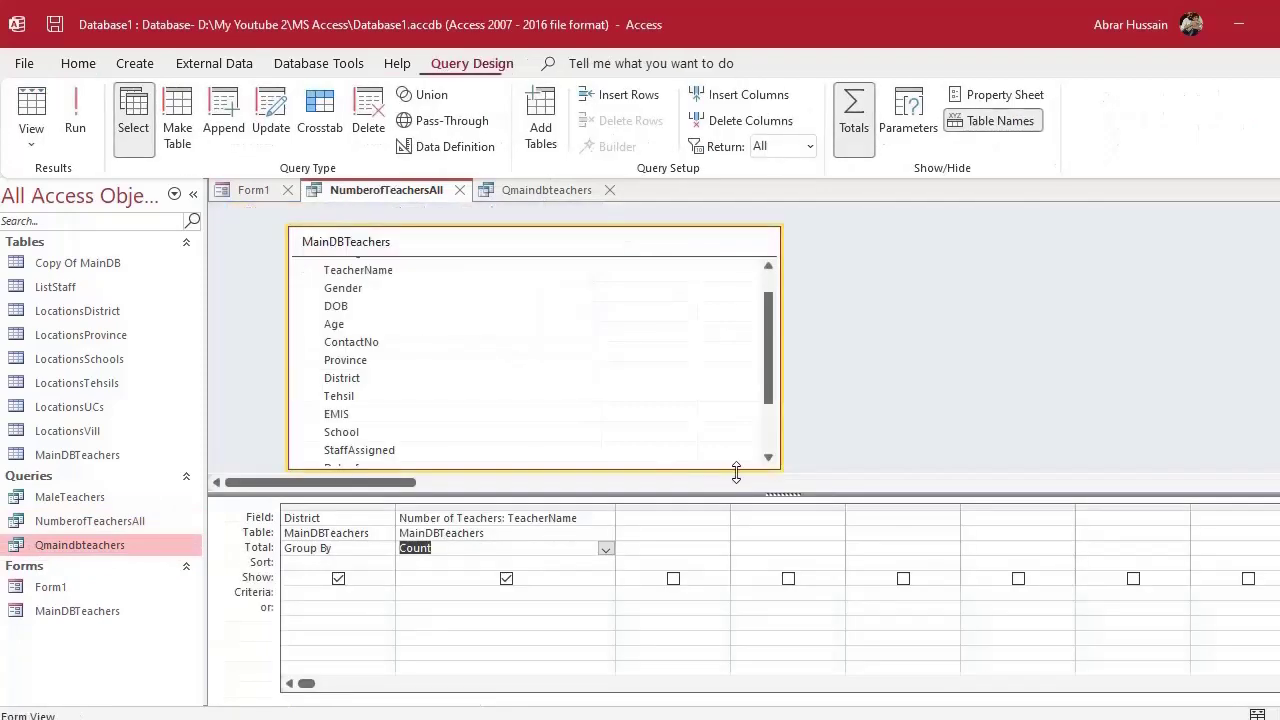
pyautogui.click(344, 328)
pyautogui.click(360, 362)
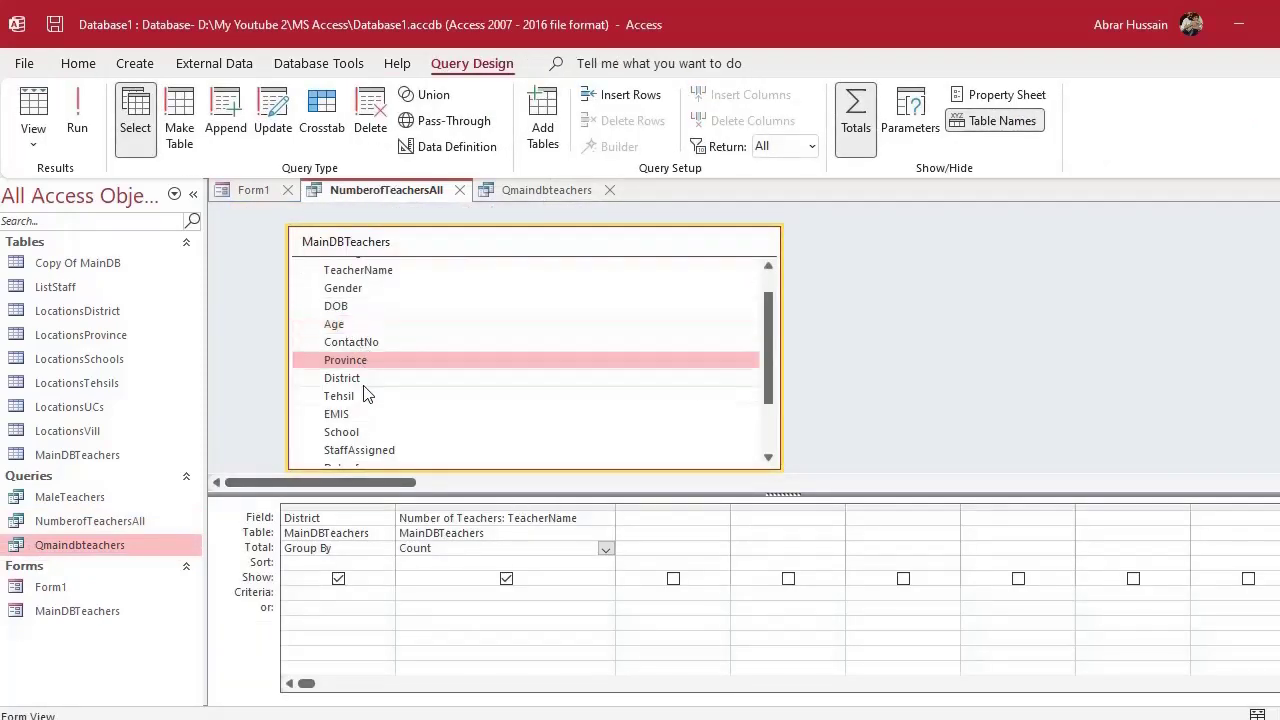
pyautogui.moveTo(343, 288); pyautogui.dragTo(636, 528)
pyautogui.click(673, 548)
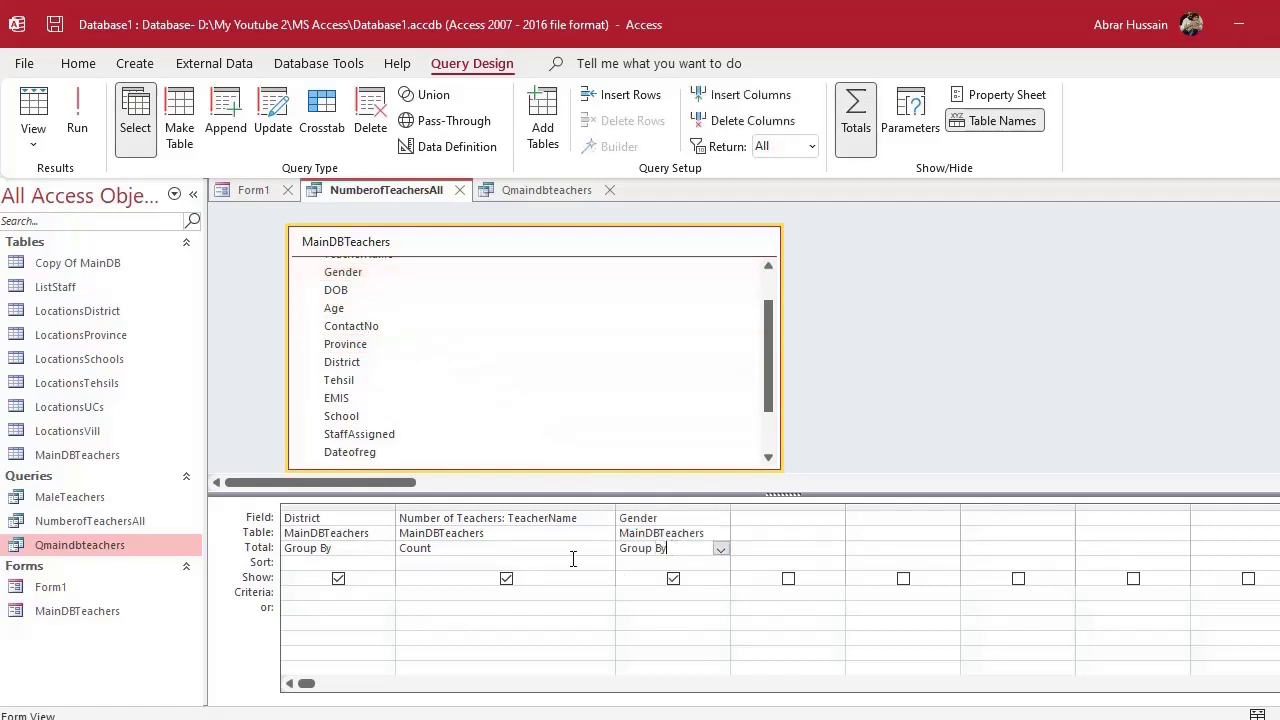
pyautogui.click(78, 118)
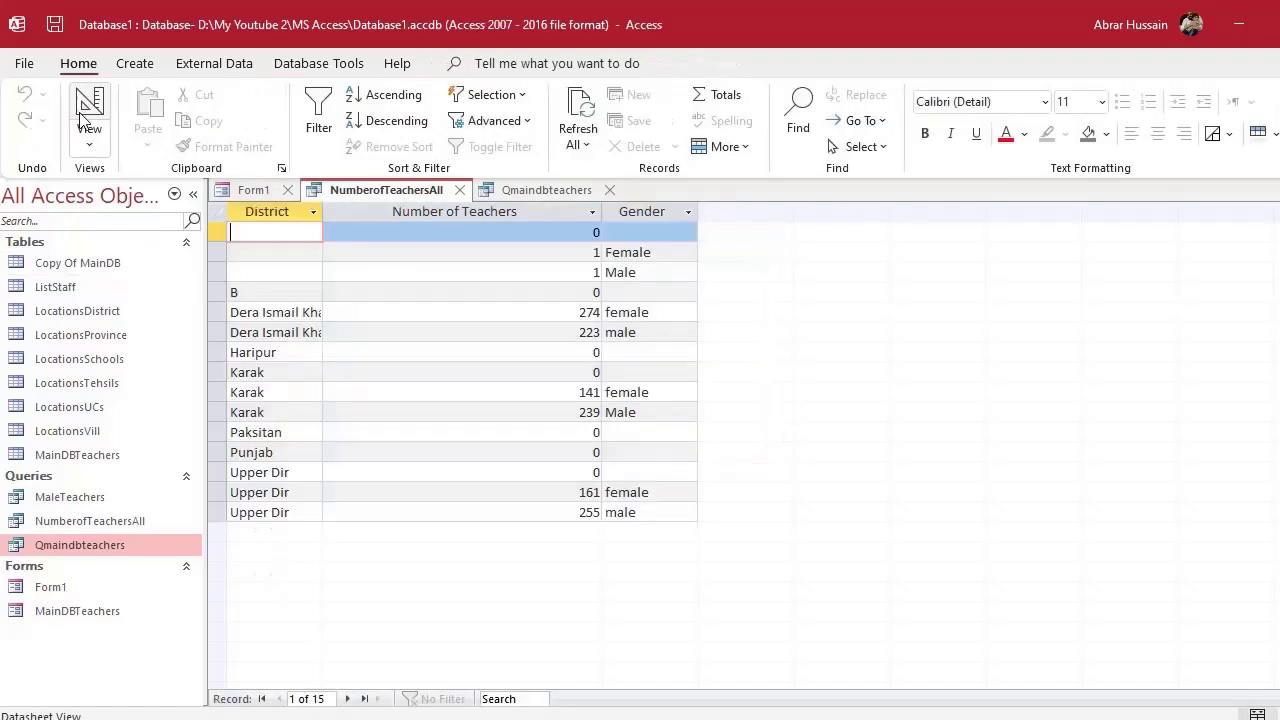
# Examine the Gender values and the Number of Teachers counts per district in the query results
pyautogui.click(645, 256)
pyautogui.click(646, 273)
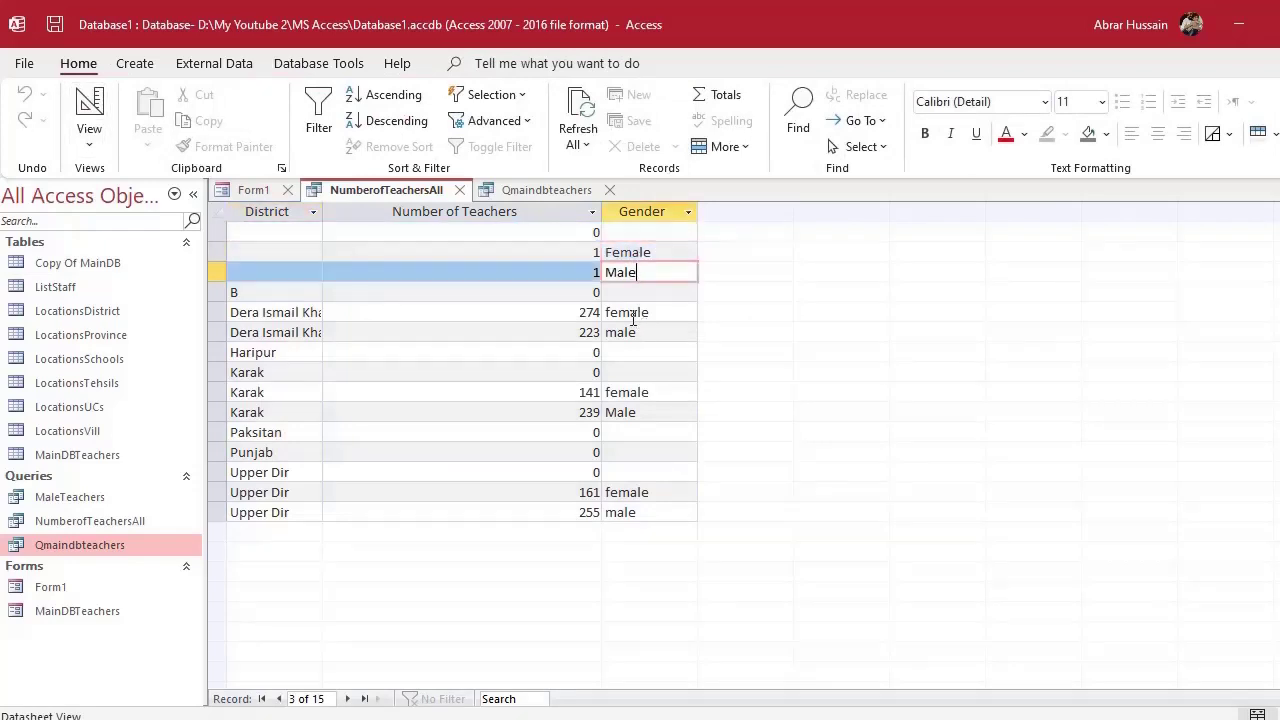
pyautogui.click(640, 314)
pyautogui.click(625, 333)
pyautogui.click(633, 397)
pyautogui.click(634, 413)
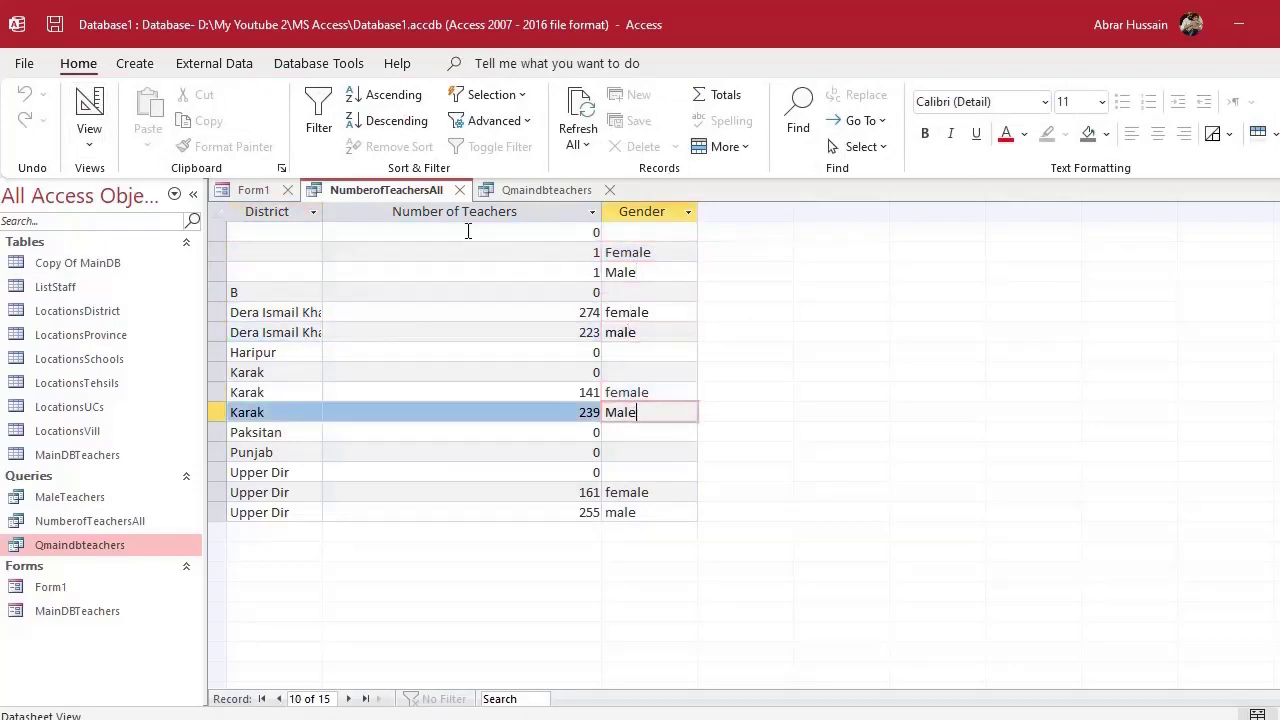
pyautogui.click(465, 211)
pyautogui.click(645, 212)
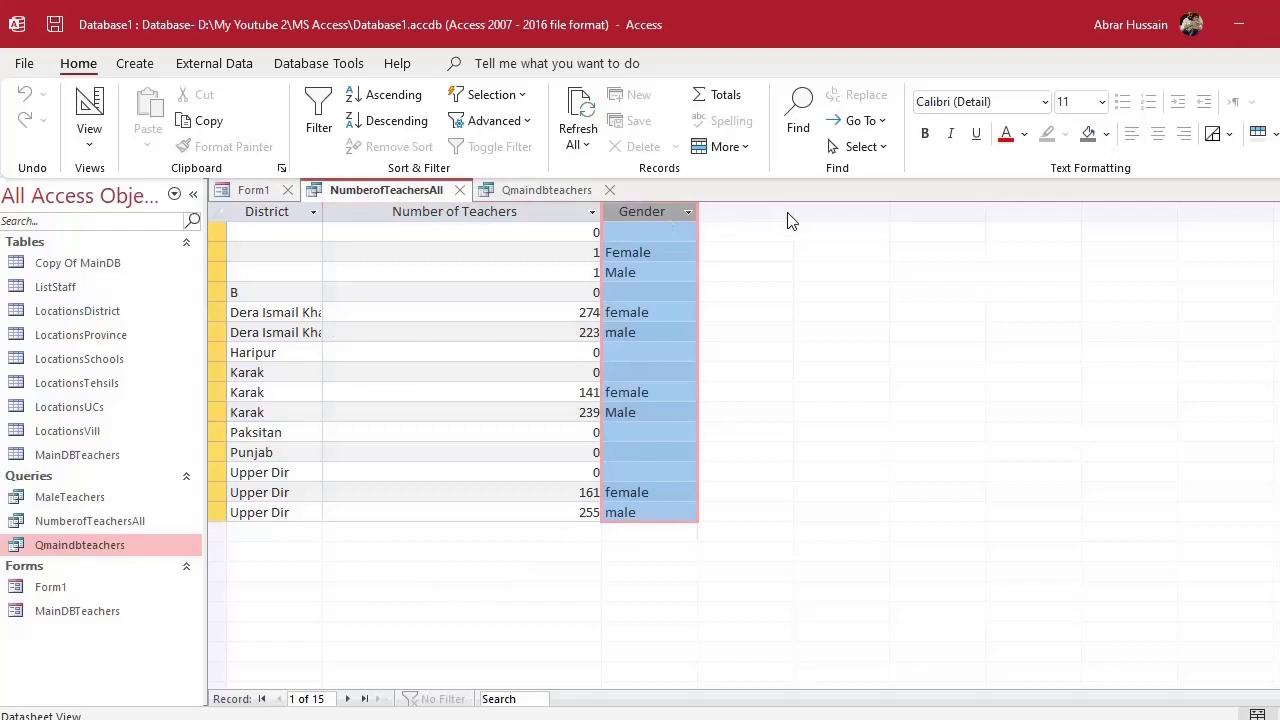
# Remove the Gender column from the NumberofTeachersAll query's design and close the open queries
pyautogui.click(89, 108)
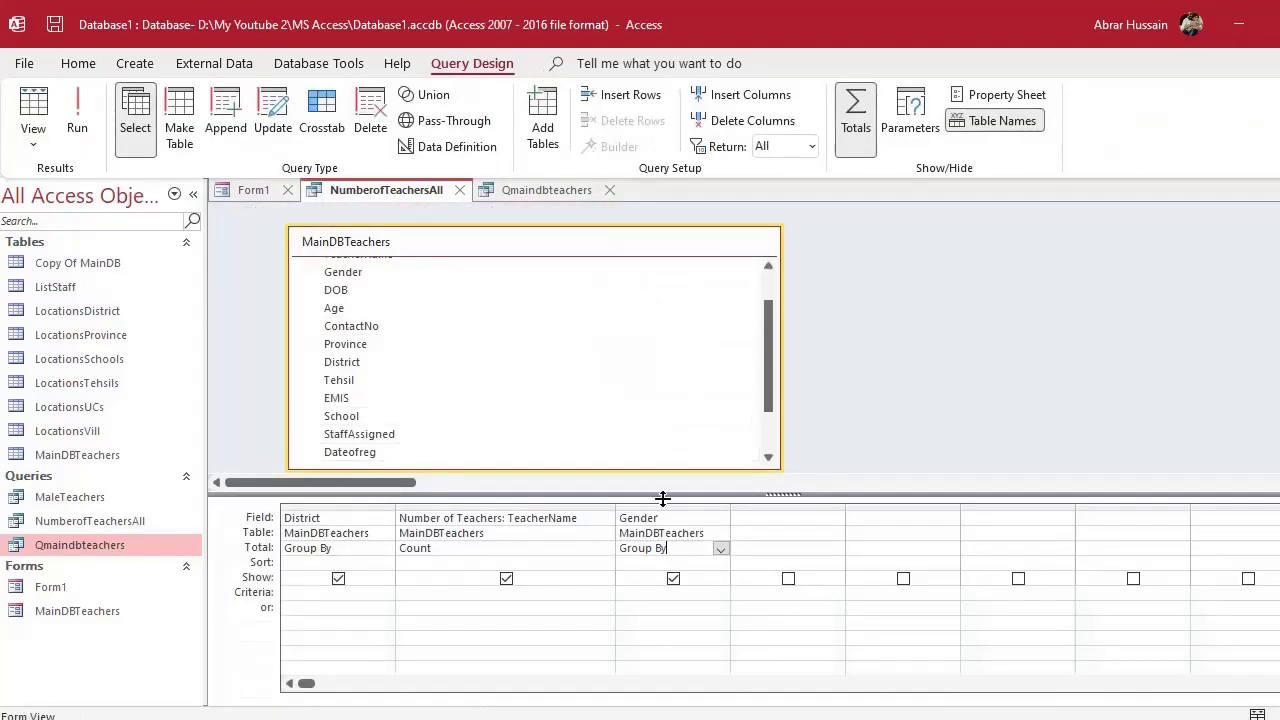
pyautogui.click(653, 507)
pyautogui.press('Delete')
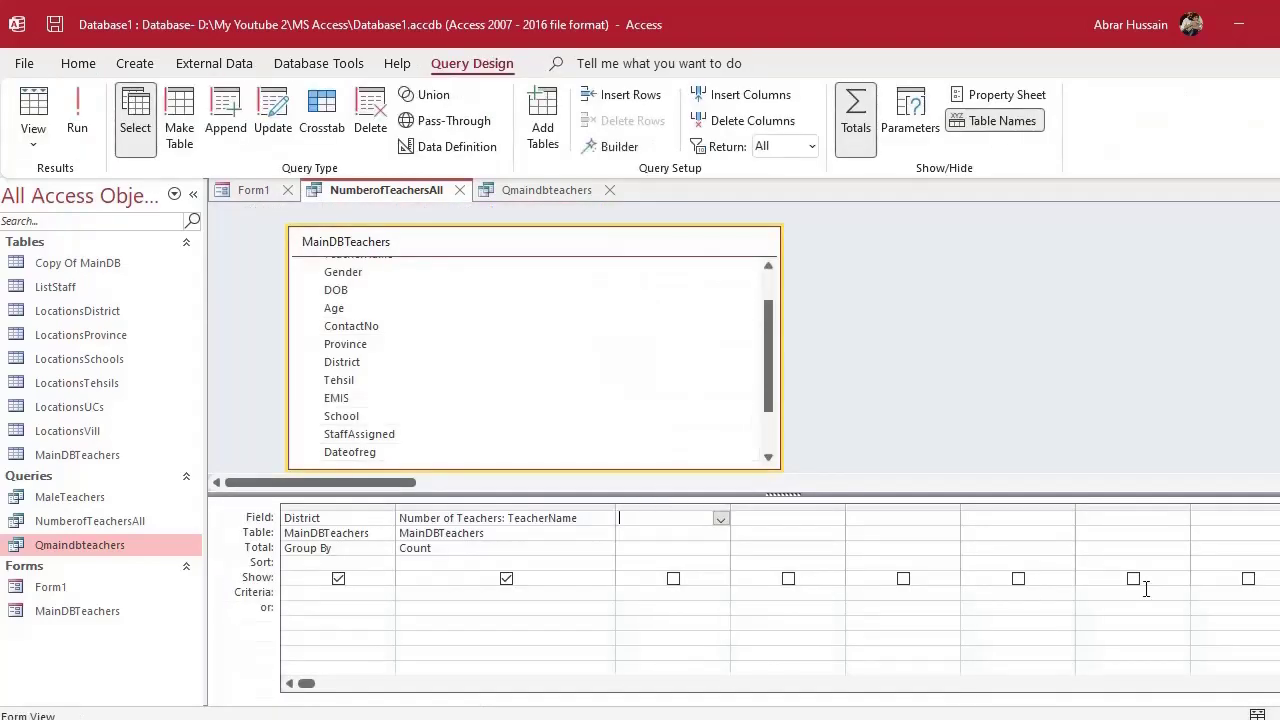
pyautogui.click(531, 620)
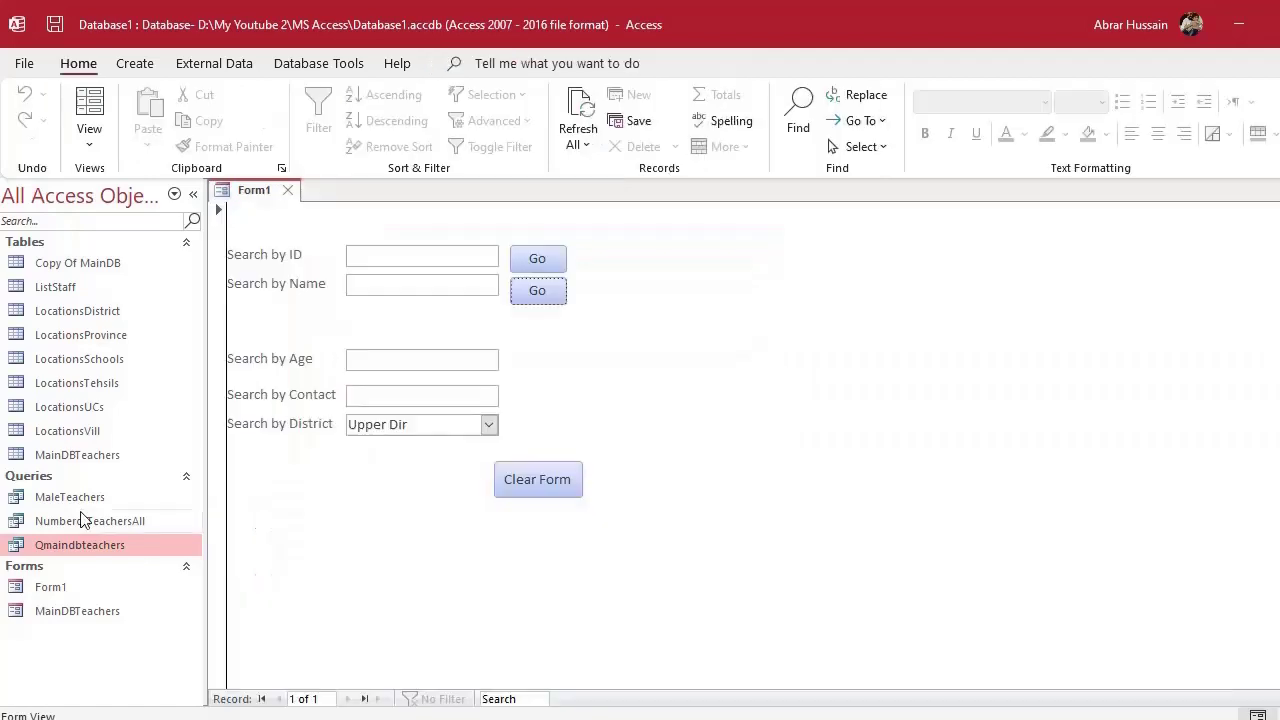
# Duplicate the NumberofTeachersAll query under the name NumberofTeachersMale
pyautogui.click(79, 520)
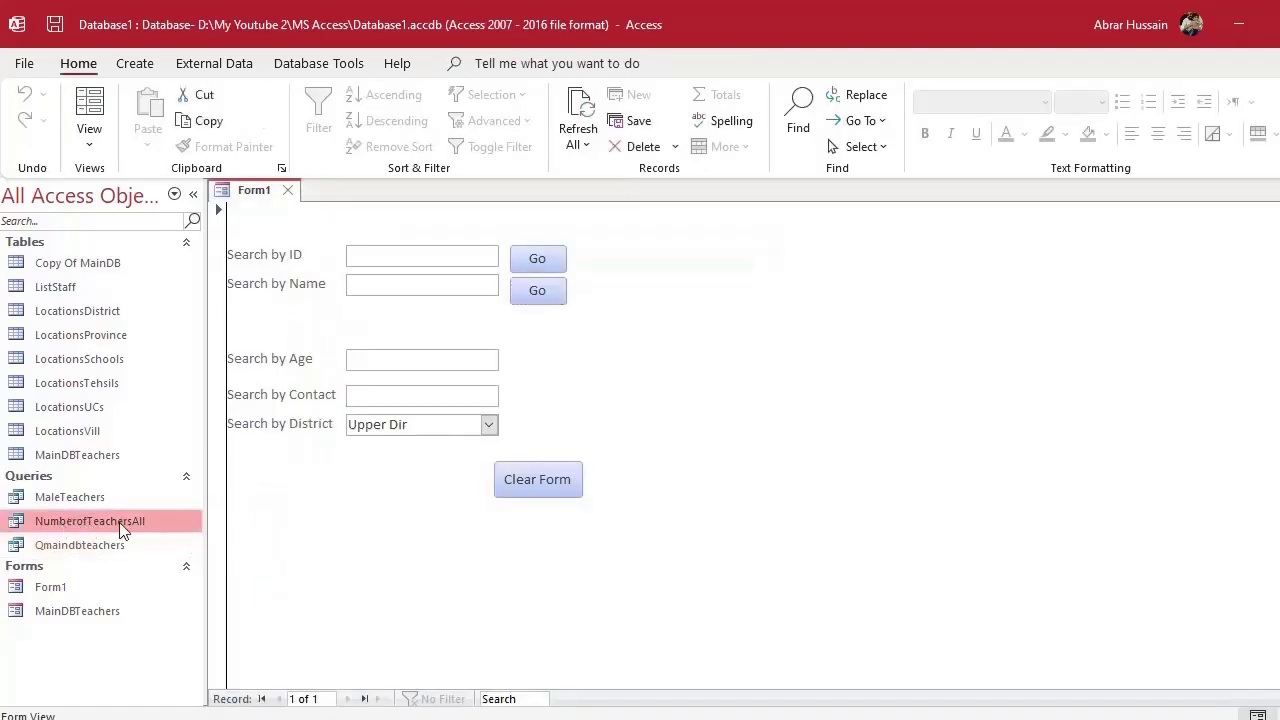
pyautogui.doubleClick(111, 524)
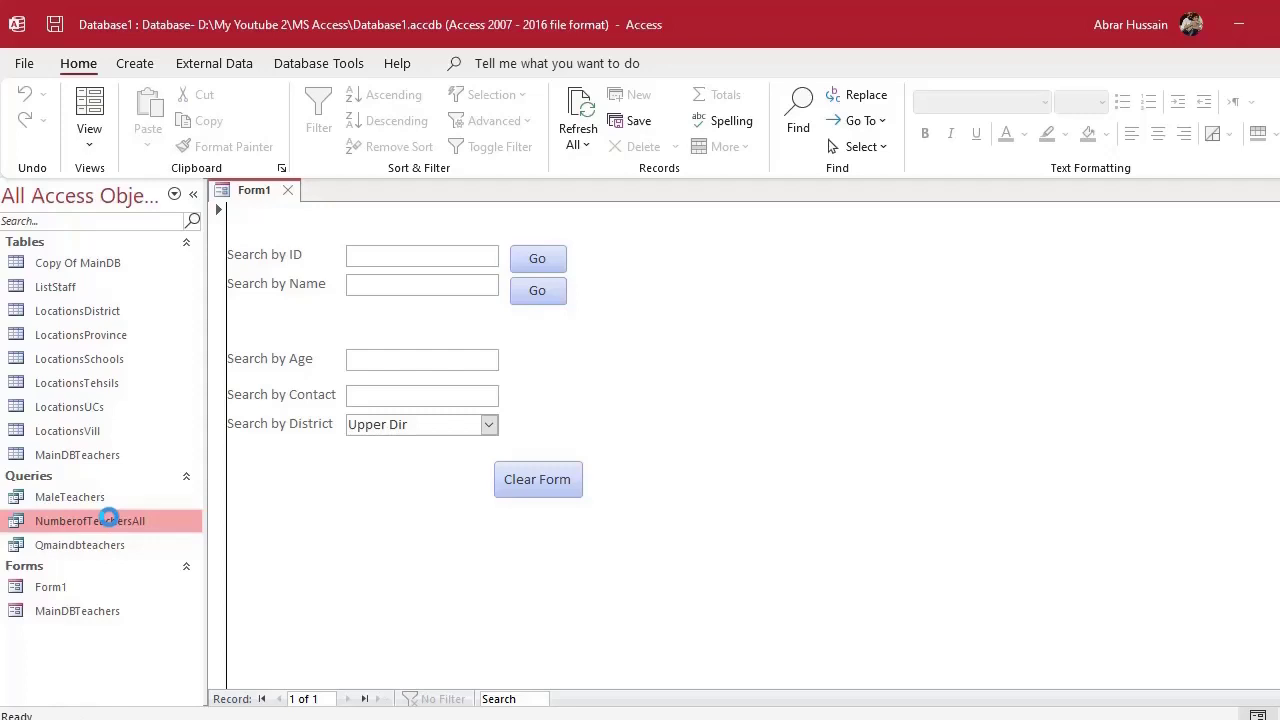
pyautogui.hotkey('ctrl', 'c')
pyautogui.hotkey('ctrl', 'v')
pyautogui.click(597, 263)
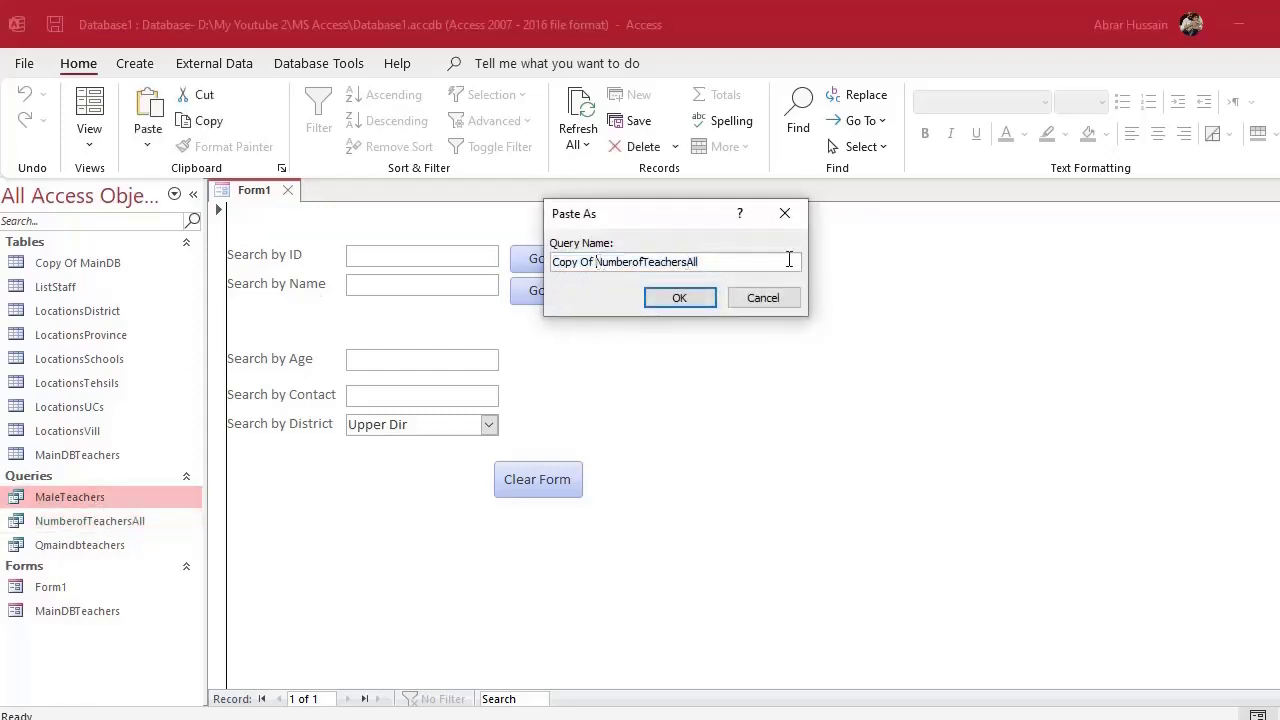
pyautogui.hotkey('ctrl', 'shift', 'Left')
pyautogui.hotkey('ctrl', 'shift', 'Left')
pyautogui.press('BackSpace')
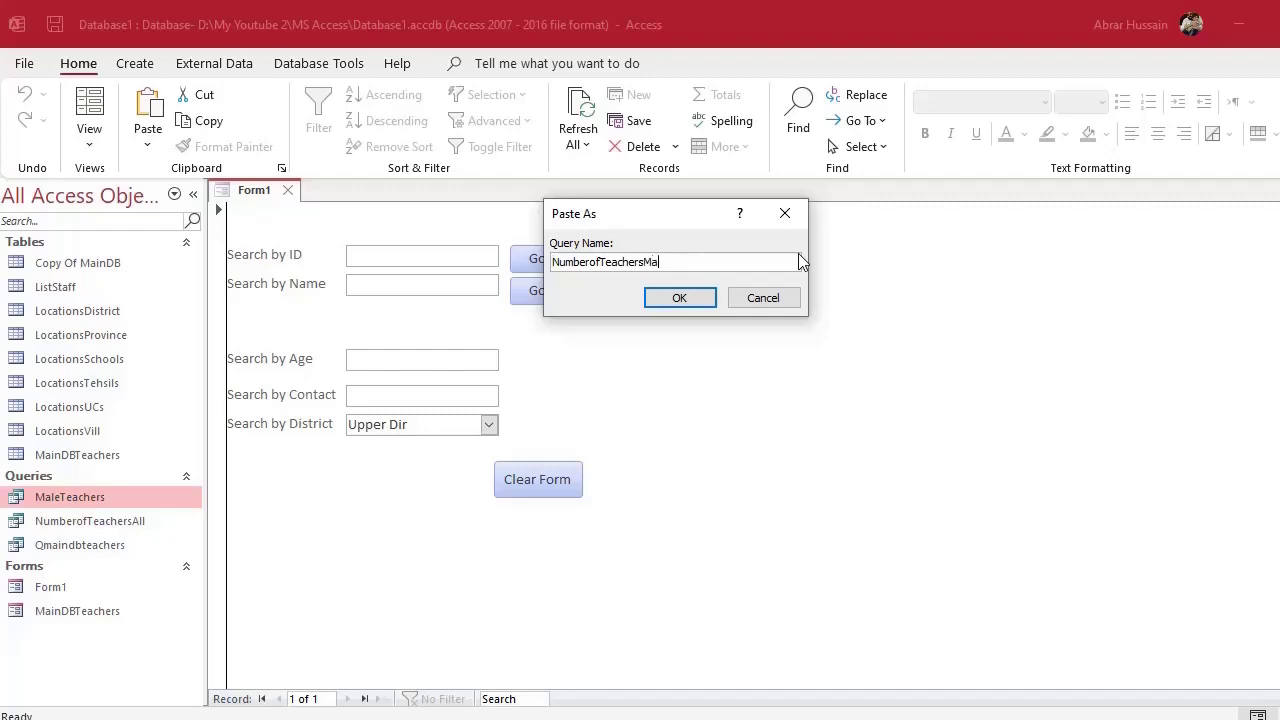
pyautogui.click(677, 297)
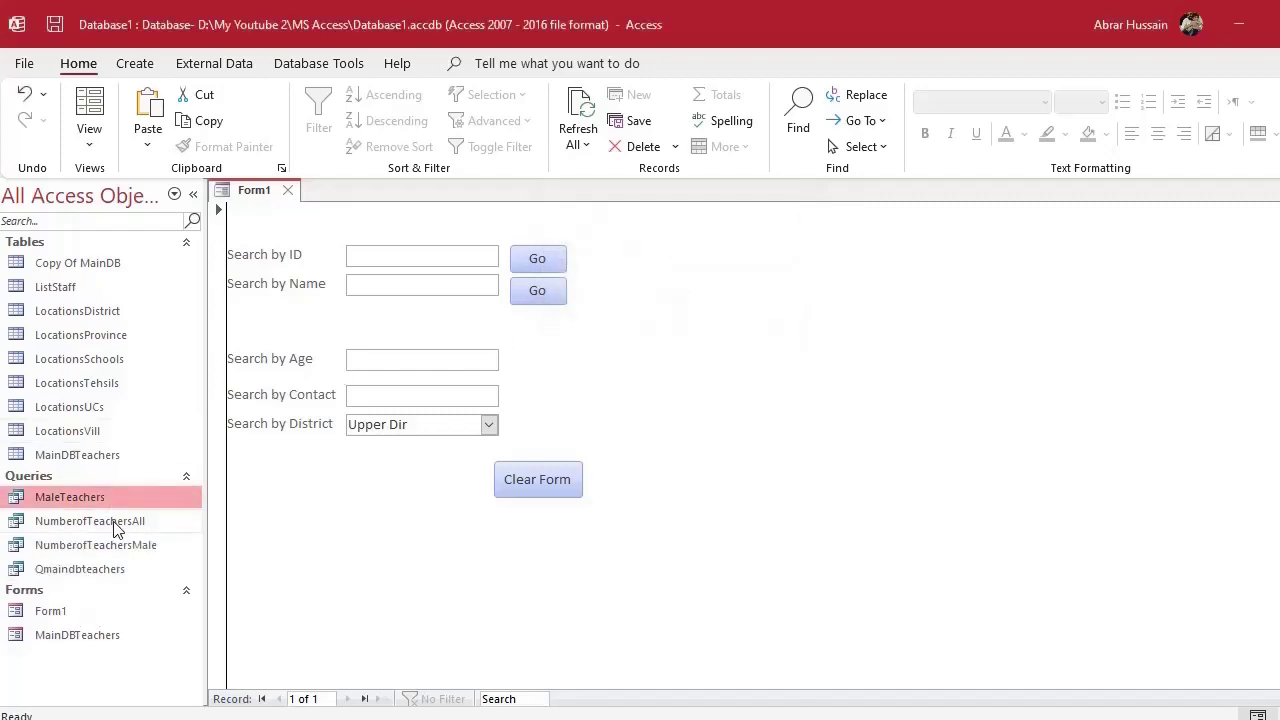
# Open the NumberofTeachersMale query in Design View and add the Gender field from MainDBTeachers as the third column
pyautogui.click(124, 544)
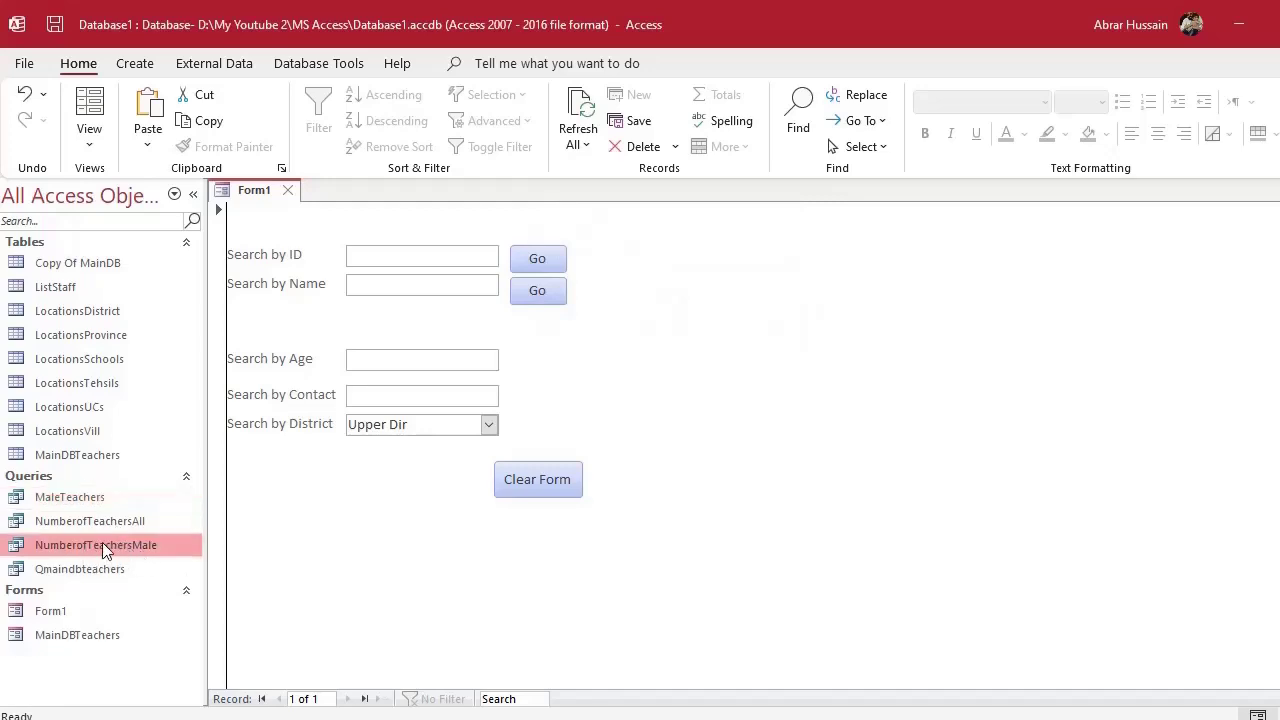
pyautogui.rightClick(102, 544)
pyautogui.click(208, 289)
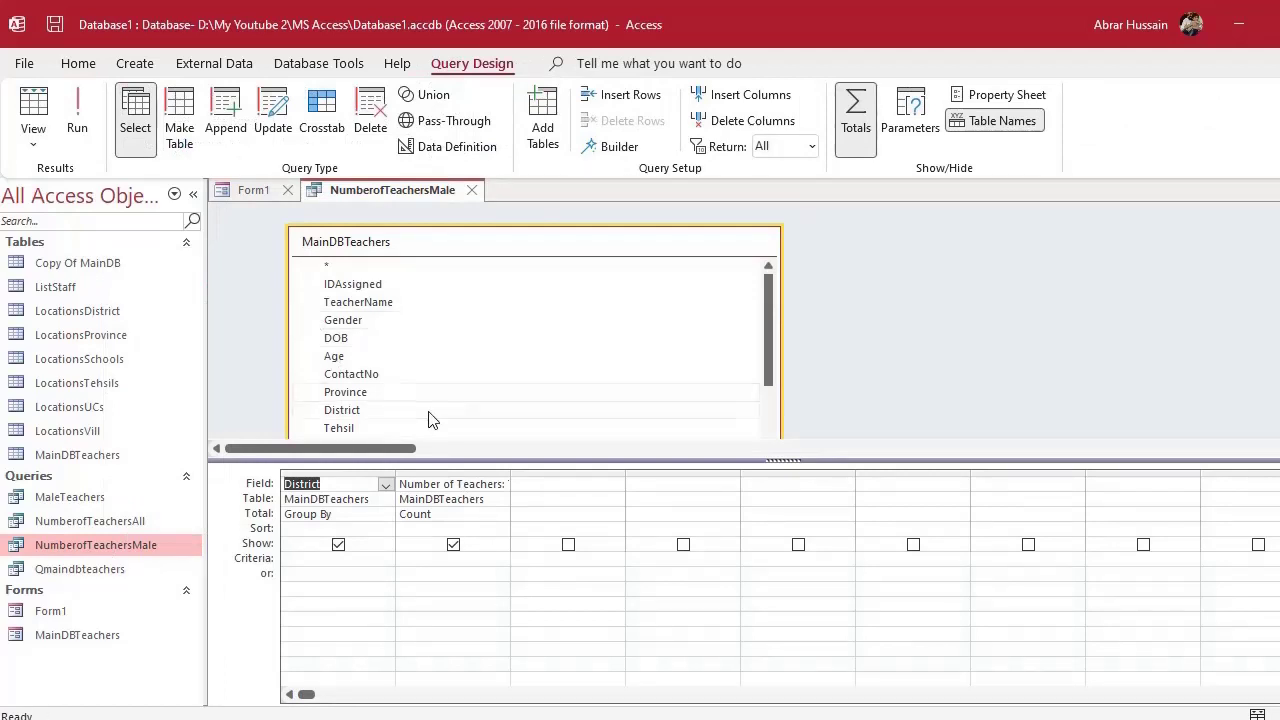
pyautogui.click(340, 324)
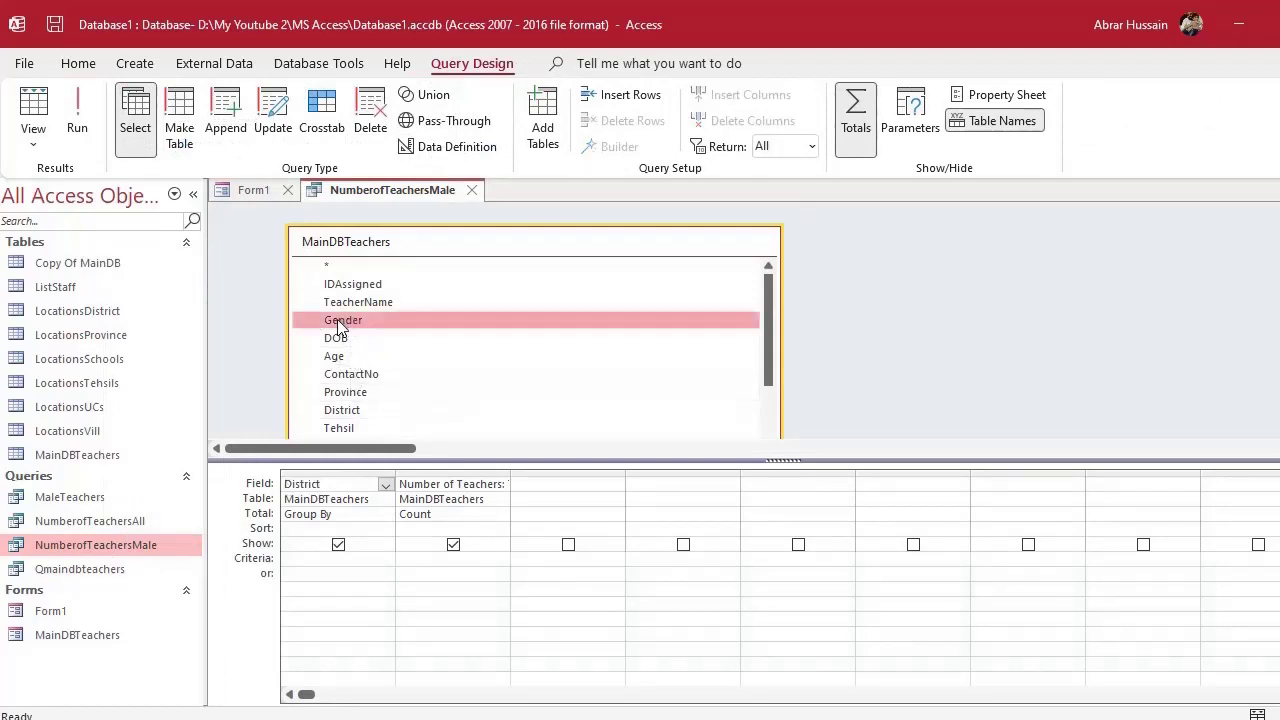
pyautogui.moveTo(340, 324); pyautogui.dragTo(566, 490)
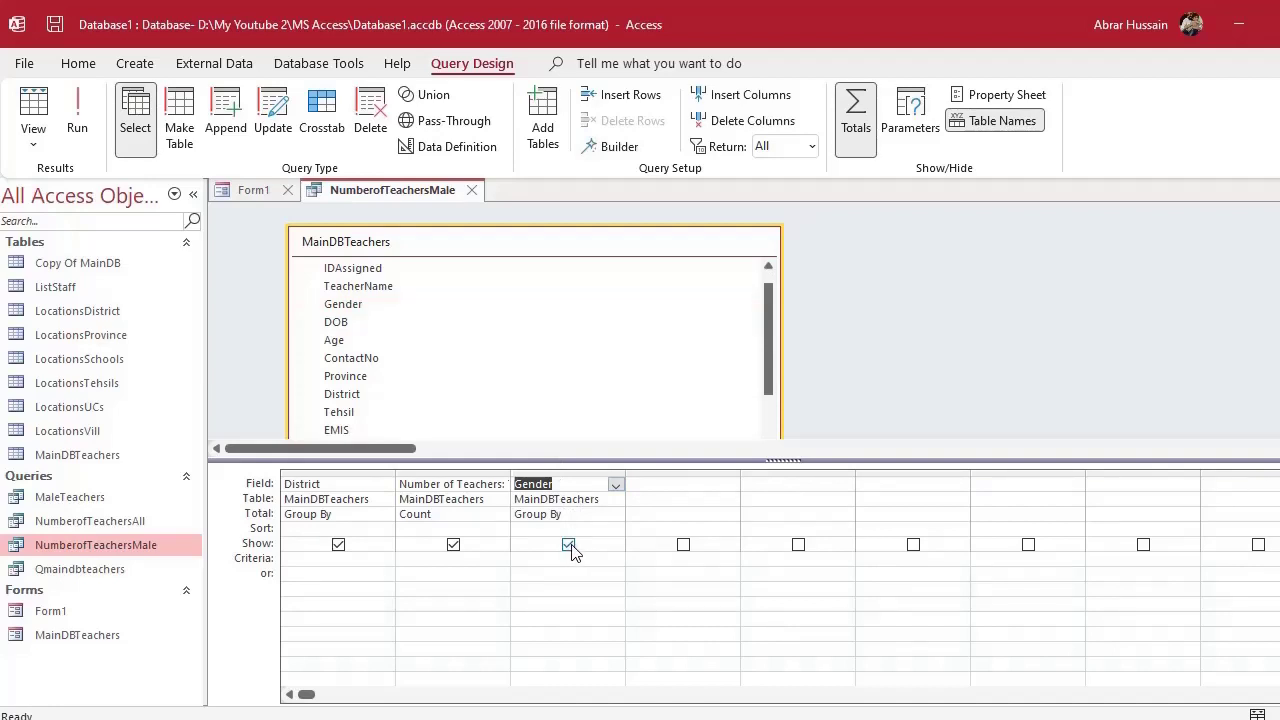
# Hide the Gender column, set its total to Where with the criterion Male, and run the query
pyautogui.click(570, 547)
pyautogui.click(573, 513)
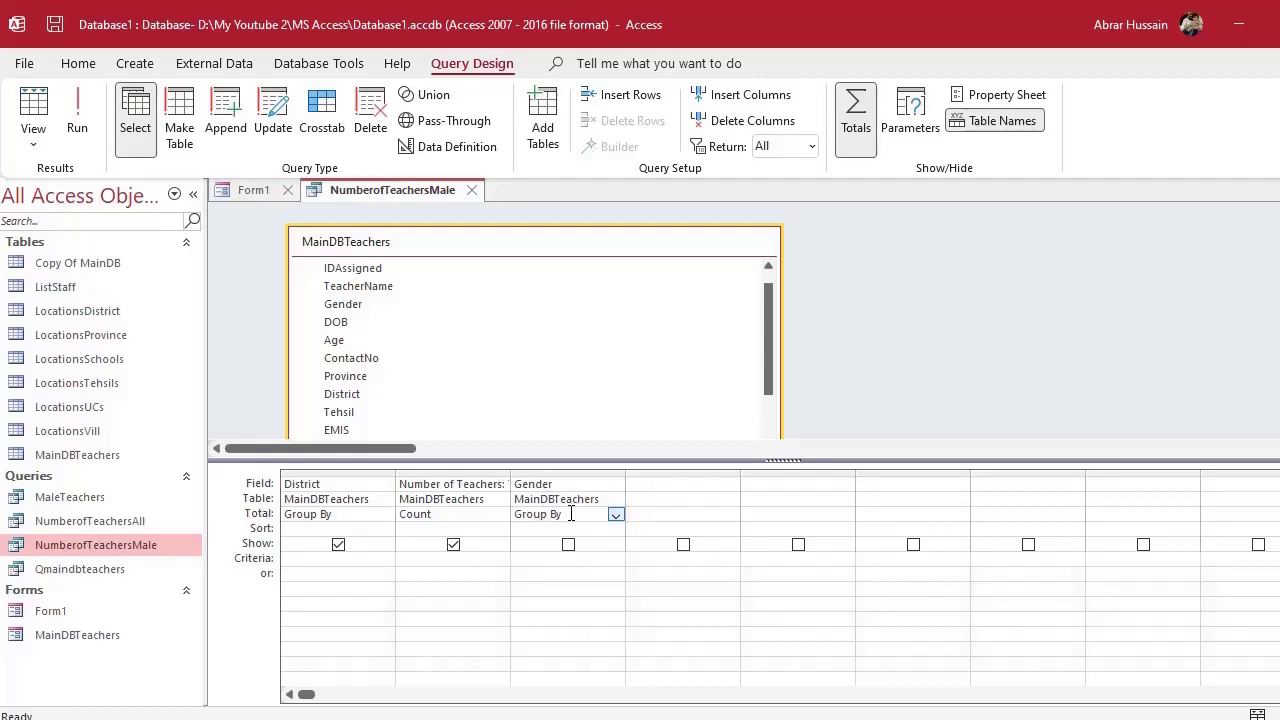
pyautogui.click(616, 516)
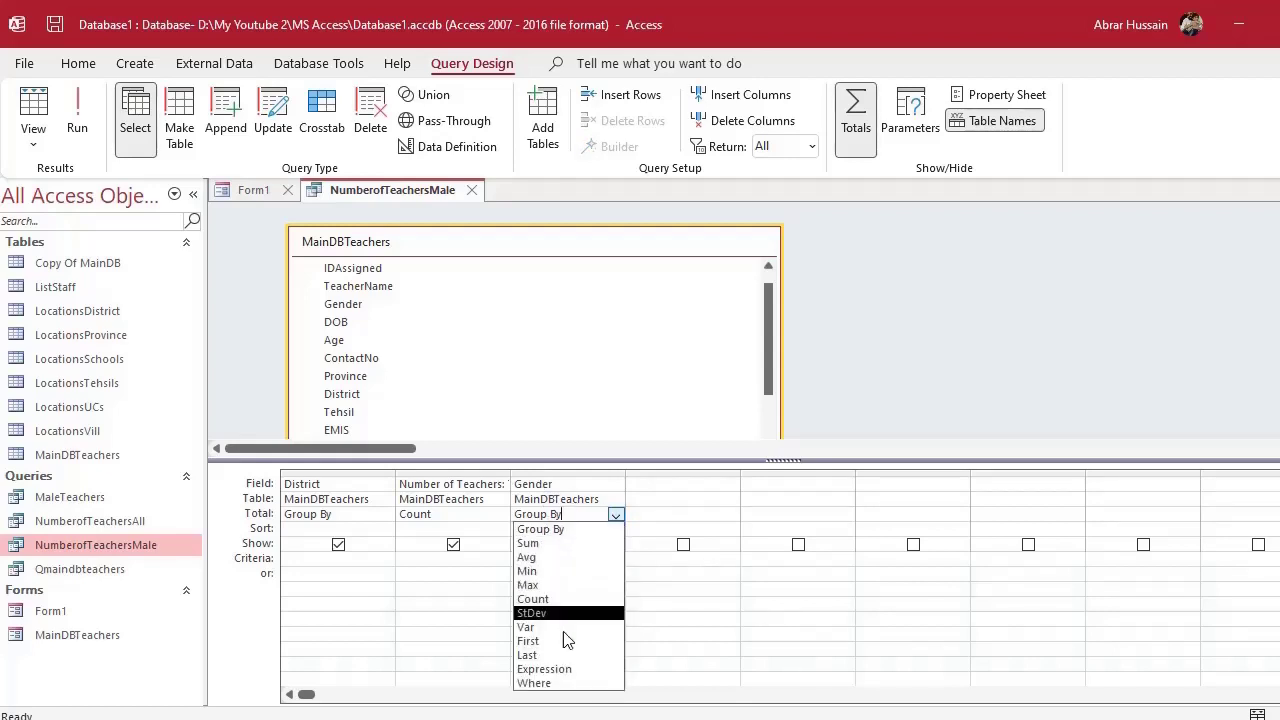
pyautogui.click(567, 684)
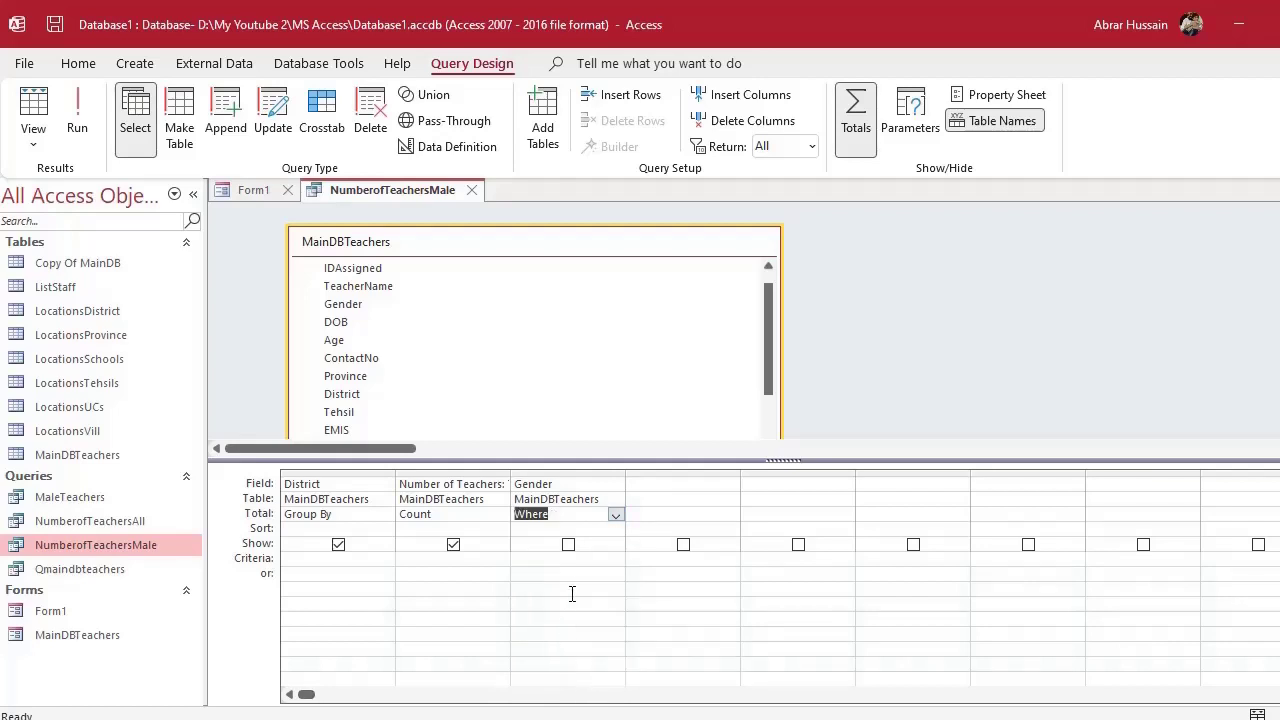
pyautogui.click(551, 561)
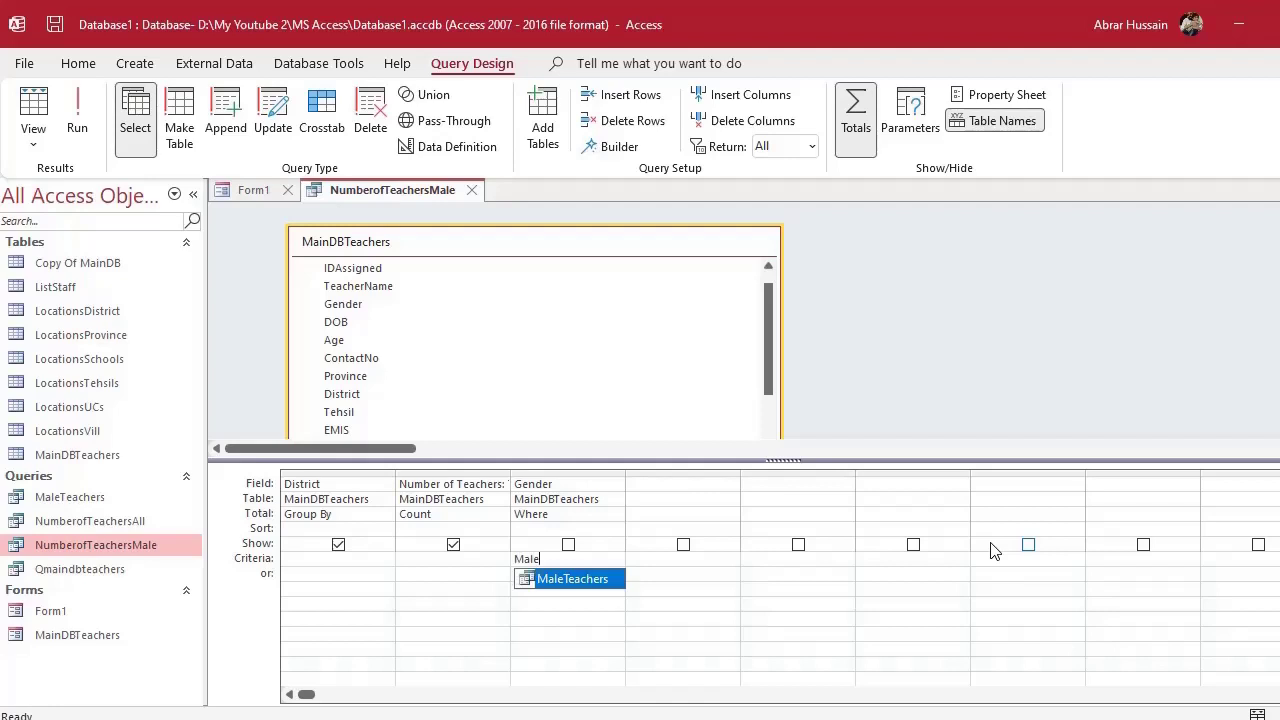
pyautogui.click(783, 601)
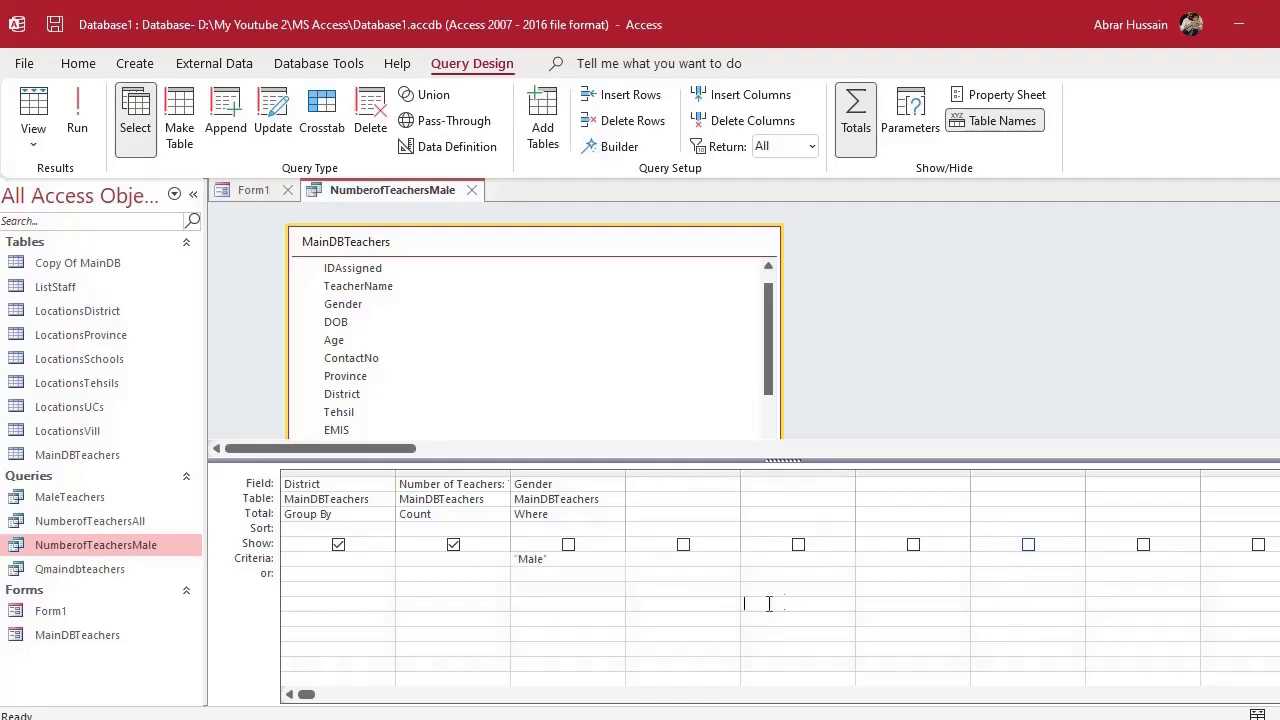
pyautogui.click(79, 125)
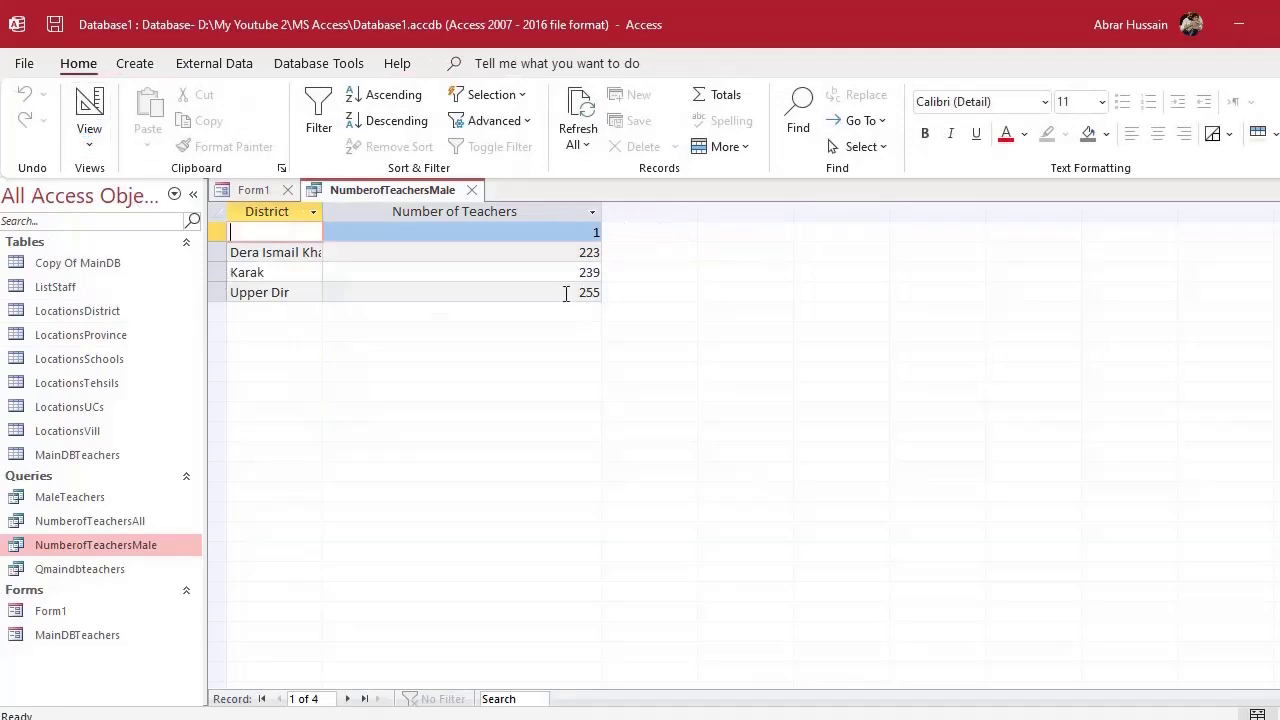
# Rename the count column's alias in the query design to Male Teachers and close the query
pyautogui.click(88, 110)
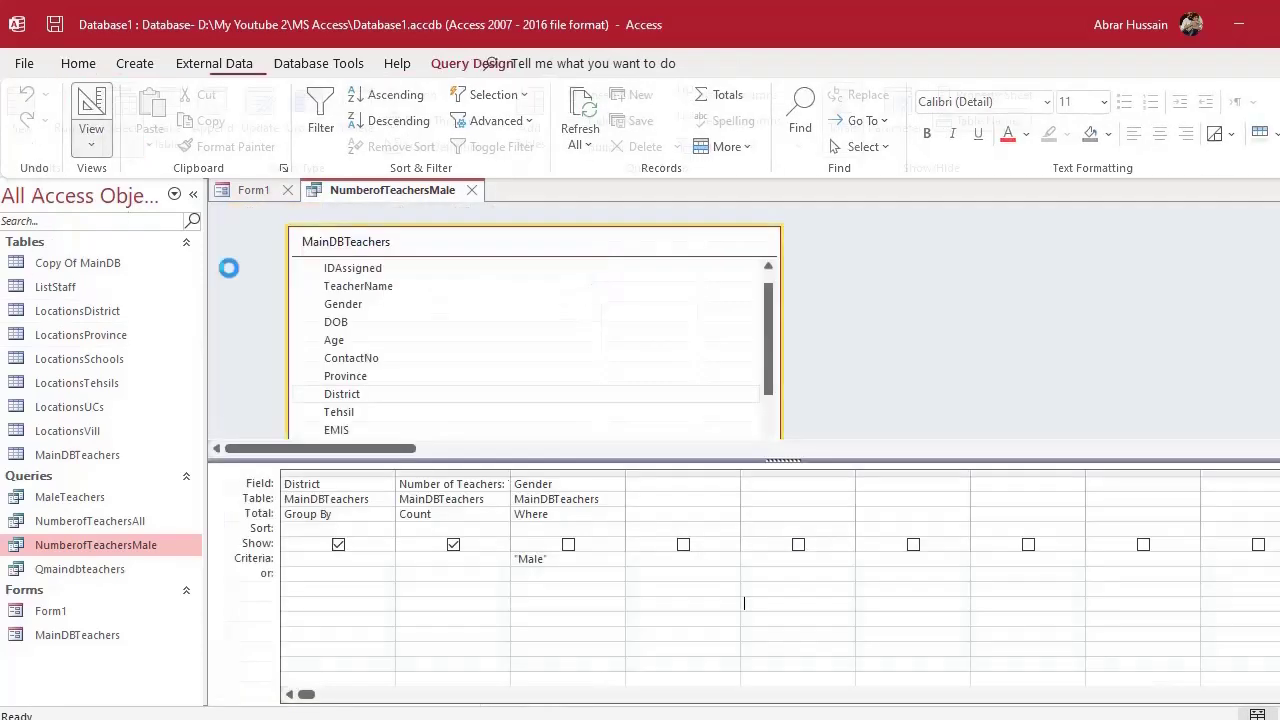
pyautogui.click(455, 483)
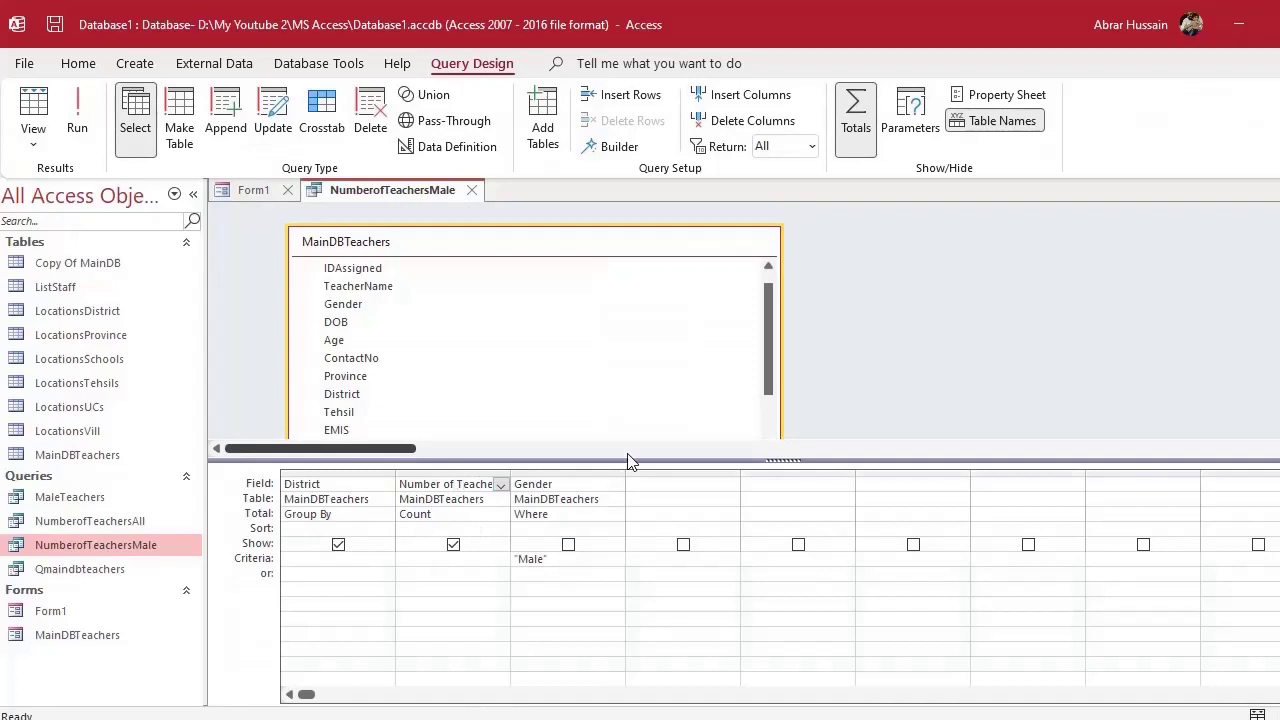
pyautogui.hotkey('ctrl', 'shift', 'Left')
pyautogui.write('Male')
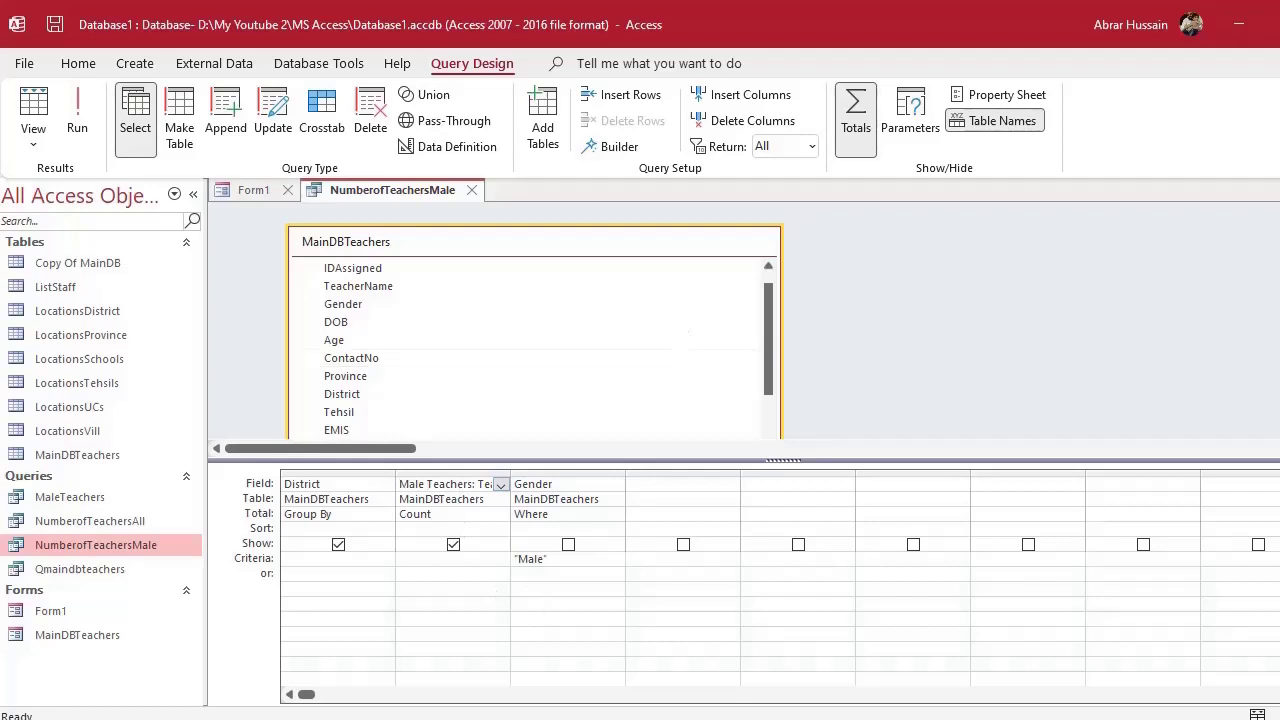
pyautogui.click(474, 191)
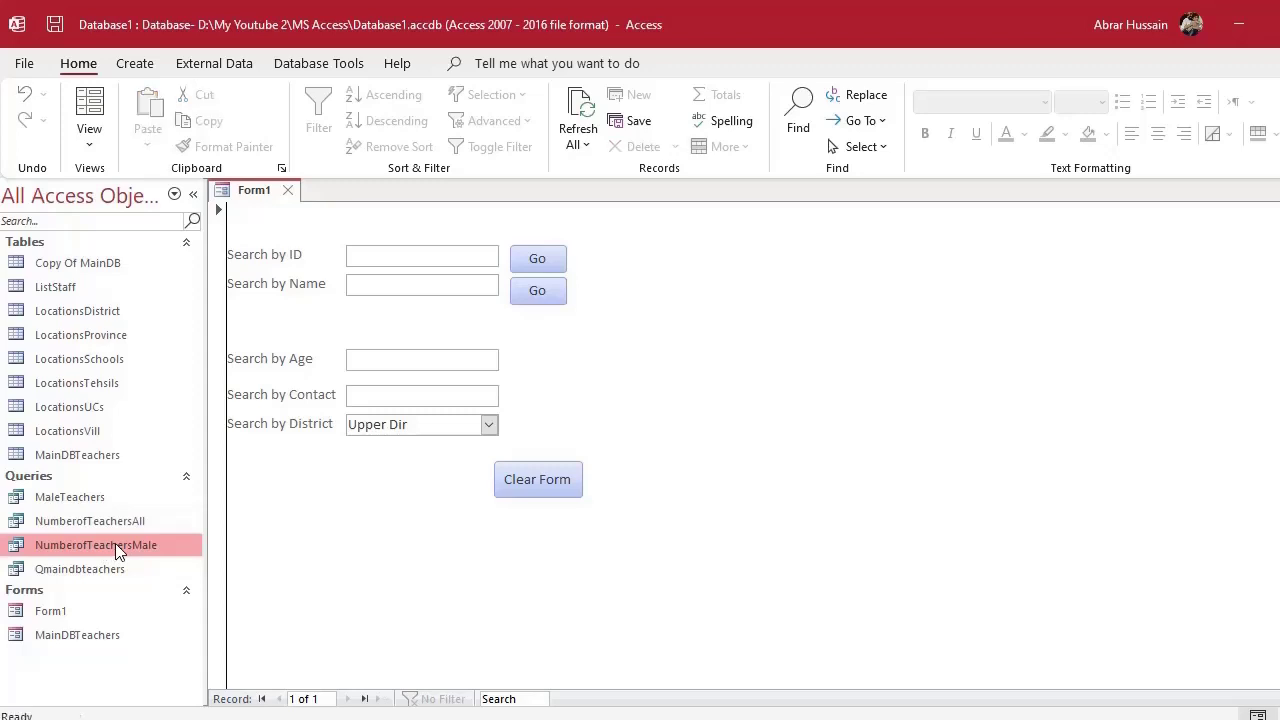
# Duplicate the NumberofTeachersMale query under the name NumberofTeachersFemale
pyautogui.hotkey('ctrl', 'c')
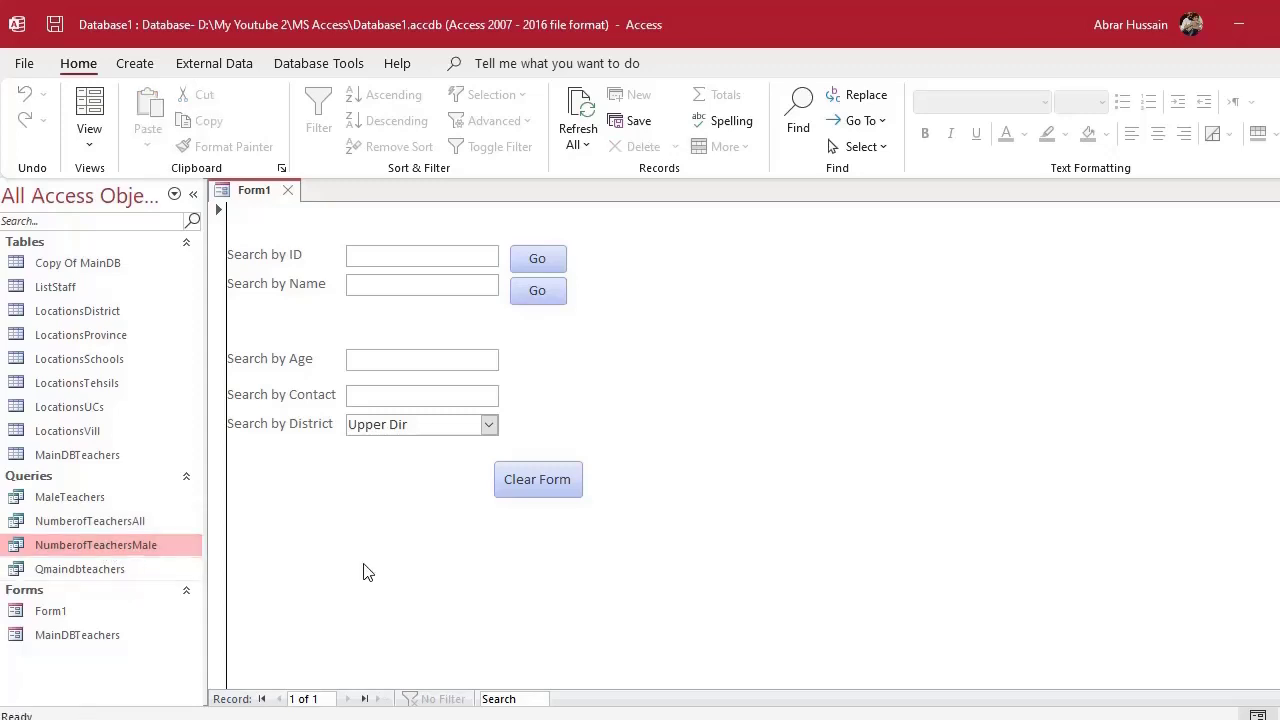
pyautogui.hotkey('ctrl', 'v')
pyautogui.click(595, 267)
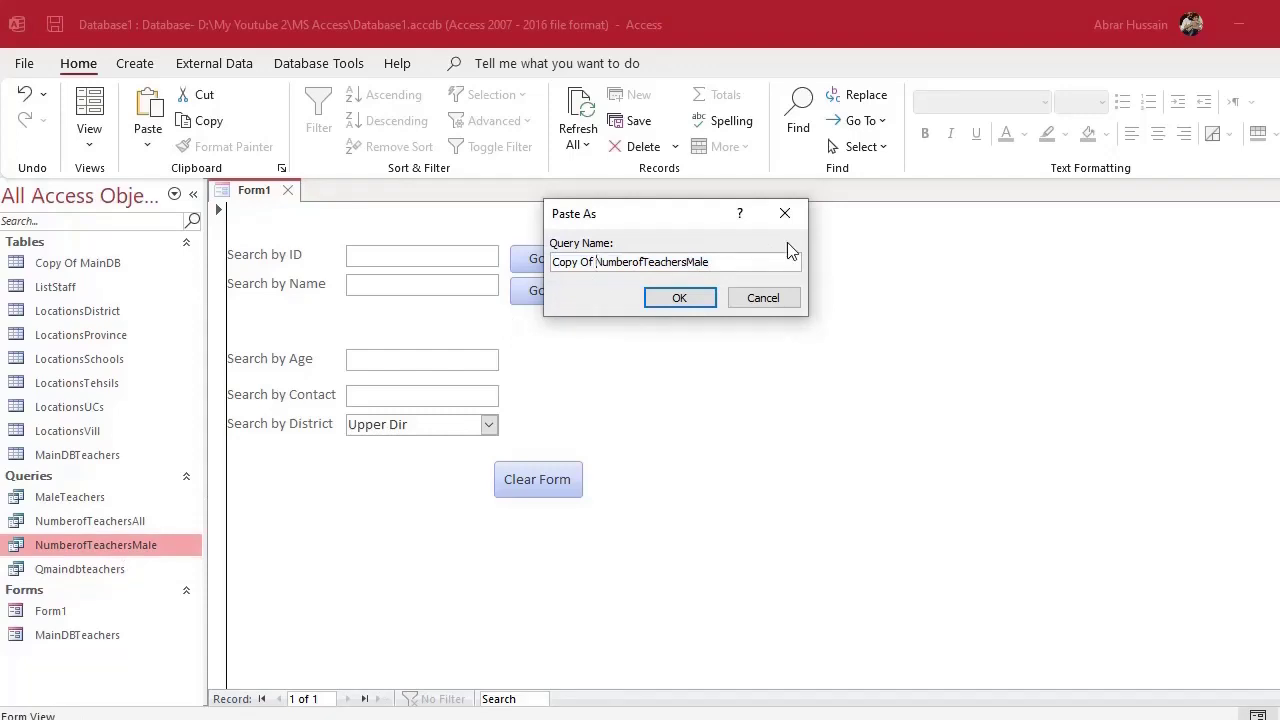
pyautogui.hotkey('ctrl', 'shift', 'Left')
pyautogui.hotkey('ctrl', 'shift', 'Left')
pyautogui.press('BackSpace')
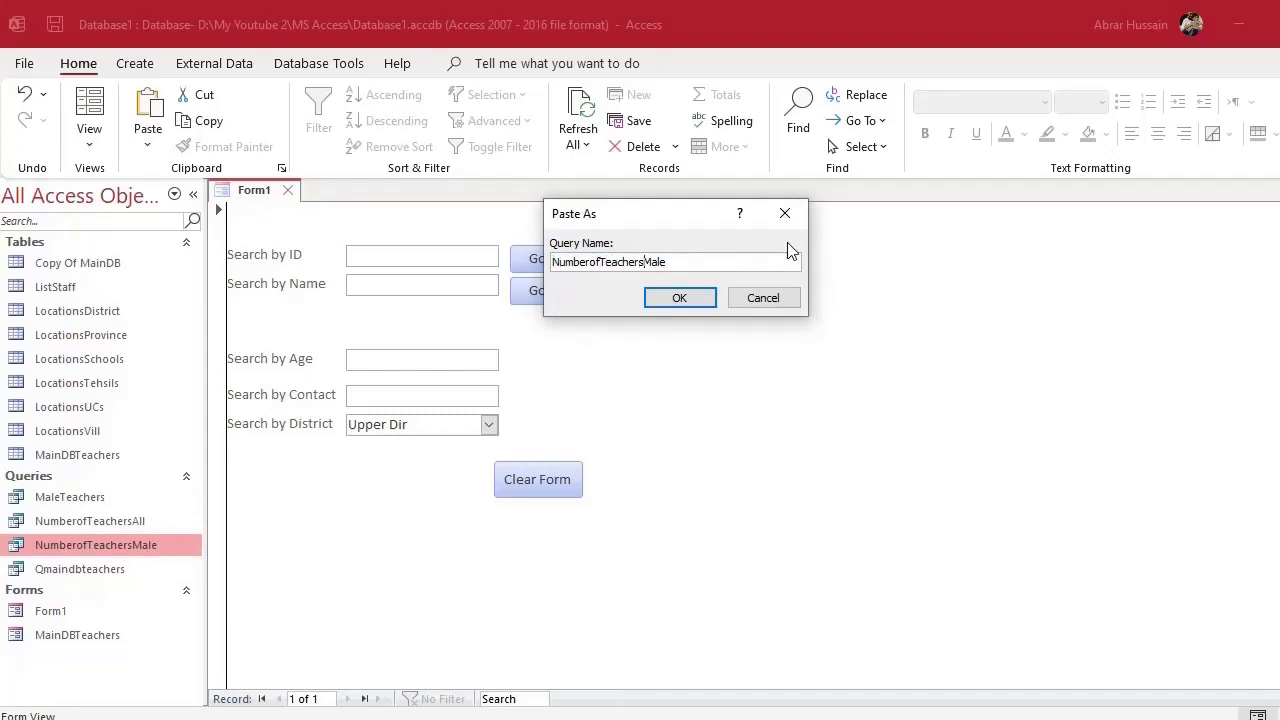
pyautogui.write('Fem')
pyautogui.click(689, 308)
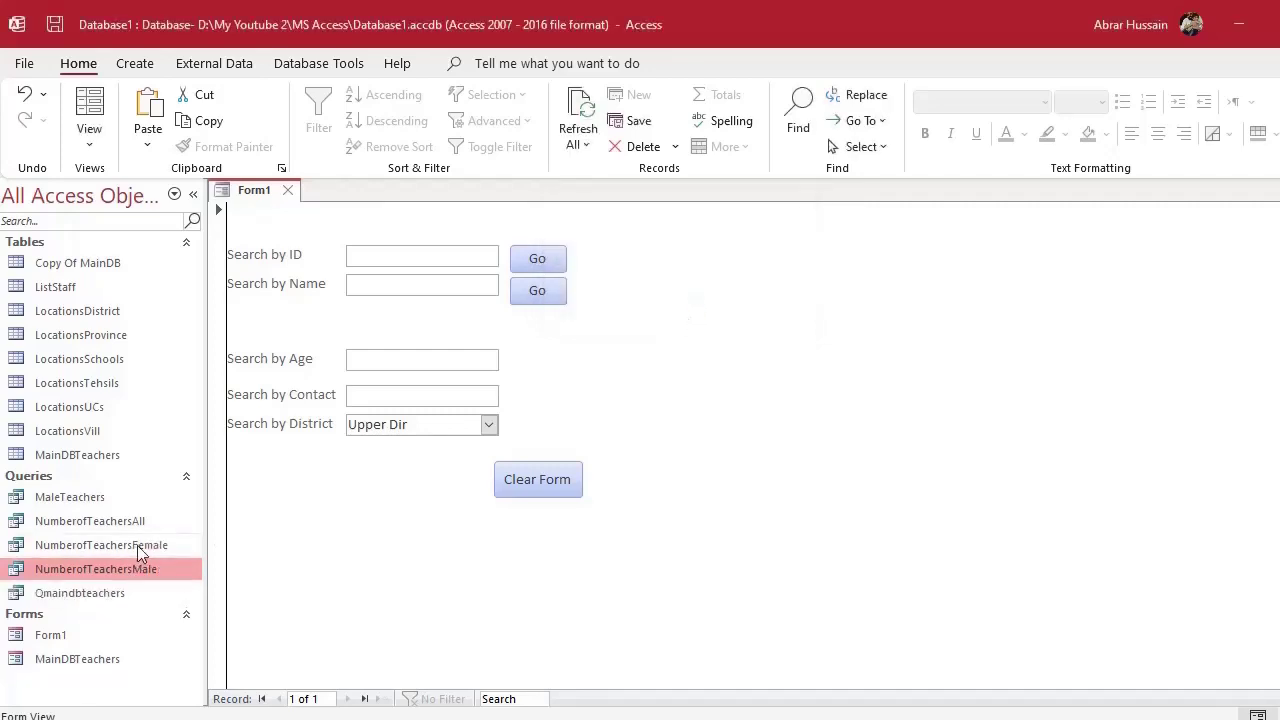
# Open the NumberofTeachersFemale query in Design View
pyautogui.click(137, 545)
pyautogui.rightClick(137, 545)
pyautogui.click(129, 545)
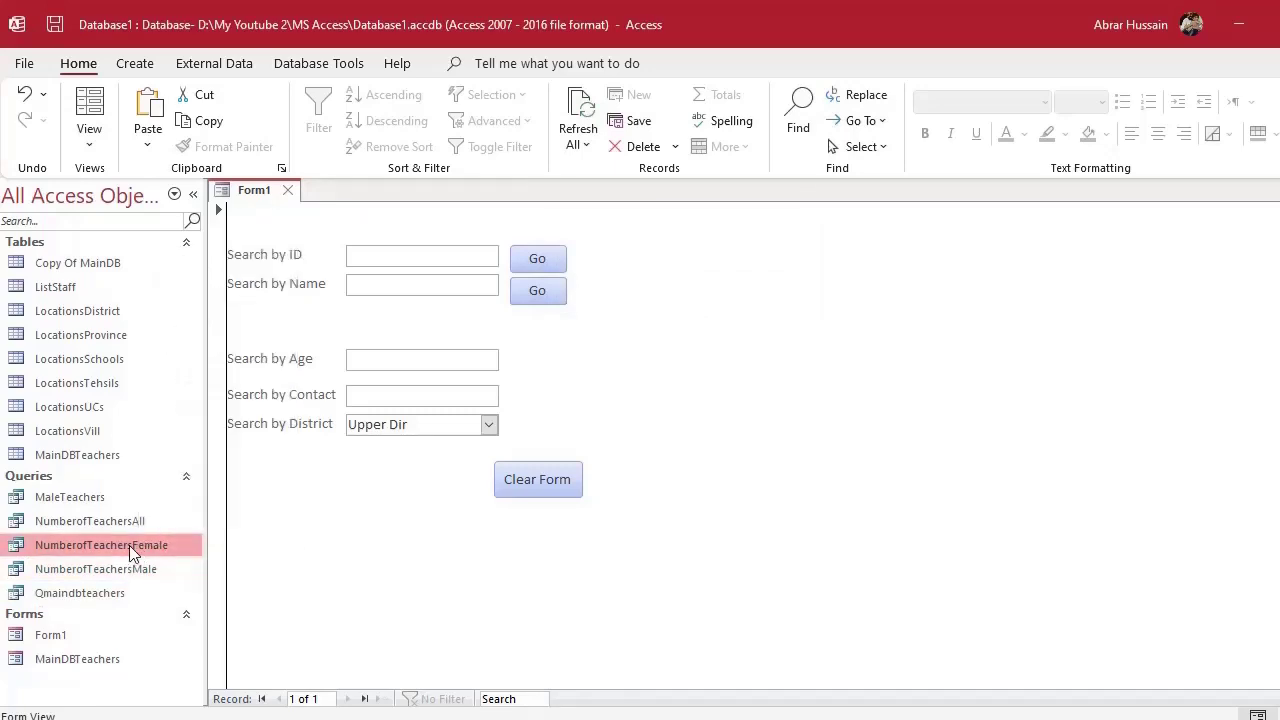
pyautogui.rightClick(143, 545)
pyautogui.click(264, 300)
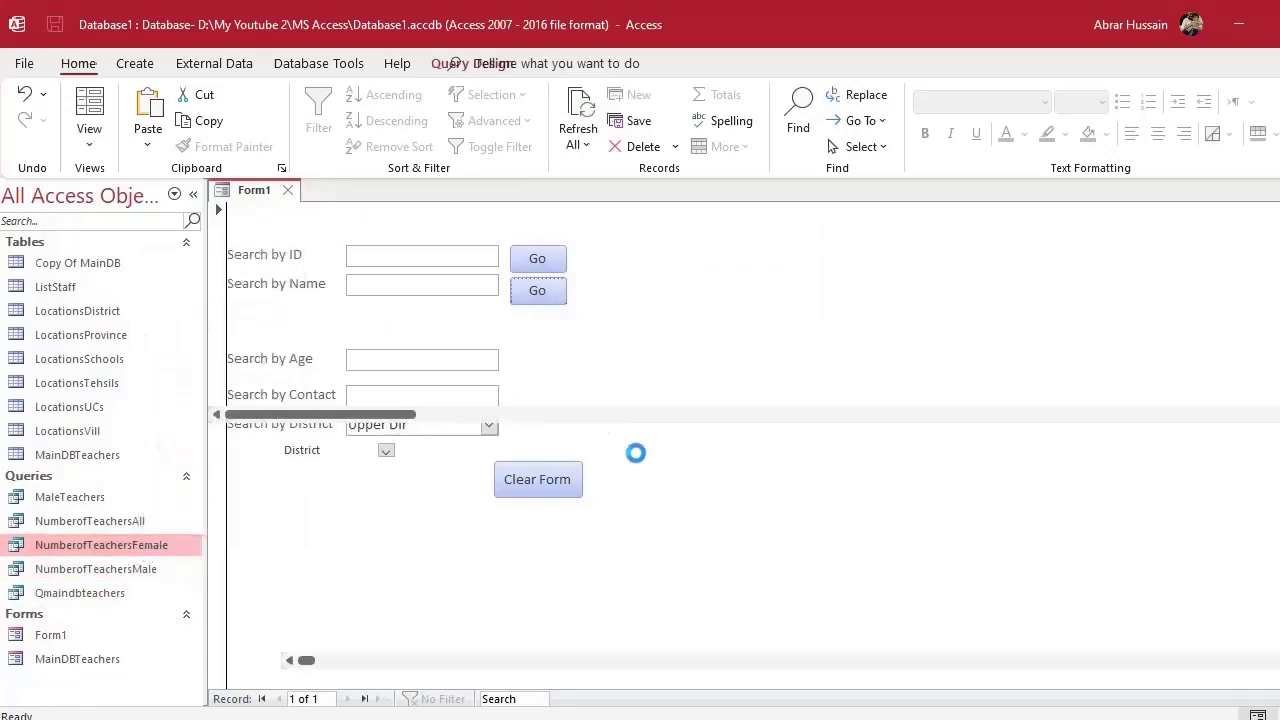
# Change the Gender criterion to Female and run the query
pyautogui.click(522, 524)
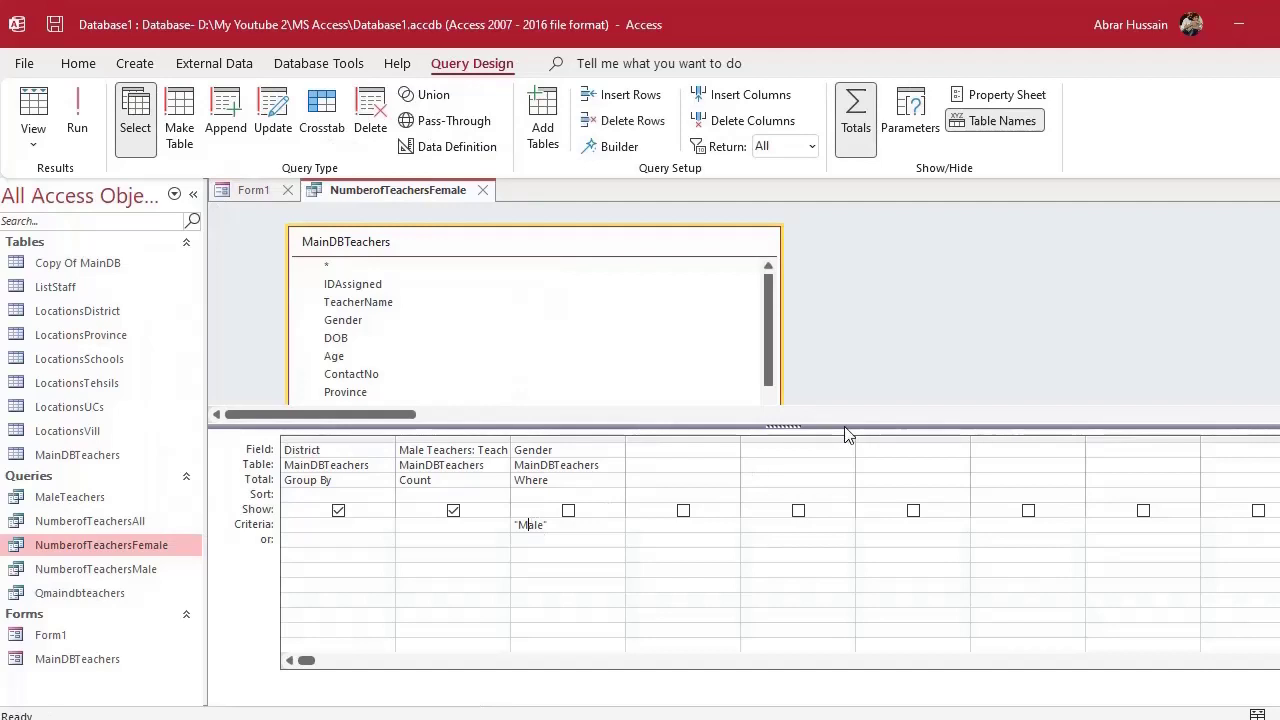
pyautogui.press('BackSpace')
pyautogui.write('Fem')
pyautogui.click(580, 565)
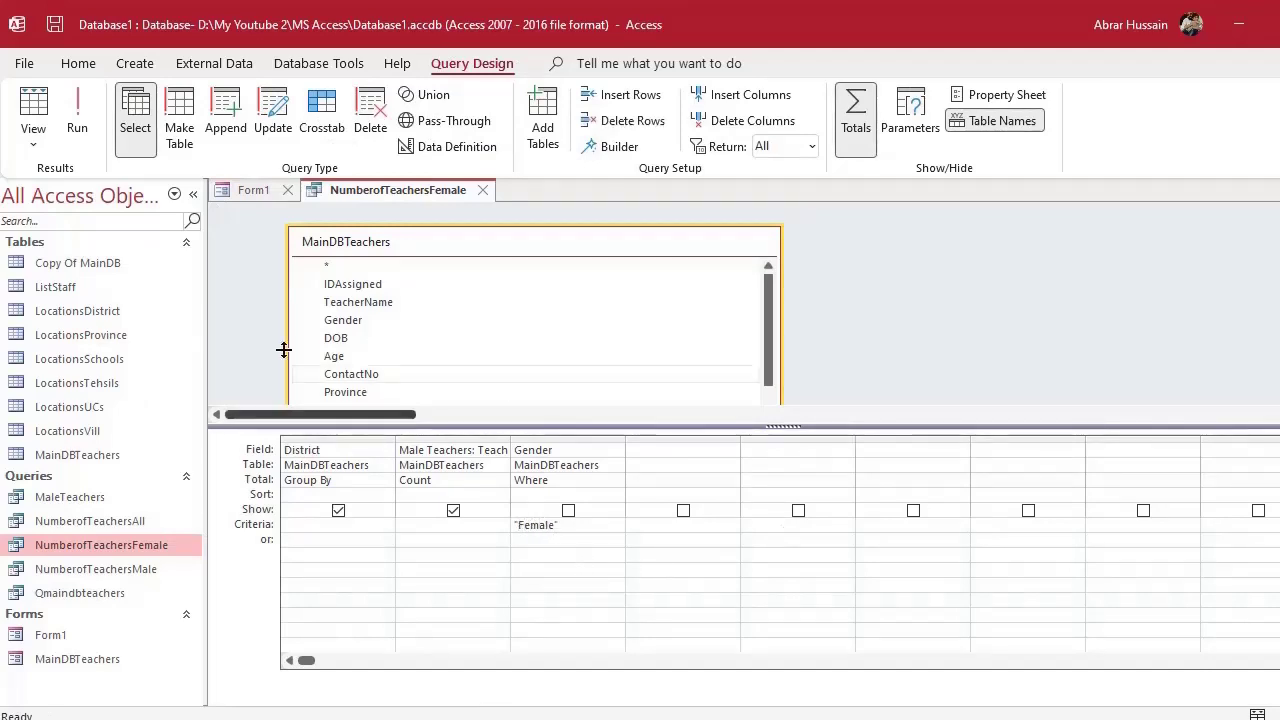
pyautogui.click(79, 118)
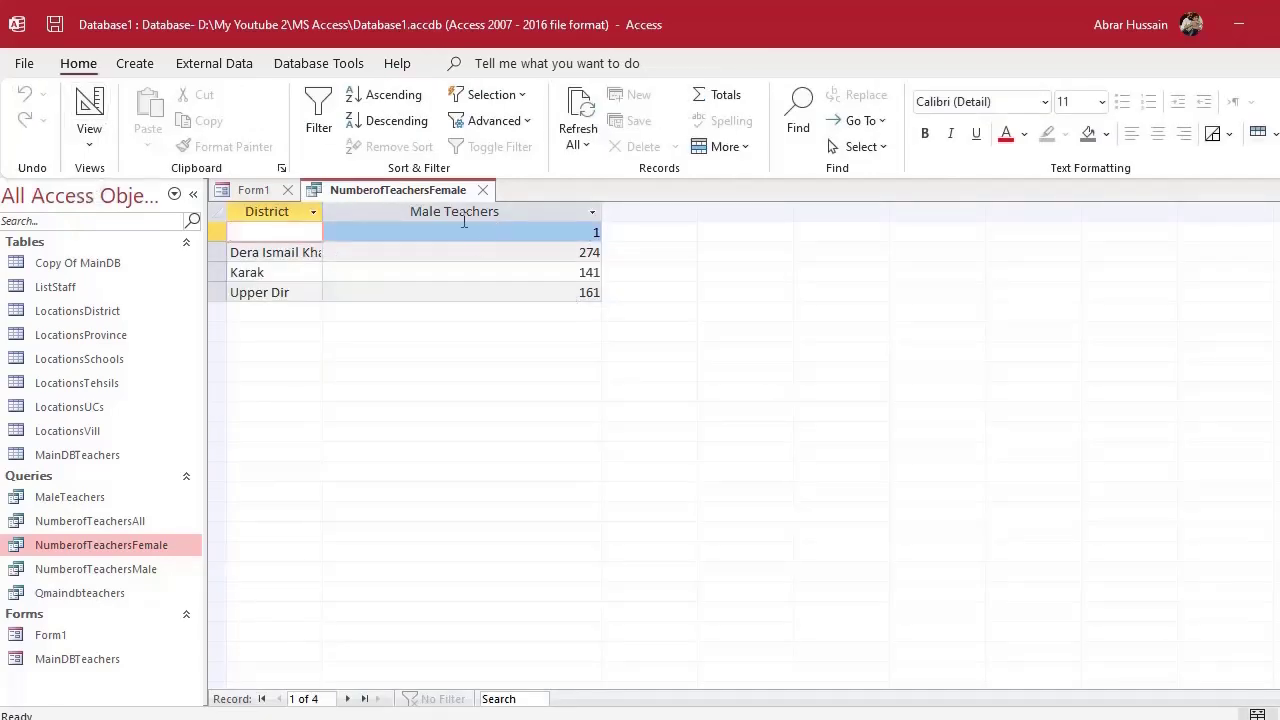
# Rename the count column's alias in the query design to Female Teachers, then run and close the query
pyautogui.click(89, 112)
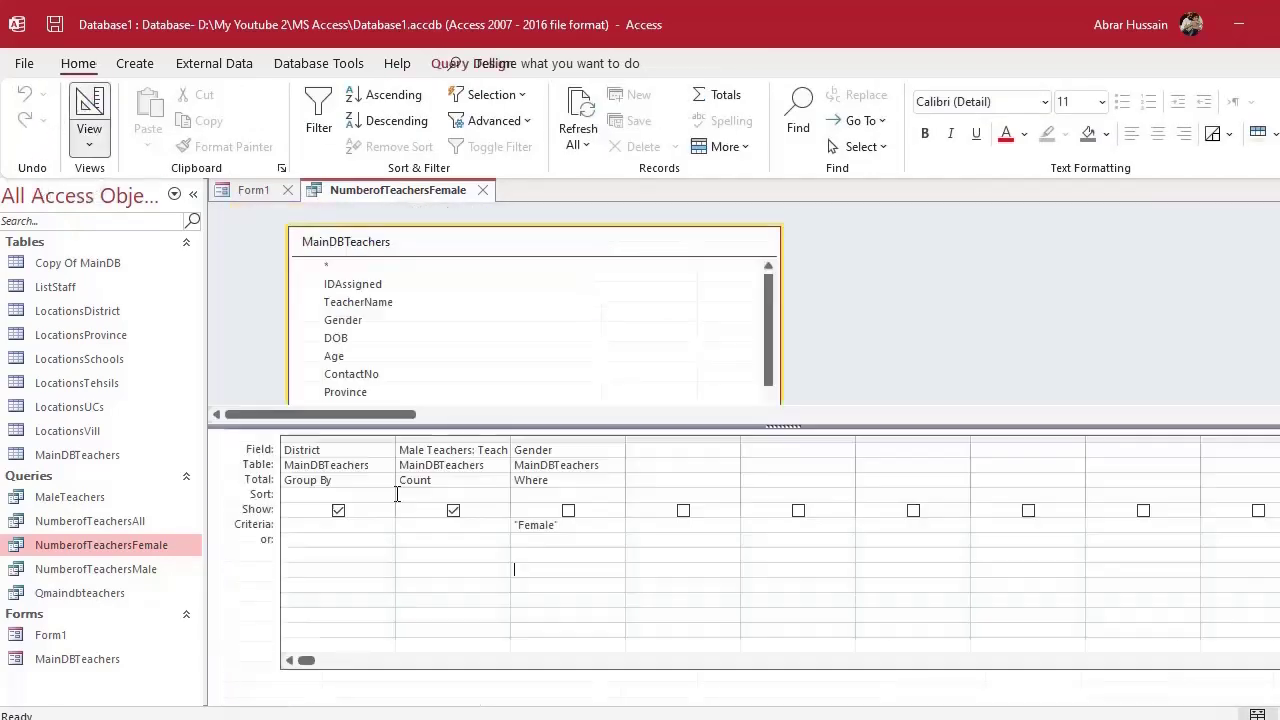
pyautogui.click(424, 450)
pyautogui.doubleClick(412, 450)
pyautogui.write('Female')
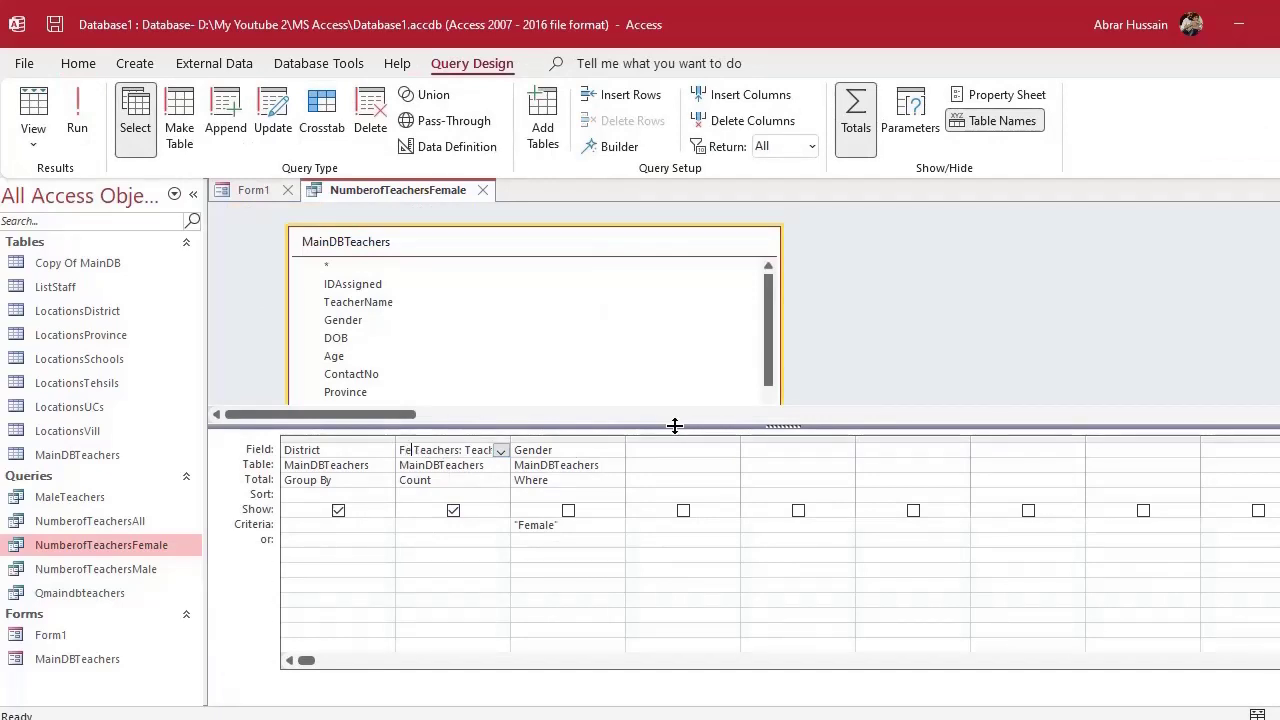
pyautogui.click(77, 125)
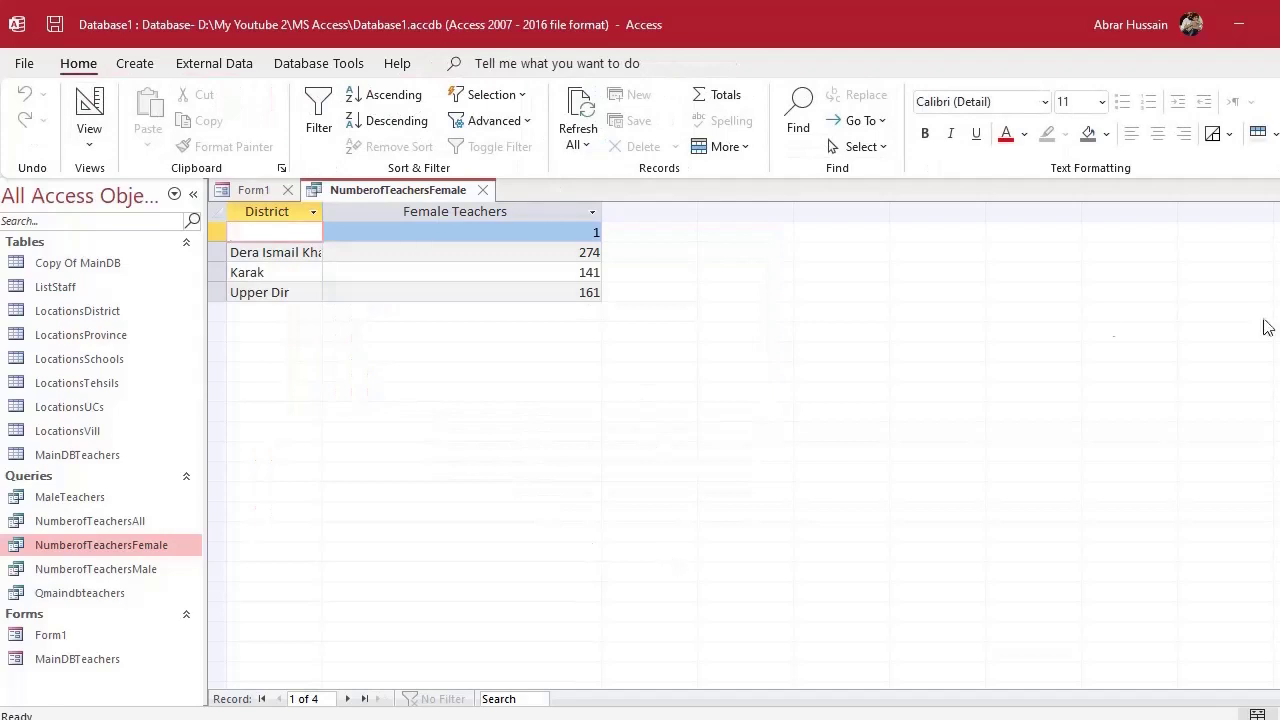
pyautogui.click(487, 190)
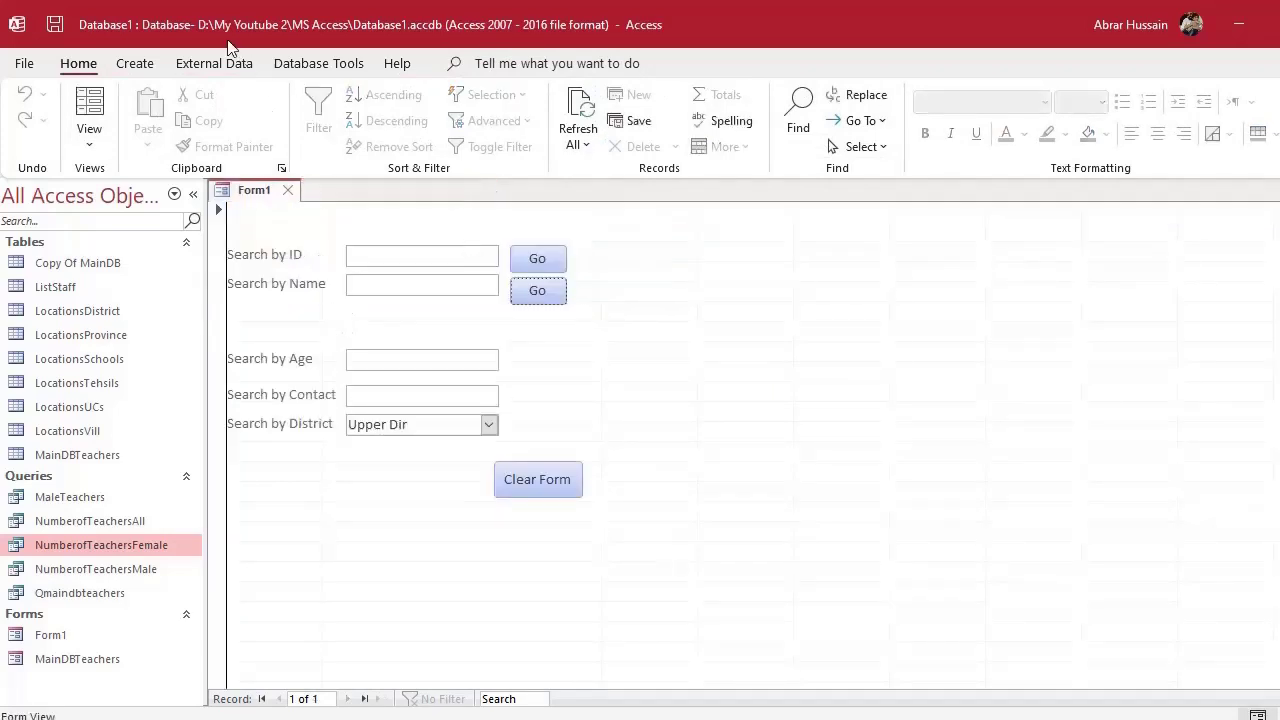
# Create a new query in Design View and add the NumberofTeachersAll, NumberofTeachersFemale and NumberofTeachersMale queries to it
pyautogui.click(134, 63)
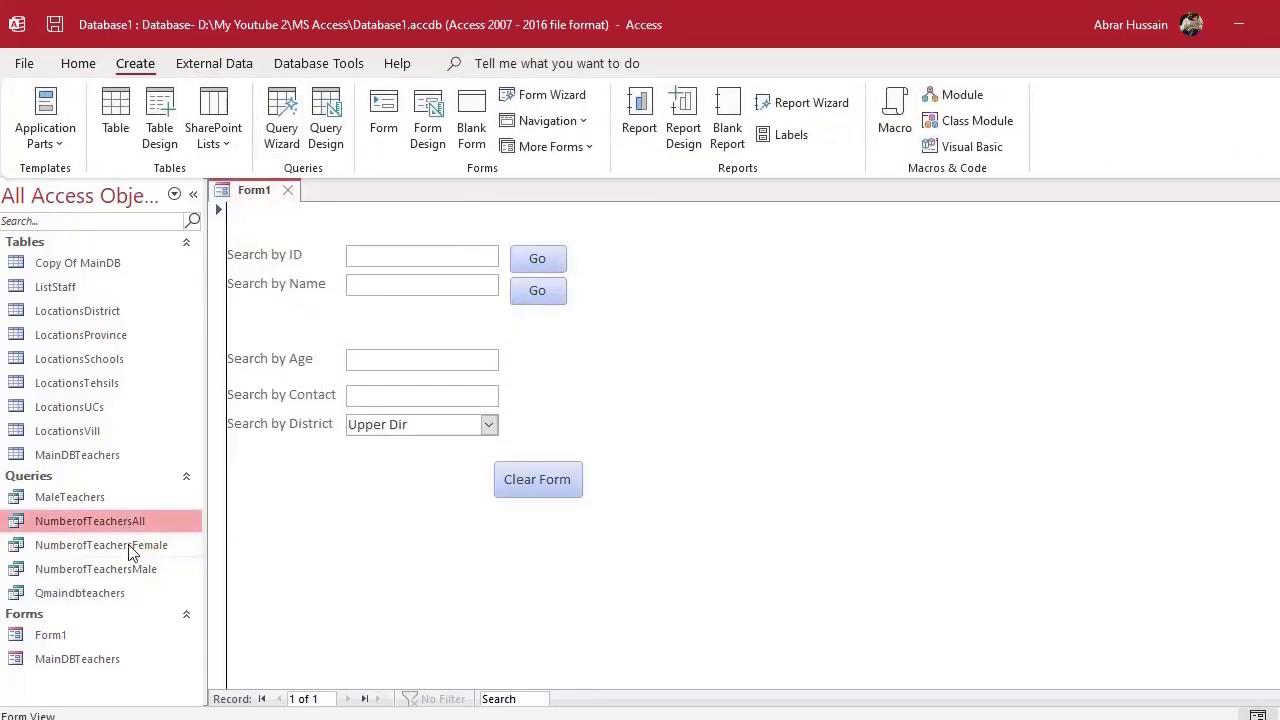
pyautogui.click(127, 570)
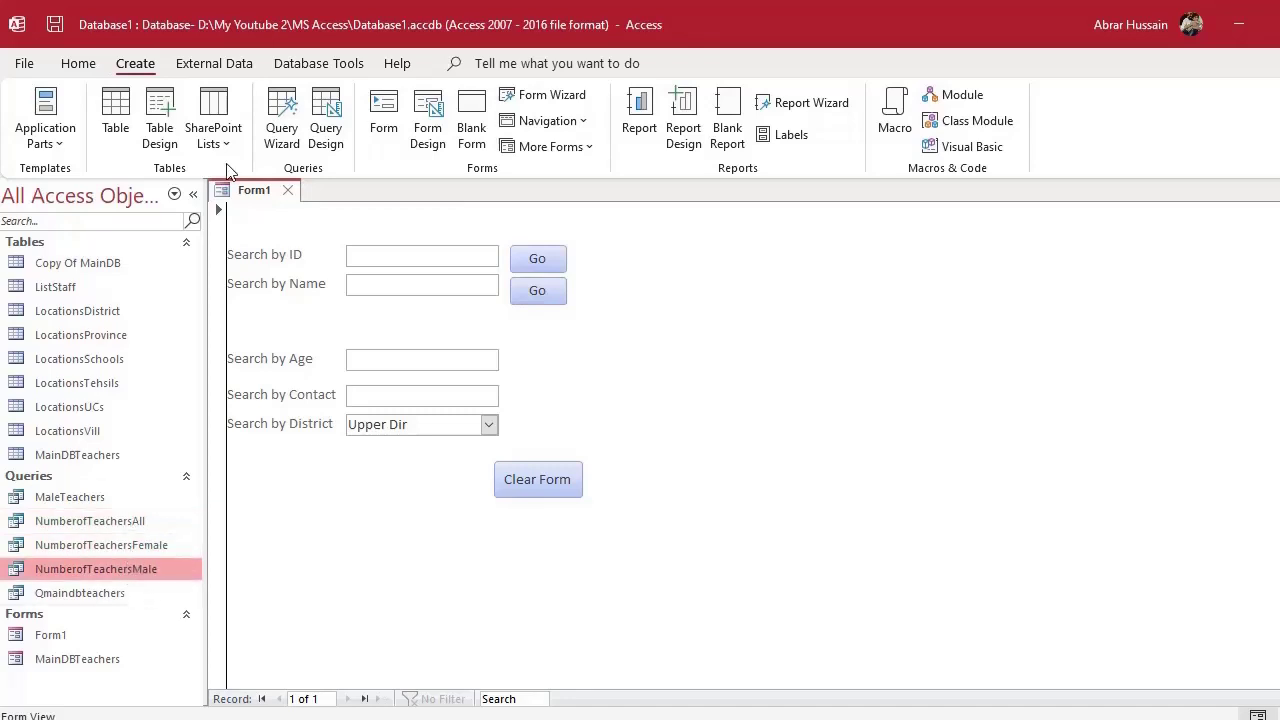
pyautogui.click(328, 125)
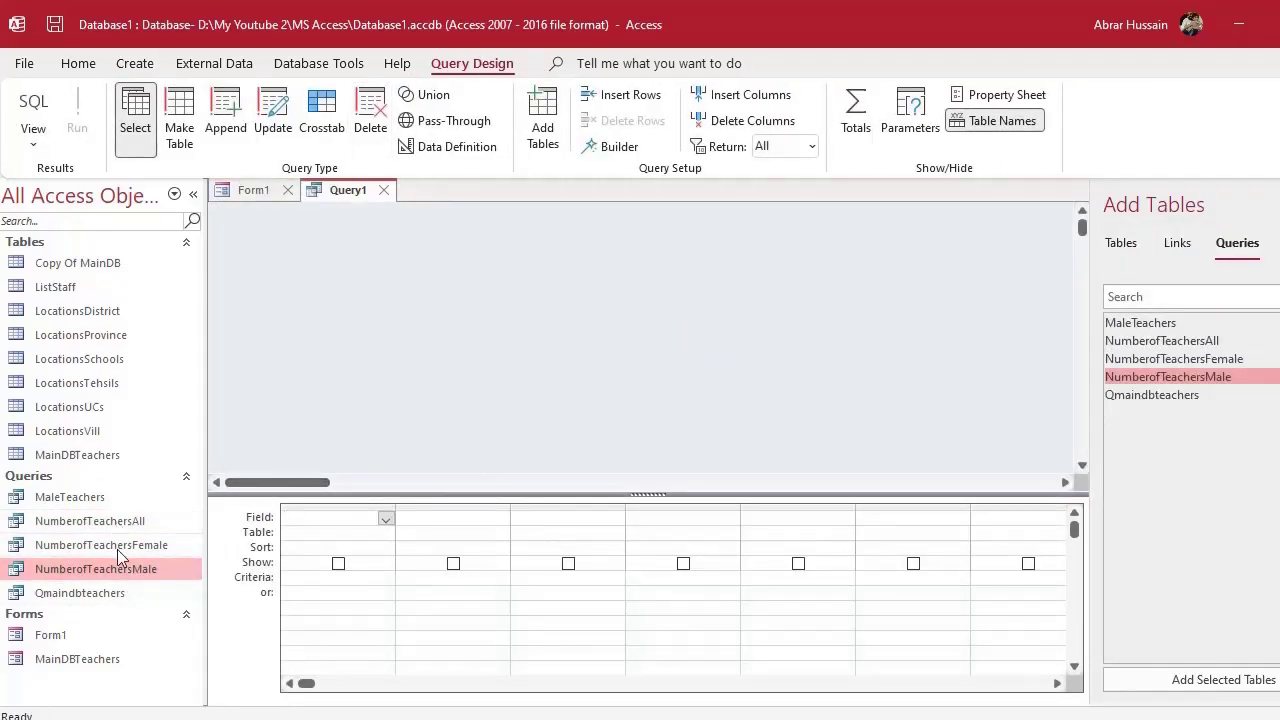
pyautogui.moveTo(108, 528); pyautogui.dragTo(431, 384)
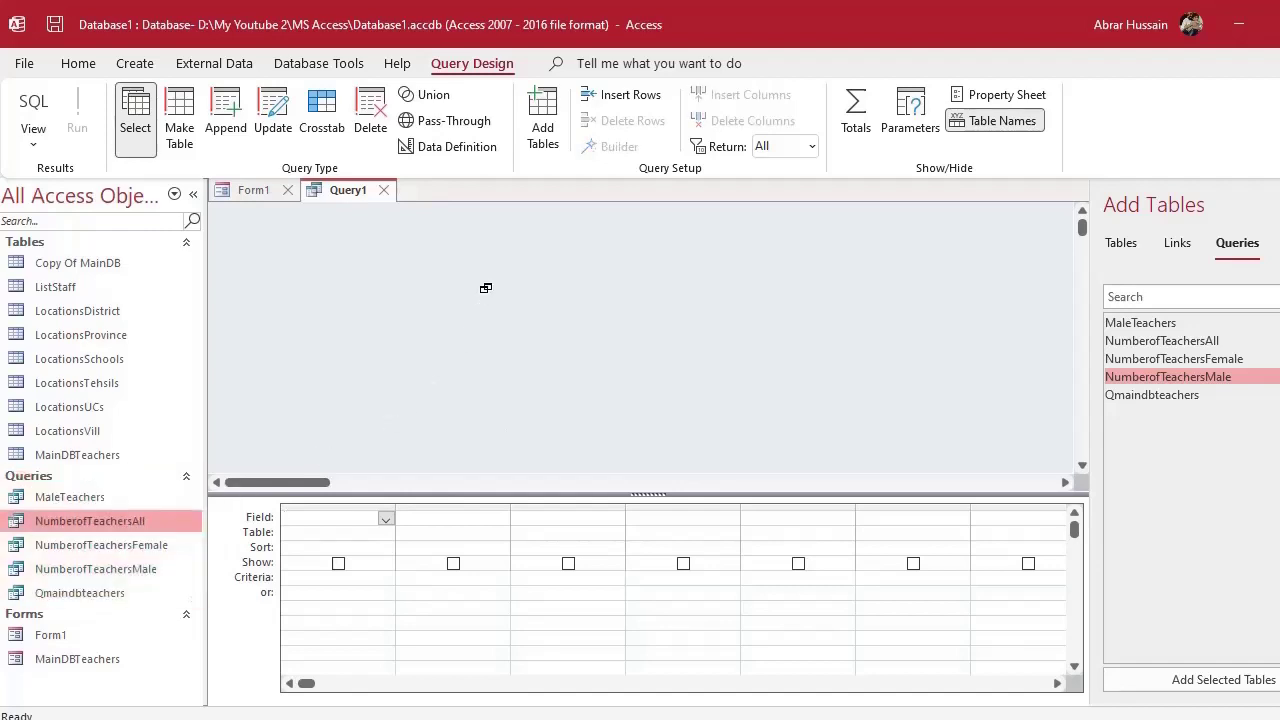
pyautogui.moveTo(485, 288); pyautogui.dragTo(486, 289)
pyautogui.moveTo(136, 543); pyautogui.dragTo(675, 280)
pyautogui.moveTo(136, 569); pyautogui.dragTo(870, 256)
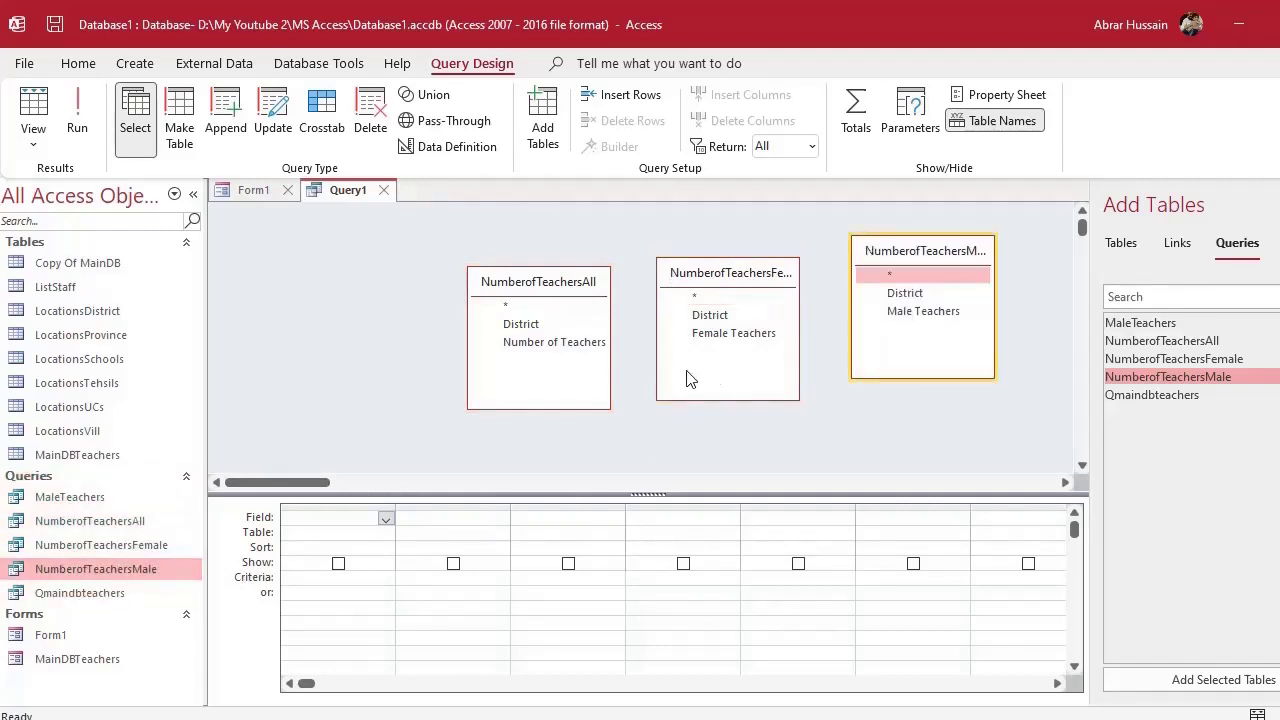
# Join the District field of NumberofTeachersAll to District in the female and male queries, spacing the field lists apart
pyautogui.moveTo(525, 290); pyautogui.dragTo(463, 260)
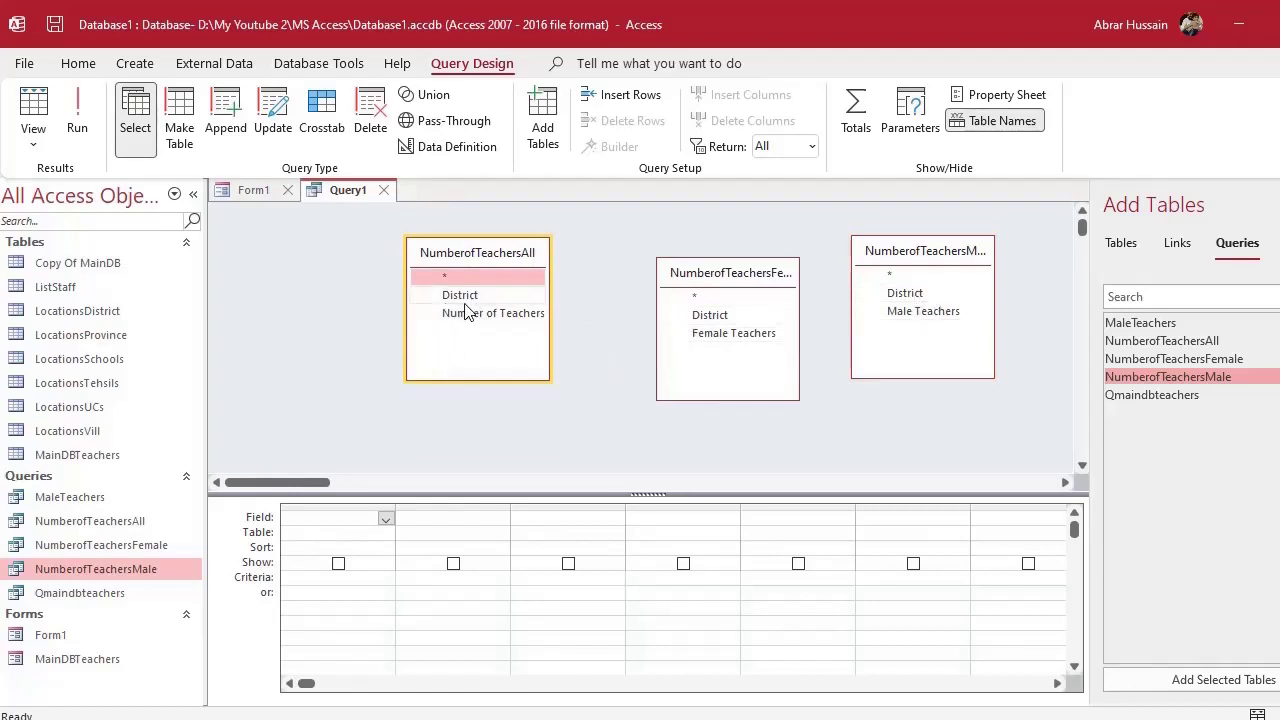
pyautogui.click(480, 300)
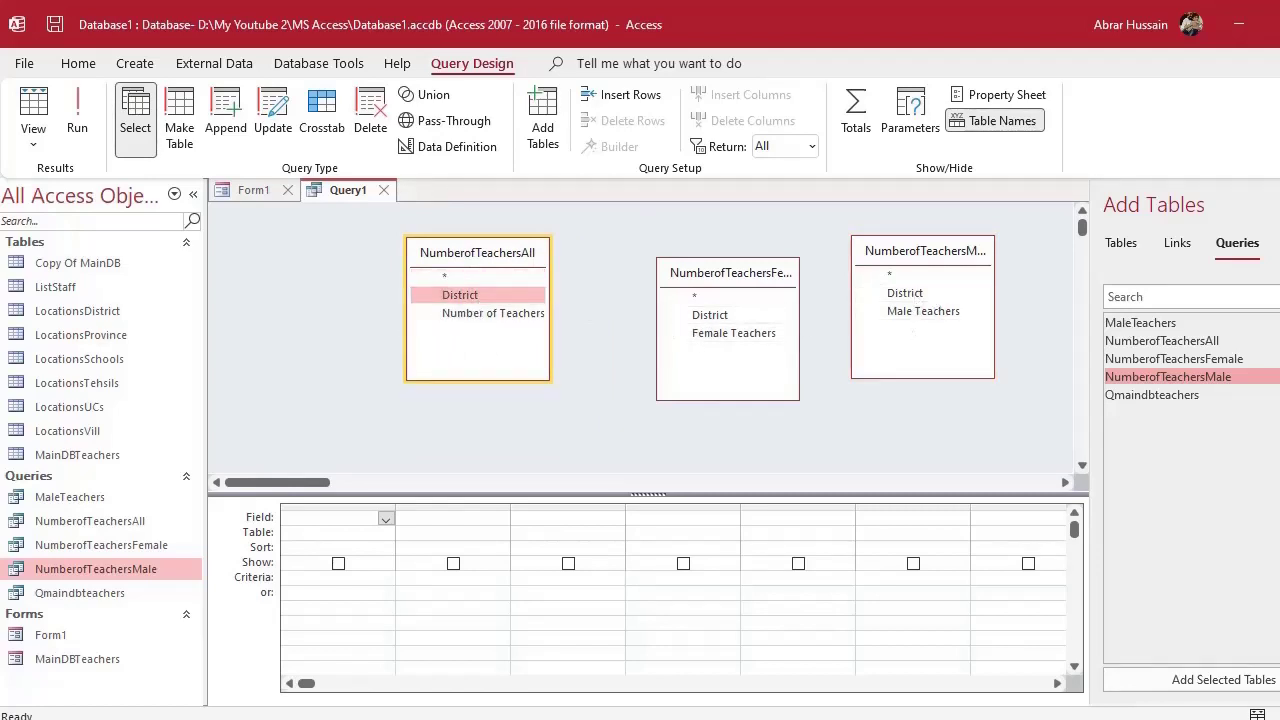
pyautogui.moveTo(481, 293); pyautogui.dragTo(706, 320)
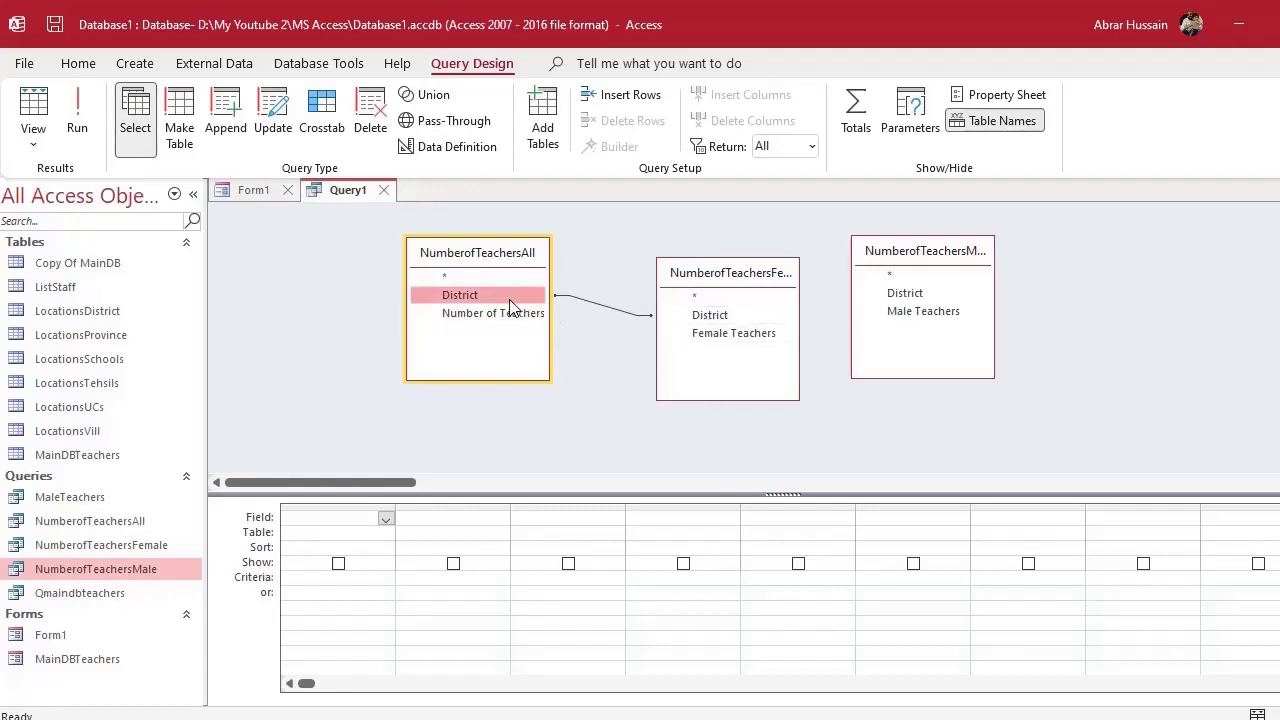
pyautogui.moveTo(486, 304); pyautogui.dragTo(897, 300)
pyautogui.moveTo(730, 282); pyautogui.dragTo(767, 376)
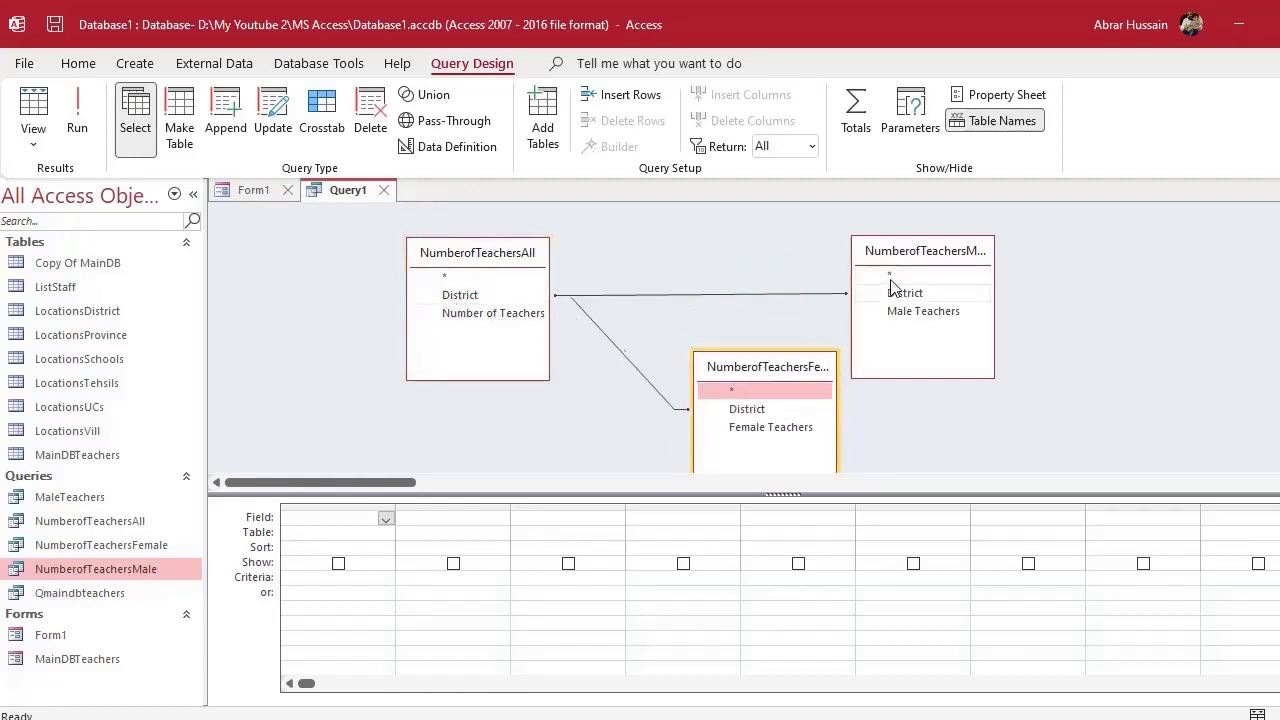
pyautogui.moveTo(762, 373); pyautogui.dragTo(739, 334)
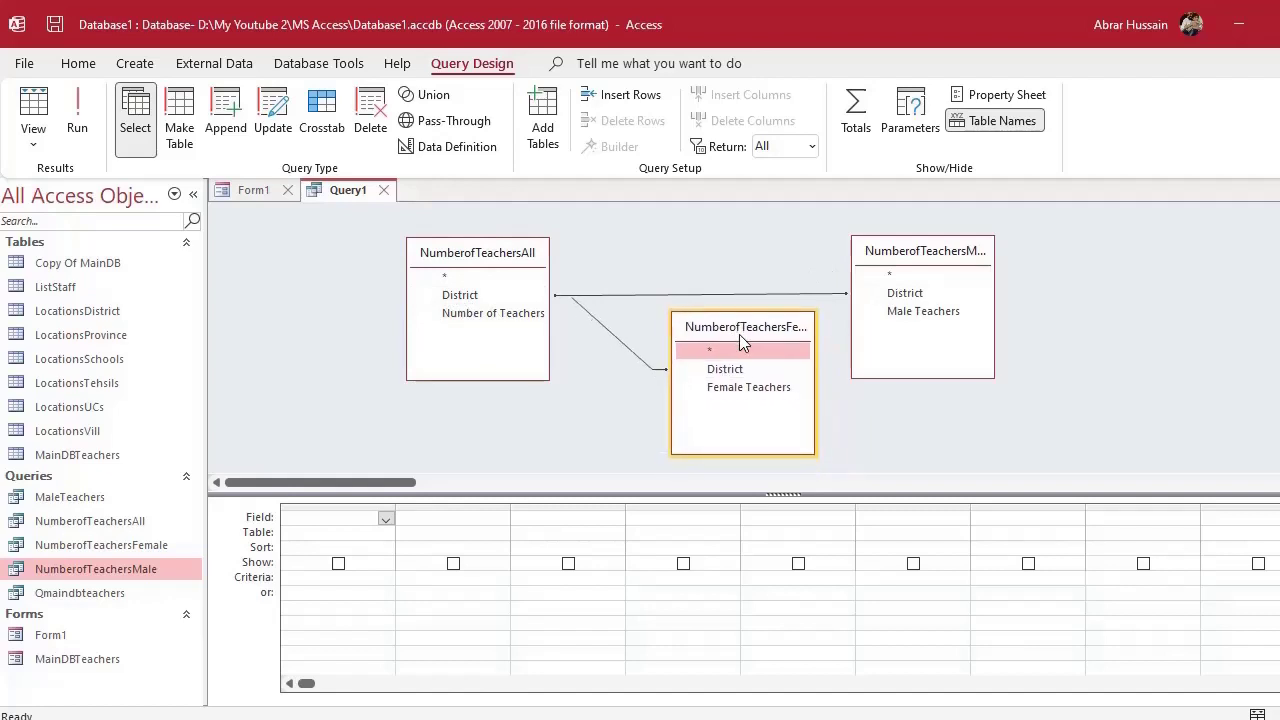
# Add District, Male Teachers, Female Teachers and Number of Teachers as output fields in that order, then run the query
pyautogui.click(468, 297)
pyautogui.doubleClick(465, 292)
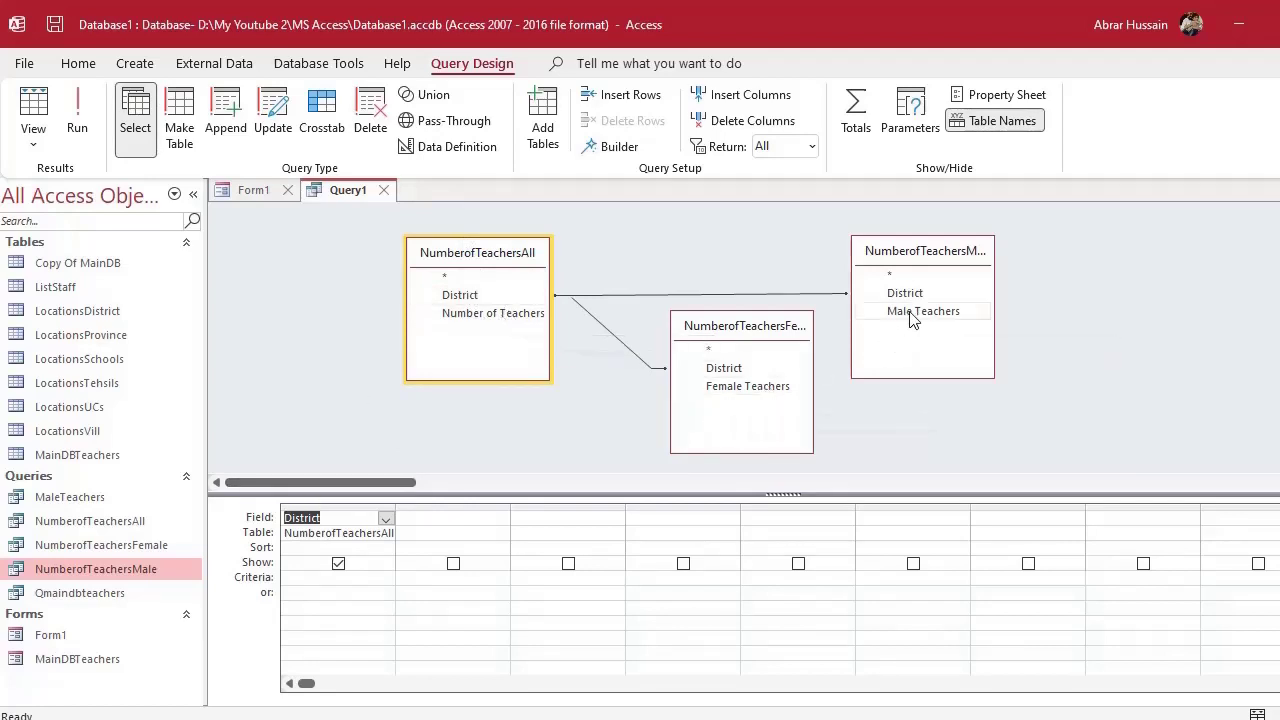
pyautogui.moveTo(920, 311); pyautogui.dragTo(455, 520)
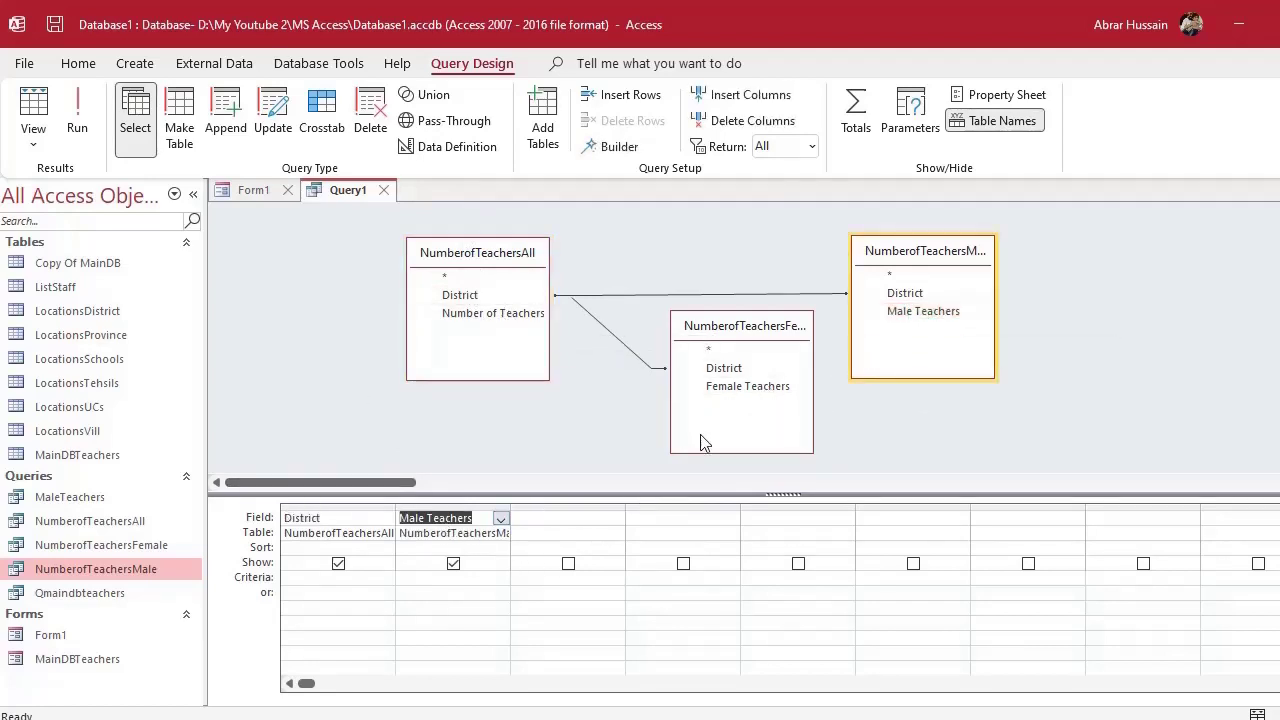
pyautogui.click(735, 390)
pyautogui.moveTo(735, 398); pyautogui.dragTo(585, 537)
pyautogui.click(480, 318)
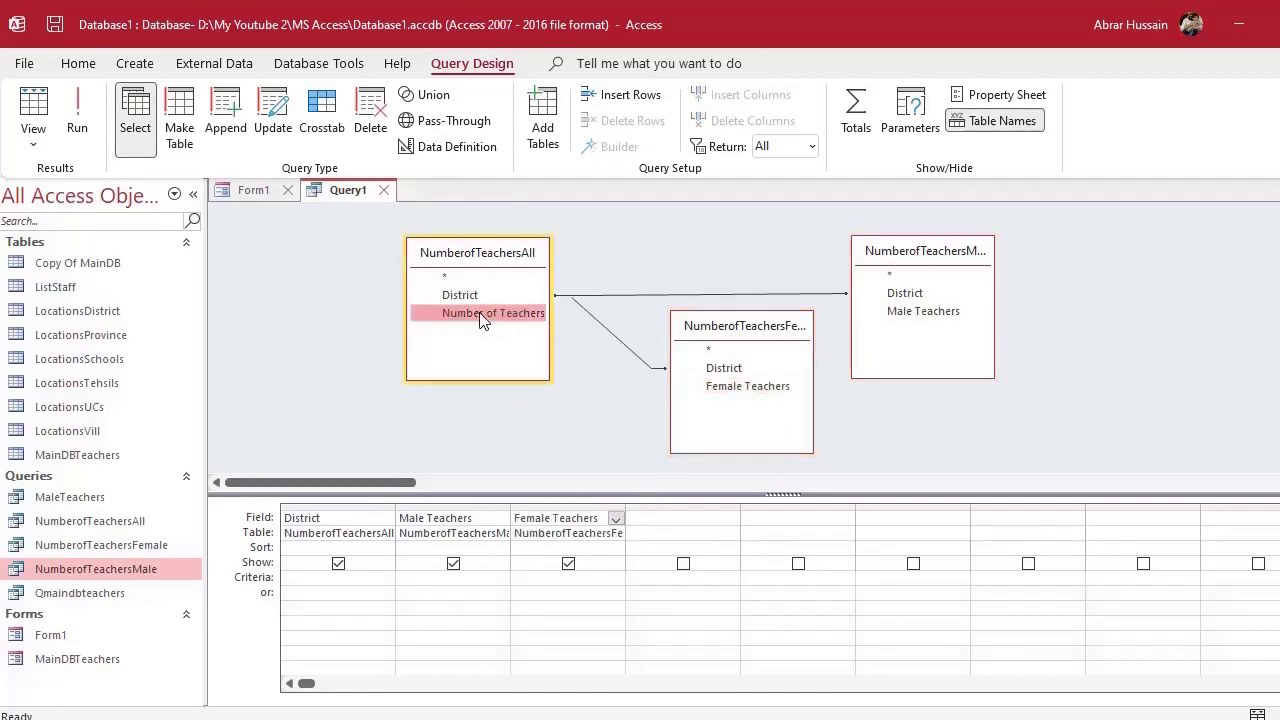
pyautogui.moveTo(480, 318); pyautogui.dragTo(665, 530)
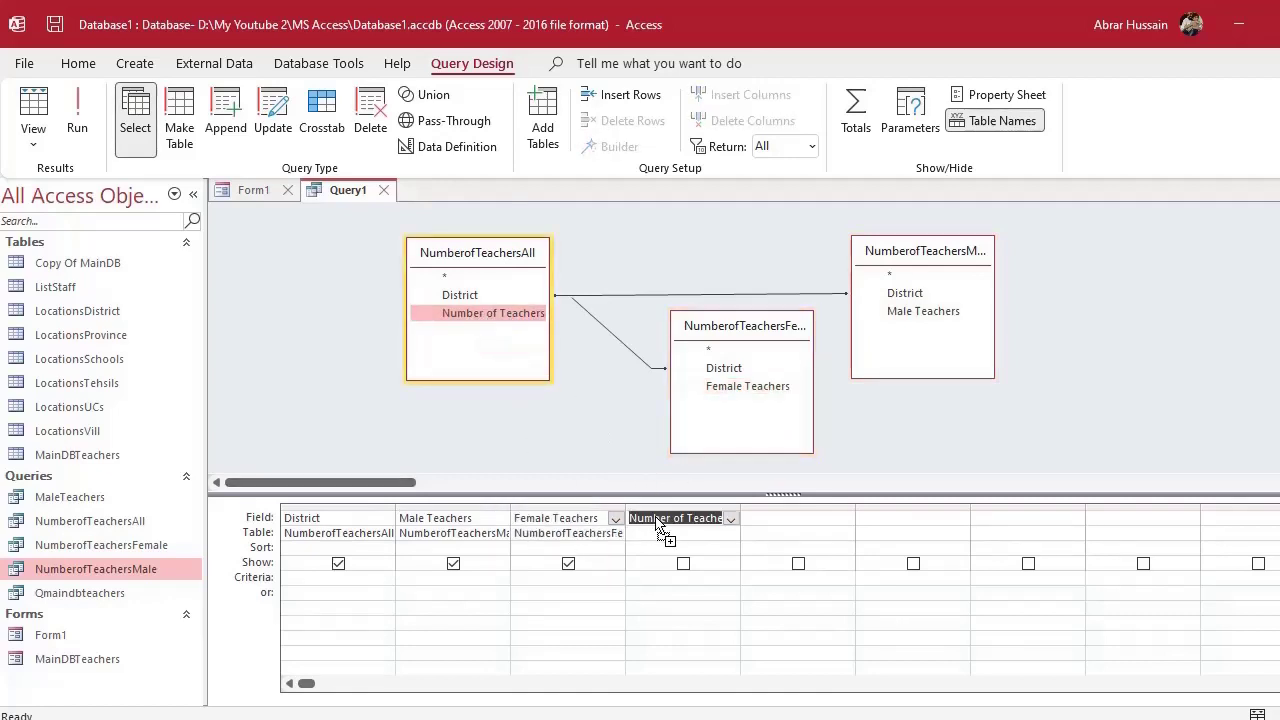
pyautogui.click(77, 125)
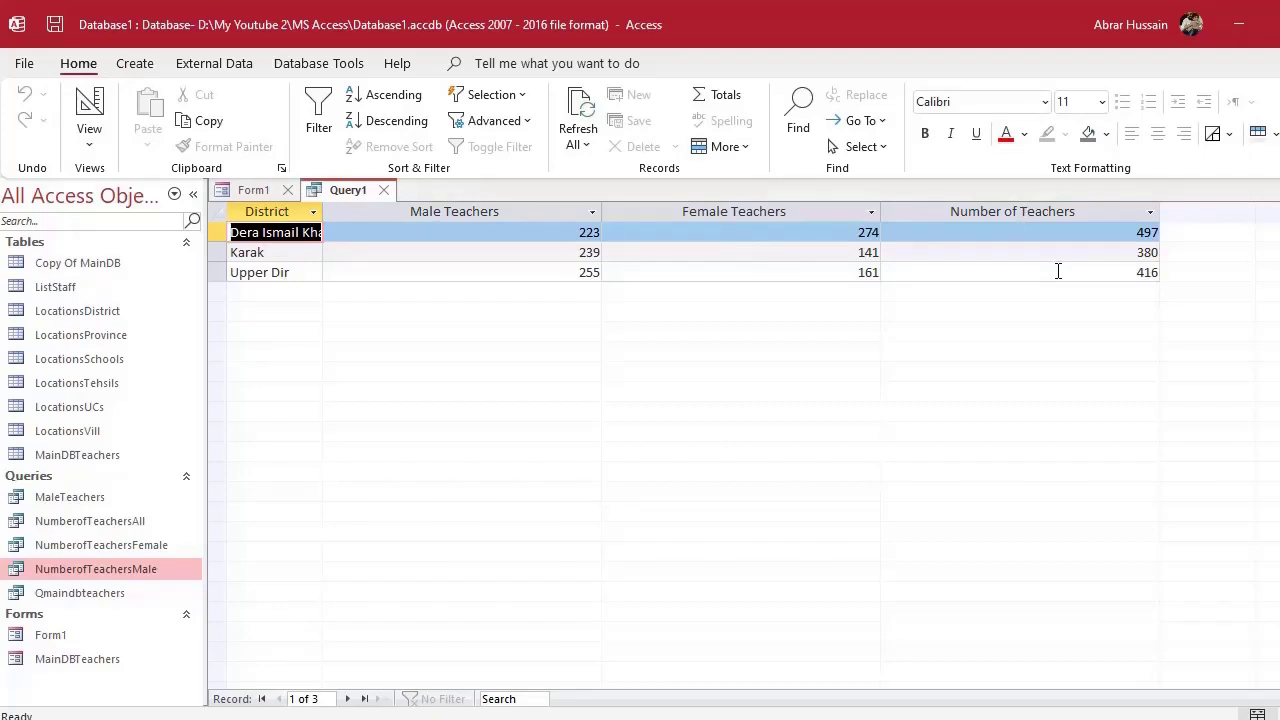
# Narrow the Male Teachers, Female Teachers and Number of Teachers columns in the query results to fit their headings
pyautogui.click(601, 211)
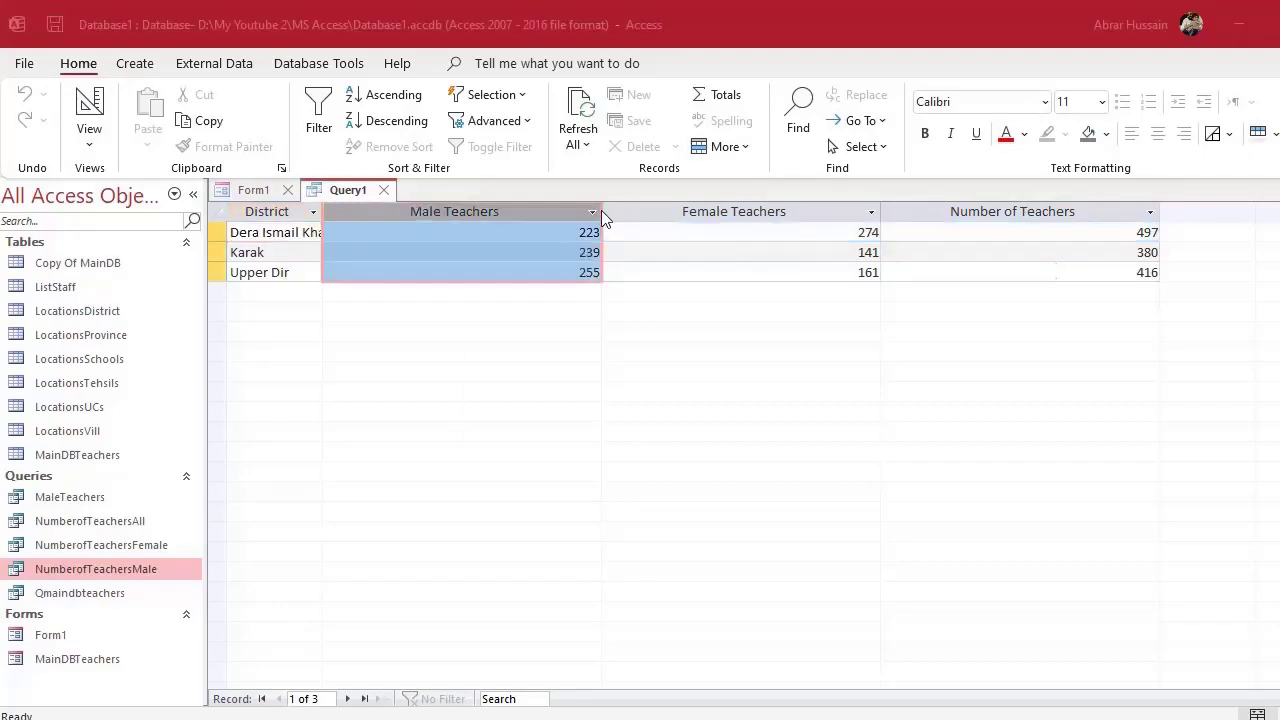
pyautogui.press('Return')
pyautogui.click(603, 211)
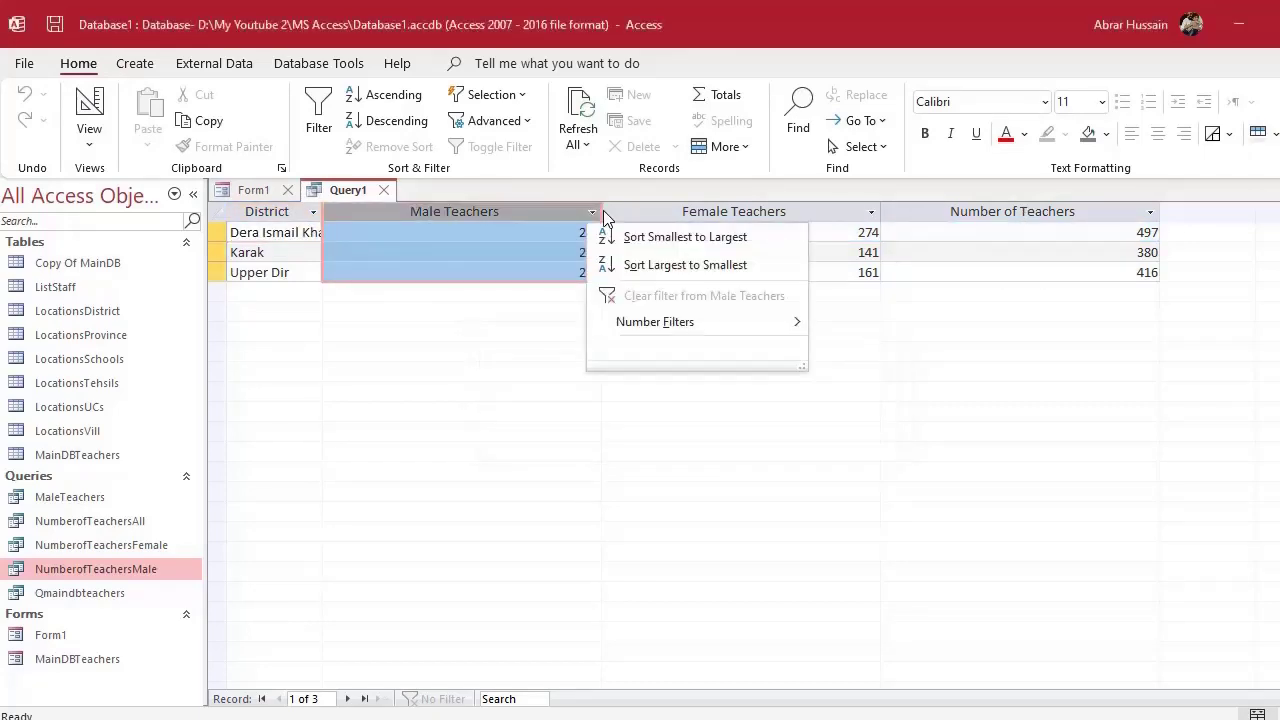
pyautogui.press('Escape')
pyautogui.moveTo(603, 211); pyautogui.dragTo(454, 225)
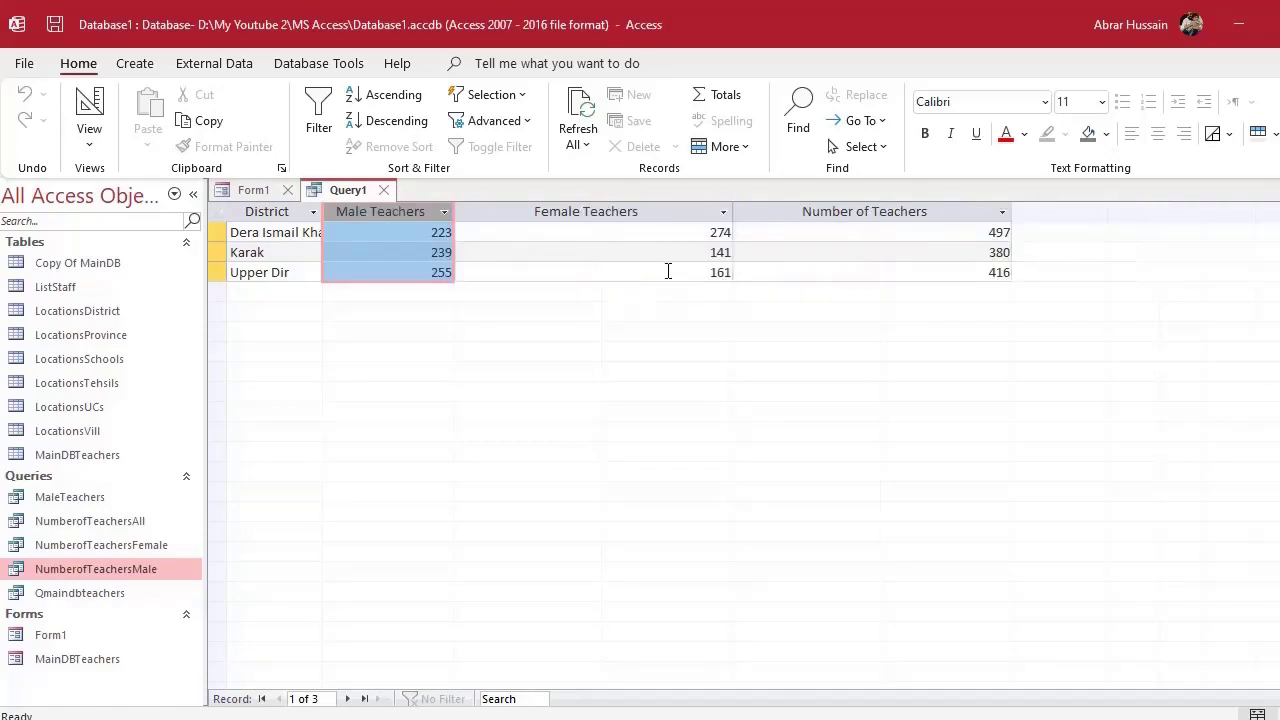
pyautogui.moveTo(733, 215); pyautogui.dragTo(591, 224)
pyautogui.moveTo(871, 216); pyautogui.dragTo(776, 225)
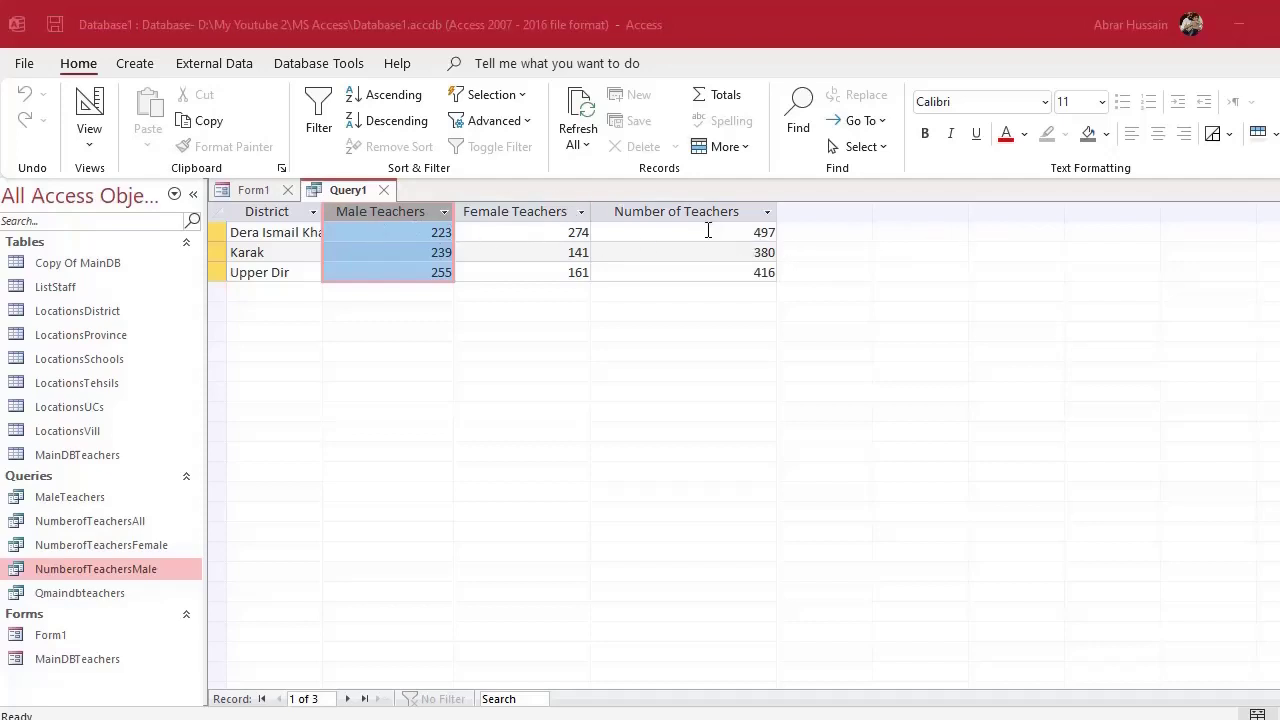
# Save the combined query as NumberofTeachersmainq and close it
pyautogui.hotkey('ctrl', 's')
pyautogui.write('Te')
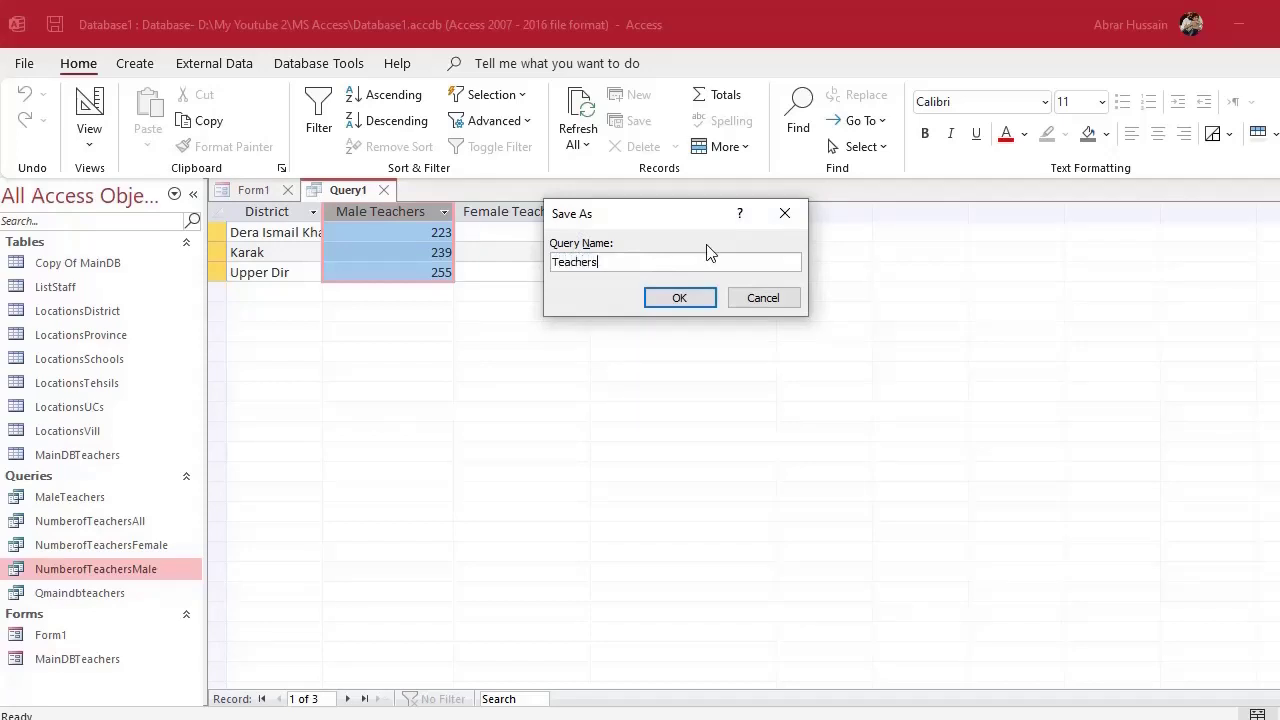
pyautogui.write('achers')
pyautogui.press('Home')
pyautogui.write('Numberof')
pyautogui.click(677, 305)
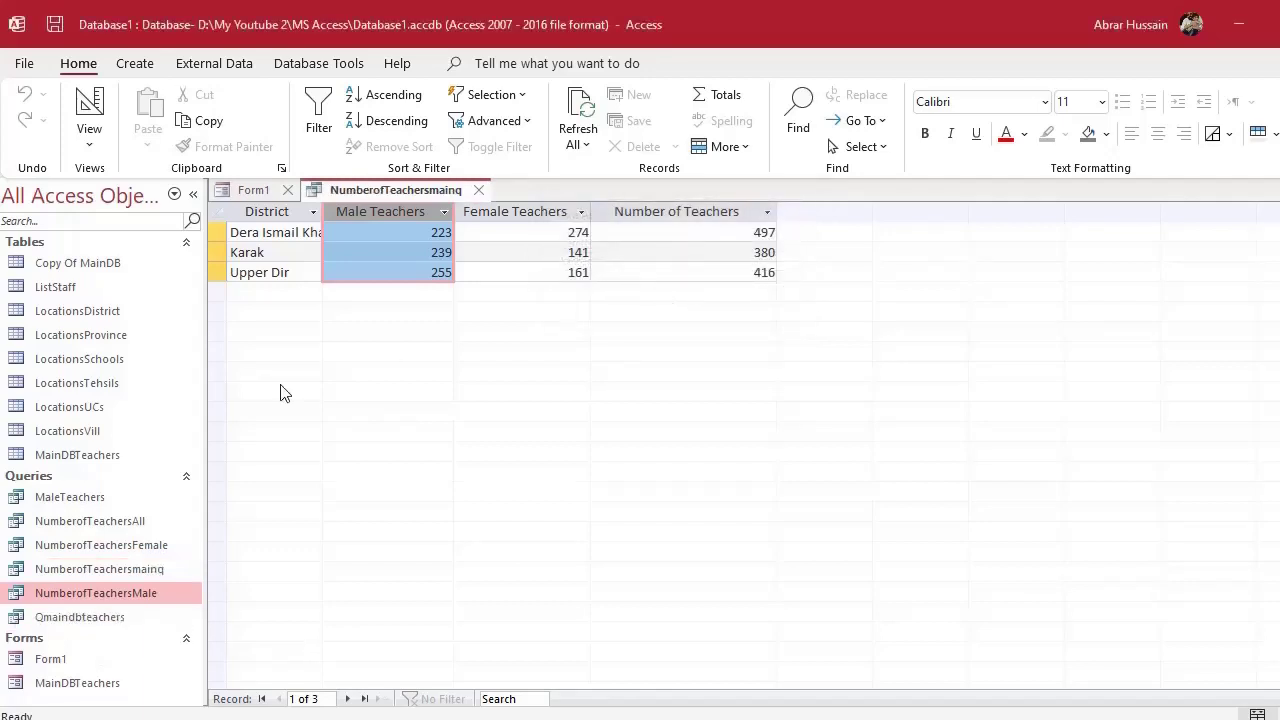
pyautogui.click(94, 618)
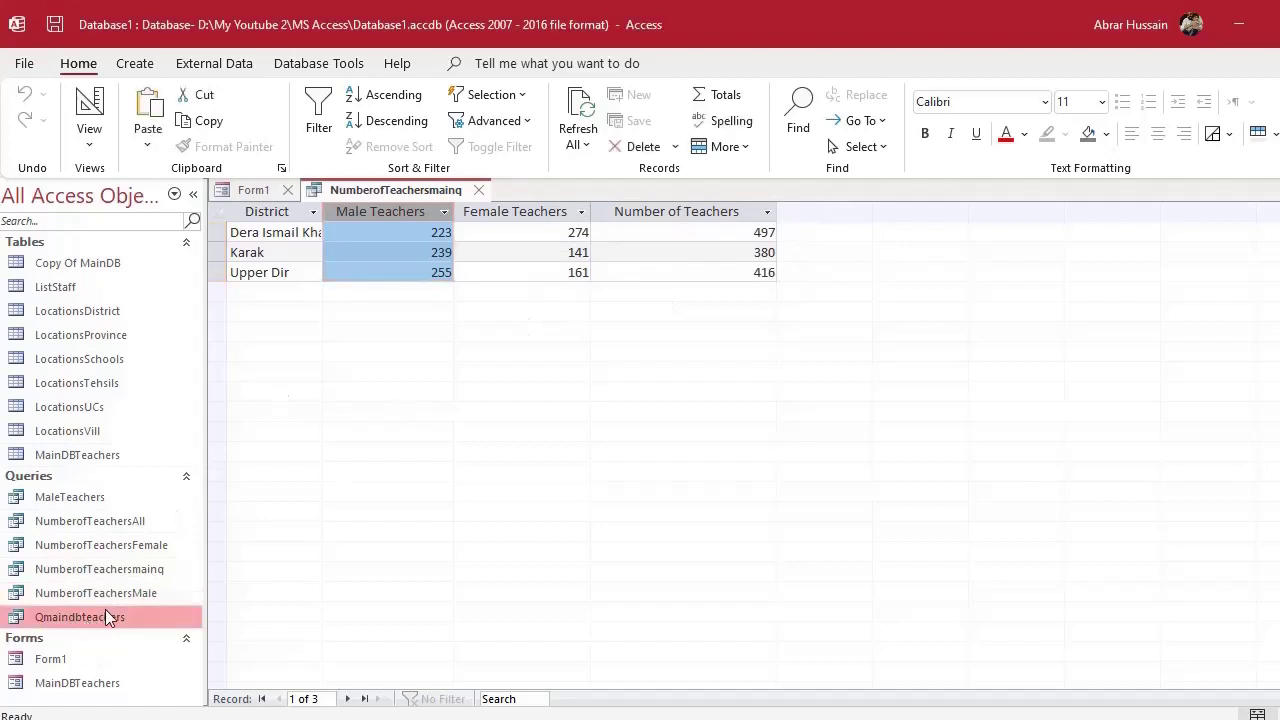
pyautogui.click(58, 572)
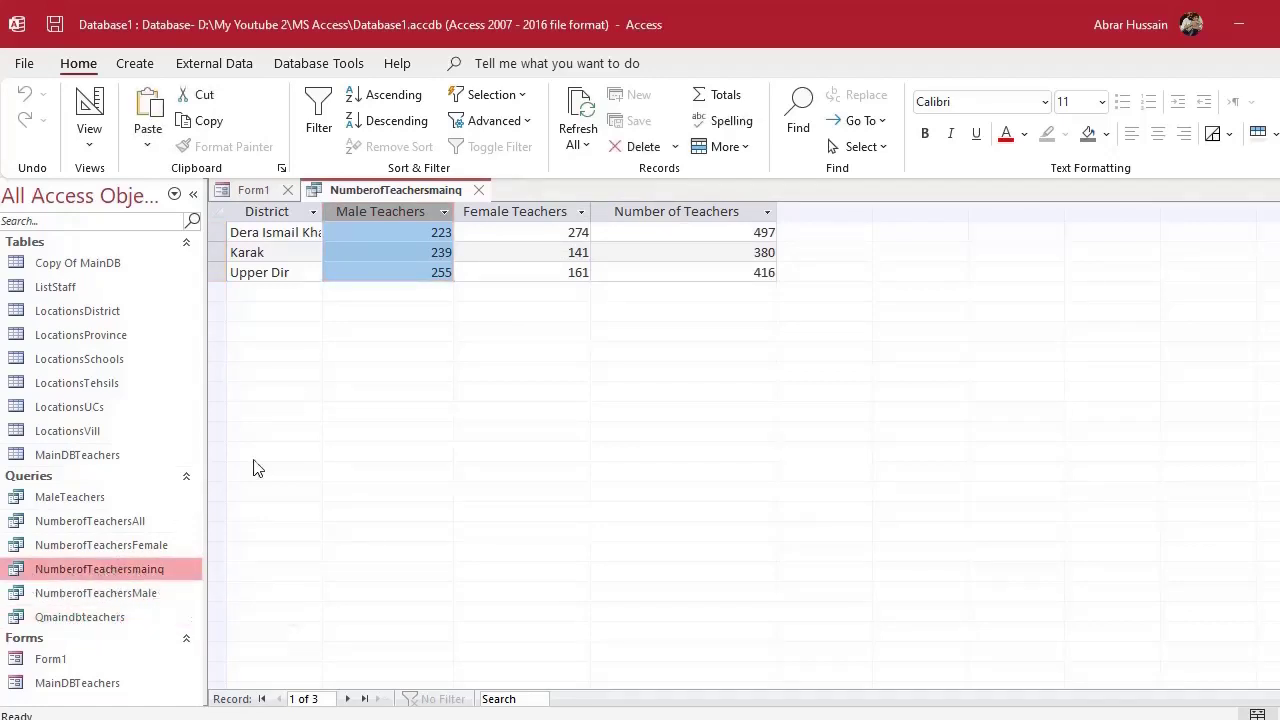
pyautogui.click(479, 190)
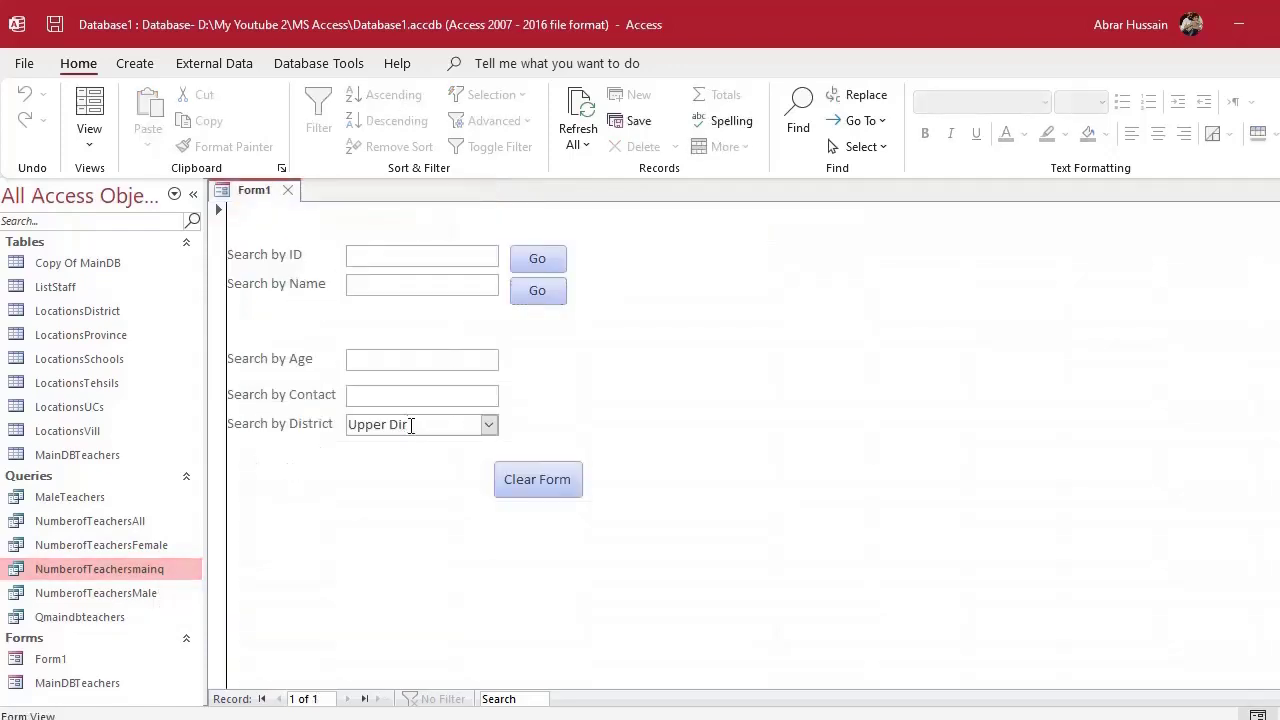
pyautogui.moveTo(417, 424); pyautogui.dragTo(303, 421)
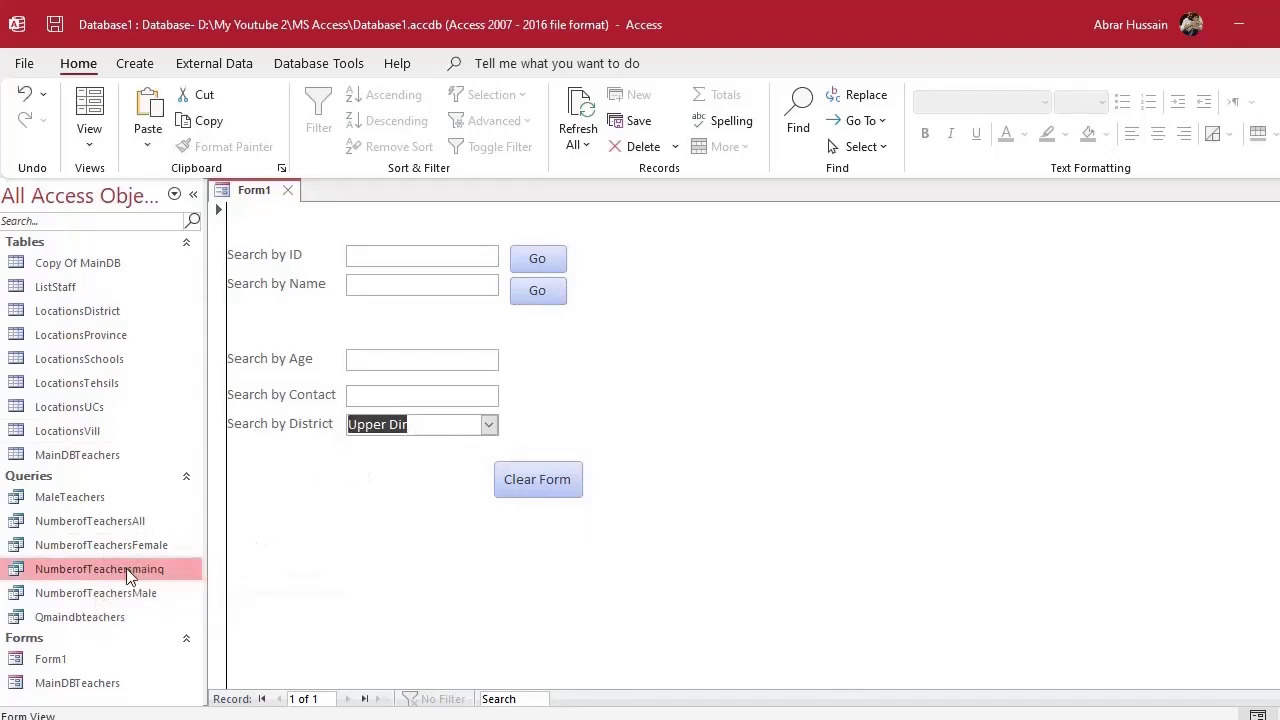
pyautogui.click(118, 526)
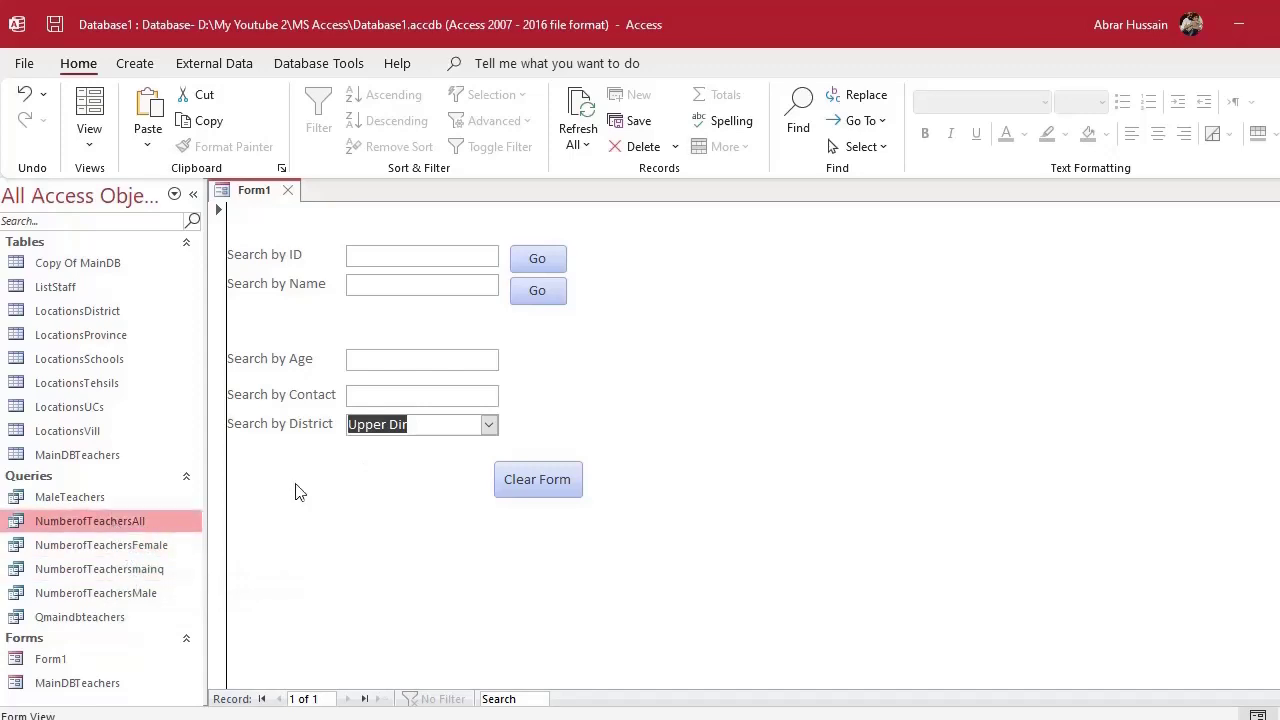
pyautogui.click(160, 545)
pyautogui.click(150, 569)
pyautogui.click(115, 547)
pyautogui.click(115, 524)
pyautogui.click(118, 547)
pyautogui.click(128, 572)
pyautogui.click(140, 593)
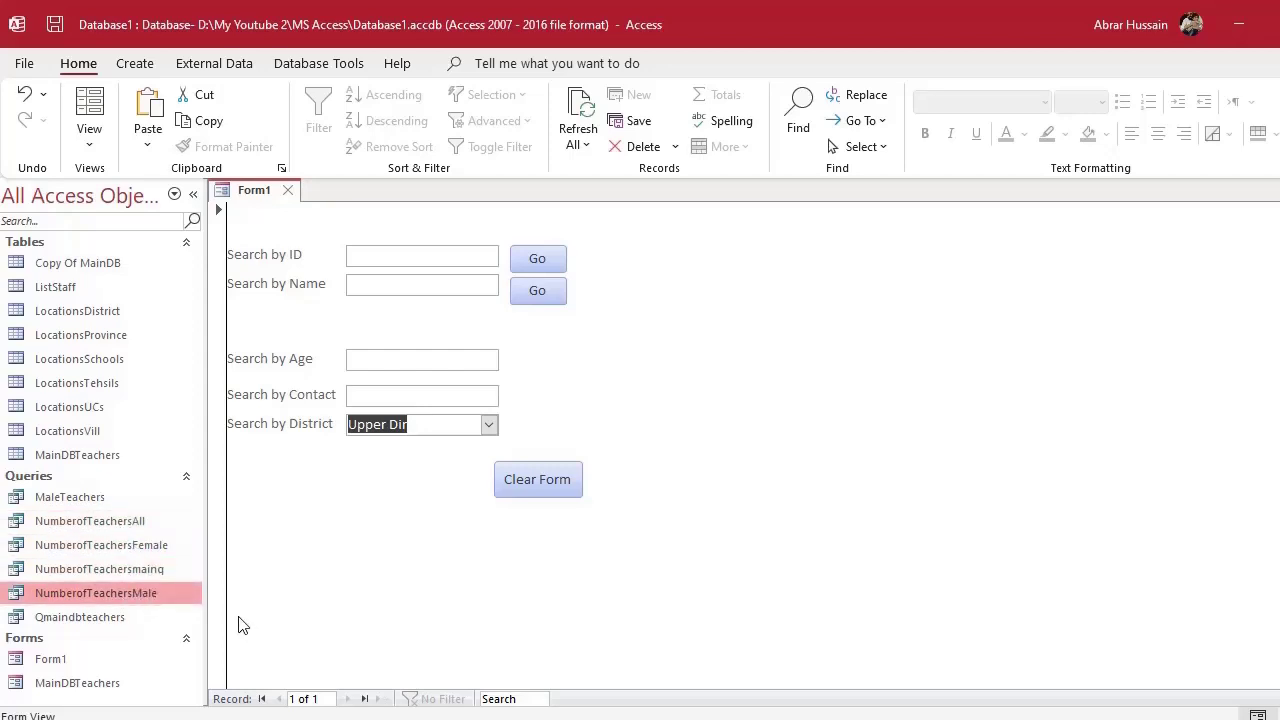
# Open the NumberofTeachersmainq query in Design View, ready to enter a criterion for District
pyautogui.click(141, 572)
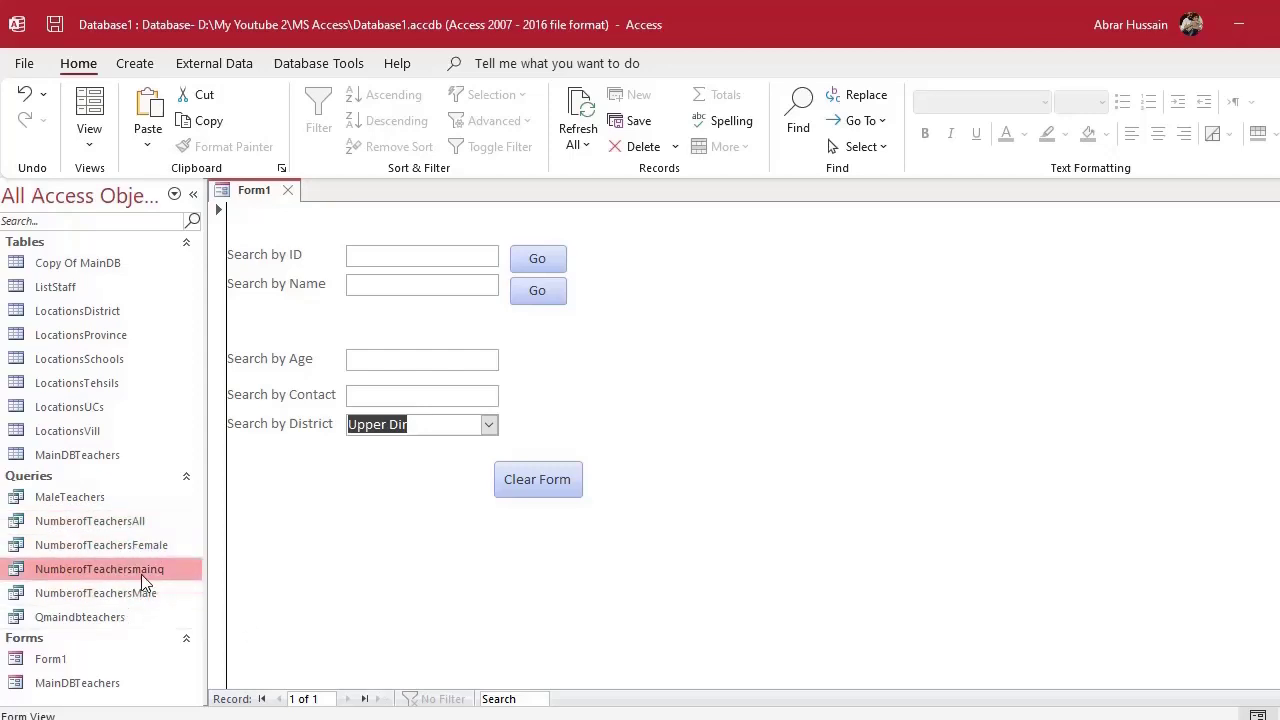
pyautogui.rightClick(141, 574)
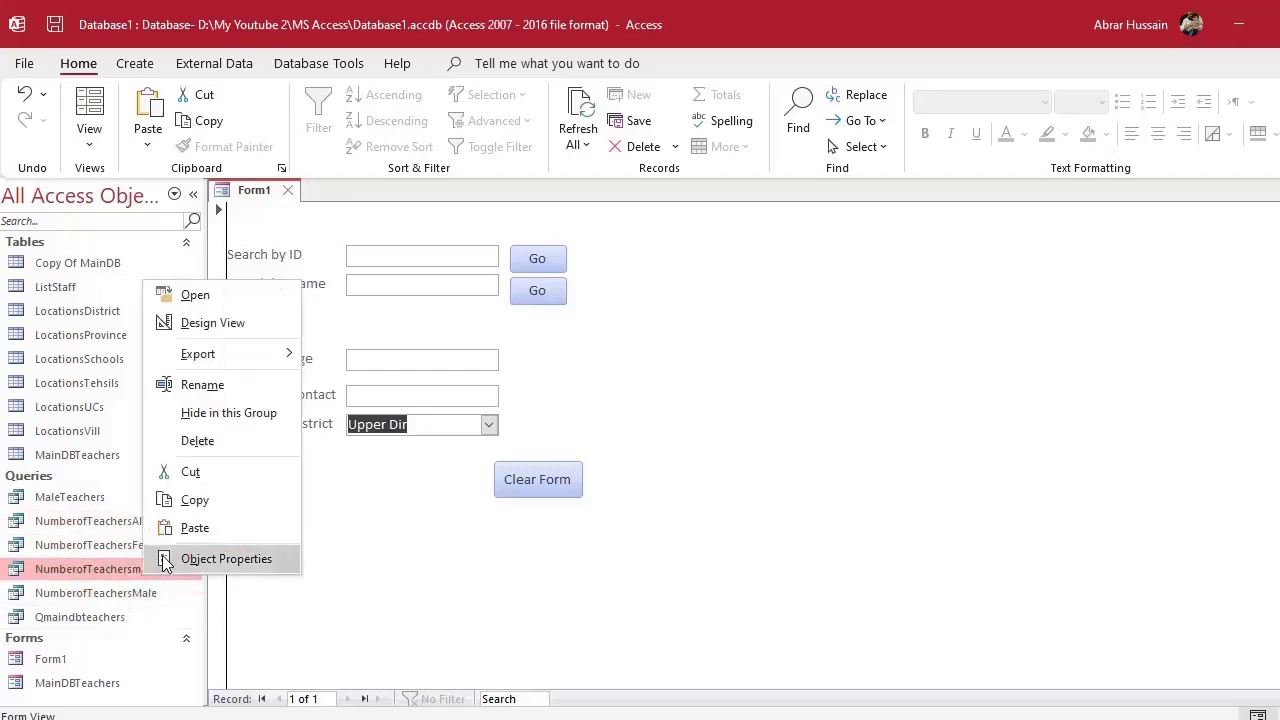
pyautogui.click(256, 321)
pyautogui.click(328, 560)
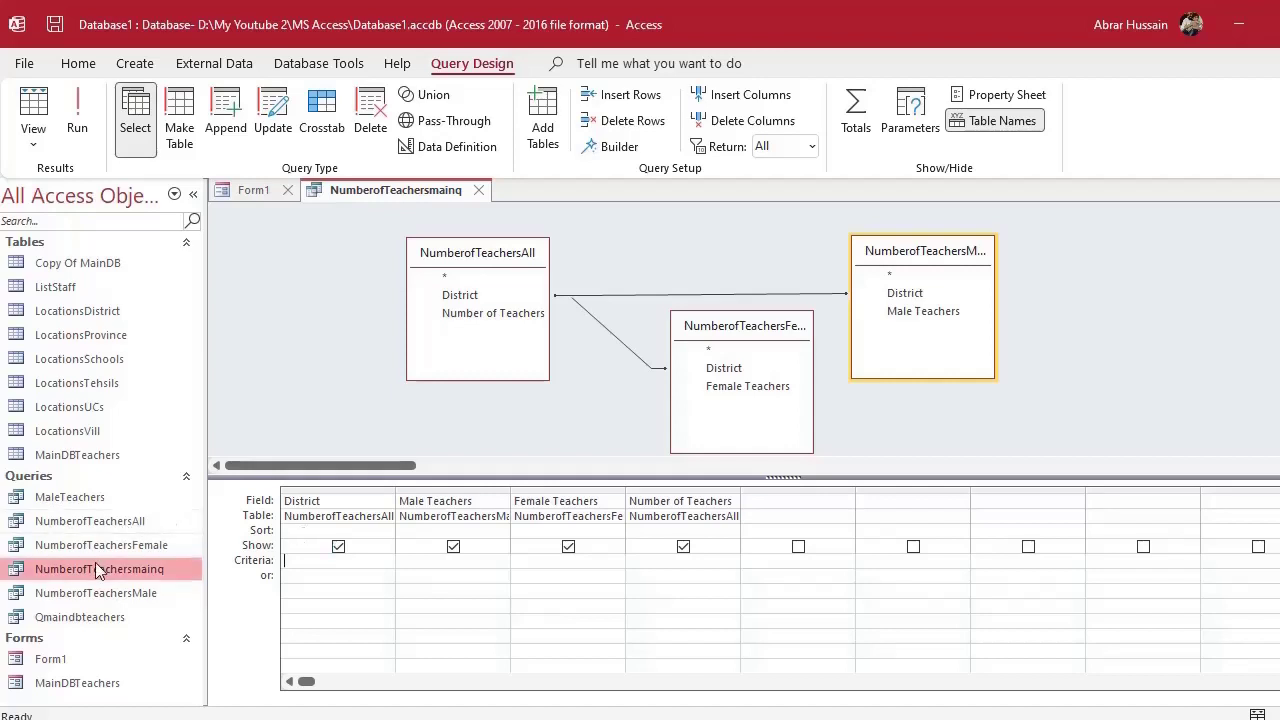
# Copy the criterion Like [forms]![Form1]![id] & "*" from Qmaindbteachers into the District criteria of NumberofTeachersmainq, widening the District column
pyautogui.rightClick(94, 619)
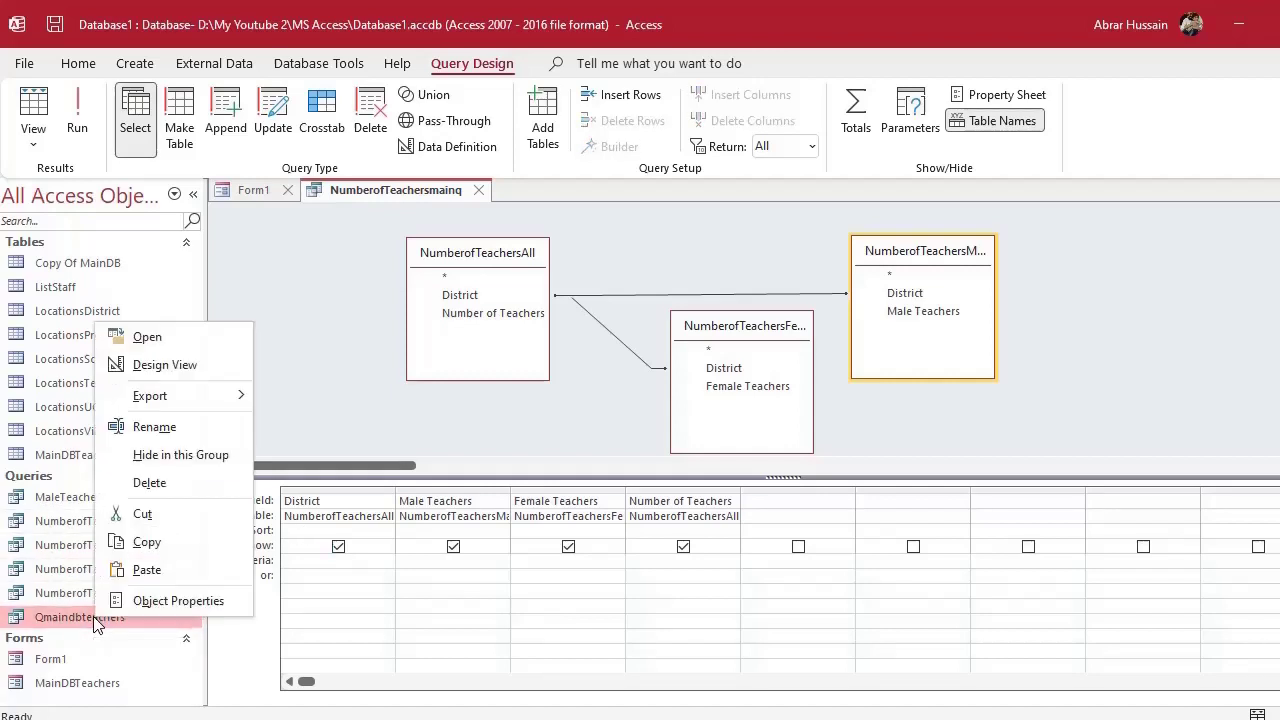
pyautogui.click(221, 367)
pyautogui.click(329, 478)
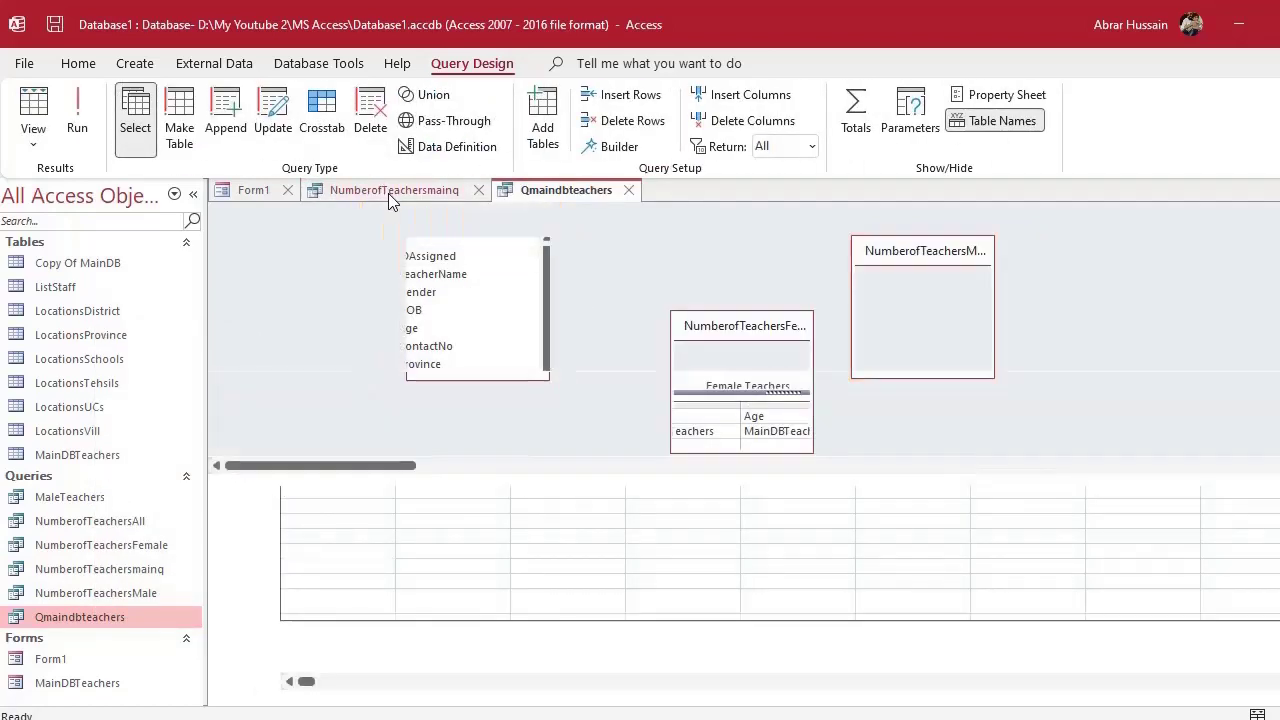
pyautogui.click(388, 190)
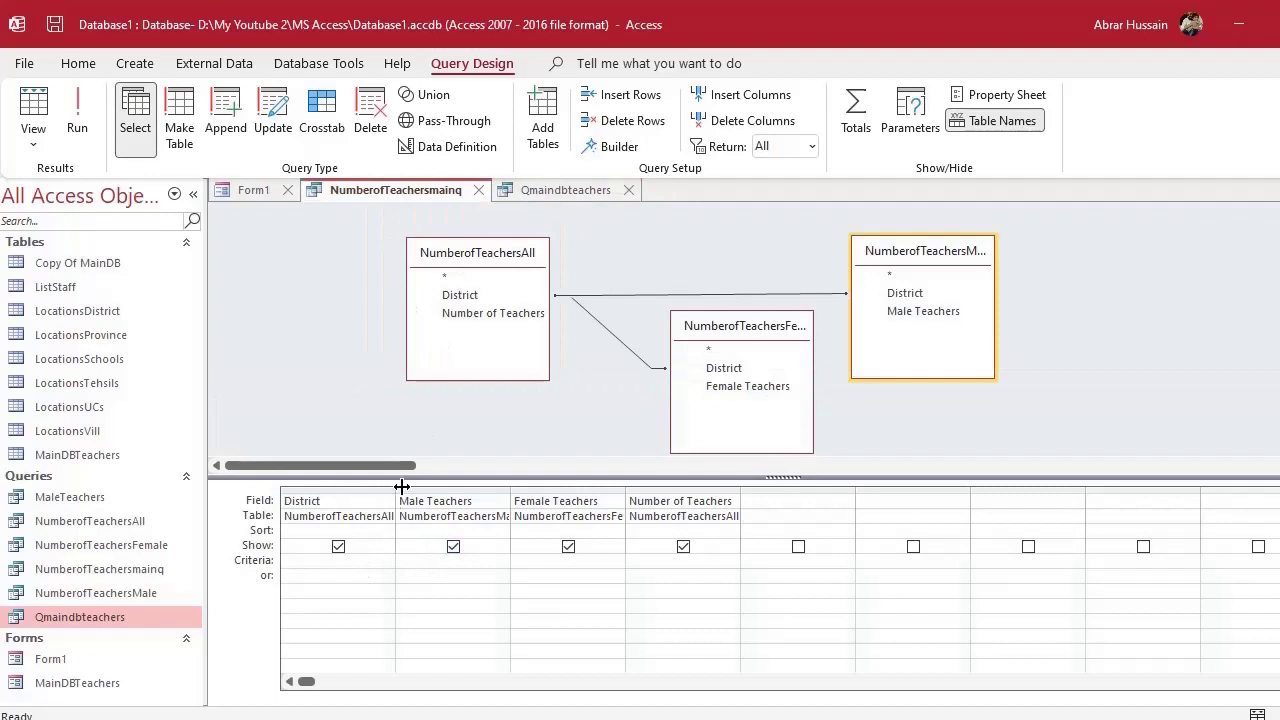
pyautogui.moveTo(397, 487); pyautogui.dragTo(668, 487)
pyautogui.write('Like [forms]![Form1]![id] & "*"')
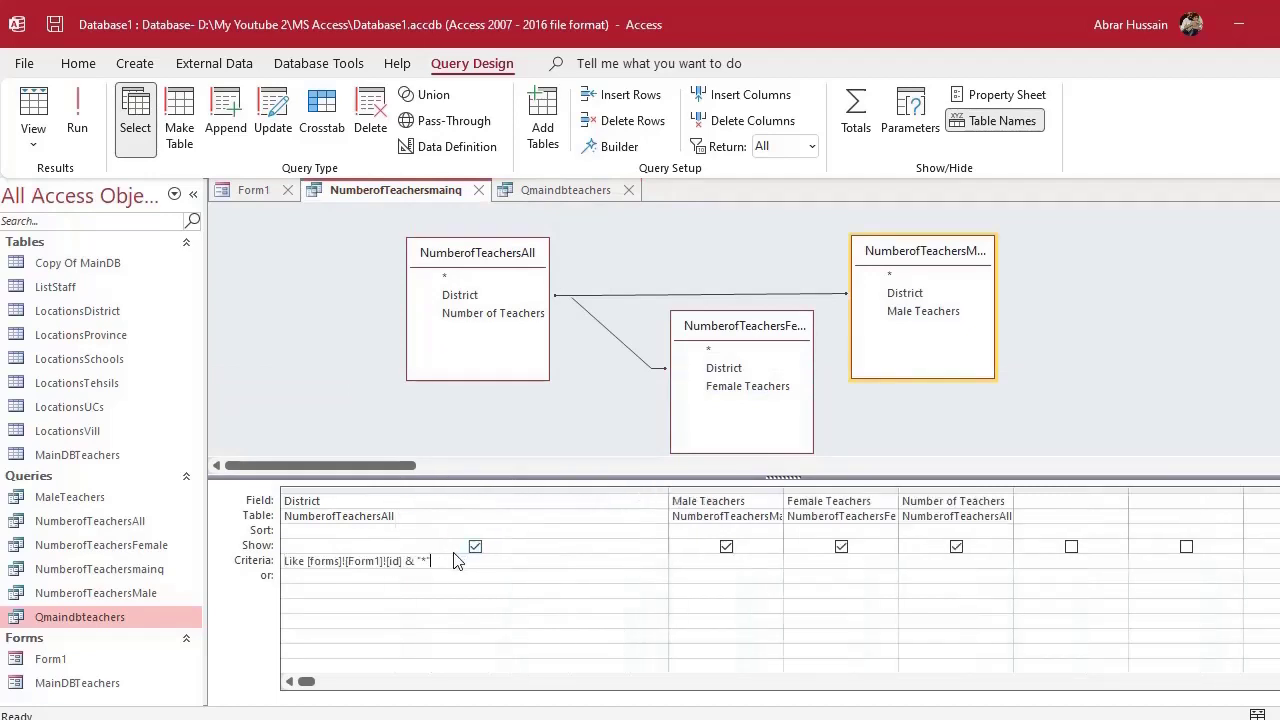
# Change the District criterion of NumberofTeachersmainq to Like [forms]![Form1]![district] & "*" and close the query
pyautogui.click(400, 556)
pyautogui.press('BackSpace')
pyautogui.press('BackSpace')
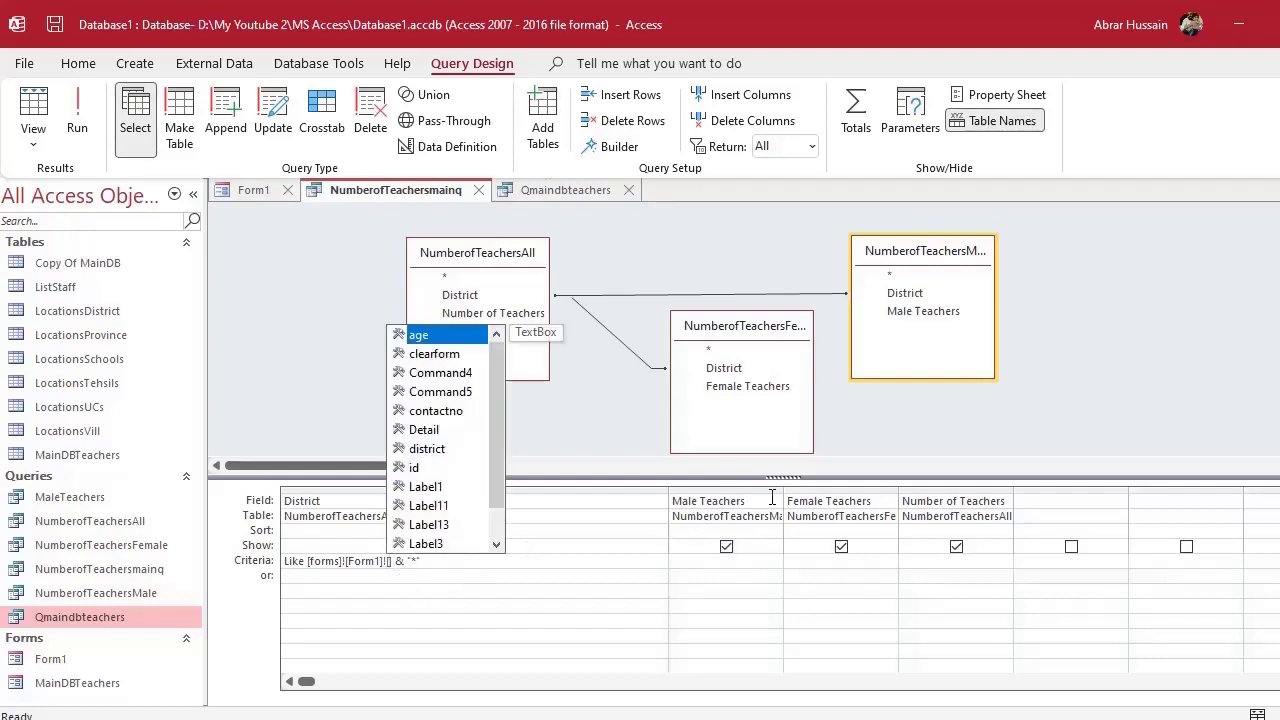
pyautogui.write('distructn')
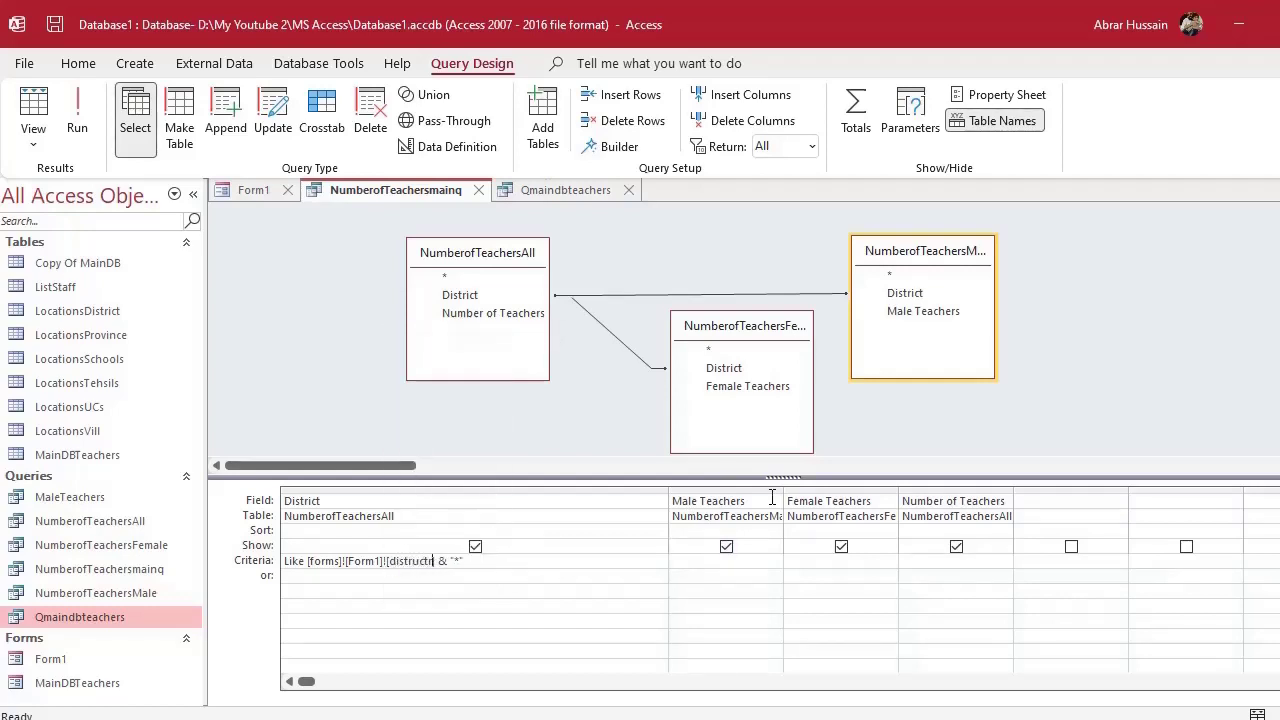
pyautogui.press('BackSpace')
pyautogui.press('BackSpace')
pyautogui.press('BackSpace')
pyautogui.press('BackSpace')
pyautogui.write('ict')
pyautogui.click(492, 622)
pyautogui.click(479, 190)
# Run NumberofTeachersmainq with Upper Dir as the district chosen in Form1
pyautogui.click(253, 190)
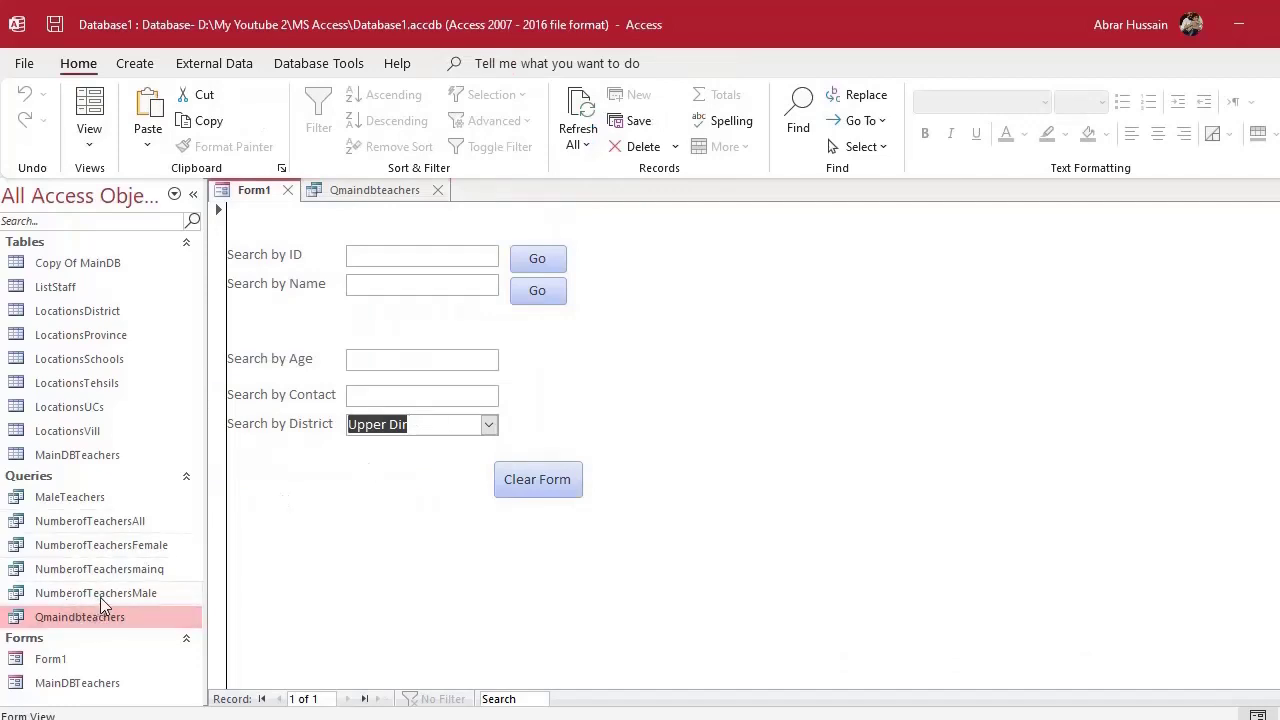
pyautogui.click(138, 570)
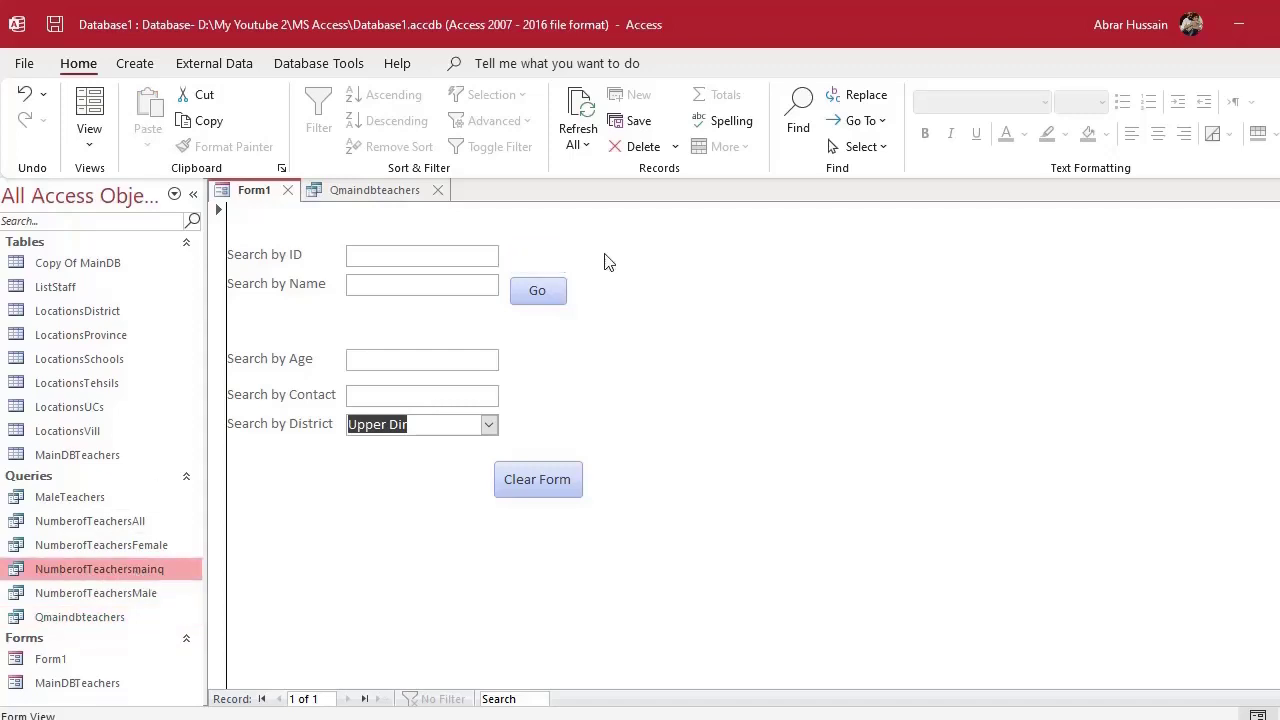
pyautogui.doubleClick(138, 568)
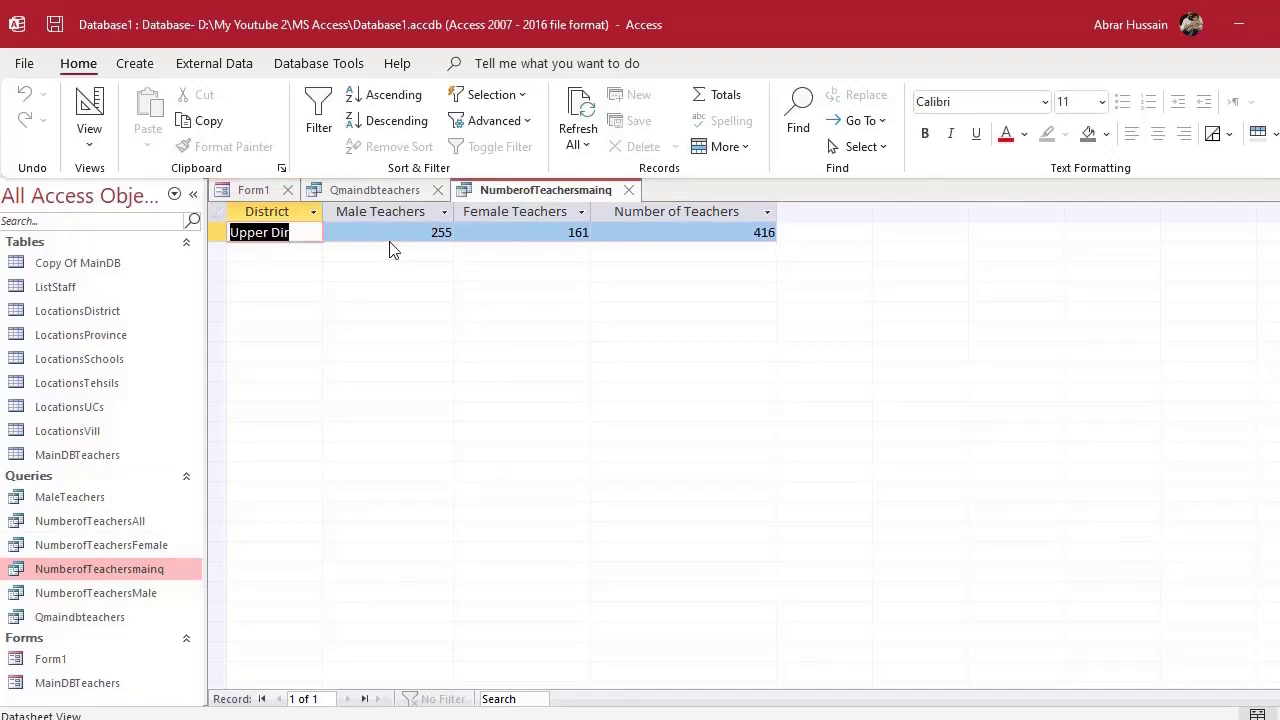
# Choose district A in Form1, rerun NumberofTeachersmainq to check its filtering, and close the query
pyautogui.click(254, 190)
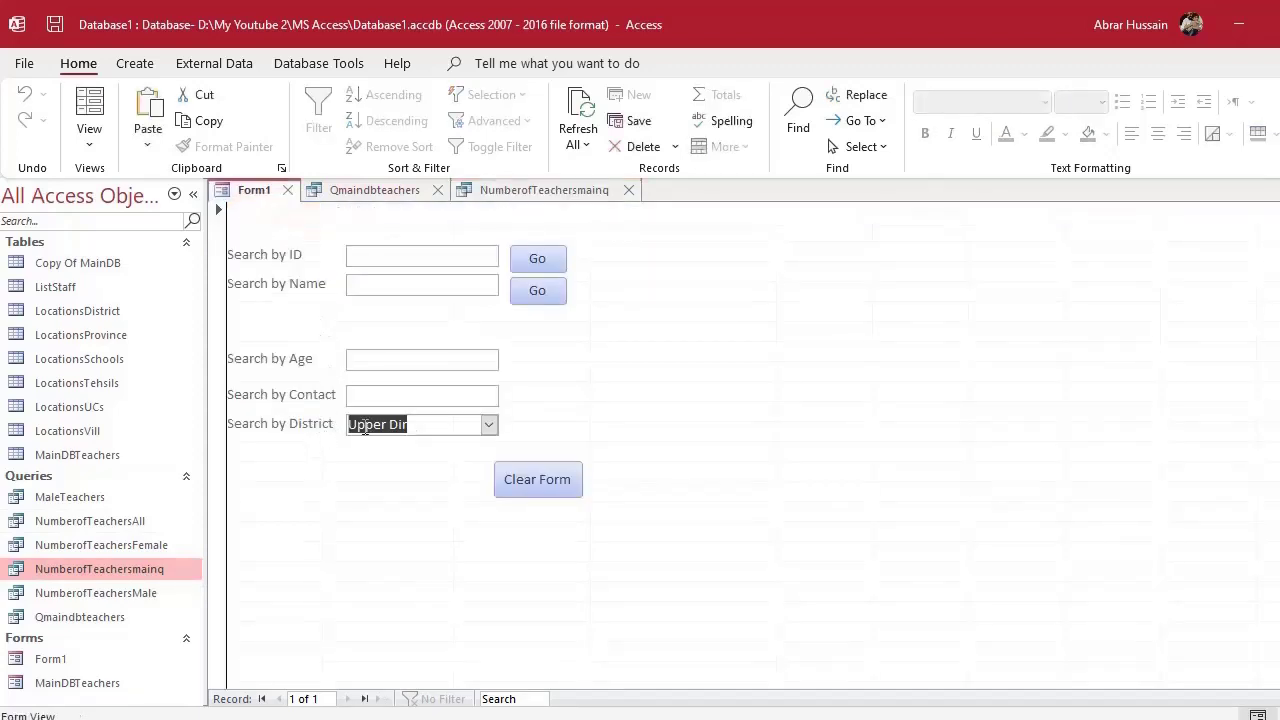
pyautogui.click(488, 424)
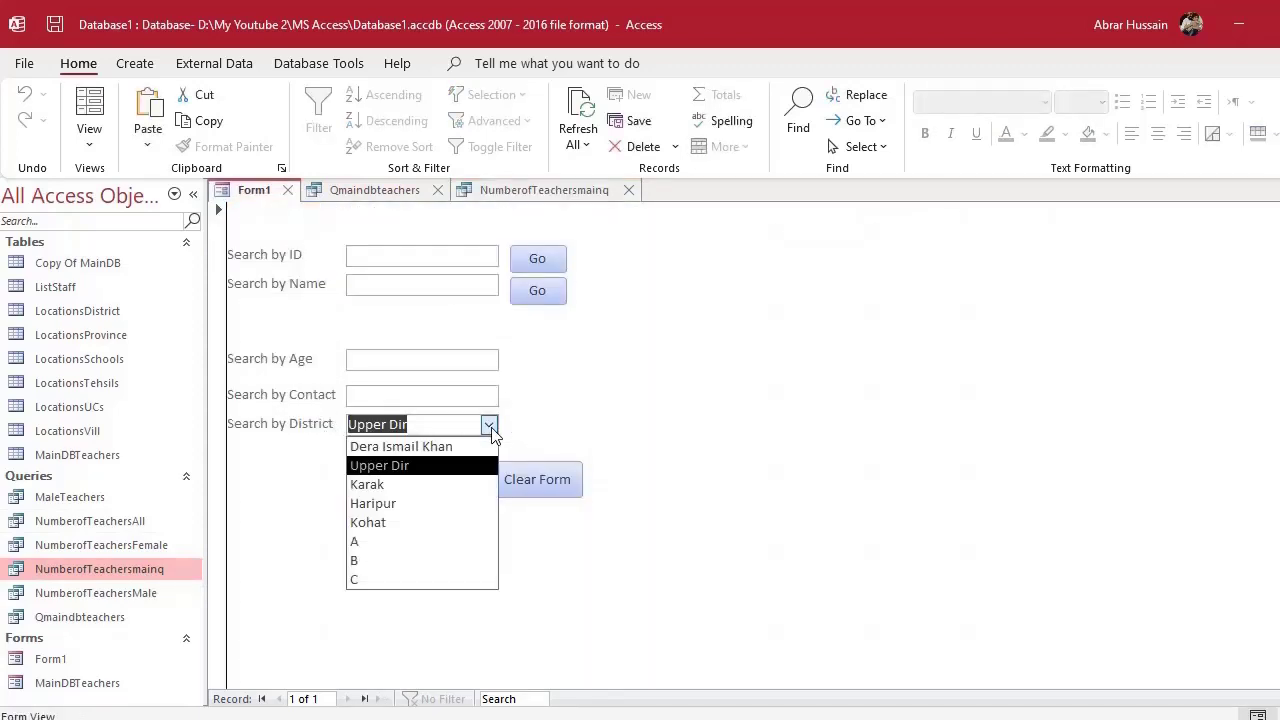
pyautogui.click(432, 541)
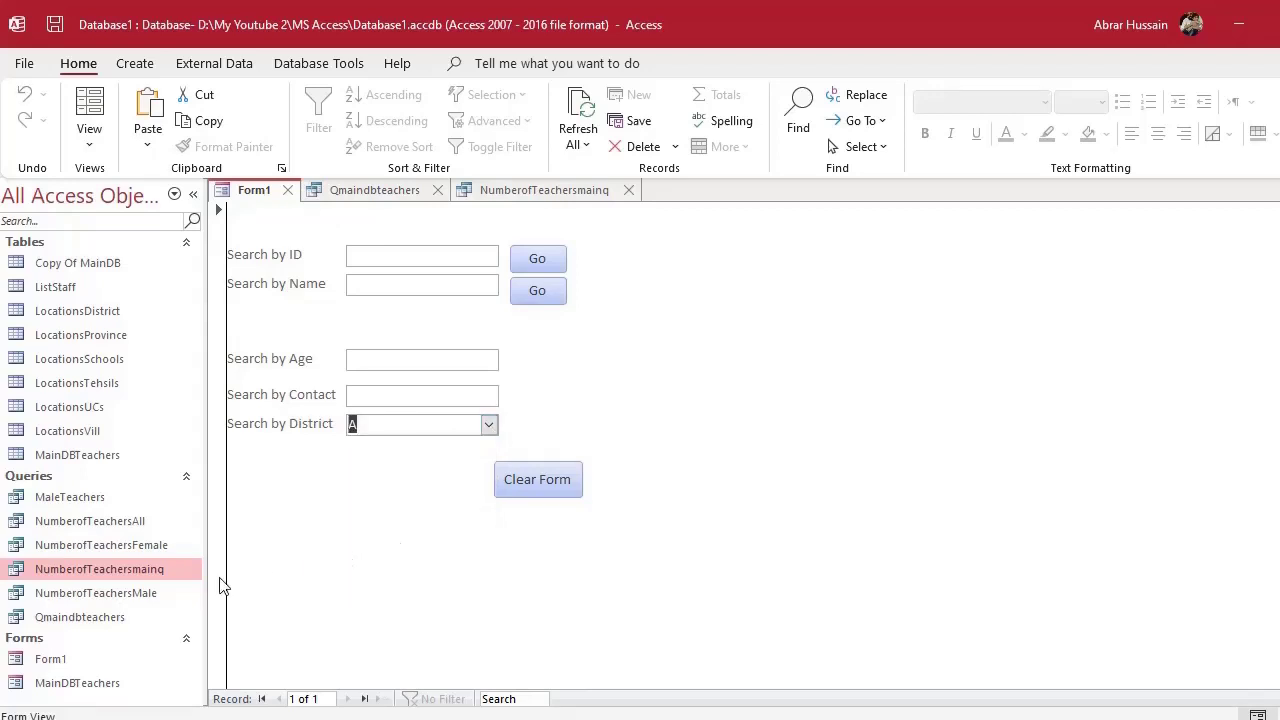
pyautogui.doubleClick(155, 576)
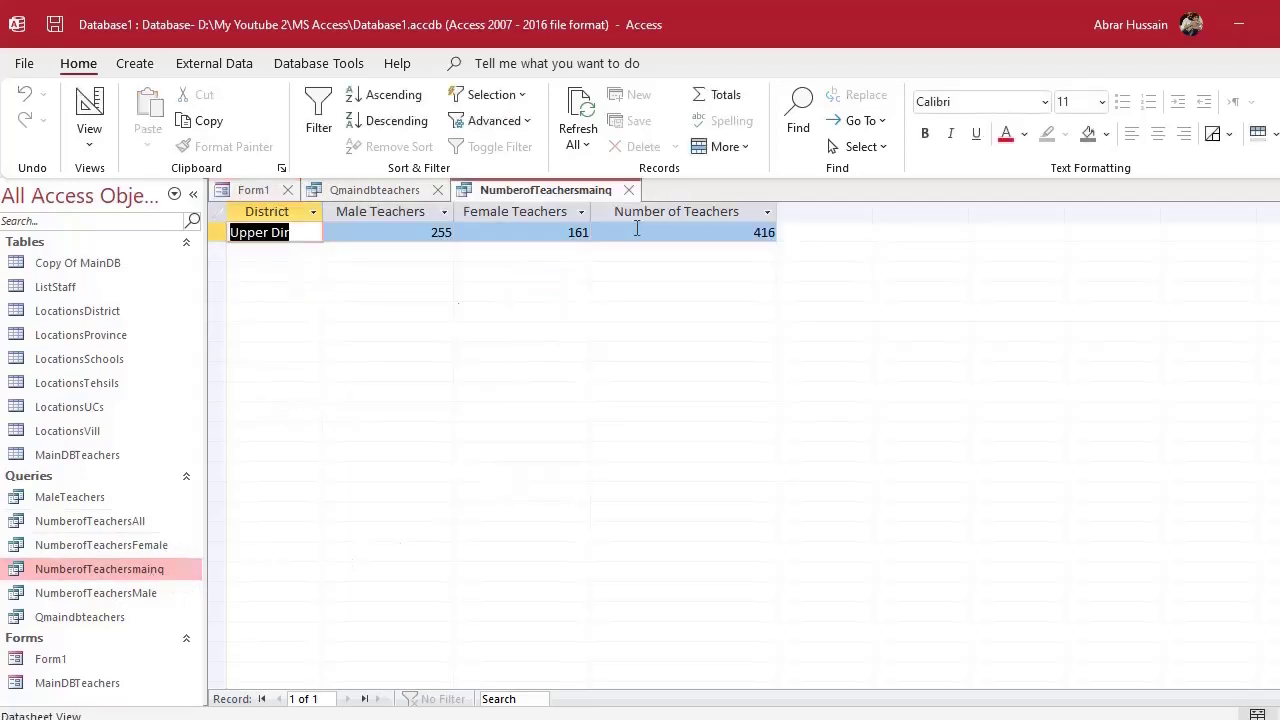
pyautogui.click(628, 189)
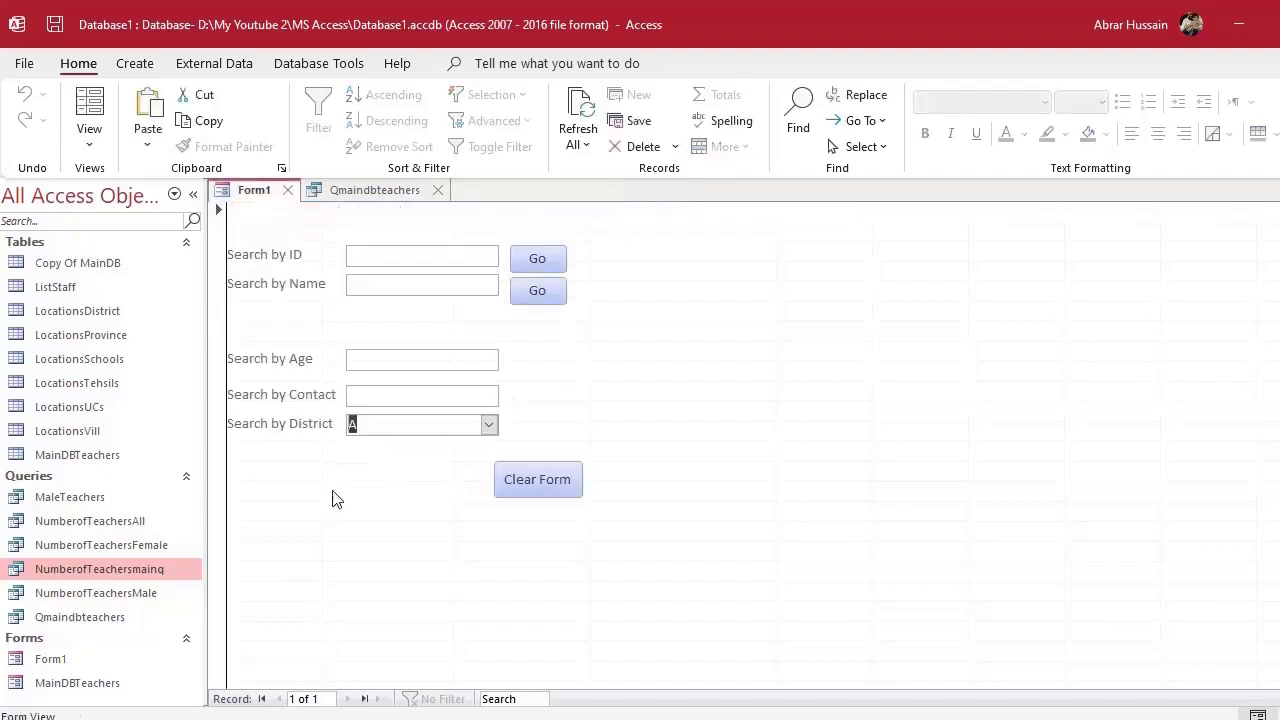
pyautogui.doubleClick(144, 573)
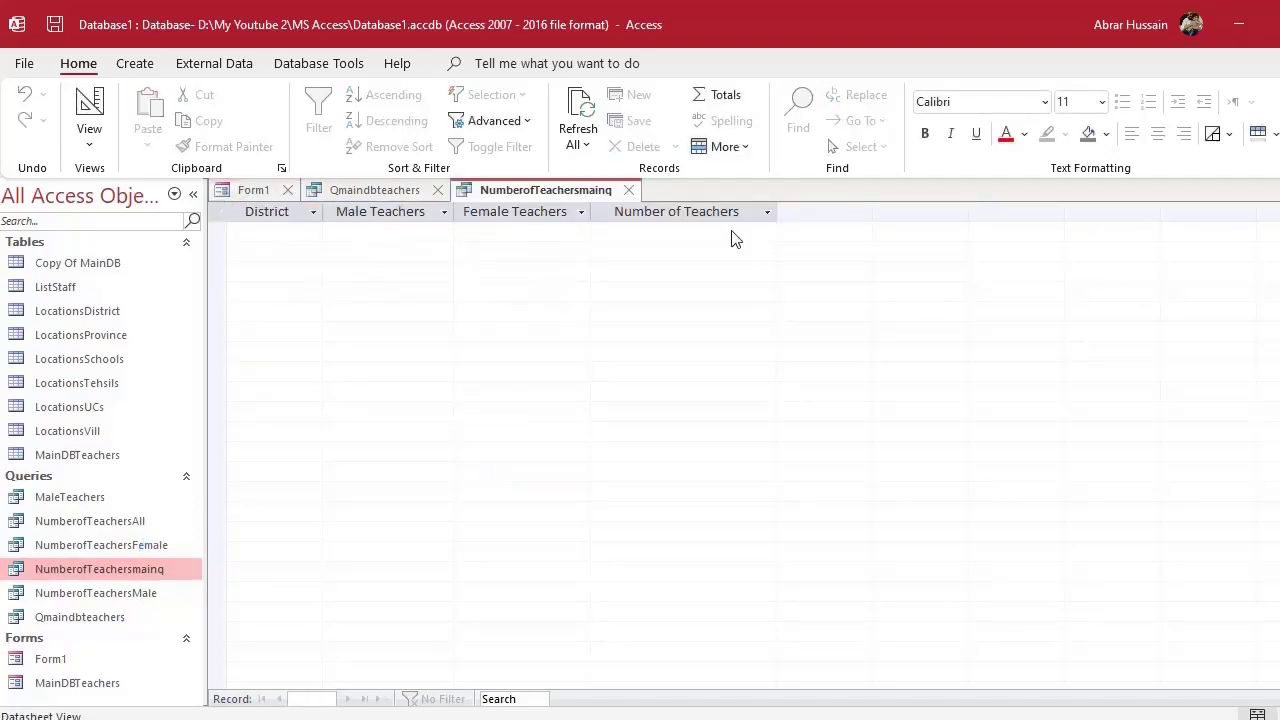
pyautogui.click(629, 190)
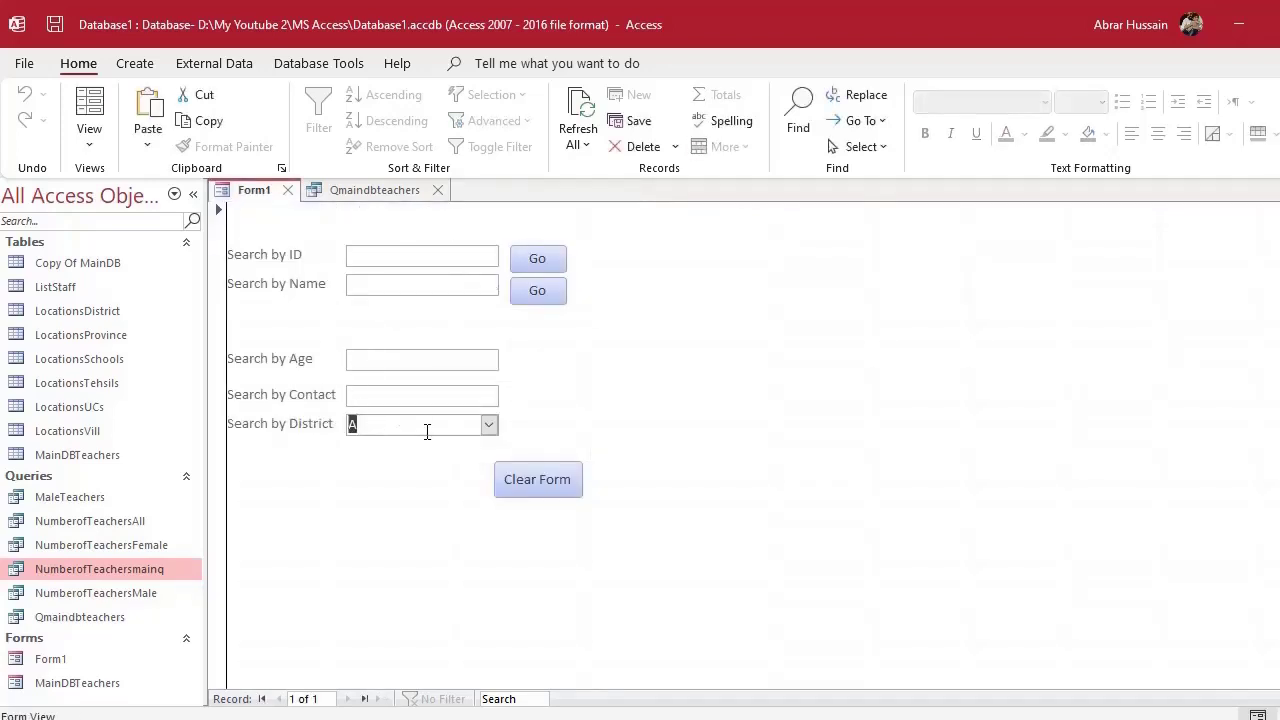
# Try clearing Form1, switch it to Design View, and open the code behind the Clear Form button
pyautogui.click(536, 482)
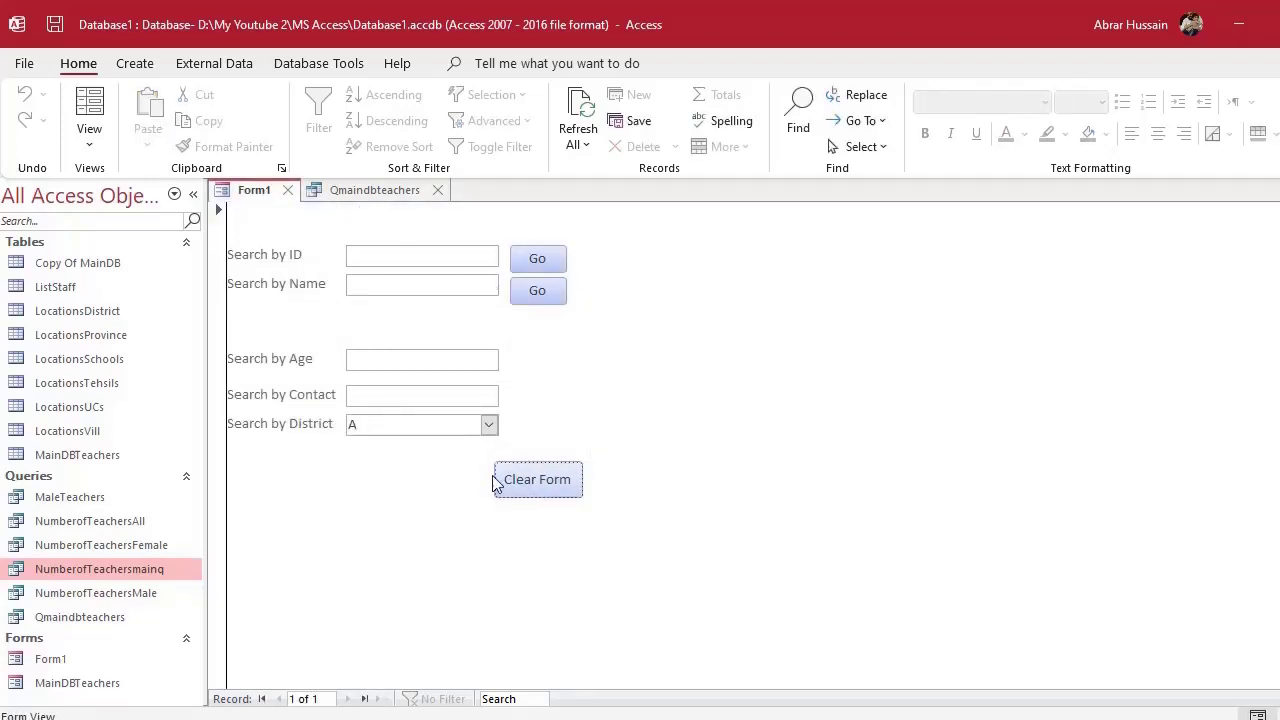
pyautogui.click(89, 140)
pyautogui.click(125, 283)
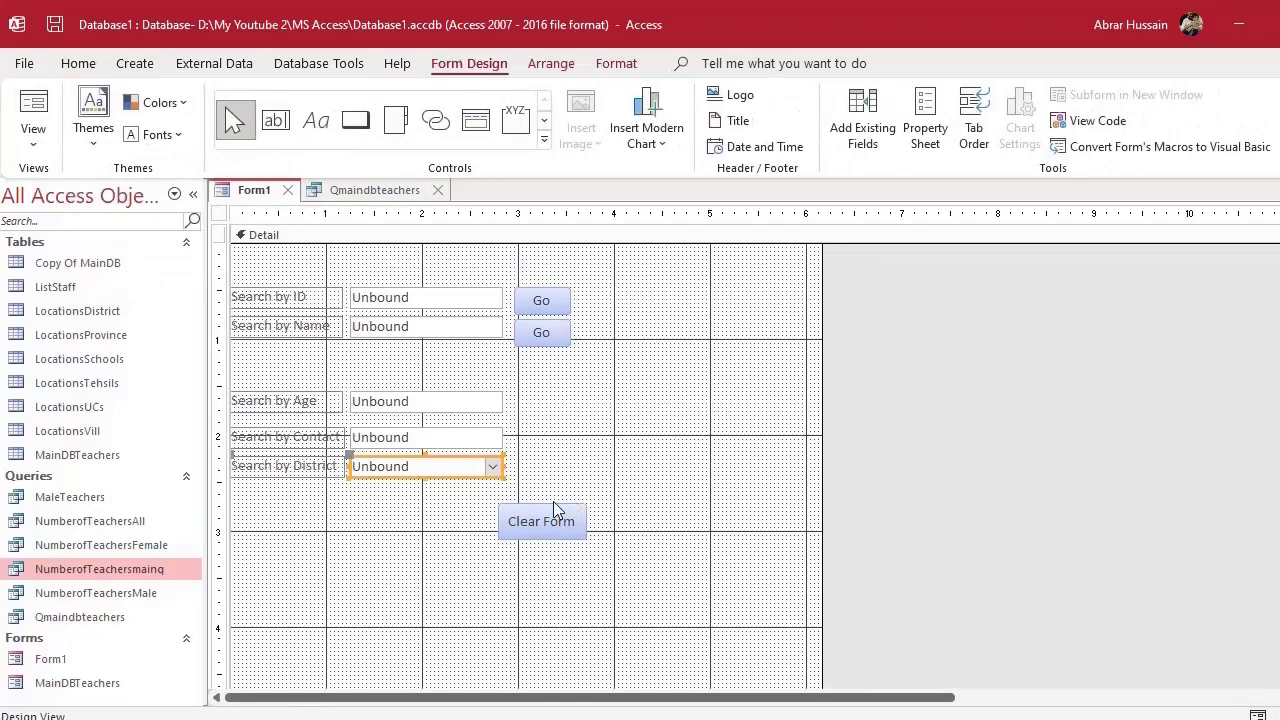
pyautogui.click(553, 503)
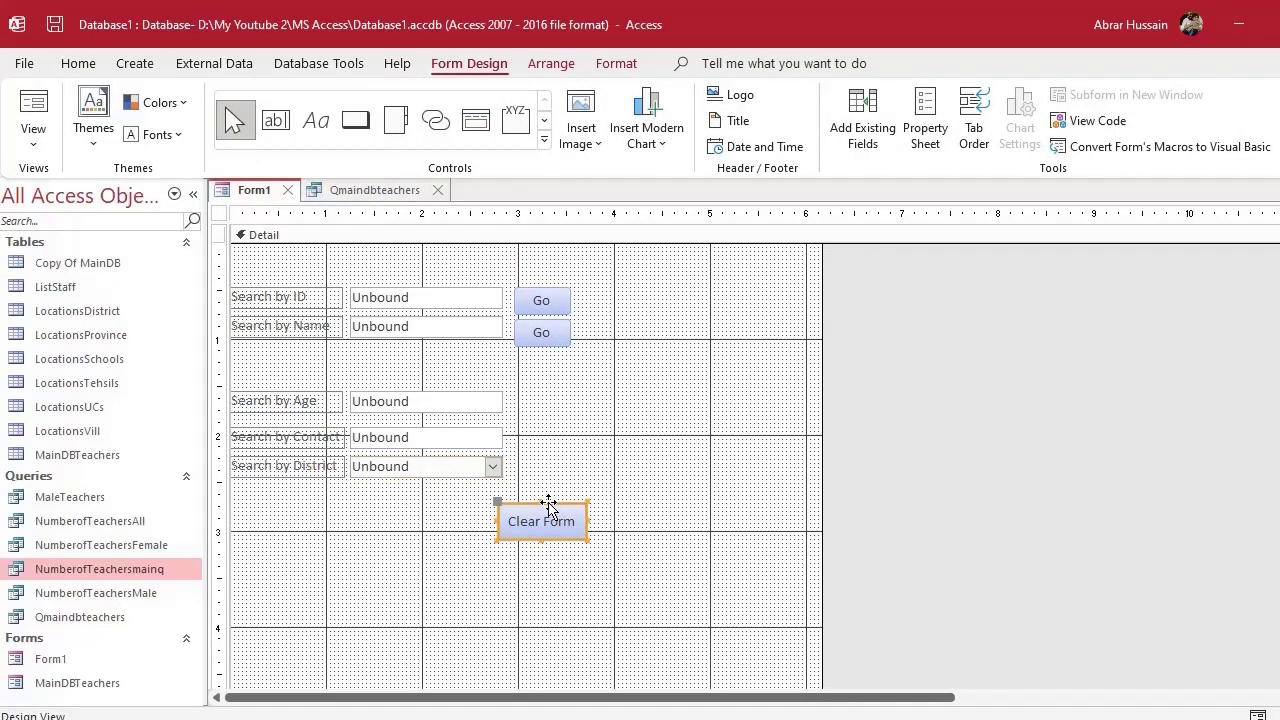
pyautogui.doubleClick(547, 507)
pyautogui.click(998, 292)
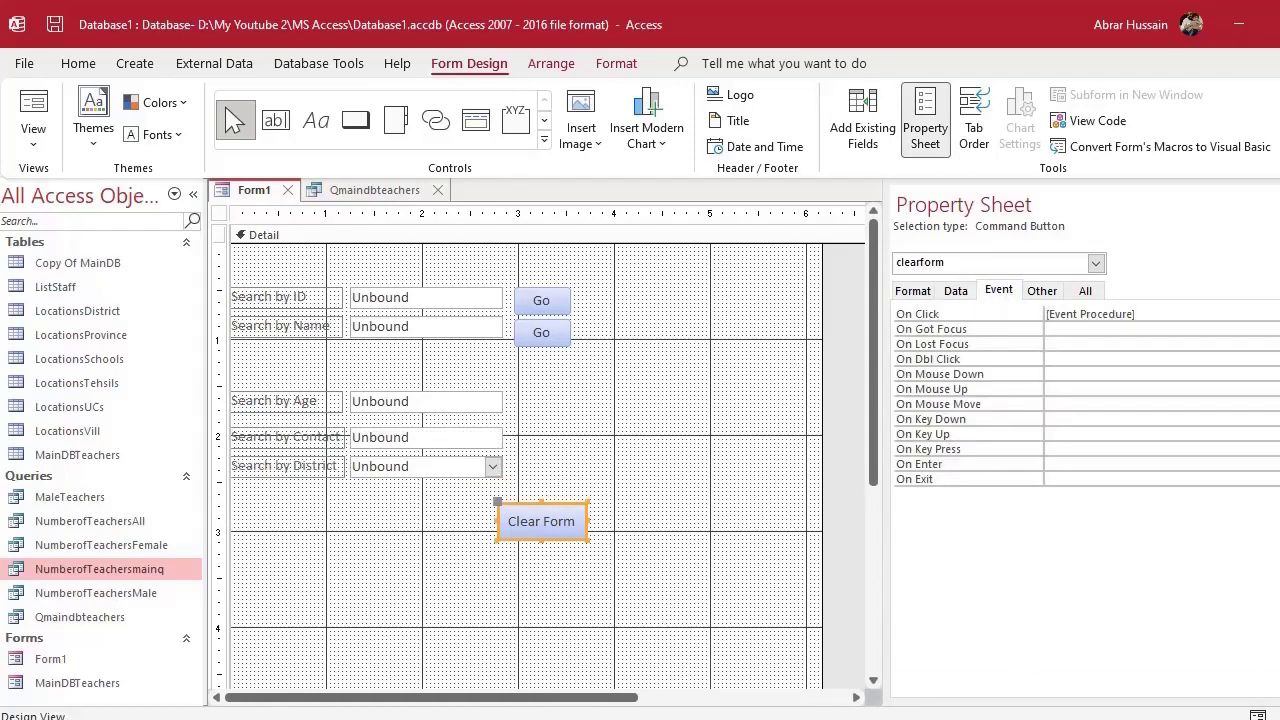
pyautogui.press('F7')
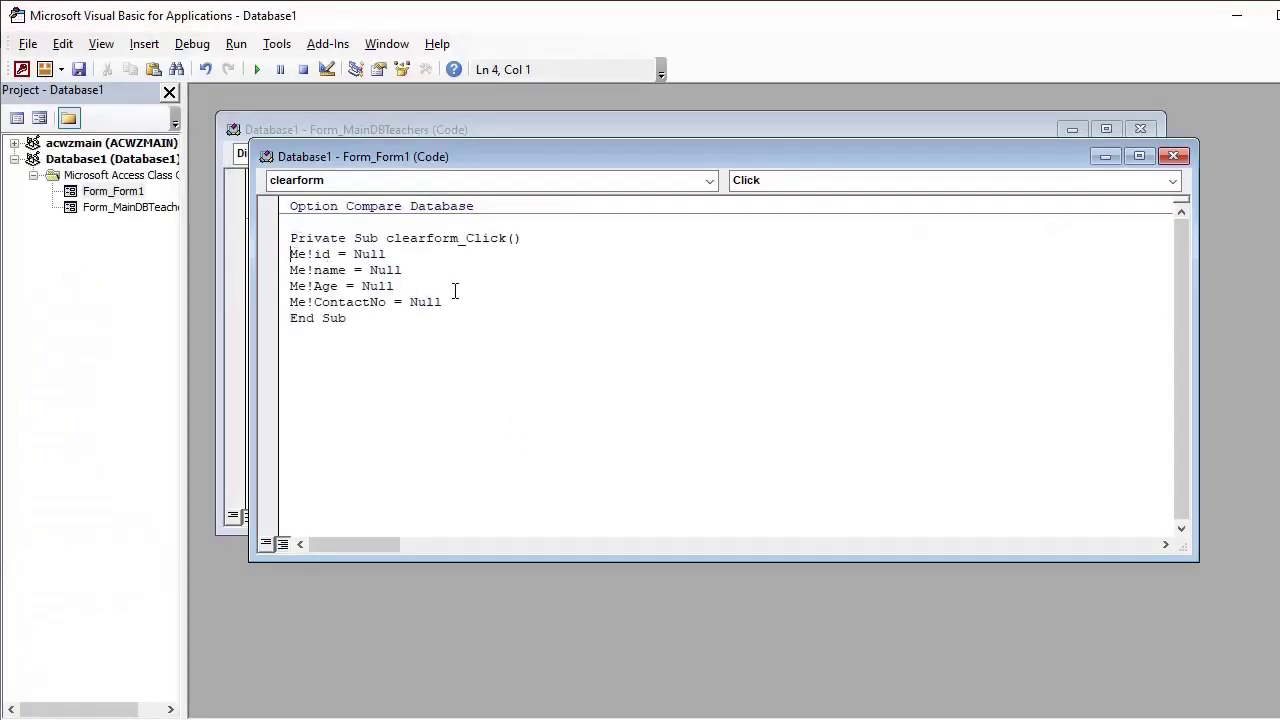
# Duplicate the Me!ContactNo = Null line on a new line in the clearform_Click procedure
pyautogui.moveTo(455, 290); pyautogui.dragTo(270, 302)
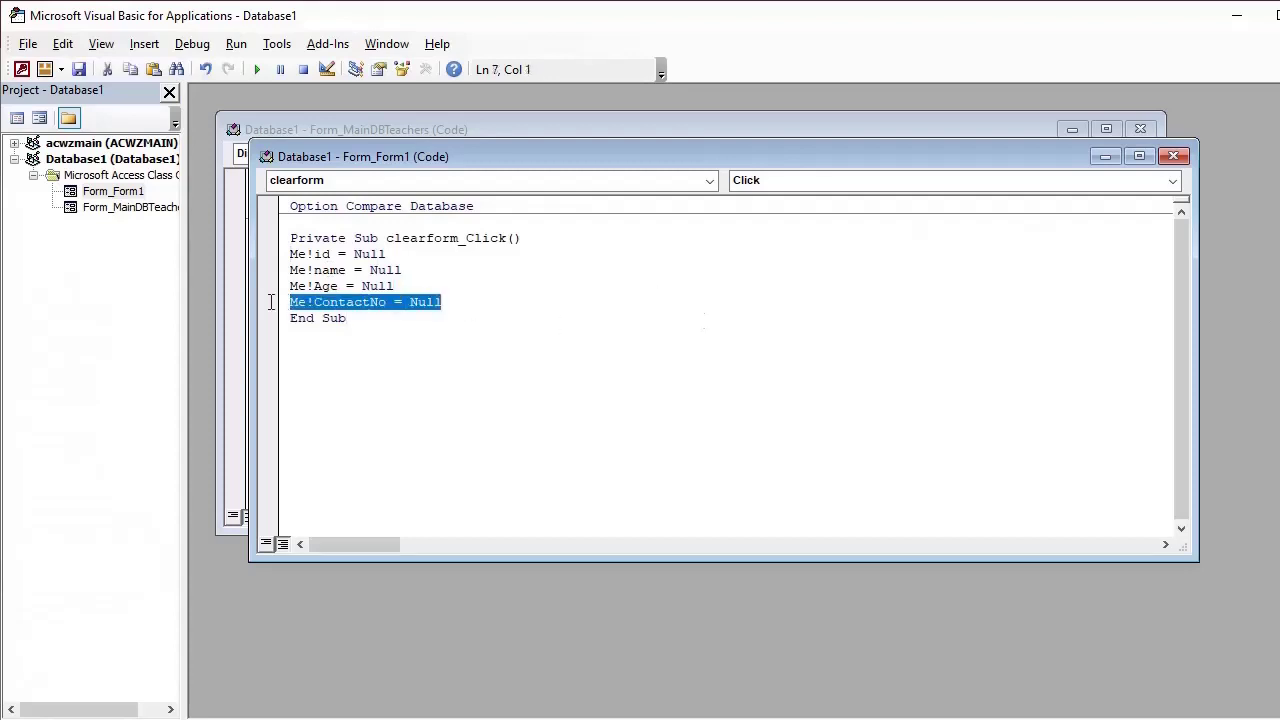
pyautogui.hotkey('ctrl', 'c')
pyautogui.press('End')
pyautogui.press('Return')
pyautogui.hotkey('ctrl', 'v')
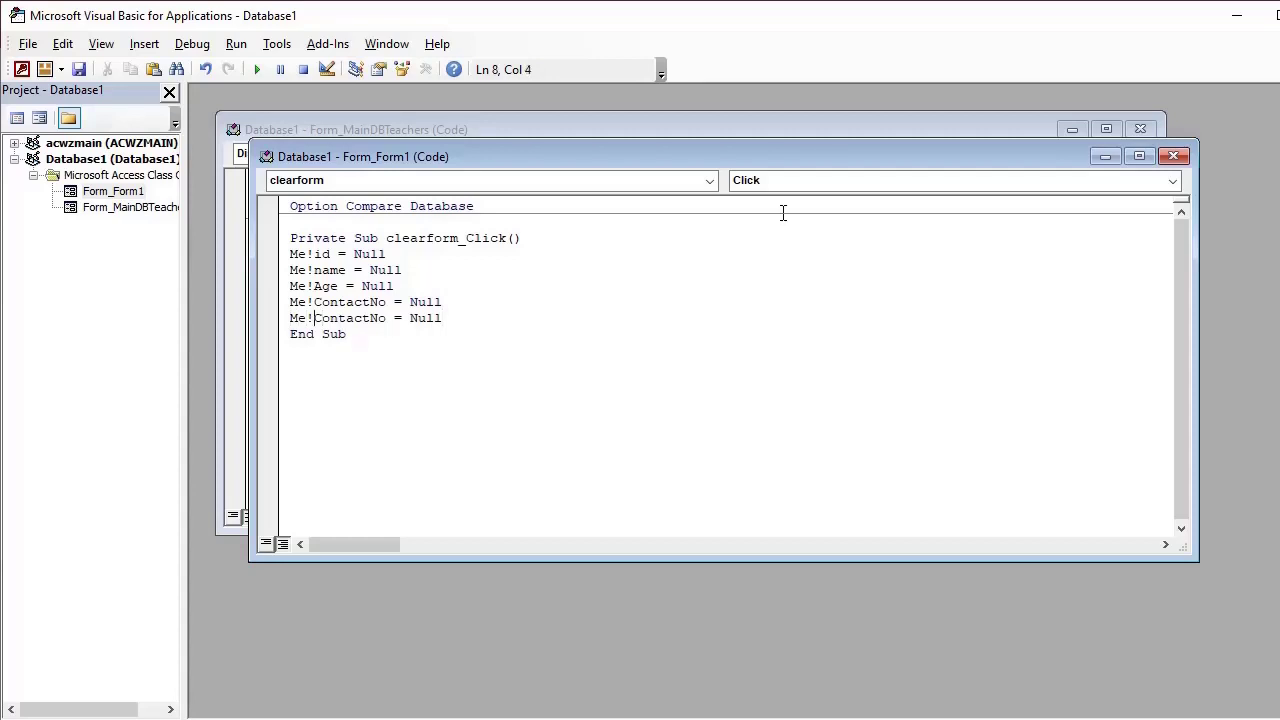
# Change the duplicated line to Me!district = Null and return to the Form1 design
pyautogui.write('district')
pyautogui.press('Delete')
pyautogui.press('Delete')
pyautogui.press('Delete')
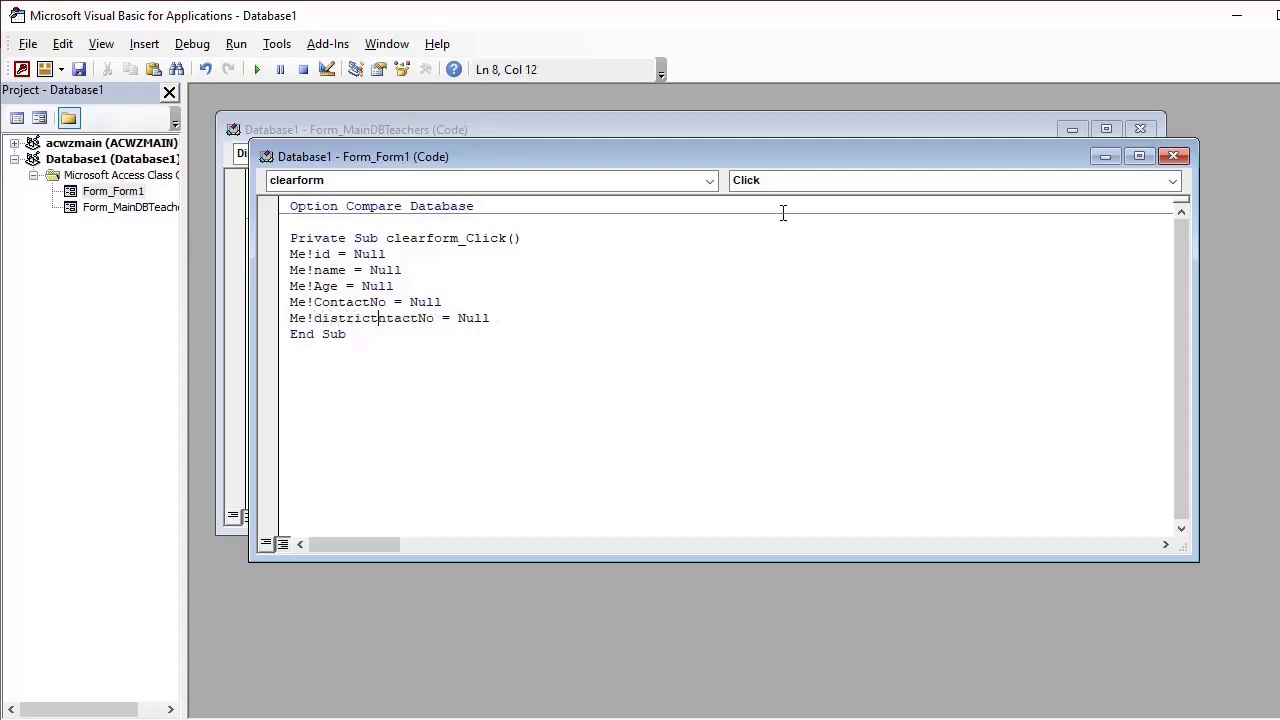
pyautogui.press('Delete')
pyautogui.press('Delete')
pyautogui.press('Delete')
pyautogui.press('Delete')
pyautogui.press('Delete')
pyautogui.press('Delete')
pyautogui.click(504, 341)
pyautogui.hotkey('alt', 'F11')
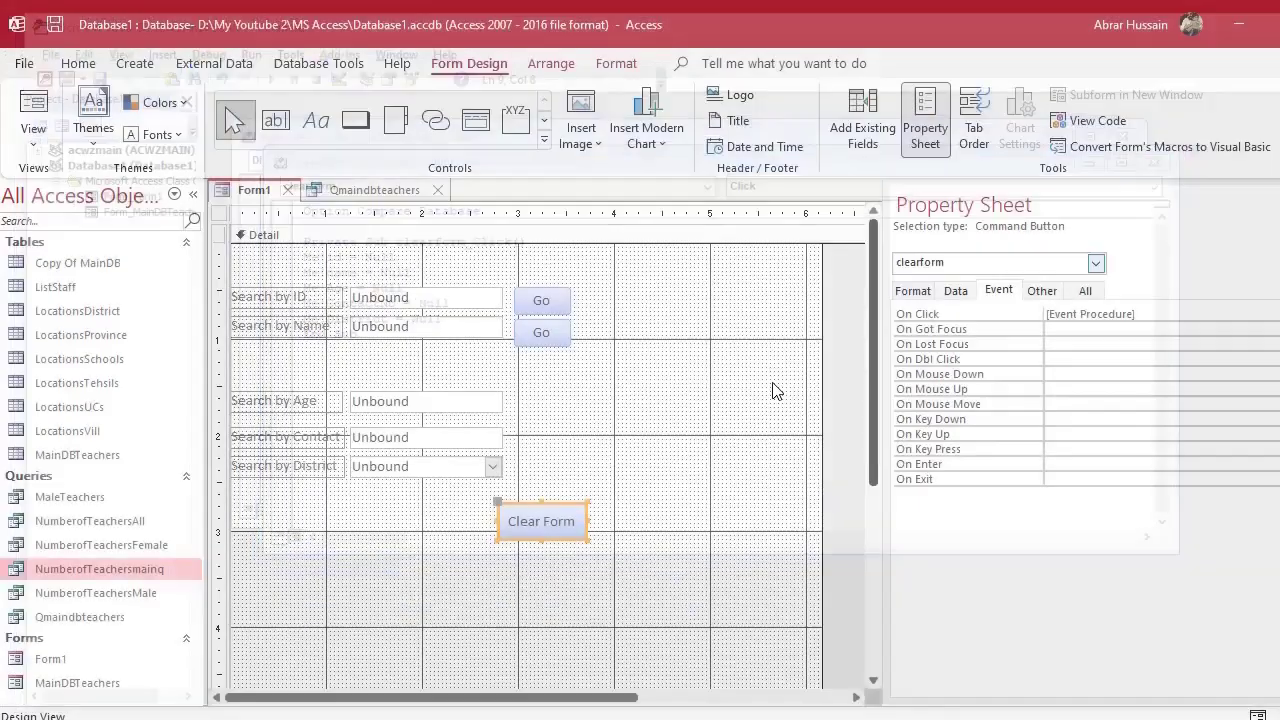
# Switch Form1 to Form View and clear it, repeating the clearing with Upper Dir selected as the district
pyautogui.press('F5')
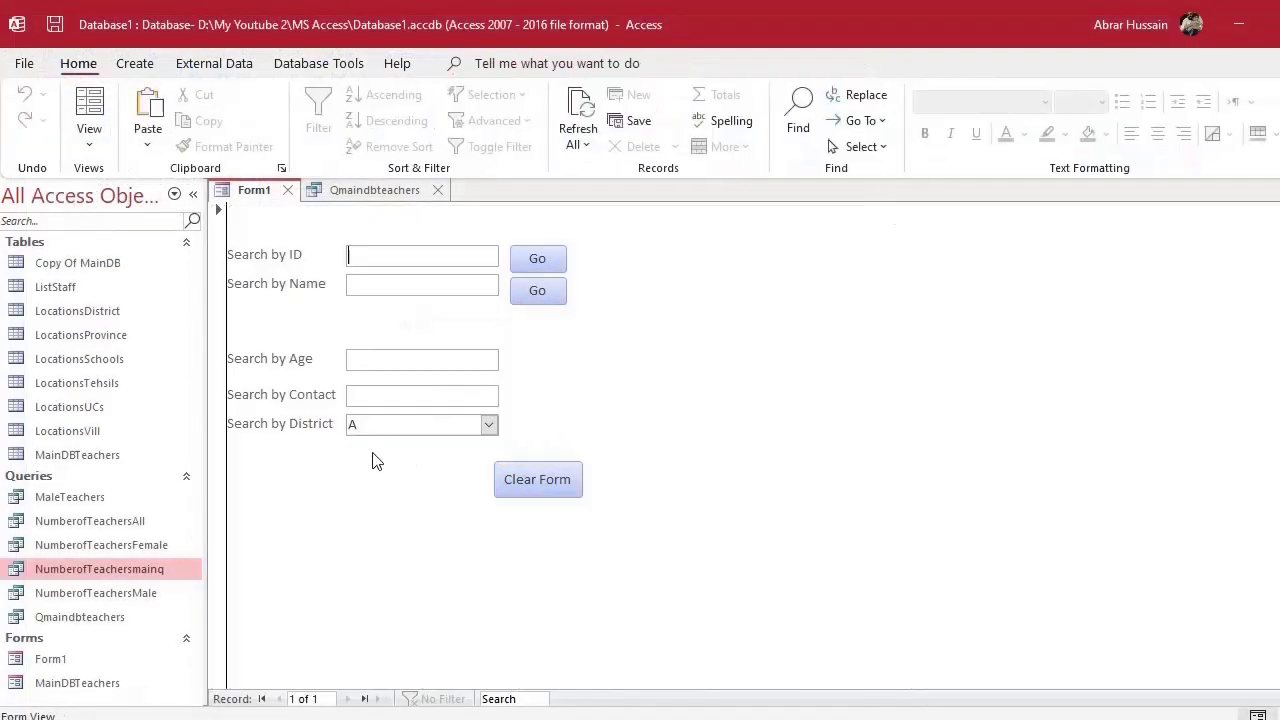
pyautogui.click(530, 488)
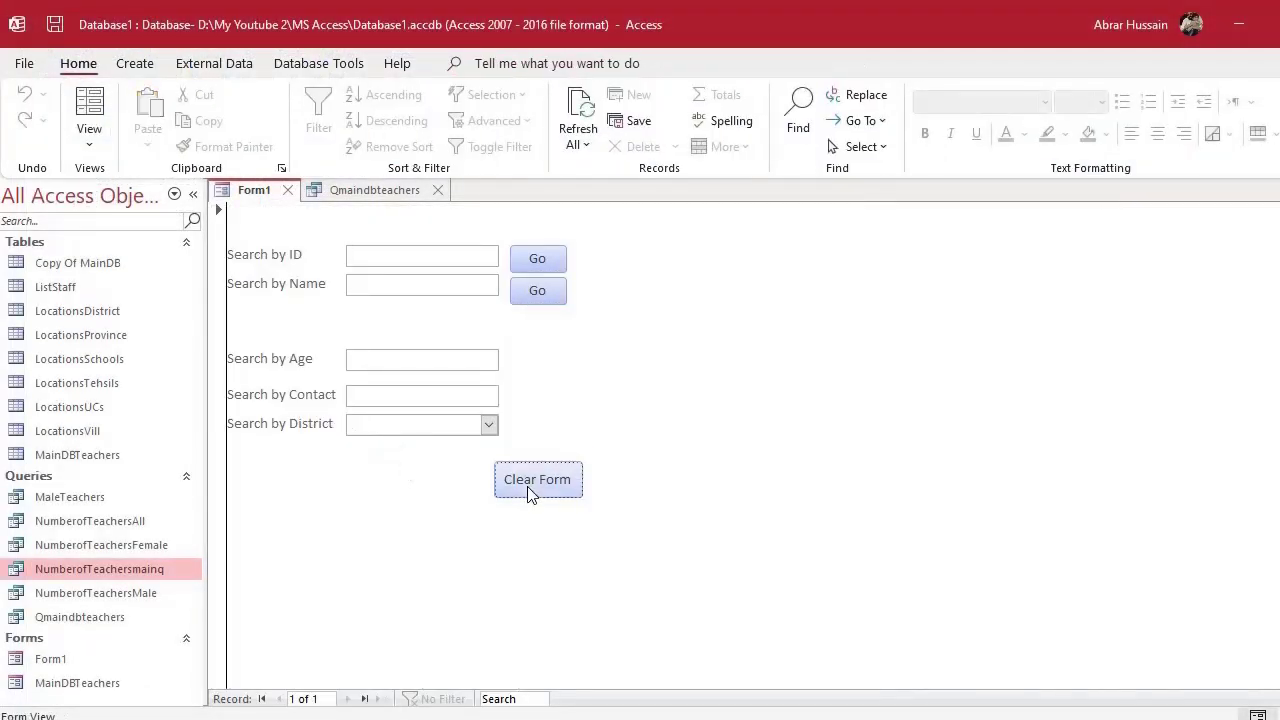
pyautogui.click(488, 425)
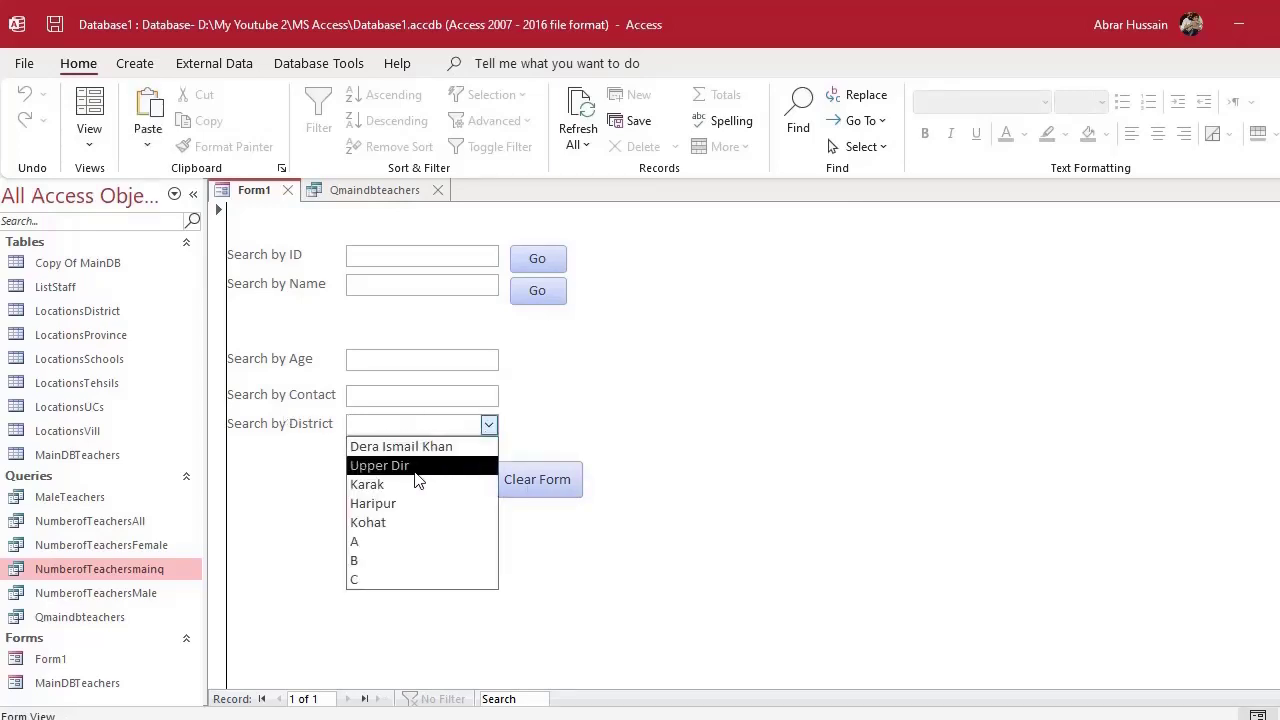
pyautogui.click(416, 466)
pyautogui.click(553, 487)
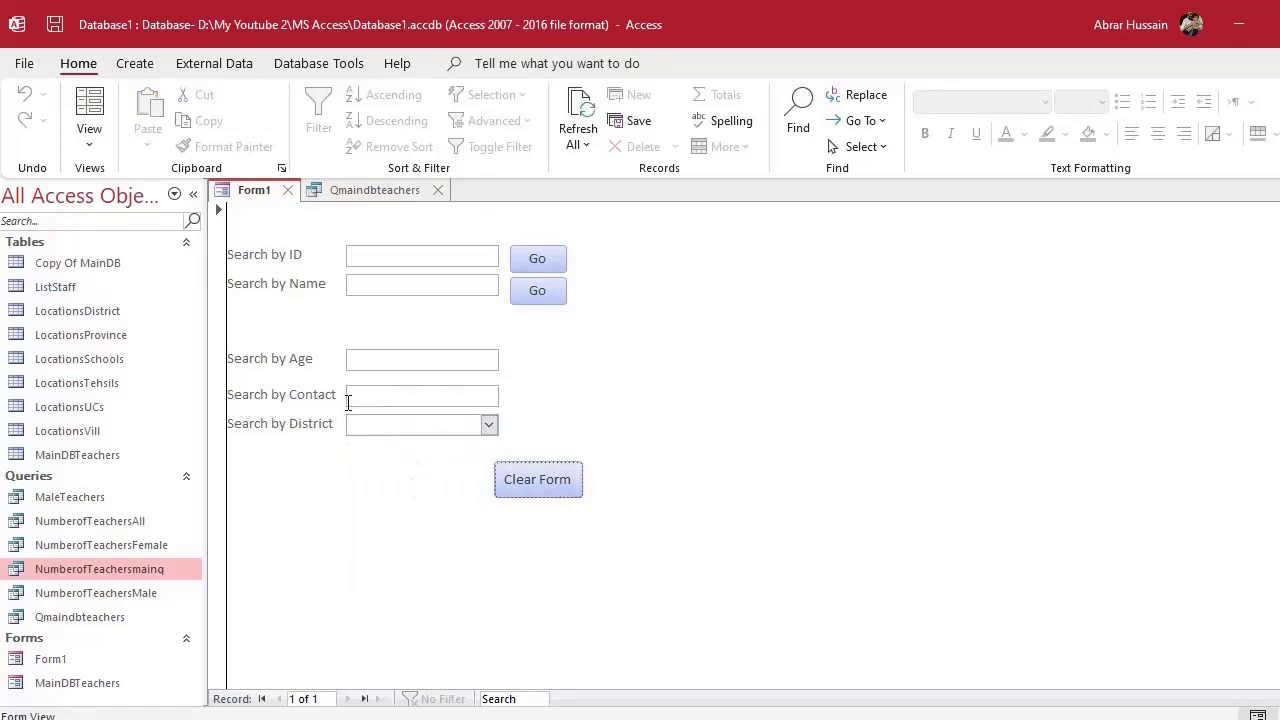
# Run NumberofTeachersmainq with no district chosen to review the teacher counts, and close it
pyautogui.click(89, 594)
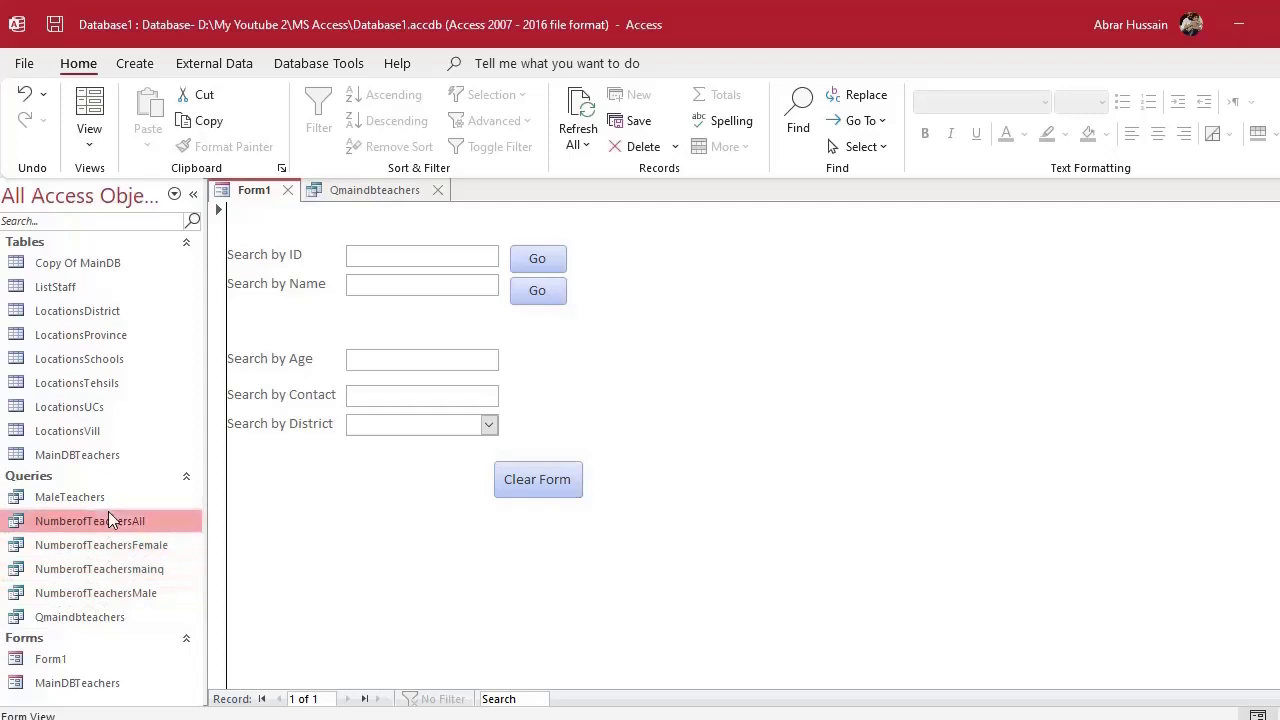
pyautogui.doubleClick(100, 569)
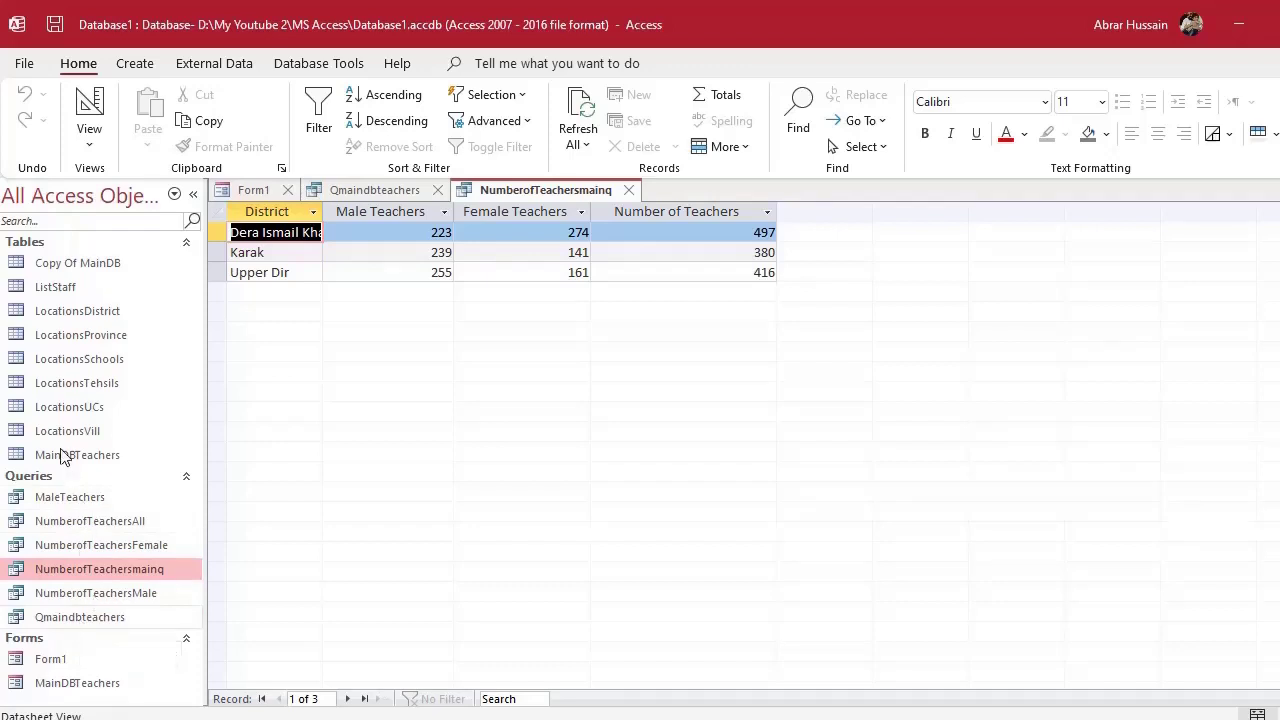
pyautogui.click(92, 457)
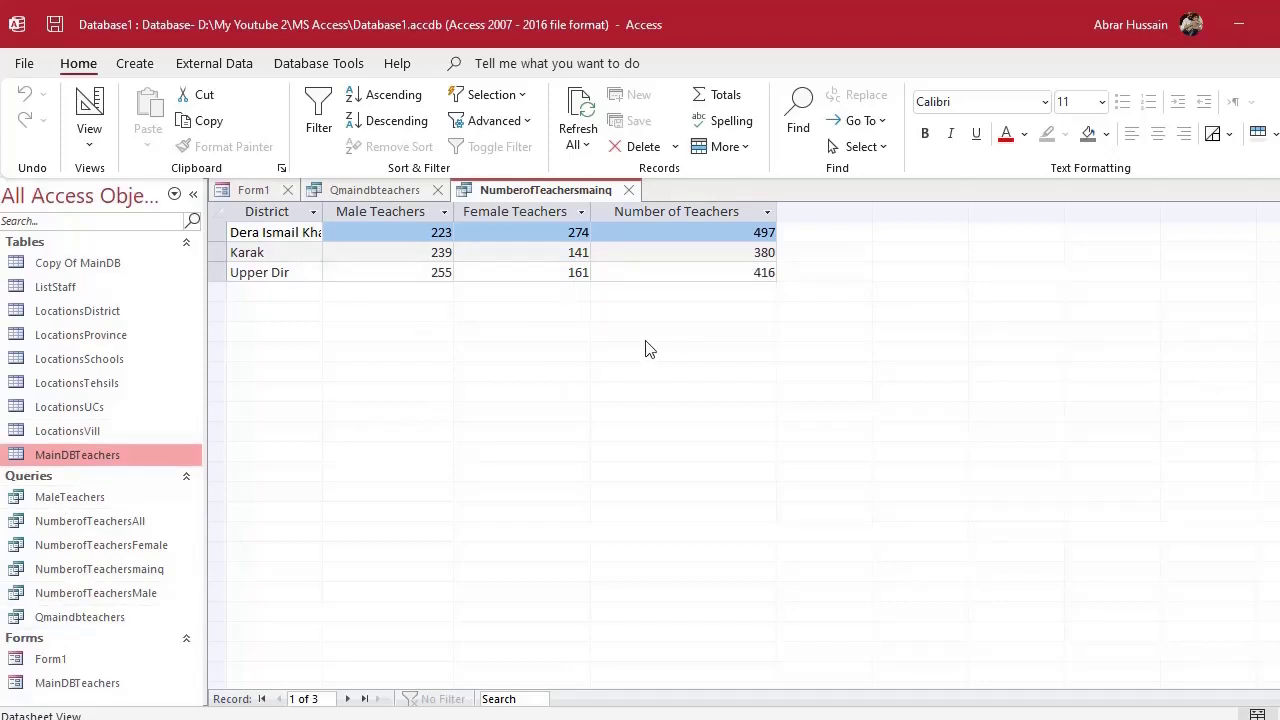
pyautogui.click(628, 190)
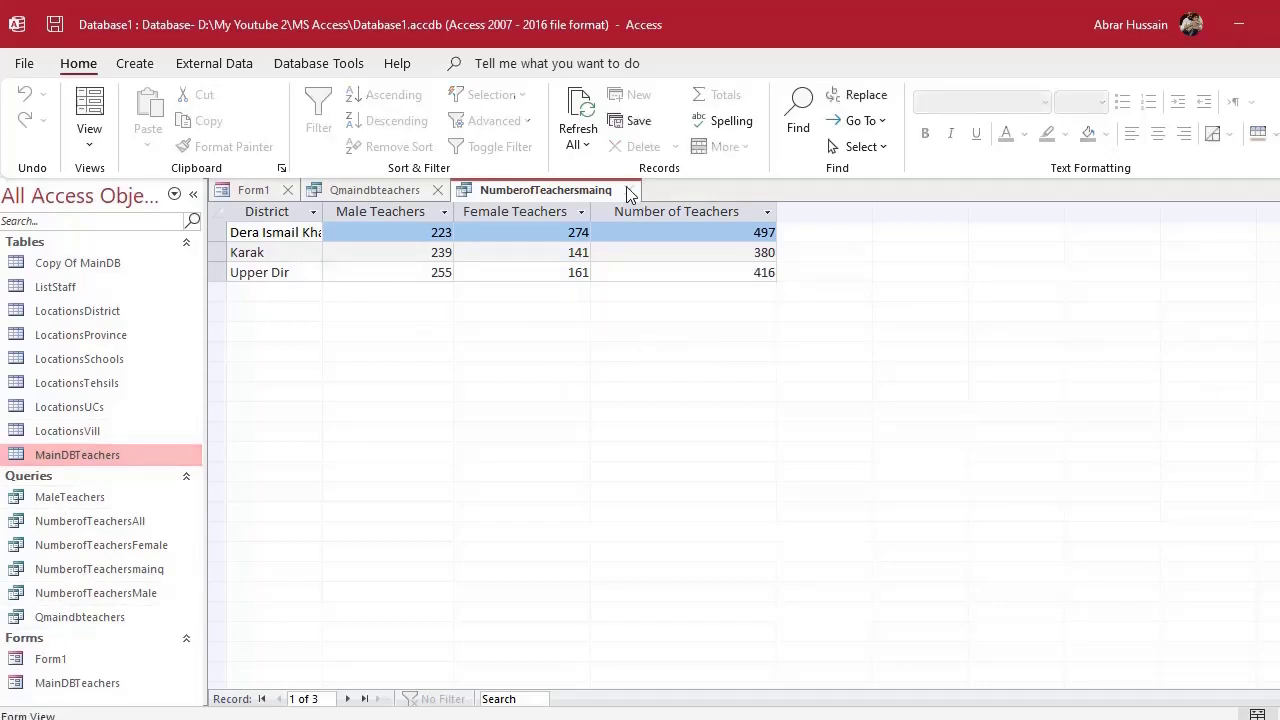
# Hide the property sheet in the Qmaindbteachers design and close that query
pyautogui.click(388, 190)
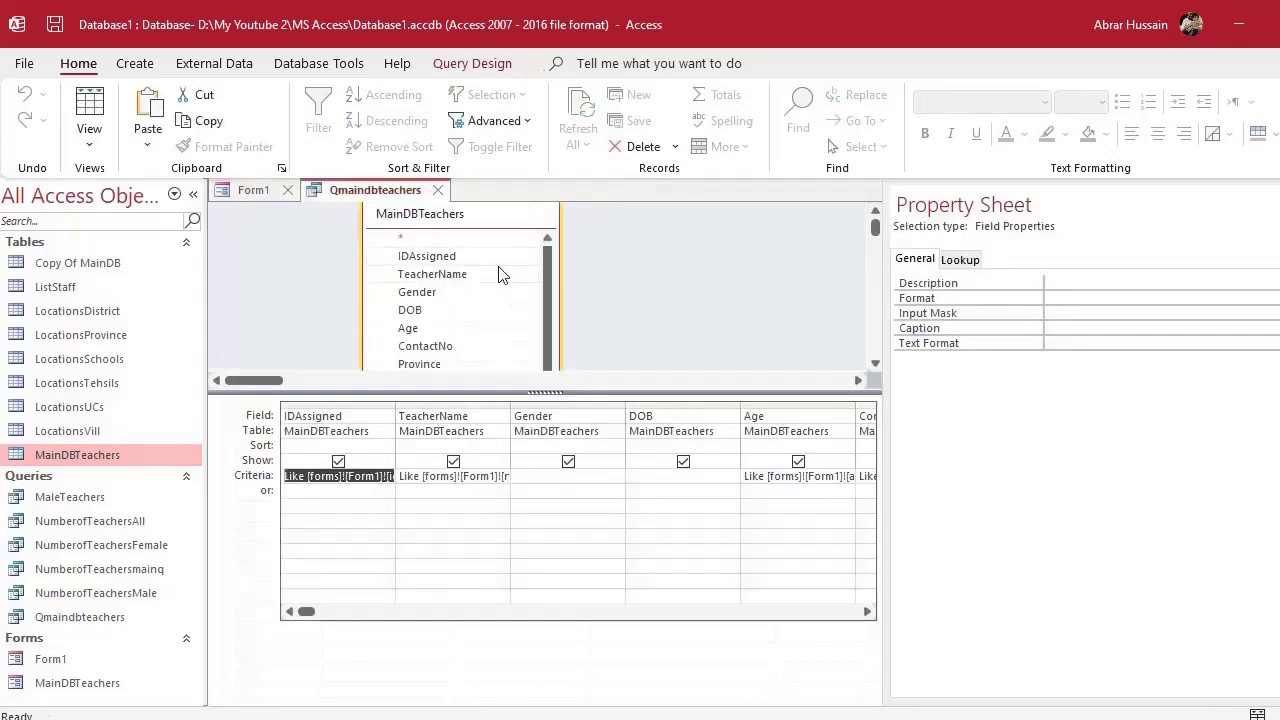
pyautogui.press('F4')
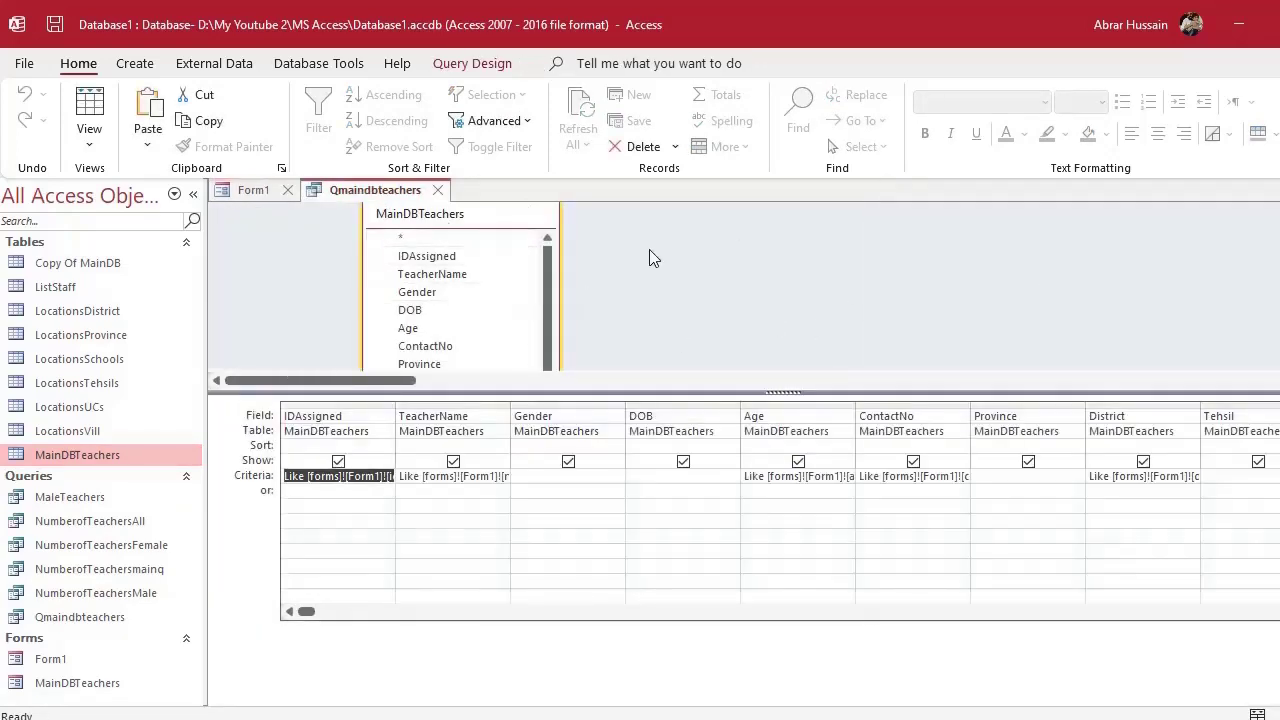
pyautogui.click(438, 190)
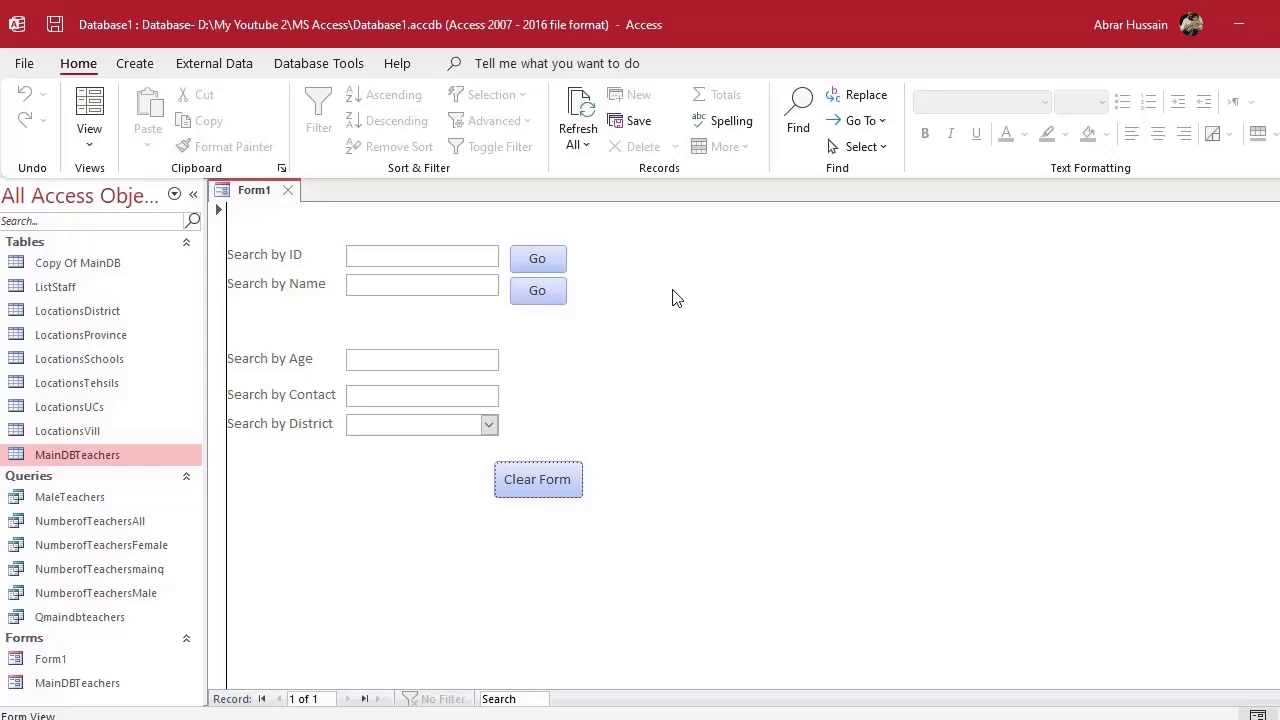
# Open the Qmaindbteachers query in Datasheet View with all search fields in Form1 empty
pyautogui.click(74, 659)
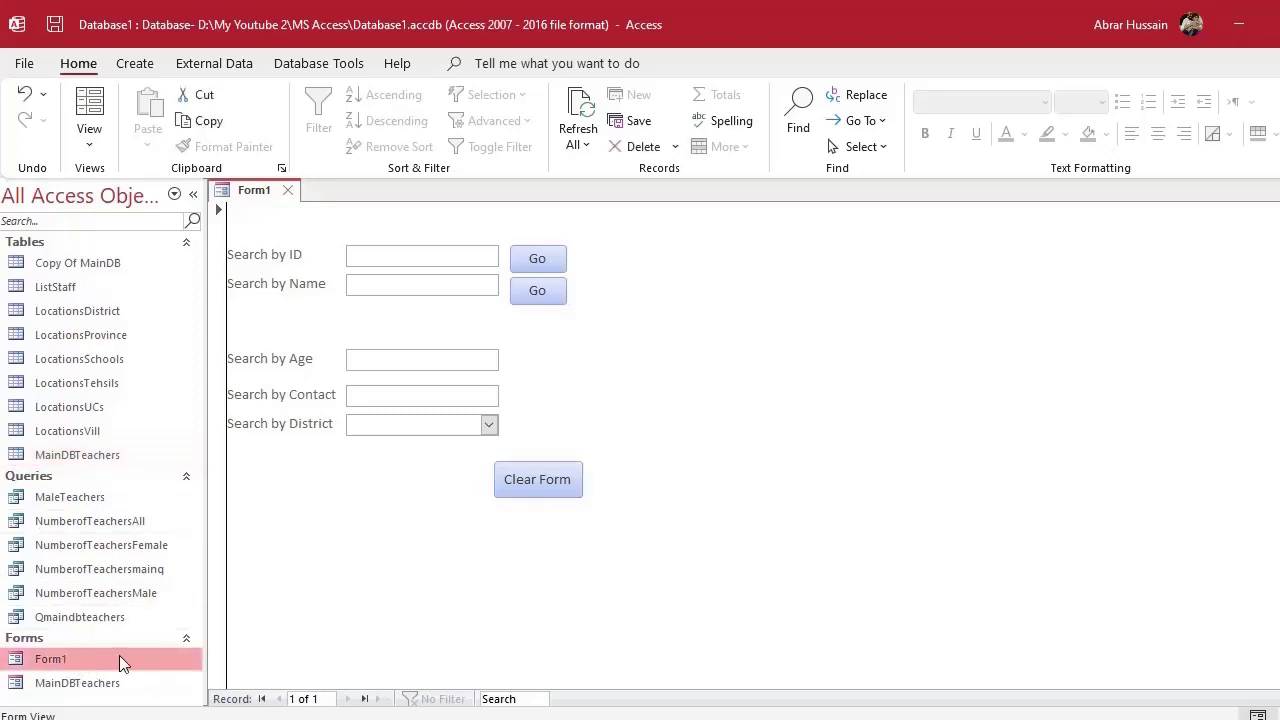
pyautogui.click(78, 617)
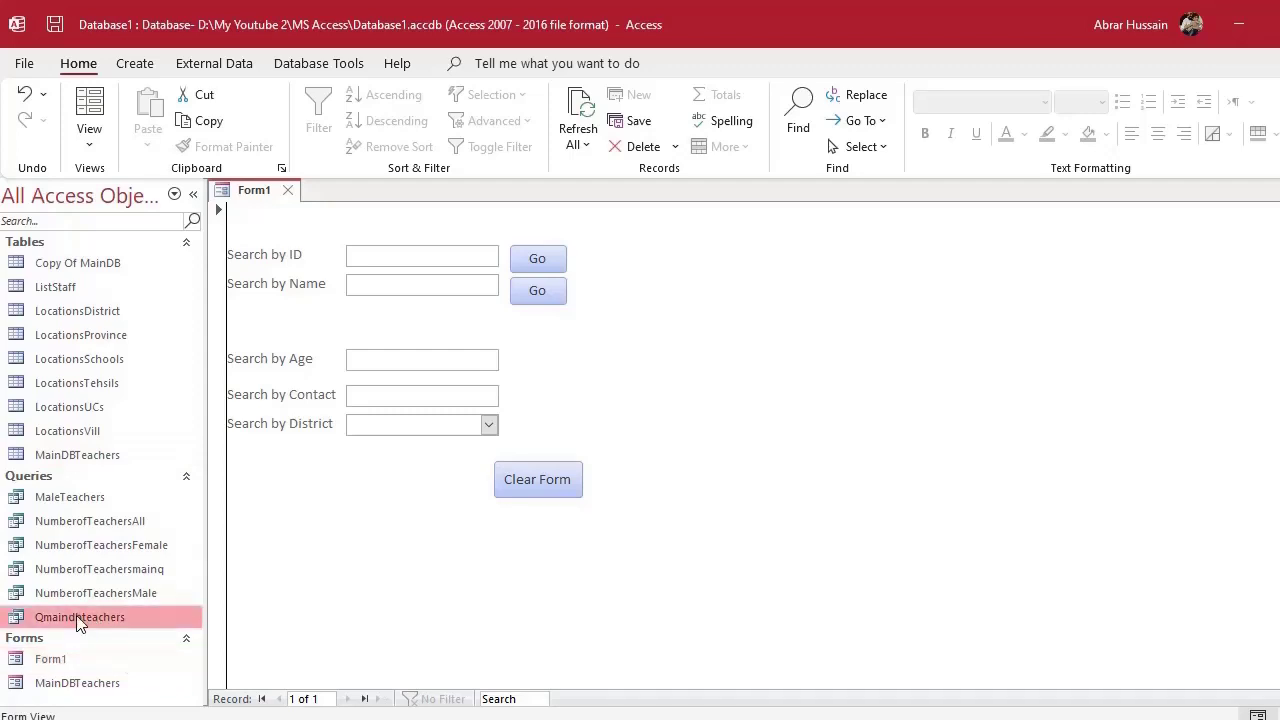
pyautogui.doubleClick(80, 617)
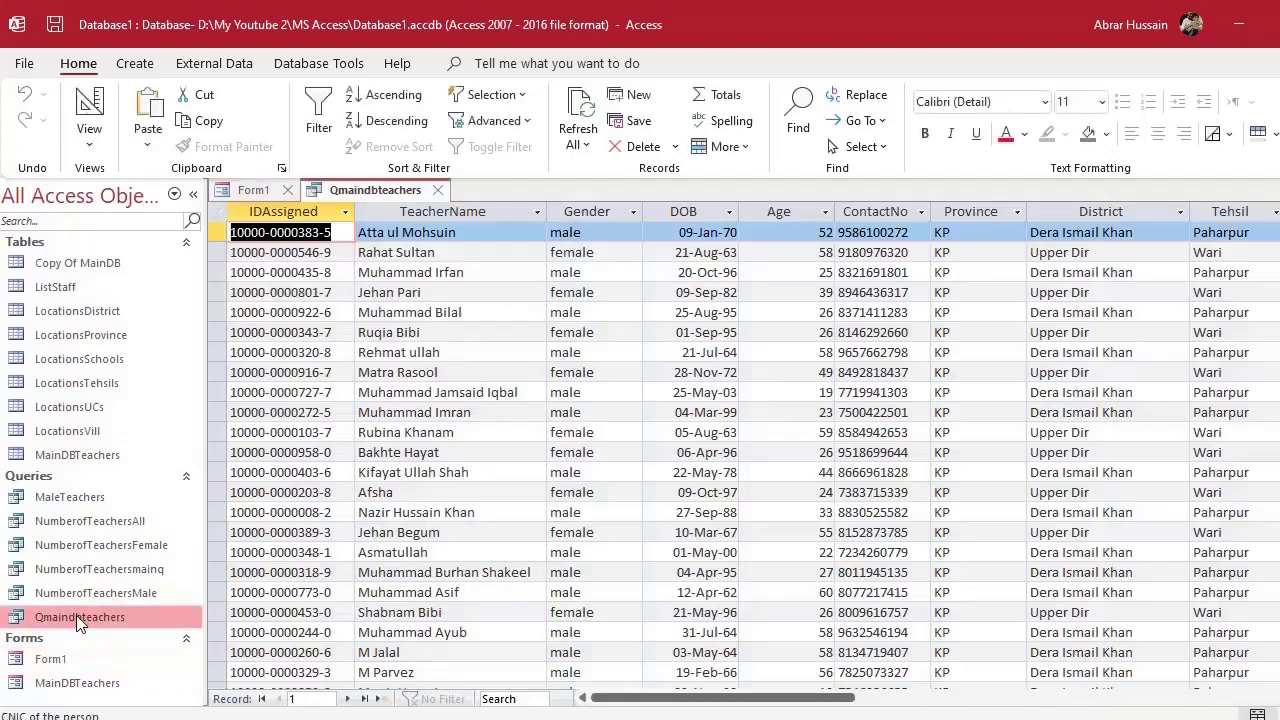
# Close the Qmaindbteachers query and switch Form1 to Design View
pyautogui.click(441, 190)
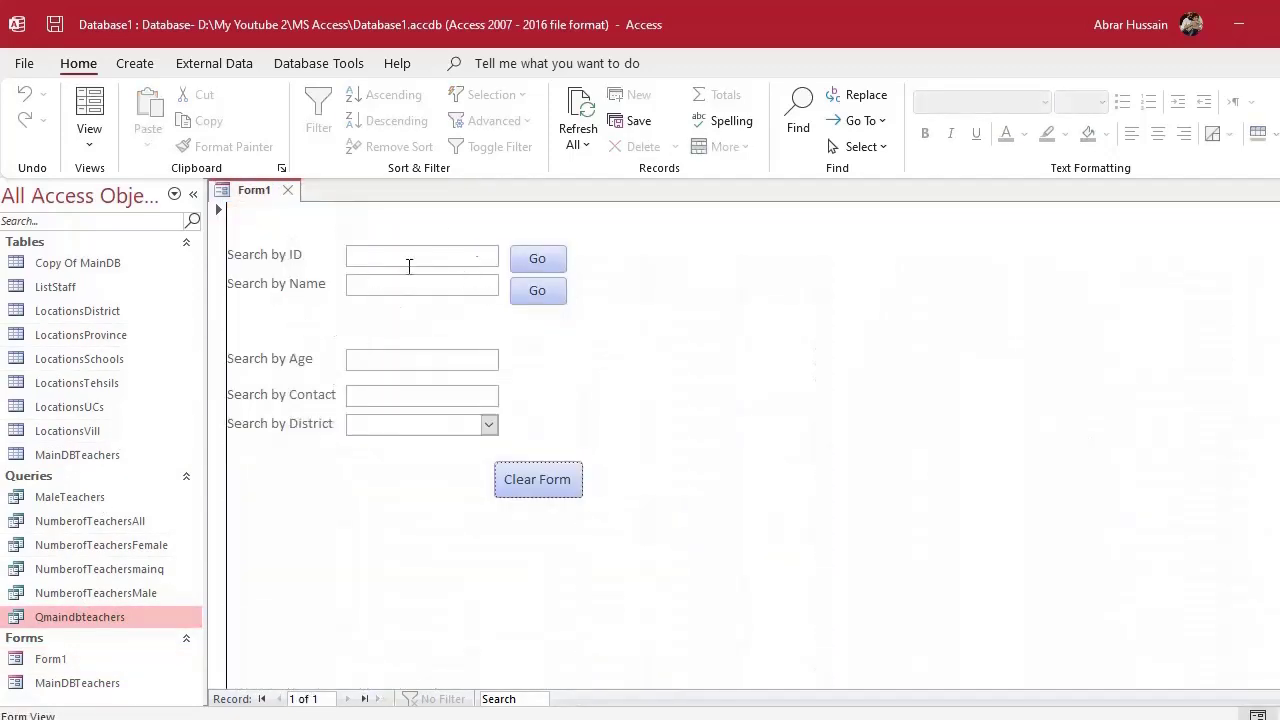
pyautogui.click(405, 283)
pyautogui.click(396, 283)
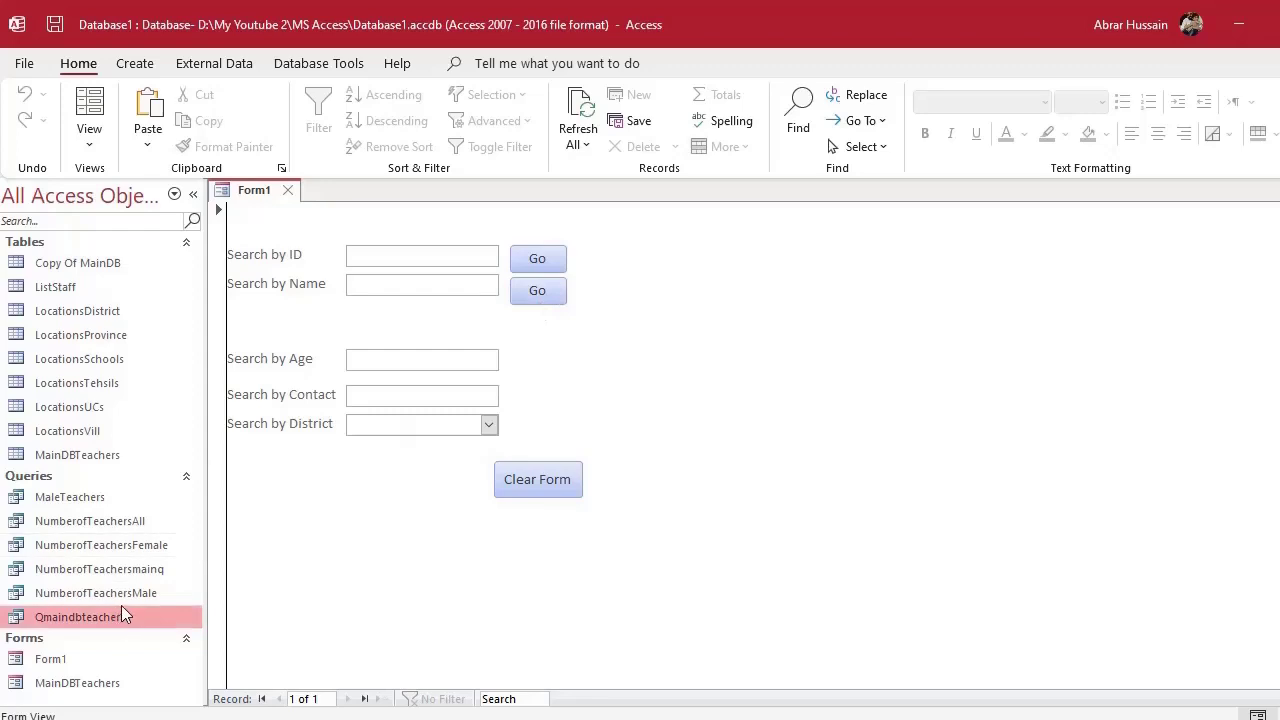
pyautogui.click(89, 138)
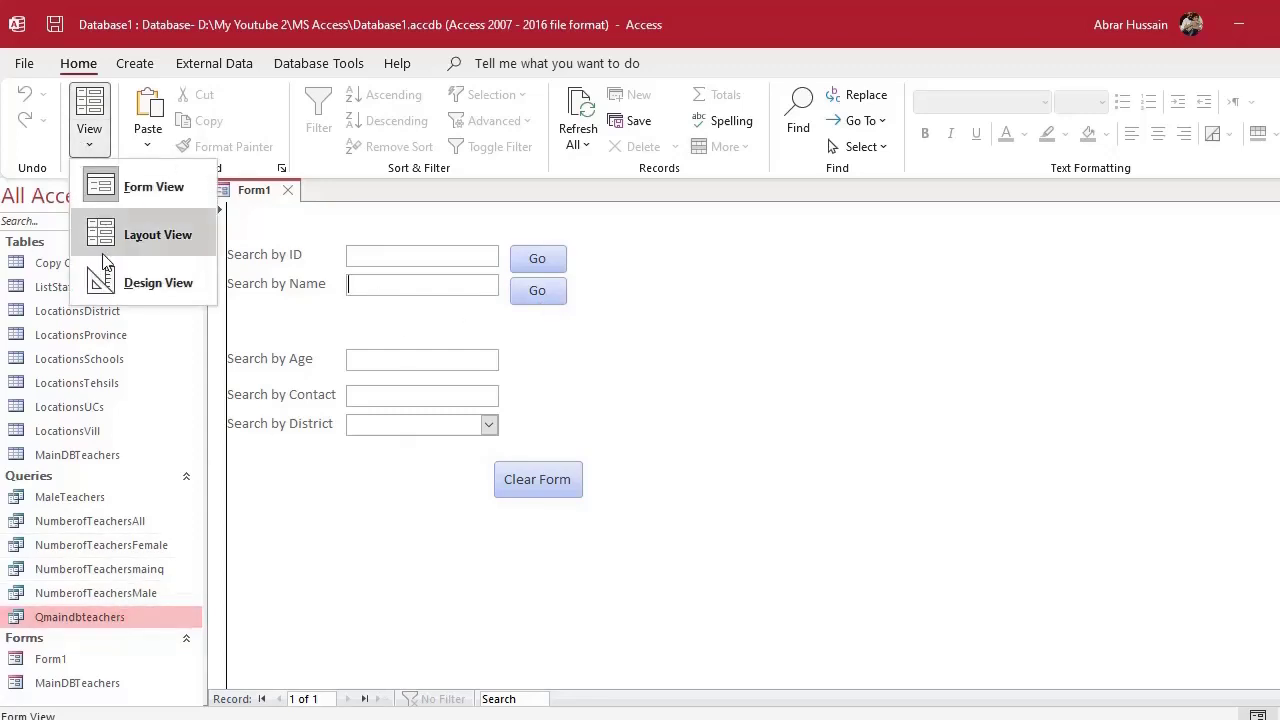
pyautogui.click(108, 282)
pyautogui.click(543, 300)
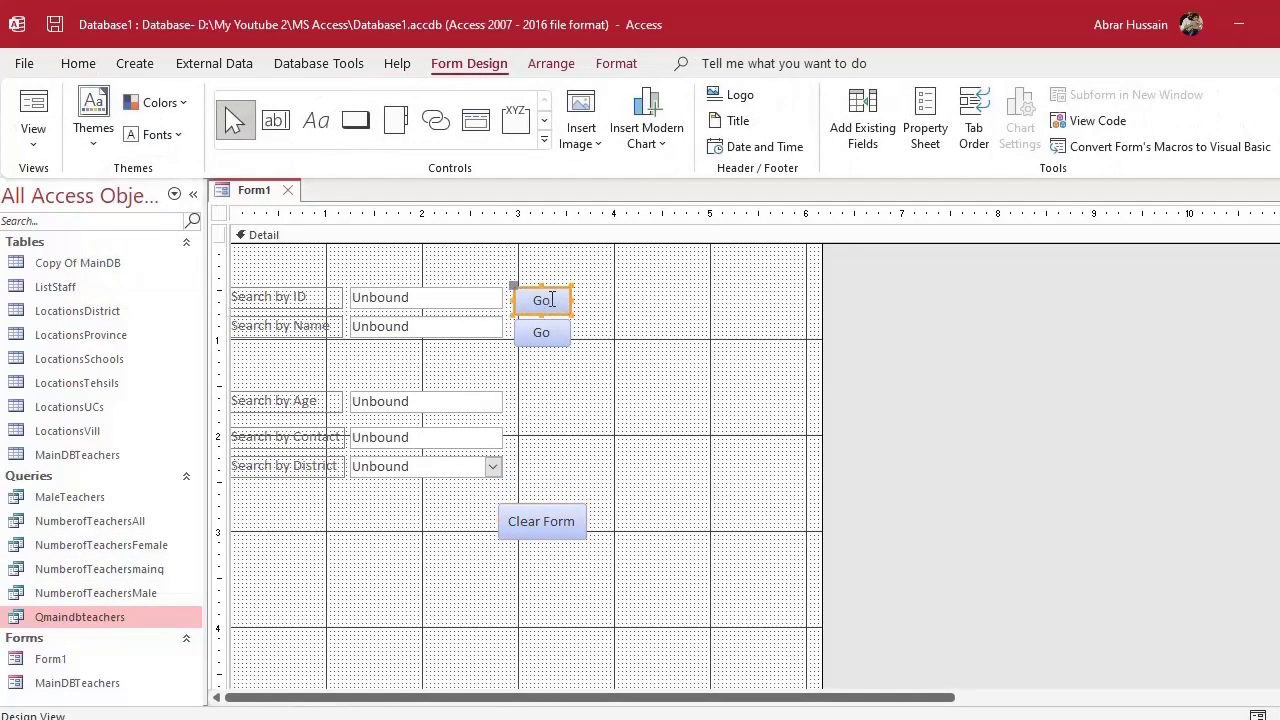
pyautogui.press('Delete')
pyautogui.hotkey('ctrl', 'z')
pyautogui.click(556, 297)
# Create a report based on the Qmaindbteachers query and open it in Design View
pyautogui.click(80, 617)
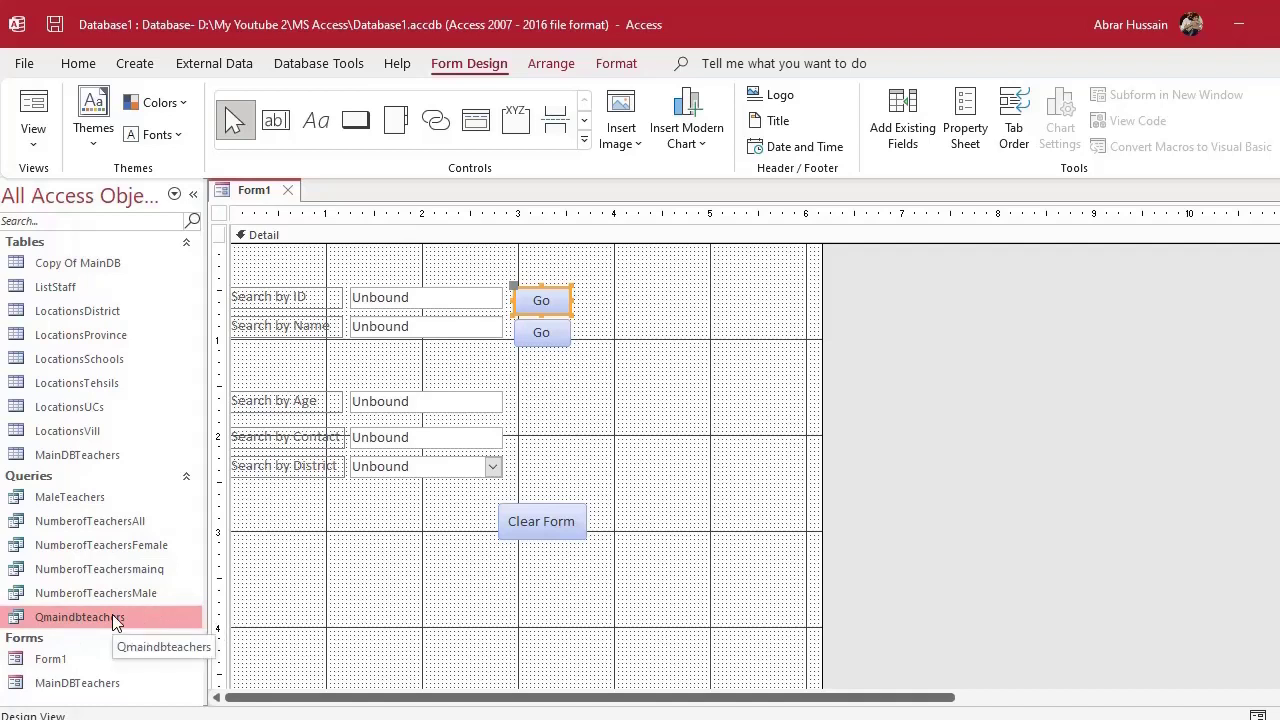
pyautogui.click(138, 64)
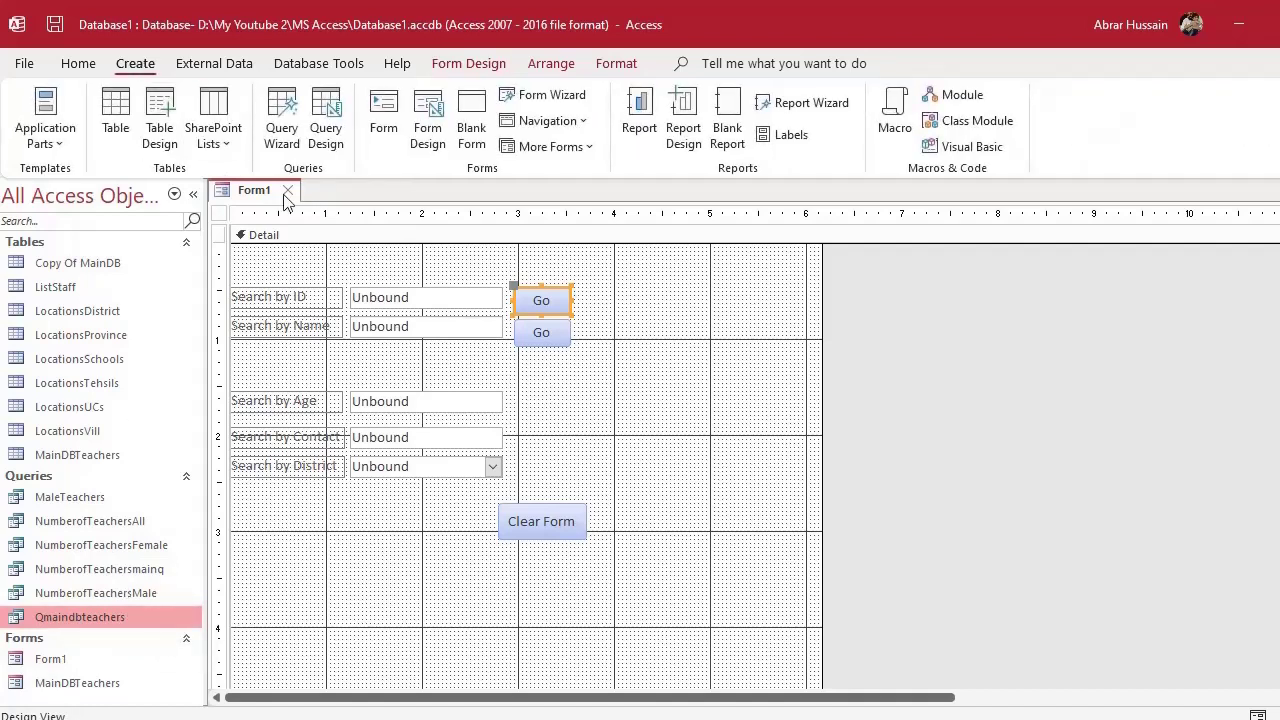
pyautogui.click(640, 110)
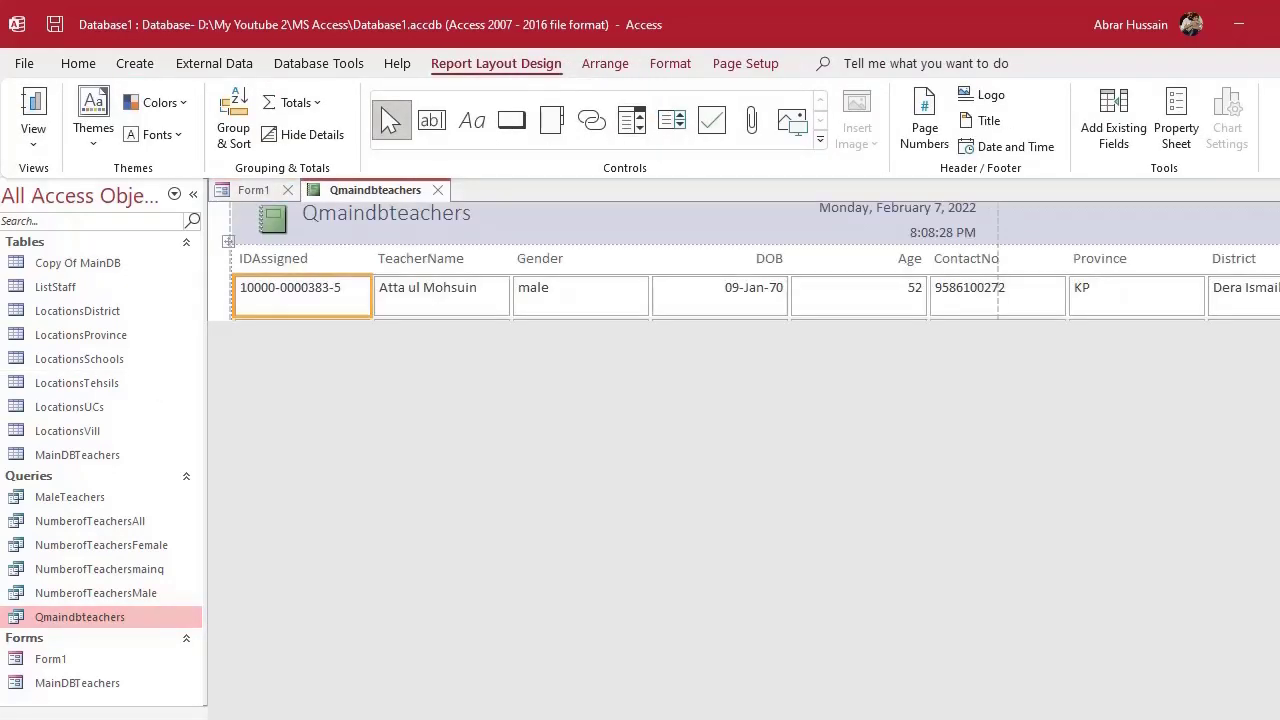
pyautogui.scroll(-10, 791, 406)
pyautogui.scroll(10, 791, 406)
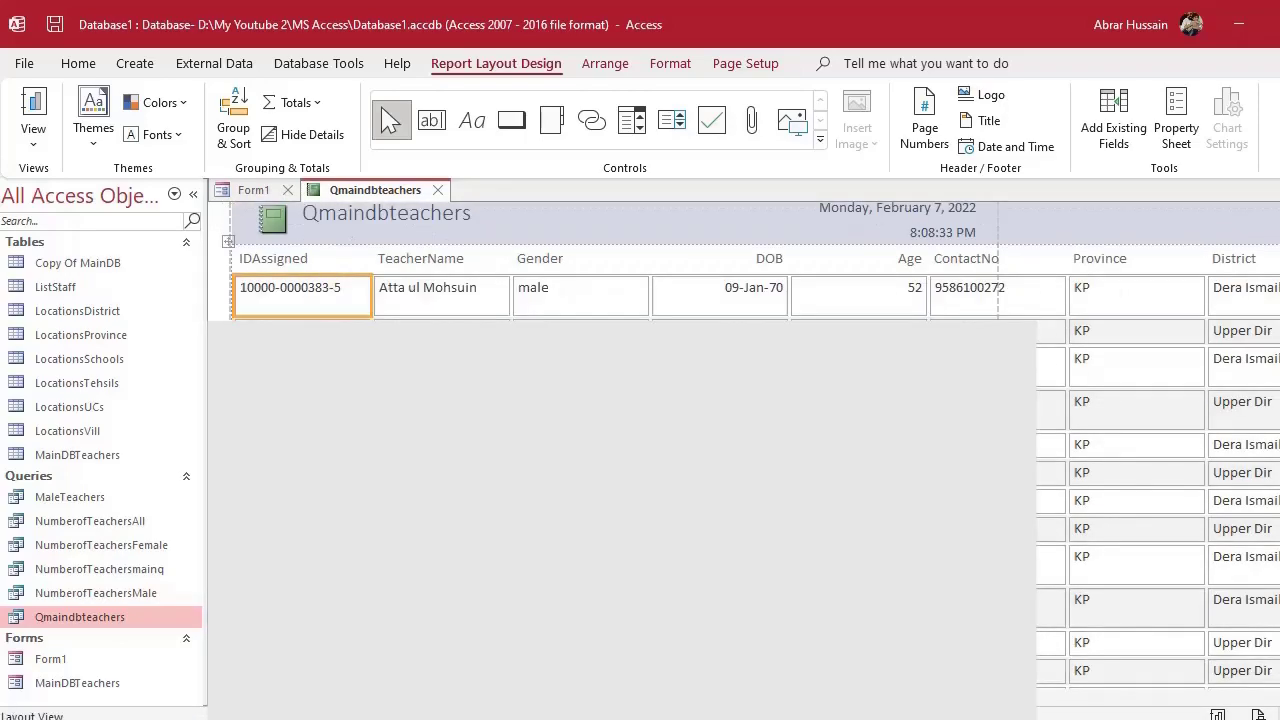
pyautogui.scroll(1, 640, 450)
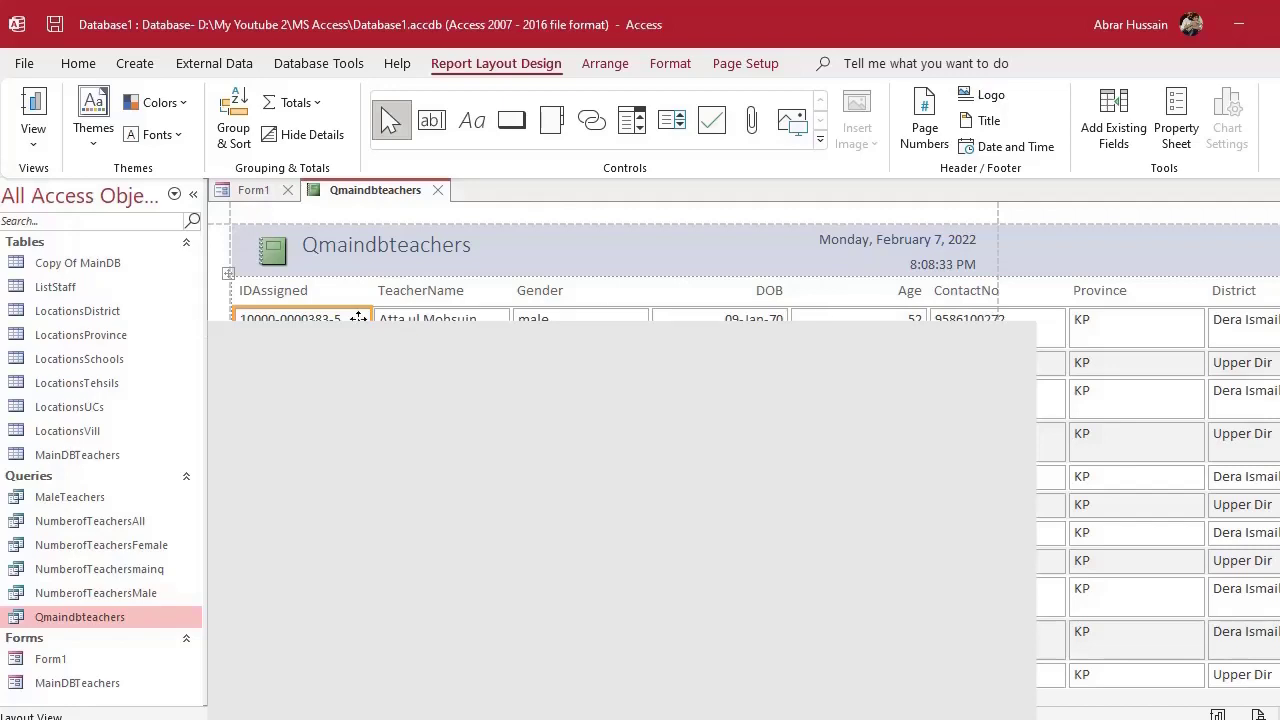
pyautogui.click(40, 146)
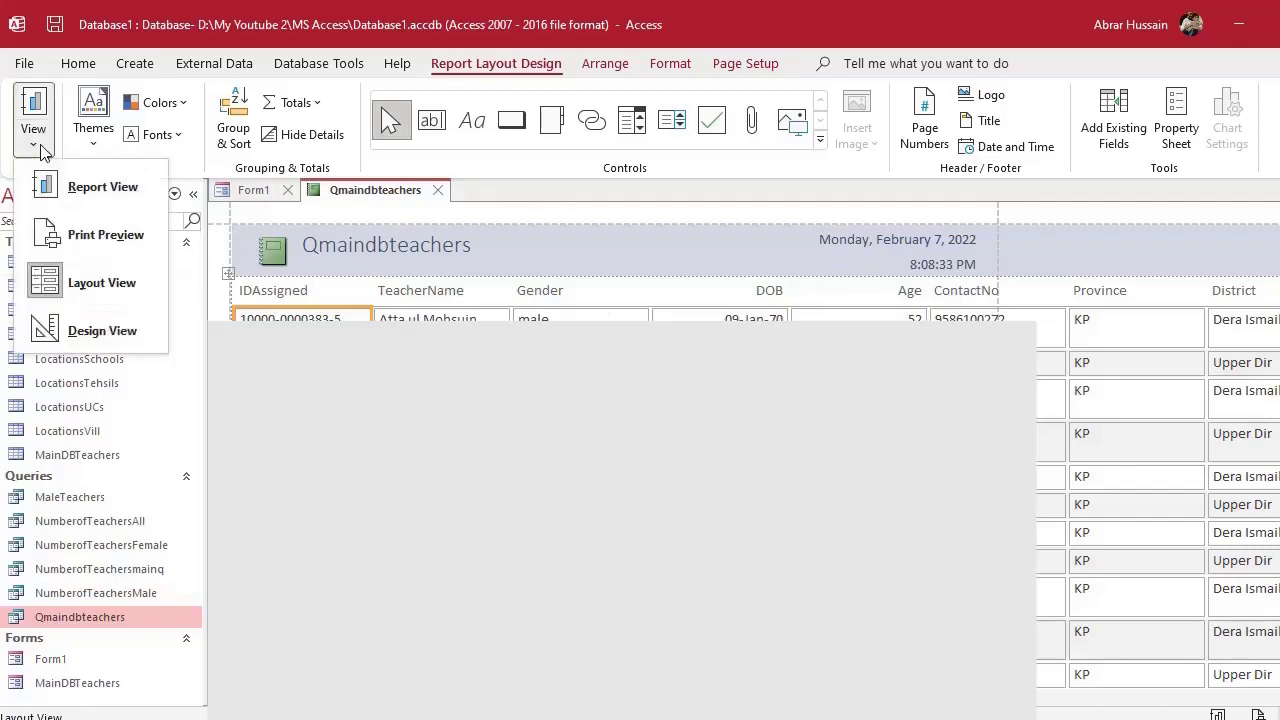
pyautogui.click(105, 332)
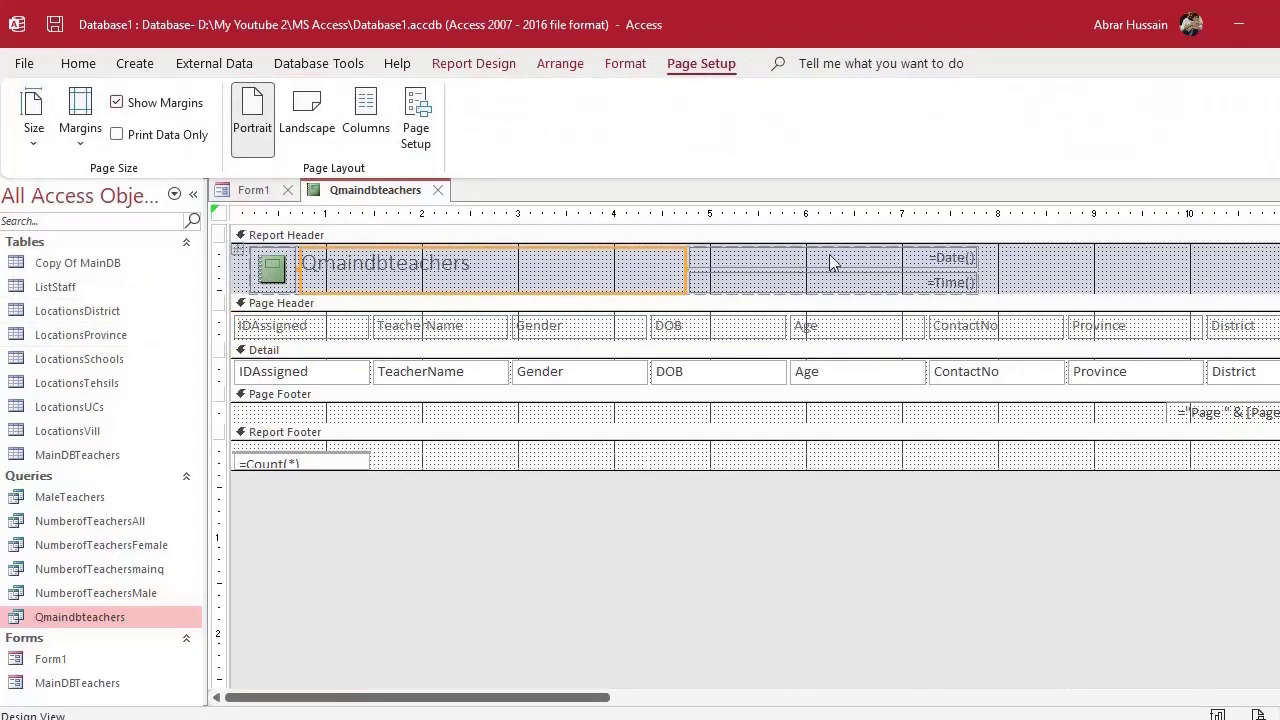
pyautogui.click(829, 262)
pyautogui.click(928, 282)
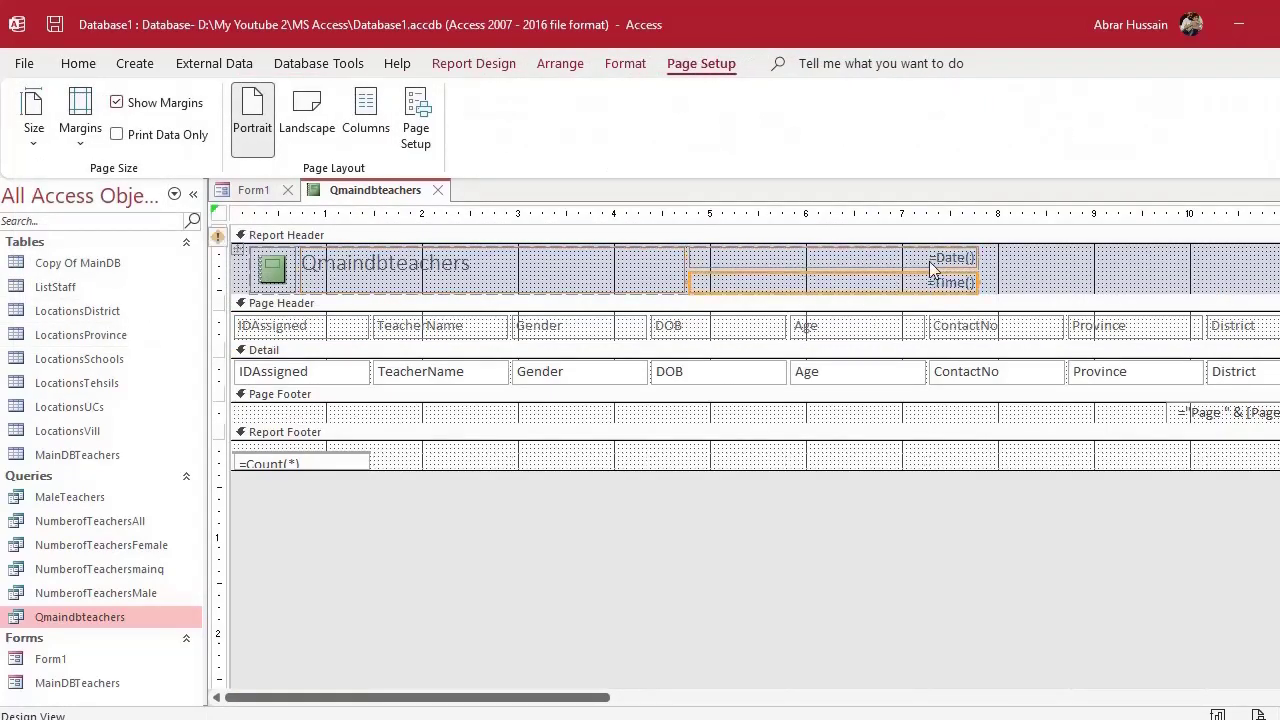
pyautogui.click(935, 257)
pyautogui.click(935, 281)
pyautogui.click(940, 257)
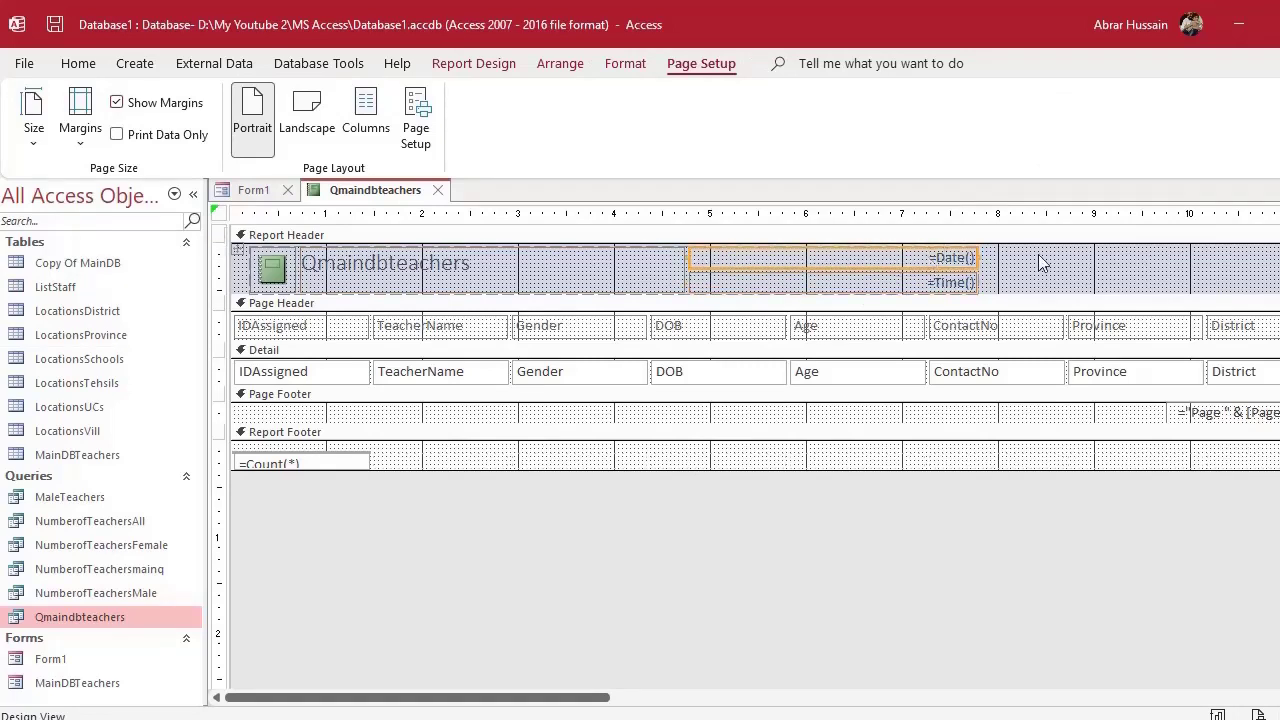
pyautogui.click(1040, 262)
pyautogui.click(950, 260)
pyautogui.click(955, 285)
pyautogui.click(950, 259)
pyautogui.keyDown('shift'); pyautogui.click(955, 285); pyautogui.keyUp('shift')
pyautogui.click(942, 260)
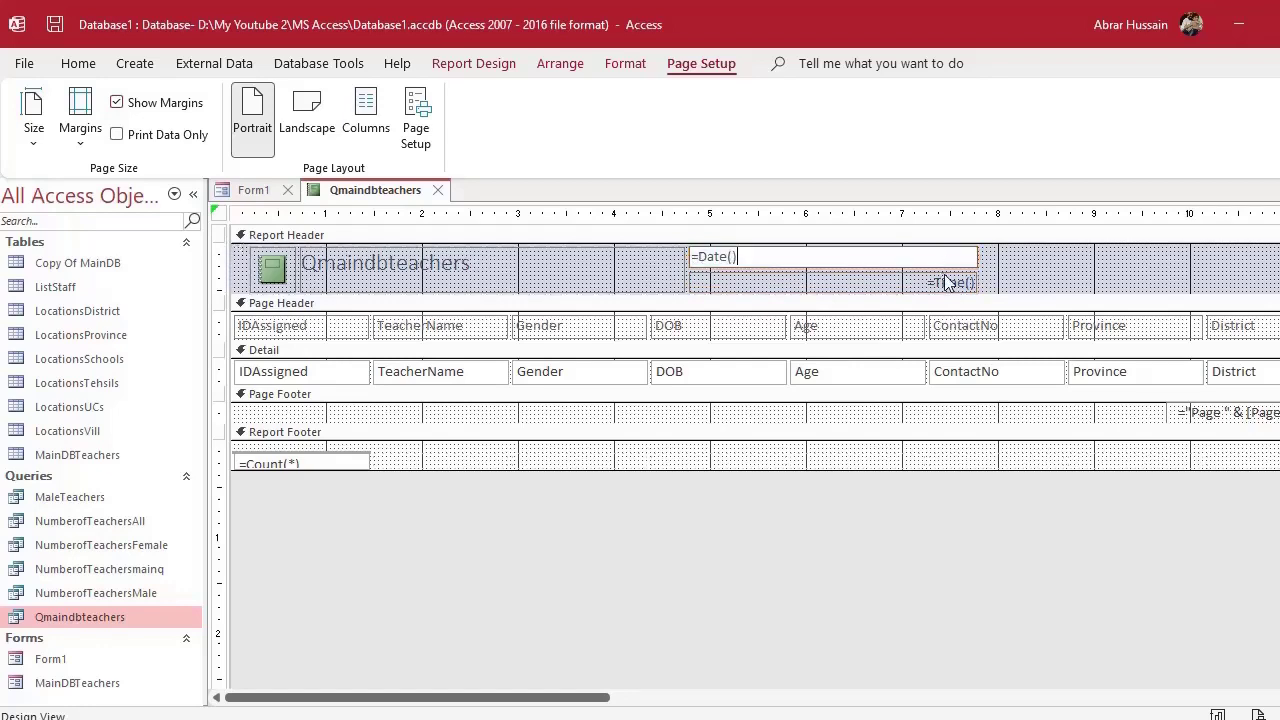
pyautogui.click(948, 282)
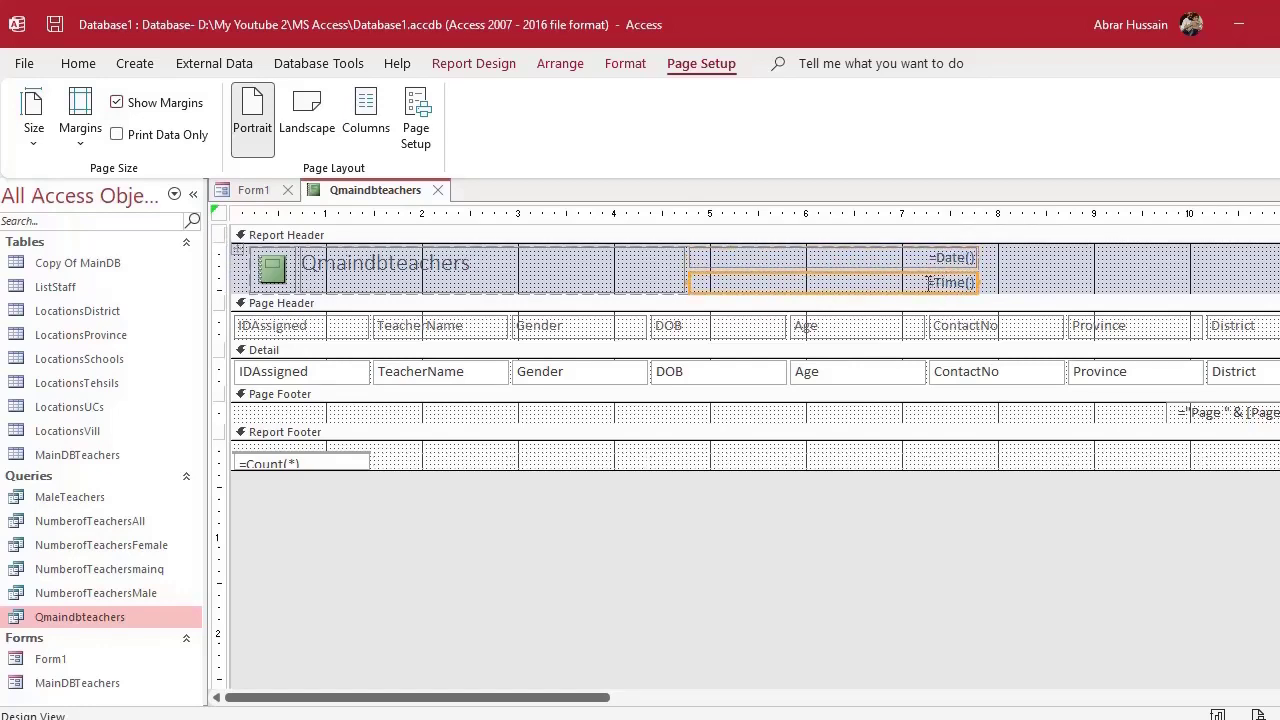
# Change the title in the report header to "Teachers Details"
pyautogui.doubleClick(347, 263)
pyautogui.moveTo(316, 263); pyautogui.dragTo(288, 263)
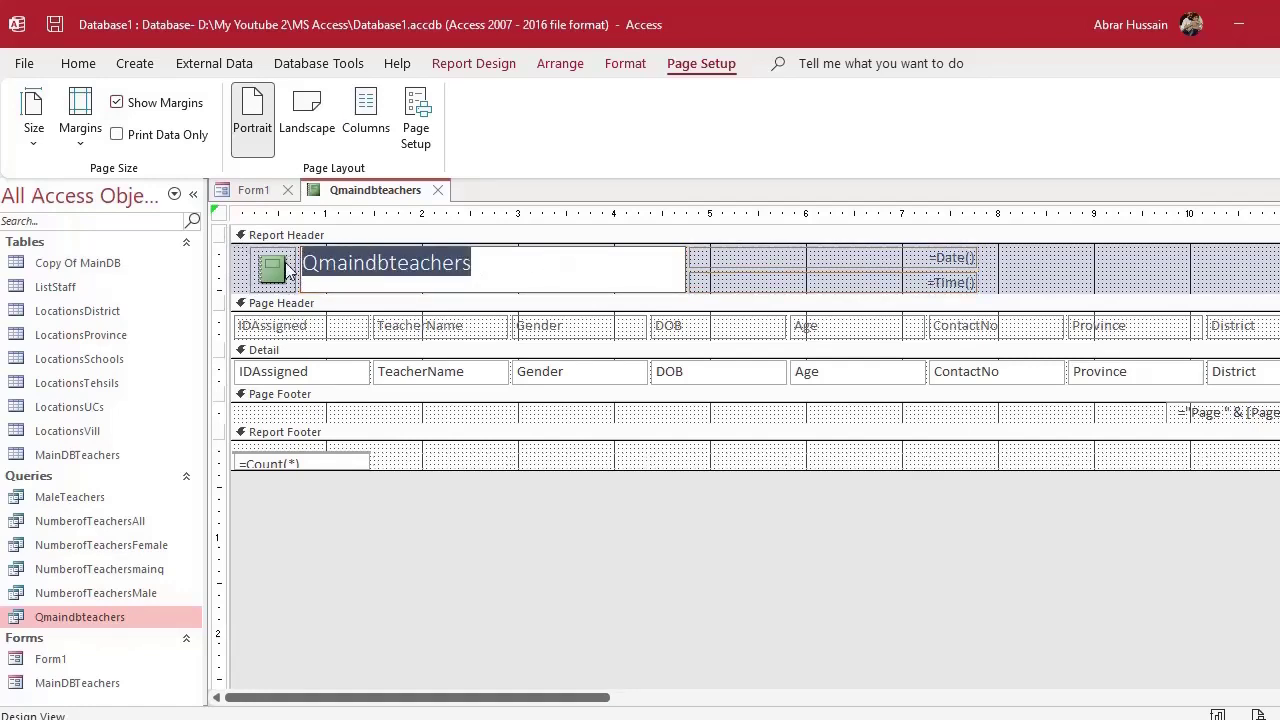
pyautogui.write('Teachers De')
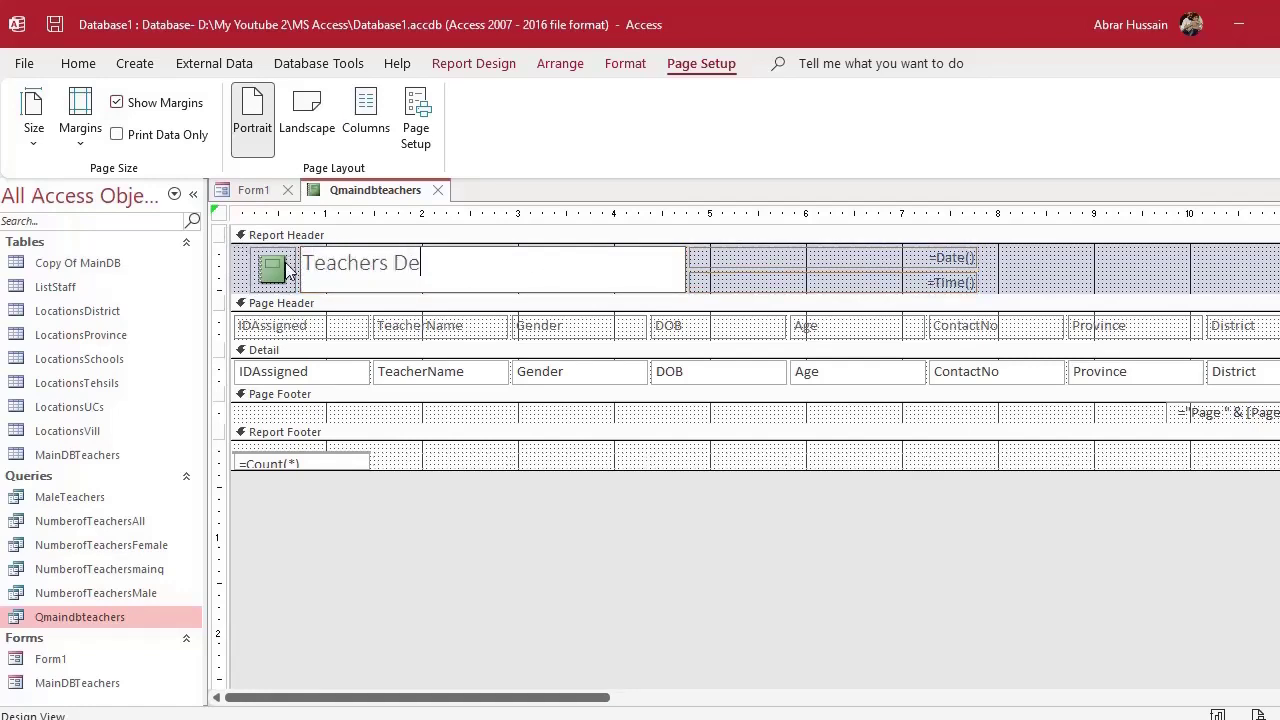
pyautogui.write('tails')
pyautogui.click(264, 276)
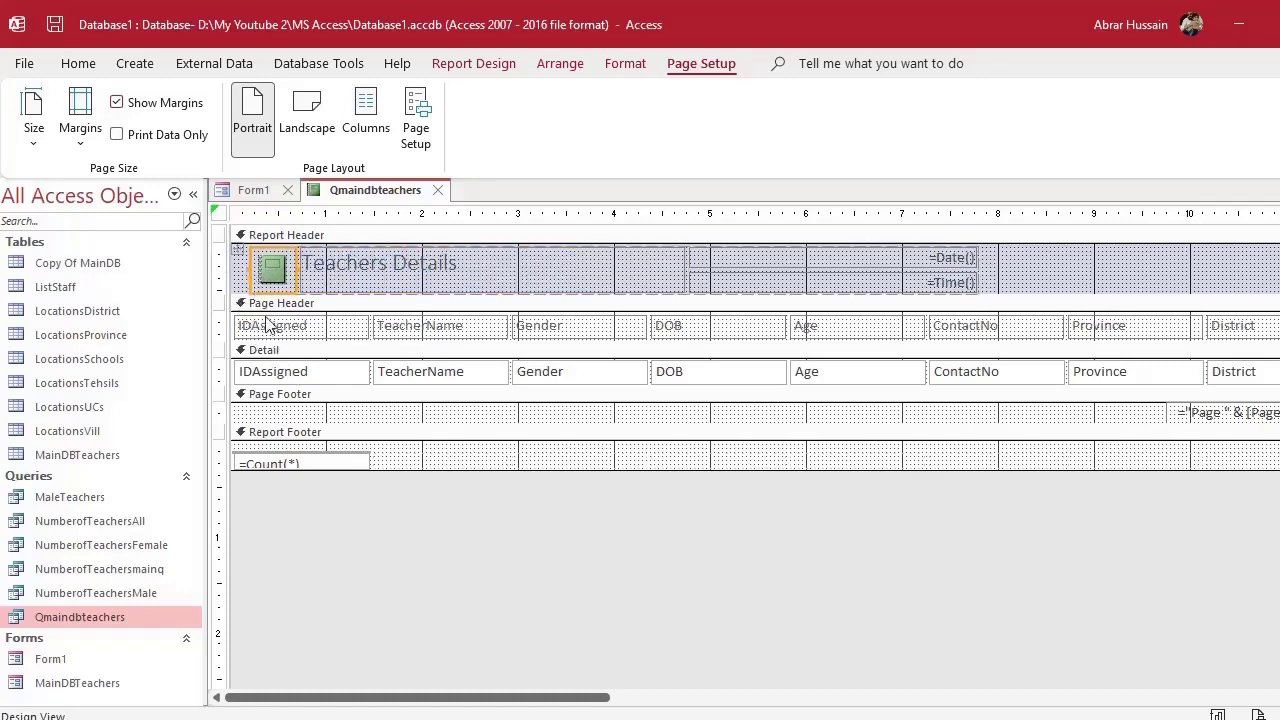
pyautogui.click(268, 325)
pyautogui.click(440, 325)
pyautogui.click(586, 328)
pyautogui.click(704, 325)
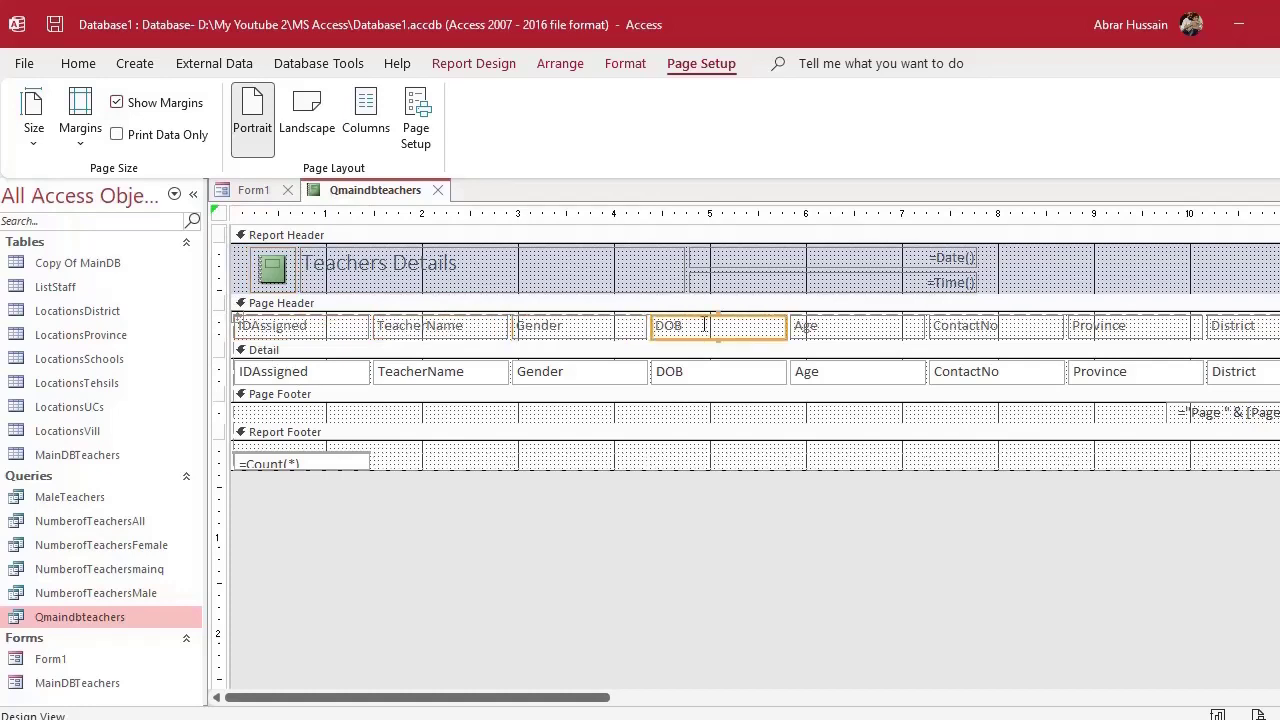
pyautogui.click(832, 328)
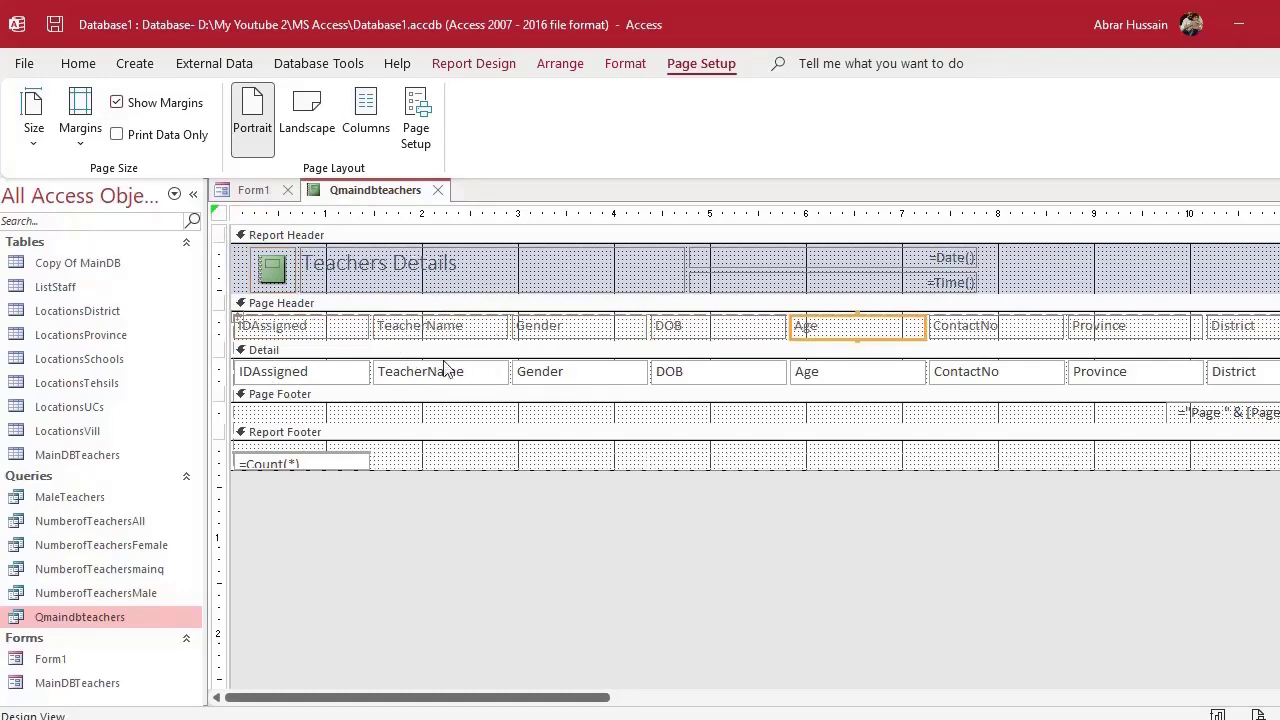
pyautogui.click(280, 327)
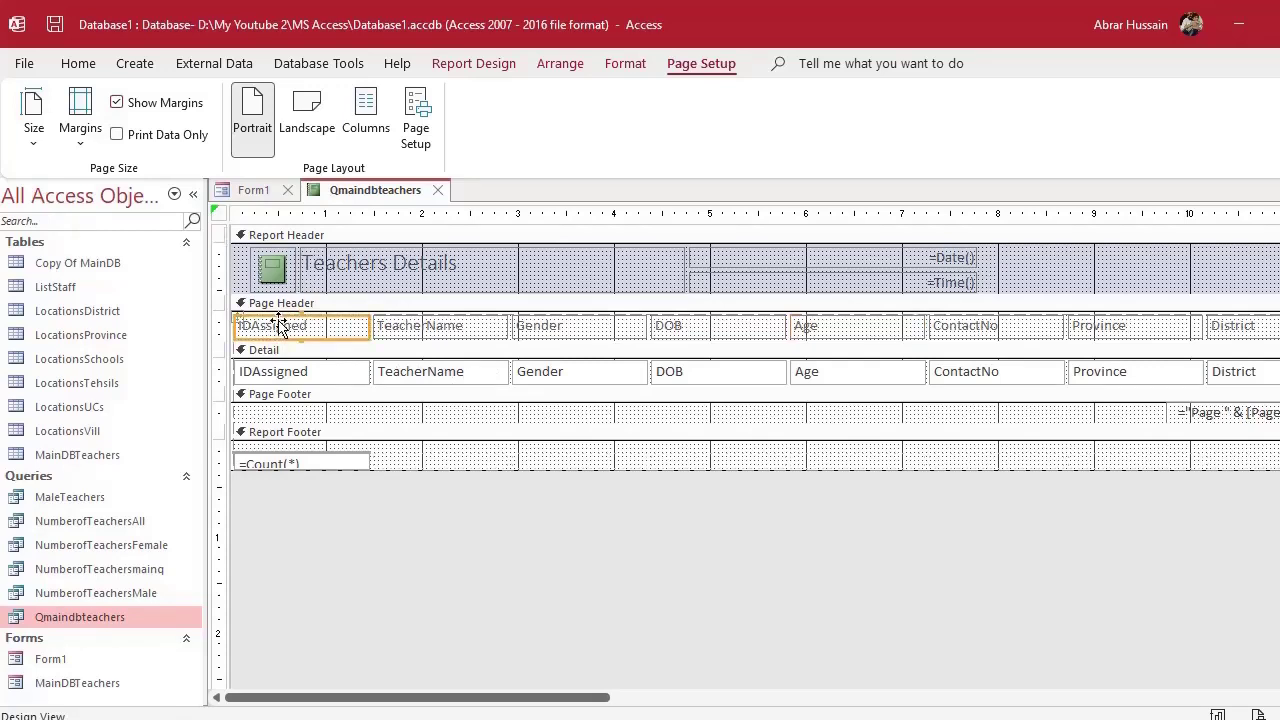
pyautogui.click(417, 565)
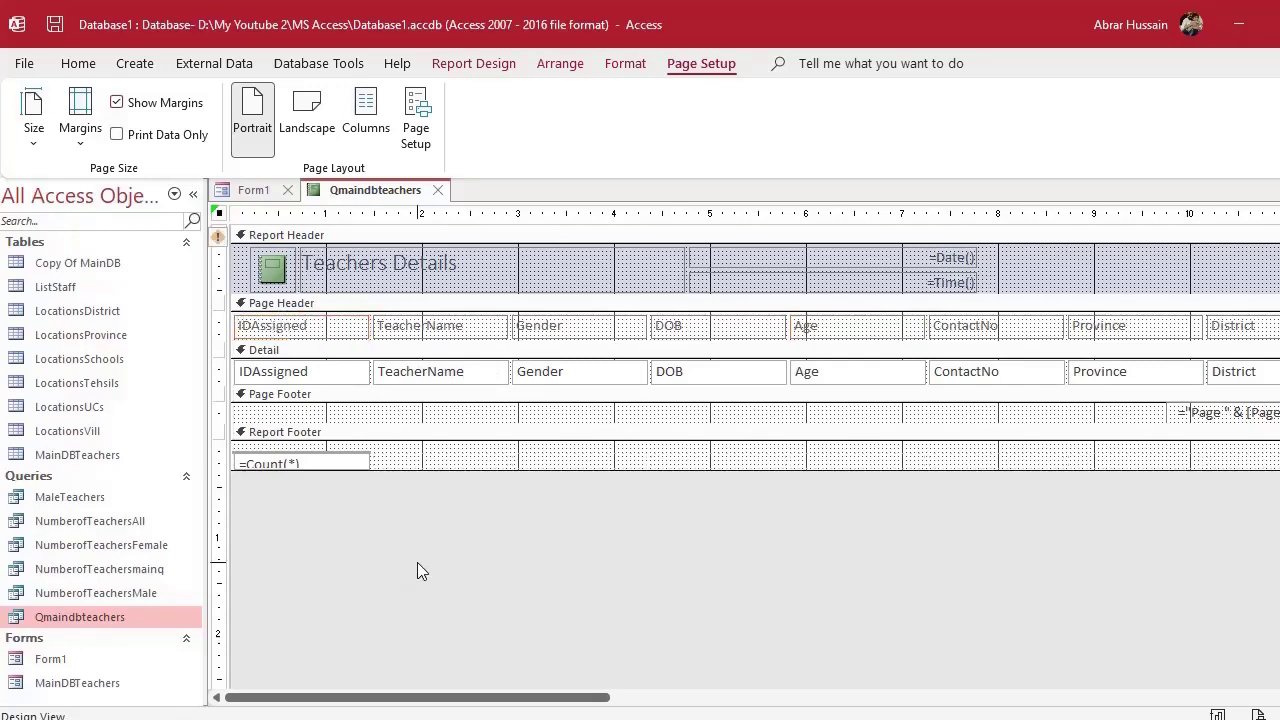
# Delete the whole IDAssigned and DOB columns from the report, including their headings, detail fields and footer cells
pyautogui.click(284, 327)
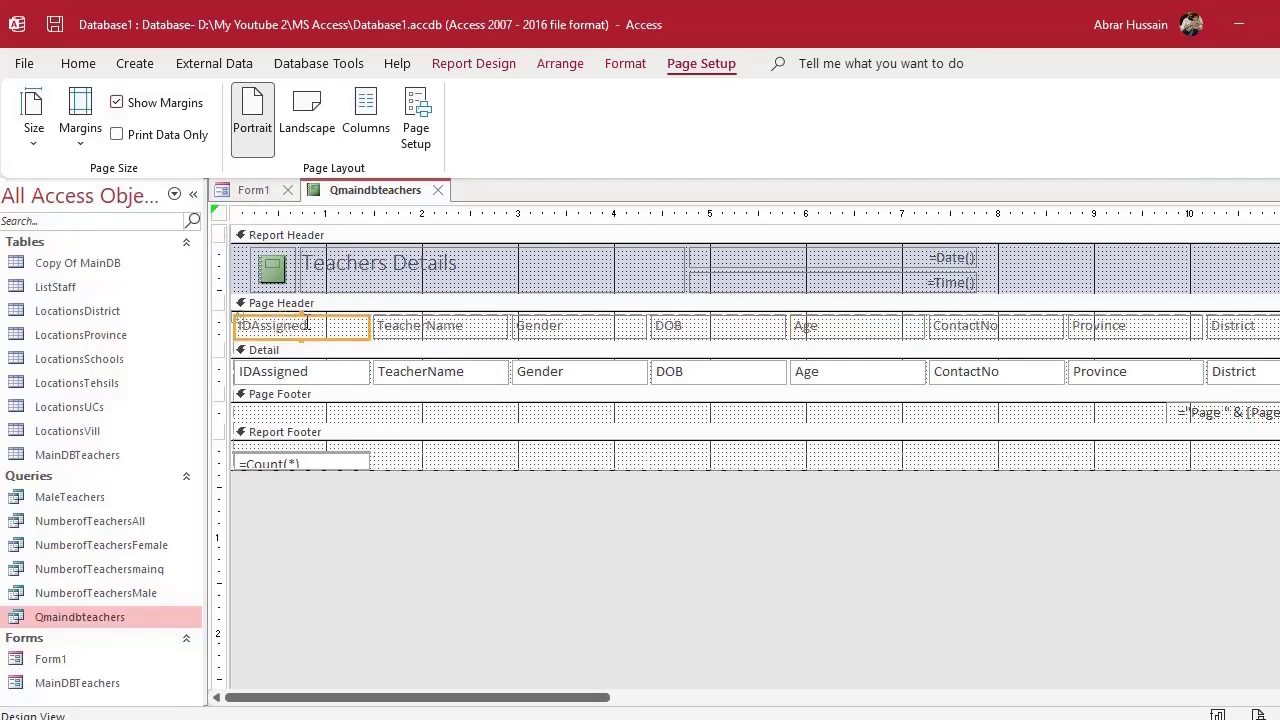
pyautogui.click(281, 312)
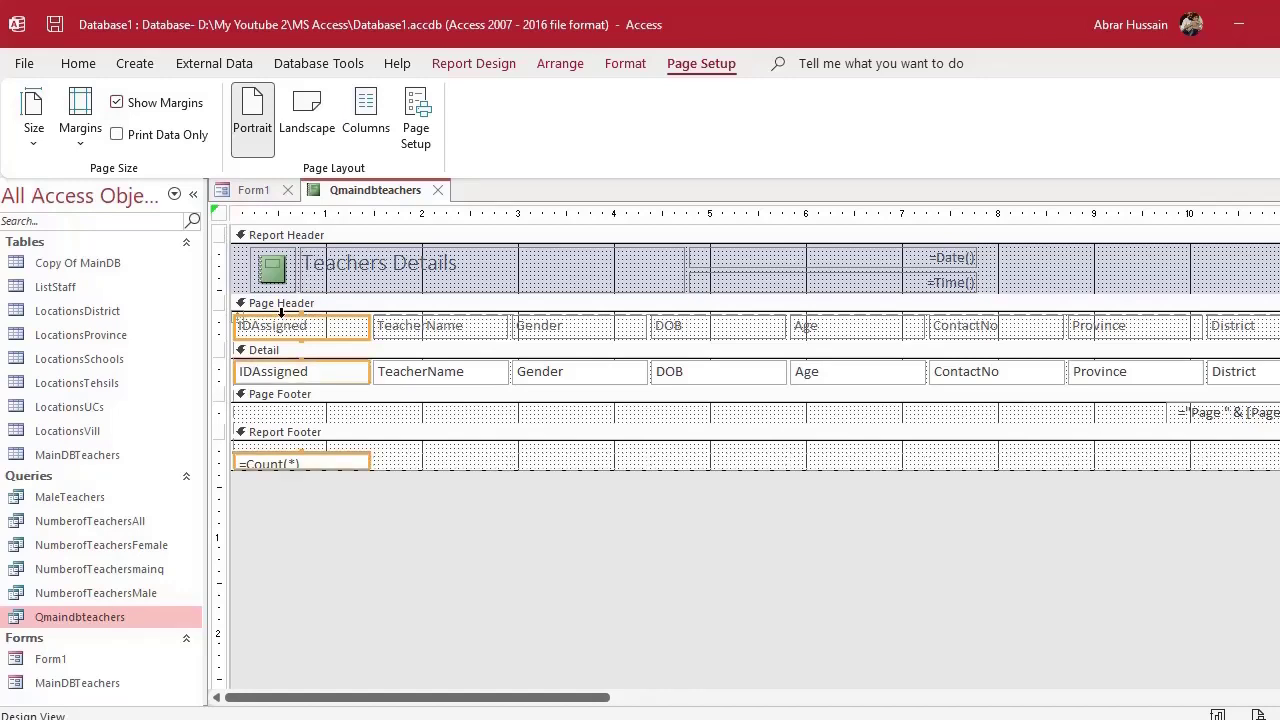
pyautogui.press('Delete')
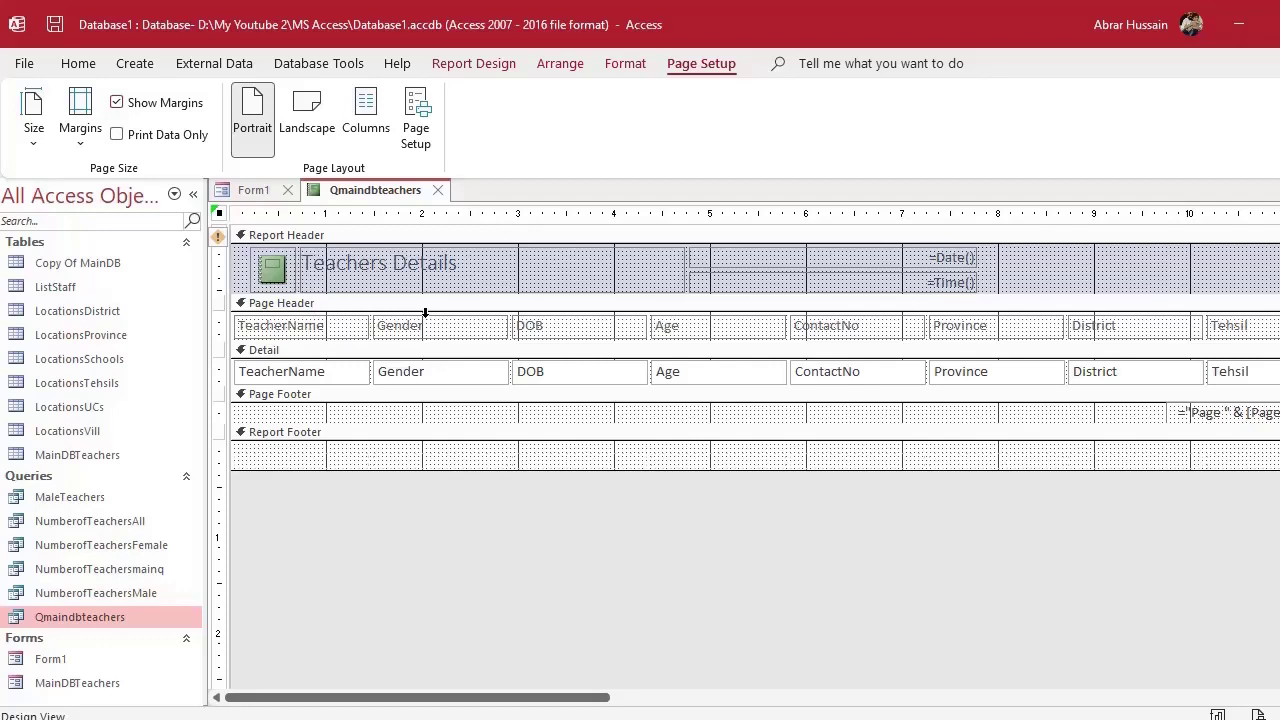
pyautogui.click(541, 312)
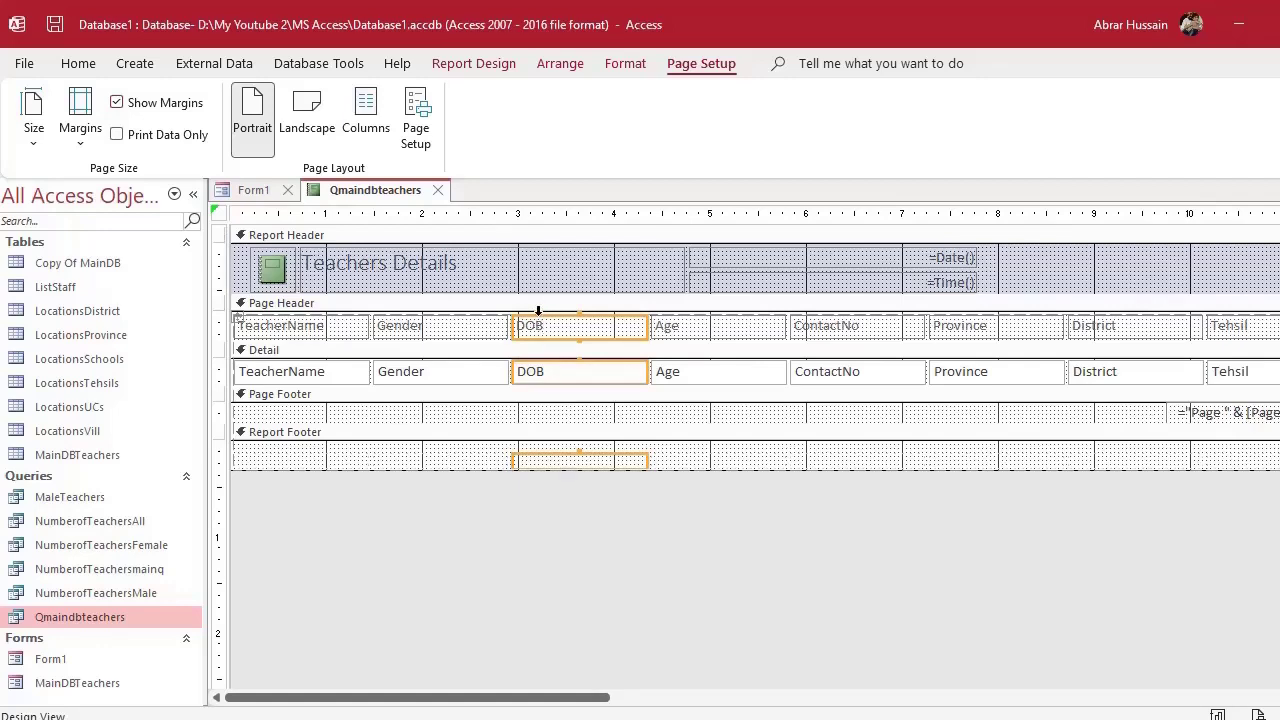
pyautogui.press('Delete')
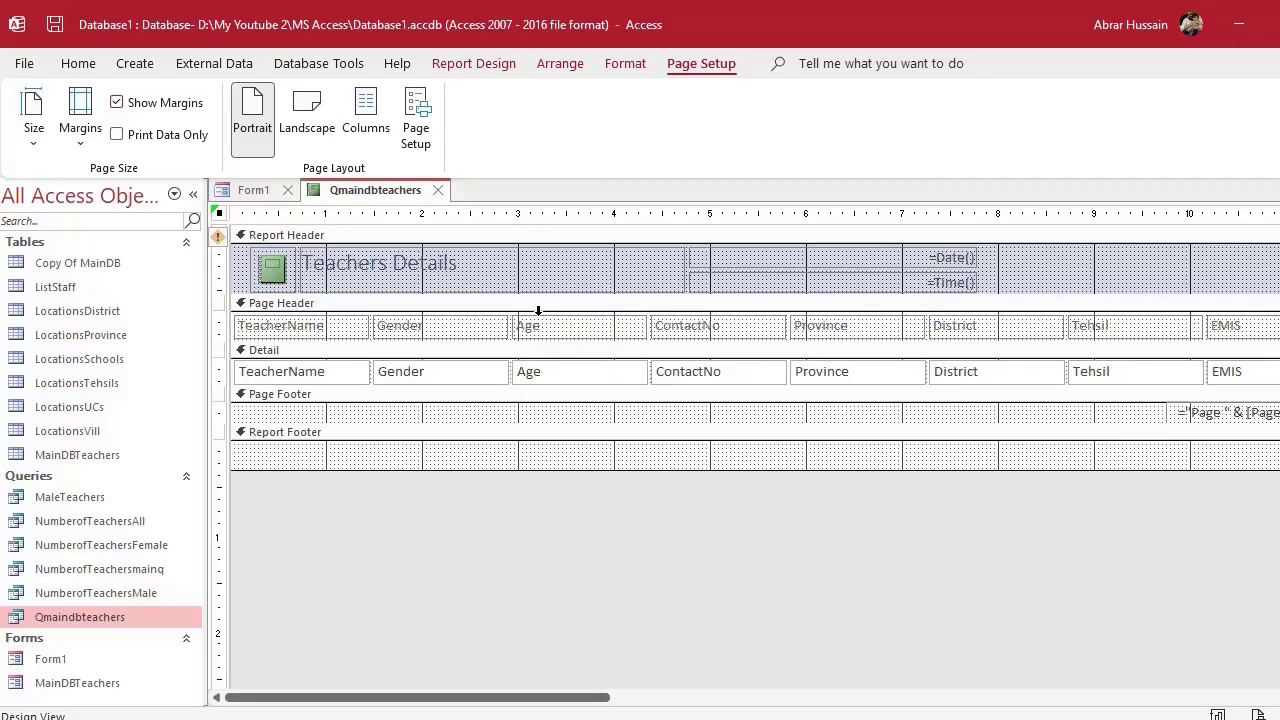
# Narrow the report's Age and Gender columns to roughly the width of their headings
pyautogui.moveTo(649, 325); pyautogui.dragTo(552, 338)
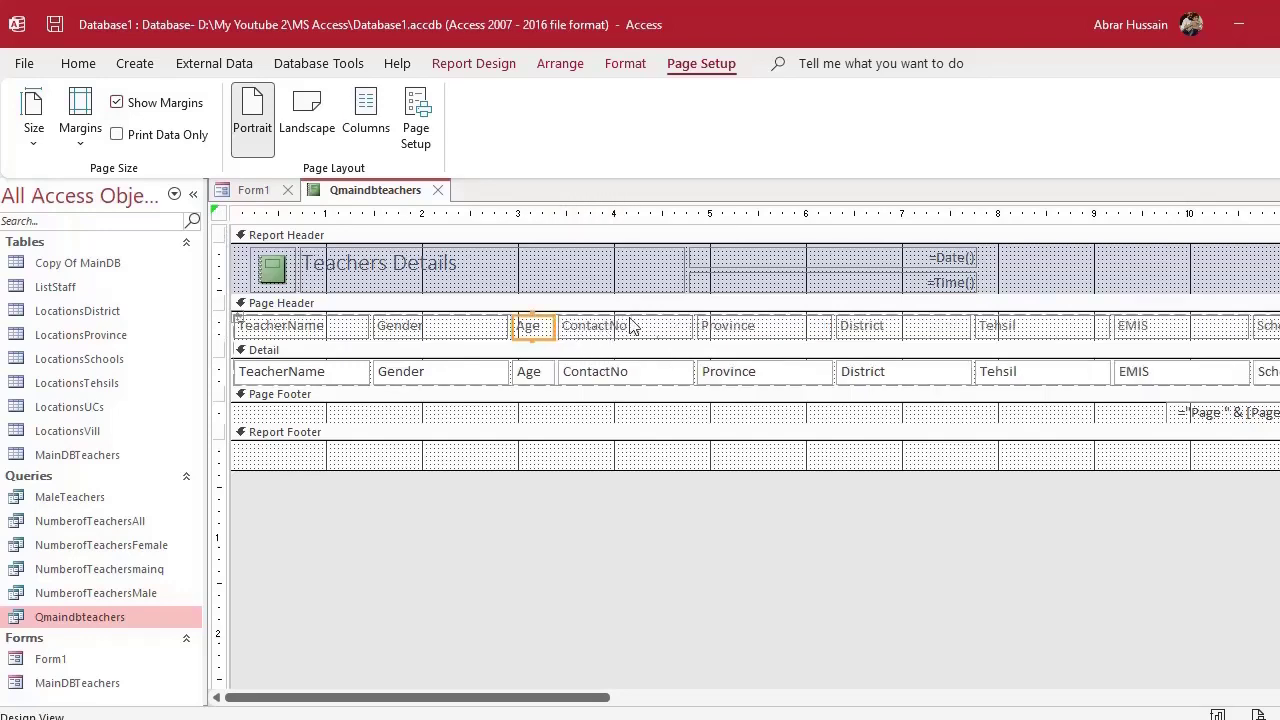
pyautogui.click(474, 333)
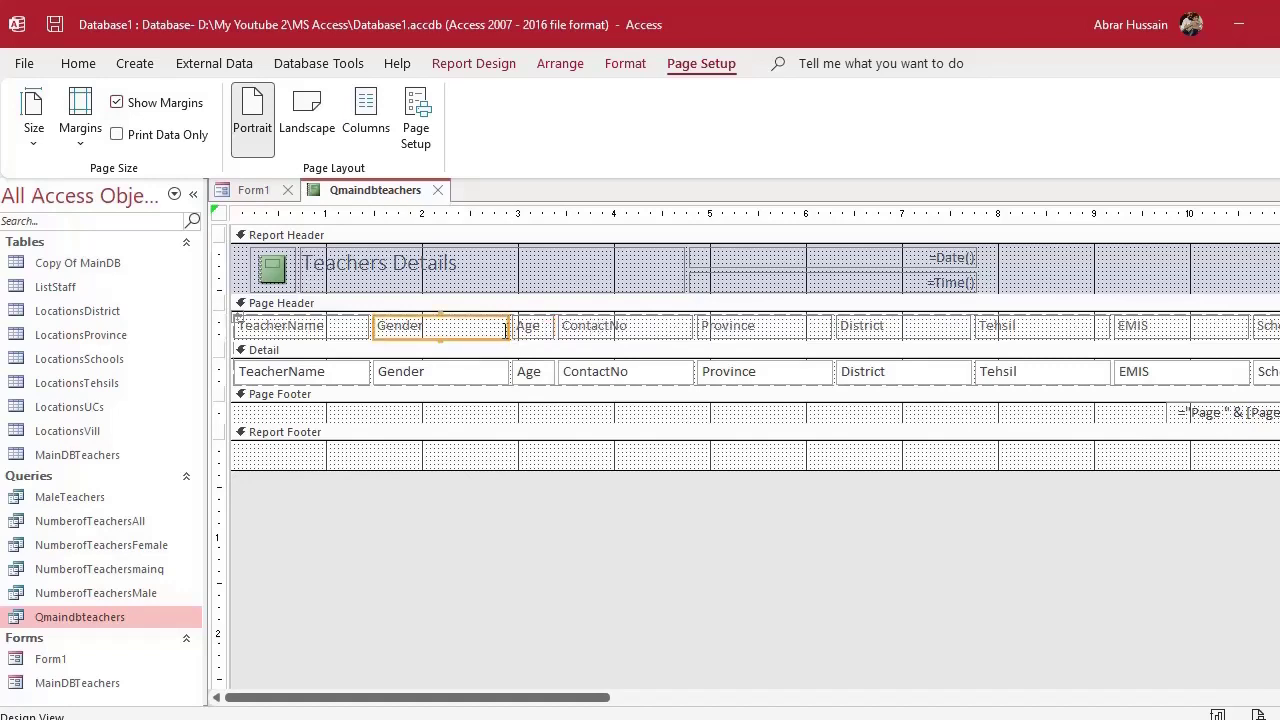
pyautogui.moveTo(507, 329); pyautogui.dragTo(434, 330)
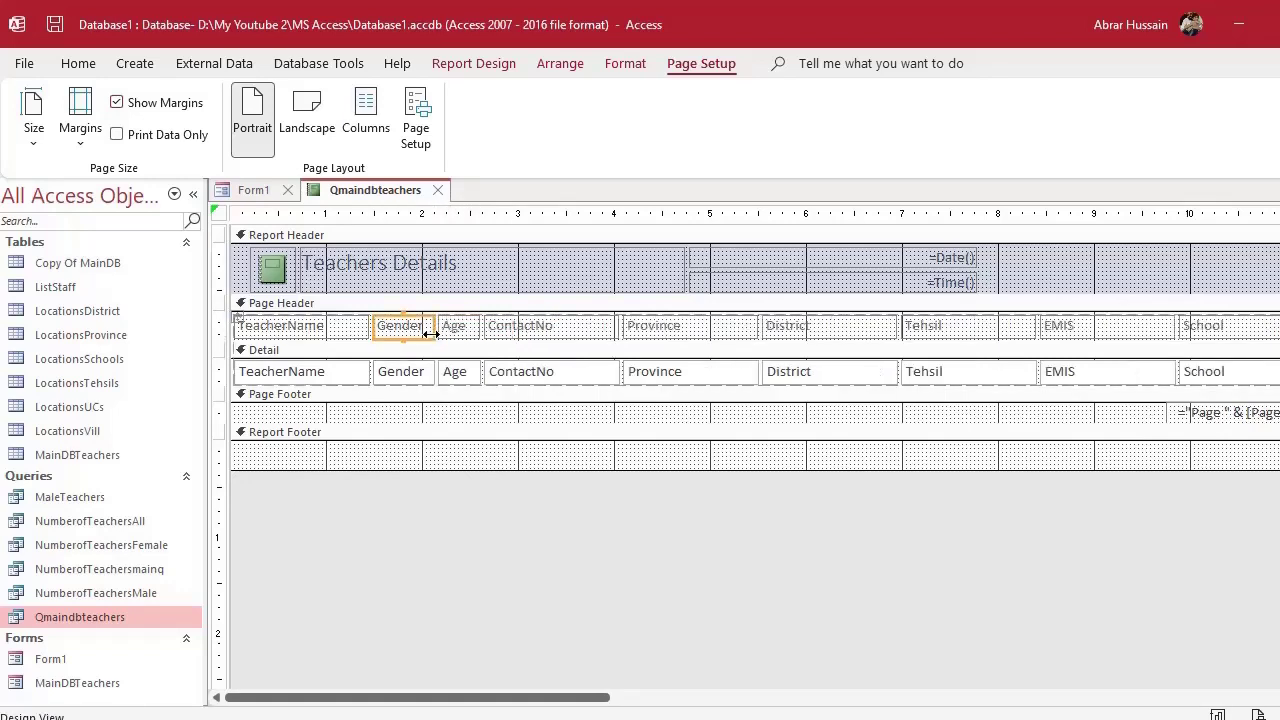
pyautogui.click(338, 334)
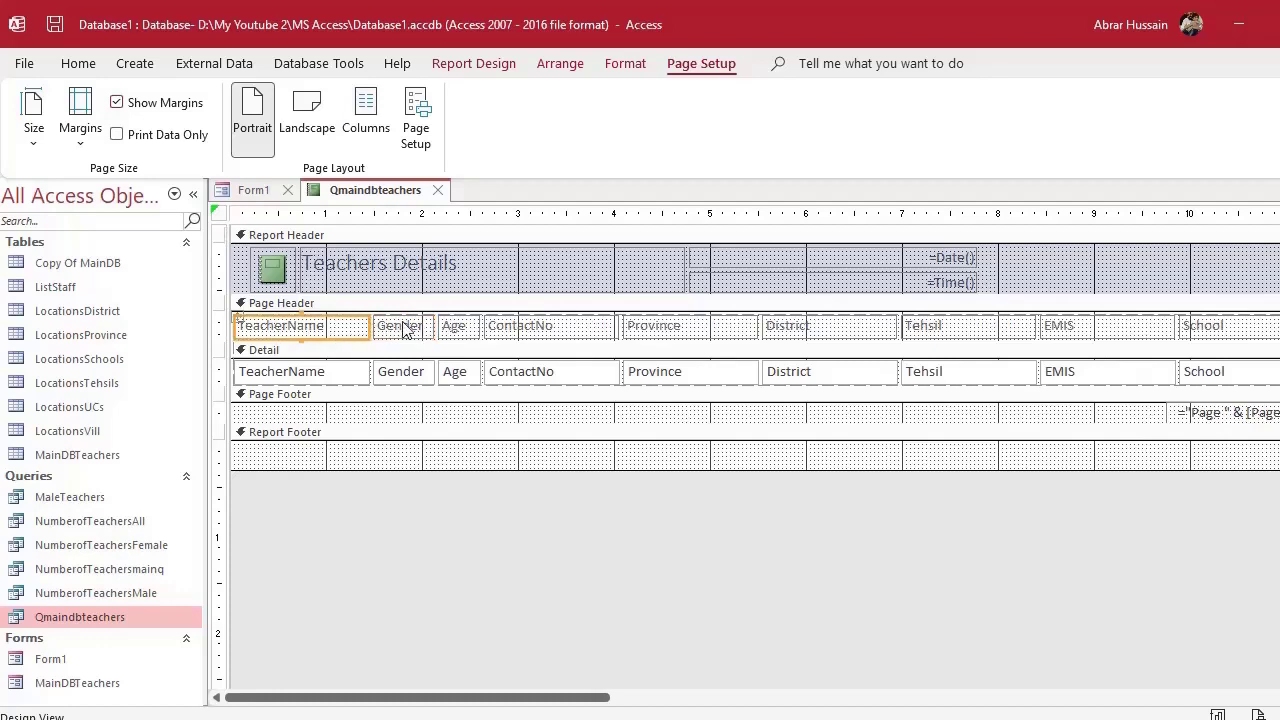
pyautogui.click(405, 330)
# Narrow the report's ContactNo column slightly and its Province column to a little wider than the heading
pyautogui.click(535, 329)
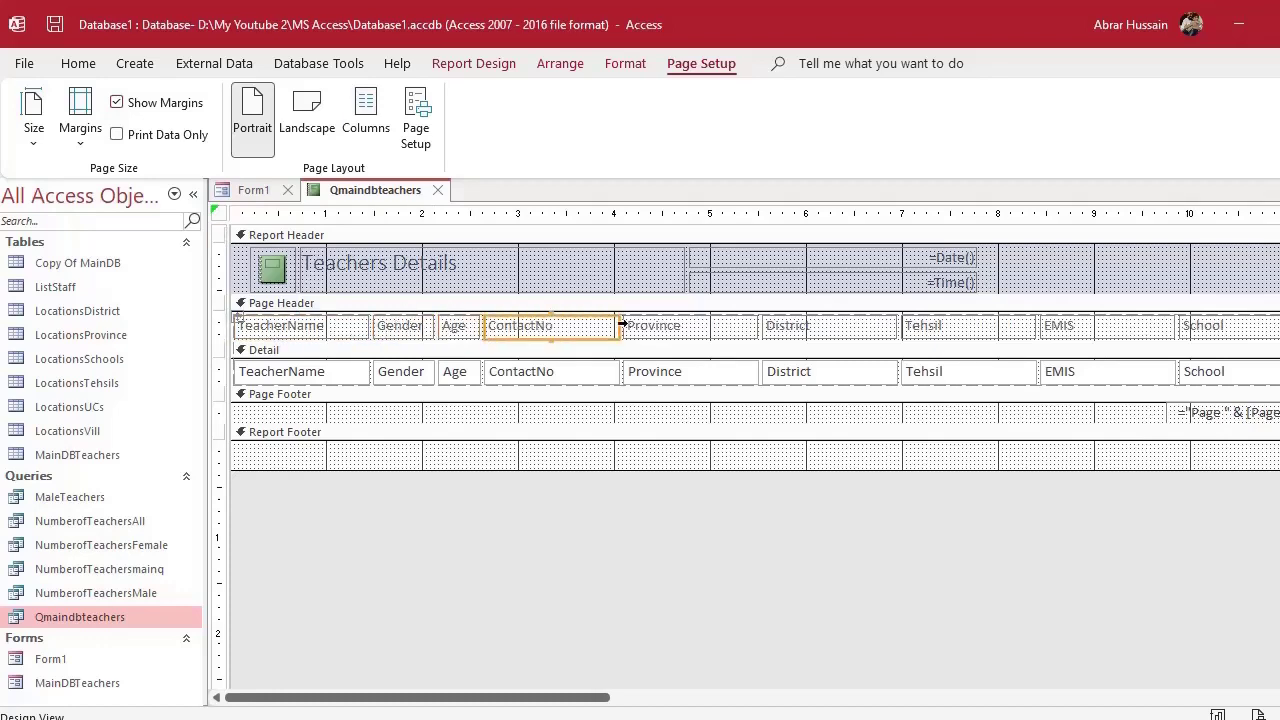
pyautogui.moveTo(617, 325); pyautogui.dragTo(604, 328)
pyautogui.click(668, 333)
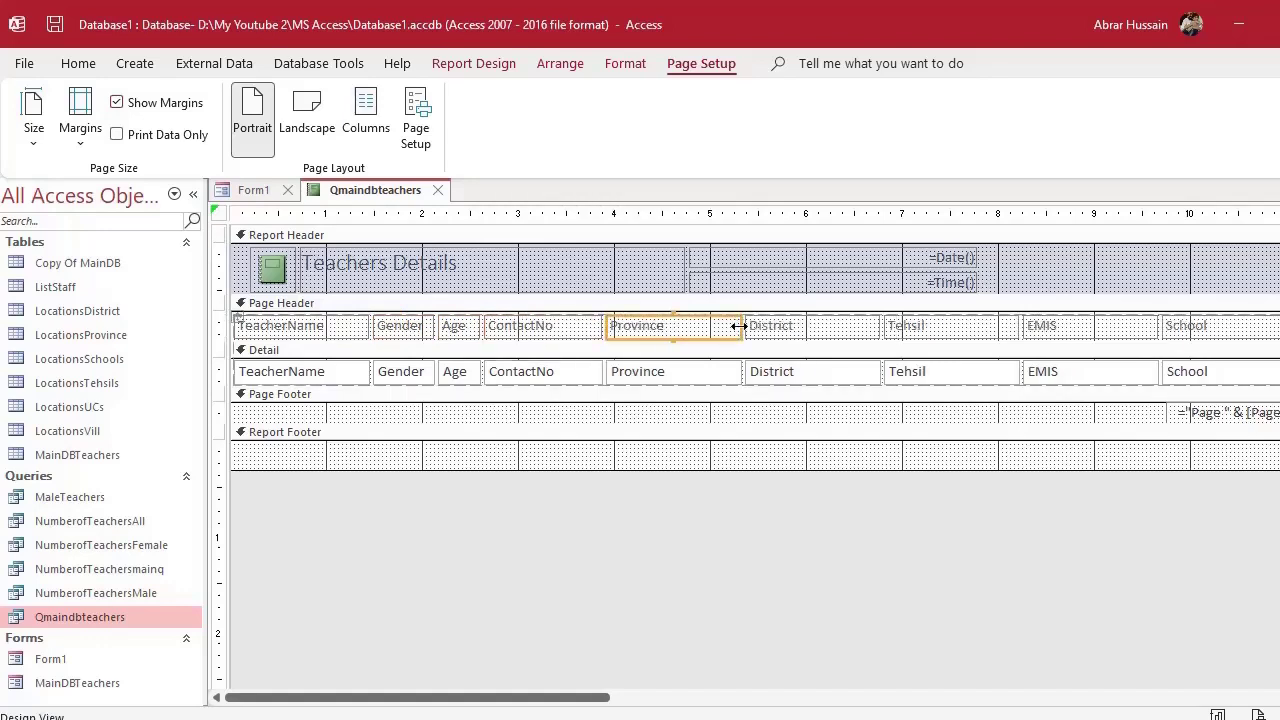
pyautogui.moveTo(740, 328); pyautogui.dragTo(694, 342)
# Delete the Tehsil and EMIS columns from the report, including their headings and detail fields
pyautogui.click(805, 330)
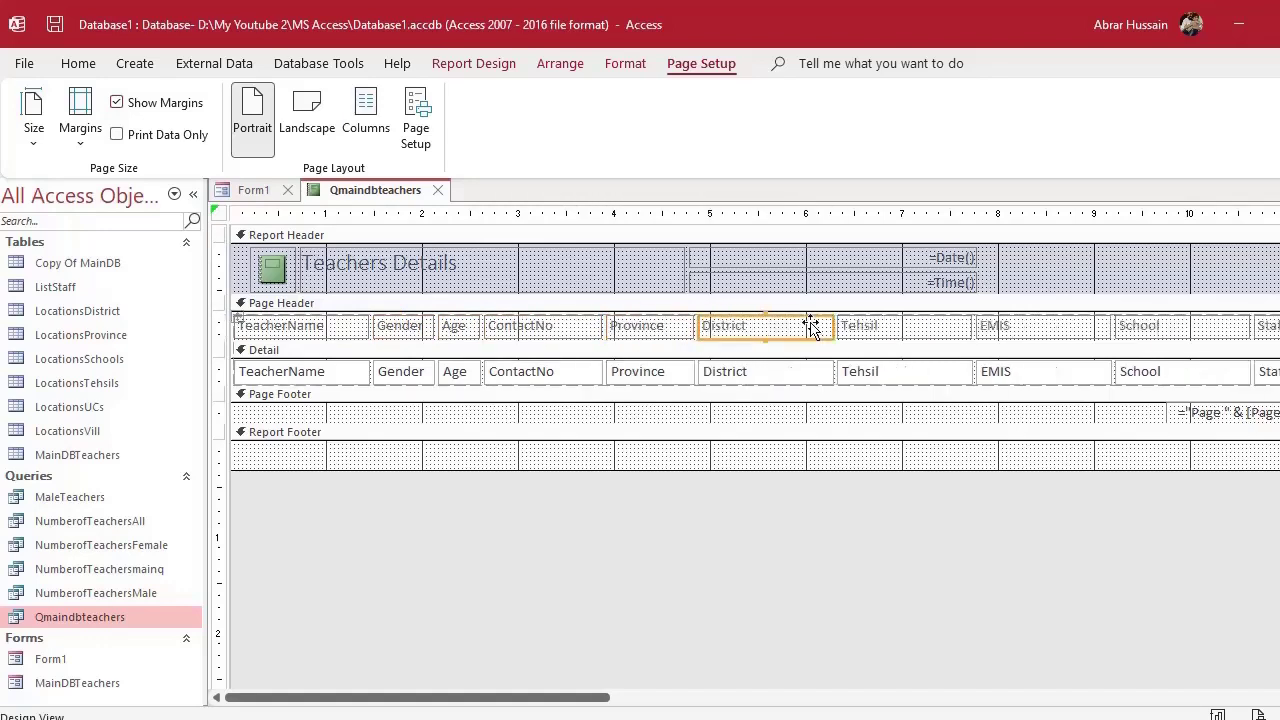
pyautogui.click(829, 327)
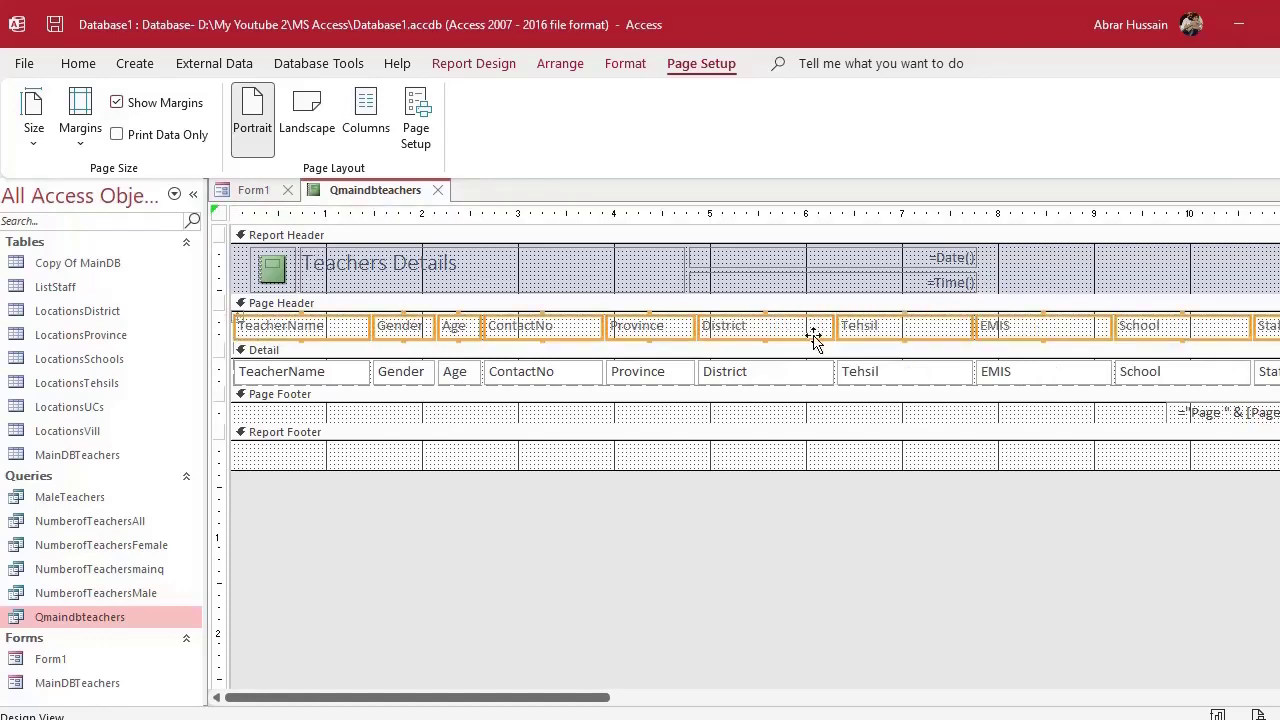
pyautogui.click(783, 488)
pyautogui.click(758, 309)
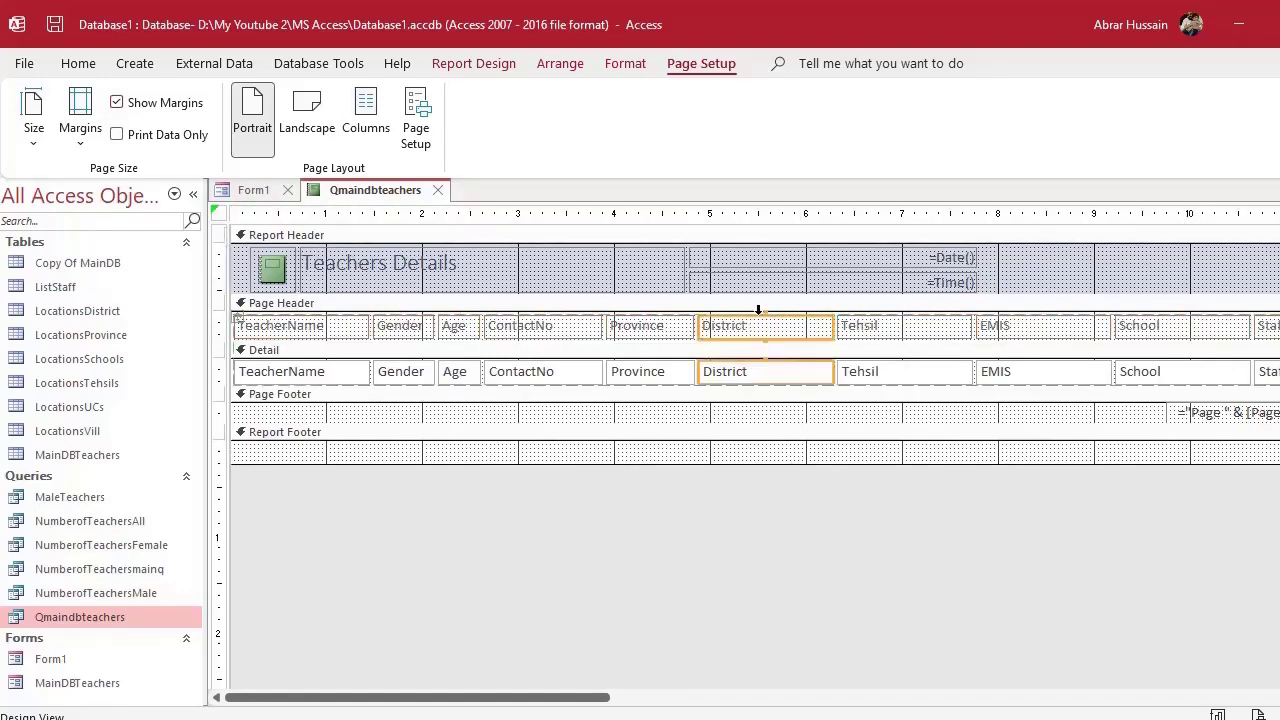
# Display the Teachers Details report in Report View and examine its columns across the full width
pyautogui.click(78, 63)
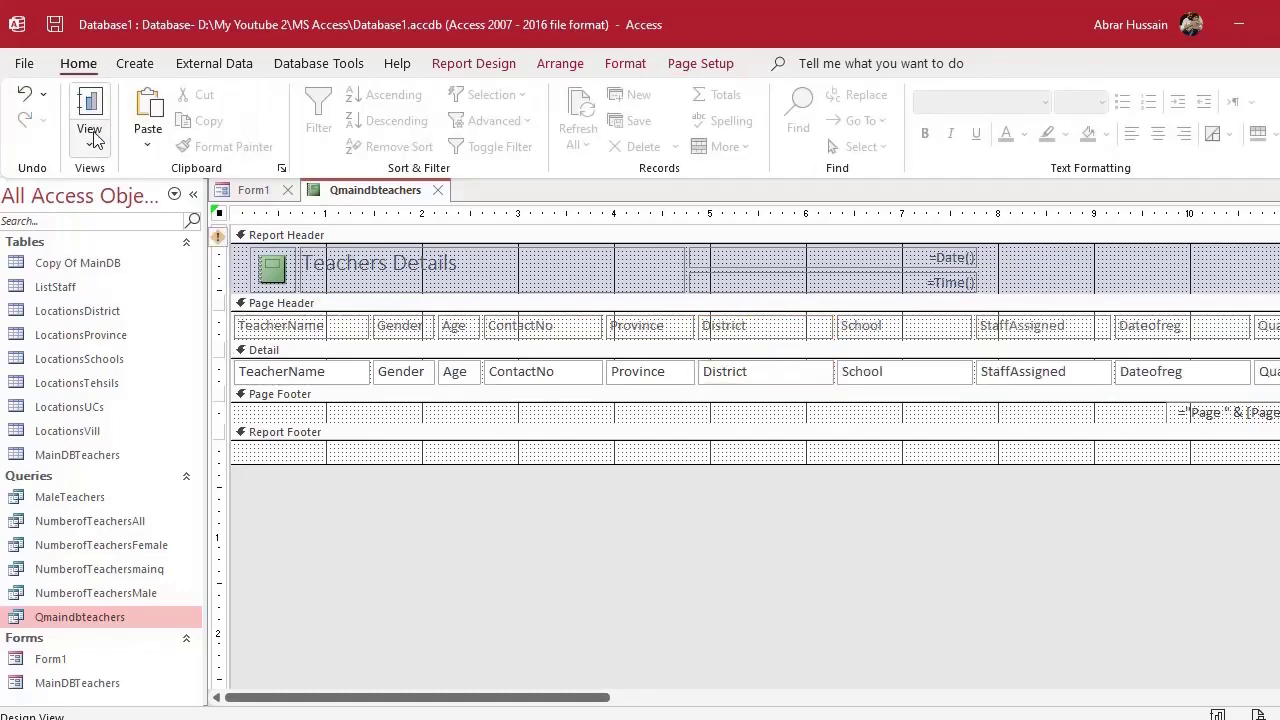
pyautogui.click(93, 138)
pyautogui.click(118, 188)
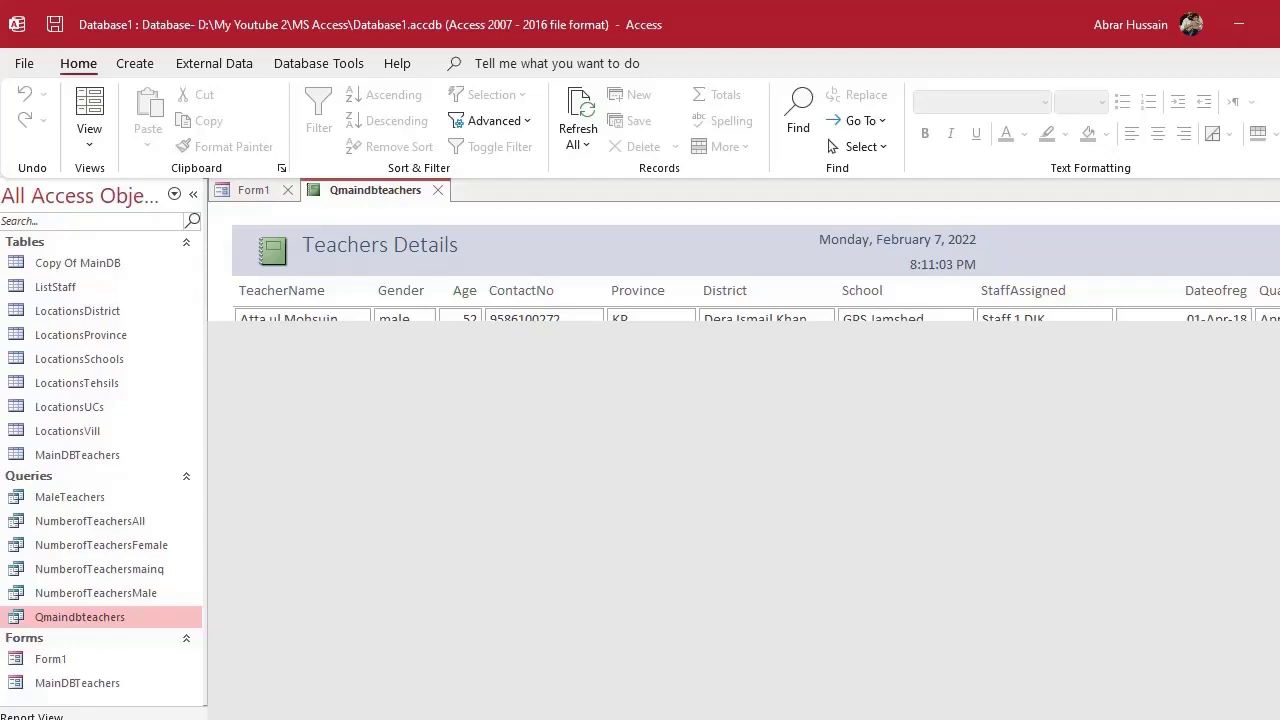
pyautogui.hscroll(3, 455, 275)
pyautogui.hscroll(-3, 455, 275)
# Open the report in Layout View and set its page orientation to landscape
pyautogui.click(89, 140)
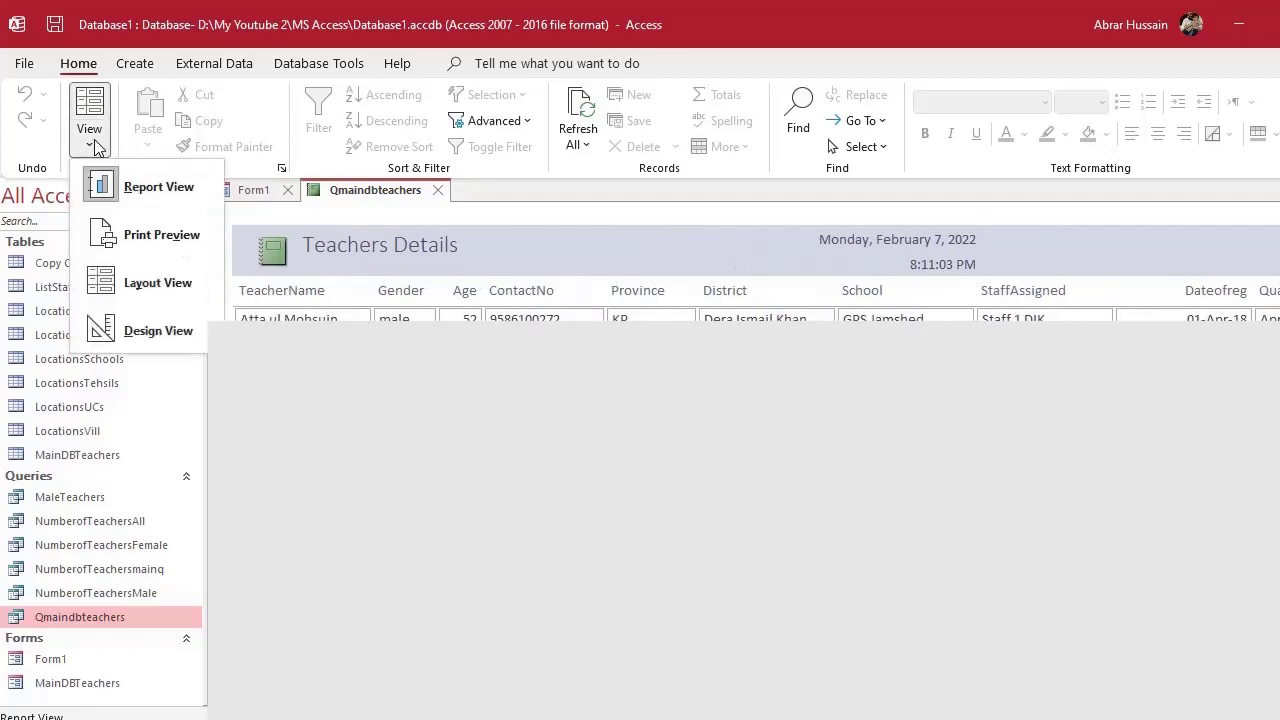
pyautogui.click(140, 285)
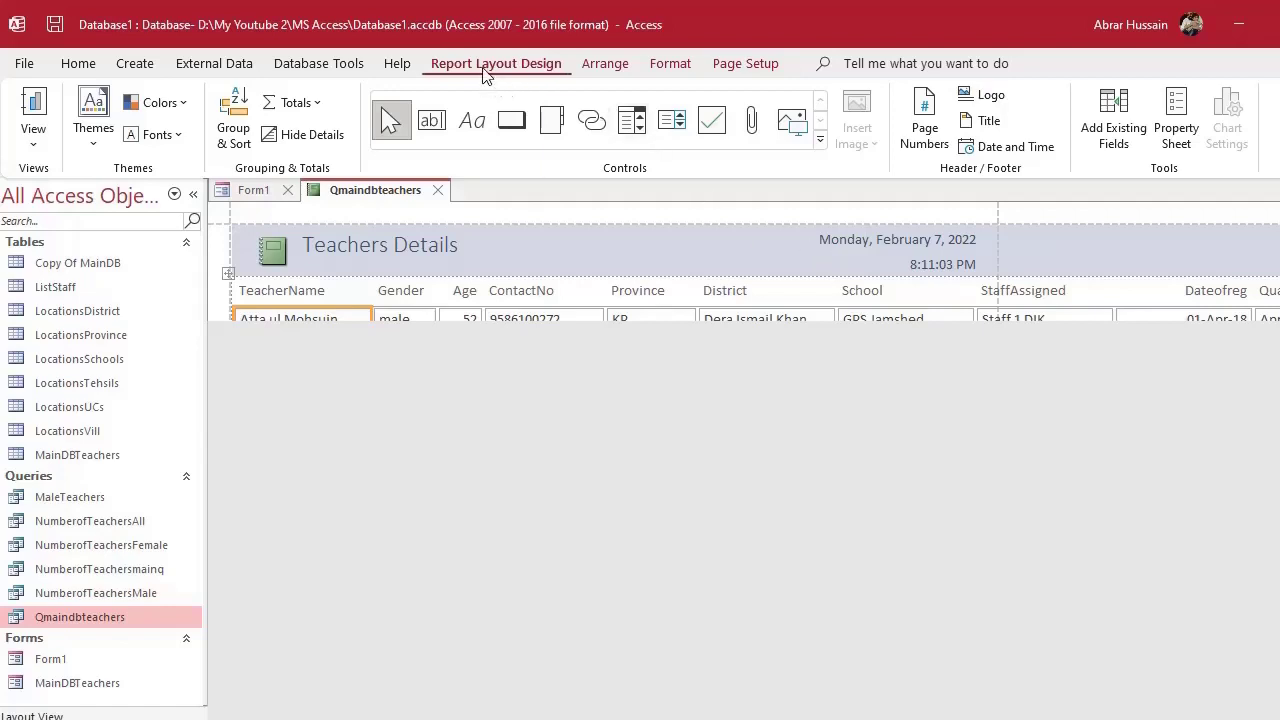
pyautogui.click(743, 64)
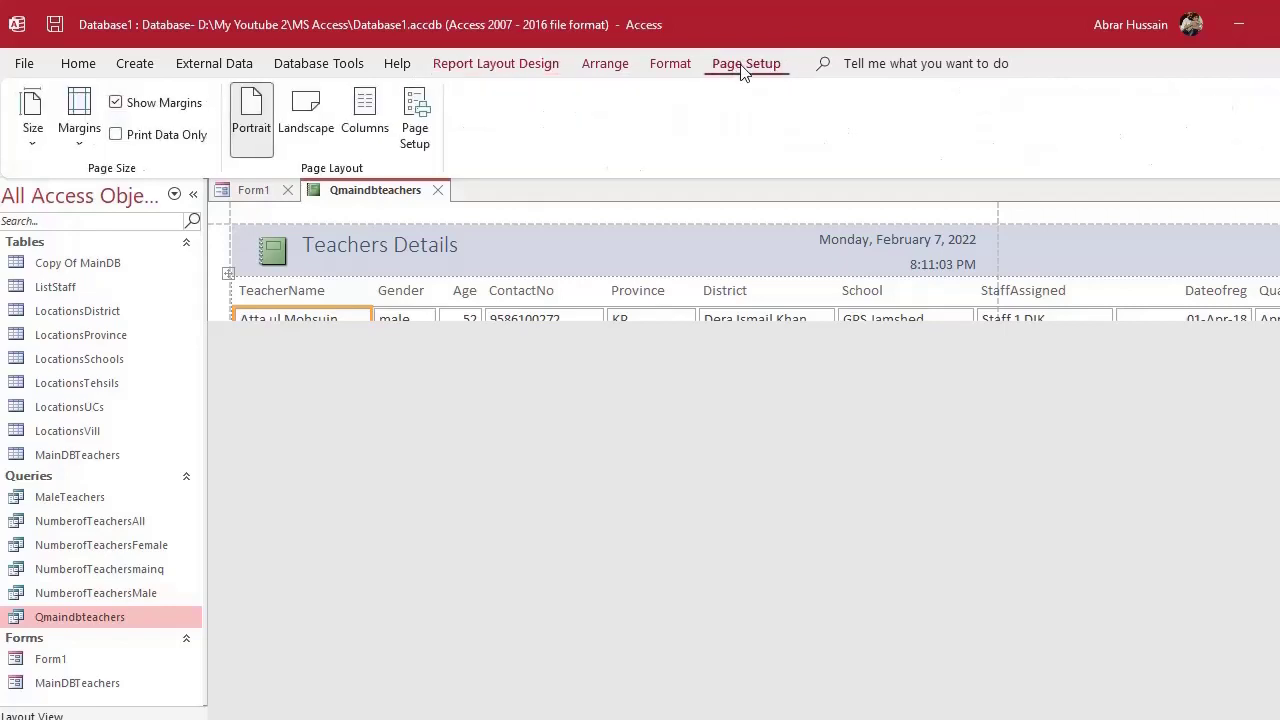
pyautogui.click(310, 118)
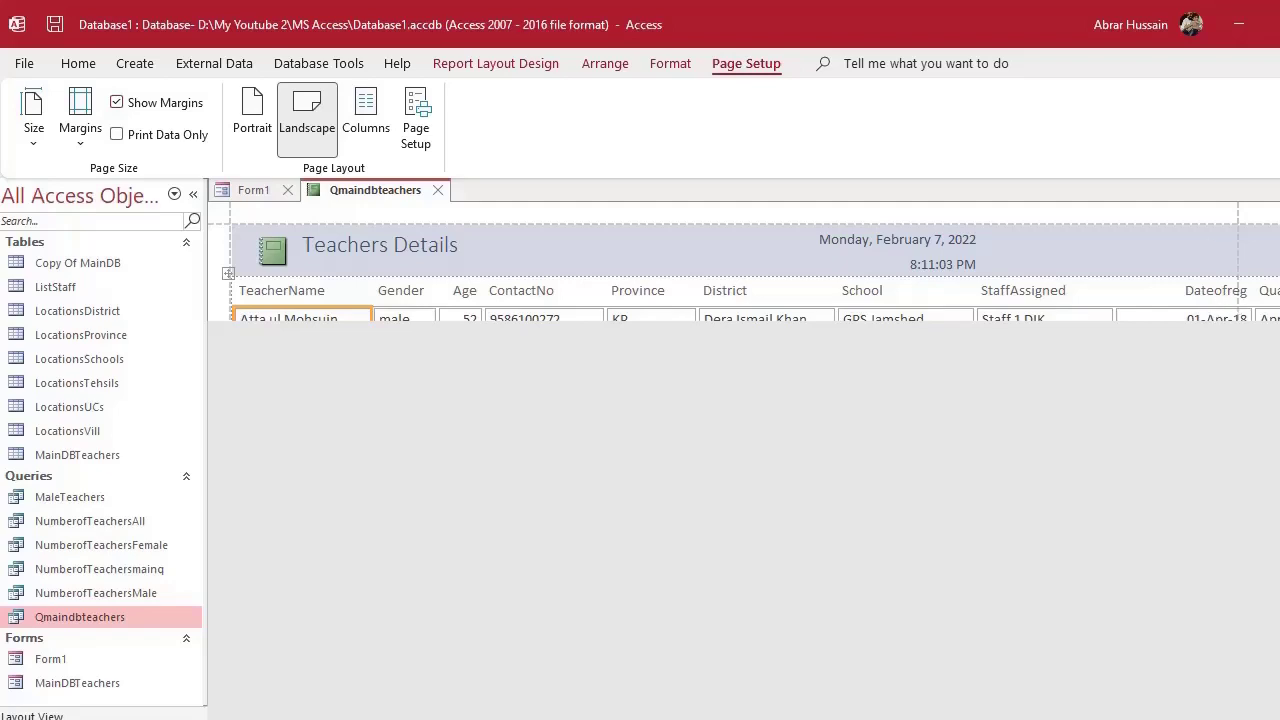
# Delete the StaffAssigned and Dateofreg columns from the report and narrow the Status column to end inside the landscape page margin
pyautogui.click(1029, 291)
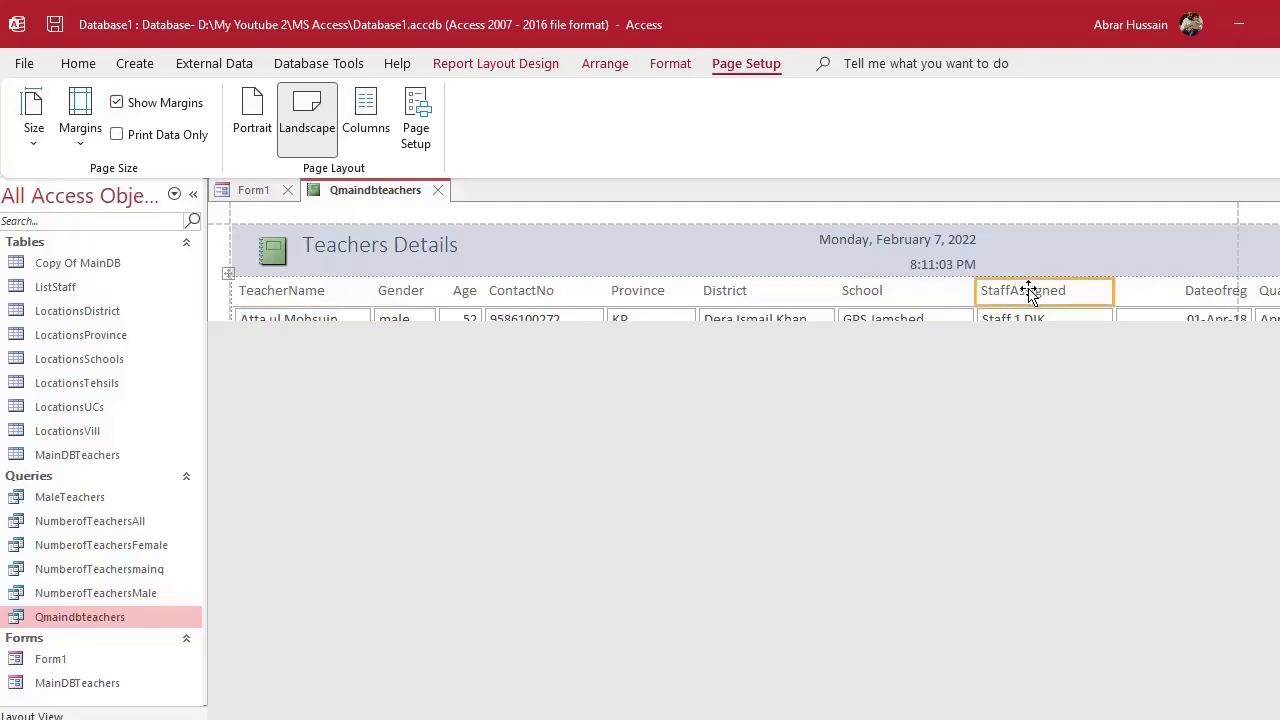
pyautogui.click(1030, 291)
pyautogui.press('Delete')
pyautogui.click(1040, 290)
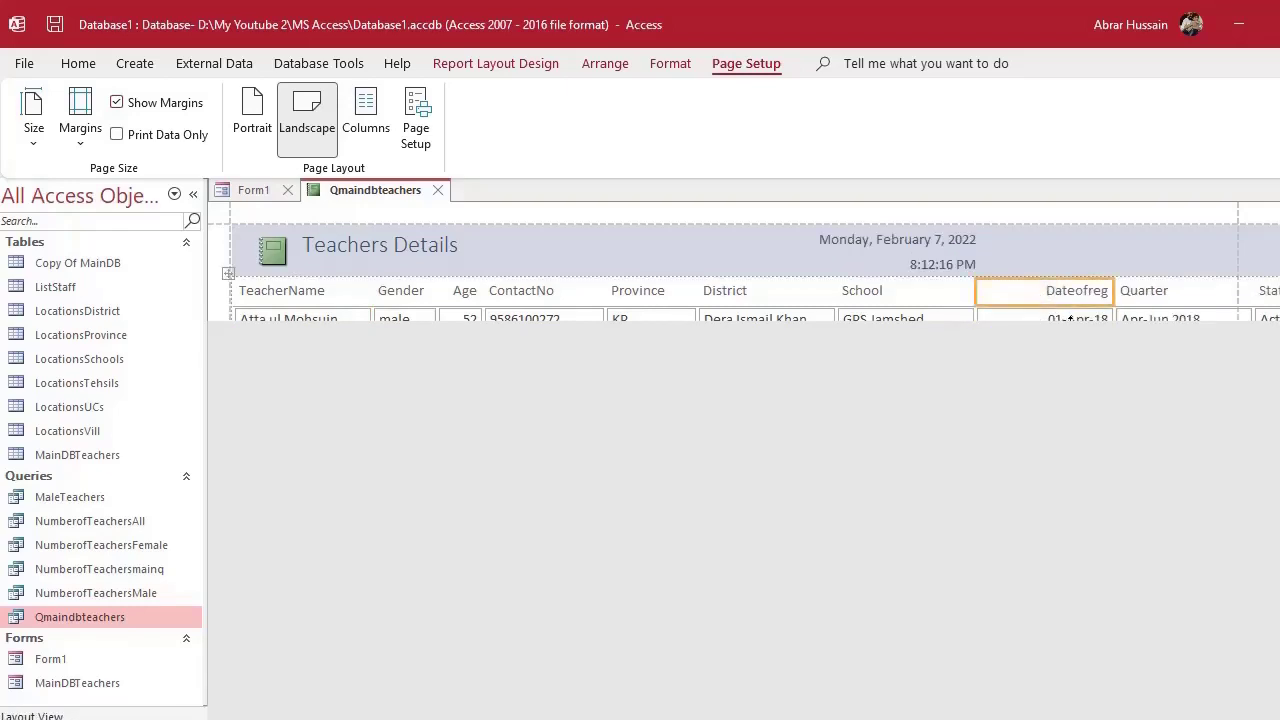
pyautogui.click(1063, 290)
pyautogui.keyDown('shift'); pyautogui.click(1066, 318); pyautogui.keyUp('shift')
pyautogui.press('Delete')
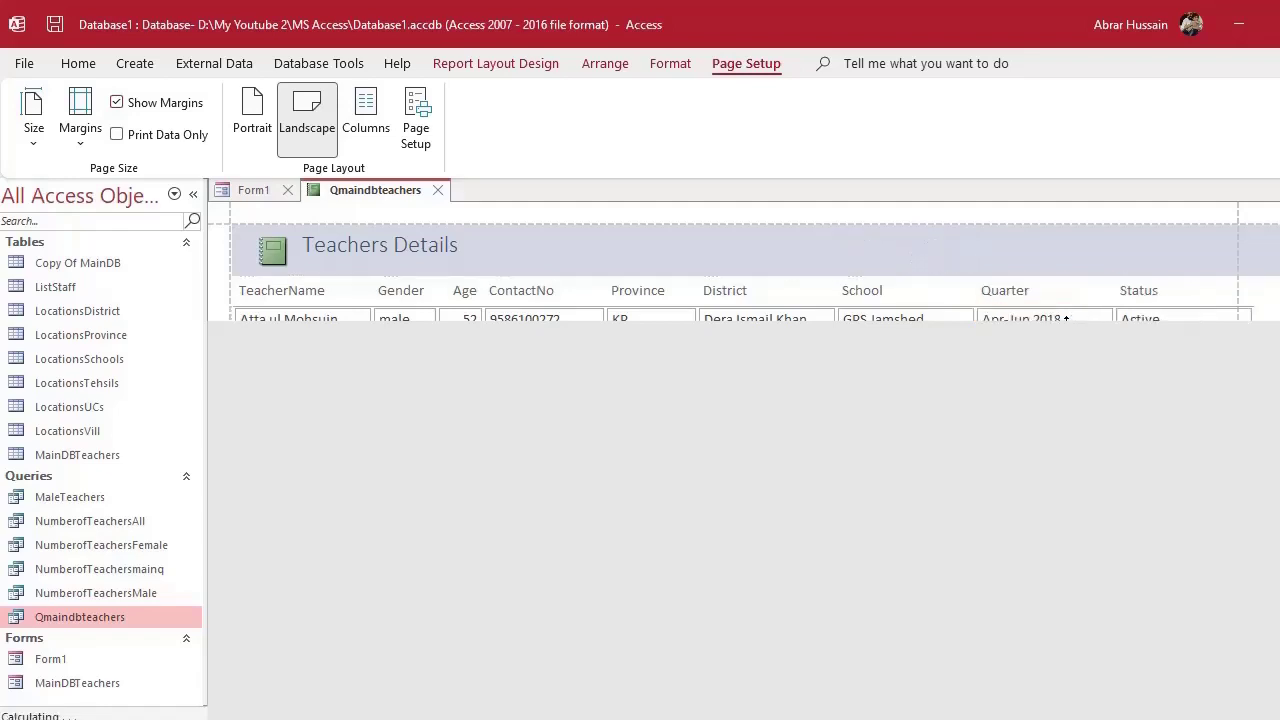
pyautogui.click(1195, 295)
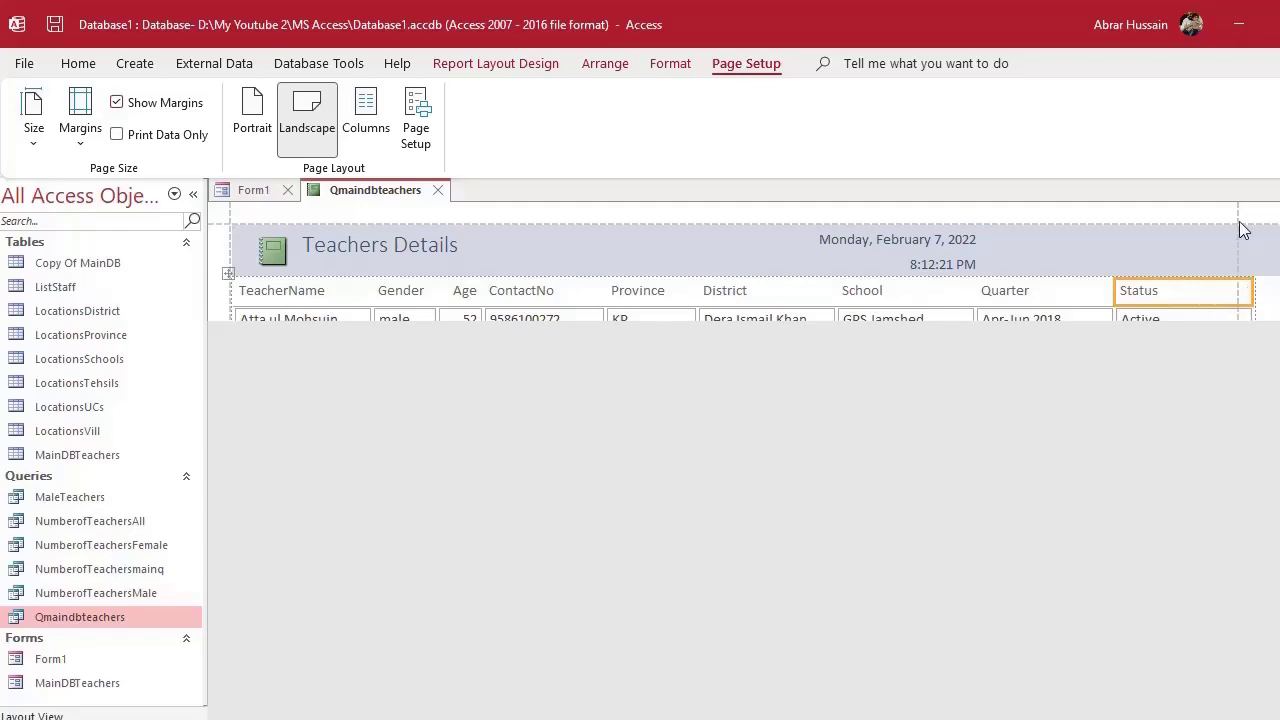
pyautogui.moveTo(1253, 295); pyautogui.dragTo(1220, 304)
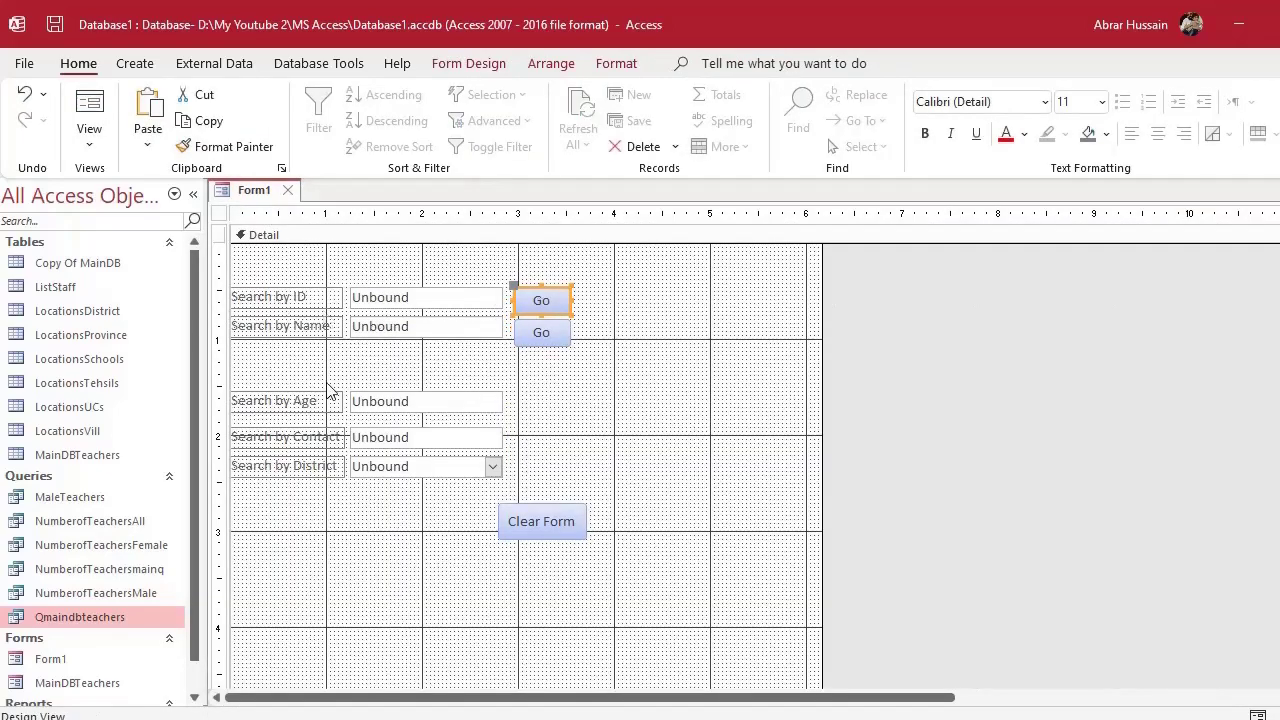
# Review Form1's District search control and first Go button, and check the Age and ContactNo criteria in the Qmaindbteachers query's design
pyautogui.click(284, 468)
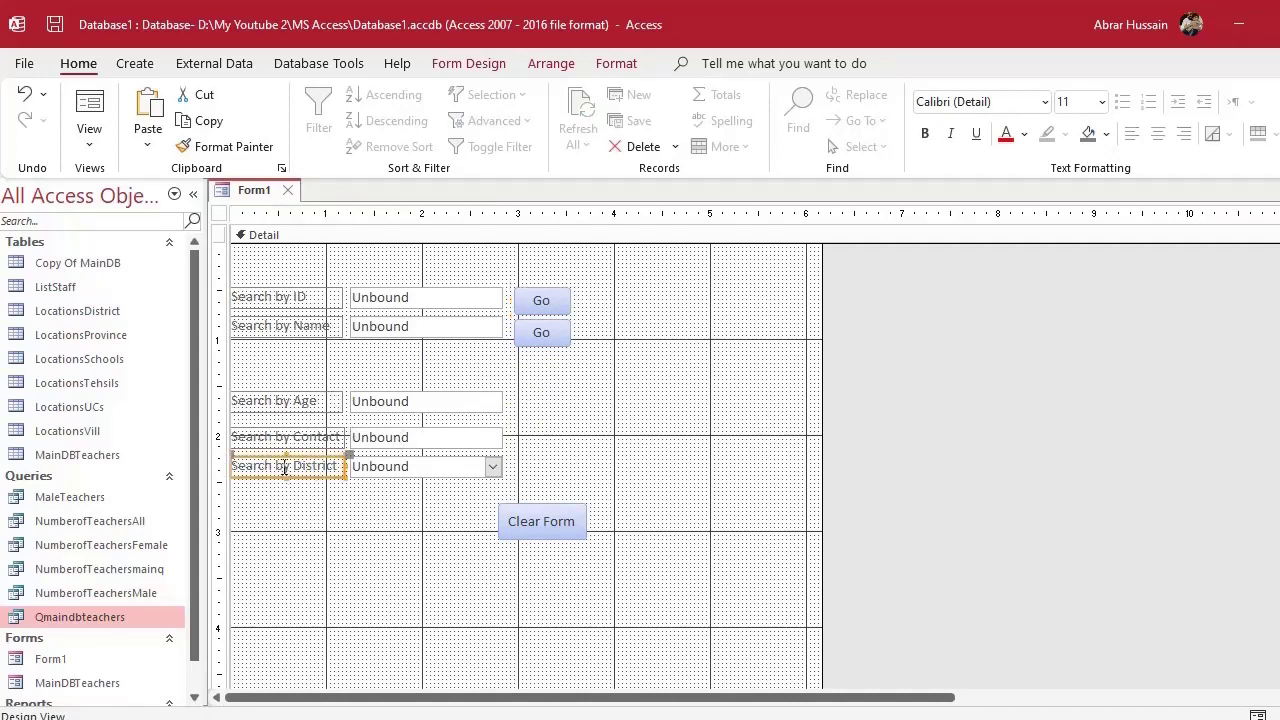
pyautogui.click(443, 466)
pyautogui.click(545, 298)
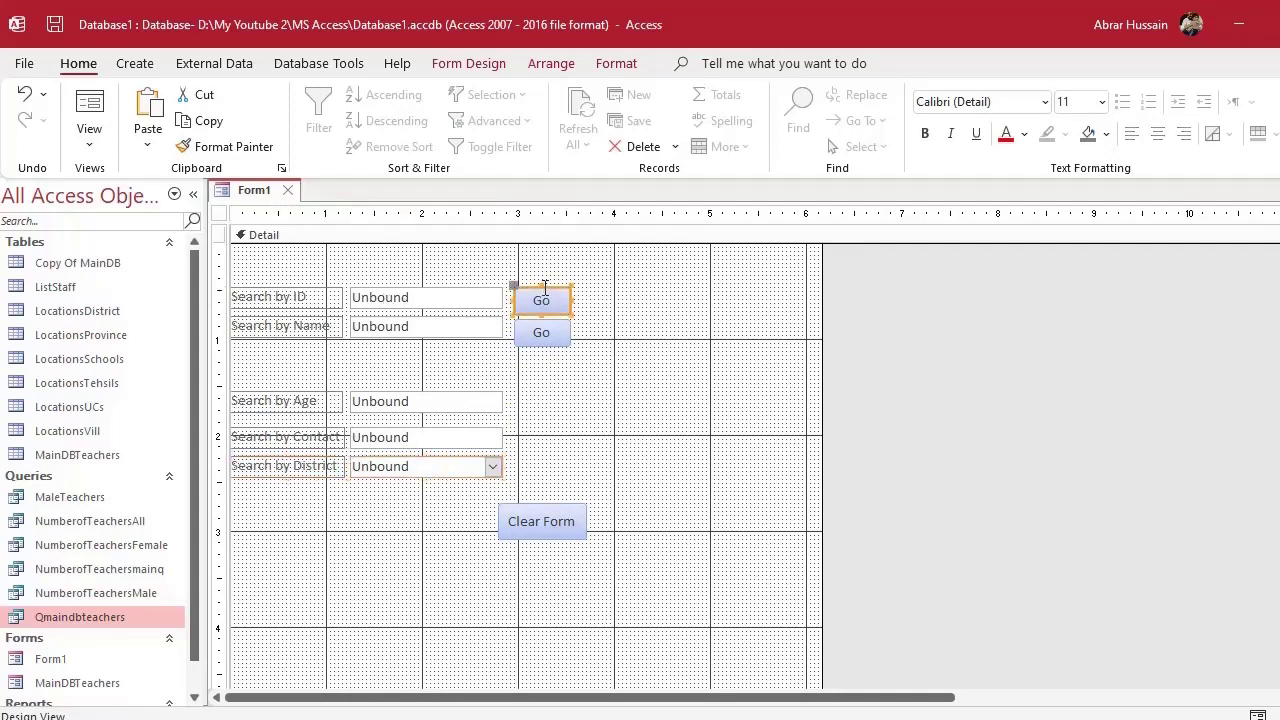
pyautogui.scroll(-2, 103, 668)
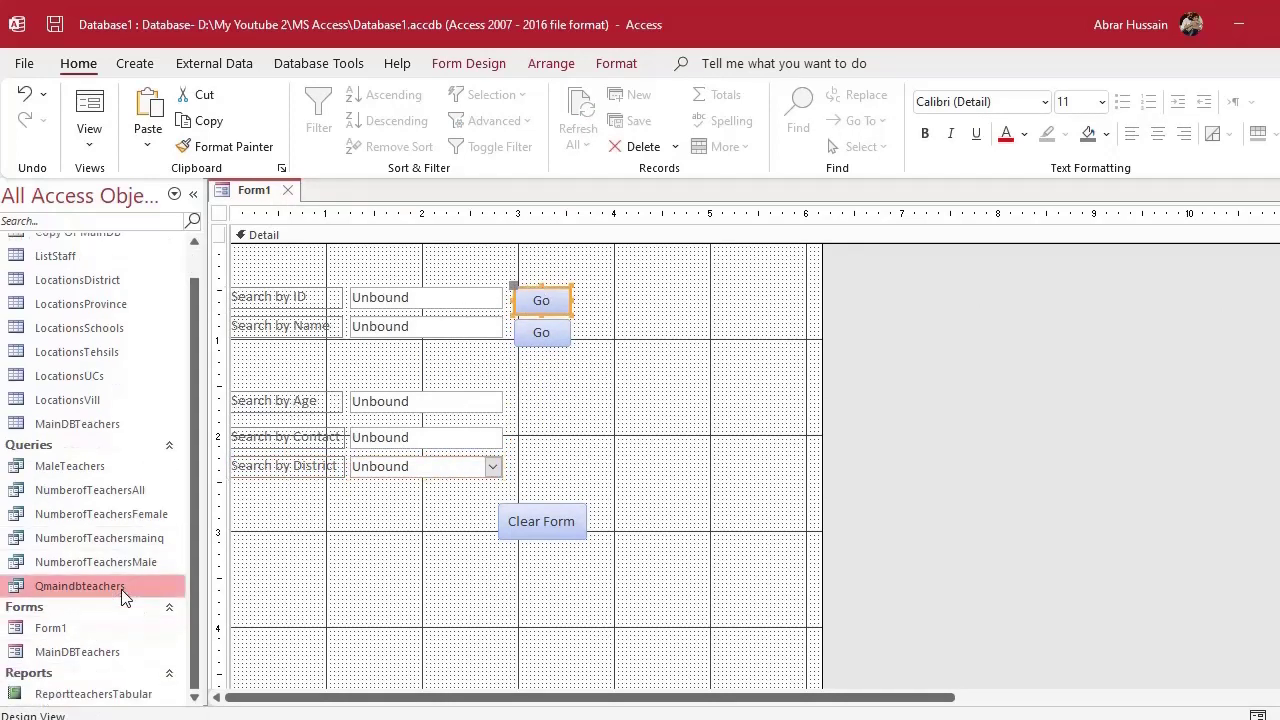
pyautogui.click(106, 690)
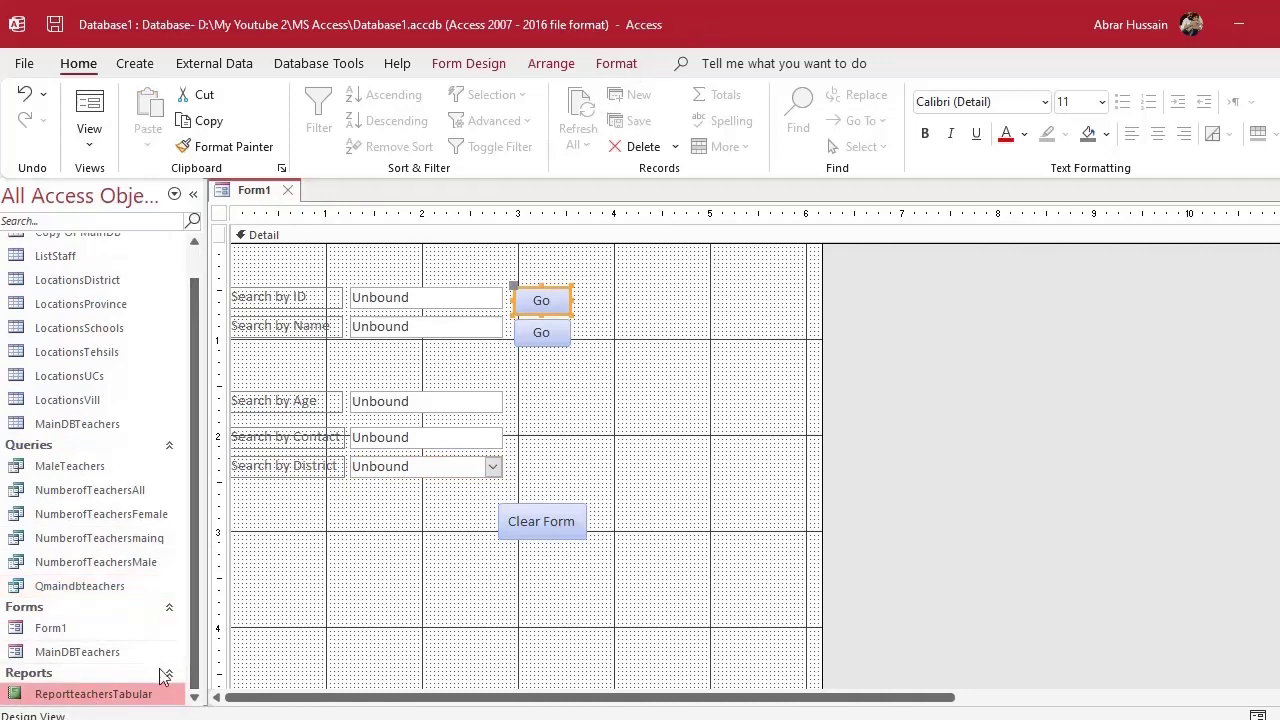
pyautogui.doubleClick(80, 588)
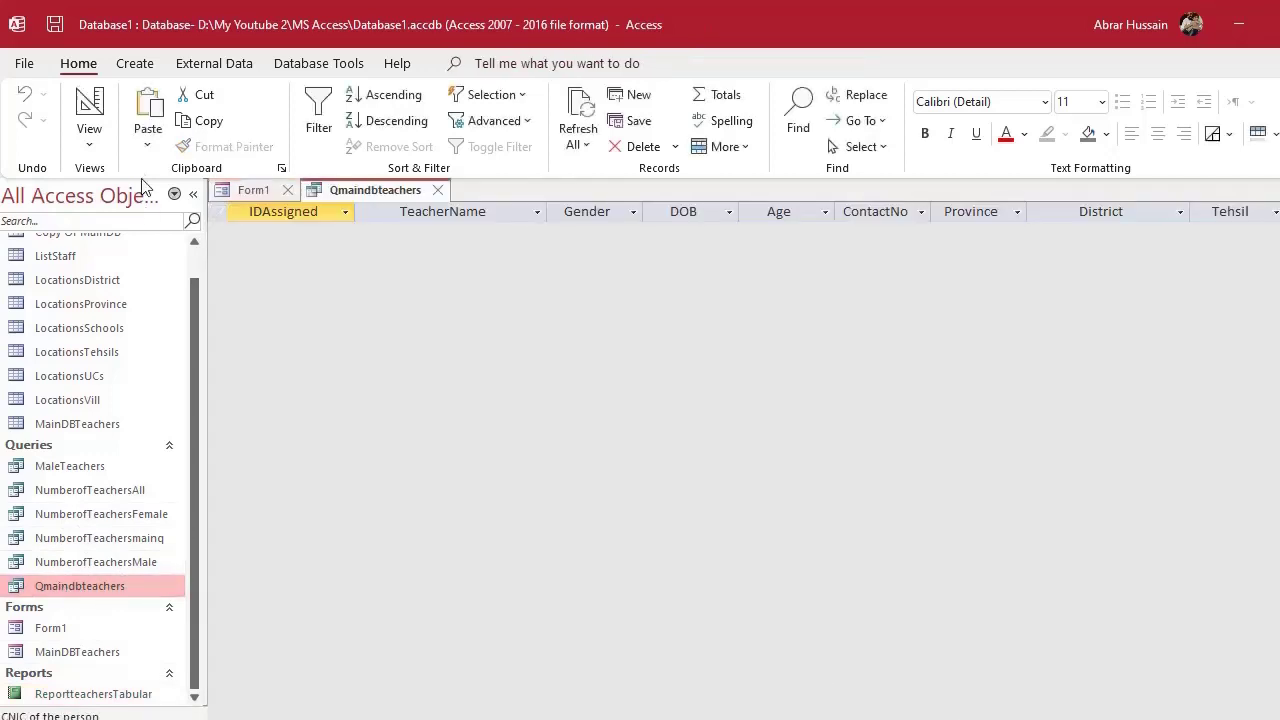
pyautogui.click(89, 105)
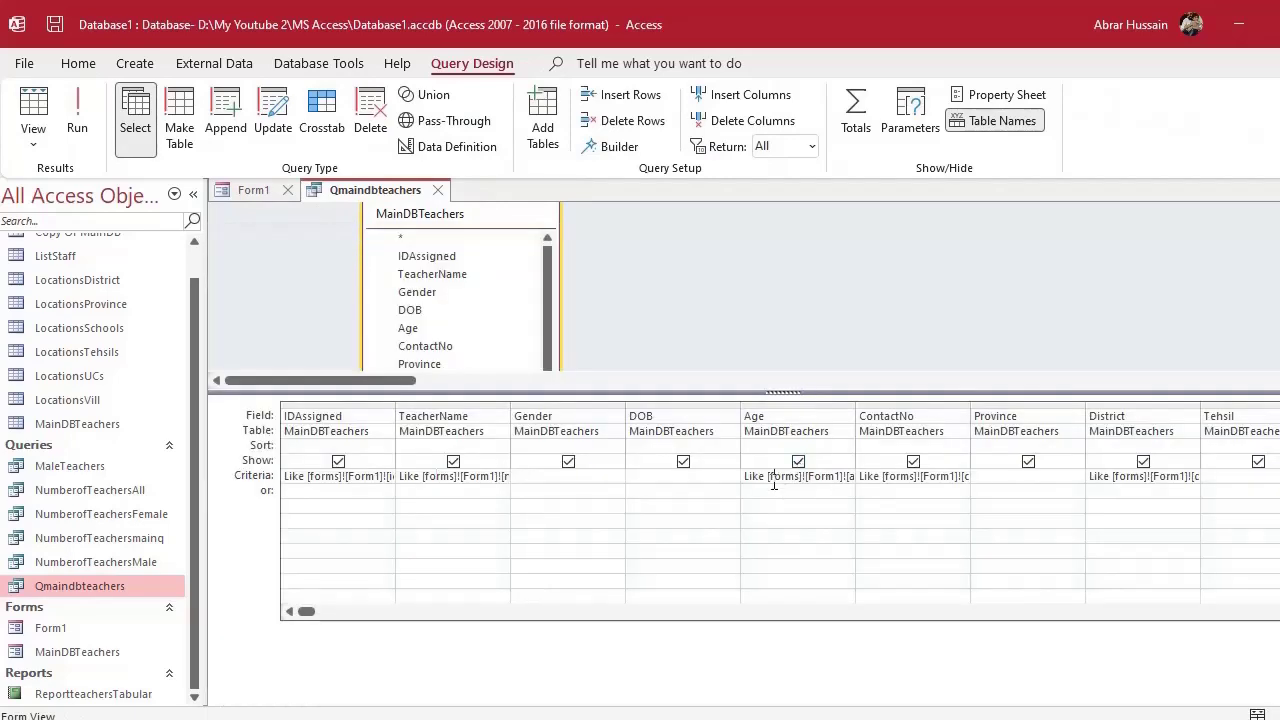
pyautogui.click(773, 483)
pyautogui.click(906, 489)
pyautogui.click(437, 190)
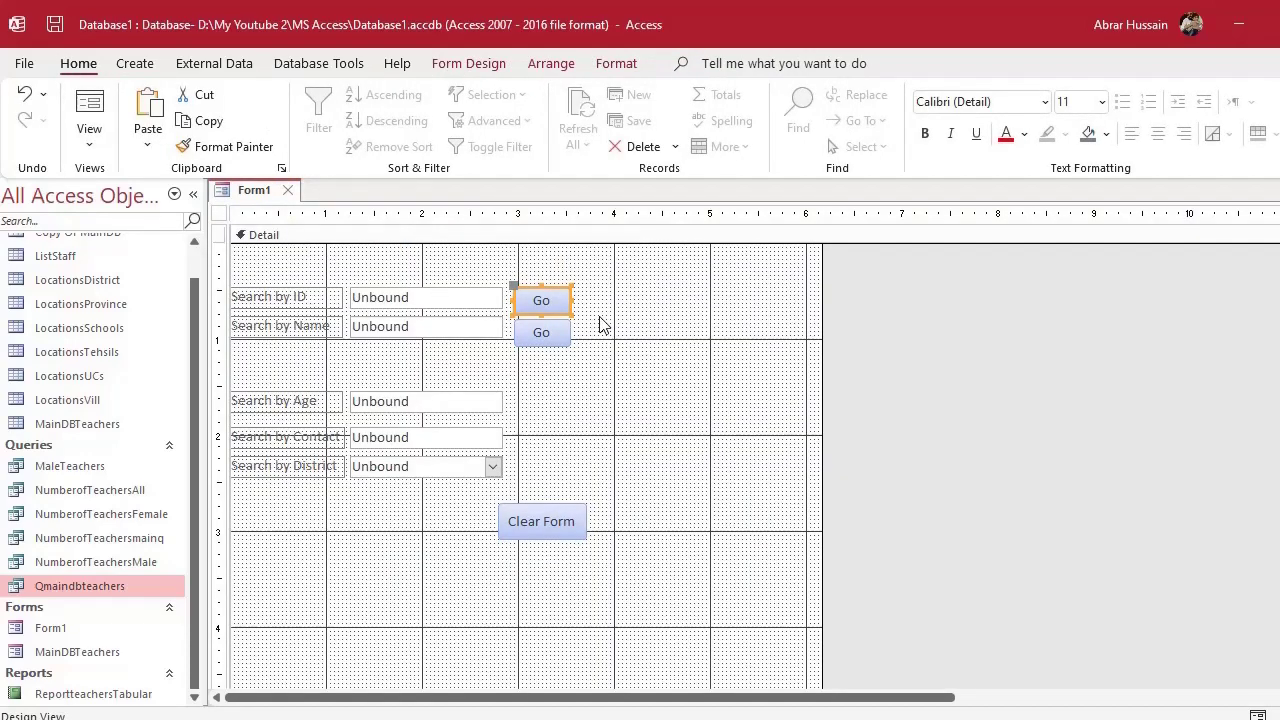
# Place a new command button on Form1 beside the Go button of the Search by ID row
pyautogui.press('Tab')
pyautogui.click(566, 316)
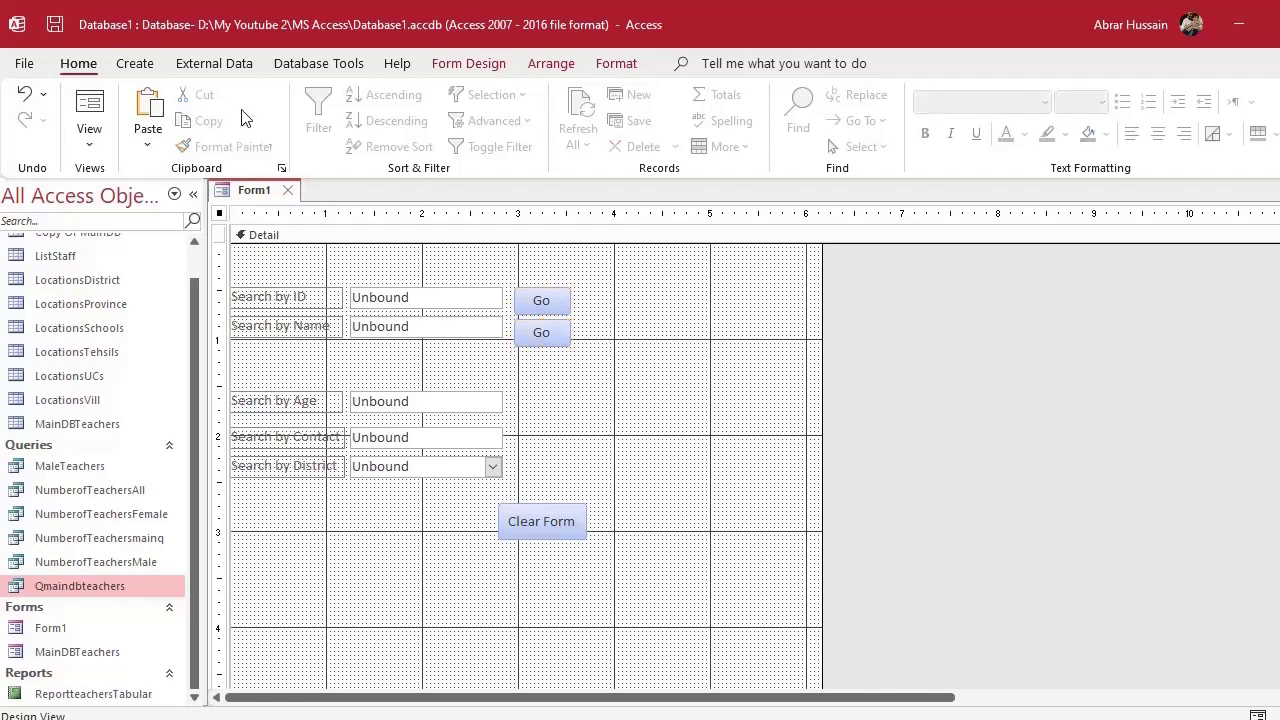
pyautogui.click(148, 68)
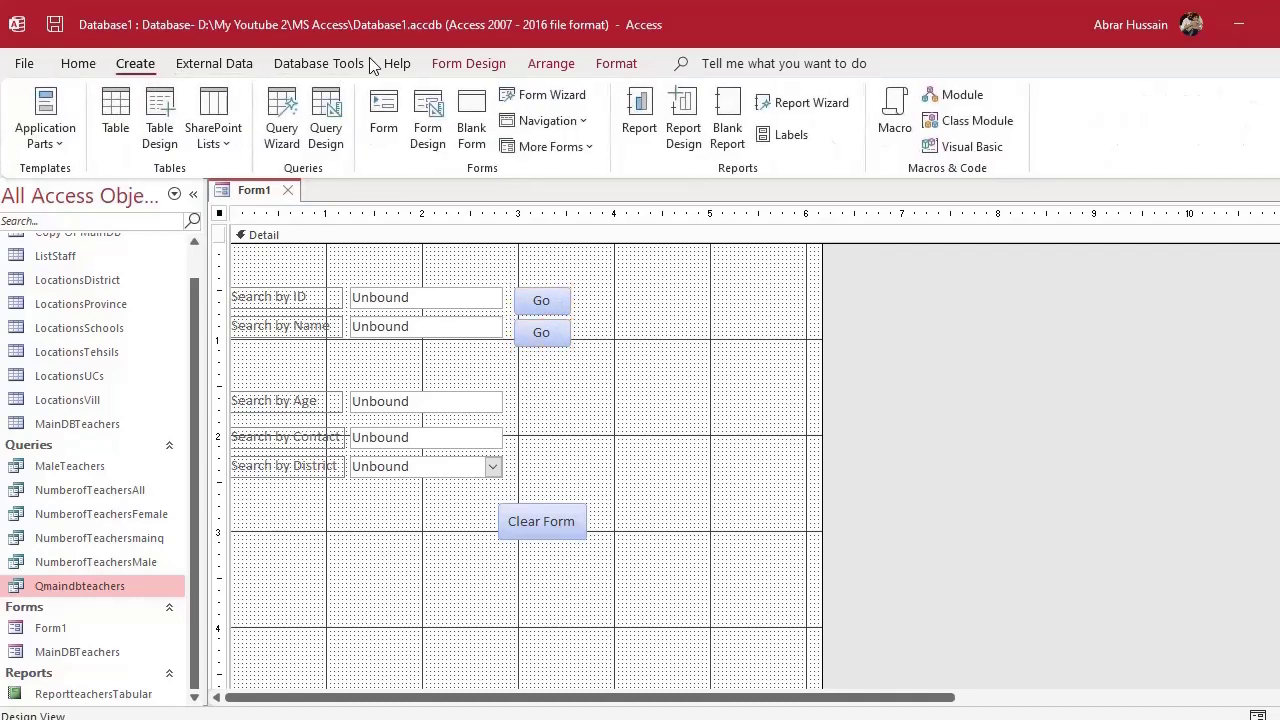
pyautogui.click(472, 64)
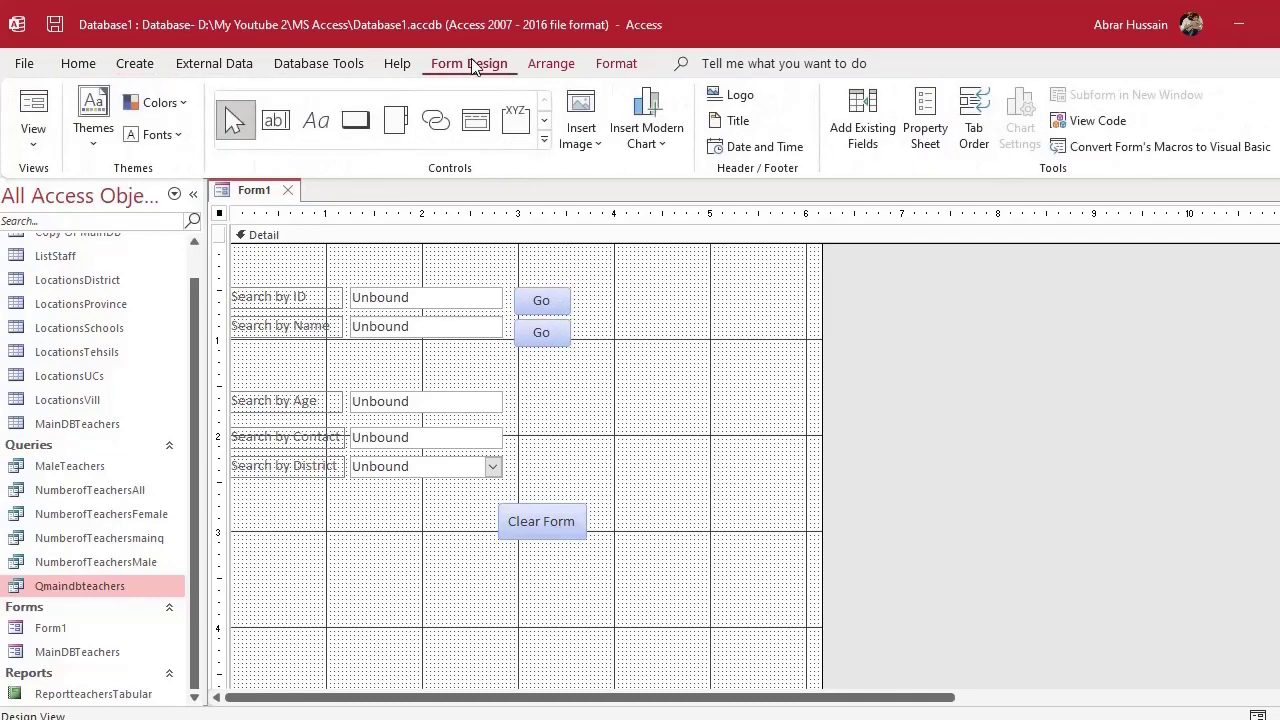
pyautogui.click(355, 120)
pyautogui.moveTo(583, 287); pyautogui.dragTo(629, 318)
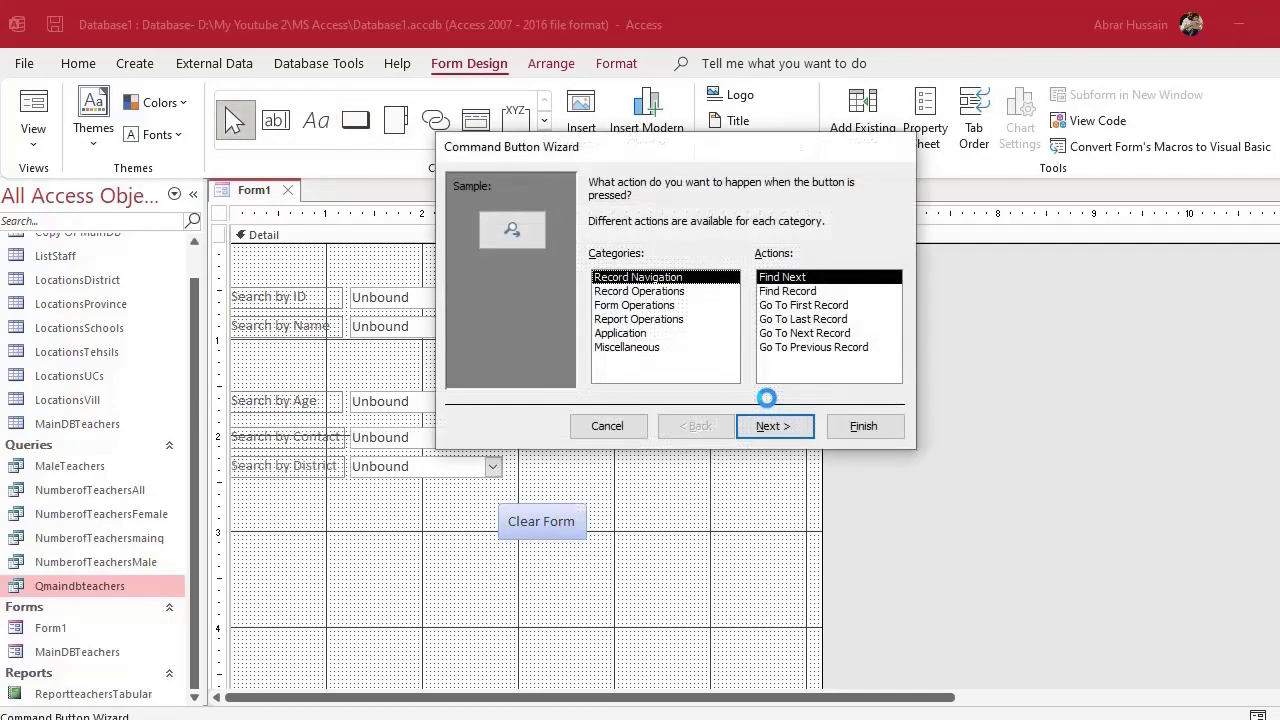
# Assign the new button the Open Report action from Report Operations, with ReportteachersTabular as the report it opens
pyautogui.click(637, 291)
pyautogui.click(640, 305)
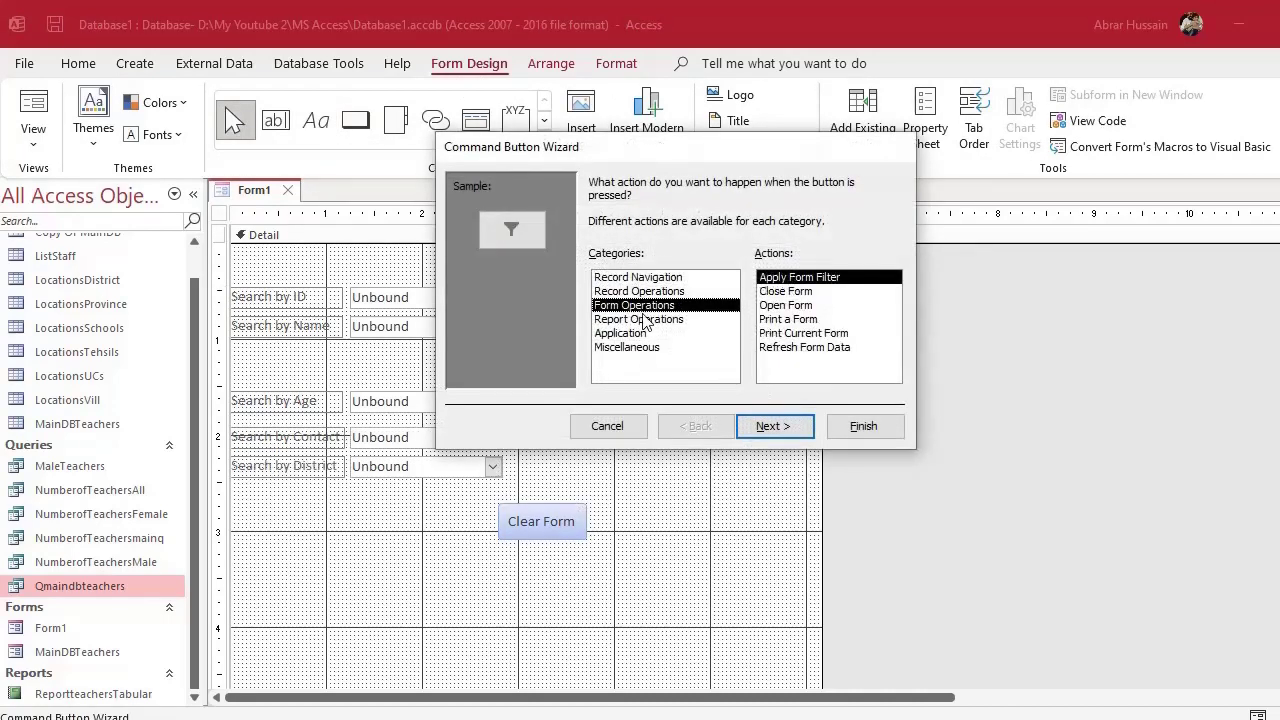
pyautogui.click(642, 319)
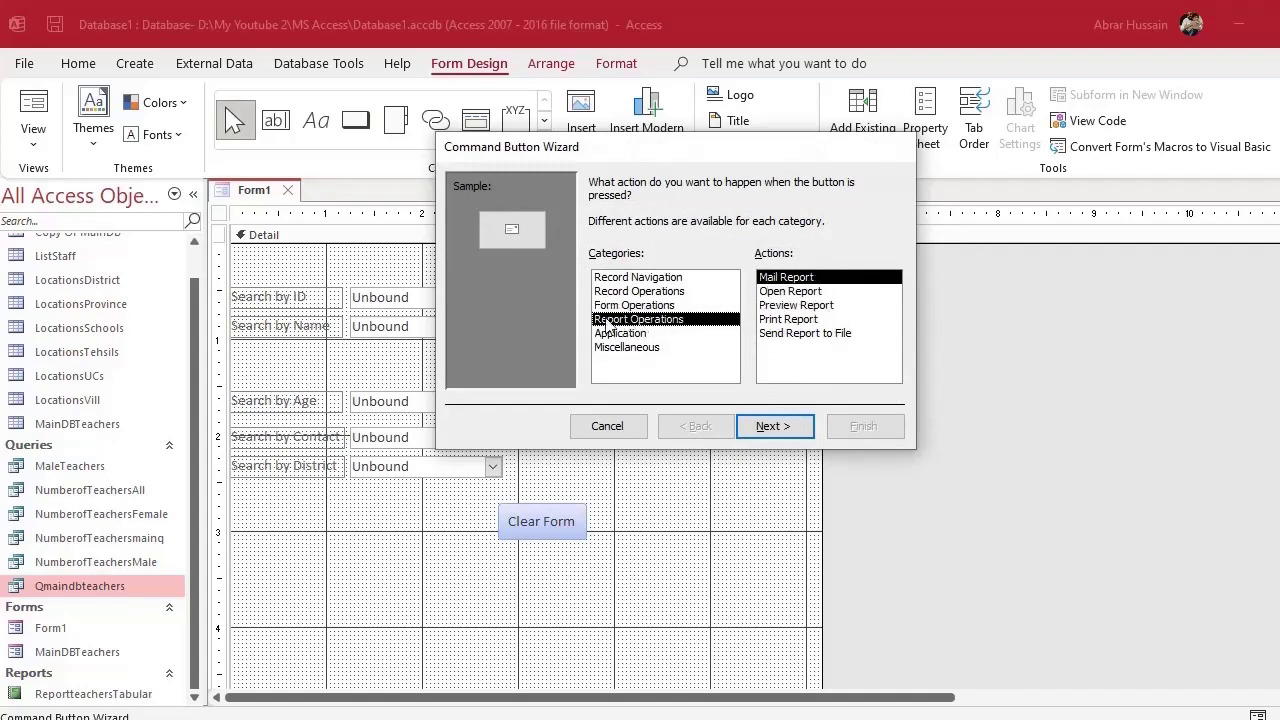
pyautogui.click(806, 291)
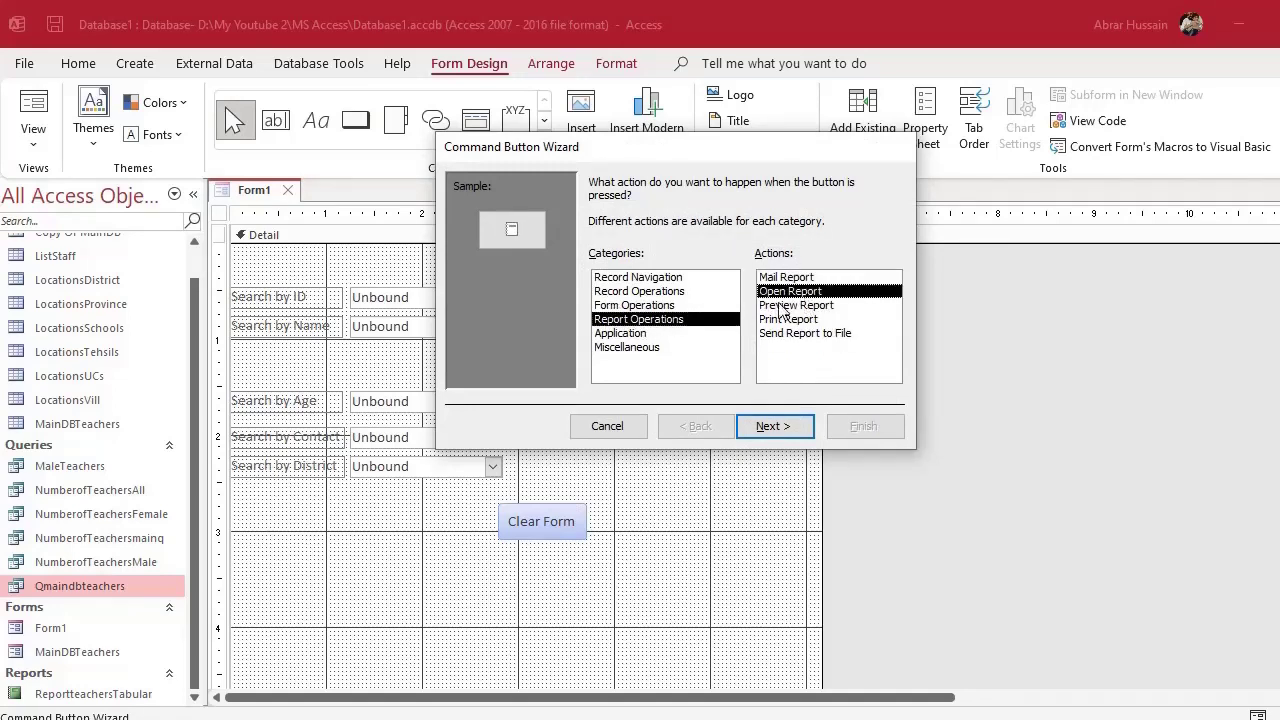
pyautogui.click(778, 427)
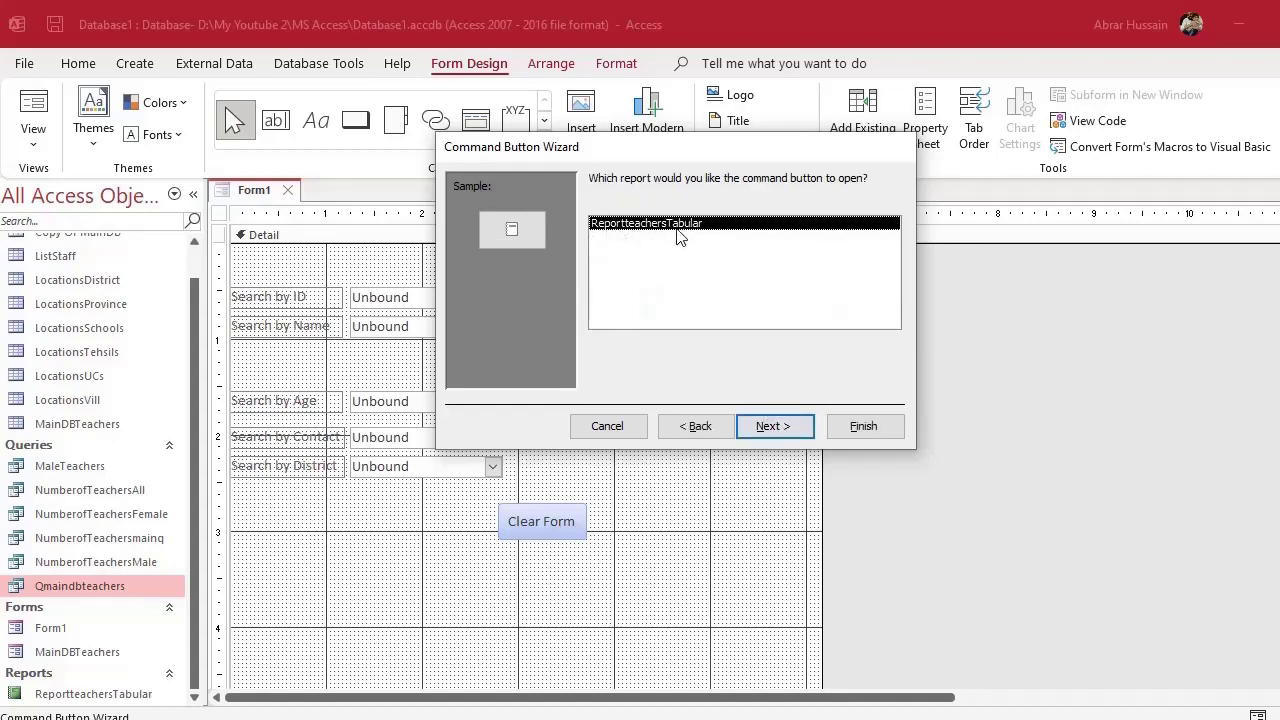
pyautogui.click(771, 428)
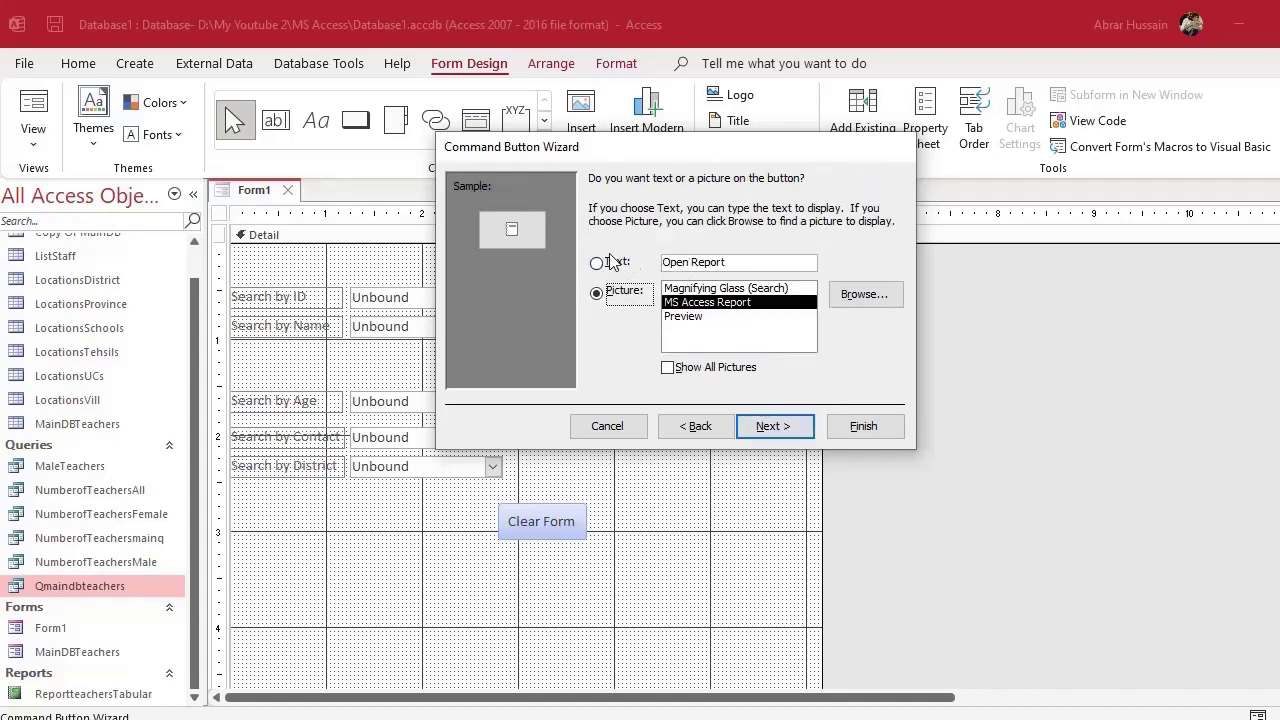
# Label the new button with the text "Open Report", keep its default name and finish the Command Button Wizard
pyautogui.click(598, 264)
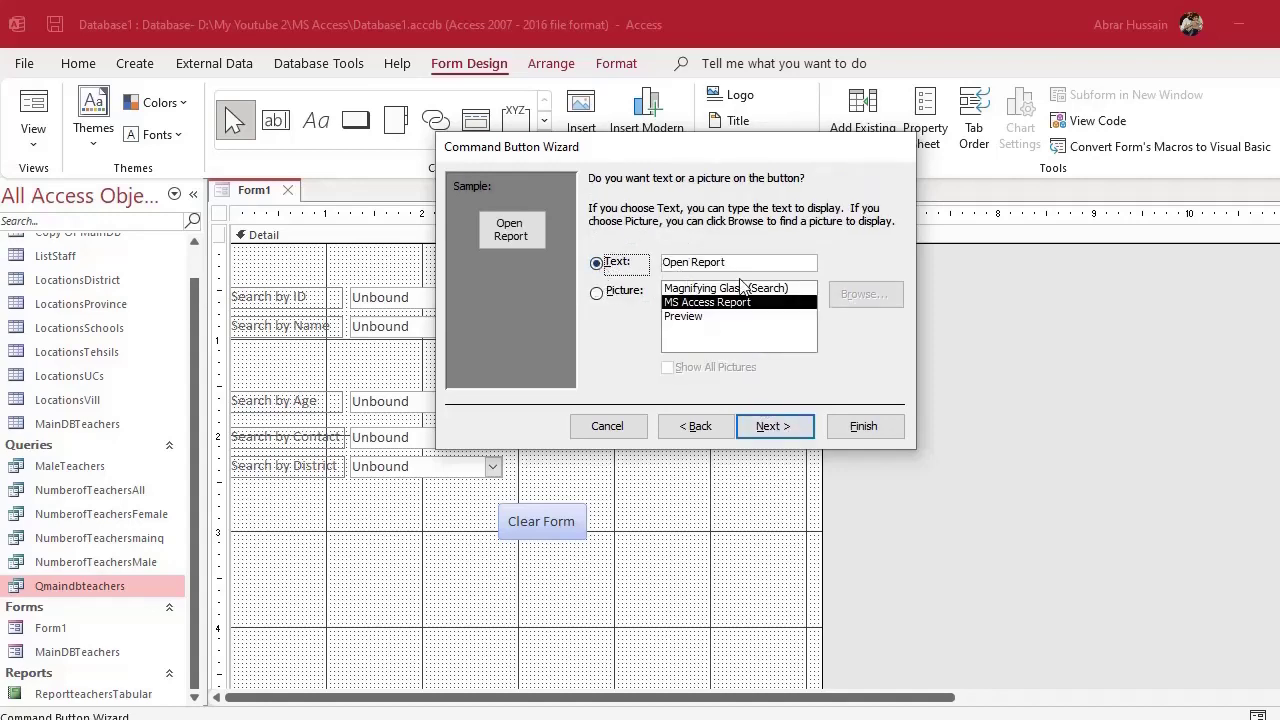
pyautogui.click(772, 428)
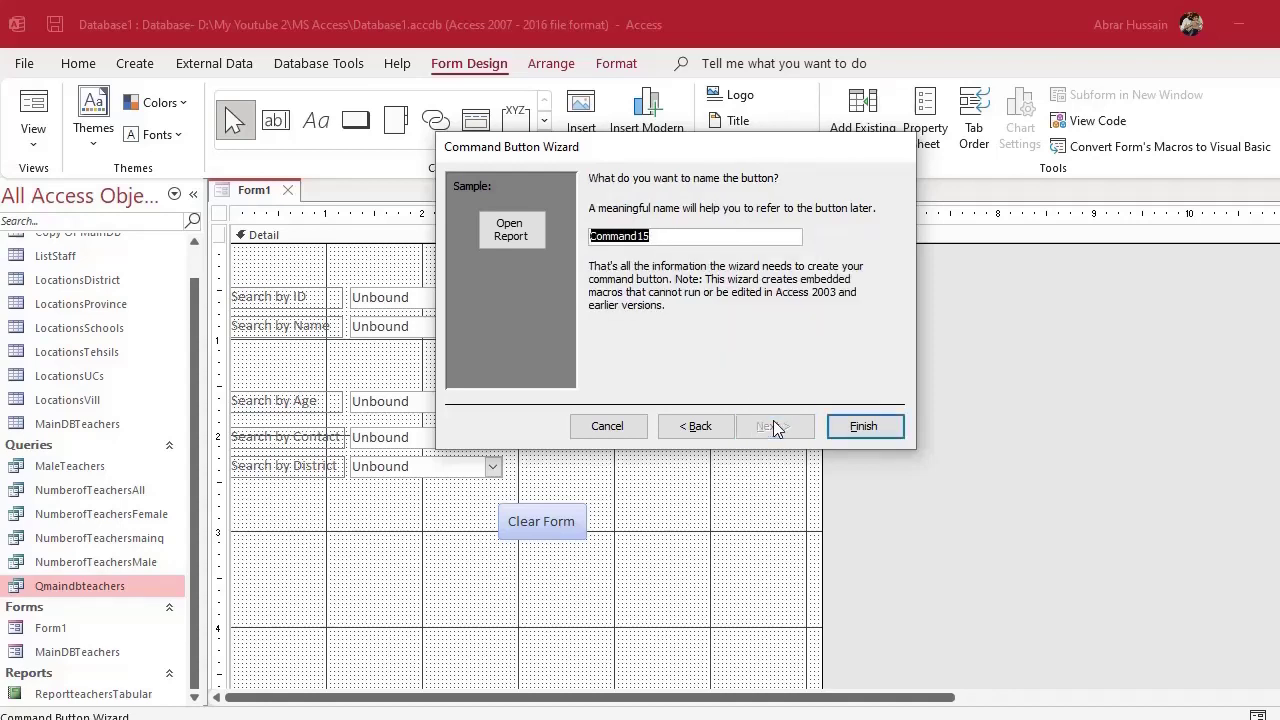
pyautogui.click(864, 421)
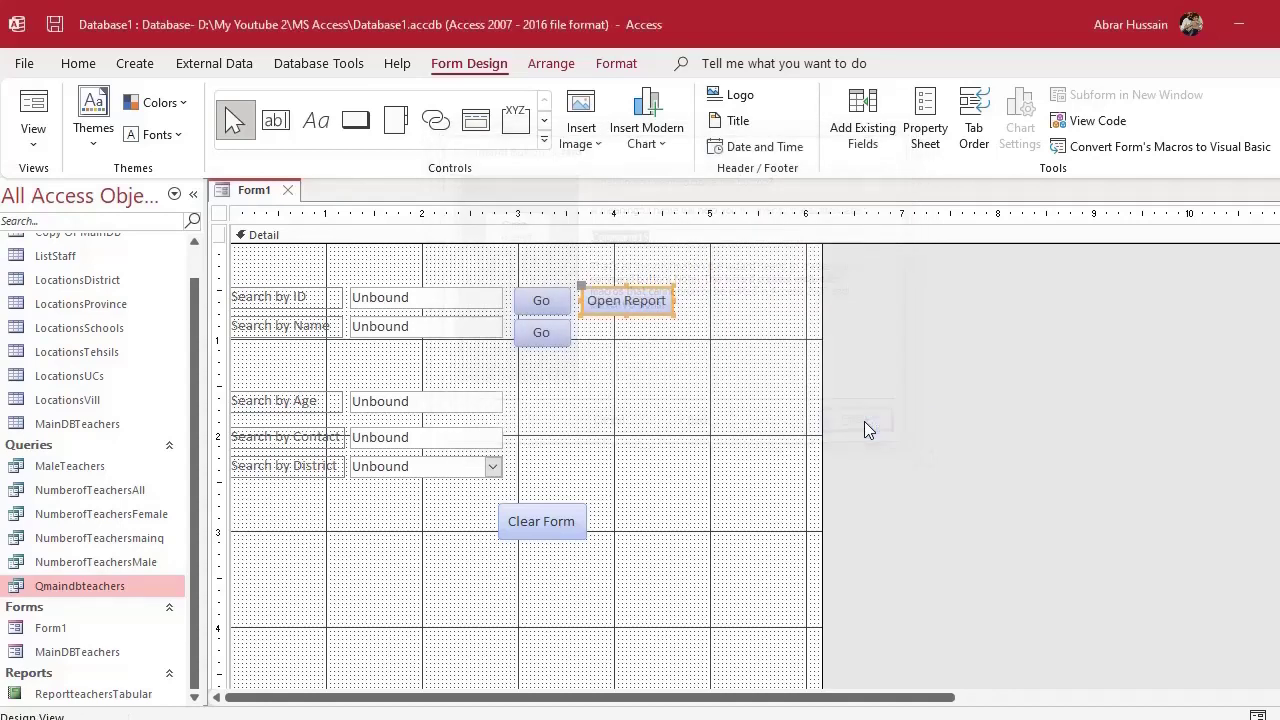
# Test the Open Report button in Form View with a teacher's name entered in the Search by Name field
pyautogui.click(33, 115)
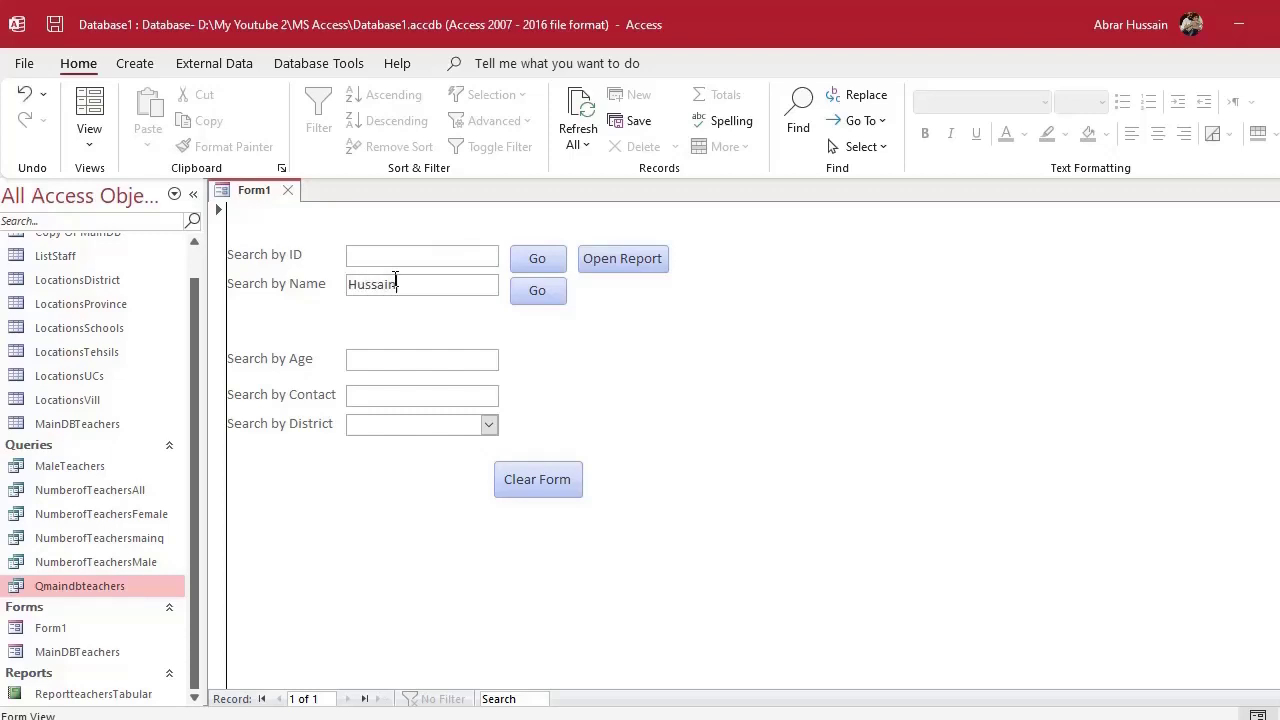
pyautogui.click(600, 262)
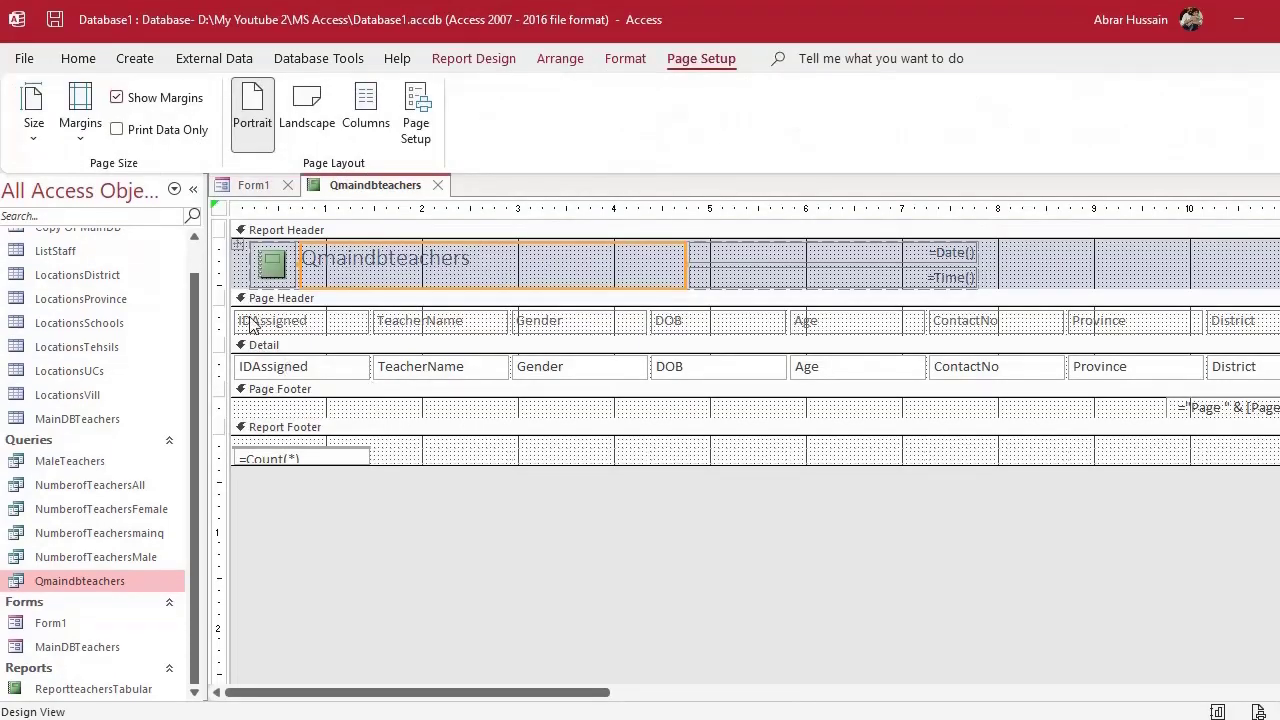
# Select the entire control layout of the Qmaindbteachers report and remove the layout so its labels and fields are separate
pyautogui.click(240, 311)
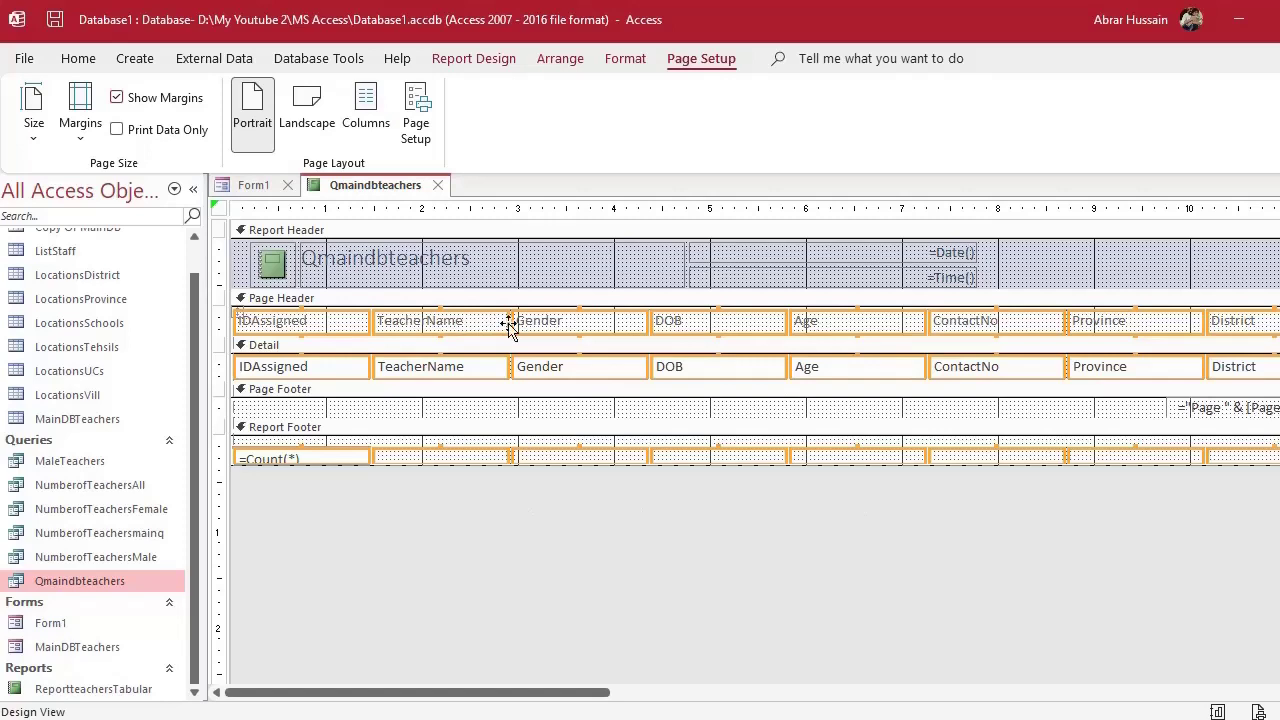
pyautogui.rightClick(508, 328)
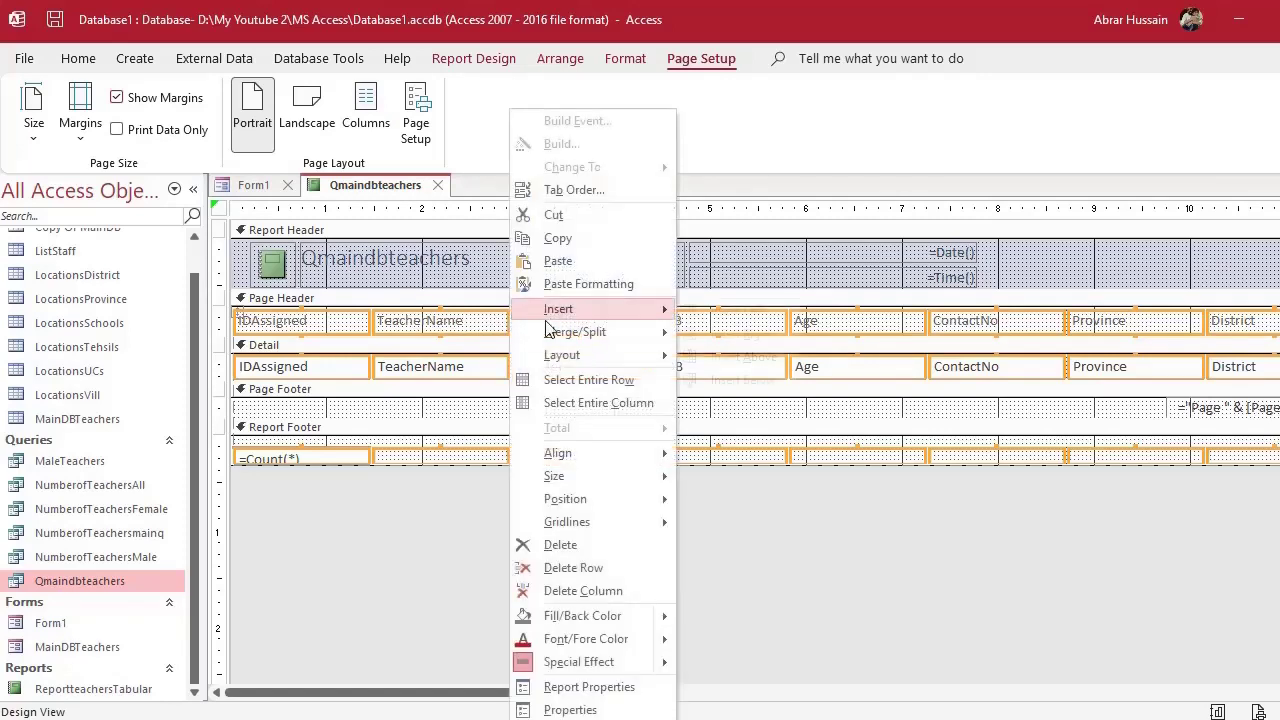
pyautogui.moveTo(583, 358)
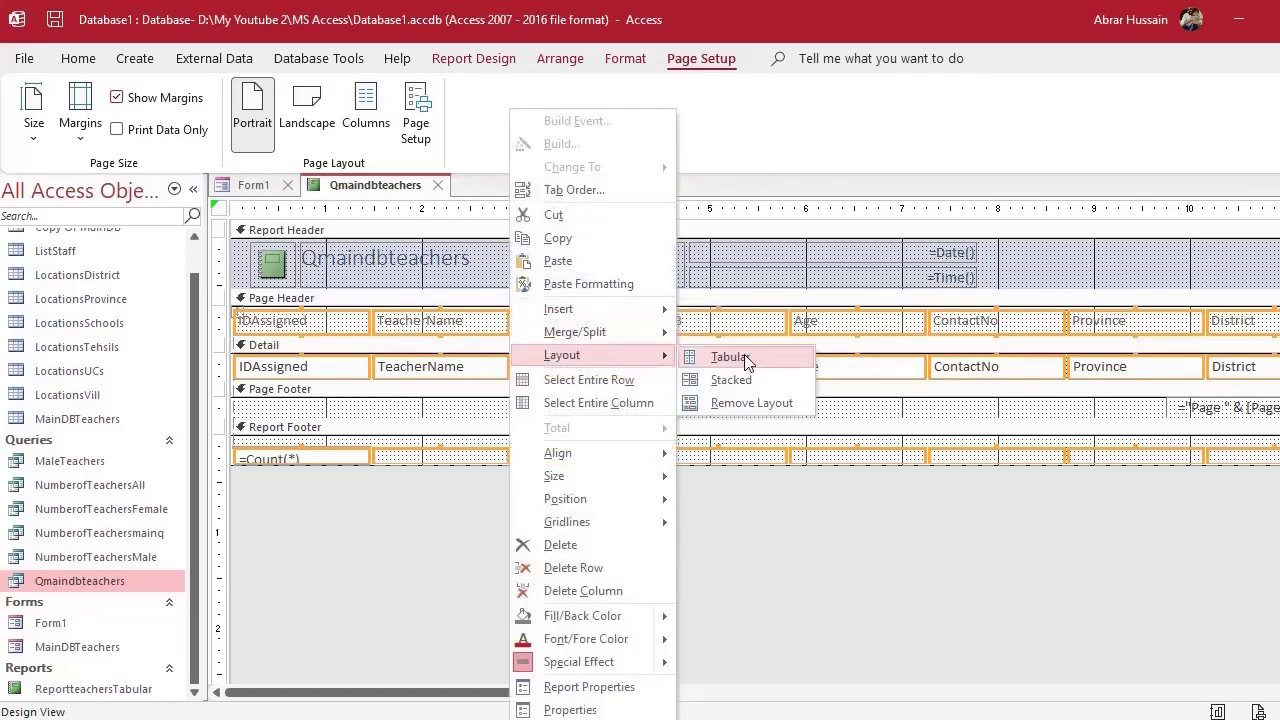
pyautogui.click(746, 403)
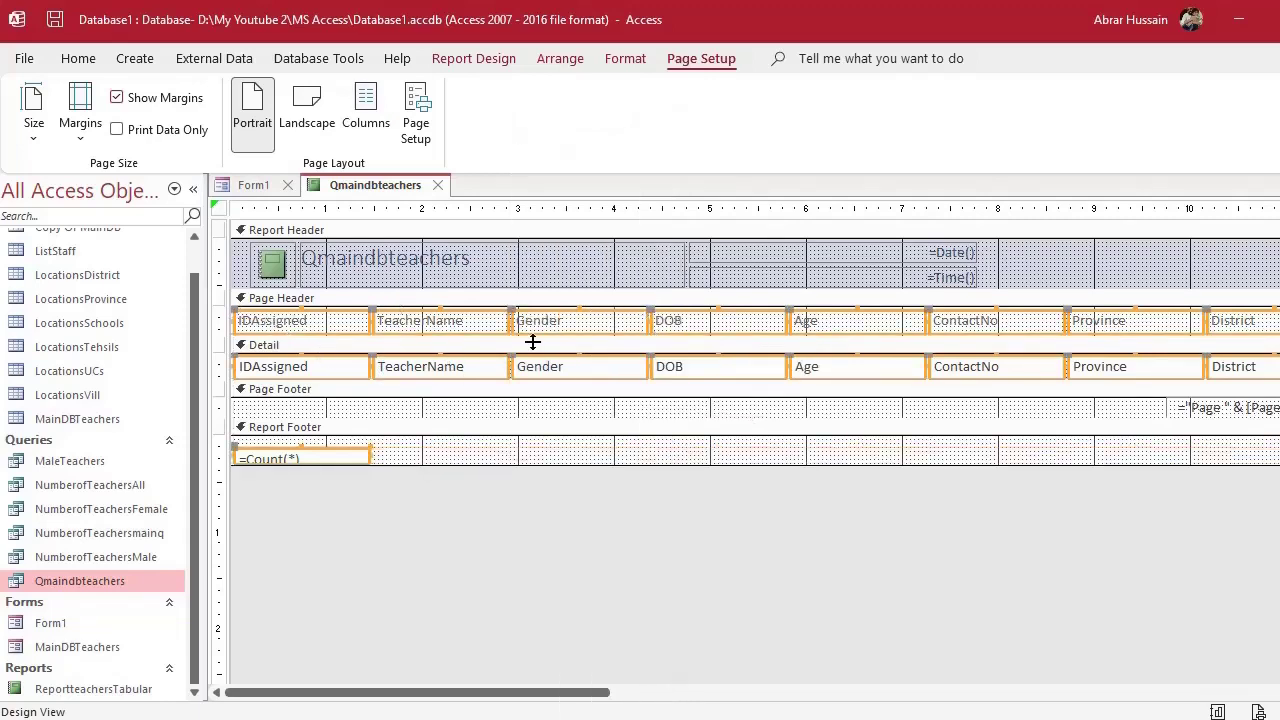
pyautogui.click(540, 493)
pyautogui.click(505, 332)
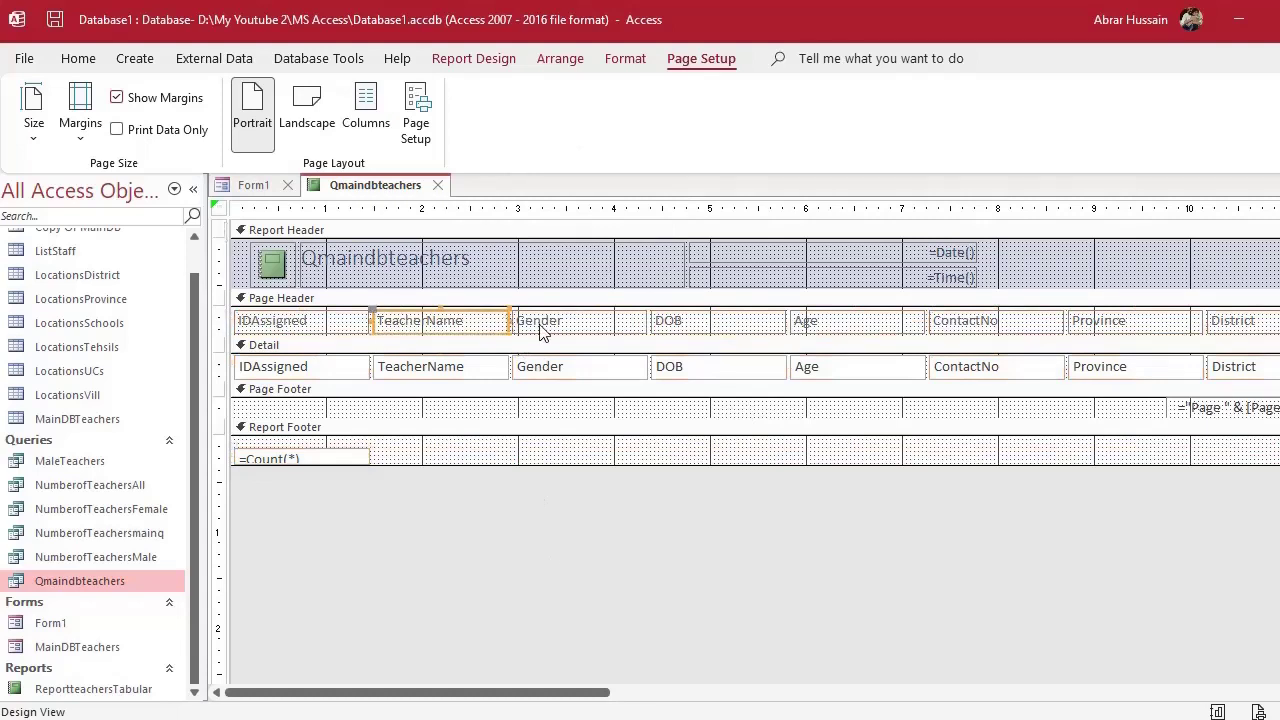
pyautogui.click(545, 334)
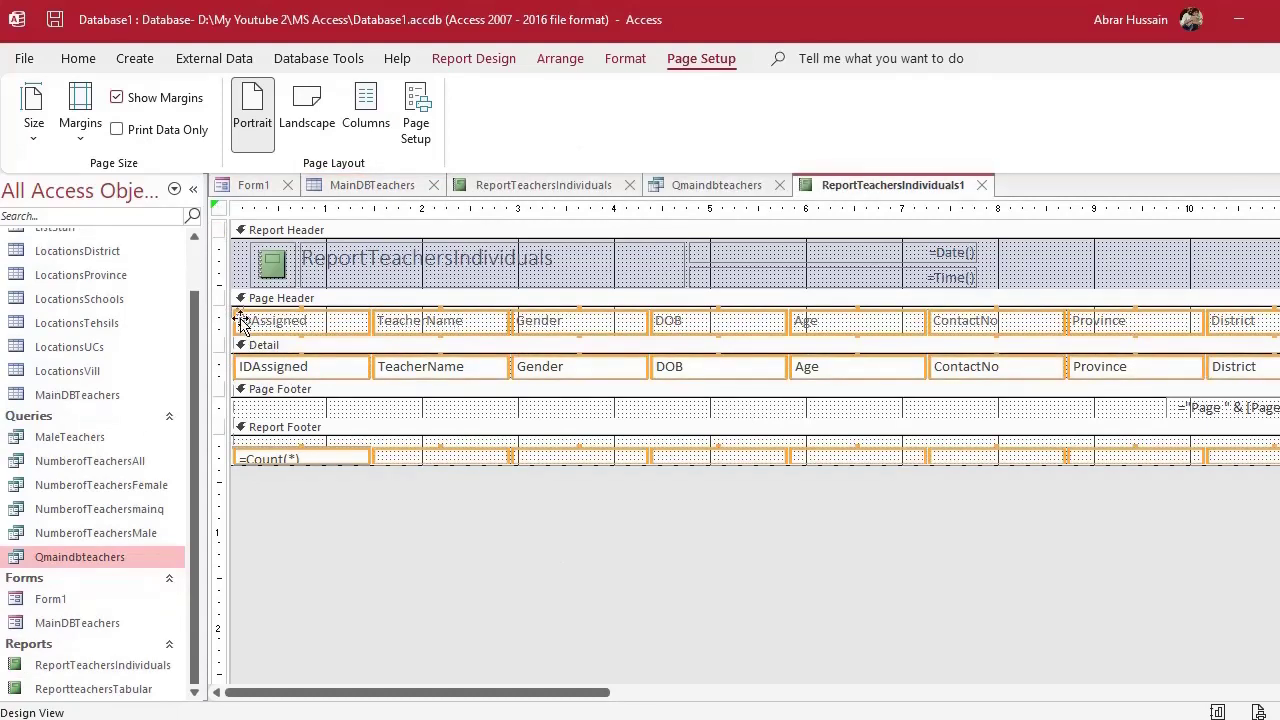
# Apply a Stacked layout to all the field controls of the ReportTeachersIndividuals1 report
pyautogui.rightClick(374, 333)
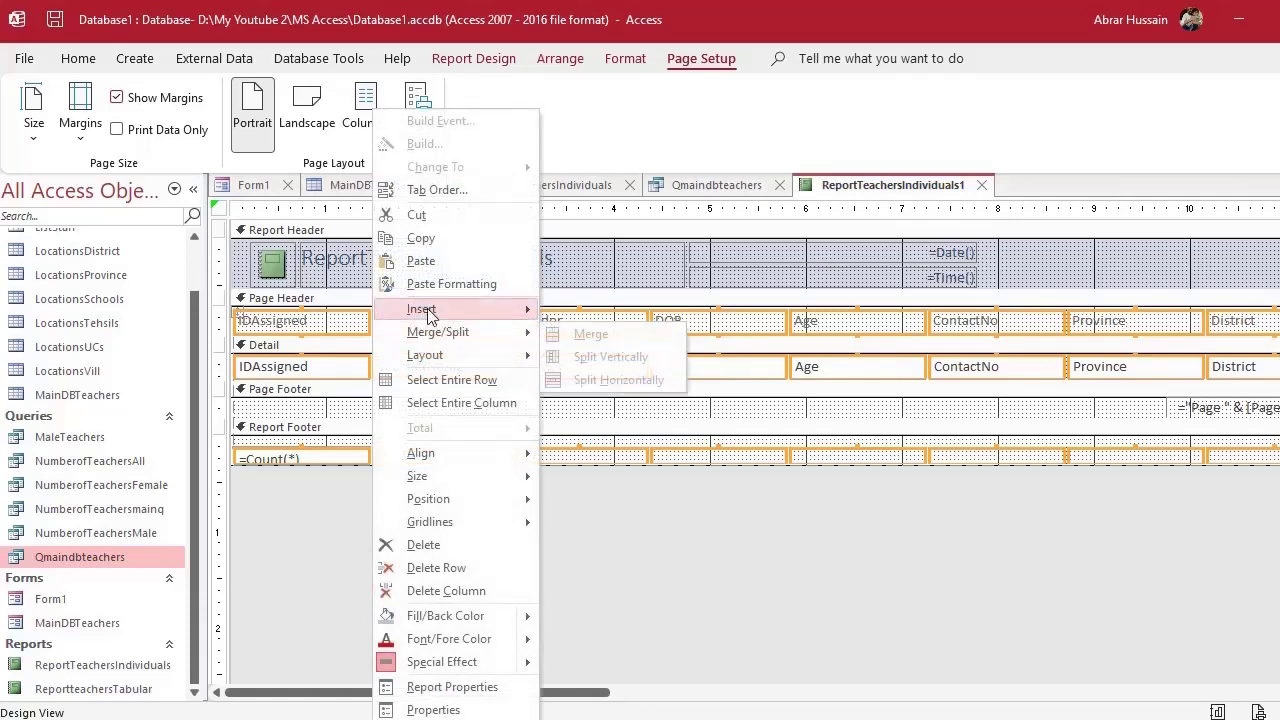
pyautogui.moveTo(453, 366)
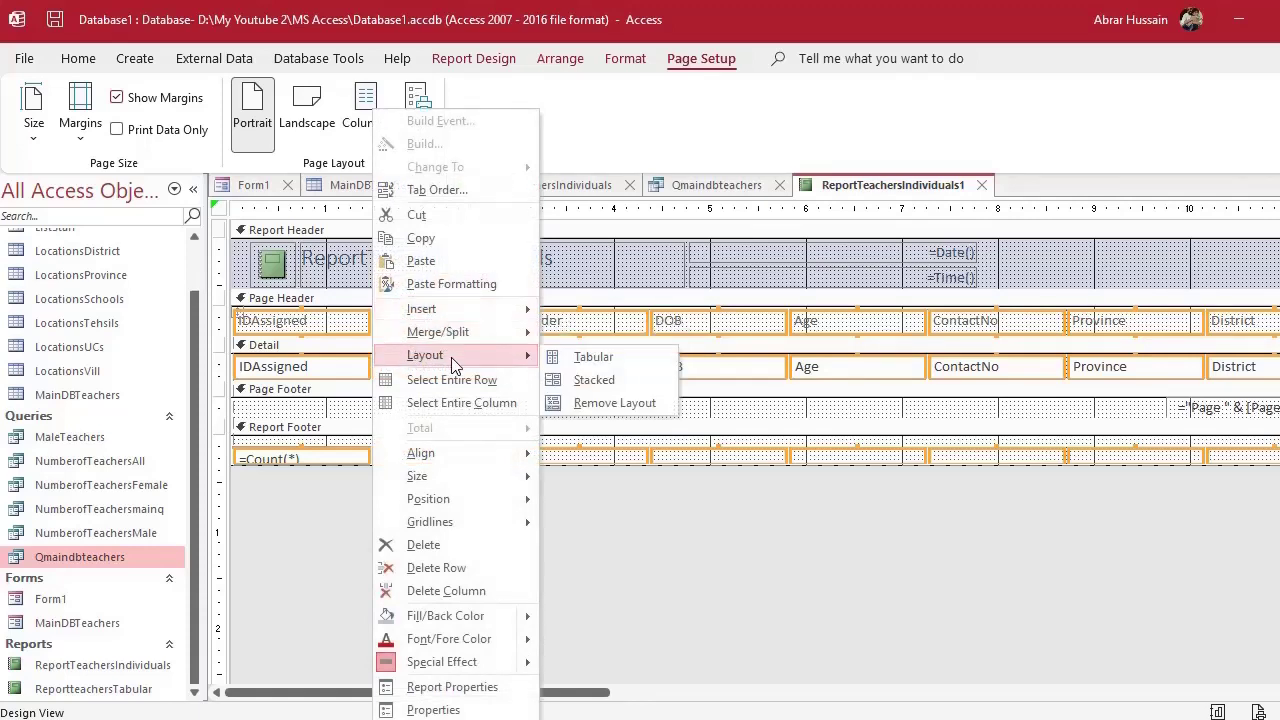
pyautogui.click(609, 381)
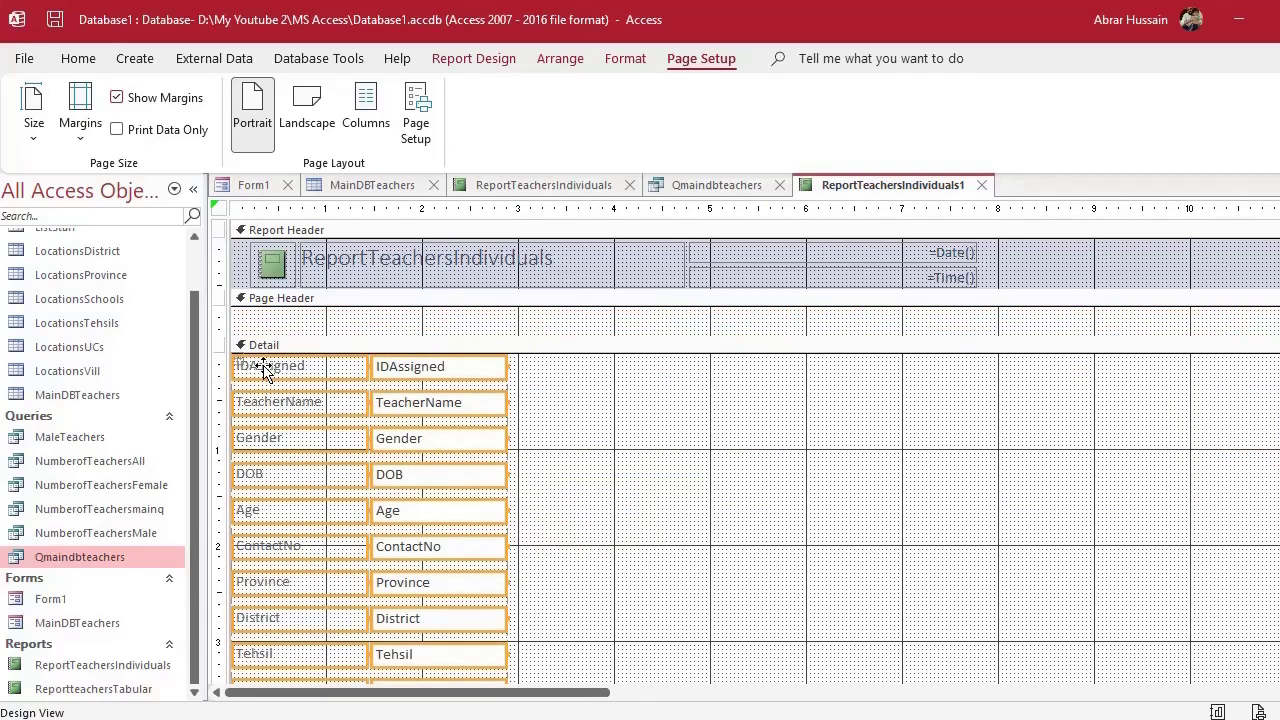
pyautogui.scroll(-5, 426, 424)
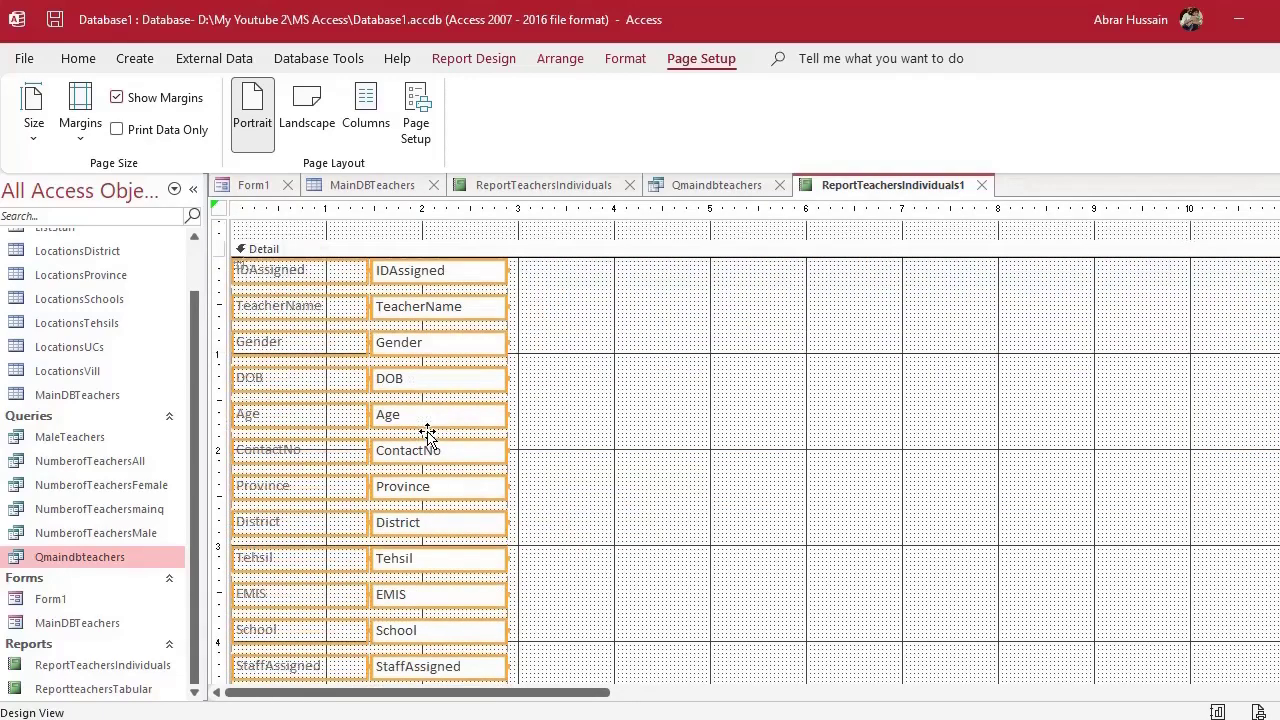
pyautogui.scroll(3, 416, 430)
pyautogui.scroll(2, 416, 430)
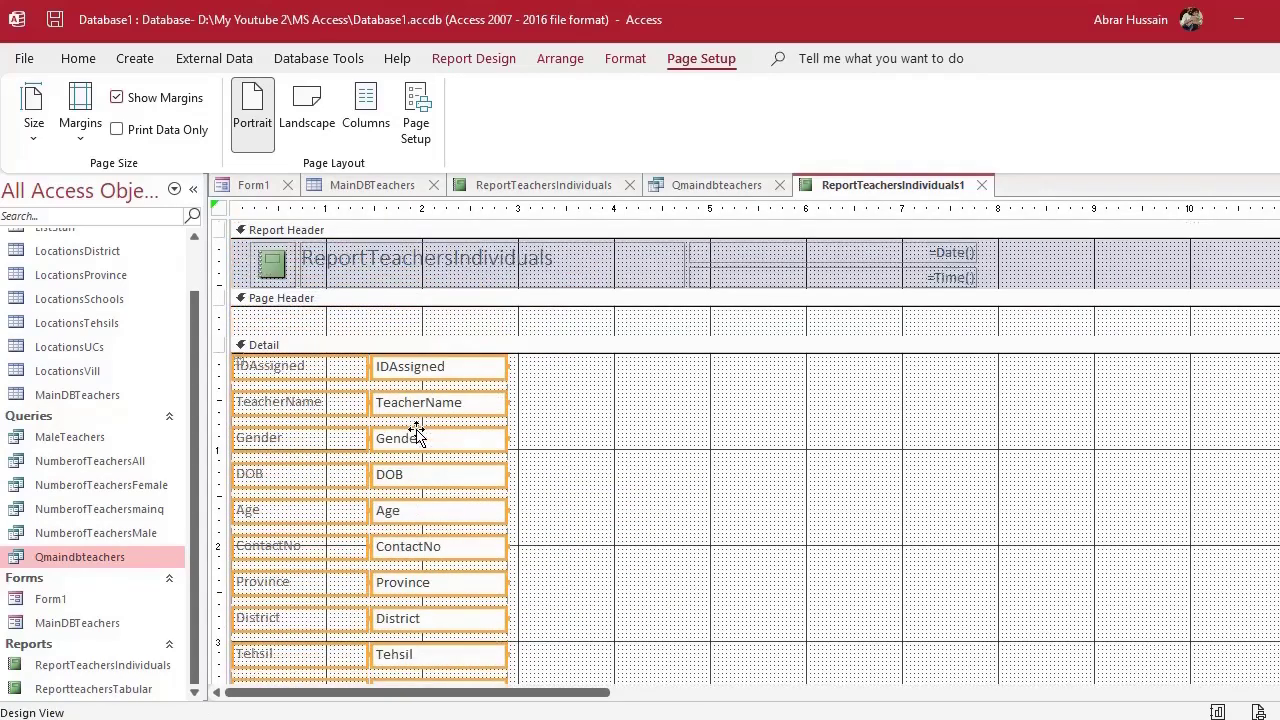
pyautogui.scroll(-4, 364, 397)
pyautogui.scroll(-2, 364, 397)
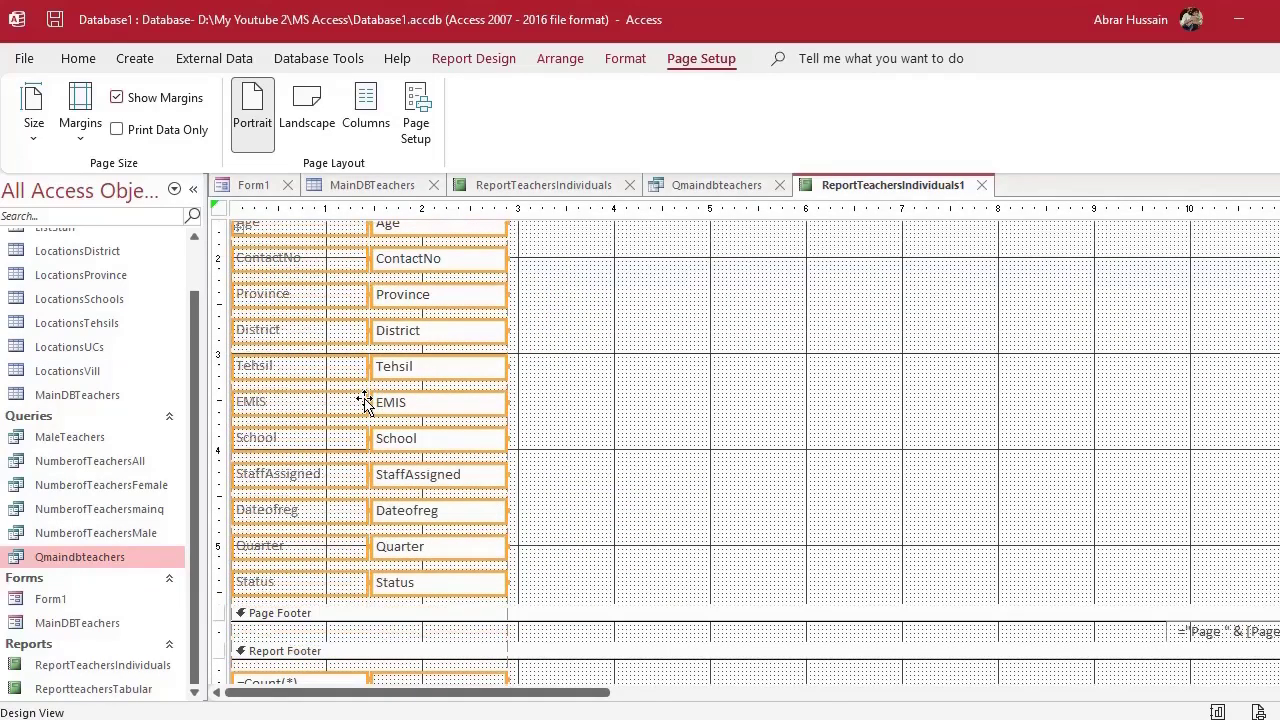
pyautogui.scroll(6, 634, 406)
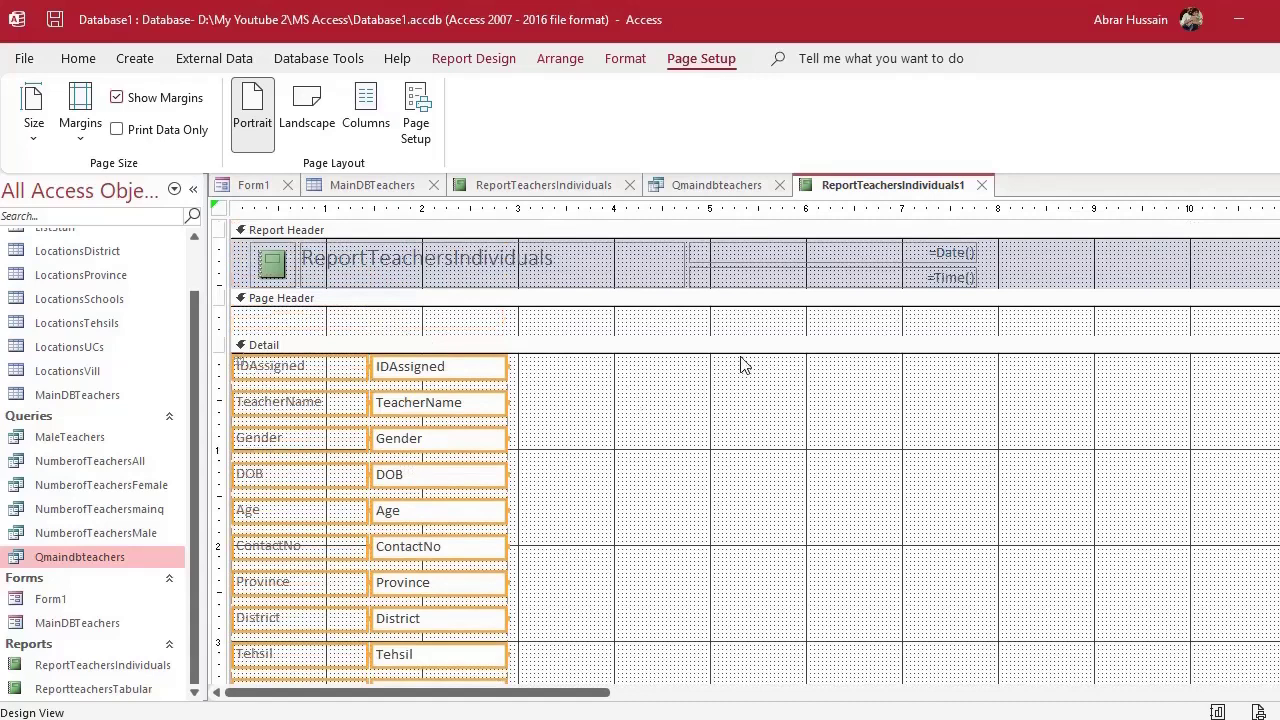
pyautogui.click(676, 412)
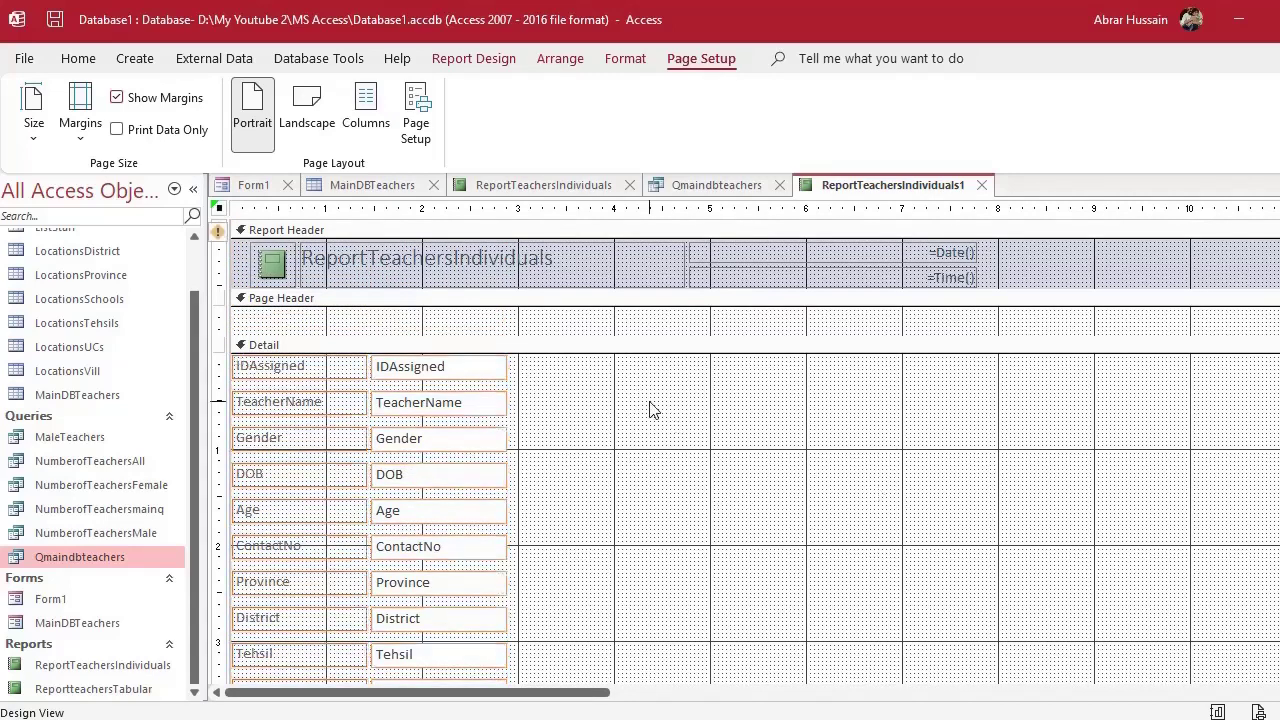
pyautogui.click(292, 364)
pyautogui.click(424, 374)
pyautogui.click(288, 412)
pyautogui.click(588, 382)
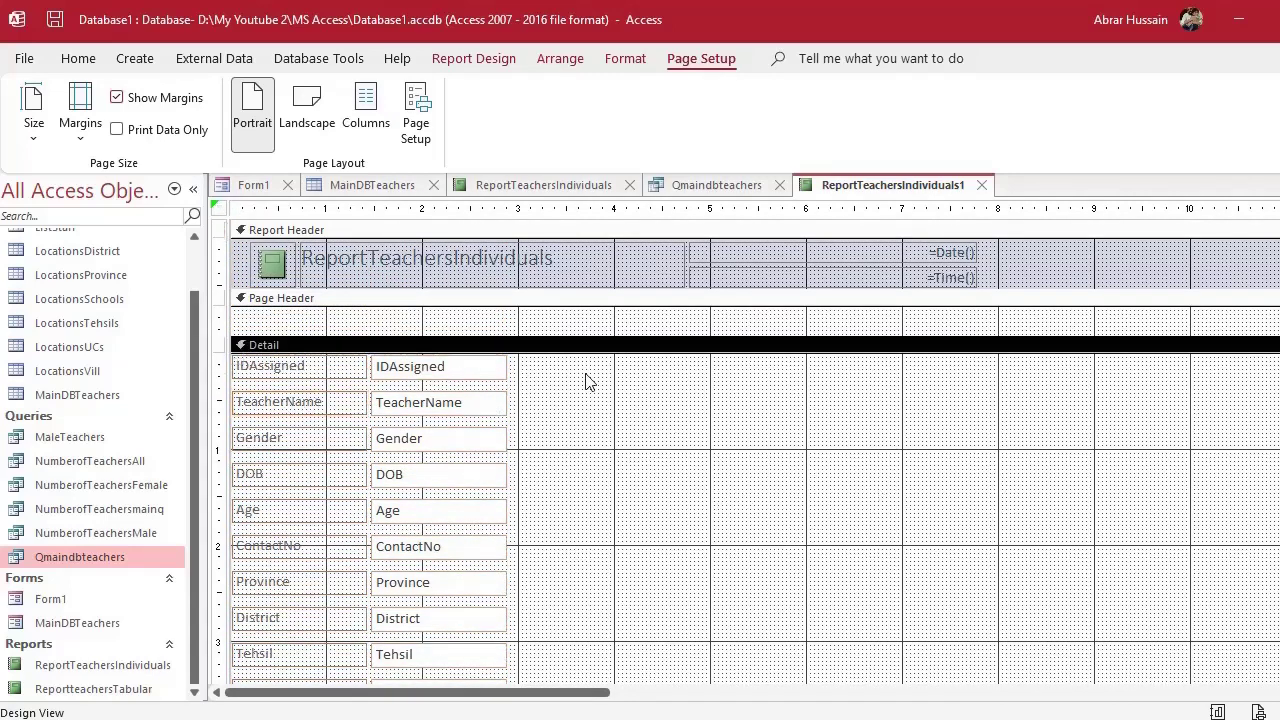
pyautogui.click(333, 441)
pyautogui.click(442, 448)
pyautogui.click(318, 484)
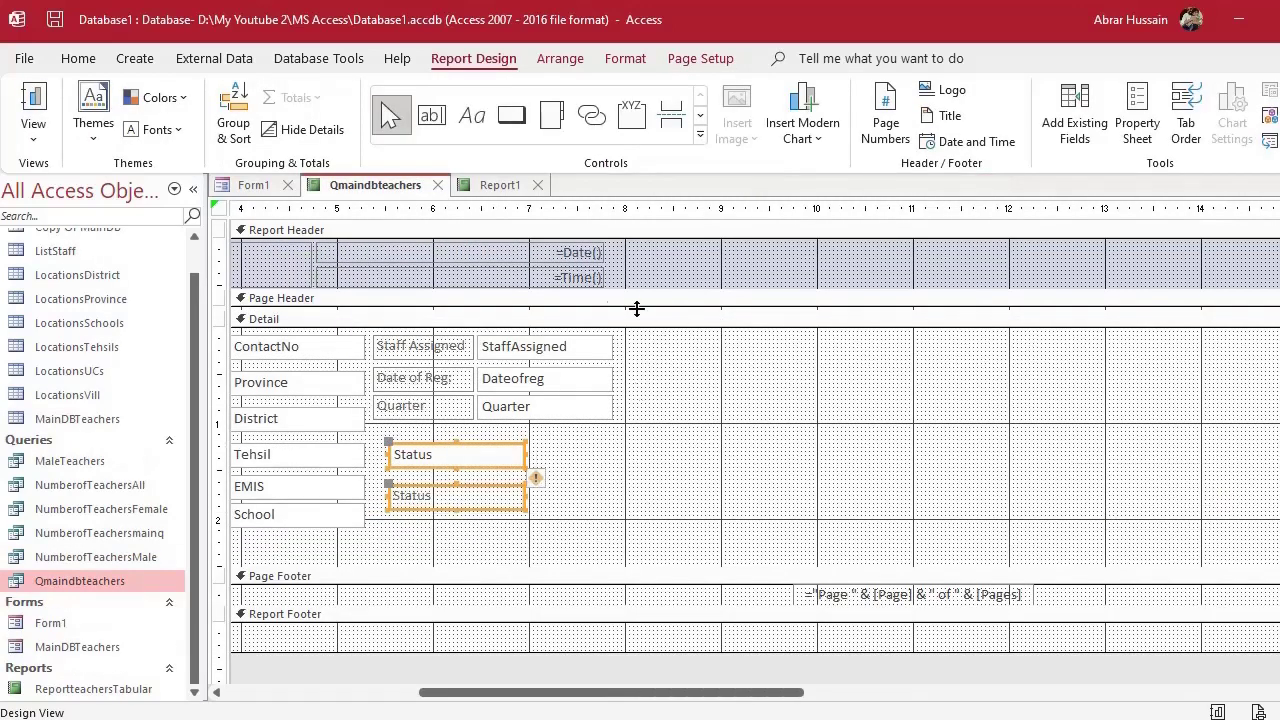
# Try to switch the Qmaindbteachers report from Design View to Layout View
pyautogui.moveTo(726, 680); pyautogui.dragTo(298, 708)
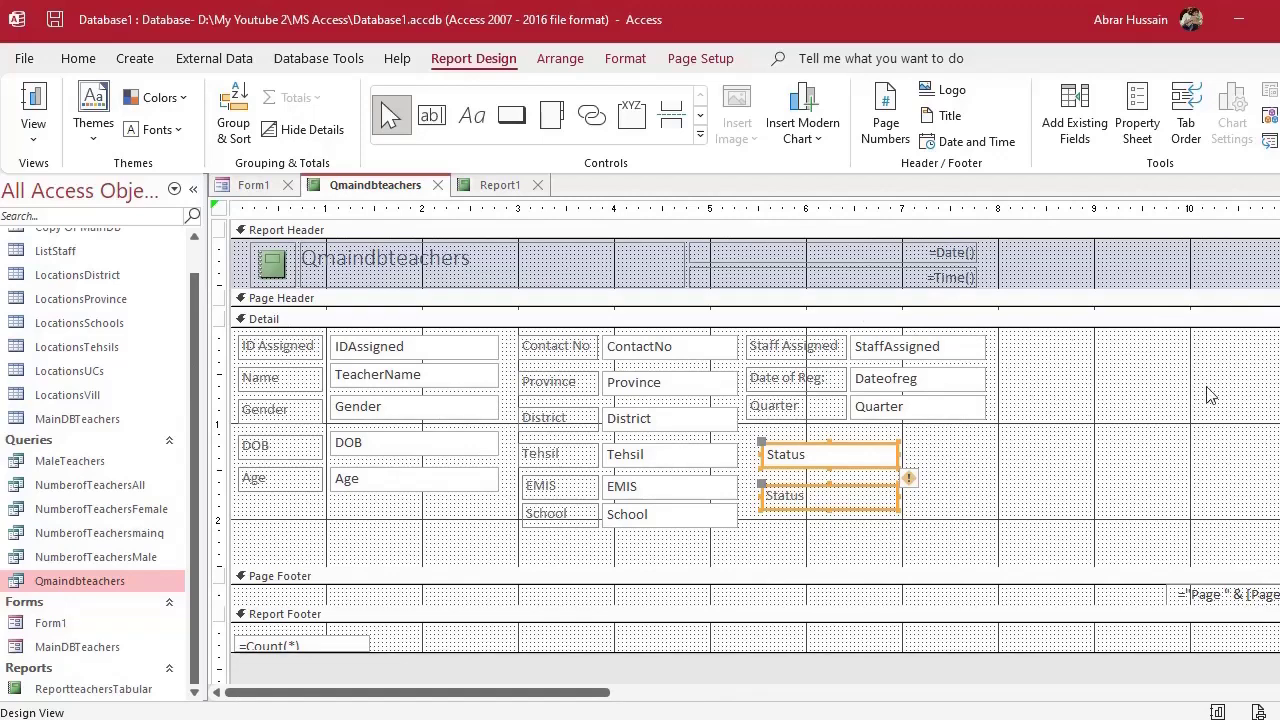
pyautogui.click(33, 130)
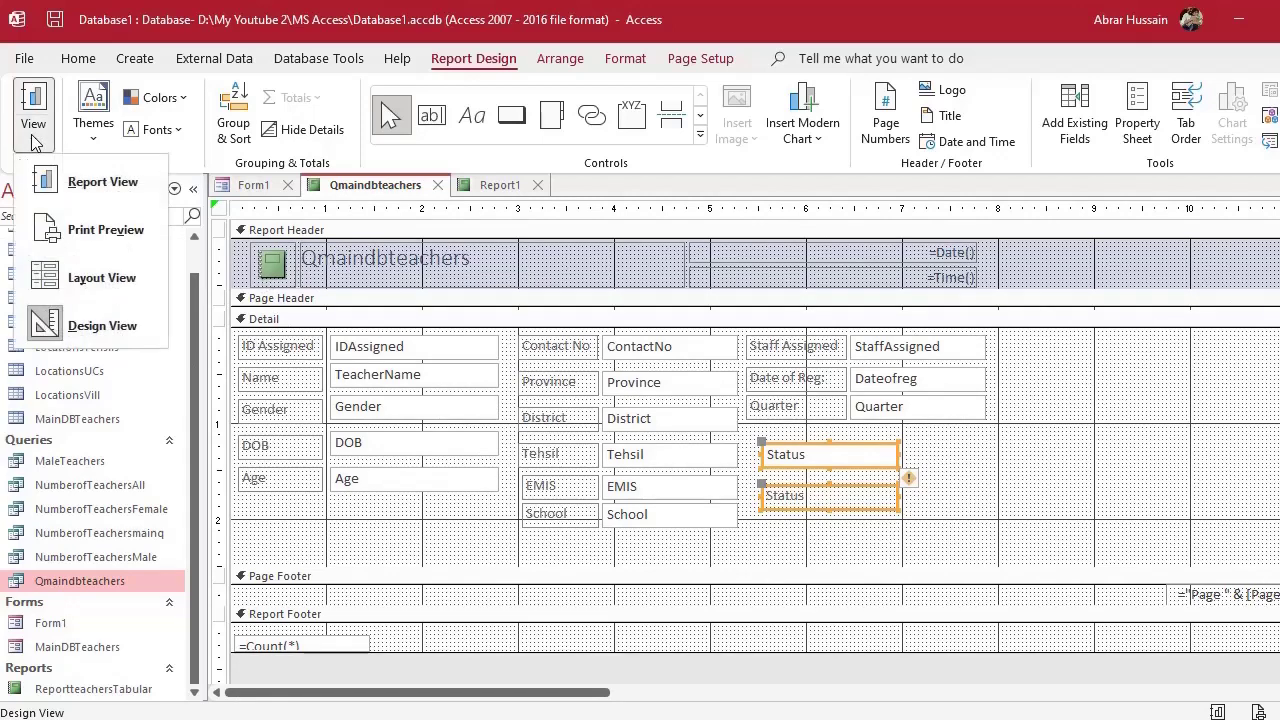
pyautogui.click(94, 282)
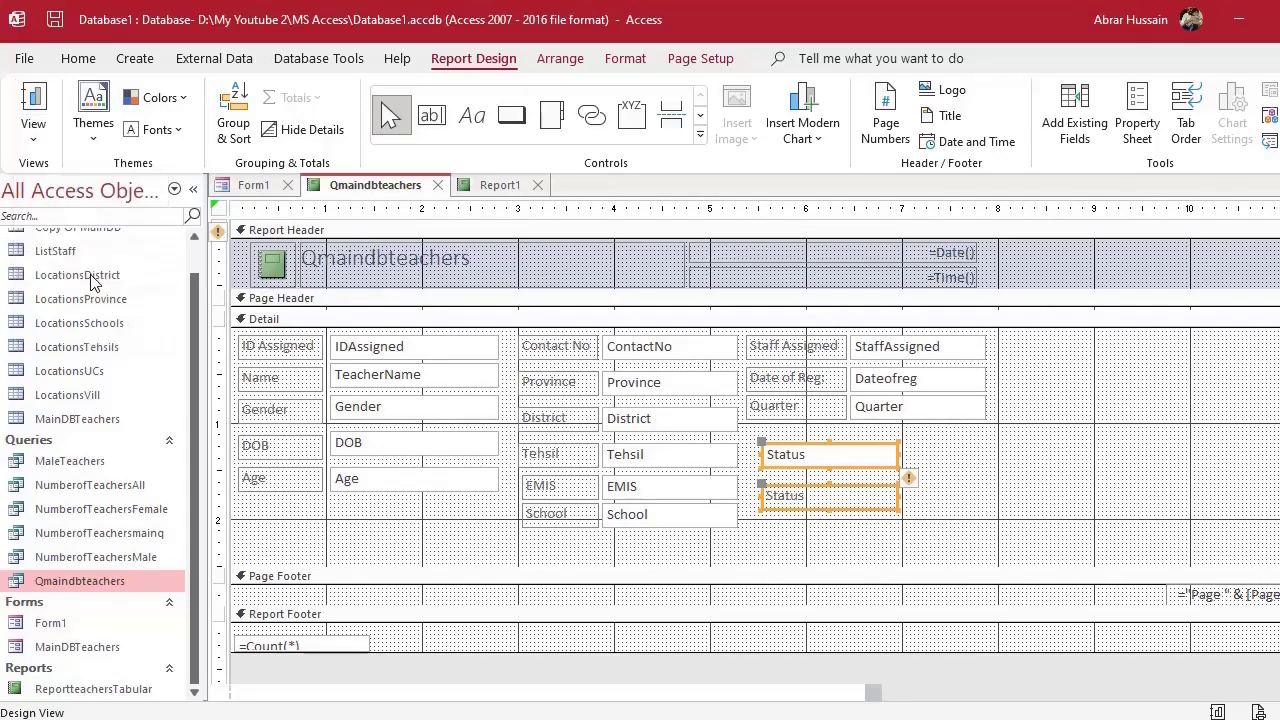
pyautogui.click(94, 281)
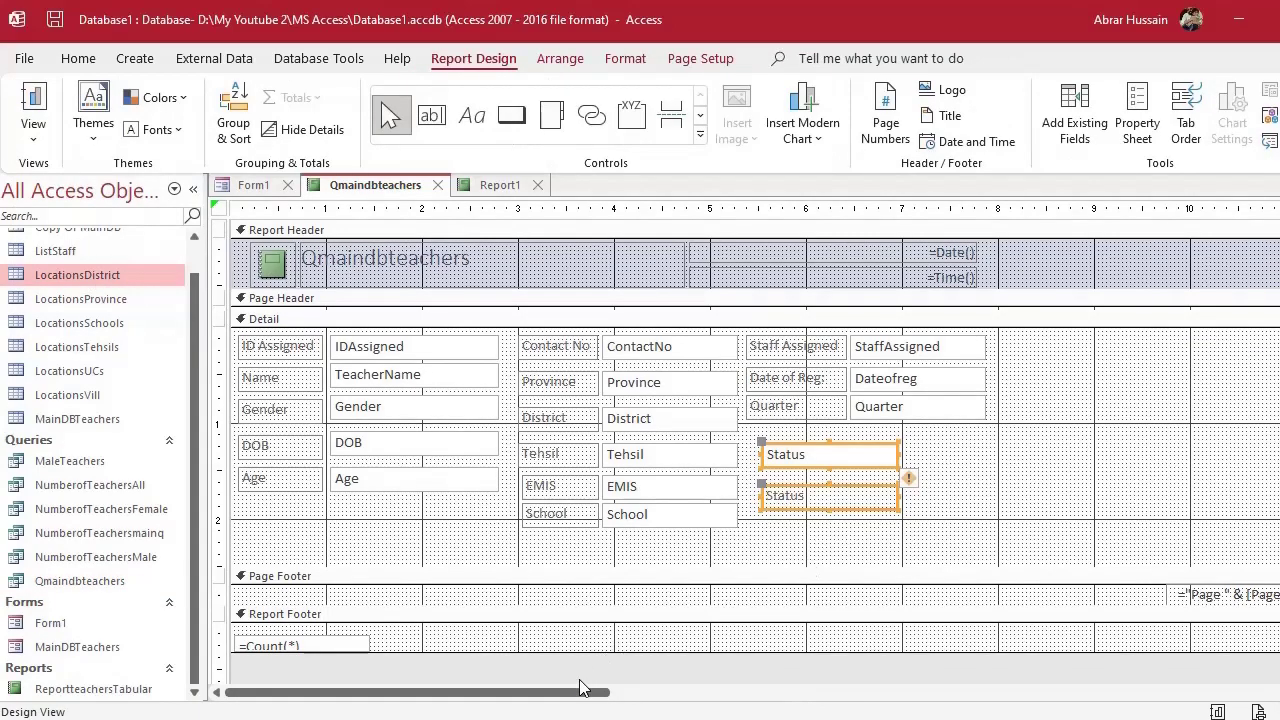
# Narrow the Qmaindbteachers report to about 12.3 inches wide, up to the page number box
pyautogui.click(805, 692)
pyautogui.moveTo(805, 692); pyautogui.dragTo(1250, 712)
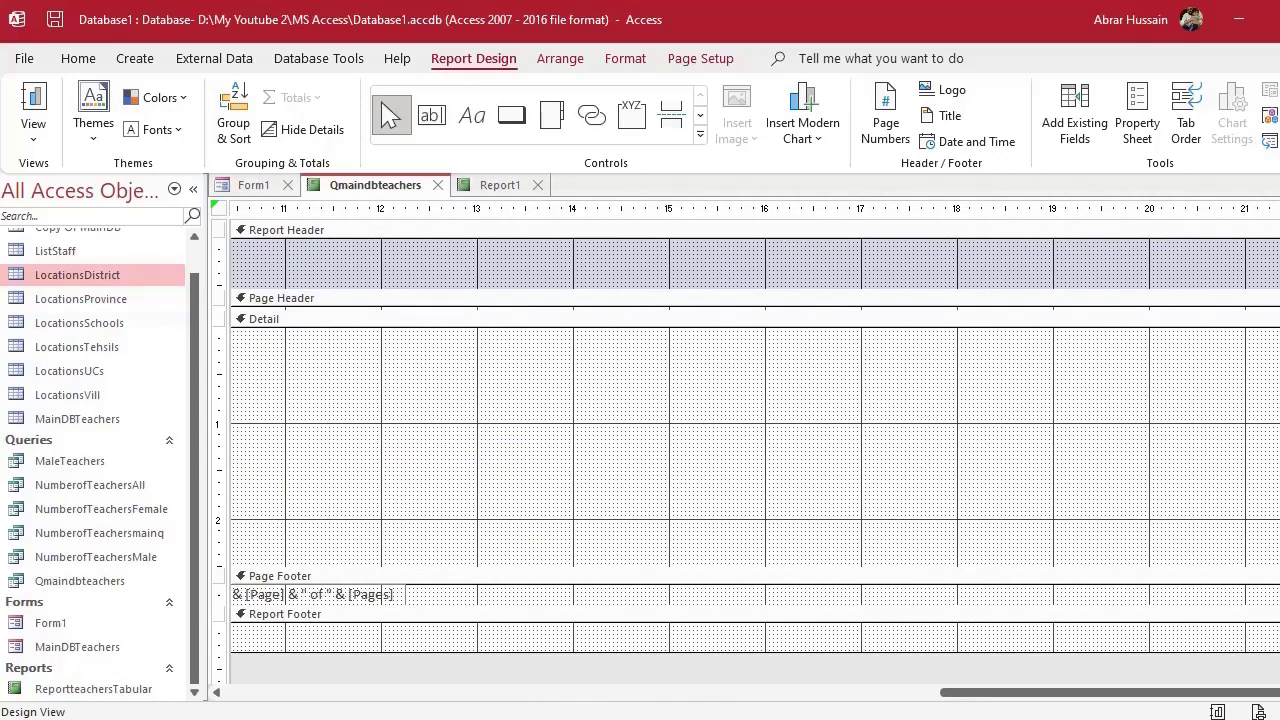
pyautogui.moveTo(1277, 272); pyautogui.dragTo(406, 285)
# Move the page number box in the page footer inward to end at about 8 inches and narrow the report to about 8.2 inches
pyautogui.click(1000, 695)
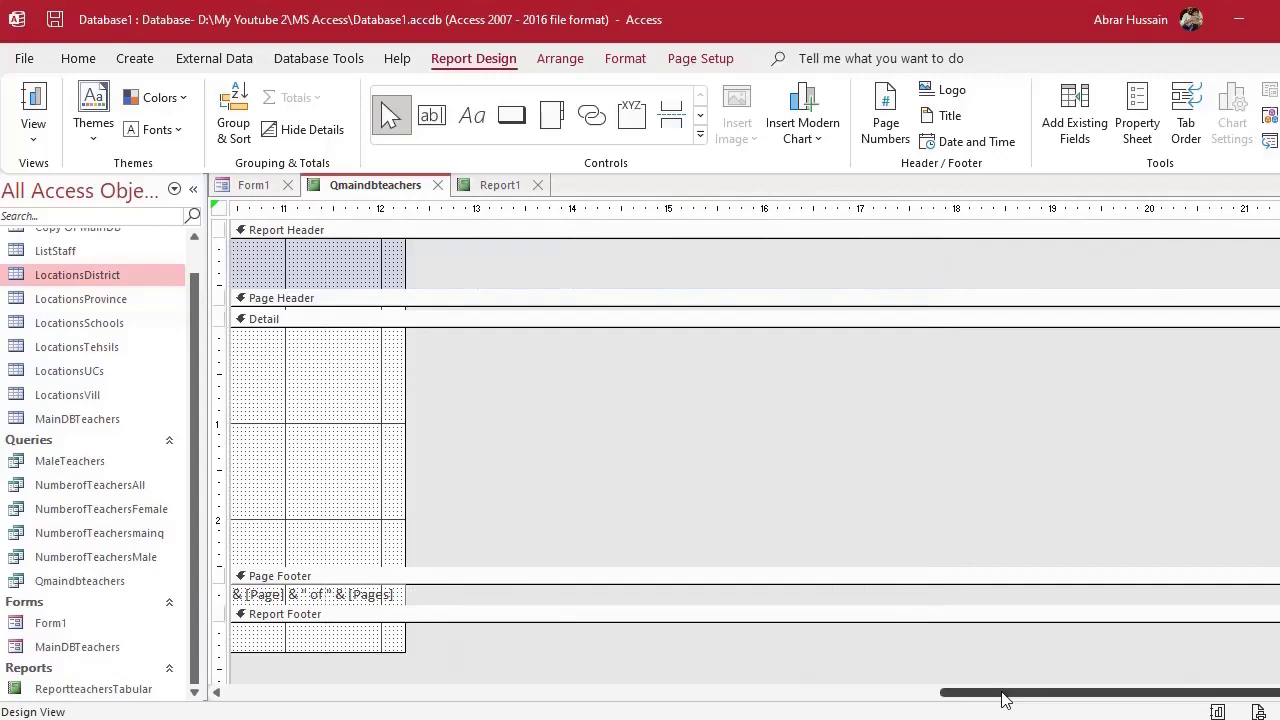
pyautogui.click(768, 594)
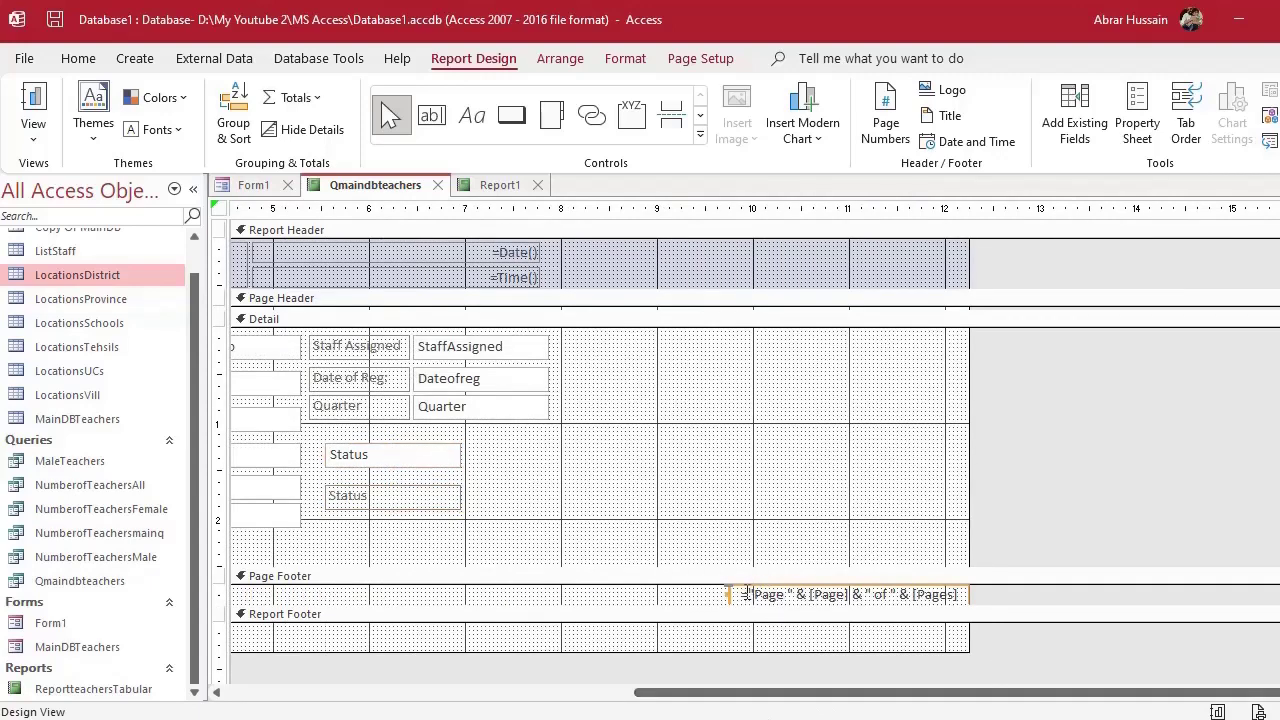
pyautogui.moveTo(733, 588); pyautogui.dragTo(324, 587)
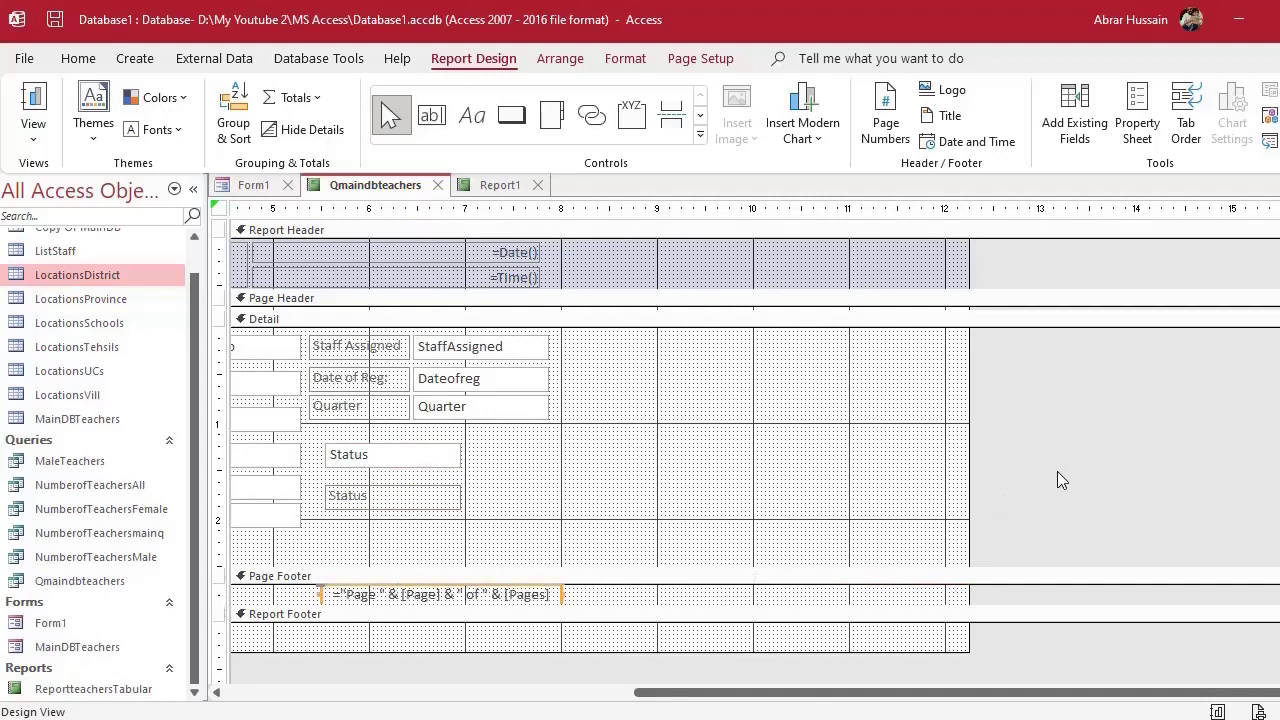
pyautogui.moveTo(969, 457); pyautogui.dragTo(577, 471)
# Shift the page number box slightly further inward and narrow the report to about 7.9 inches, flush with the Staff Assigned fields
pyautogui.moveTo(851, 692); pyautogui.dragTo(57, 688)
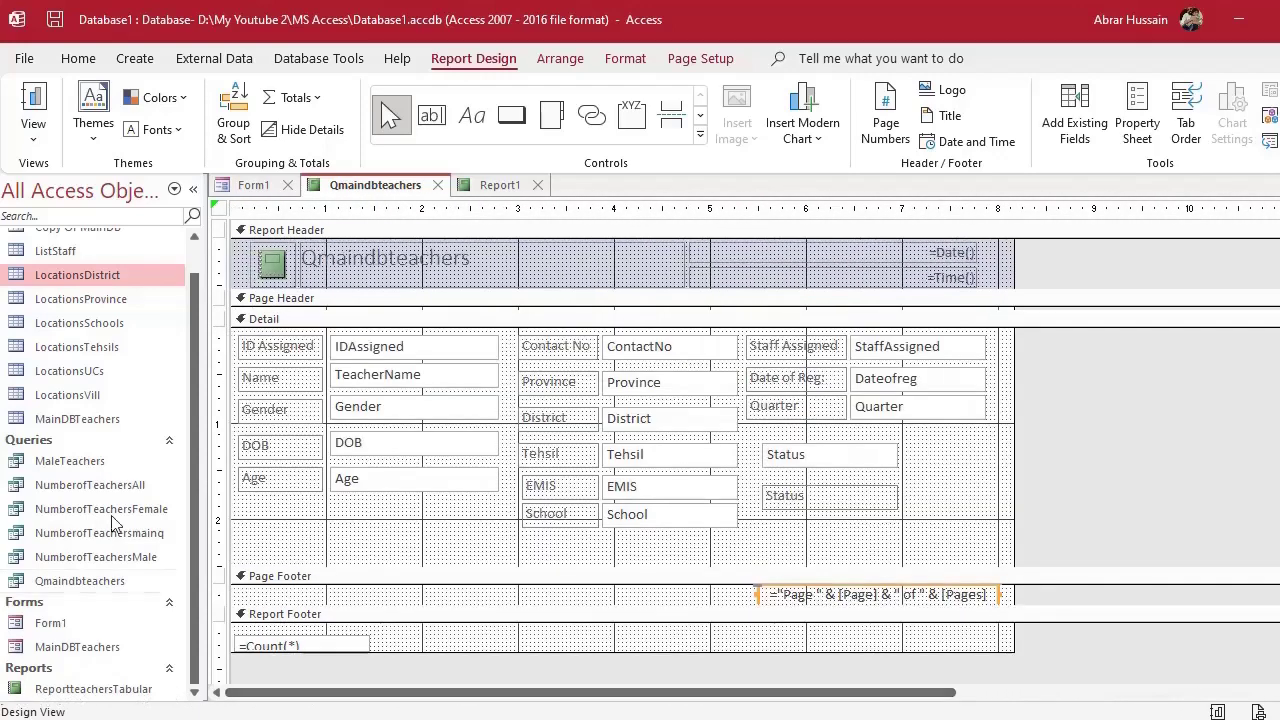
pyautogui.click(788, 593)
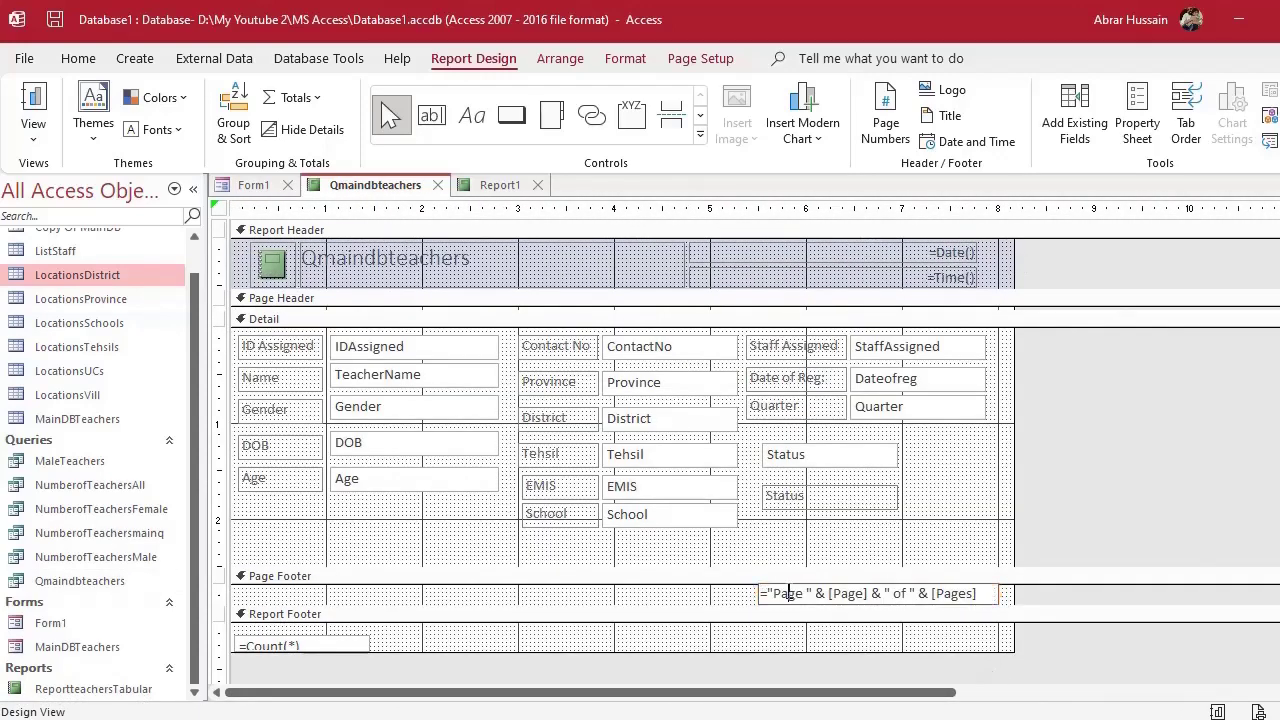
pyautogui.click(757, 592)
pyautogui.moveTo(757, 592); pyautogui.dragTo(730, 595)
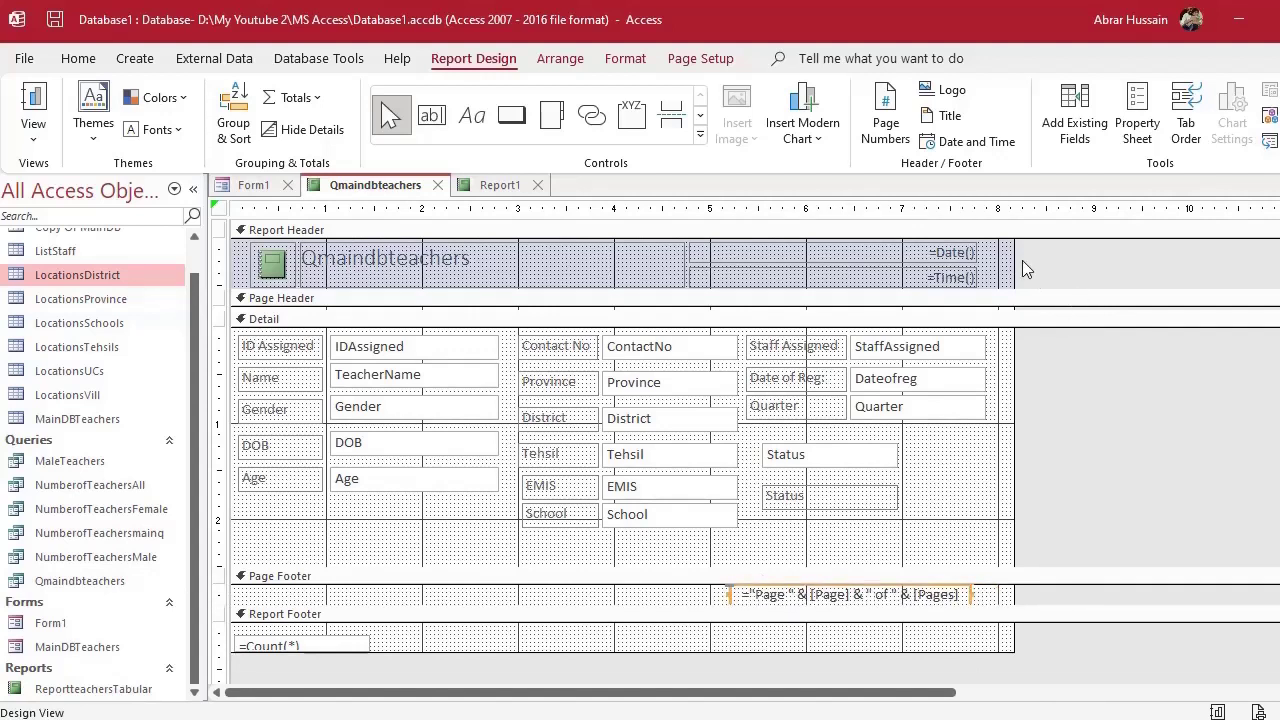
pyautogui.moveTo(1014, 262); pyautogui.dragTo(984, 297)
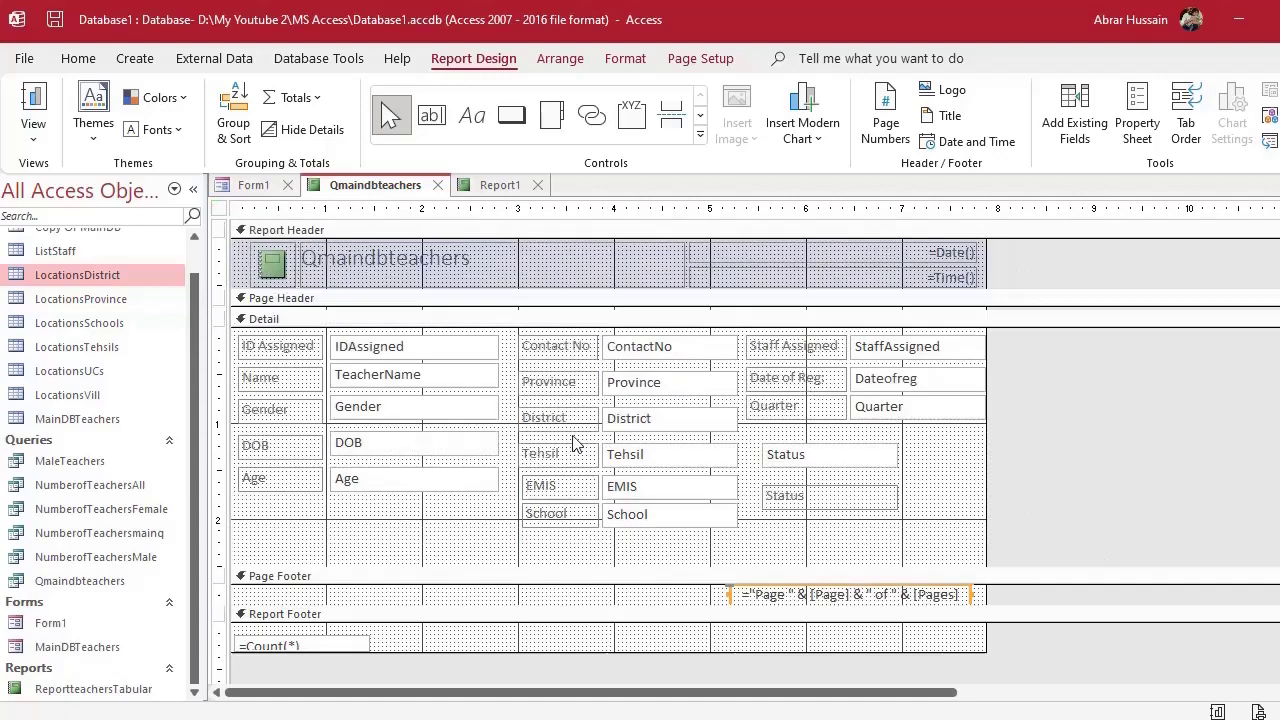
pyautogui.click(358, 547)
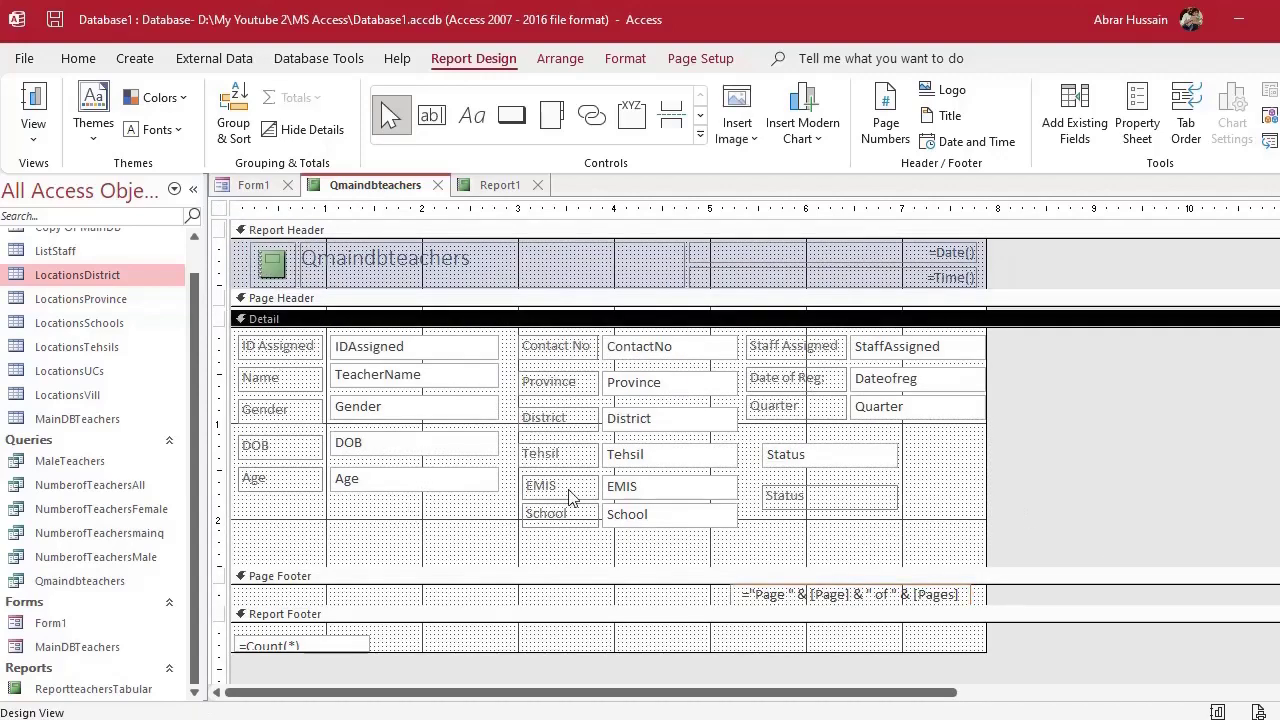
pyautogui.moveTo(805, 456); pyautogui.dragTo(800, 452)
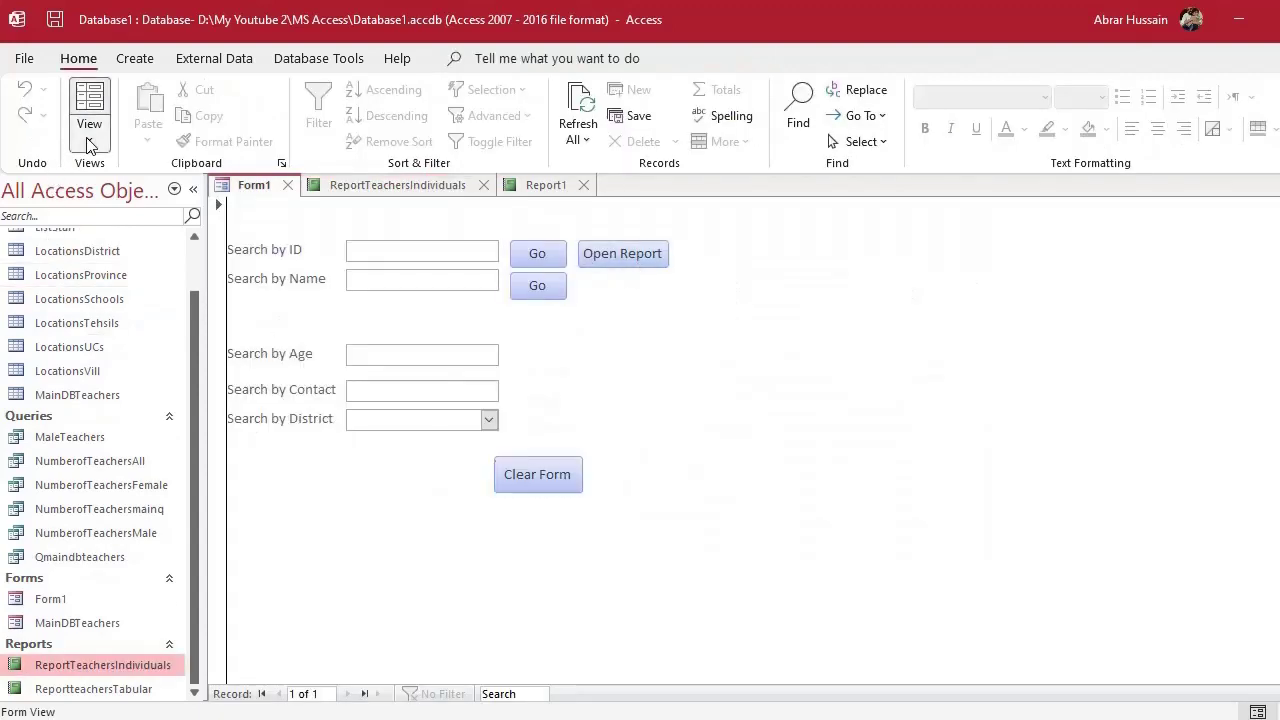
# Open Form1 in Design View and place a new command button below Open Report, beside the Go button of Search by Name
pyautogui.click(89, 138)
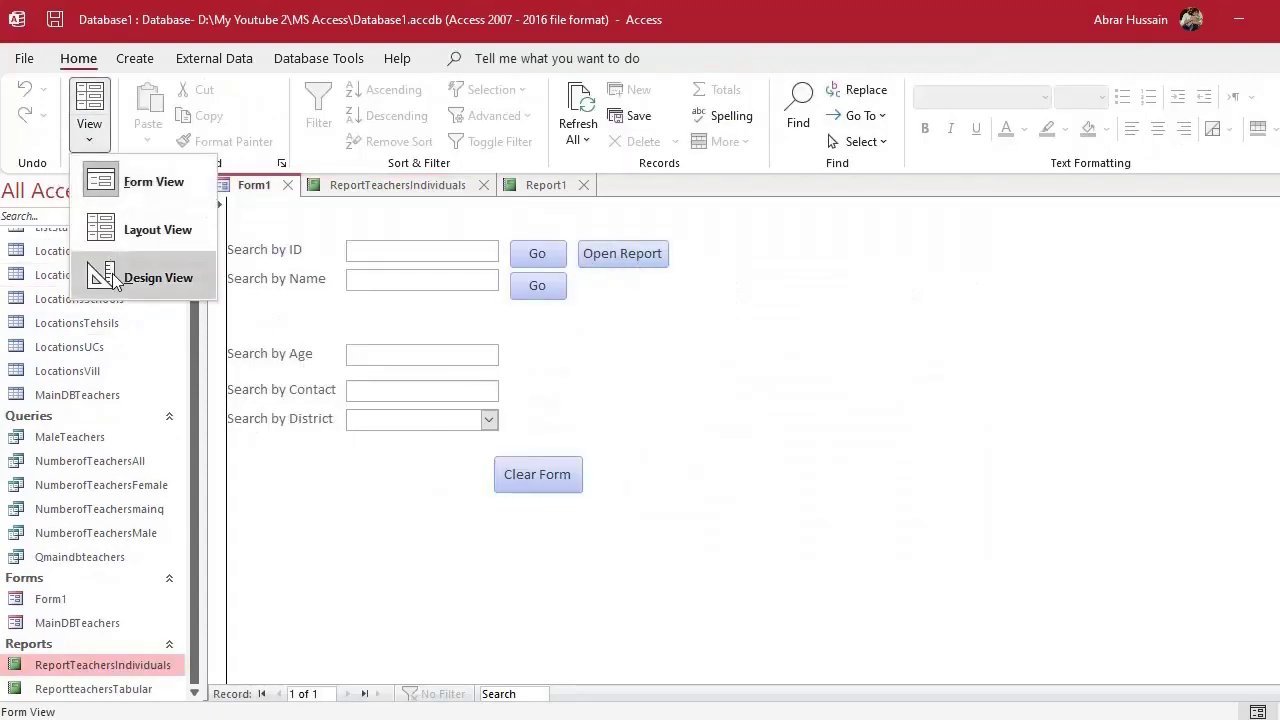
pyautogui.click(114, 278)
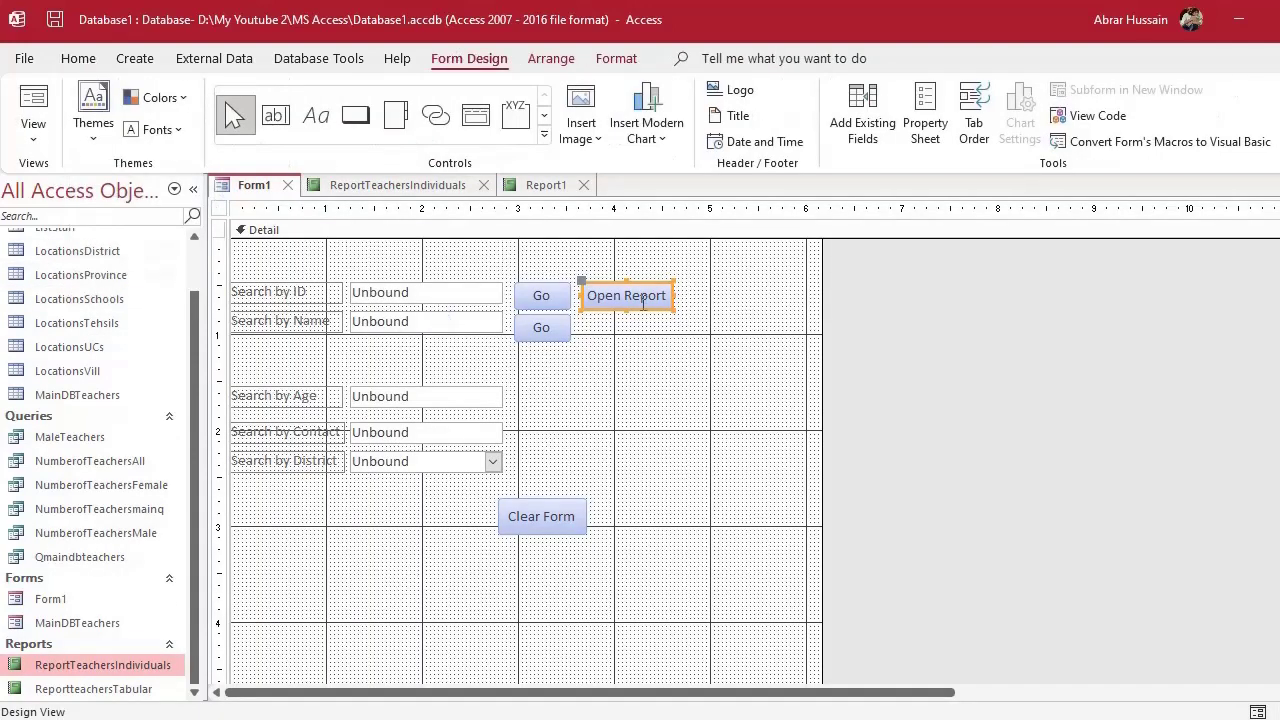
pyautogui.click(637, 351)
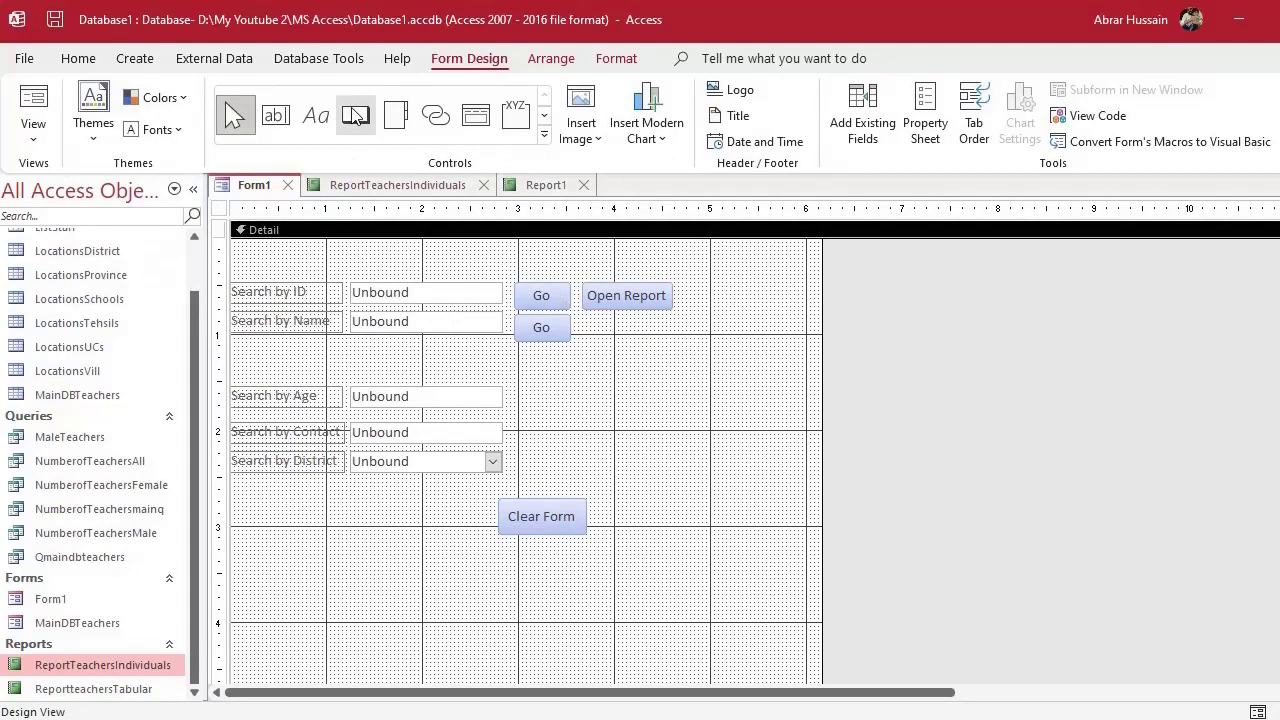
pyautogui.click(355, 115)
pyautogui.moveTo(582, 318); pyautogui.dragTo(671, 346)
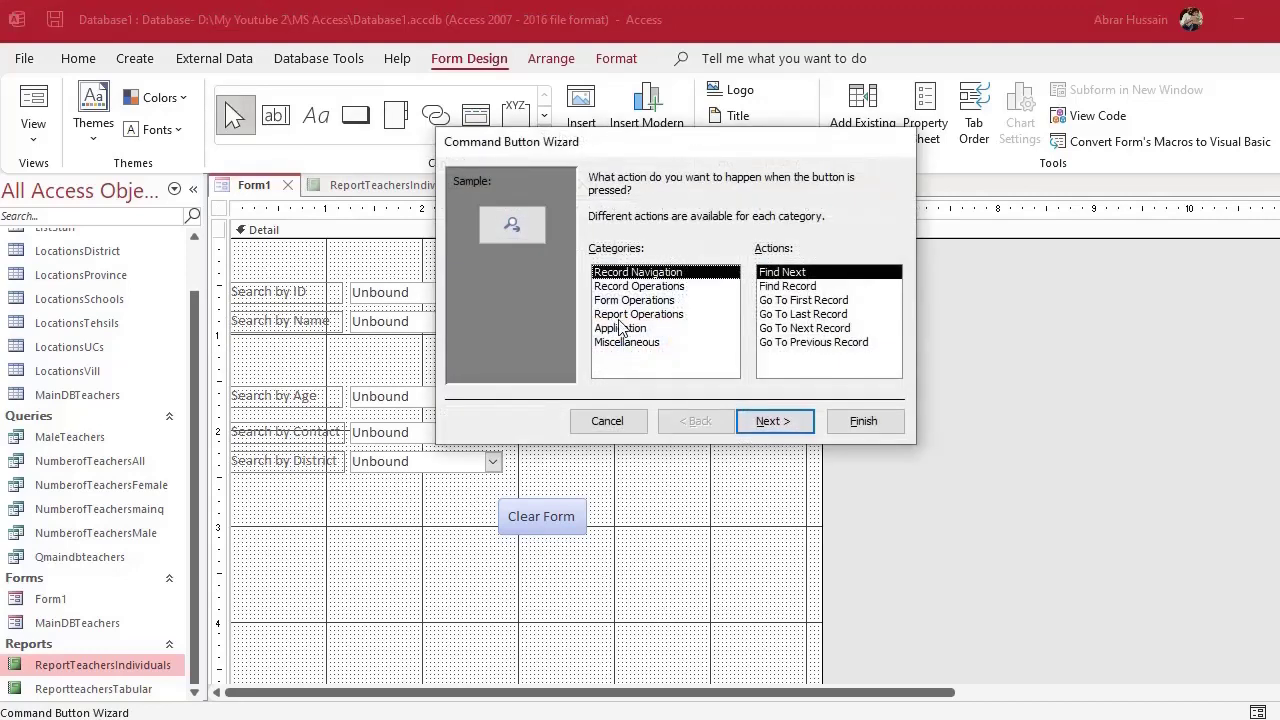
# Set the new command button to the Open Report action for the ReportTeachersIndividuals report
pyautogui.click(620, 316)
pyautogui.click(806, 287)
pyautogui.click(797, 425)
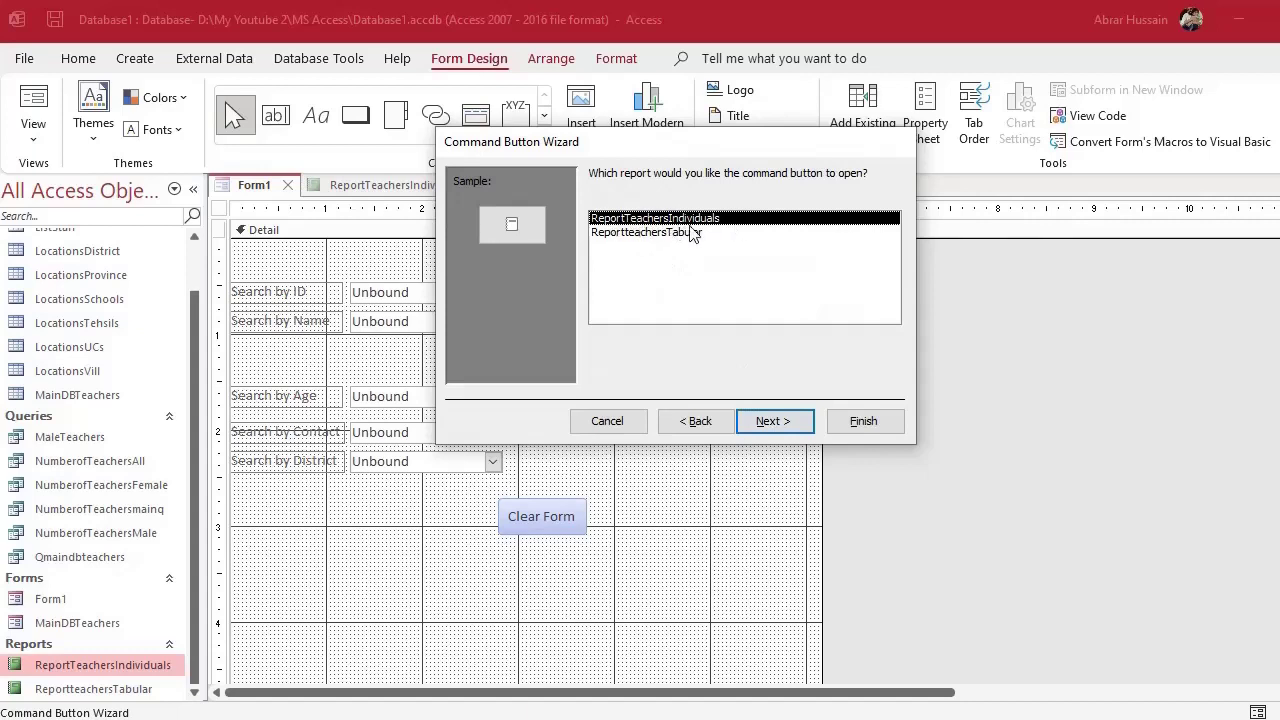
pyautogui.click(762, 421)
# Label the new command button with the text Individual Reports, keep its default name and complete the button wizard
pyautogui.click(739, 256)
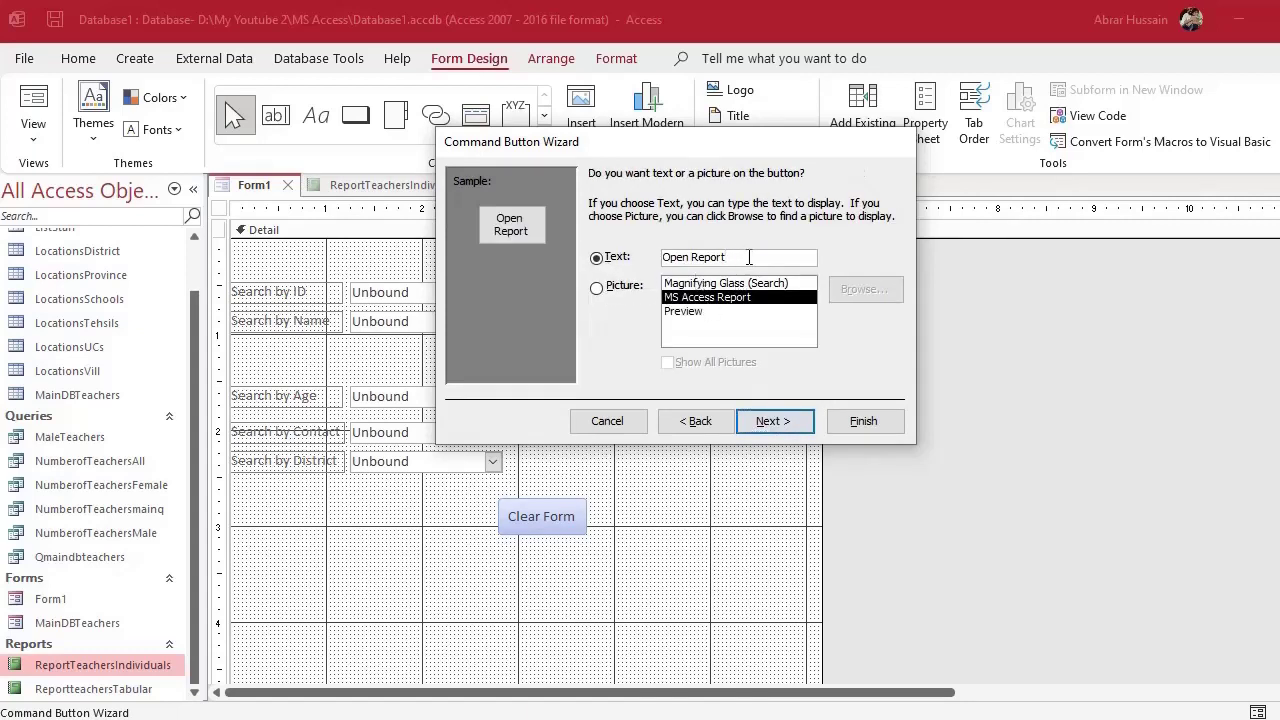
pyautogui.hotkey('shift', 'Home')
pyautogui.write('I')
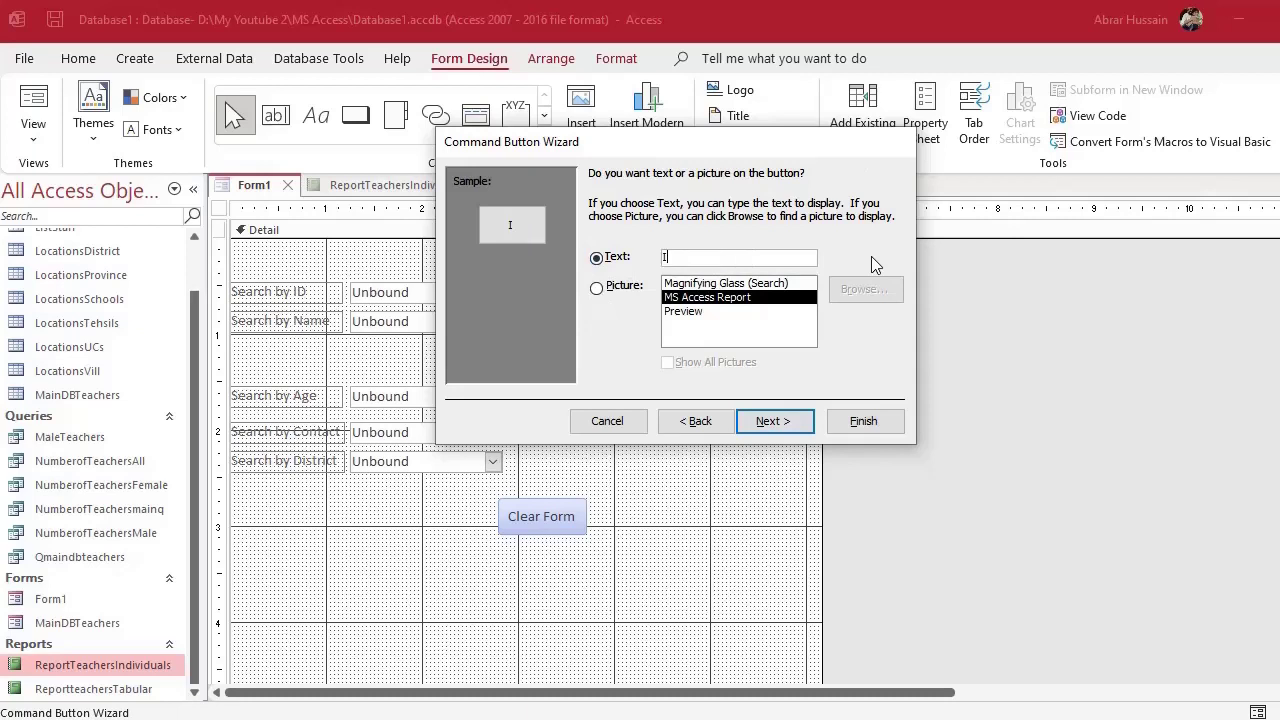
pyautogui.write('ndividual ')
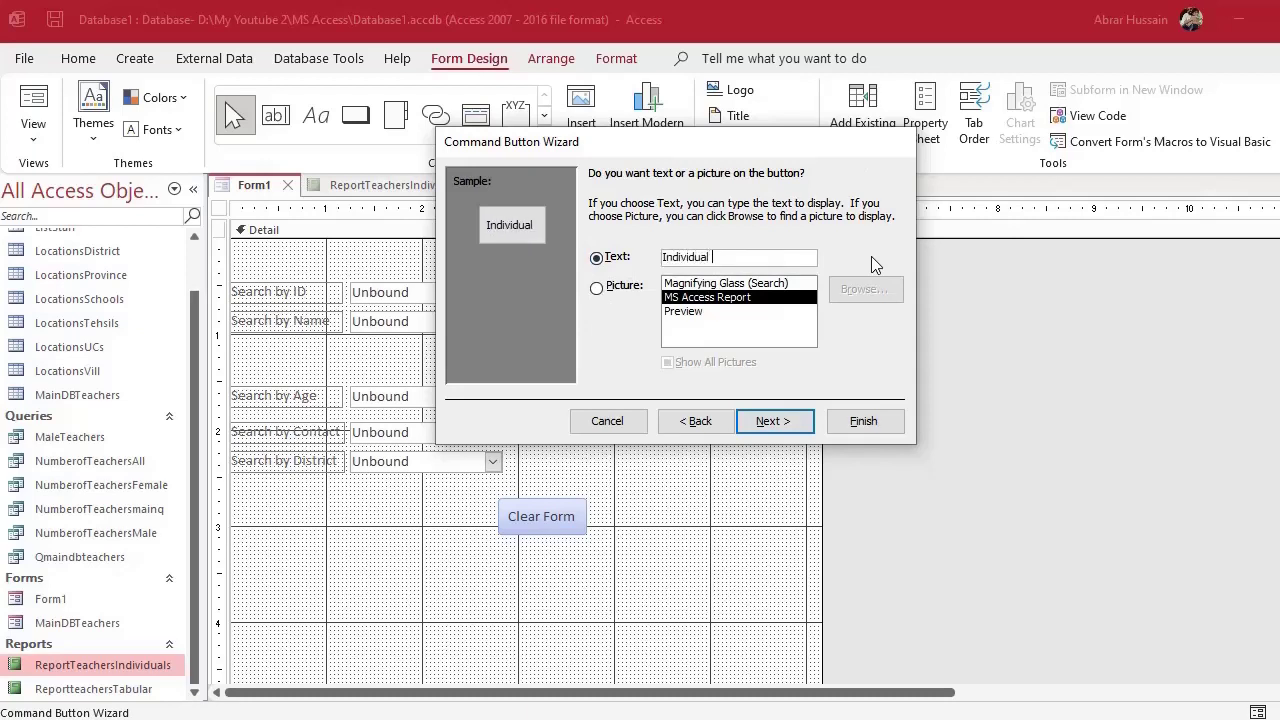
pyautogui.write('Reports')
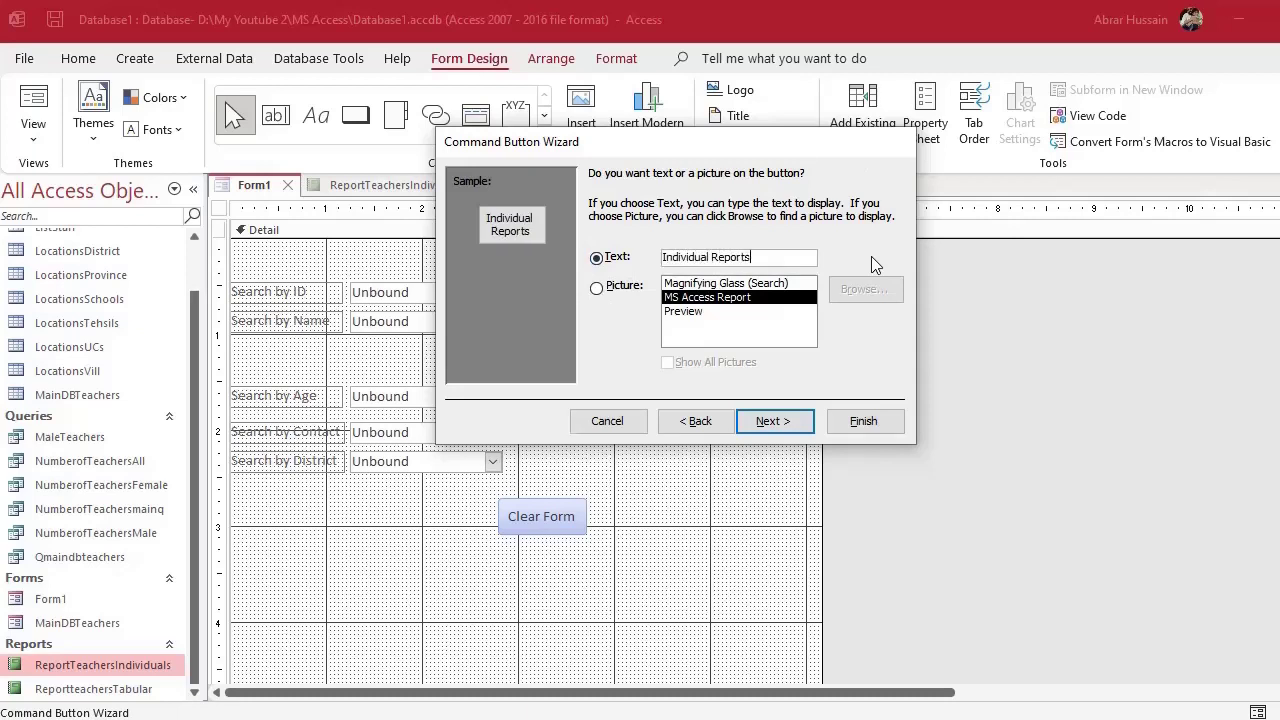
pyautogui.click(767, 420)
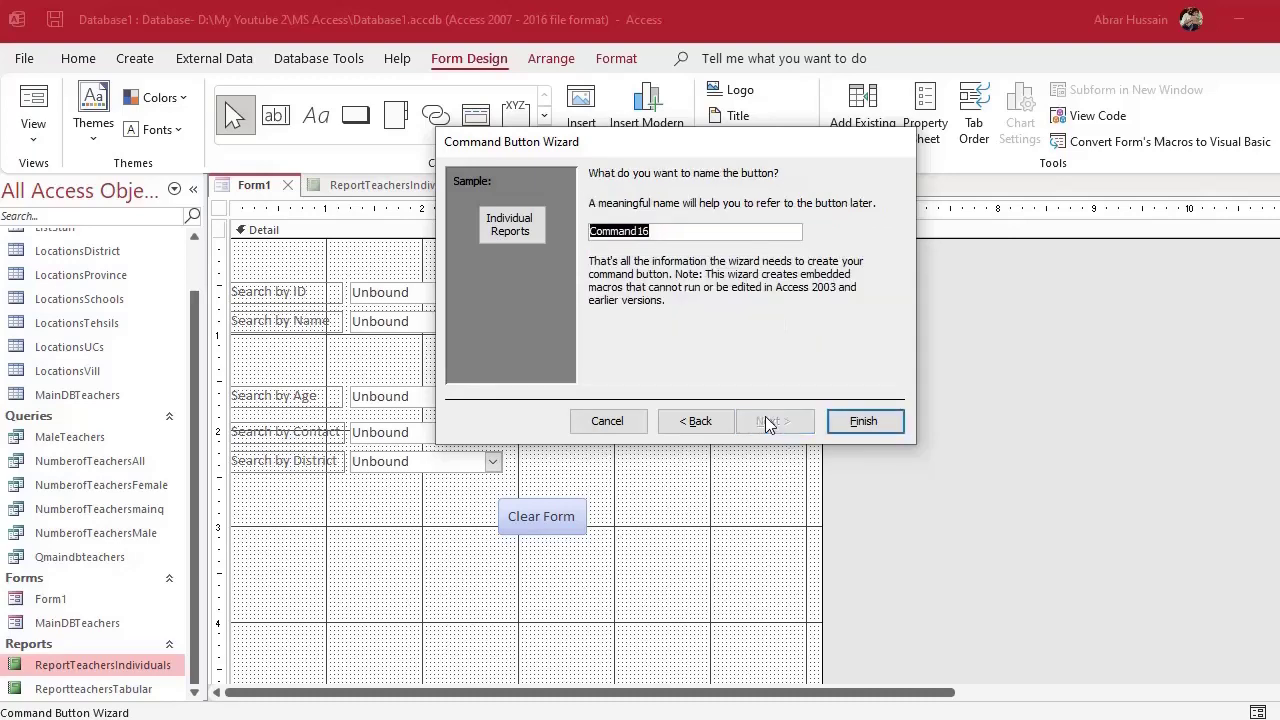
pyautogui.click(836, 420)
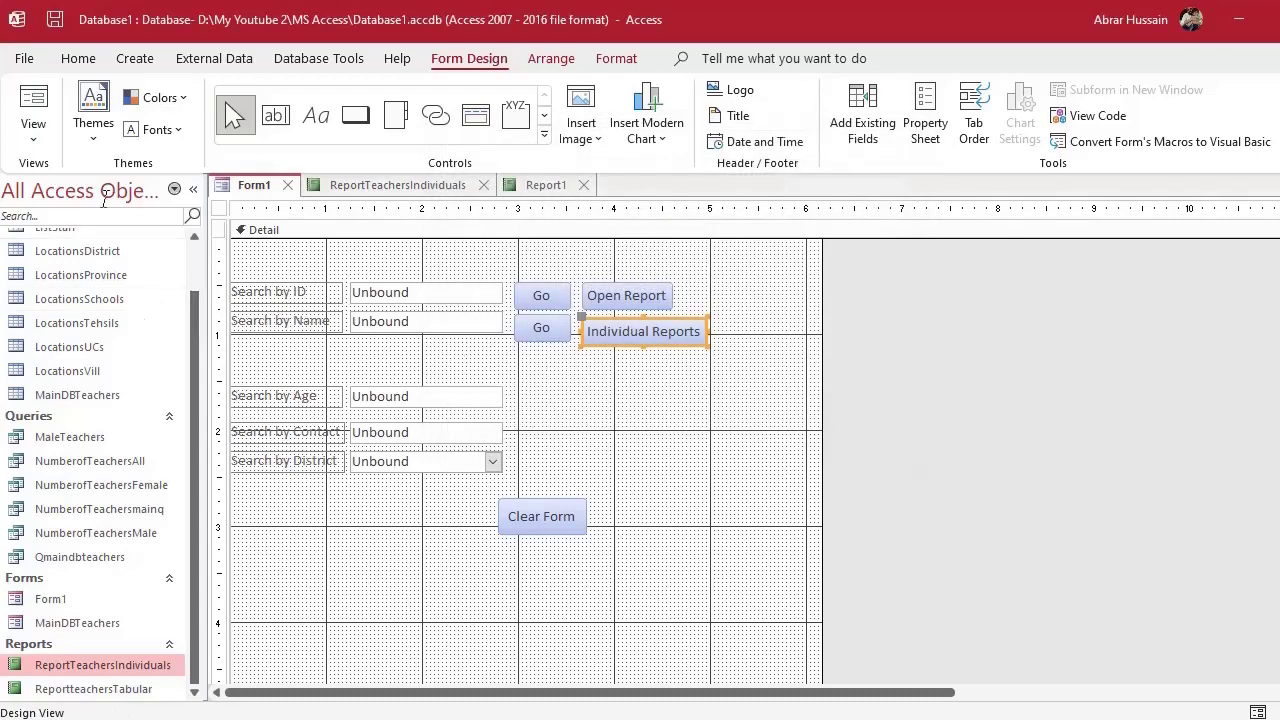
# Show Form1 in Form View, enter a teacher's name in Search by Name and open the individual reports with the new button
pyautogui.click(33, 108)
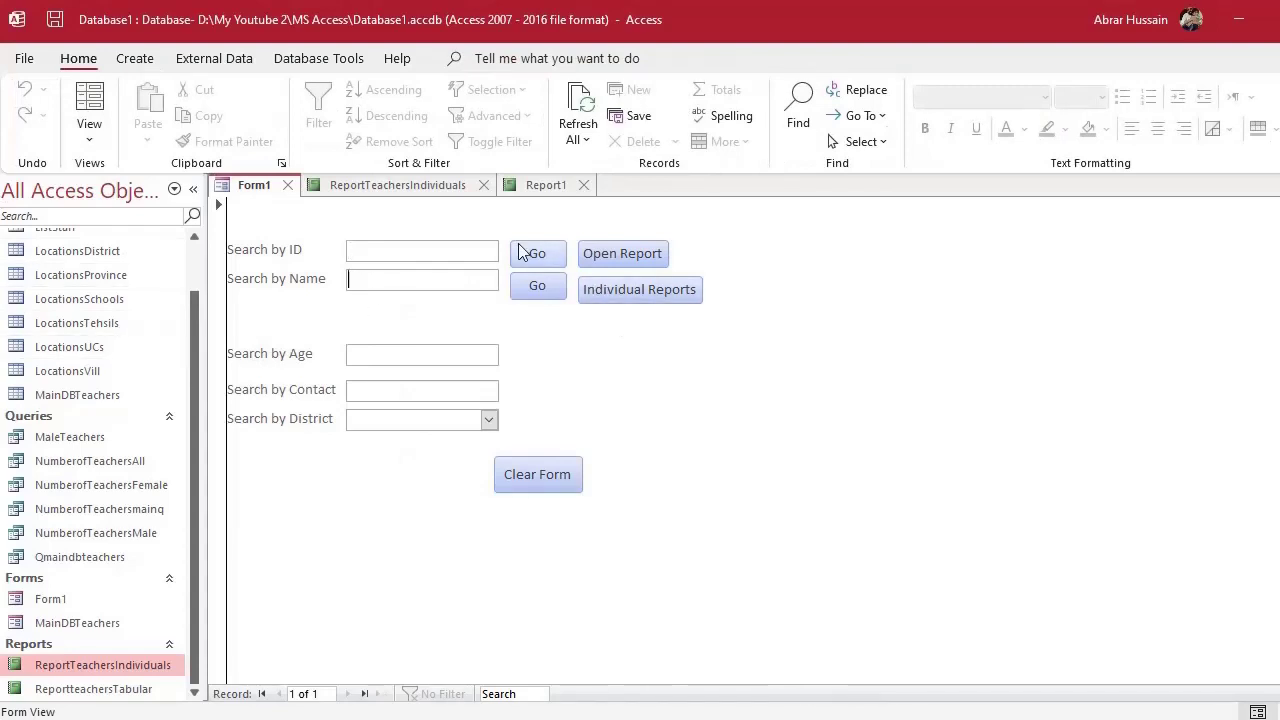
pyautogui.write('Hussain')
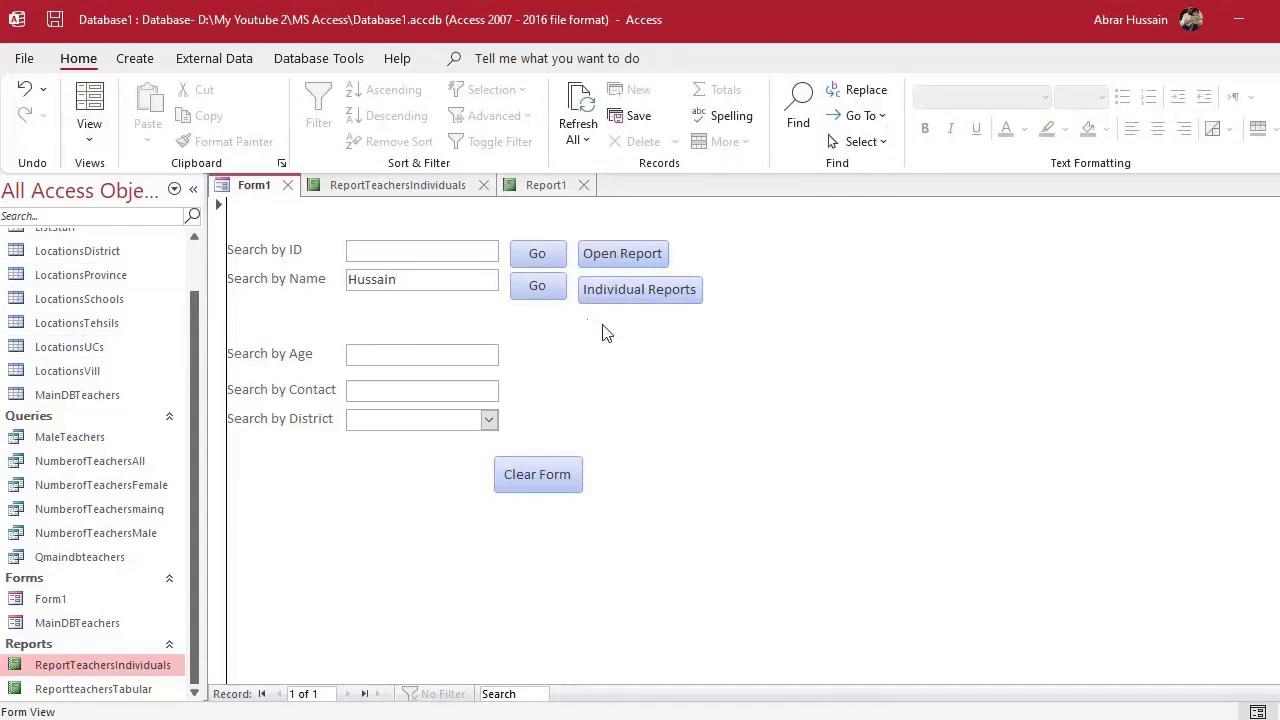
pyautogui.click(640, 290)
# Add a field named Picture with the Attachment data type to the MainDBTeachers table, save the table and show its Datasheet View
pyautogui.scroll(-3, 323, 427)
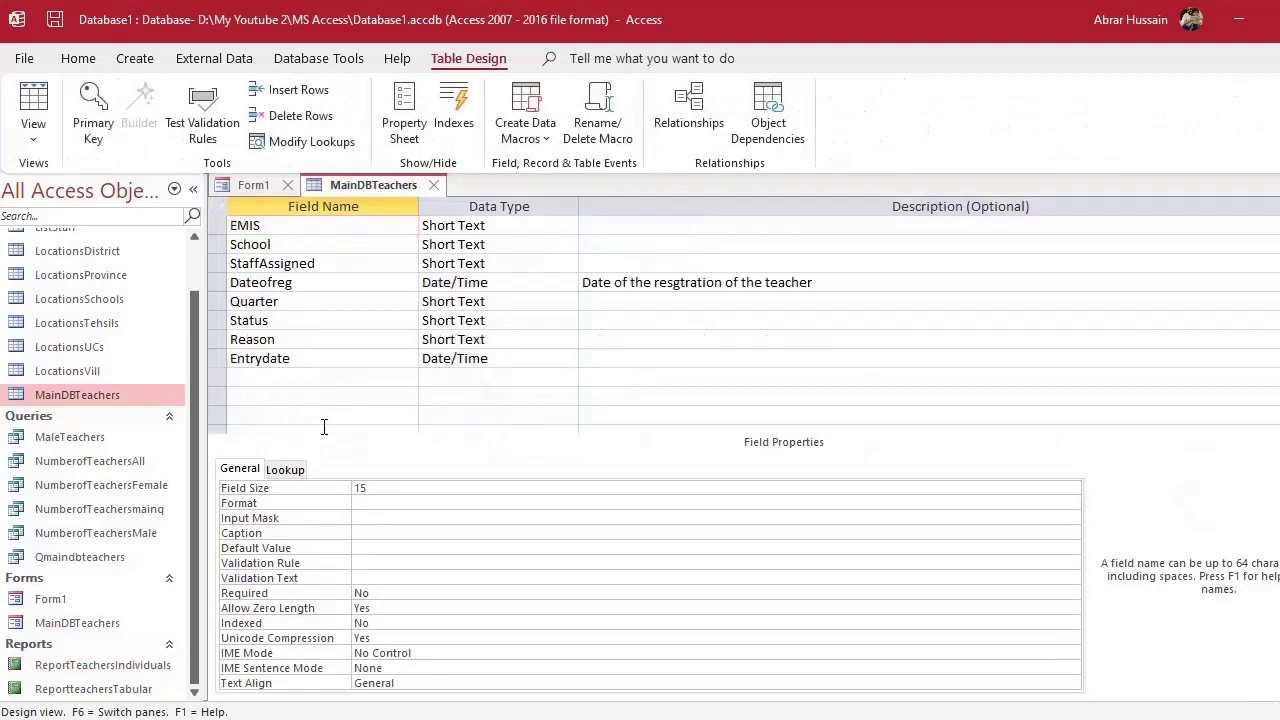
pyautogui.click(263, 377)
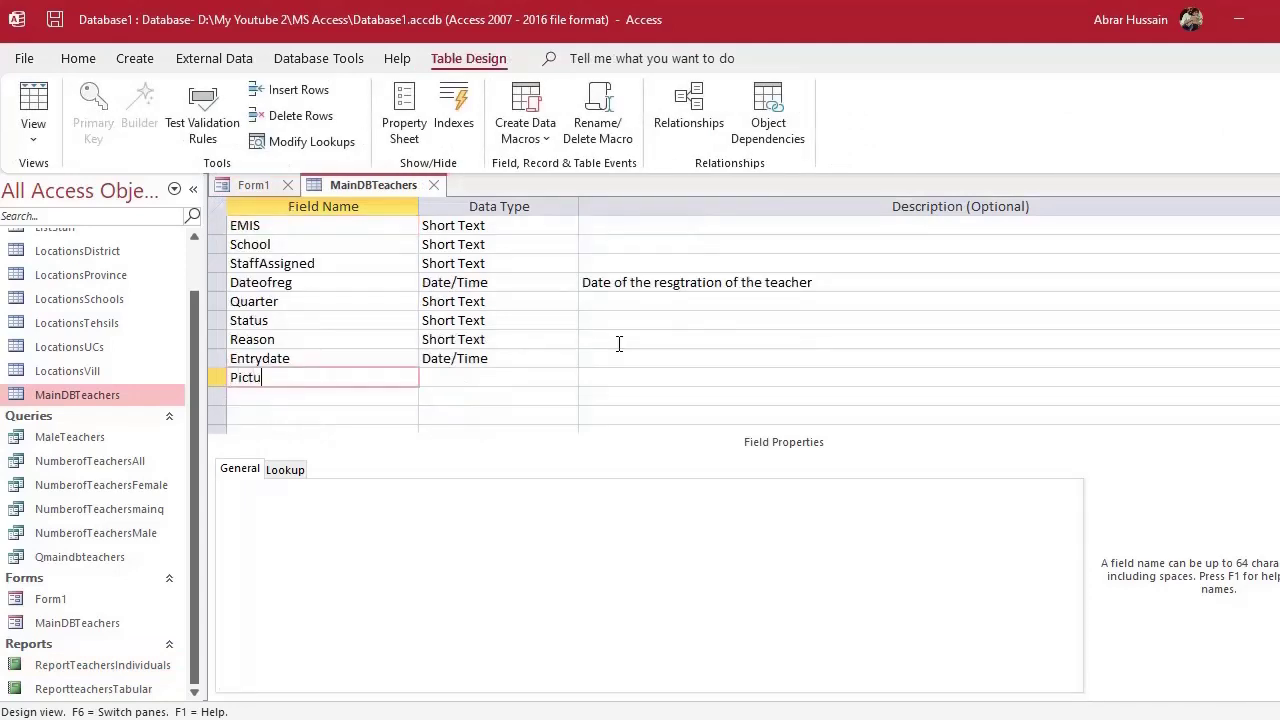
pyautogui.click(490, 375)
pyautogui.click(568, 377)
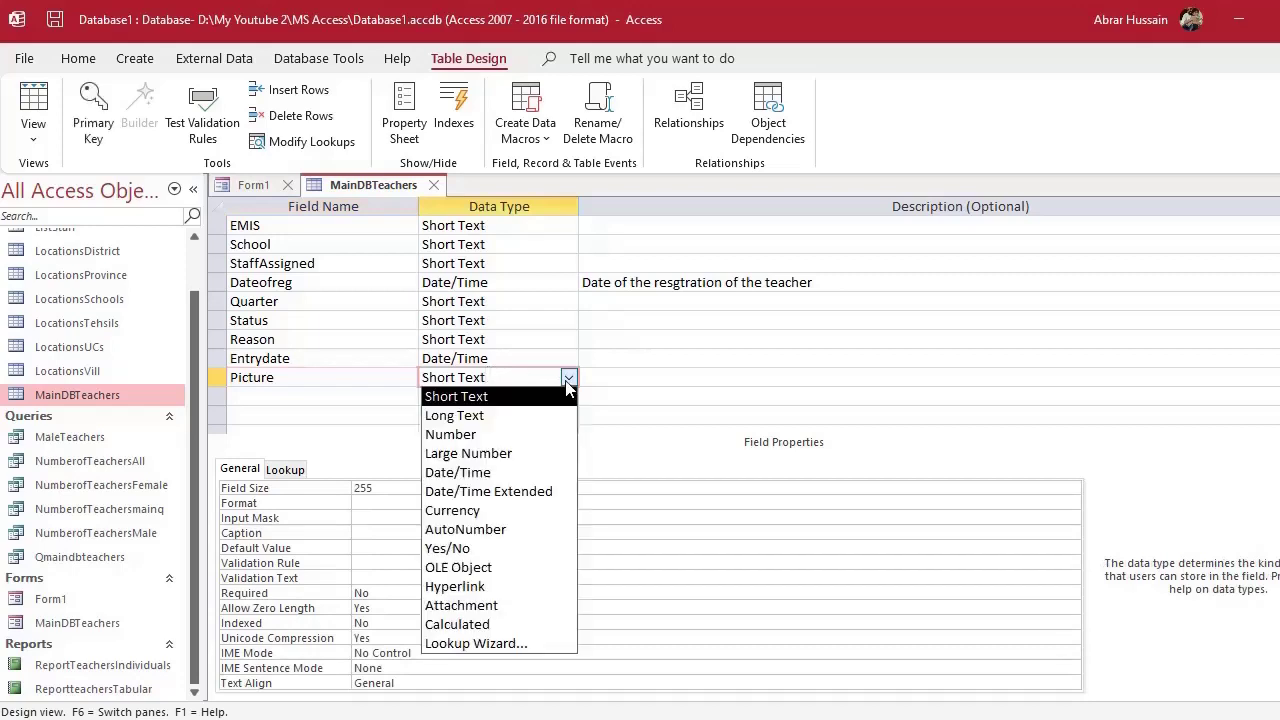
pyautogui.click(482, 612)
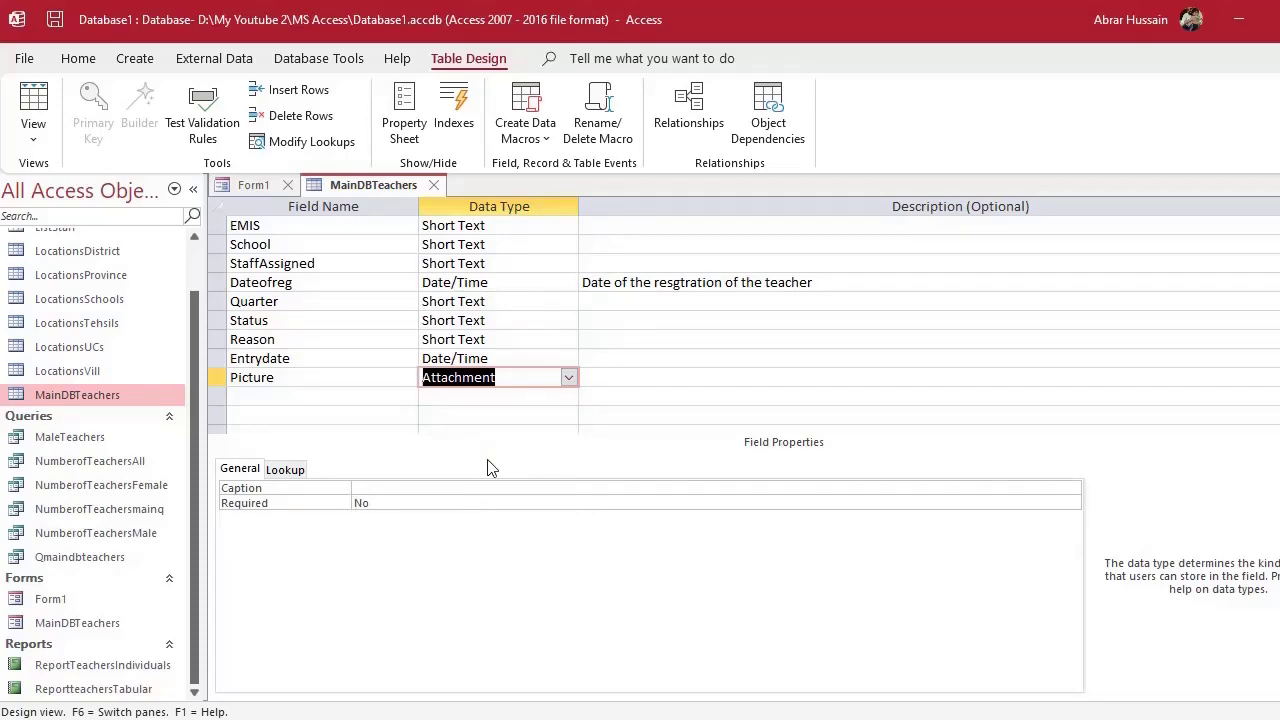
pyautogui.click(30, 105)
pyautogui.click(641, 430)
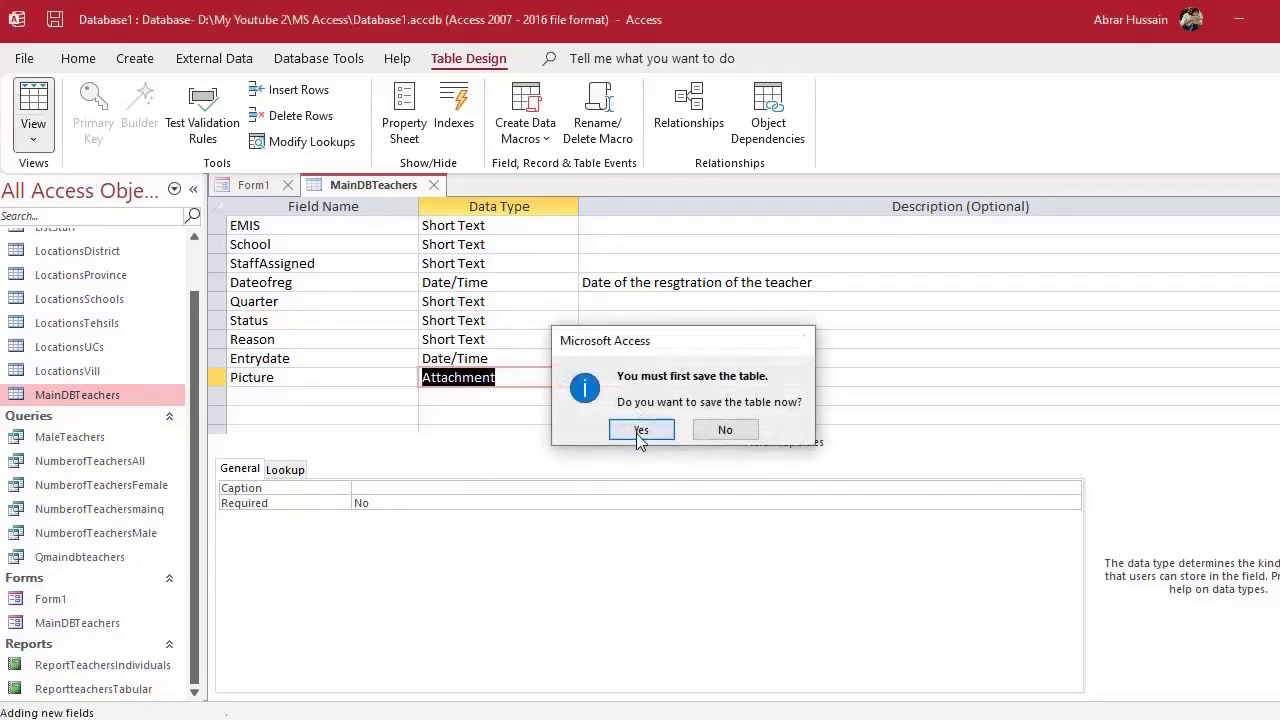
# Attach FB_IMG_1633090077458.jpg from the PICS folder in Pictures to the Picture field of the first MainDBTeachers record
pyautogui.moveTo(686, 692); pyautogui.dragTo(1113, 700)
pyautogui.click(370, 228)
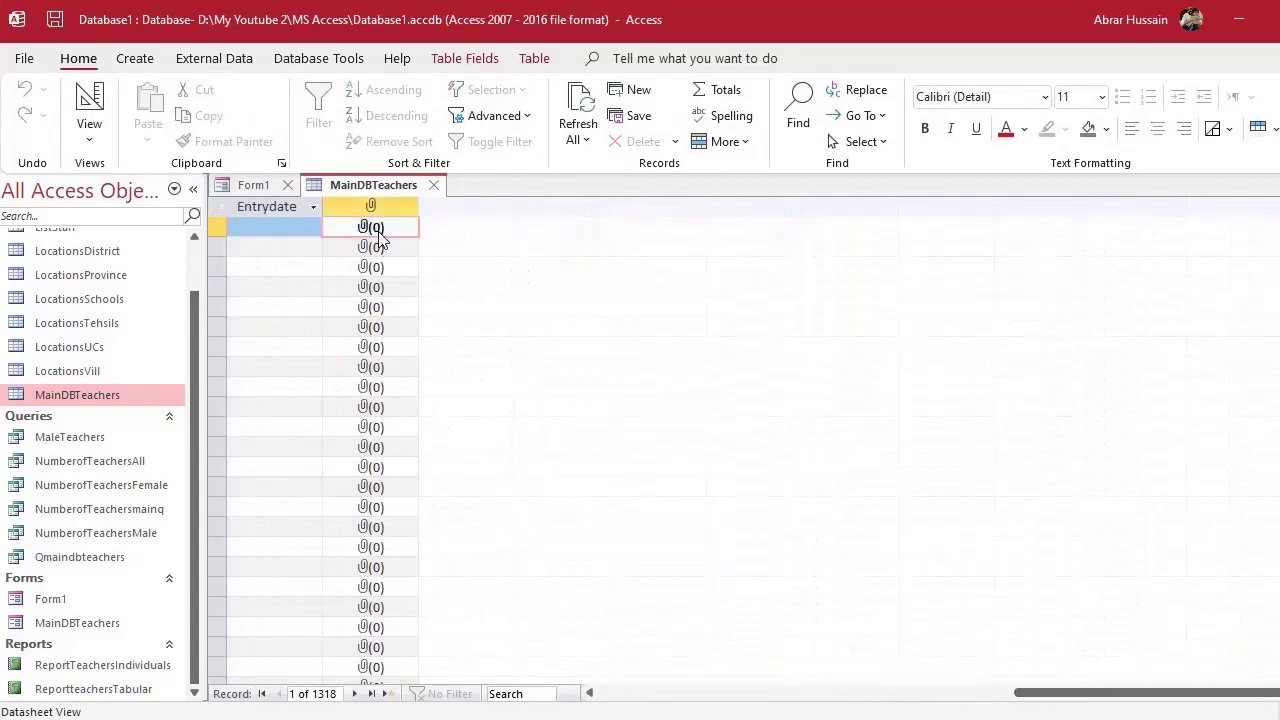
pyautogui.doubleClick(368, 228)
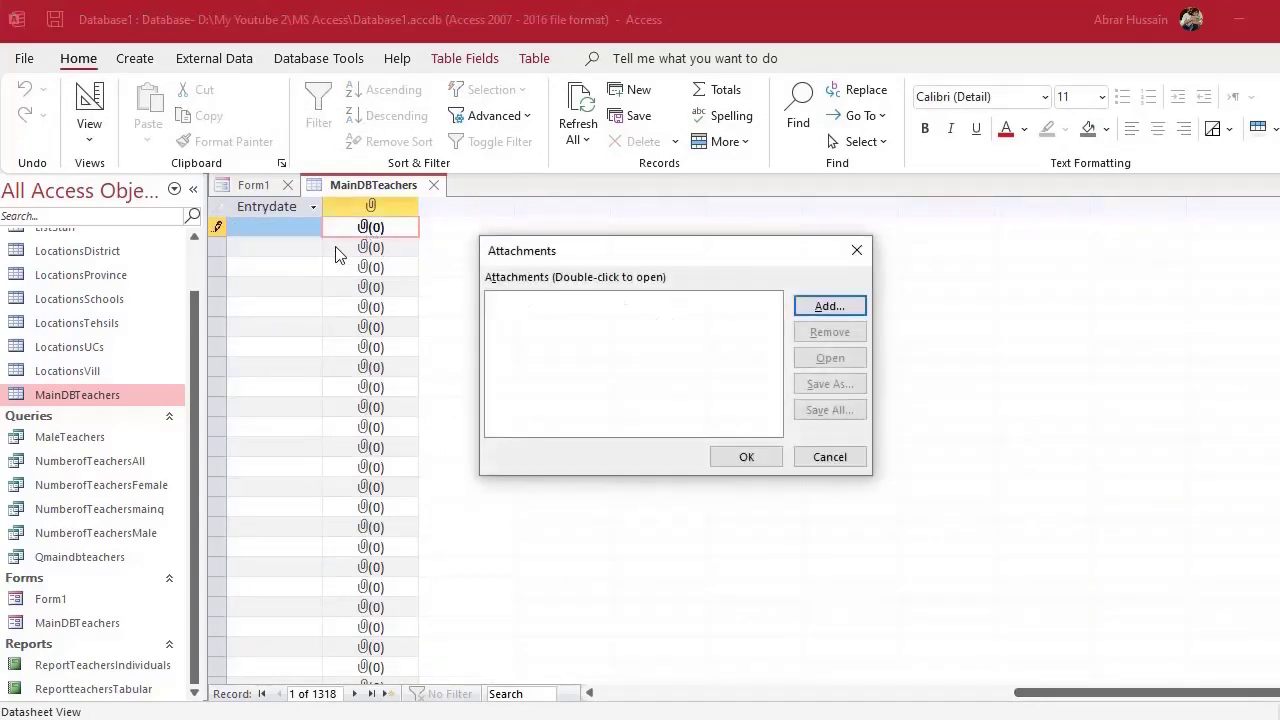
pyautogui.click(829, 306)
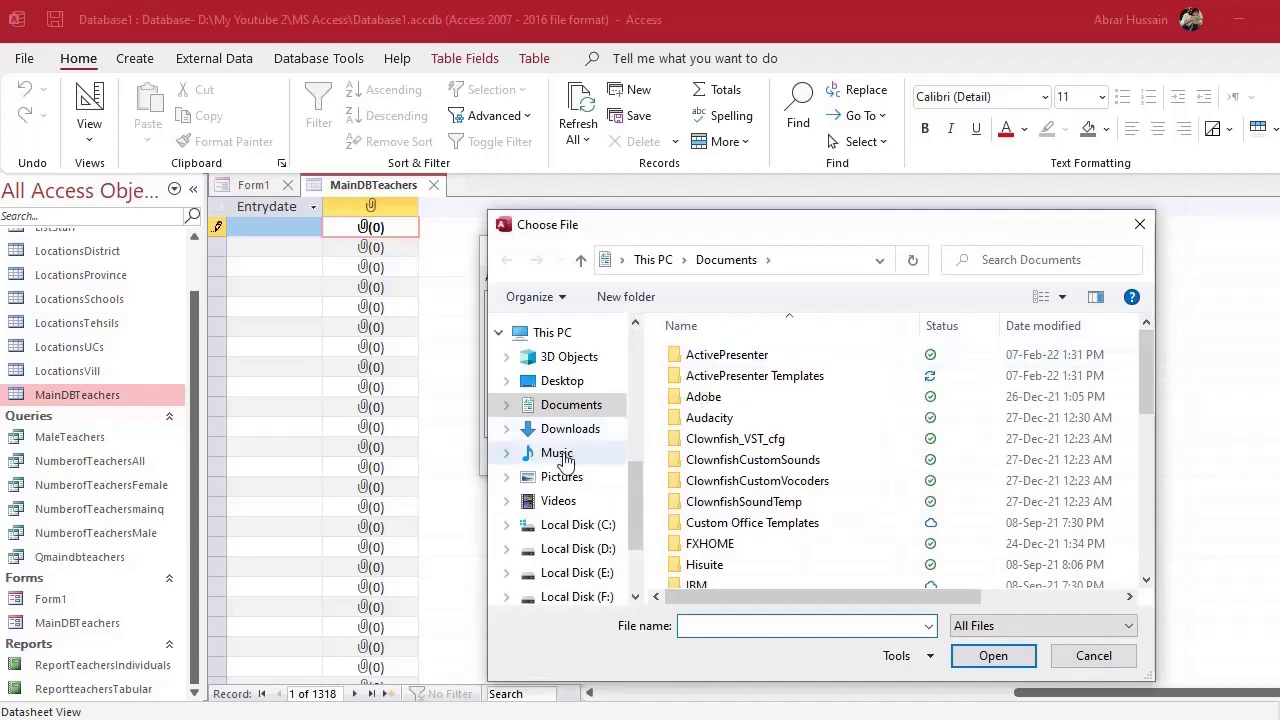
pyautogui.click(562, 476)
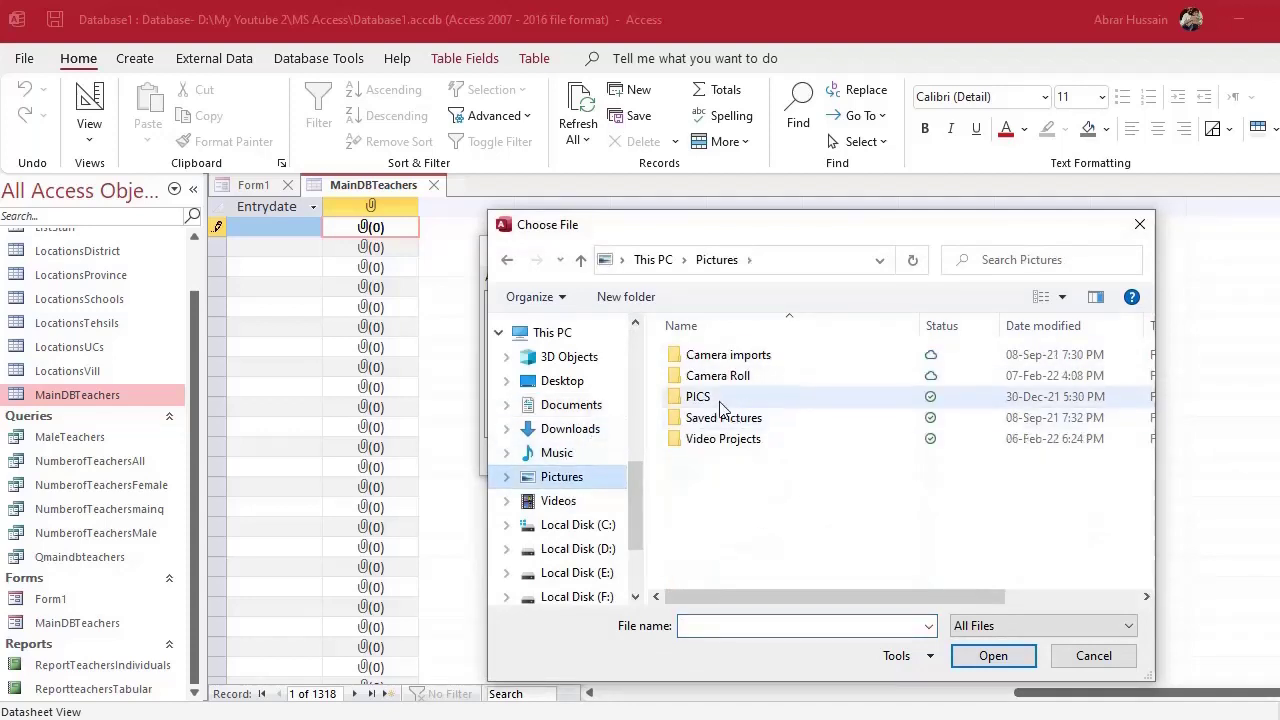
pyautogui.doubleClick(712, 400)
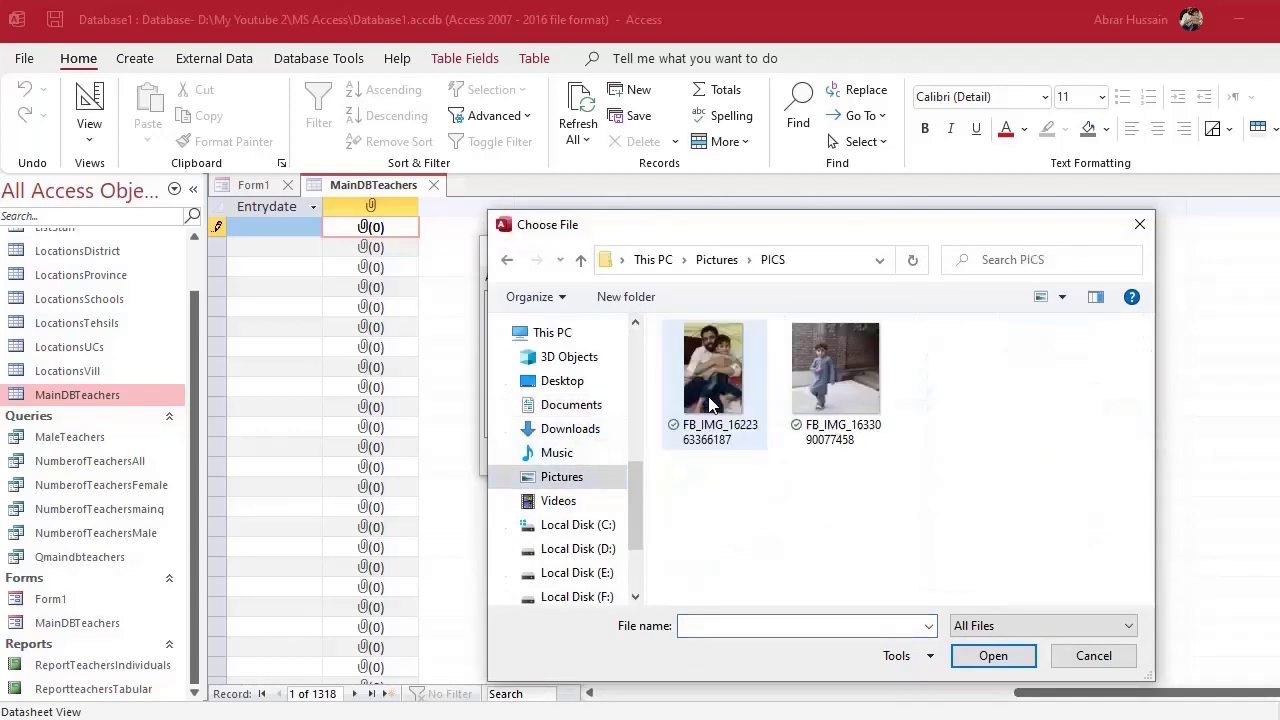
pyautogui.doubleClick(835, 375)
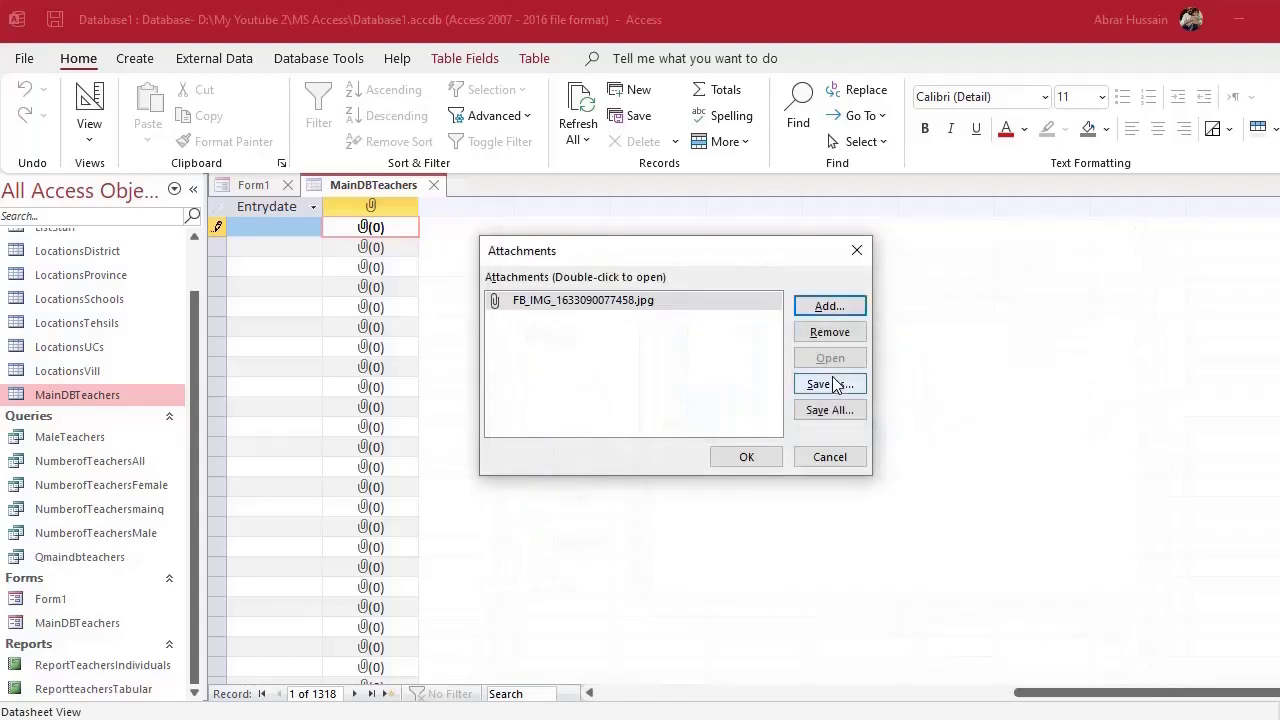
pyautogui.click(768, 456)
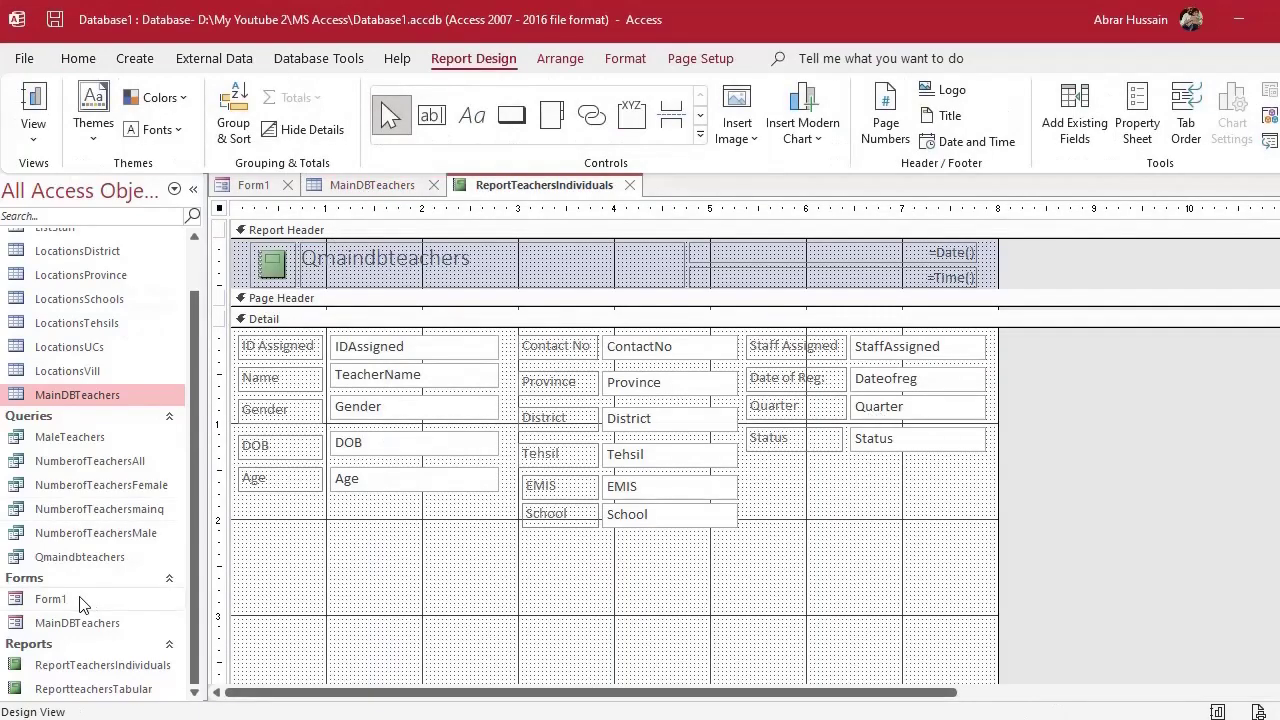
# Open the Qmaindbteachers query in Design View, add the Picture attachment field to its grid and run the query
pyautogui.click(62, 556)
pyautogui.rightClick(62, 555)
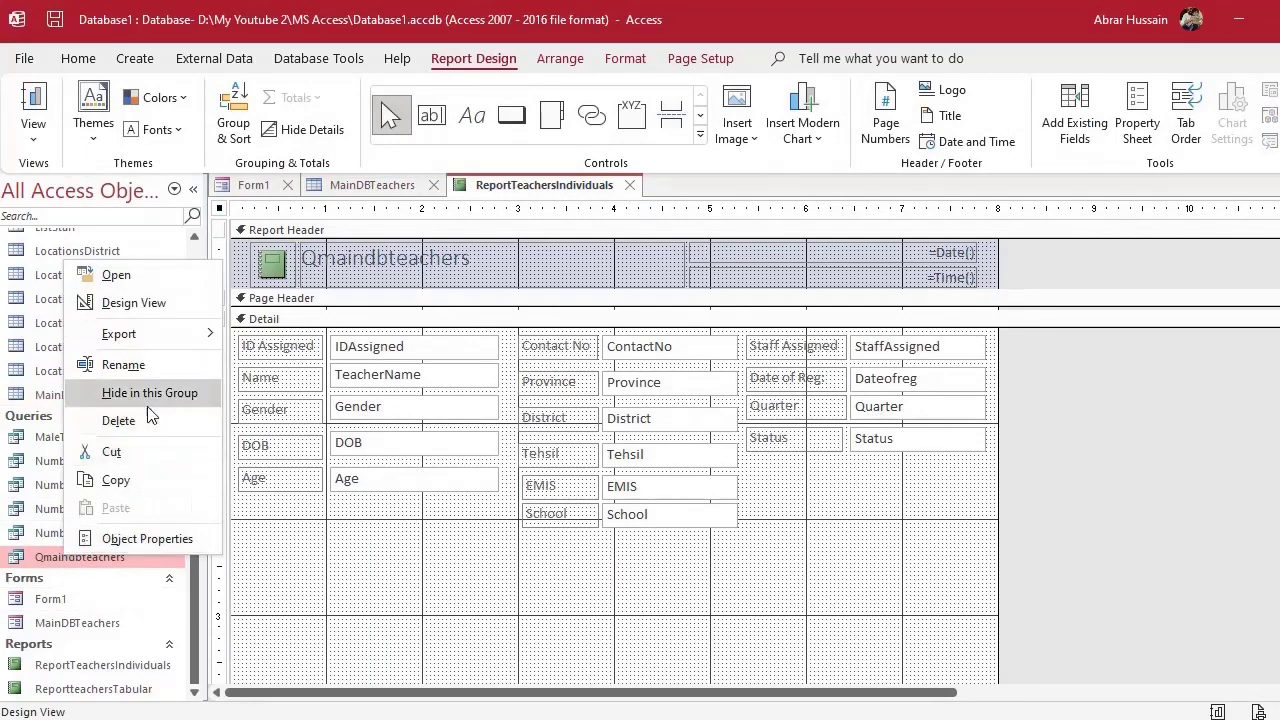
pyautogui.click(134, 303)
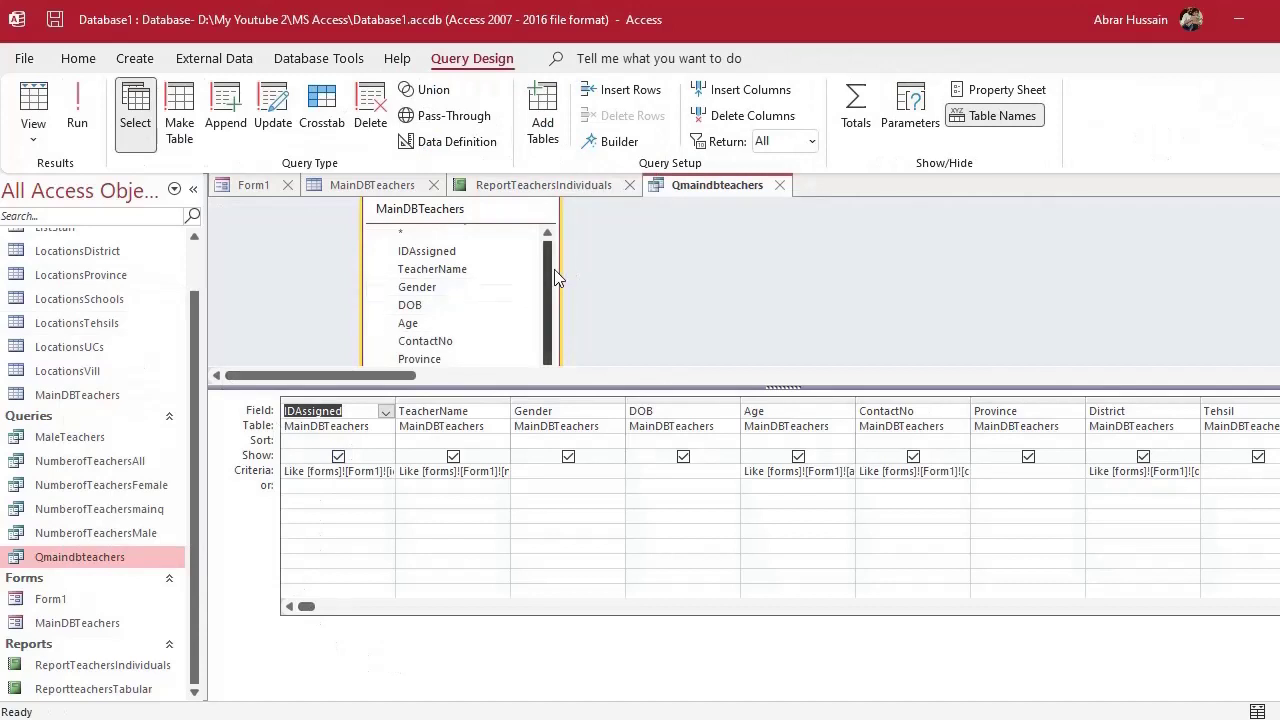
pyautogui.scroll(-3, 514, 297)
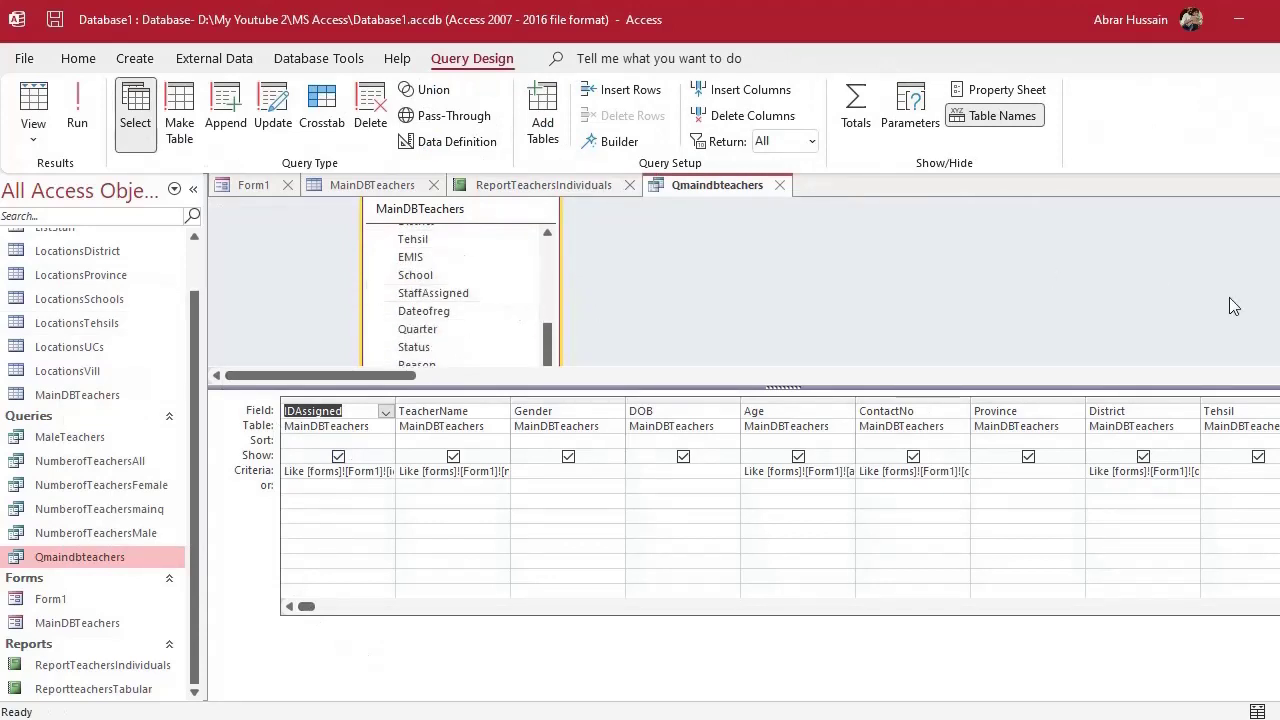
pyautogui.scroll(-5, 640, 290)
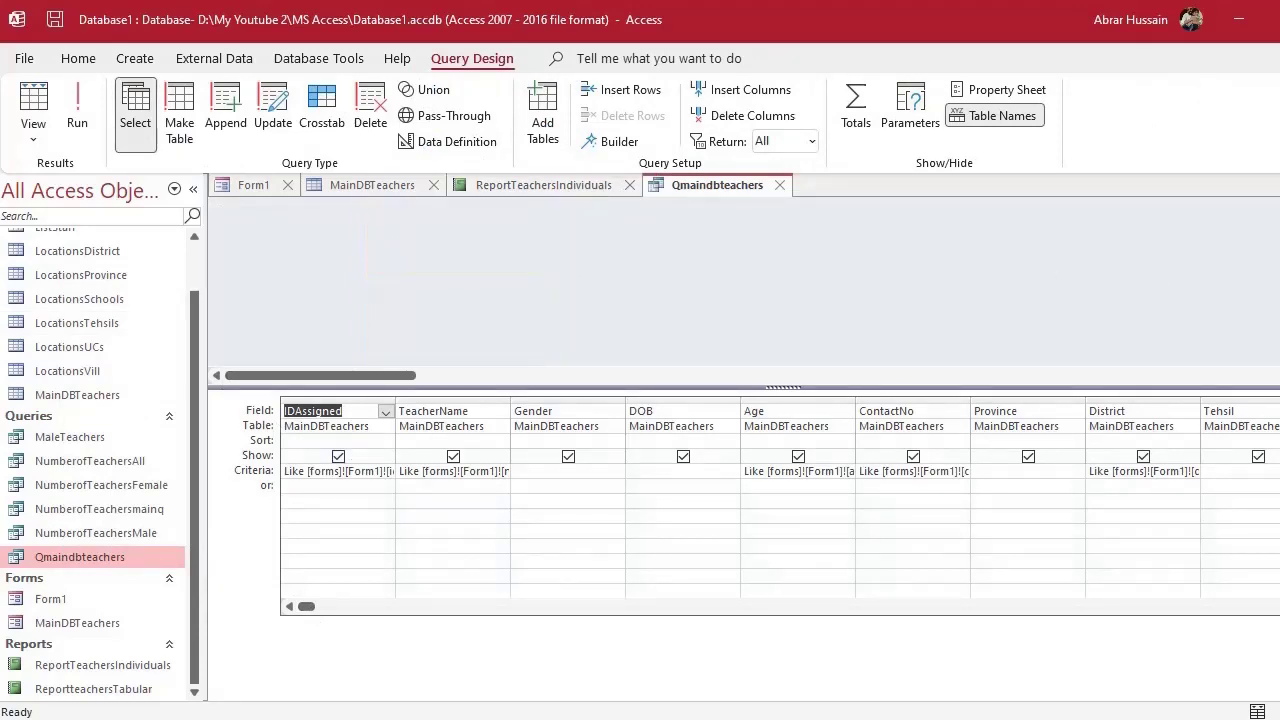
pyautogui.scroll(4, 450, 300)
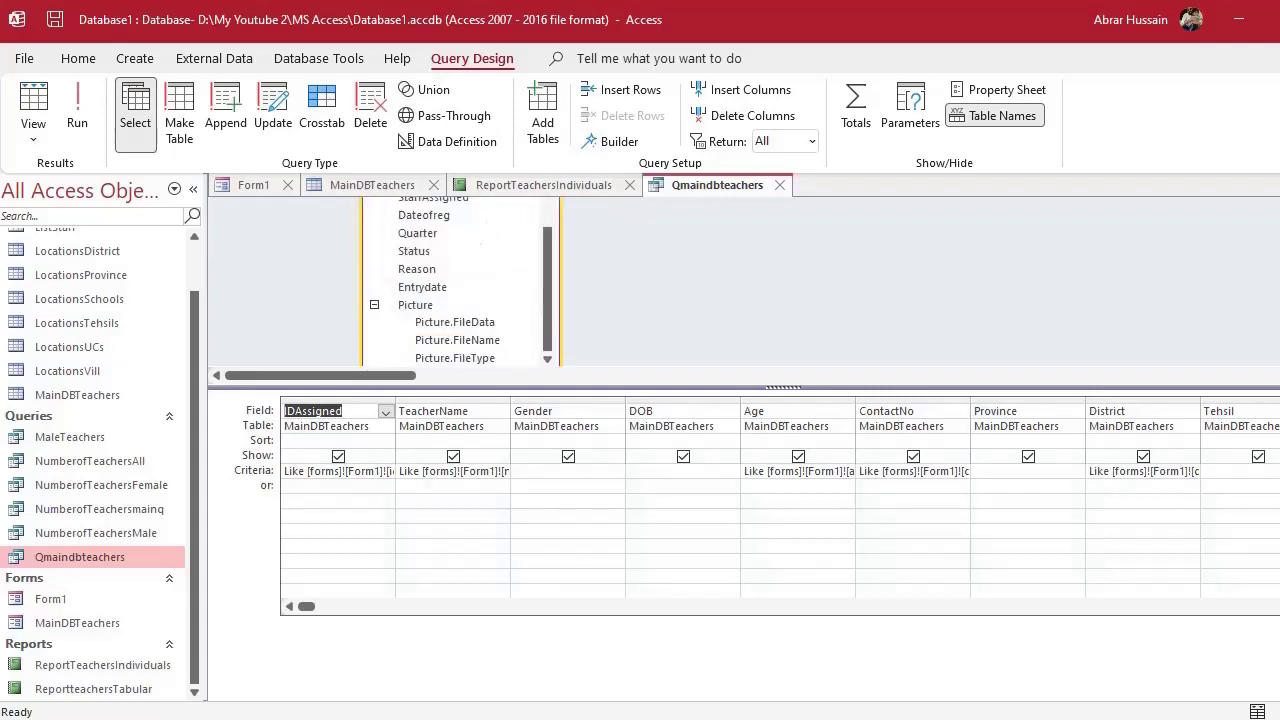
pyautogui.click(455, 324)
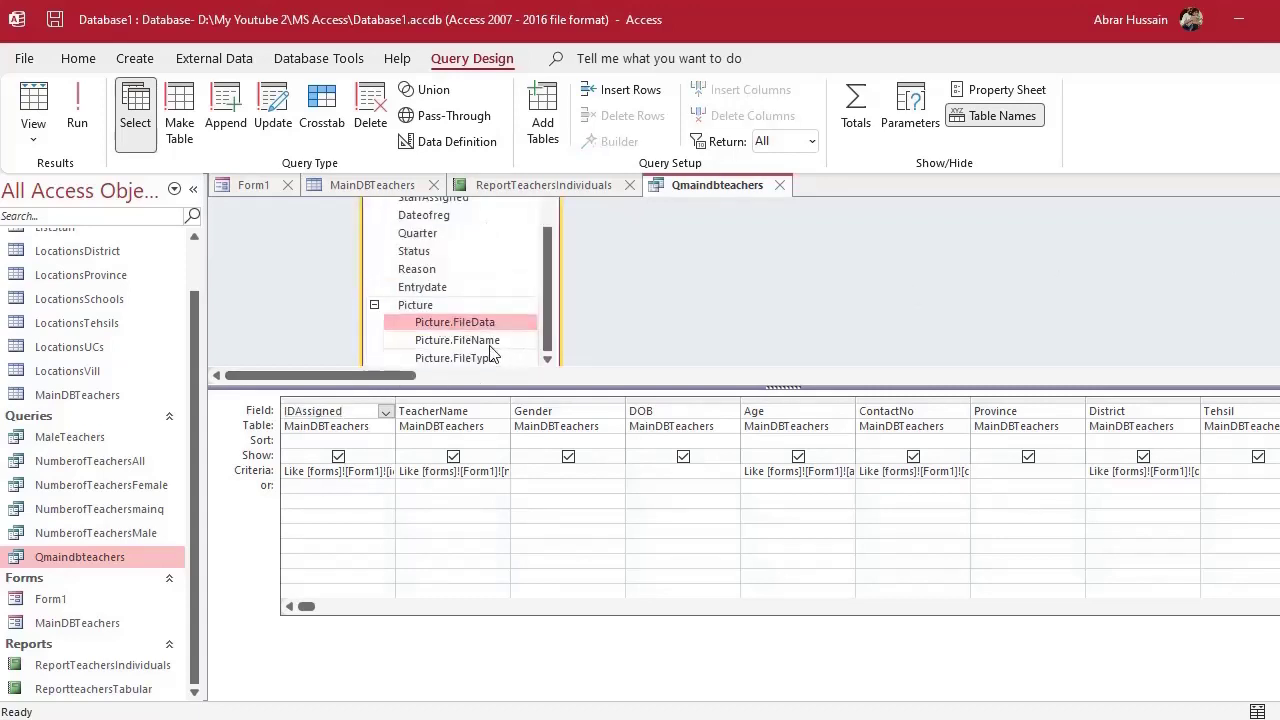
pyautogui.click(478, 341)
pyautogui.click(472, 358)
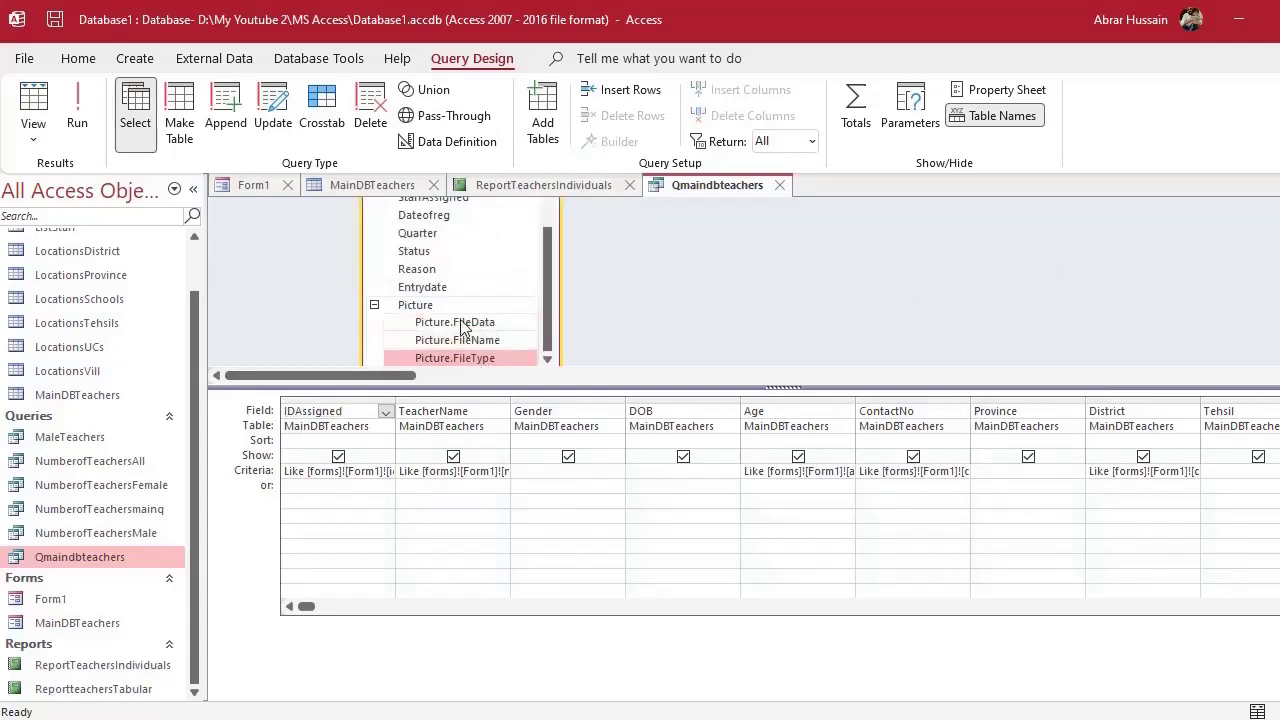
pyautogui.click(424, 307)
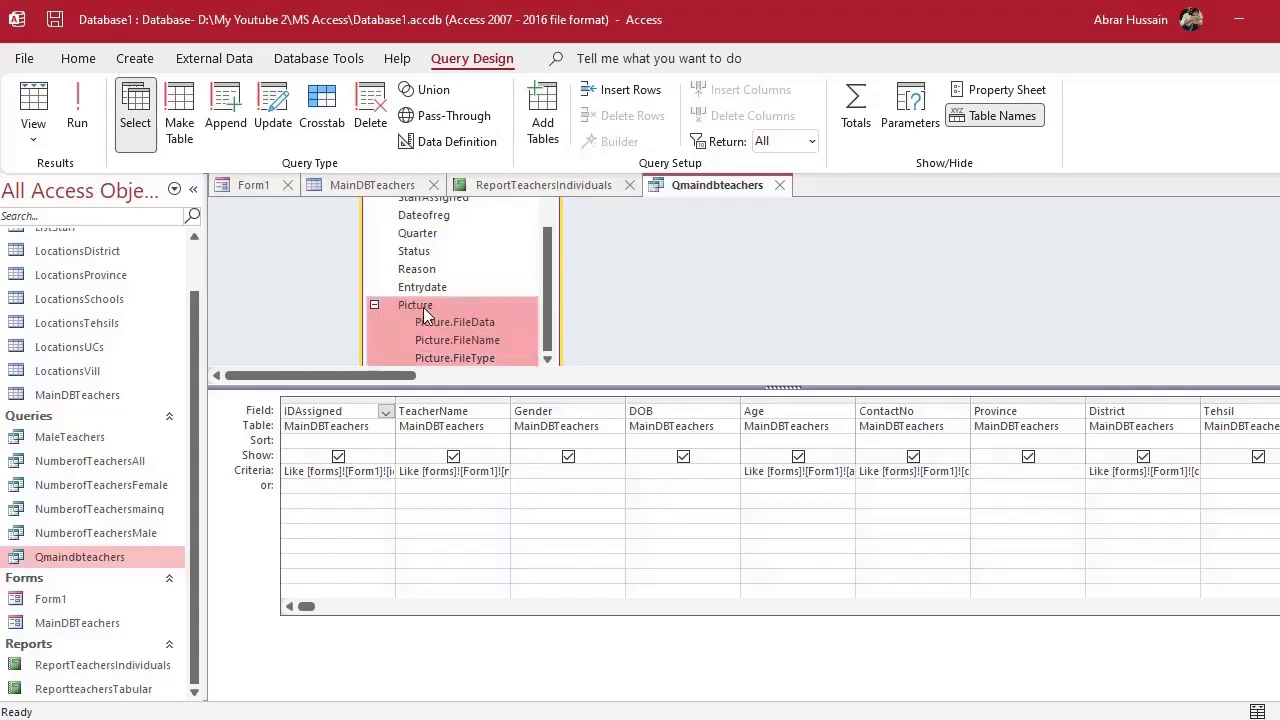
pyautogui.doubleClick(423, 307)
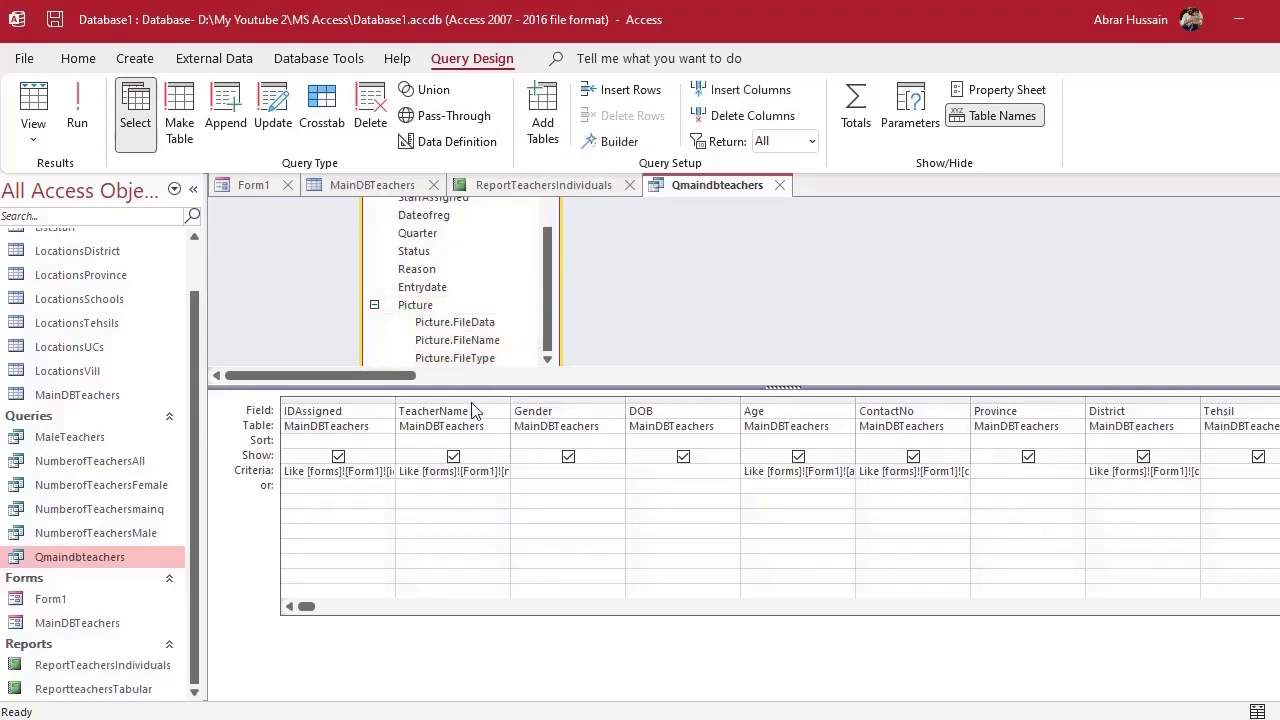
pyautogui.click(74, 110)
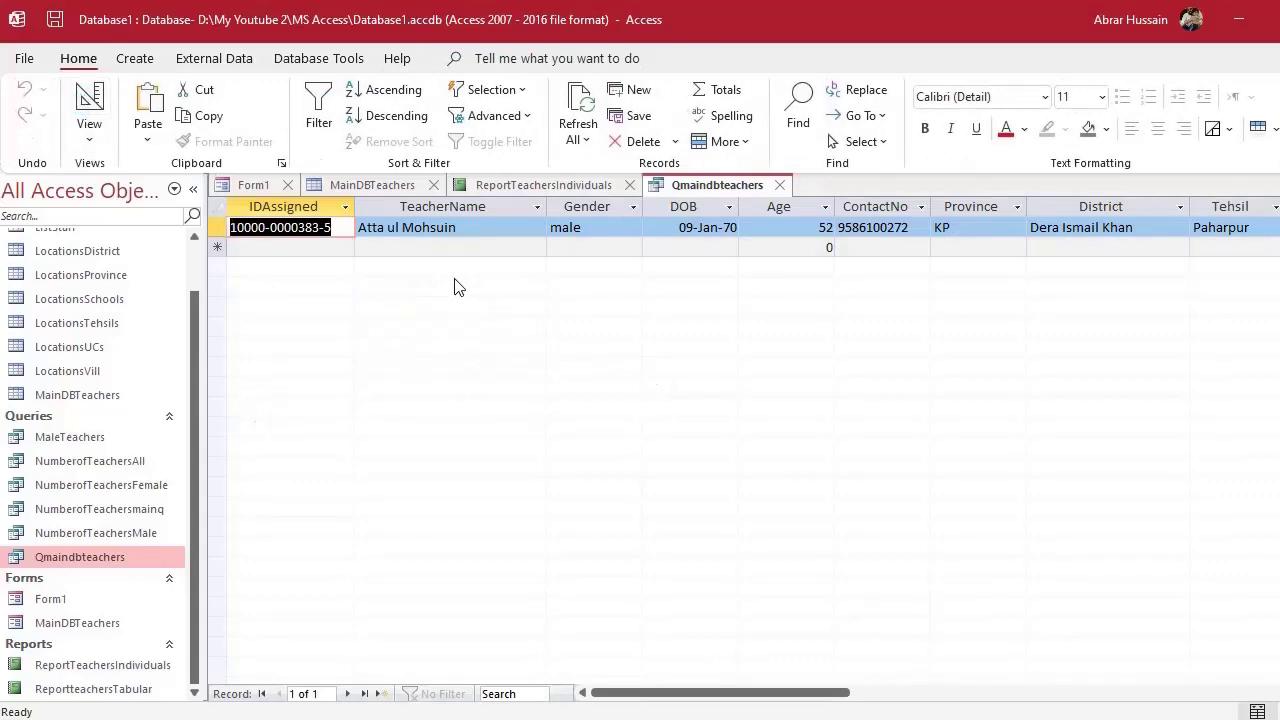
# Add the Picture.FileData field to the Detail section of ReportTeachersIndividuals, accepting the record source change, and place it below the Status field
pyautogui.click(510, 188)
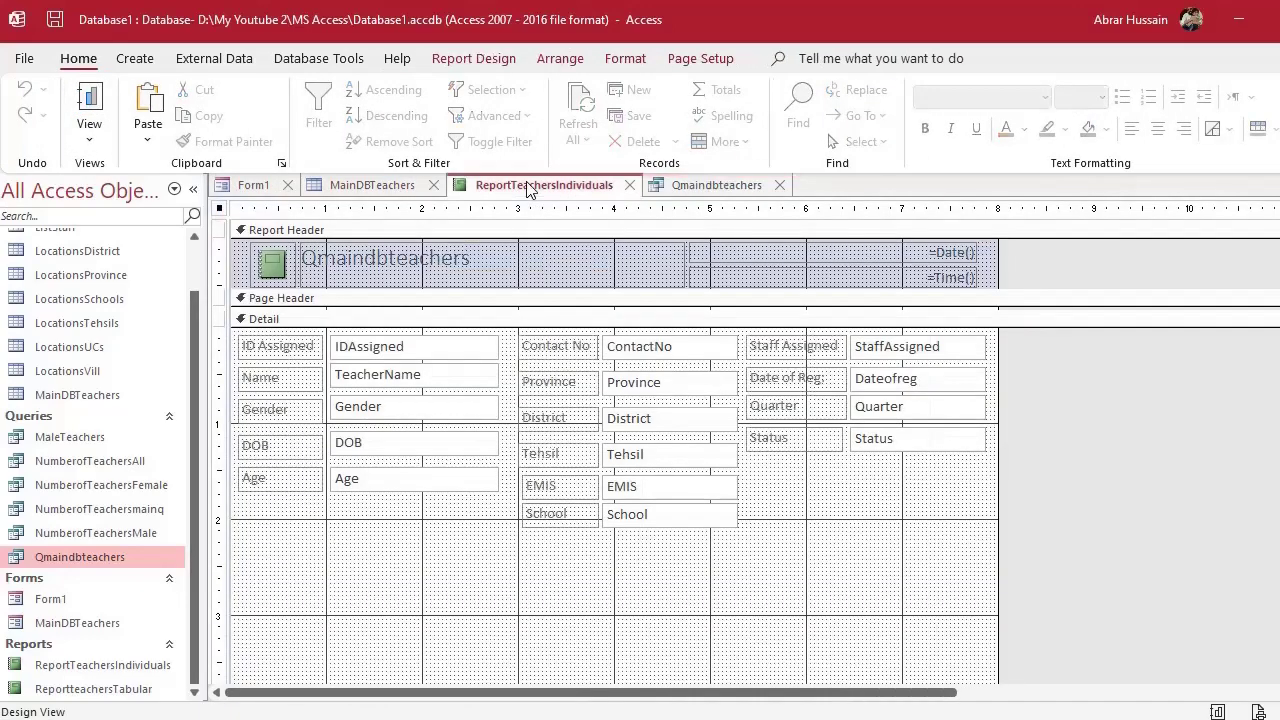
pyautogui.click(659, 577)
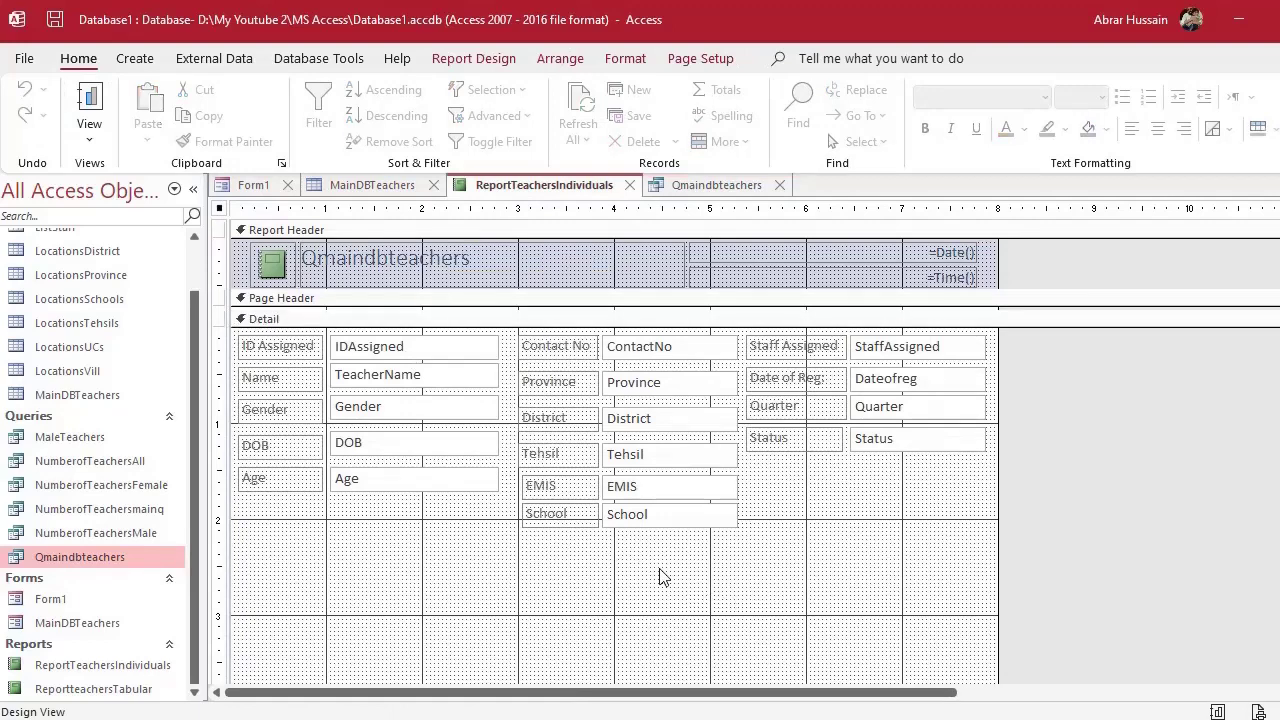
pyautogui.doubleClick(661, 577)
pyautogui.click(471, 58)
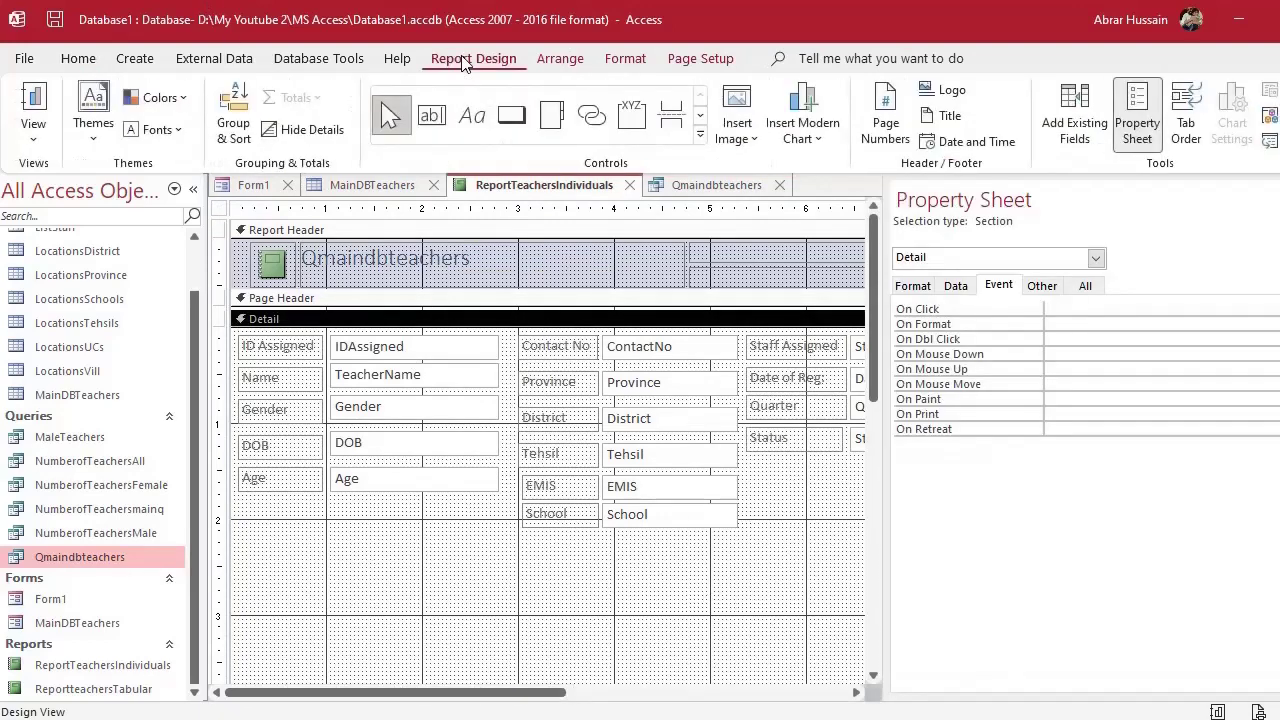
pyautogui.click(1077, 125)
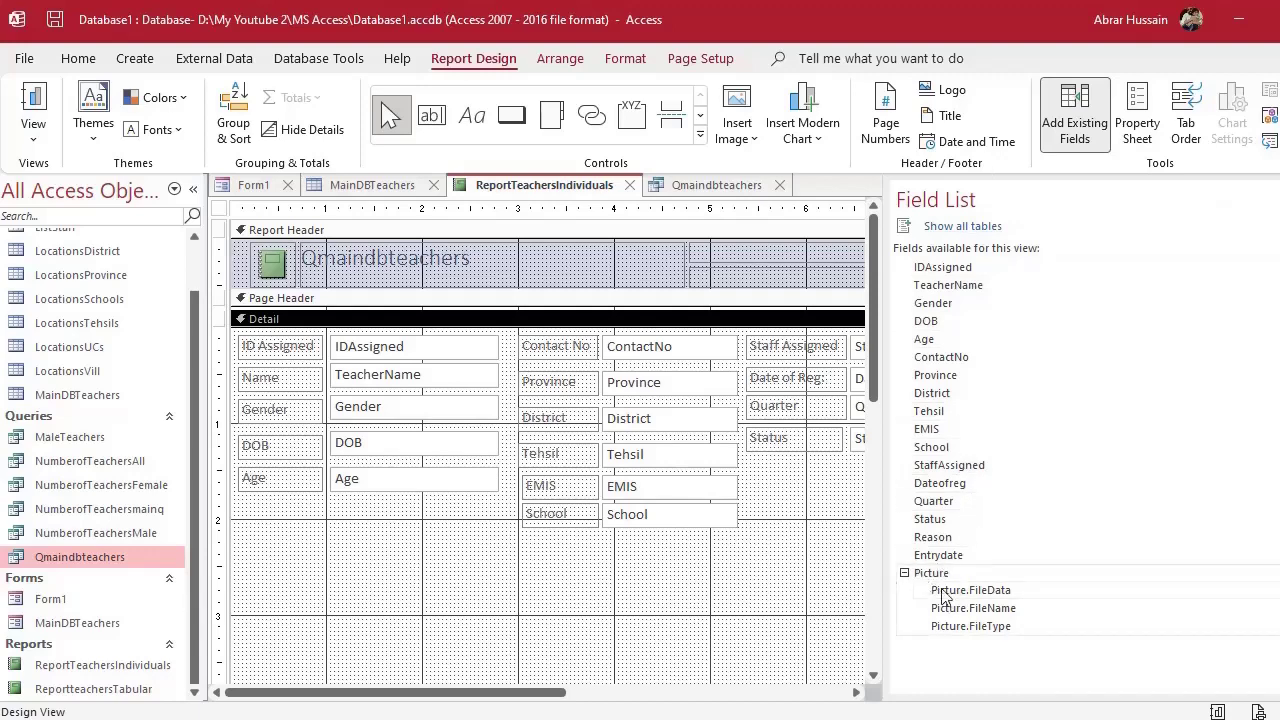
pyautogui.doubleClick(977, 591)
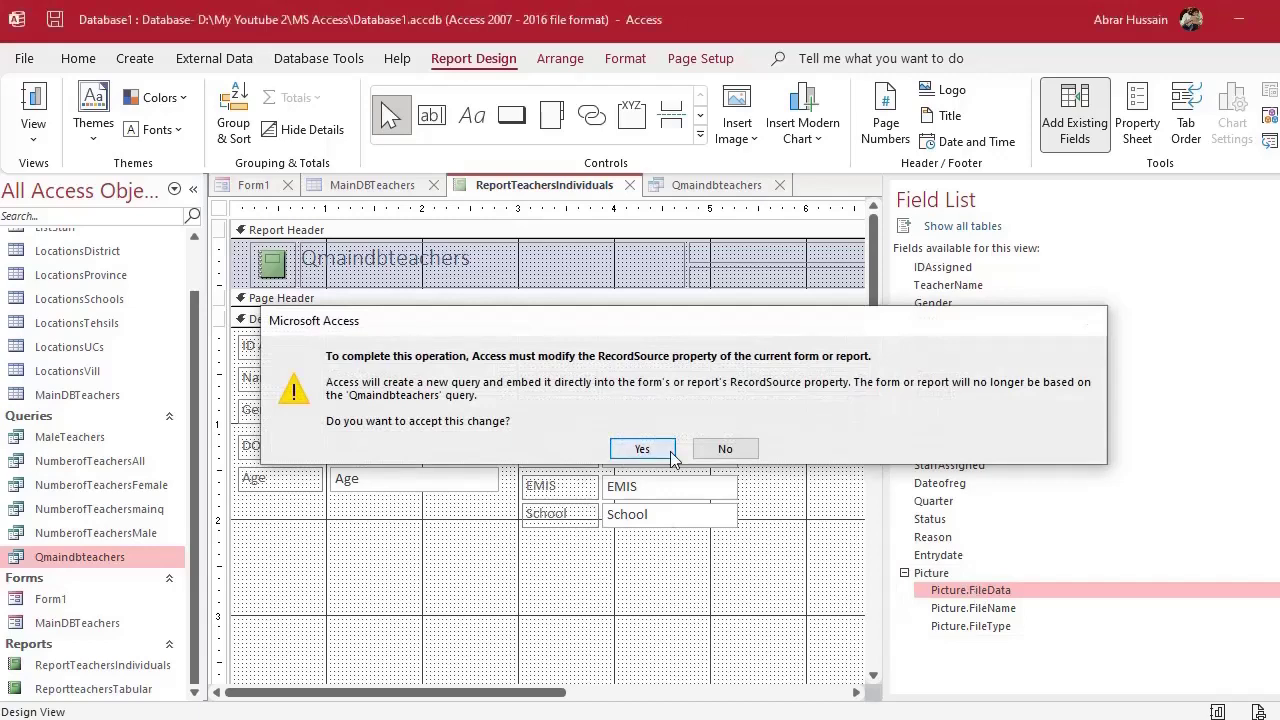
pyautogui.click(666, 451)
pyautogui.moveTo(426, 512); pyautogui.dragTo(806, 524)
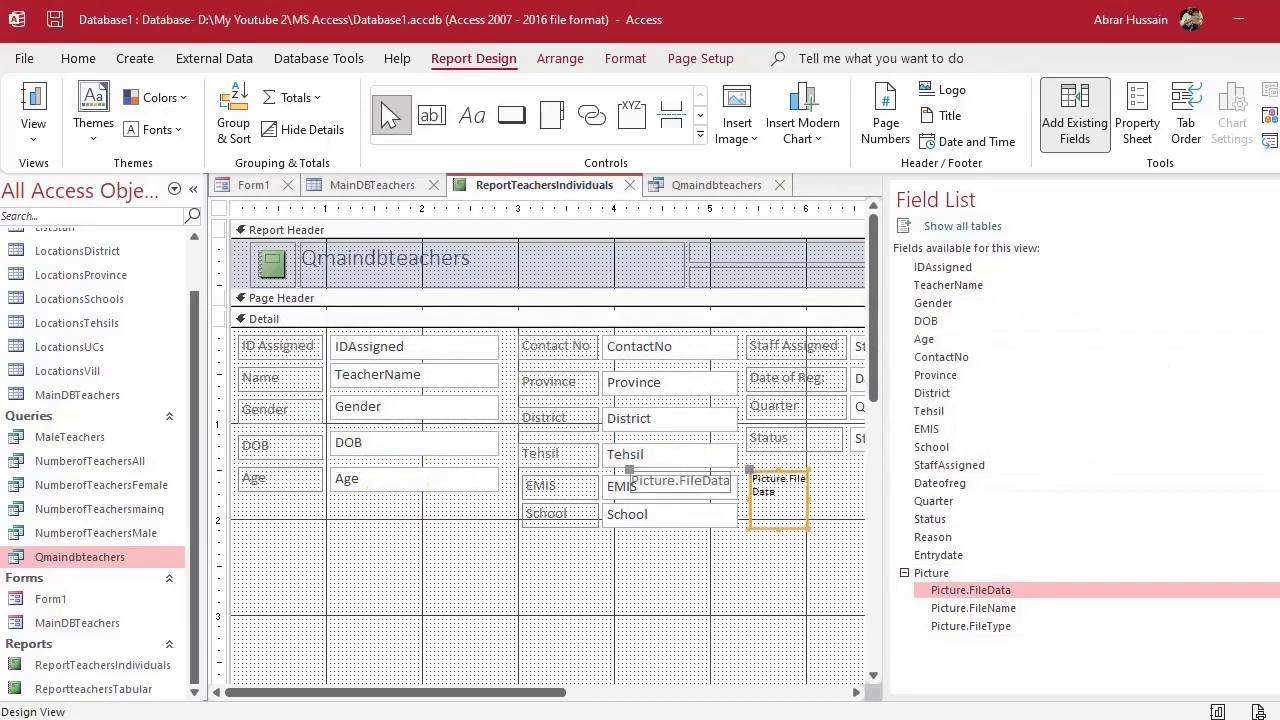
pyautogui.hotkey('alt', 'F8')
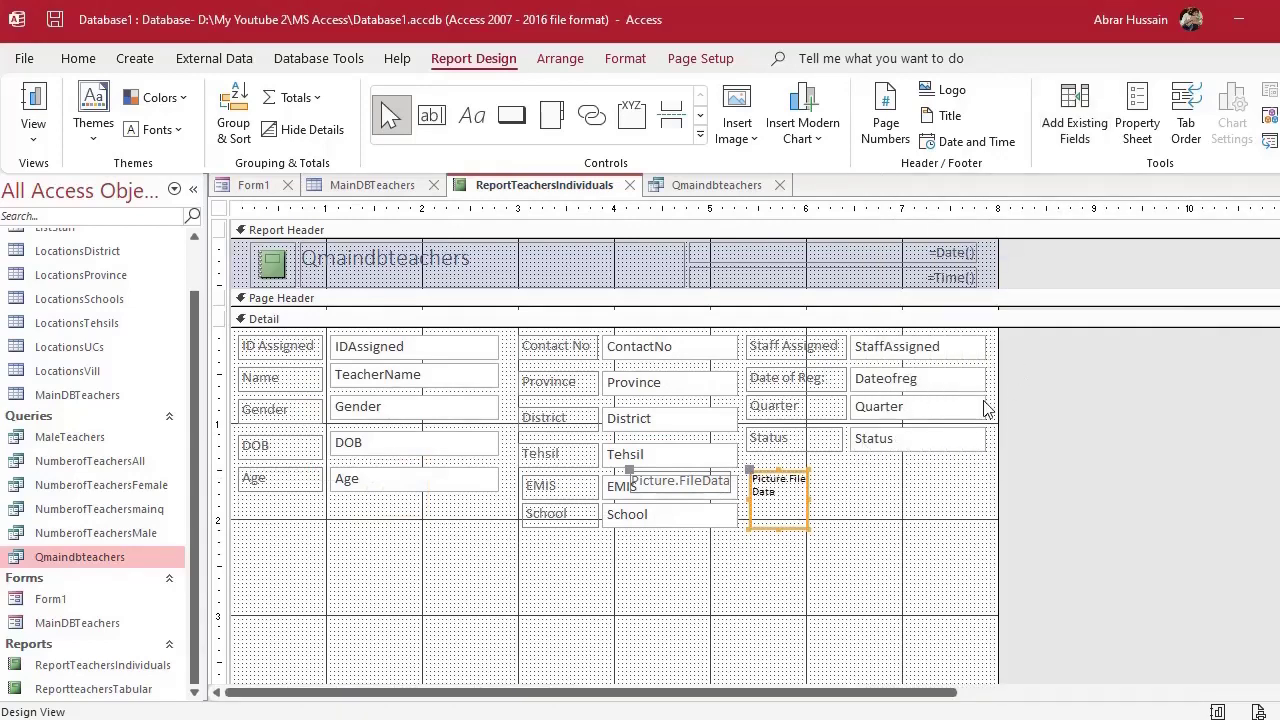
# Move the Staff Assigned to Status fields lower, then place the picture control in the Detail section's upper-right corner, enlarged to about 1.9 by 1.7 inches
pyautogui.moveTo(1020, 338); pyautogui.dragTo(778, 656)
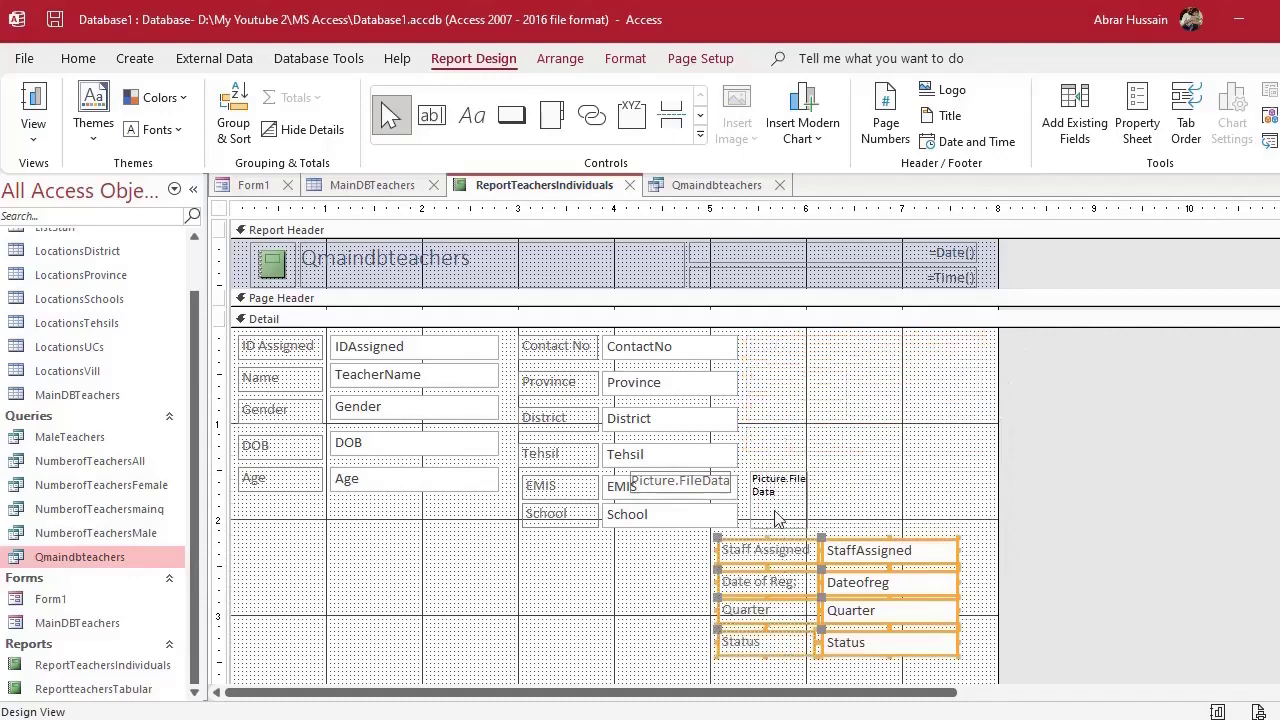
pyautogui.click(782, 478)
pyautogui.moveTo(780, 482); pyautogui.dragTo(946, 334)
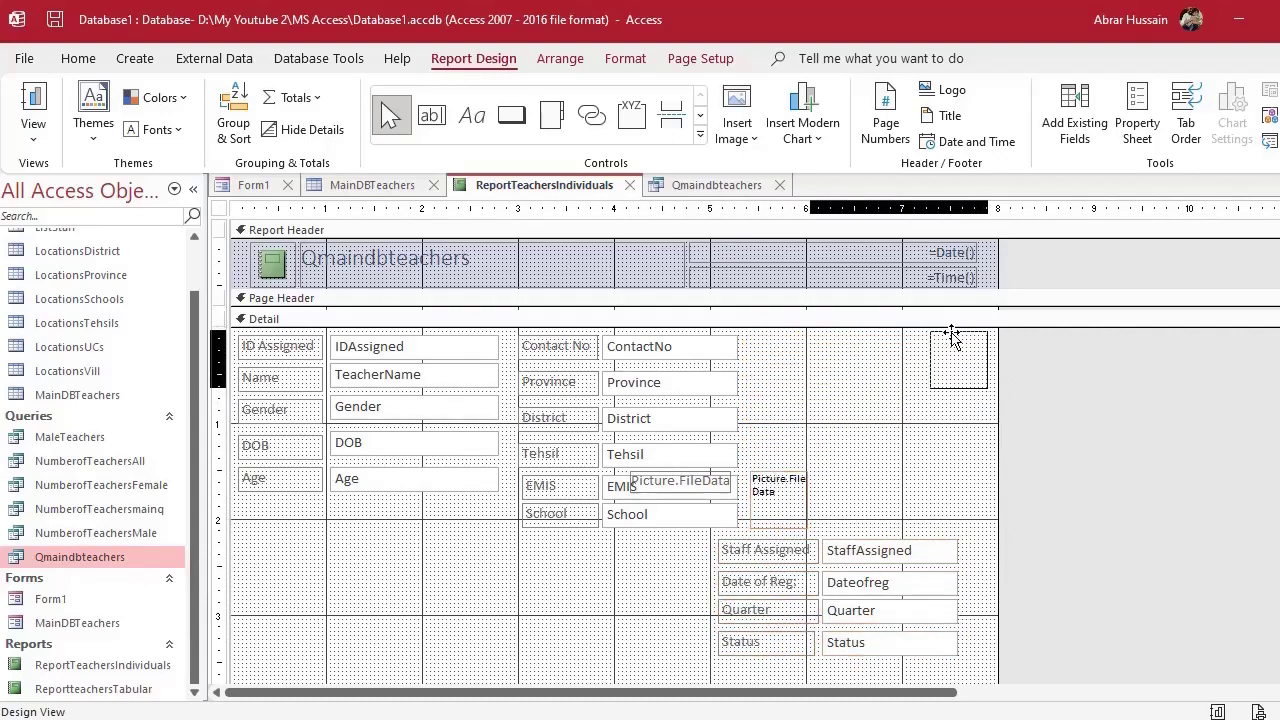
pyautogui.moveTo(934, 397); pyautogui.dragTo(805, 494)
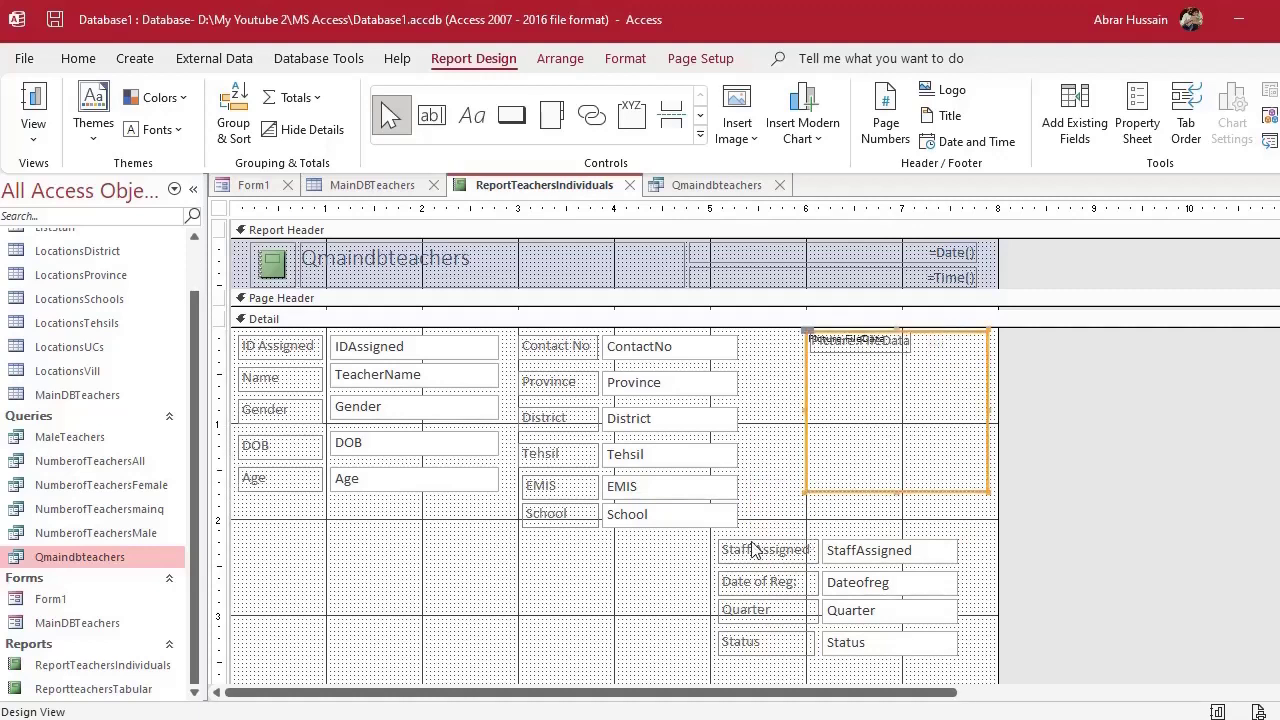
# Move the Staff Assigned, Date of Reg, Quarter and Status fields with their labels below the Age field, and view the report
pyautogui.moveTo(676, 548); pyautogui.dragTo(1050, 676)
pyautogui.moveTo(760, 547); pyautogui.dragTo(284, 543)
pyautogui.click(563, 581)
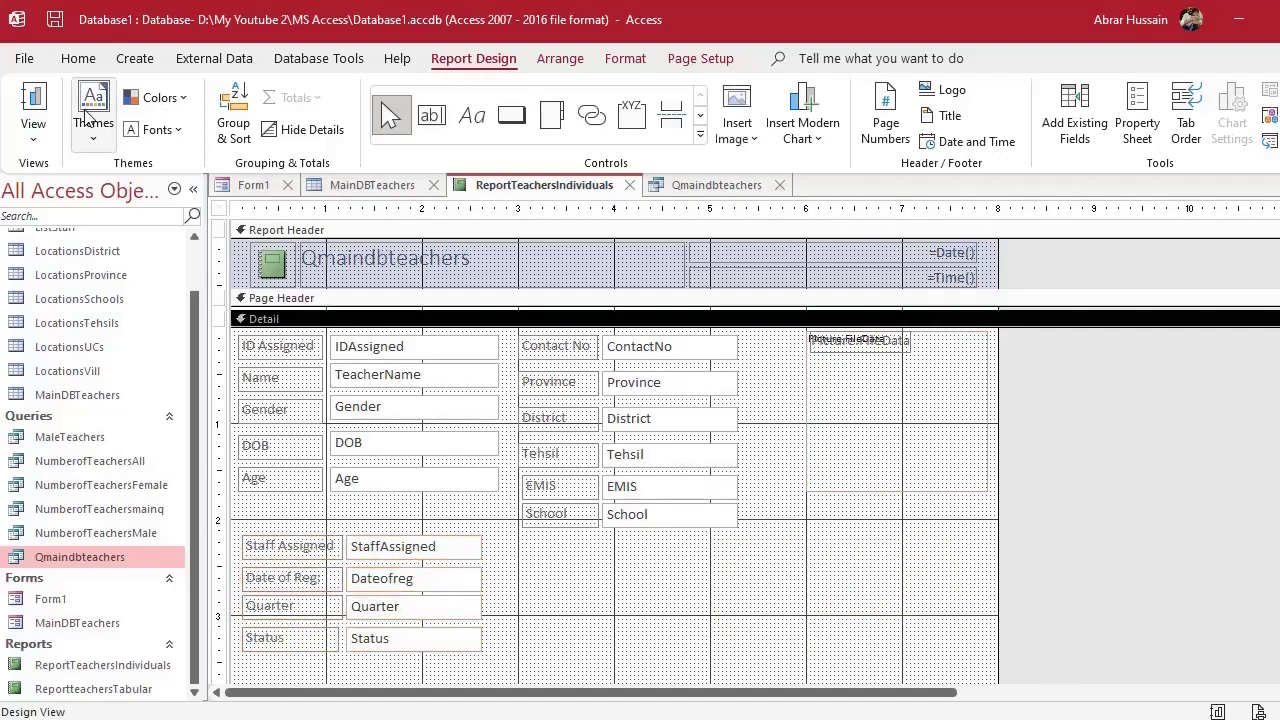
pyautogui.click(28, 95)
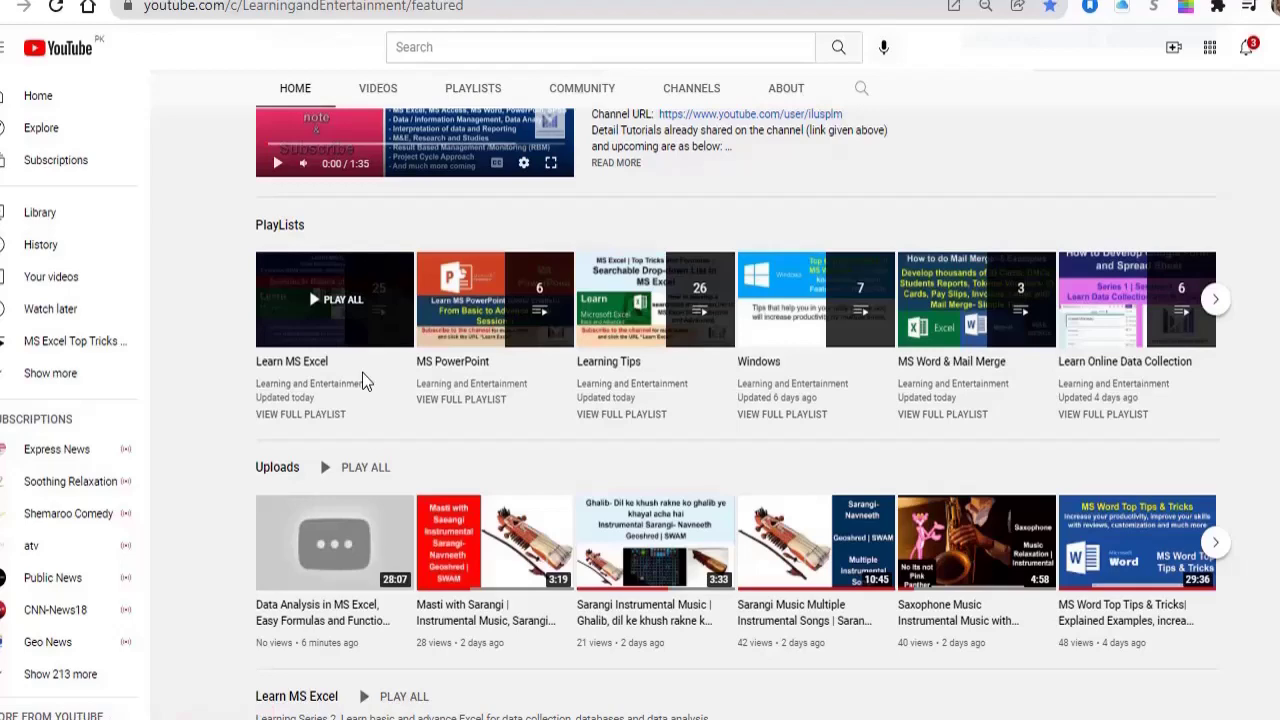
pyautogui.scroll(-1, 458, 363)
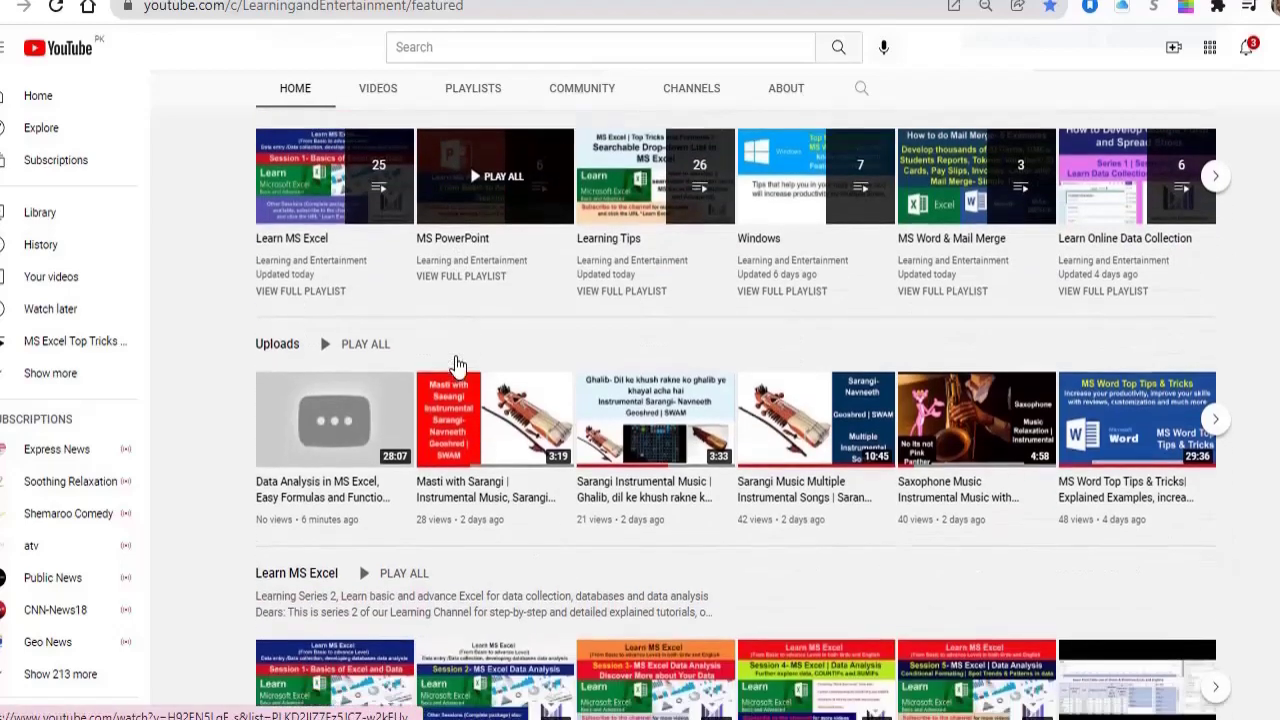
pyautogui.scroll(-3, 458, 363)
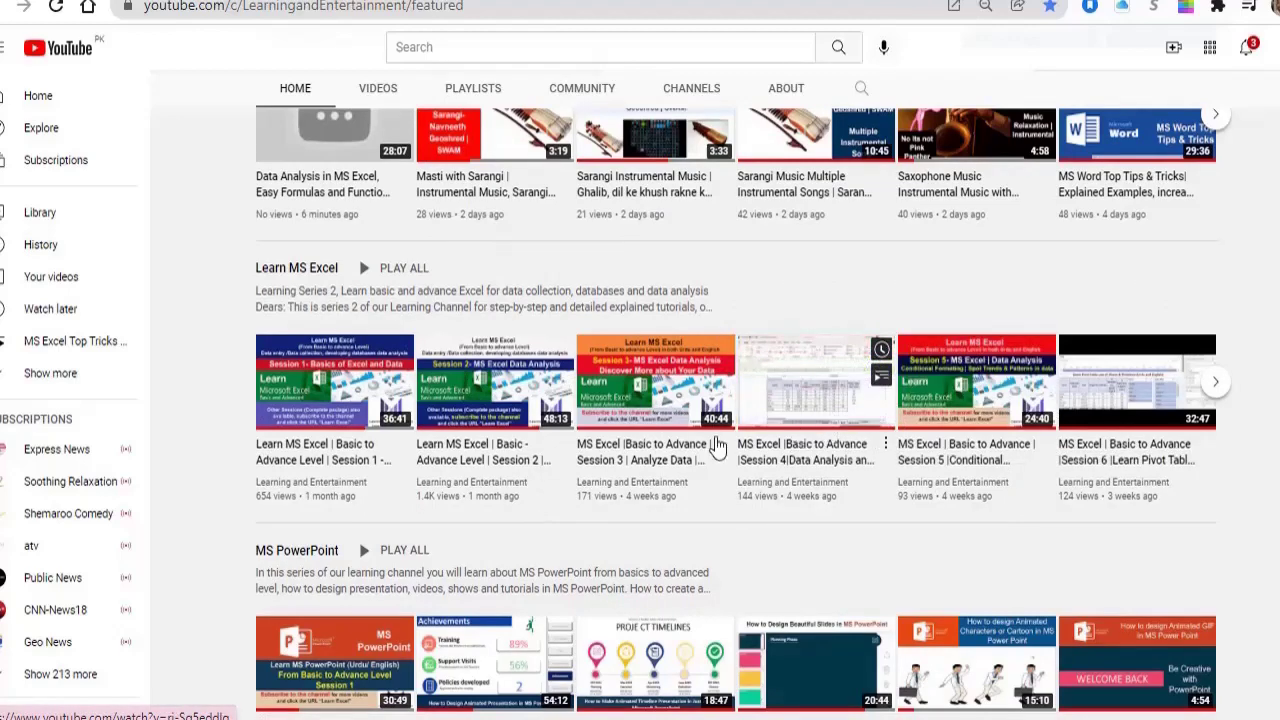
pyautogui.scroll(-3, 716, 445)
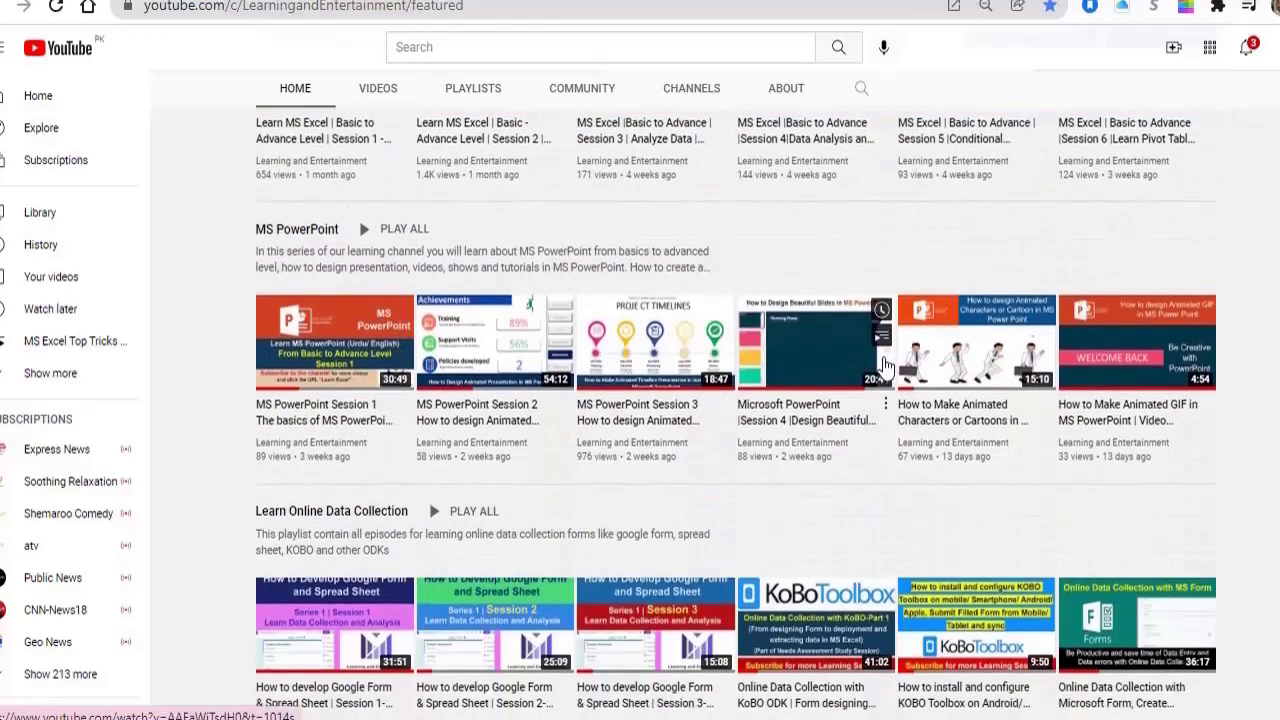
pyautogui.scroll(-1, 711, 449)
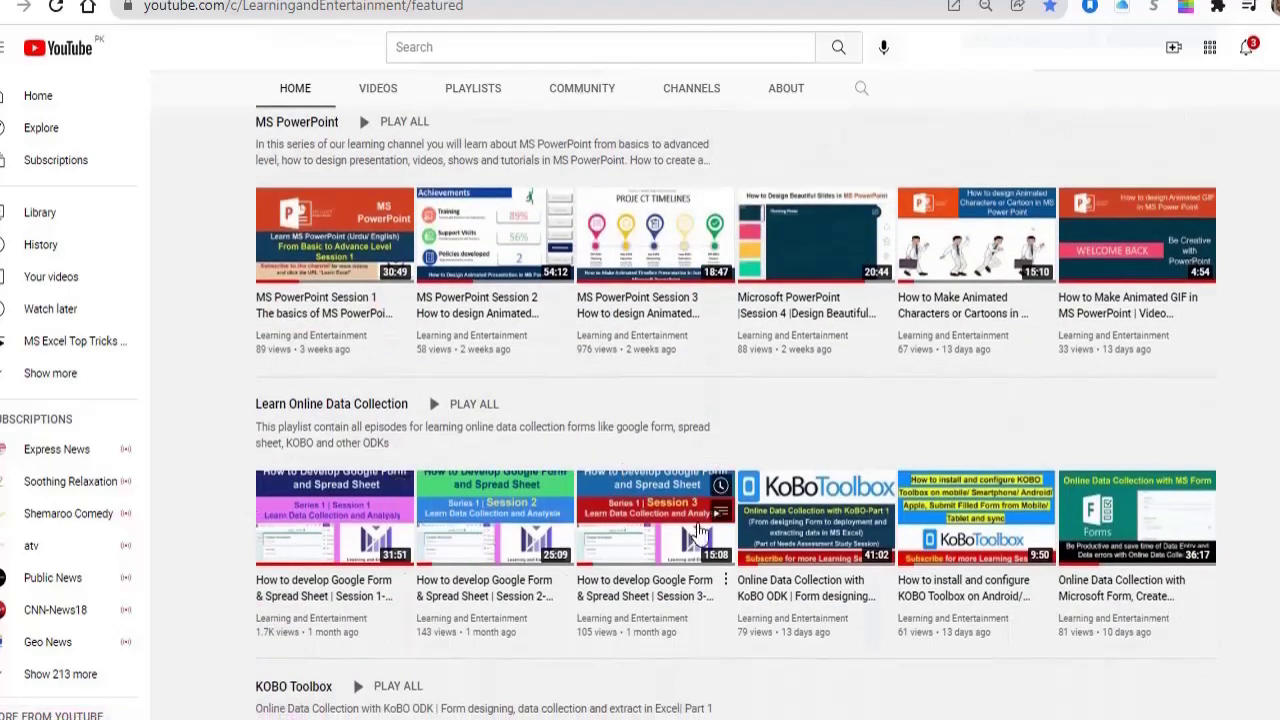